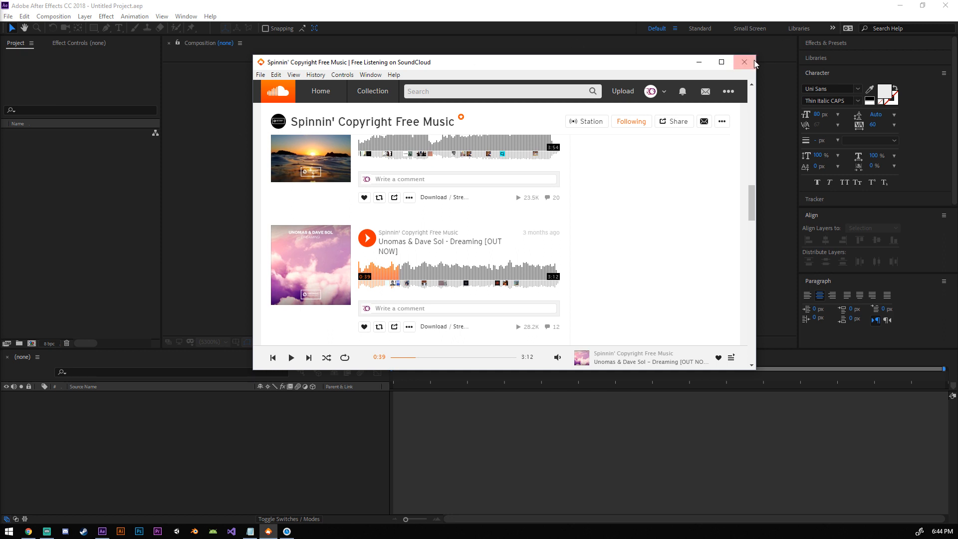
Step: Minimize the SoundCloud window and start a new composition named "! Main"
click(699, 62)
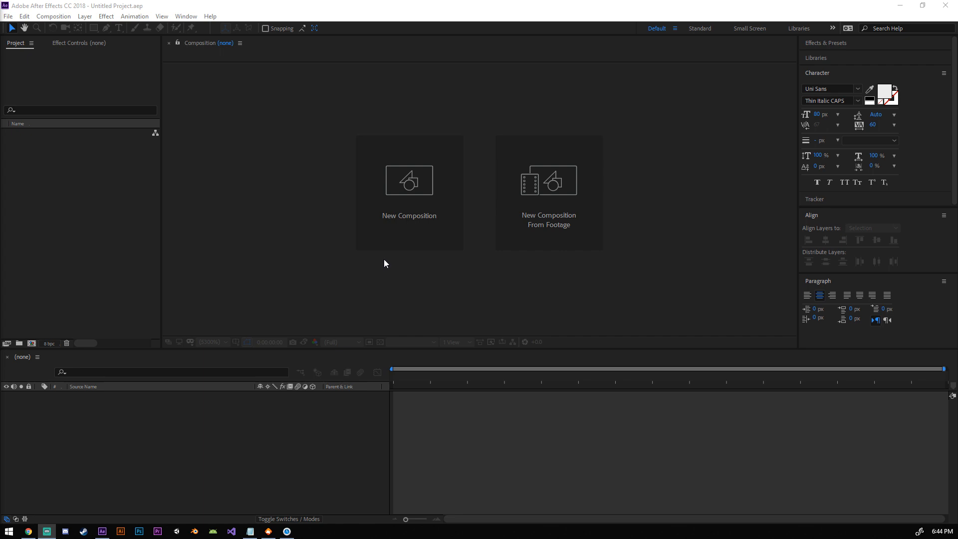
click(385, 211)
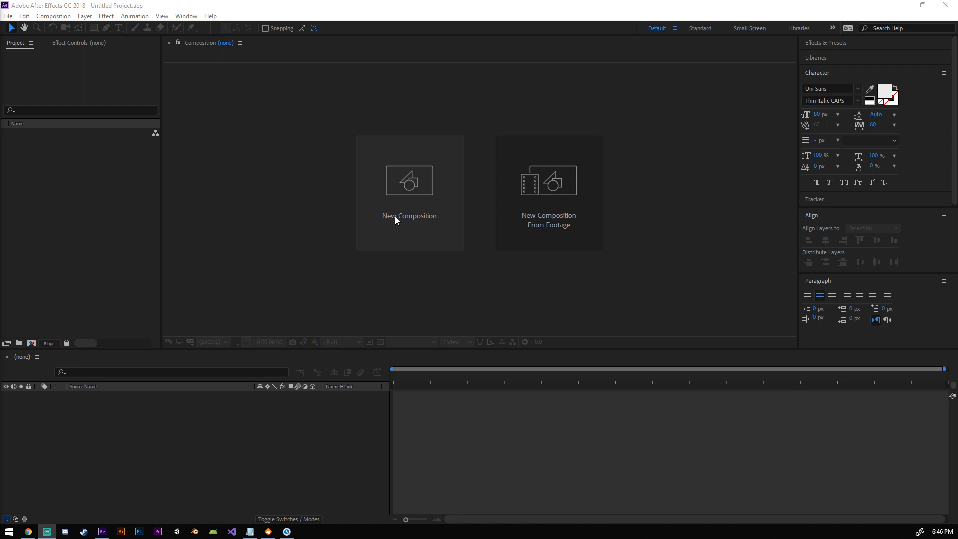
click(424, 184)
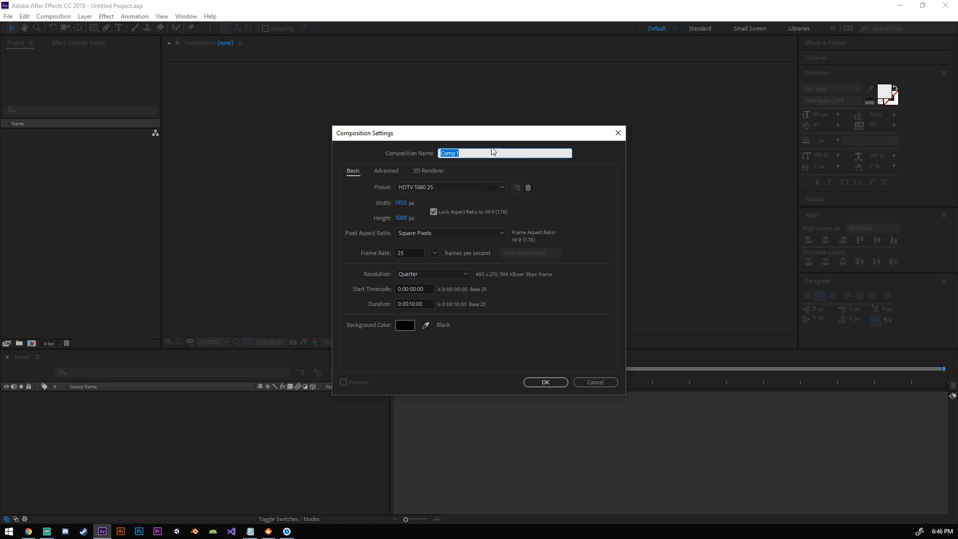
text(1)
text( Main)
double_click(438, 154)
click(509, 154)
Step: Set the composition's frame rate to 24 fps and its duration to 0:00:04:00, and create it
click(412, 255)
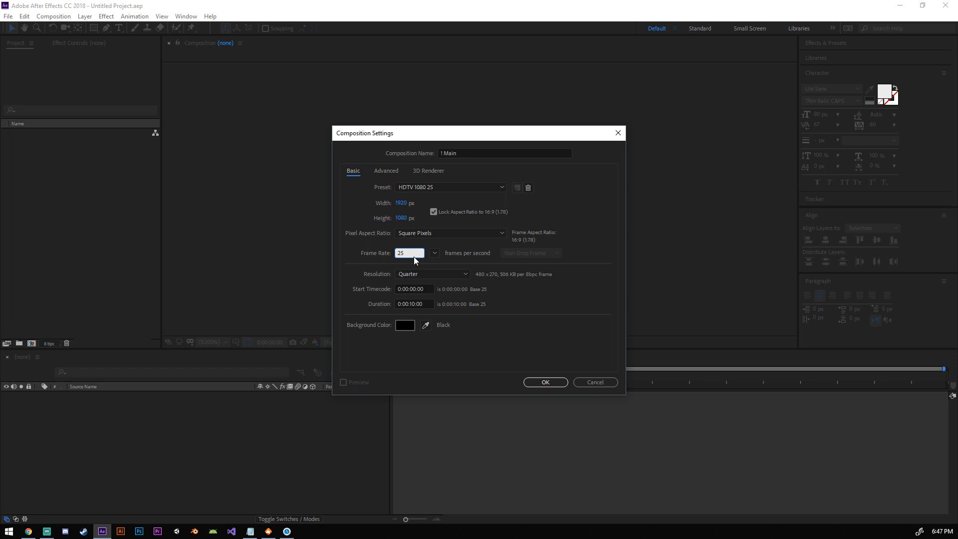
click(436, 252)
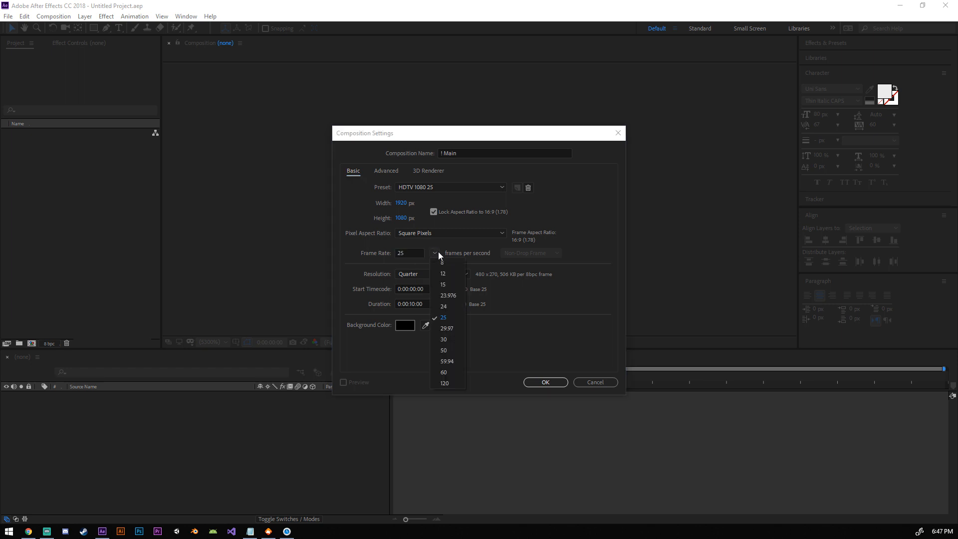
click(455, 307)
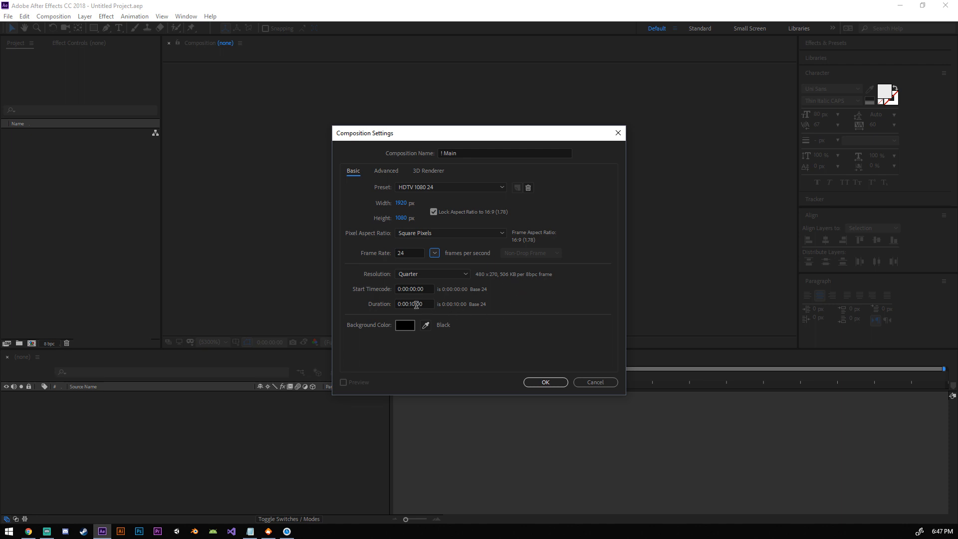
click(412, 304)
text(400)
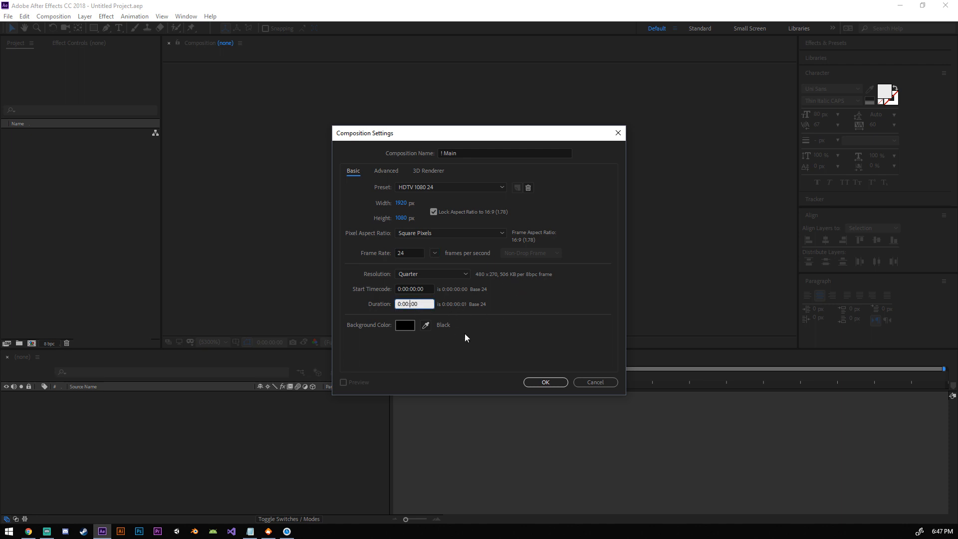
click(407, 325)
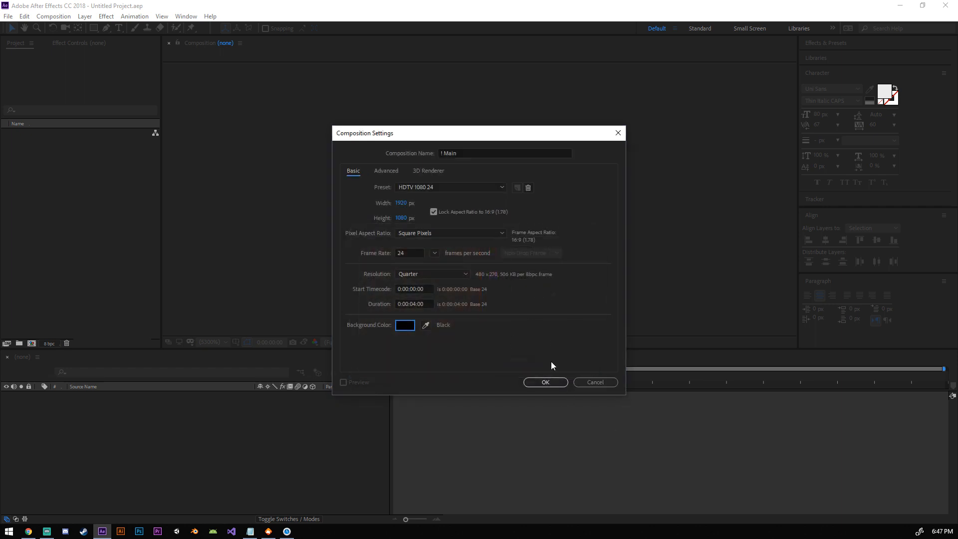
click(543, 383)
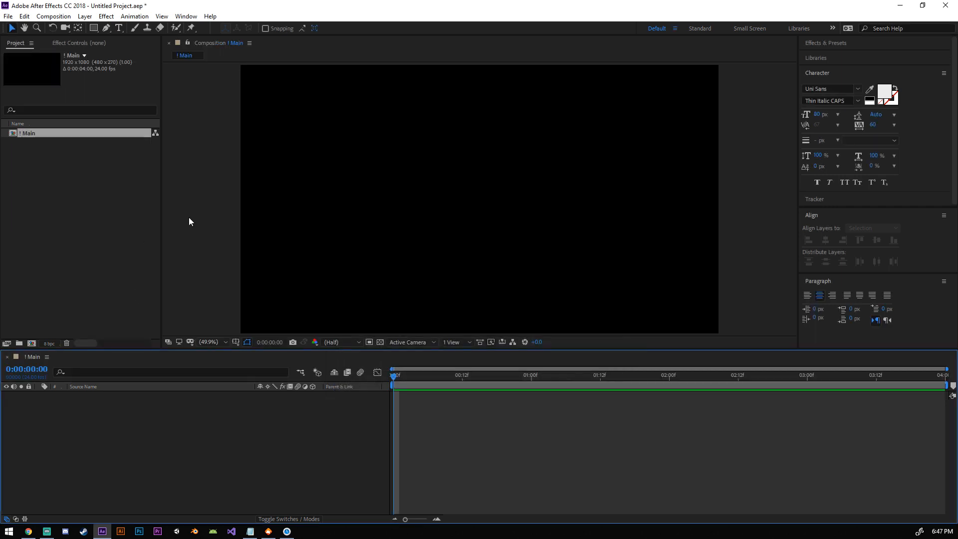
Step: Add a text layer to the ! Main composition reading "SUBSCRIBE"
click(209, 441)
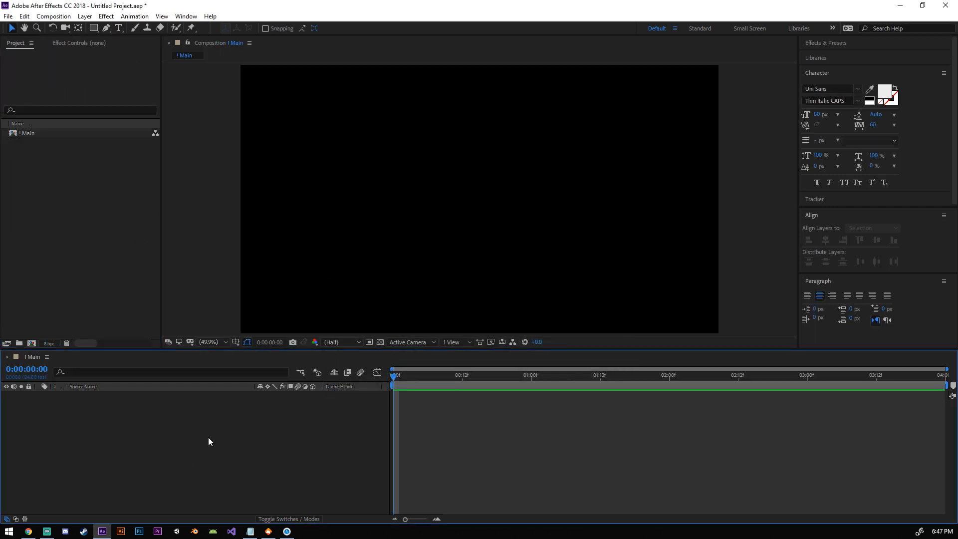
right_click(199, 438)
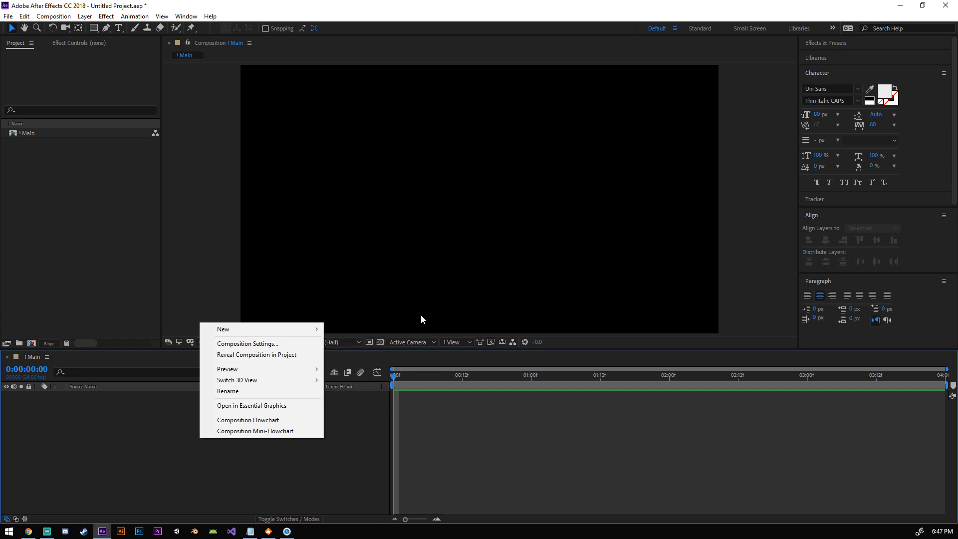
mouse_move(305, 332)
click(395, 345)
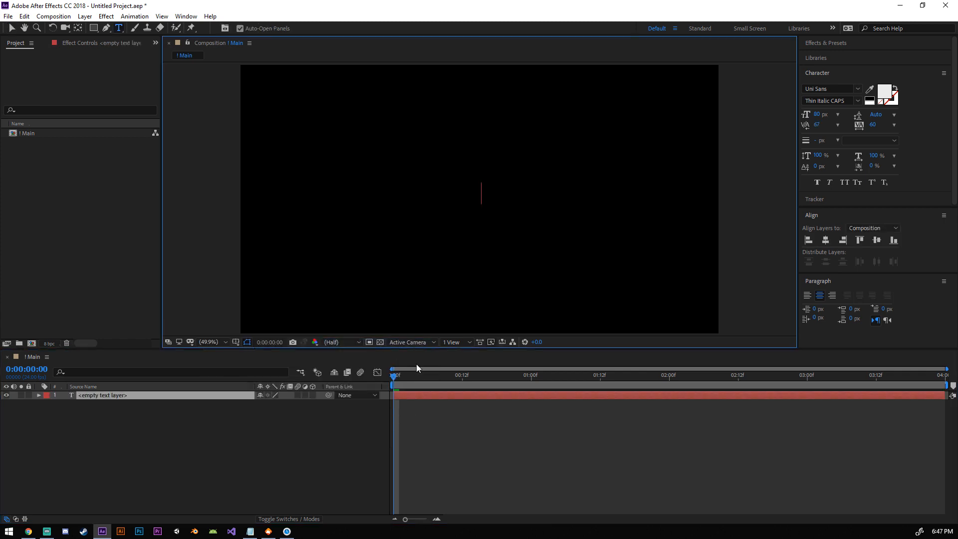
text(SUBSCRIBE)
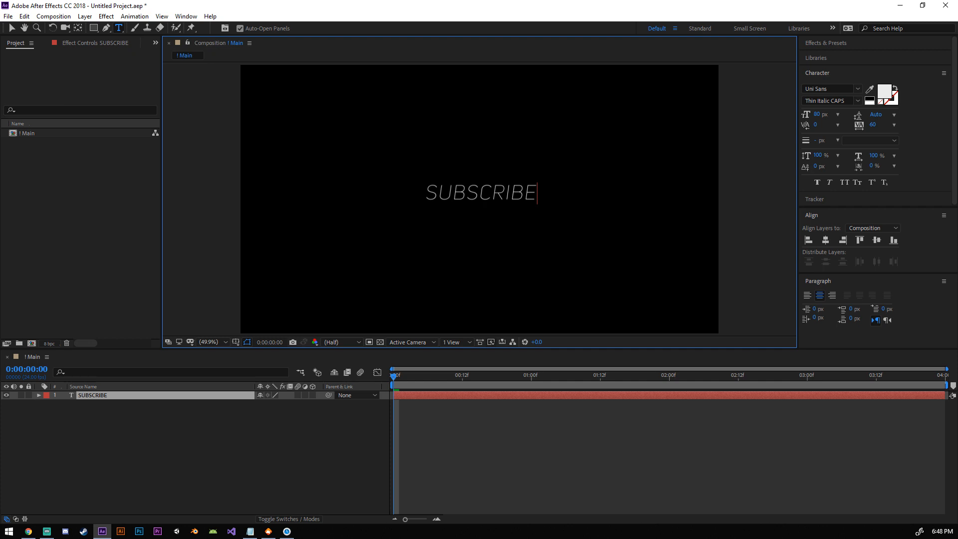
click(140, 412)
Step: Change the SUBSCRIBE text's Uni Sans font style to Heavy Italic CAPS
click(126, 394)
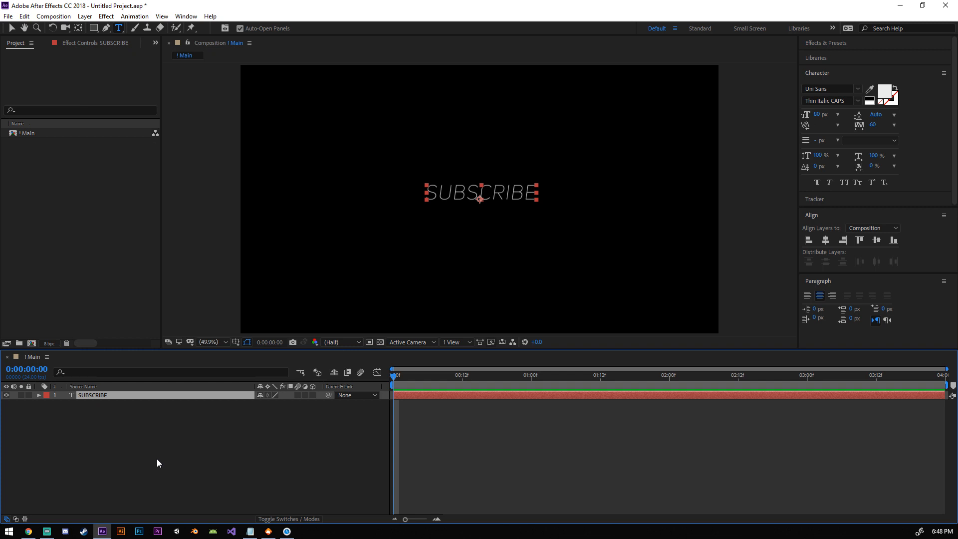
click(275, 421)
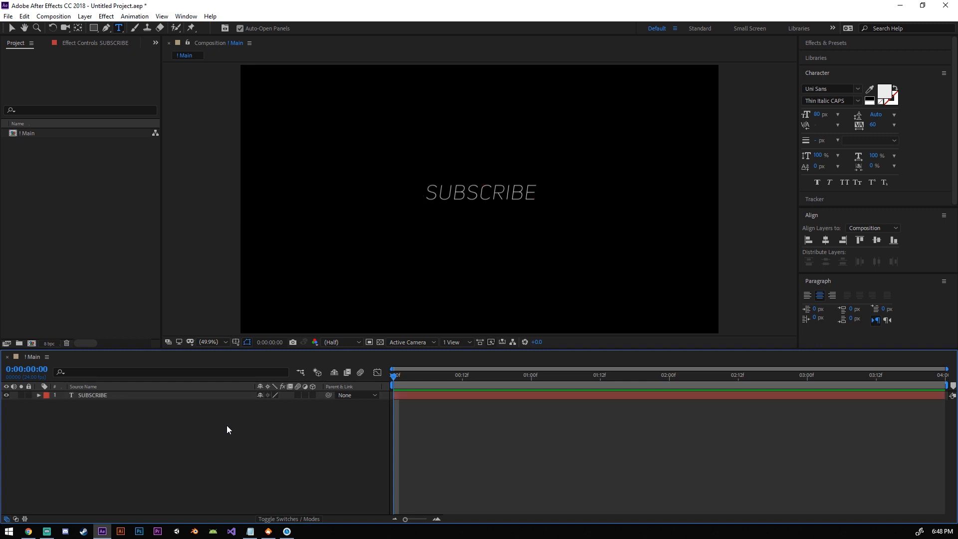
click(122, 397)
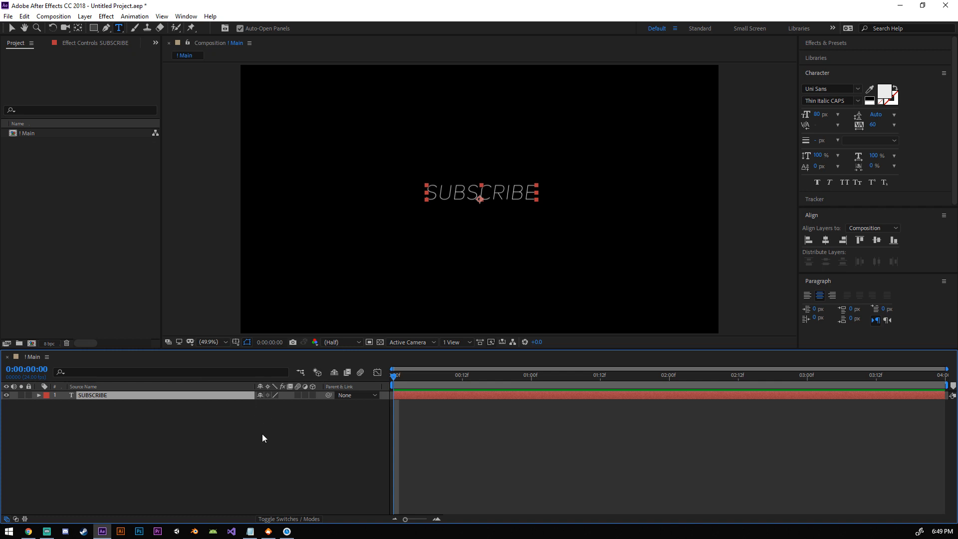
click(857, 101)
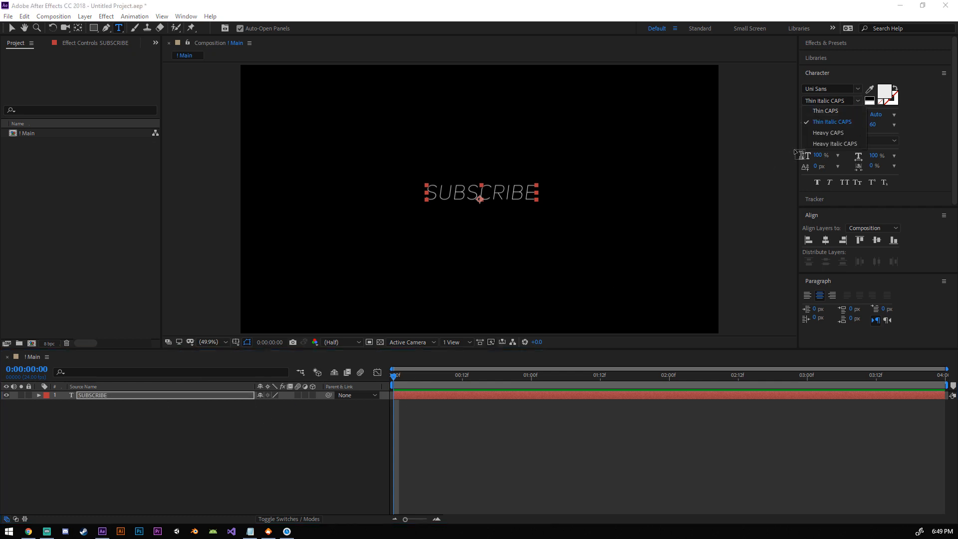
click(837, 145)
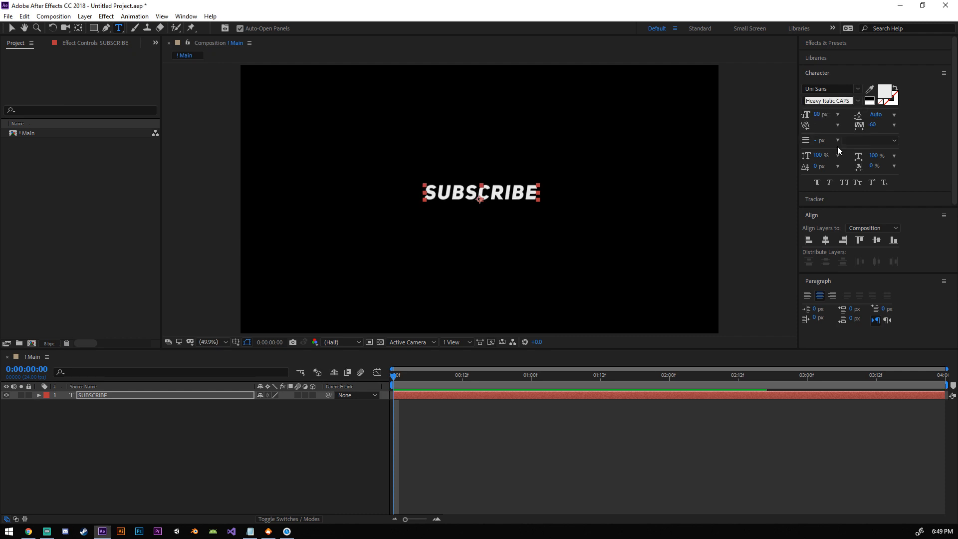
Step: Hide the SUBSCRIBE text layer and add an empty shape layer to the composition
click(151, 459)
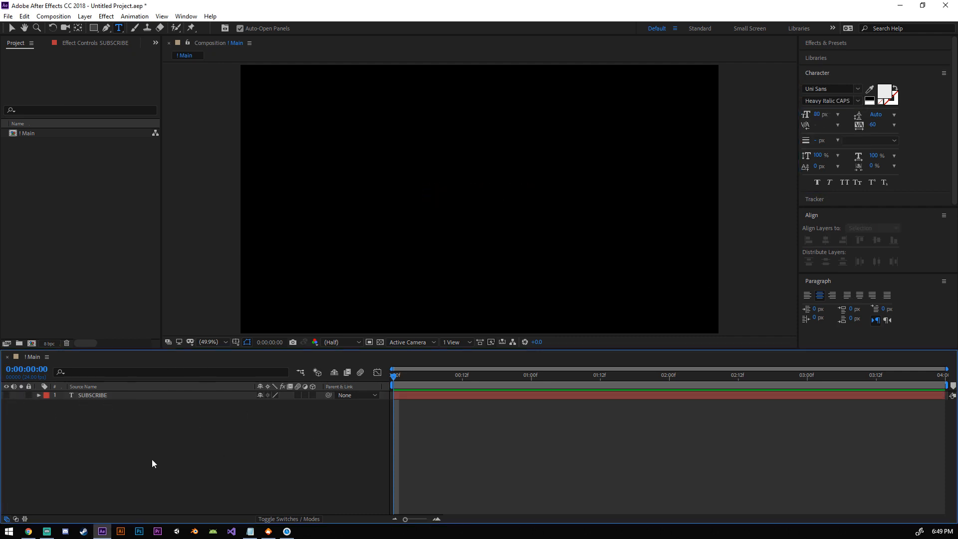
right_click(165, 462)
mouse_move(220, 352)
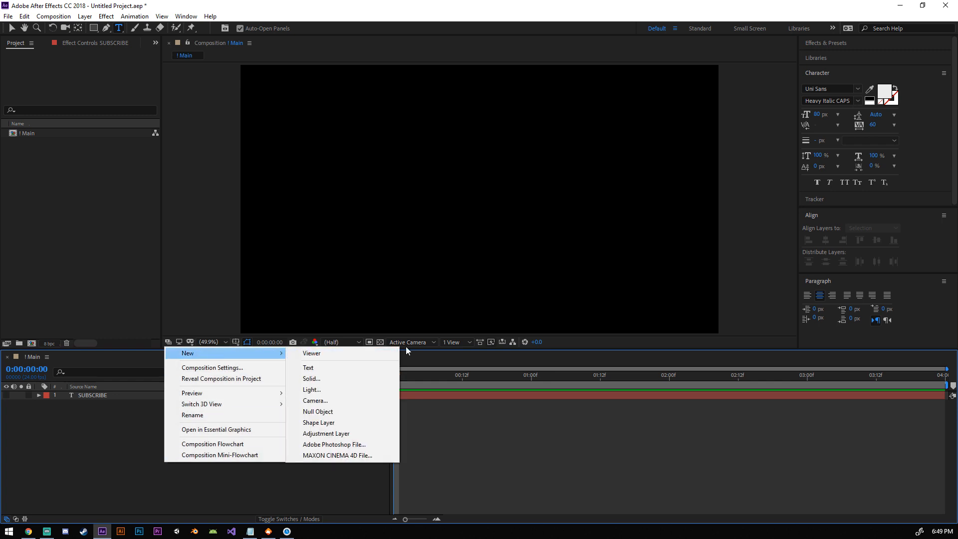
click(348, 424)
right_click(221, 478)
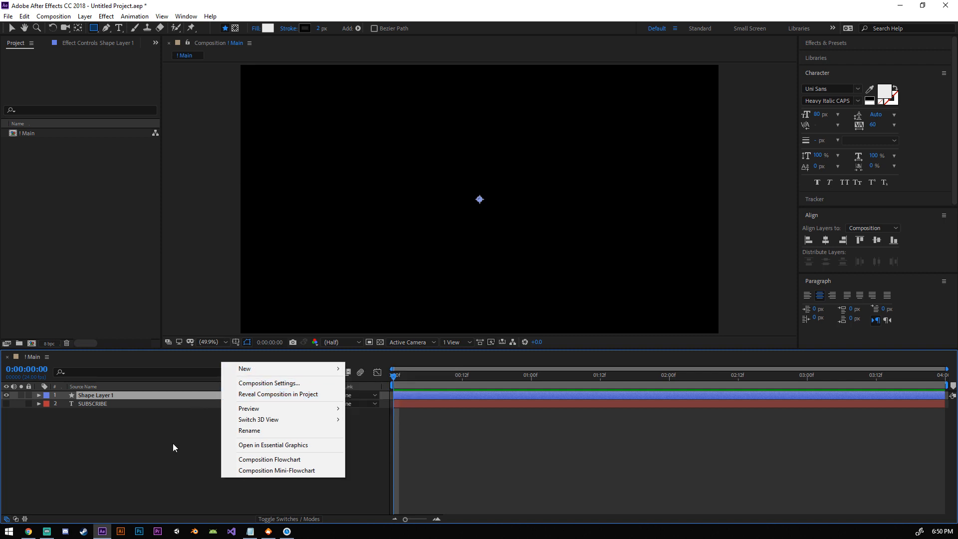
mouse_move(255, 375)
click(175, 430)
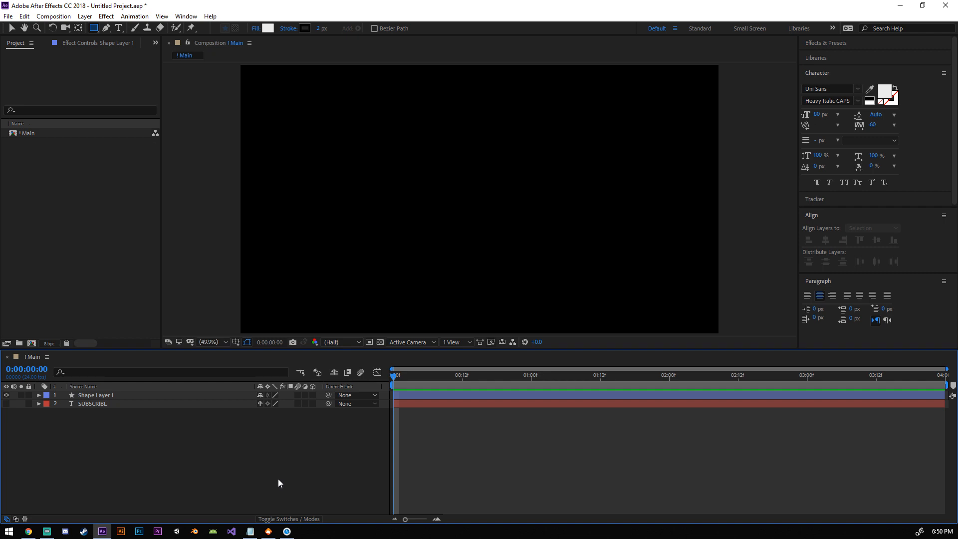
click(110, 397)
right_click(109, 397)
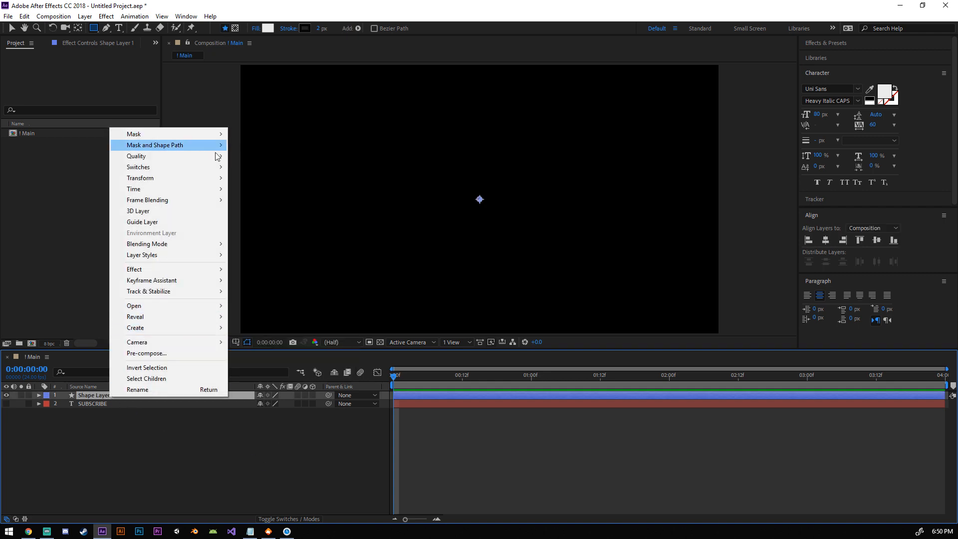
click(222, 454)
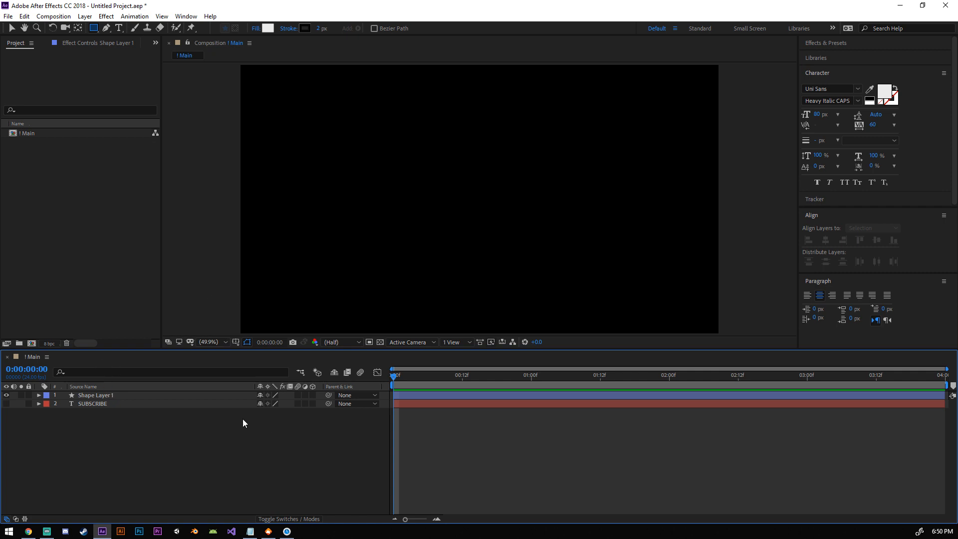
Step: Add a rectangle path to Shape Layer 1 and expand its size, position and roundness properties
click(152, 395)
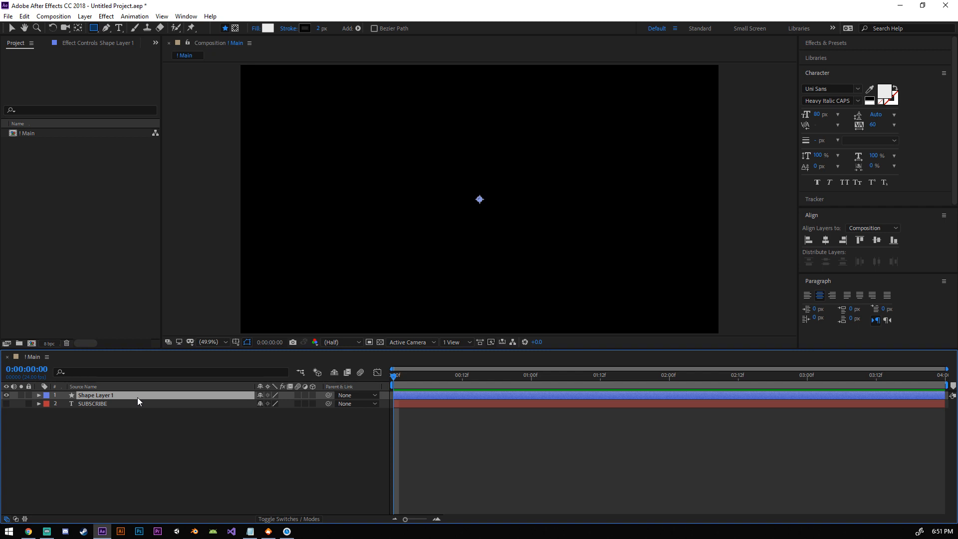
right_click(177, 396)
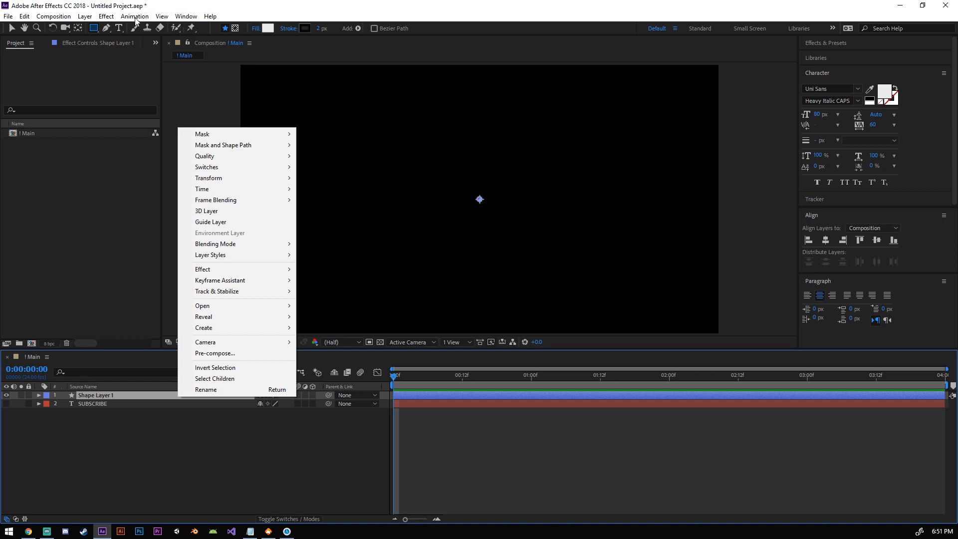
click(107, 16)
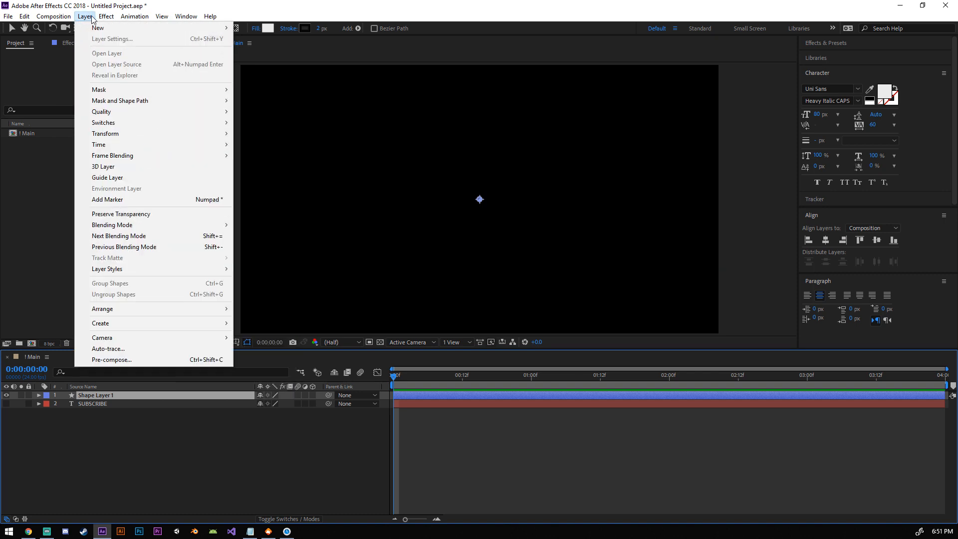
right_click(103, 393)
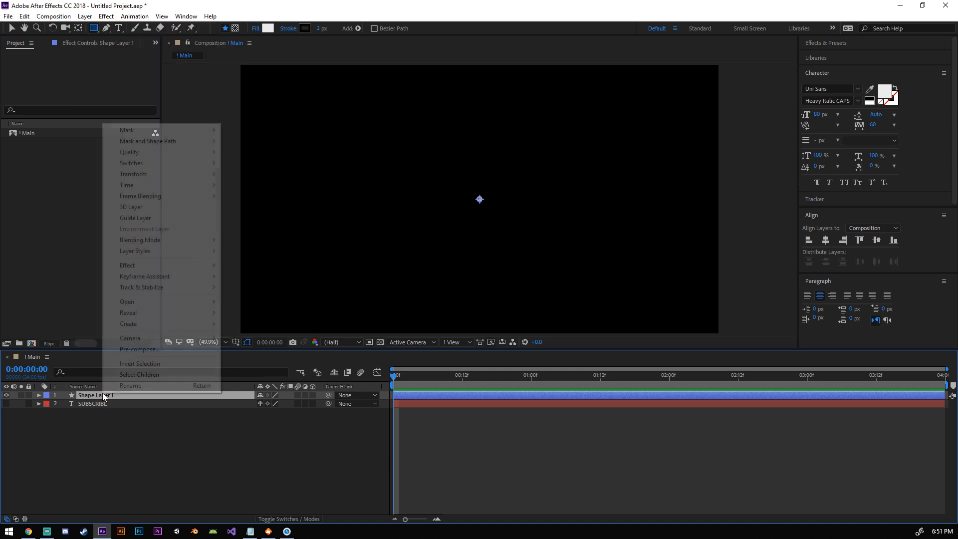
click(357, 29)
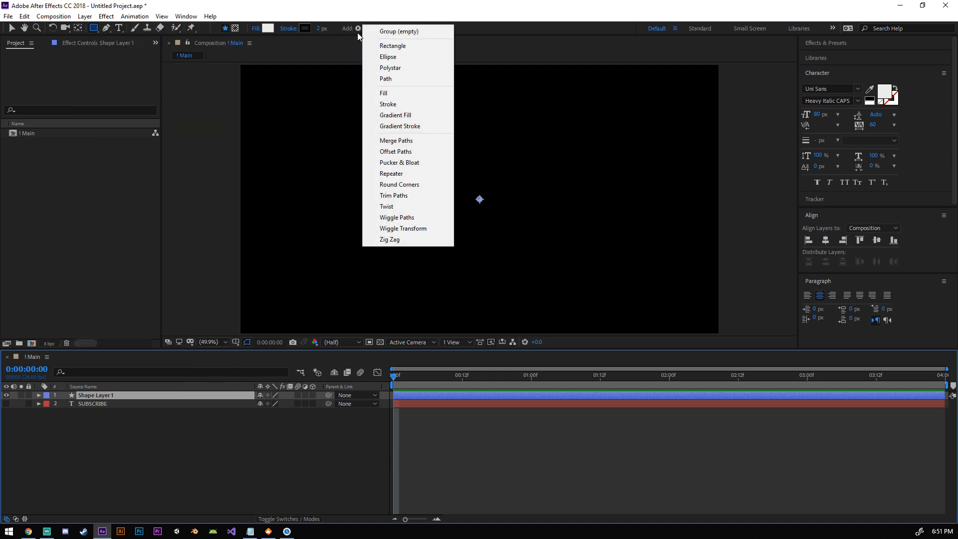
click(408, 46)
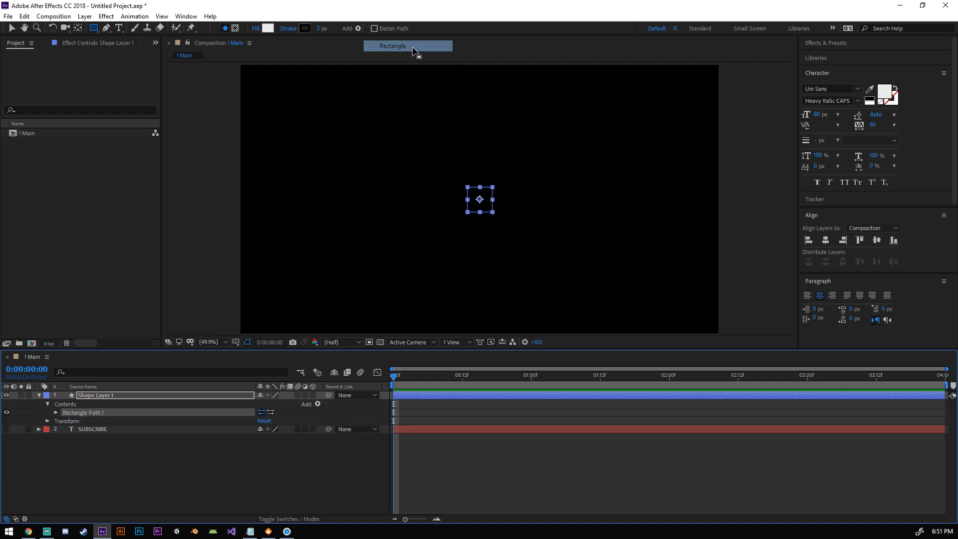
click(56, 412)
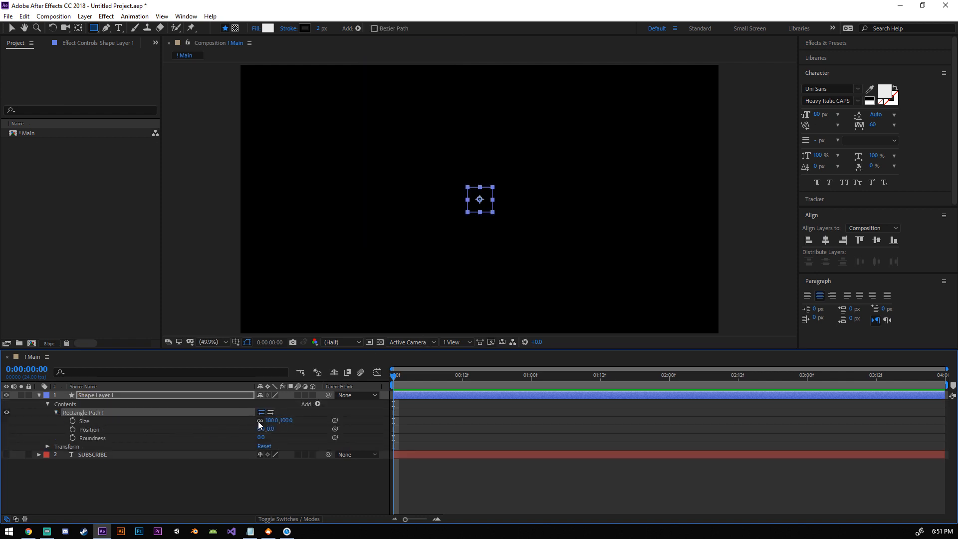
Step: Make the SUBSCRIBE text layer visible again and place it above Shape Layer 1 in the layer order
click(7, 454)
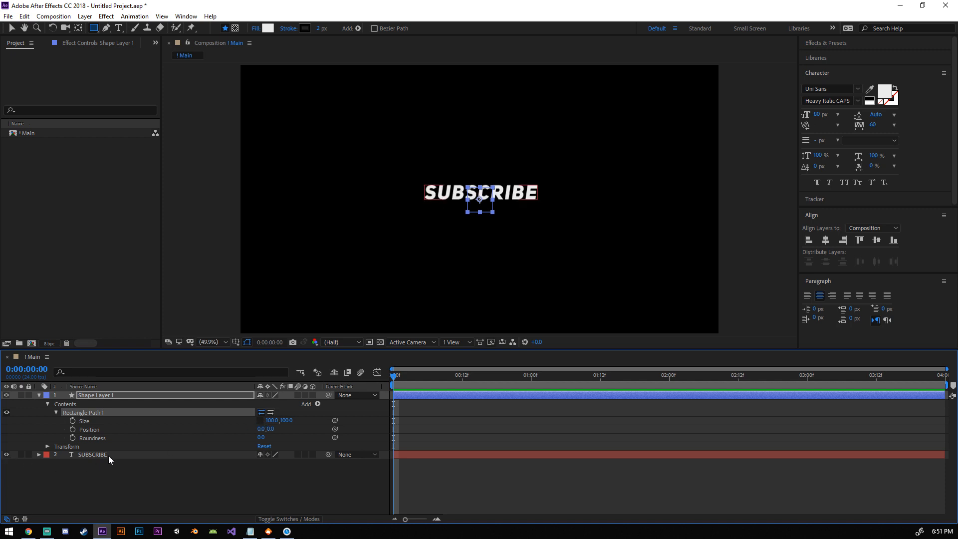
drag(107, 455, 110, 391)
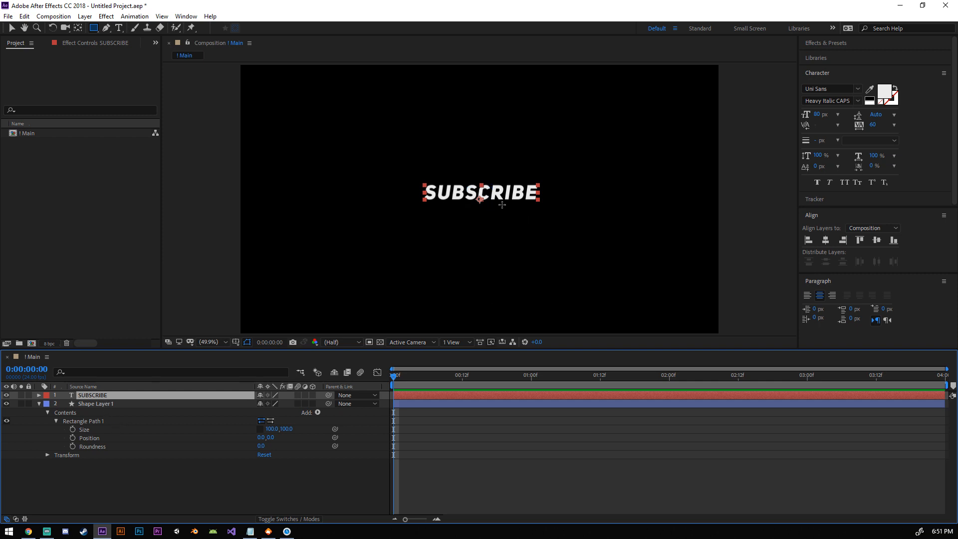
Step: Move the SUBSCRIBE layer's anchor point up to the centre of its text with the Pan Behind tool
key(y)
drag(480, 200, 481, 192)
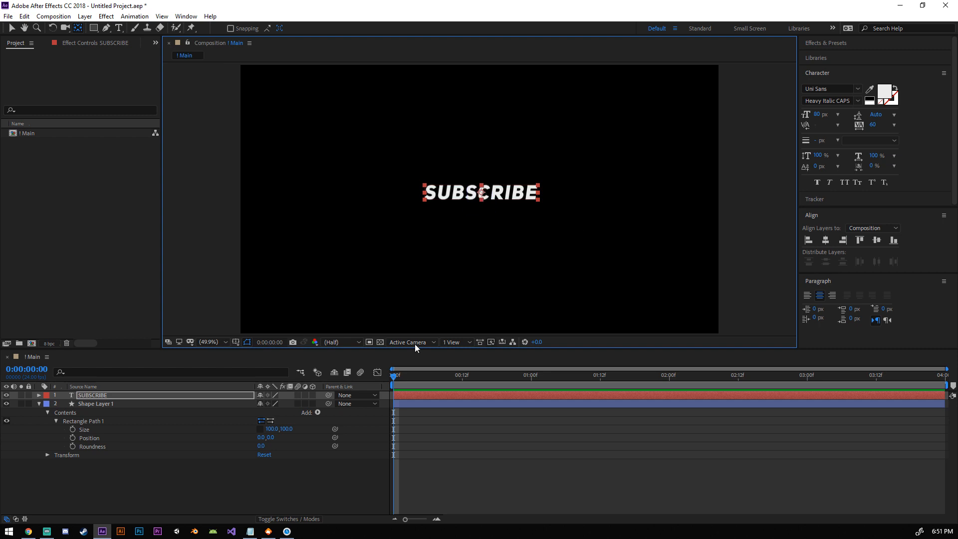
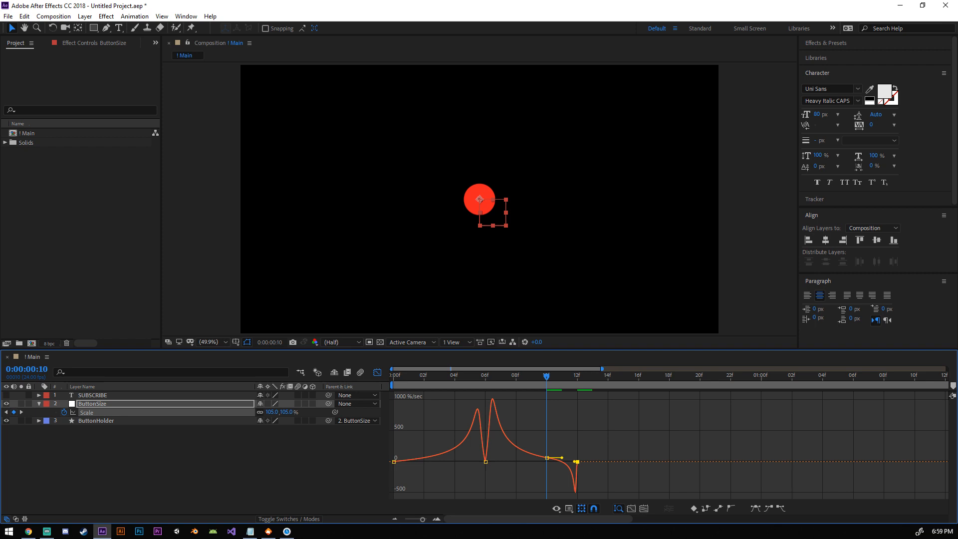
Step: Play back the ButtonSize scale animation from its start to check the pop-in motion
click(28, 531)
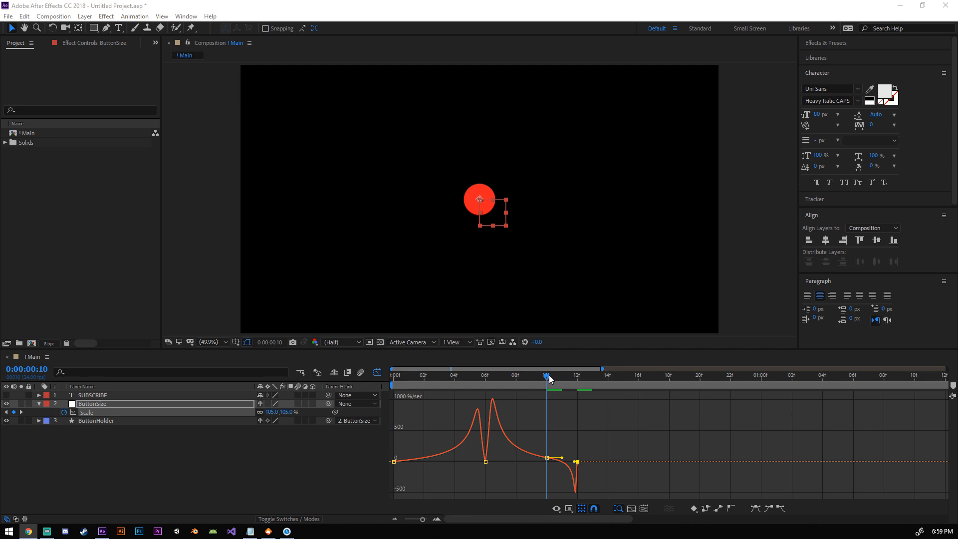
click(576, 384)
key(space)
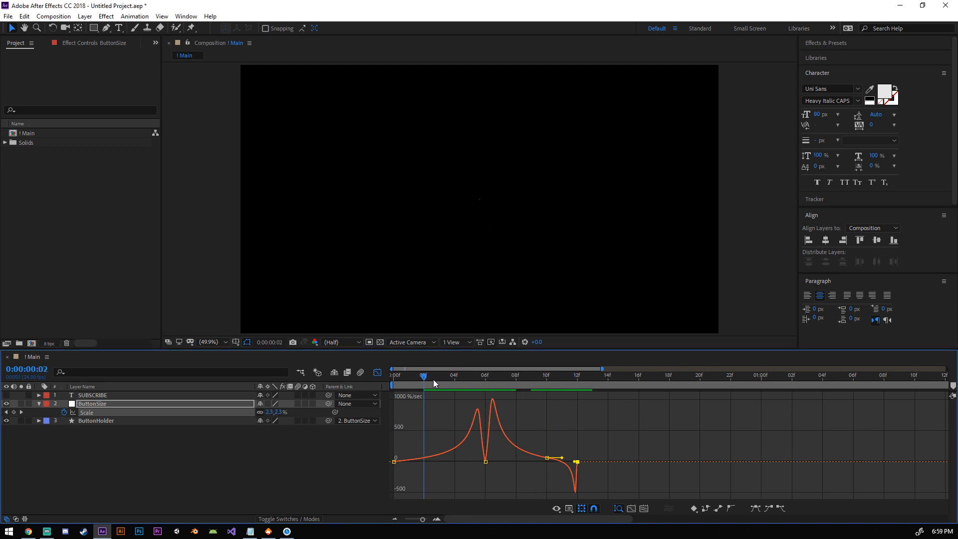
key(space)
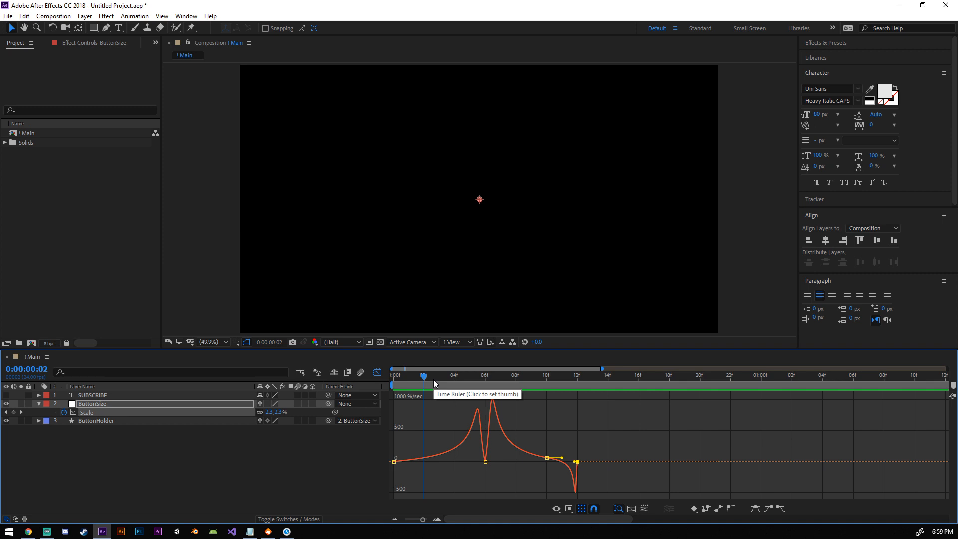
Step: Leave the Graph Editor and shift both ButtonHolder Size keyframes together so the first sits at 0:00:00:20
click(377, 372)
click(98, 421)
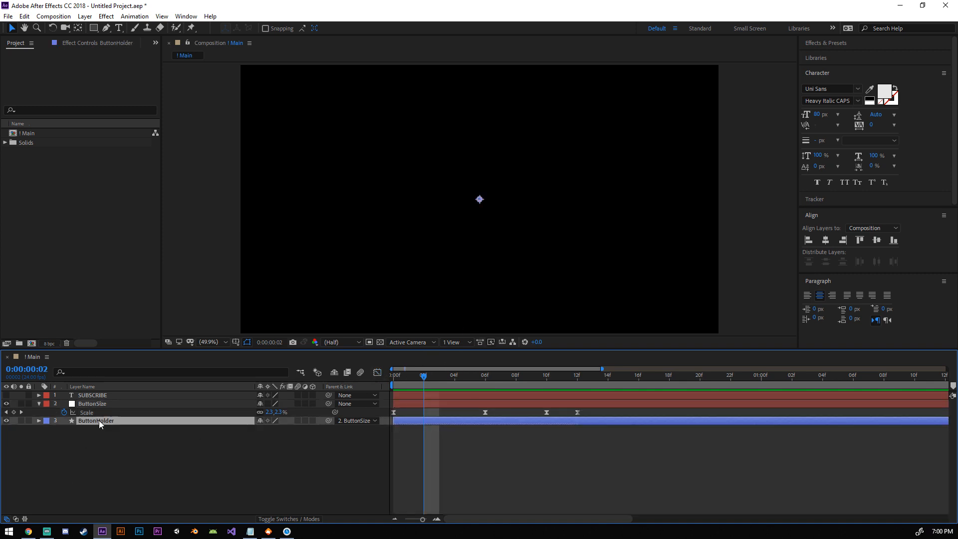
key(u)
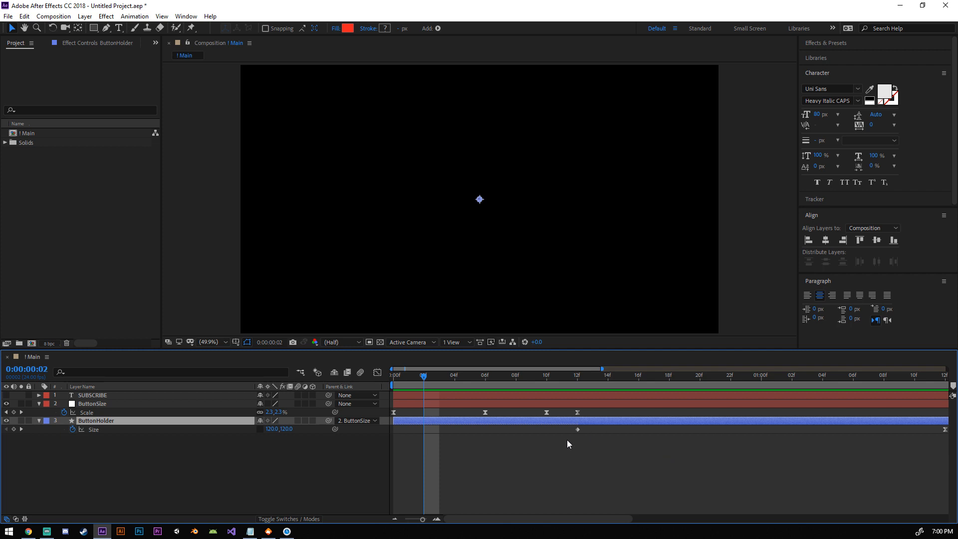
drag(567, 439, 555, 454)
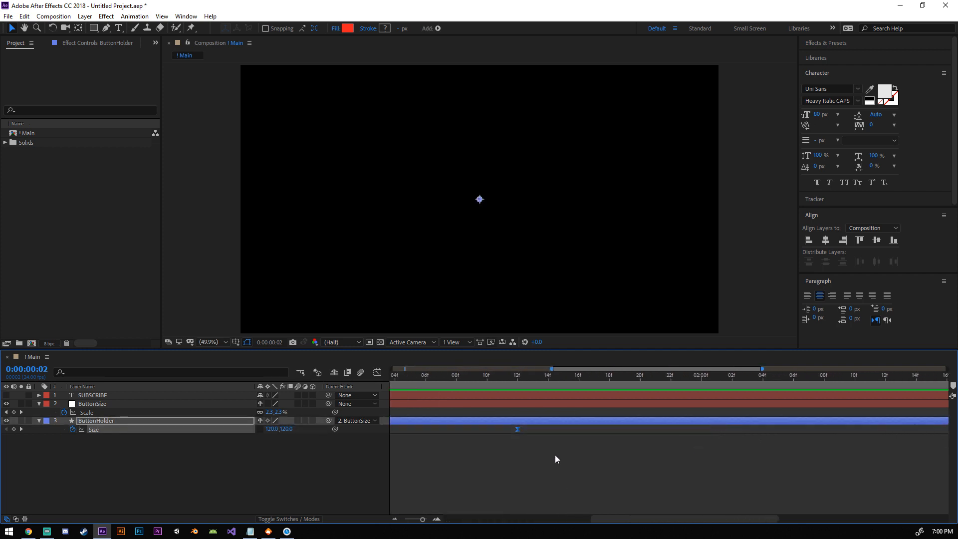
key(semicolon)
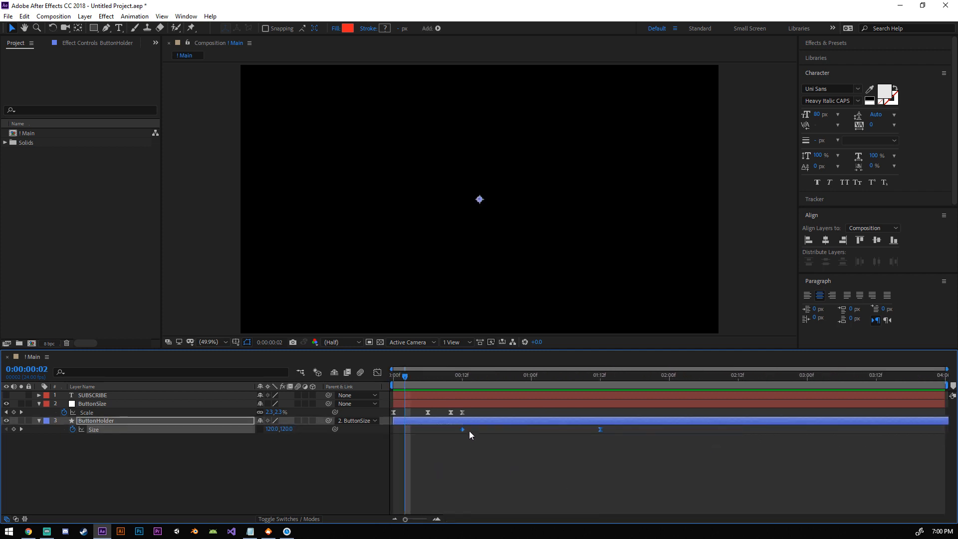
drag(462, 430, 500, 434)
mouse_move(503, 377)
mouse_down()
mouse_move(491, 378)
mouse_move(507, 378)
mouse_up()
drag(502, 429, 507, 428)
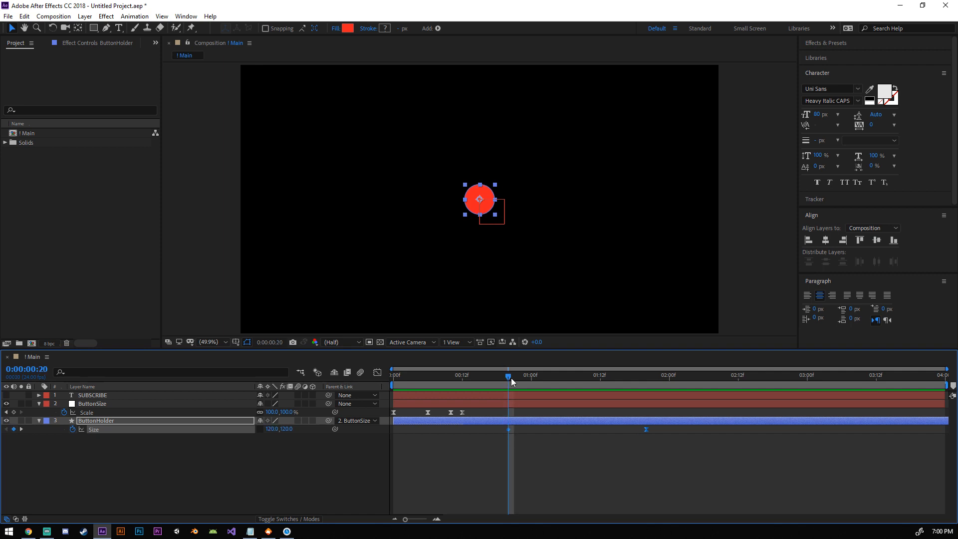
Step: Move ButtonSize's last Scale keyframe to 0:00:00:14 and preview the timing
drag(508, 377, 473, 413)
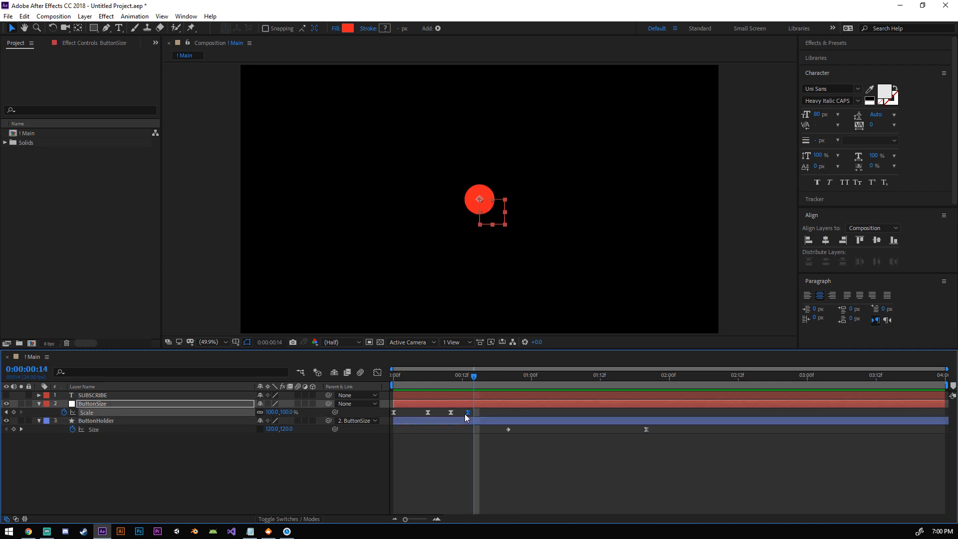
key(space)
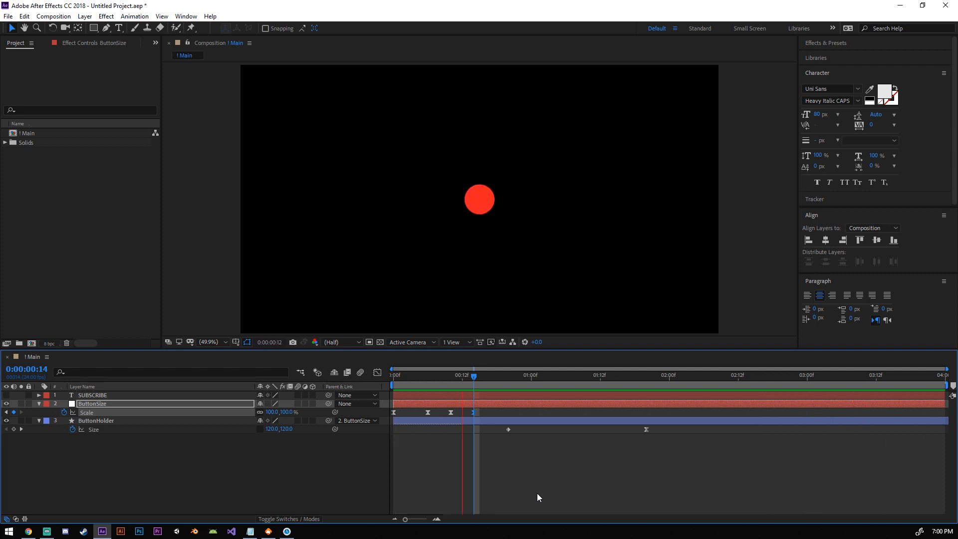
key(space)
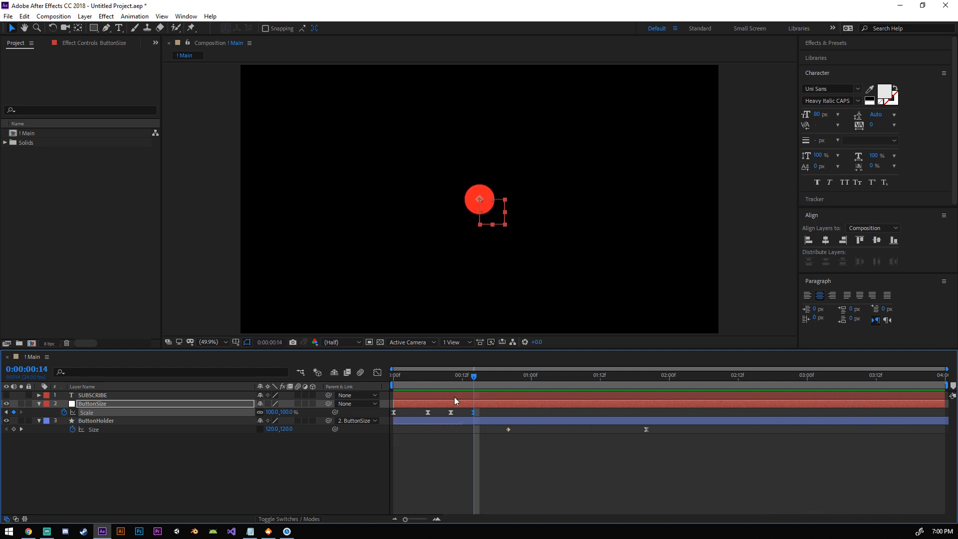
Step: Set ButtonSize's Scale keyframe at 0:00:00:10 to 110% and preview the overshoot
drag(475, 375, 453, 383)
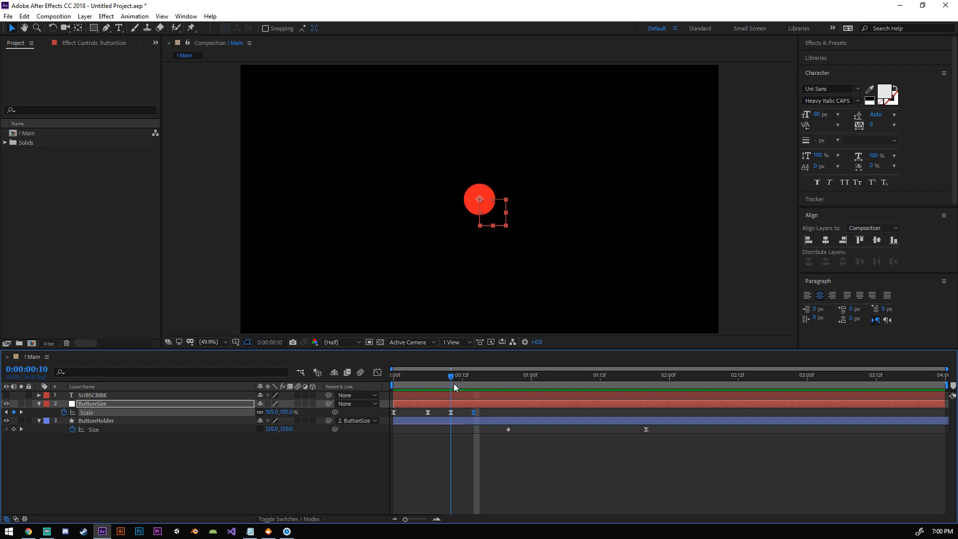
click(272, 412)
text(110)
key(Return)
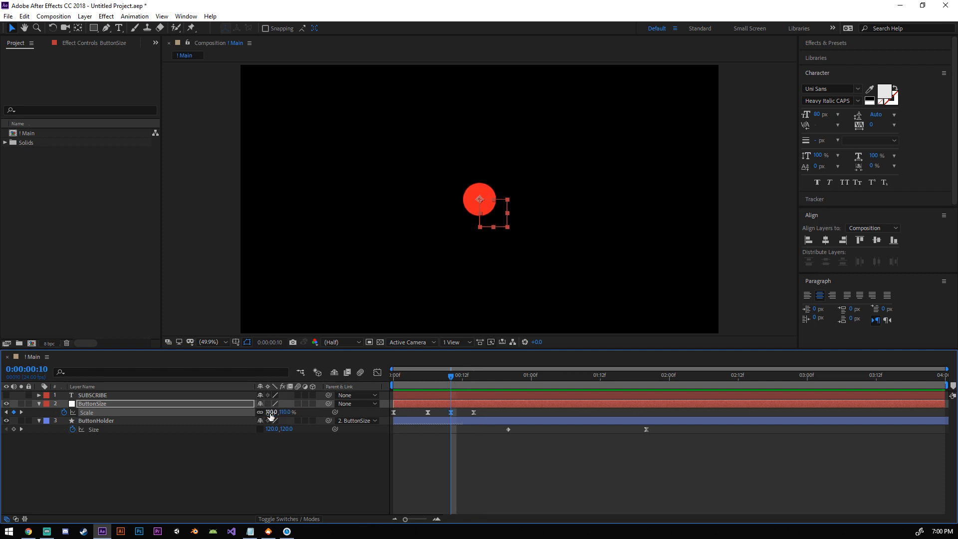
key(space)
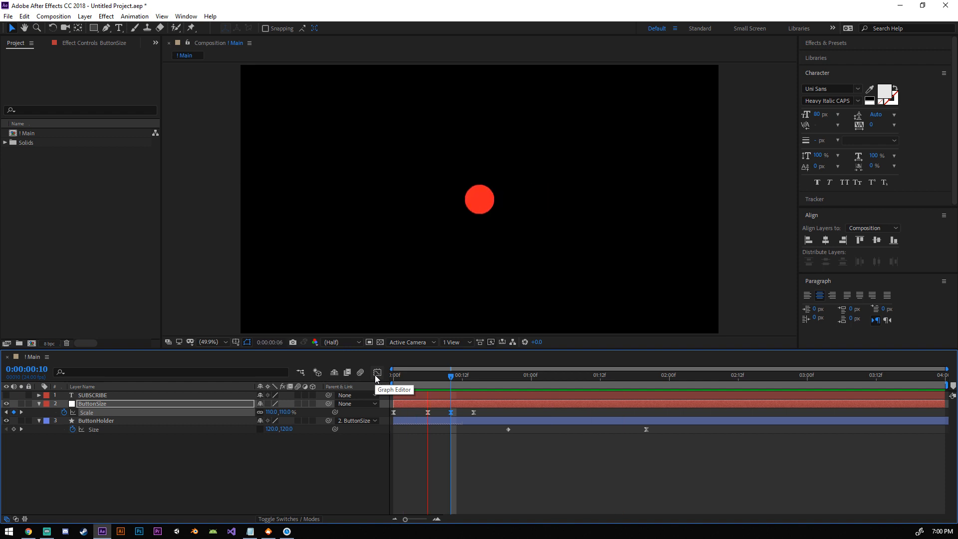
key(space)
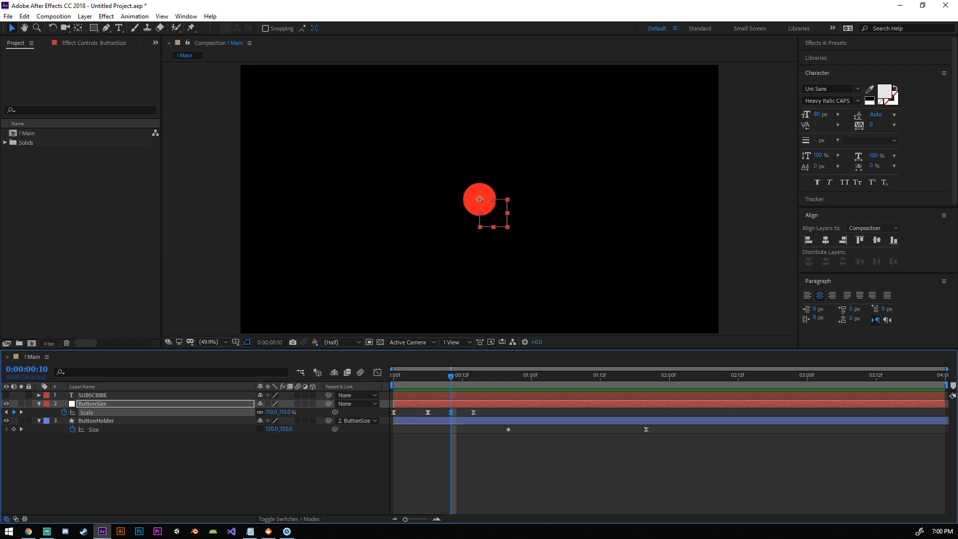
Step: Play the button animation and scrub through its first 12 frames to check the scale overshoot
drag(451, 376, 398, 384)
key(space)
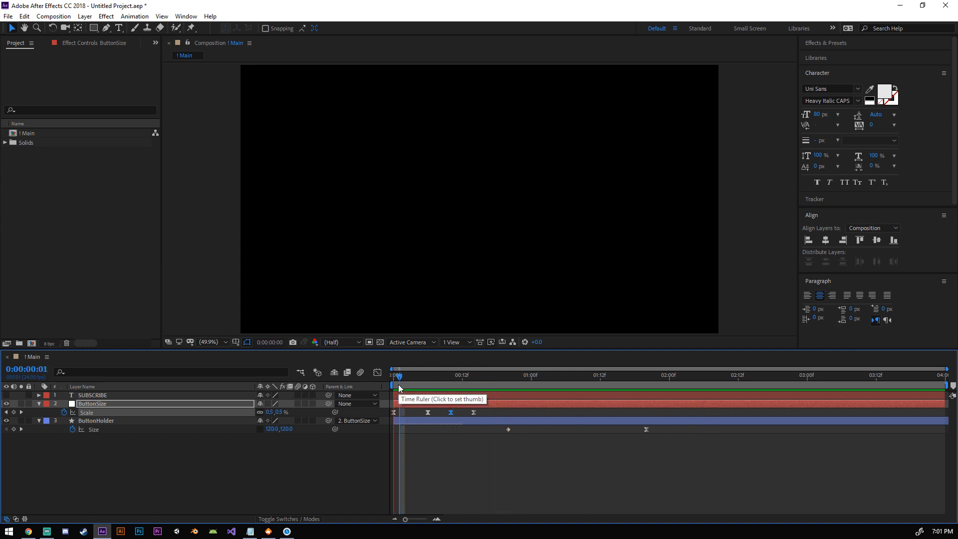
key(space)
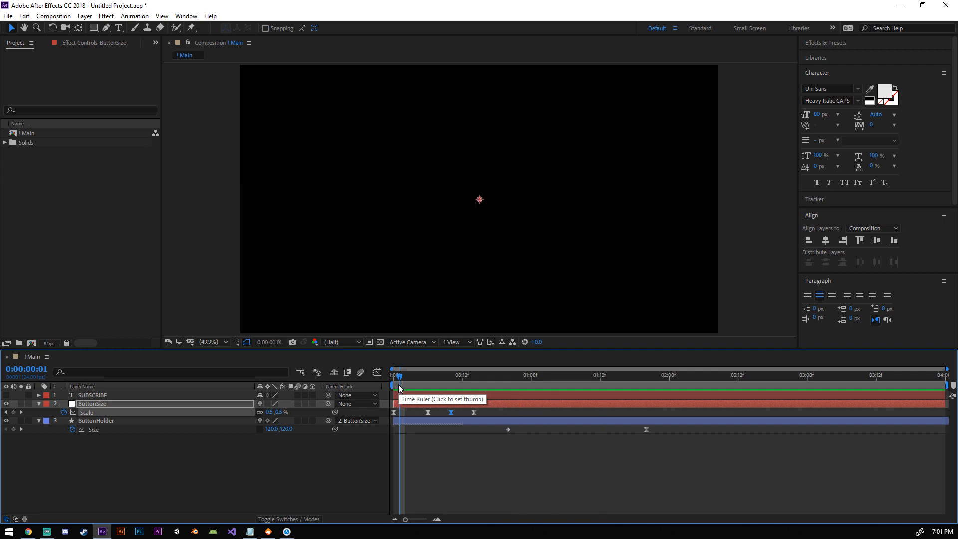
drag(421, 378, 462, 383)
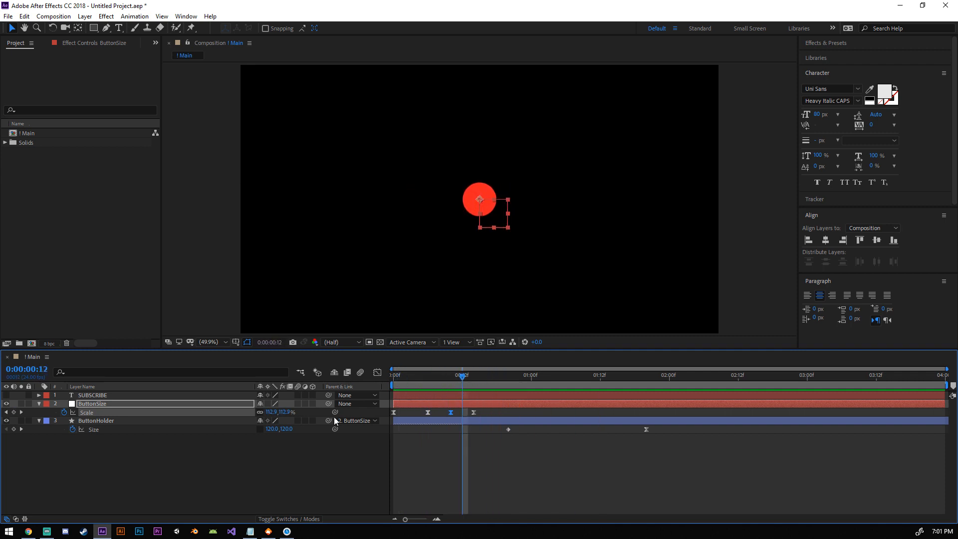
Step: Collapse the ButtonSize and ButtonHolder layer properties and play back the button's full expansion
click(39, 403)
click(39, 412)
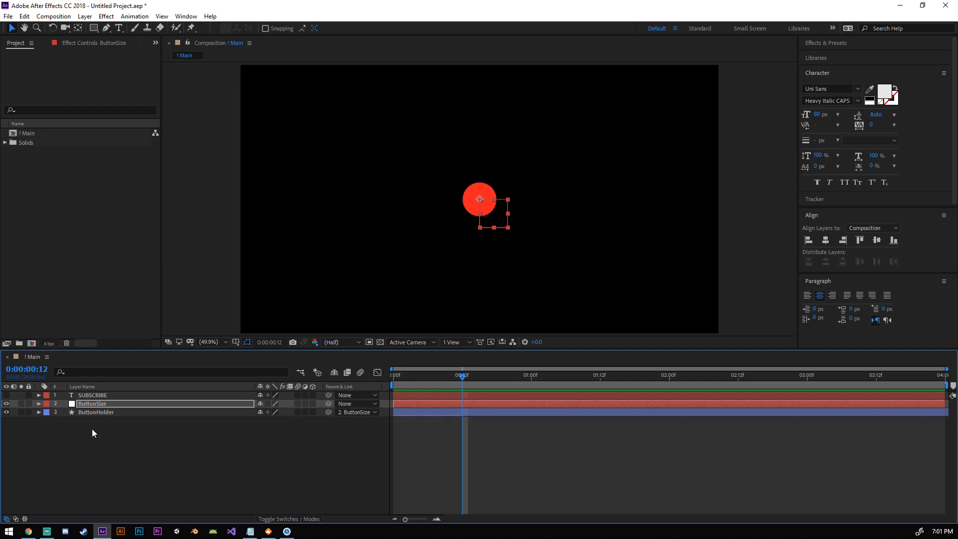
click(92, 429)
key(space)
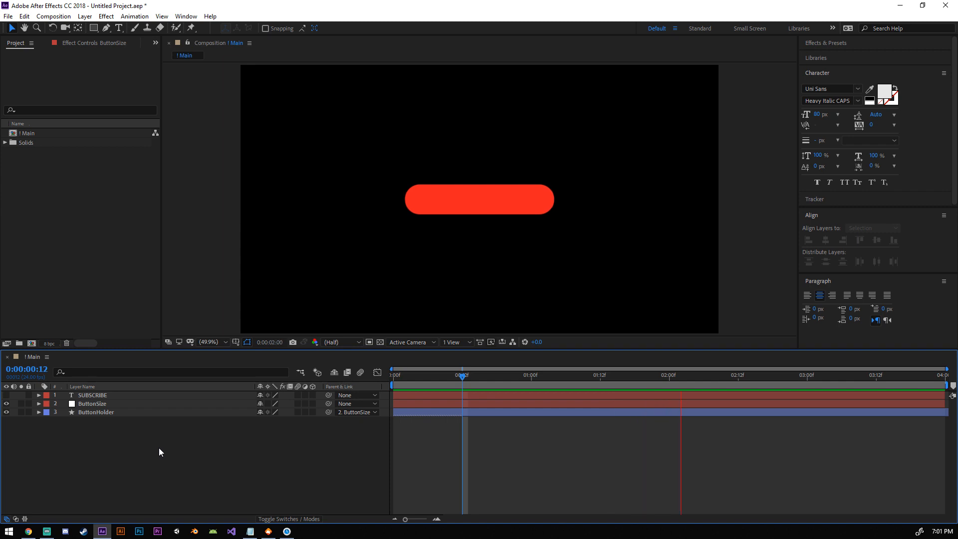
key(space)
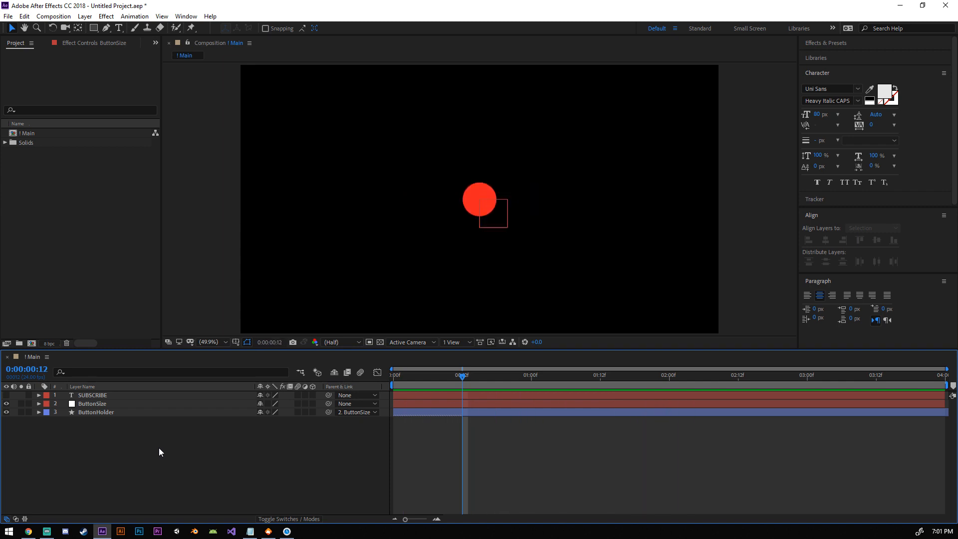
click(110, 411)
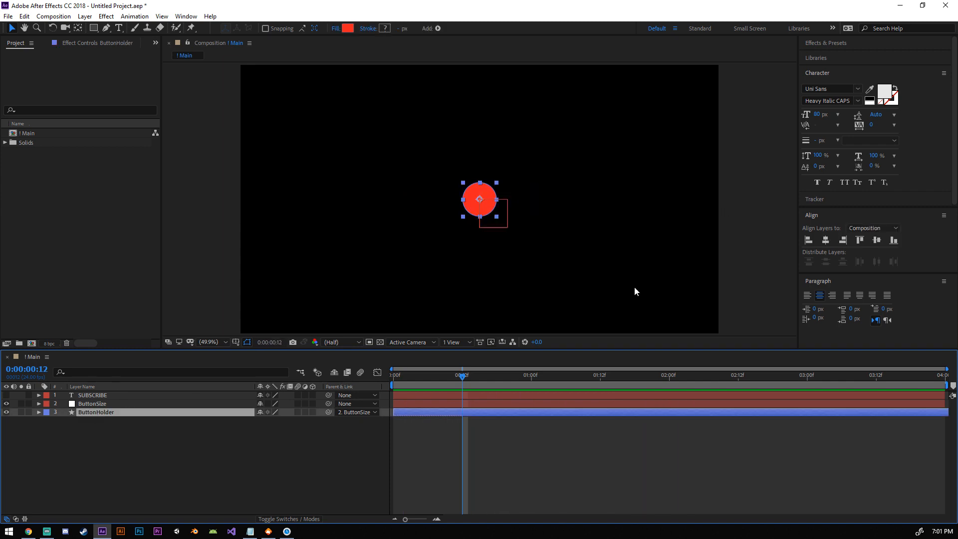
click(253, 421)
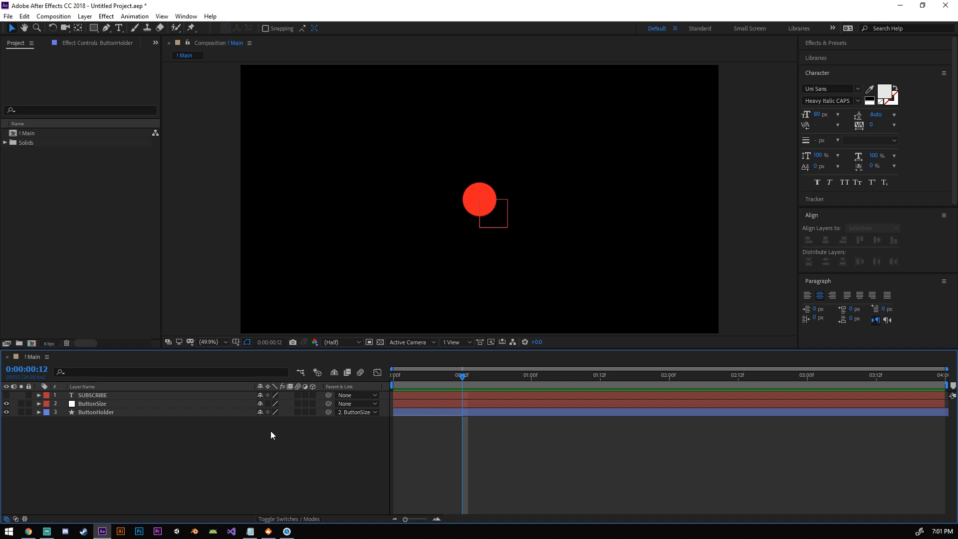
click(98, 415)
click(97, 414)
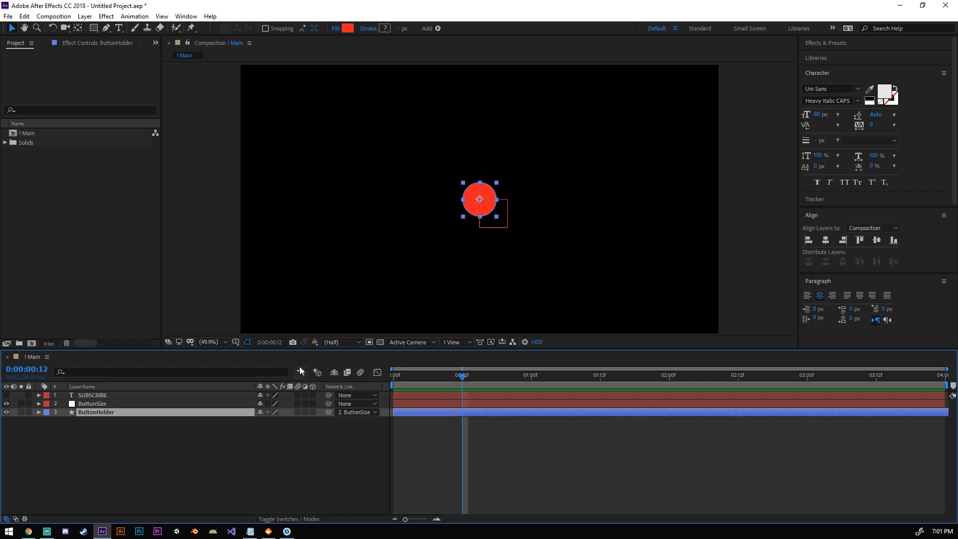
key(space)
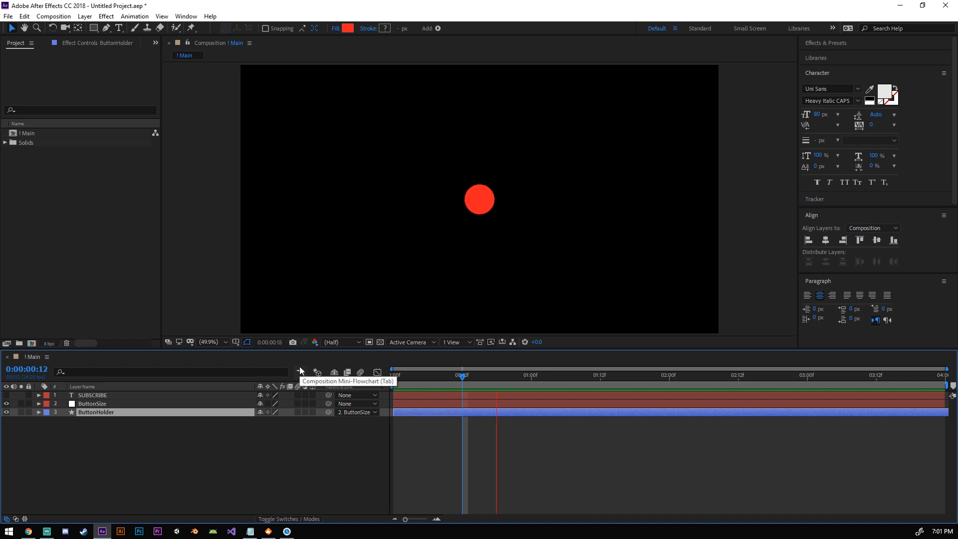
key(space)
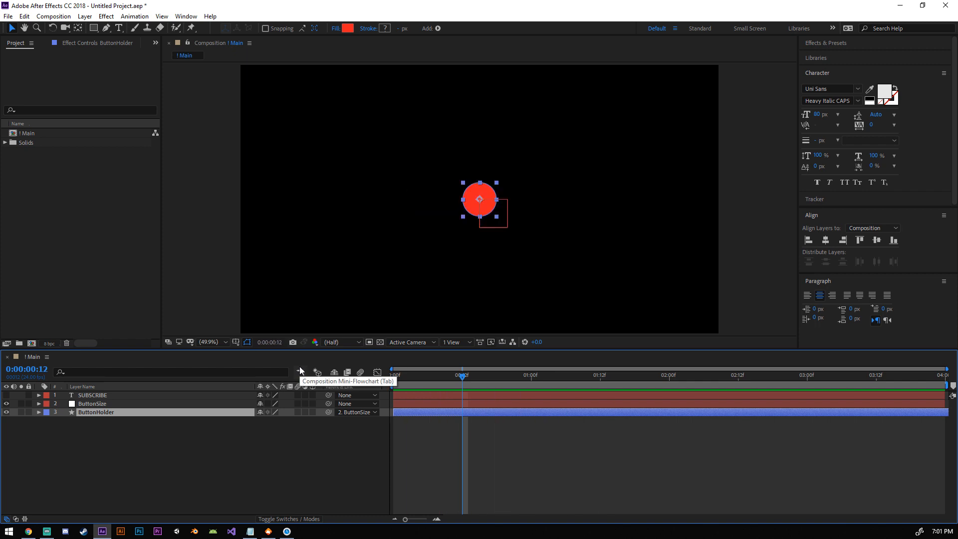
Step: Make the SUBSCRIBE text layer visible and move the current time to 0:00:00:16
click(192, 464)
click(93, 394)
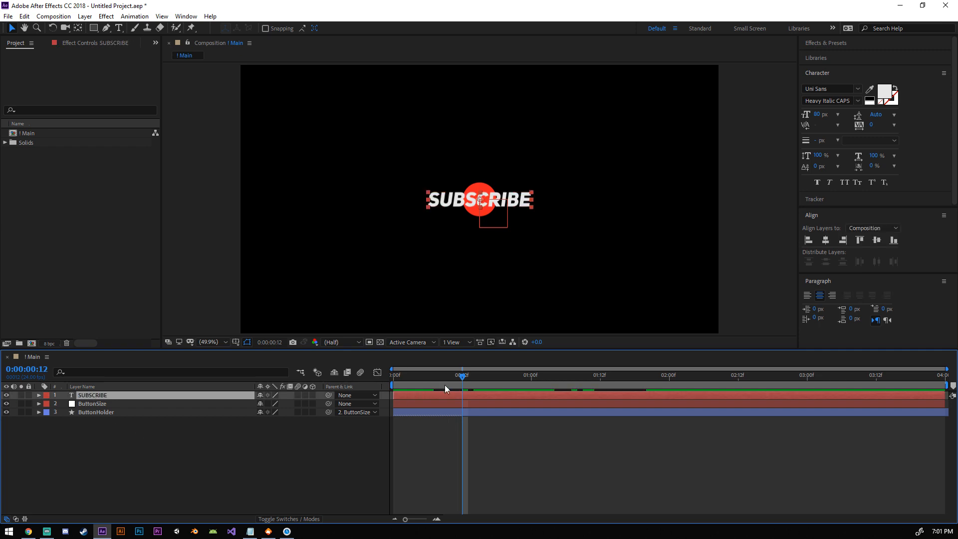
mouse_move(483, 378)
mouse_down()
mouse_move(573, 386)
mouse_move(484, 384)
mouse_up()
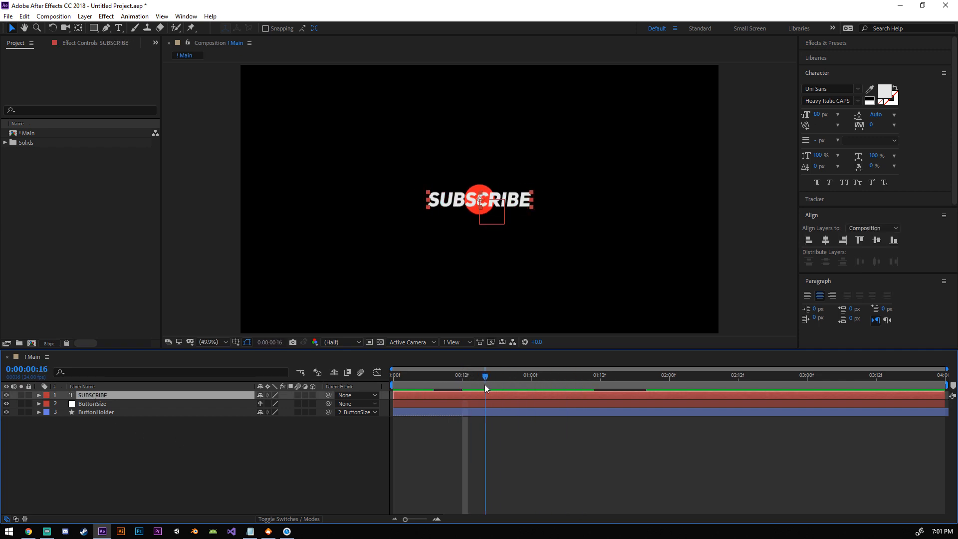
Step: Duplicate the ButtonSize and ButtonHolder layers together
click(101, 410)
ctrl+click(102, 405)
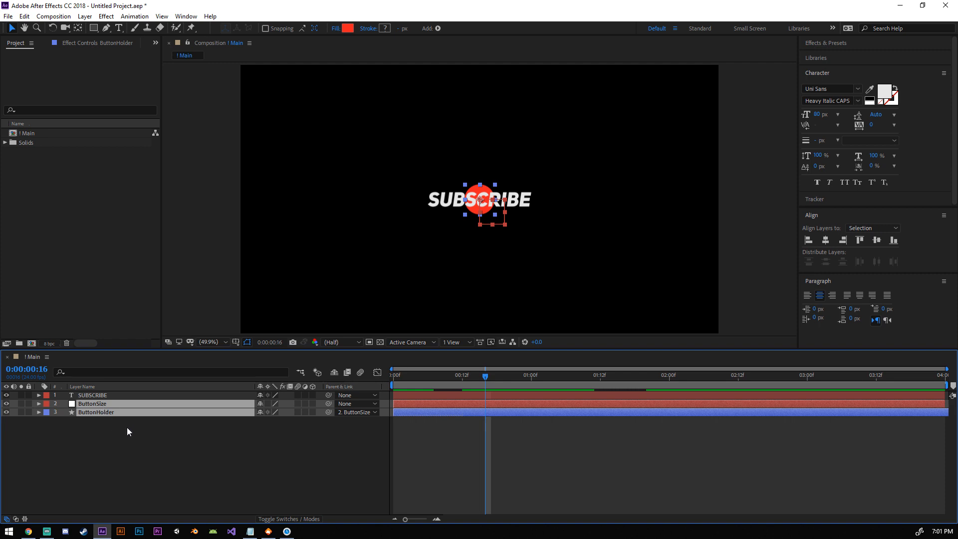
key(ctrl+d)
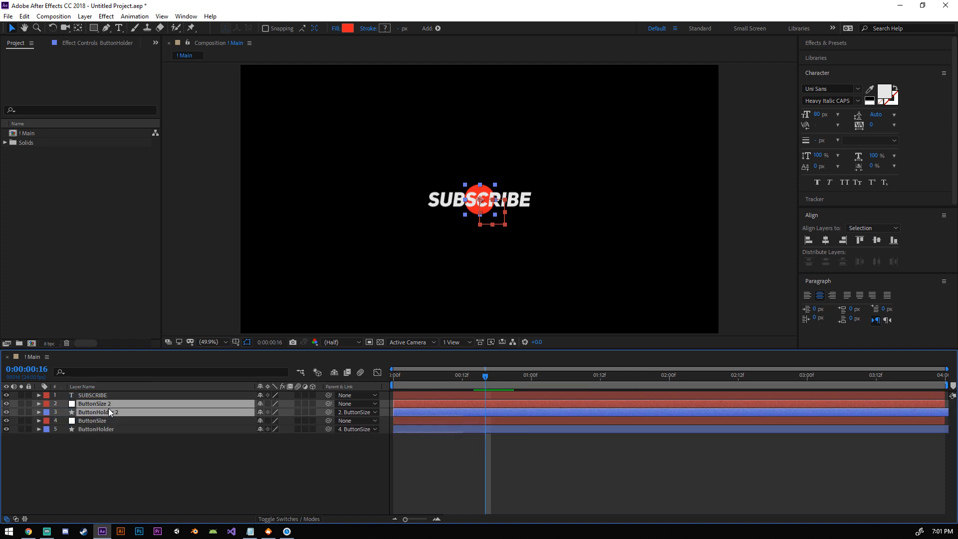
Step: Pre-compose the duplicated ButtonSize 2 and ButtonHolder 2 layers into a new composition named textReveal
click(175, 487)
click(115, 411)
ctrl+click(111, 405)
key(ctrl+shift+c)
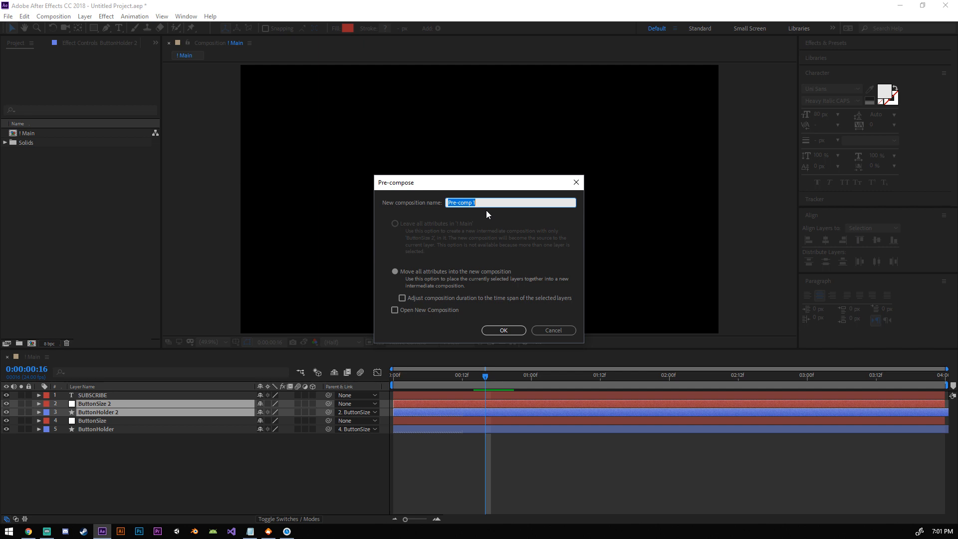
text(textRevel)
key(Return)
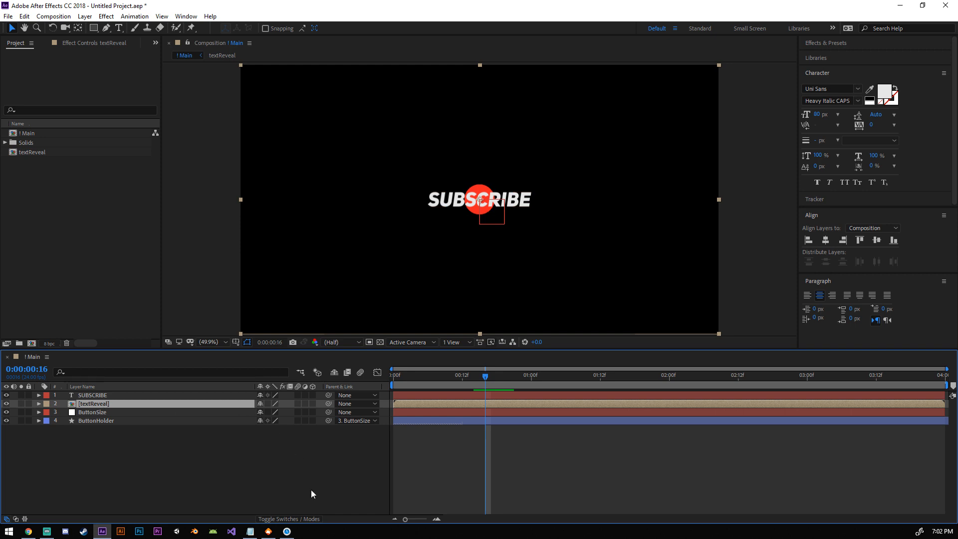
Step: Set the textReveal layer's track matte to Alpha Matte using the SUBSCRIBE layer, and scrub to 0:00:01:07 to check it
click(306, 518)
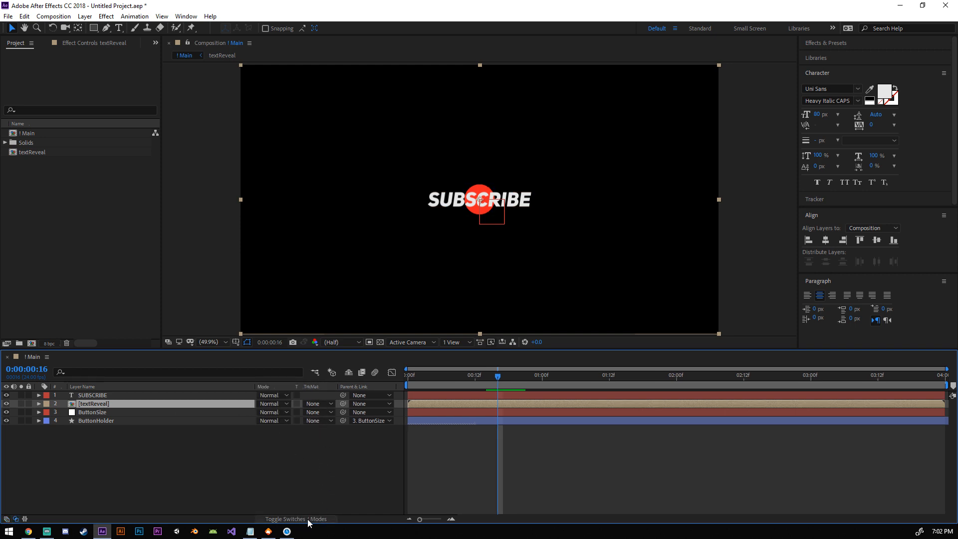
click(327, 404)
click(347, 428)
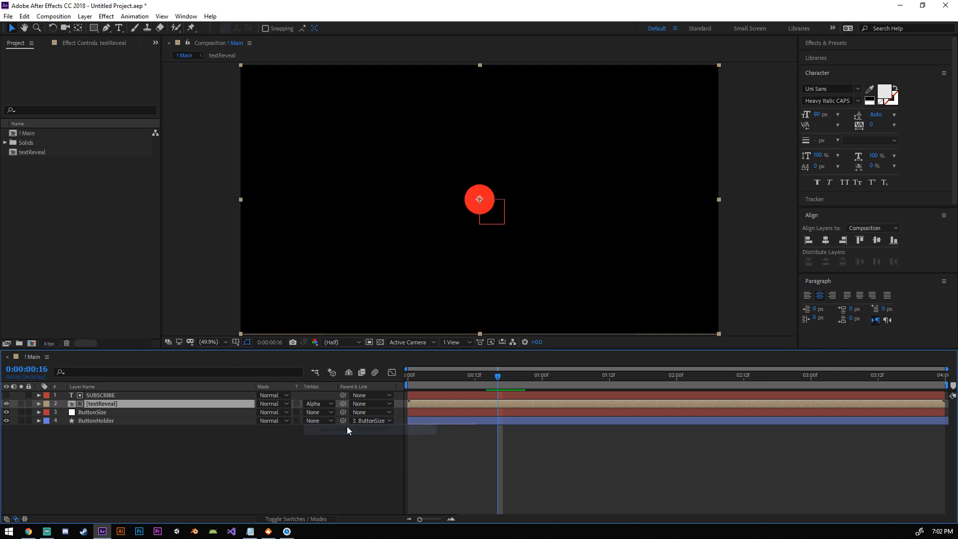
drag(440, 385, 582, 389)
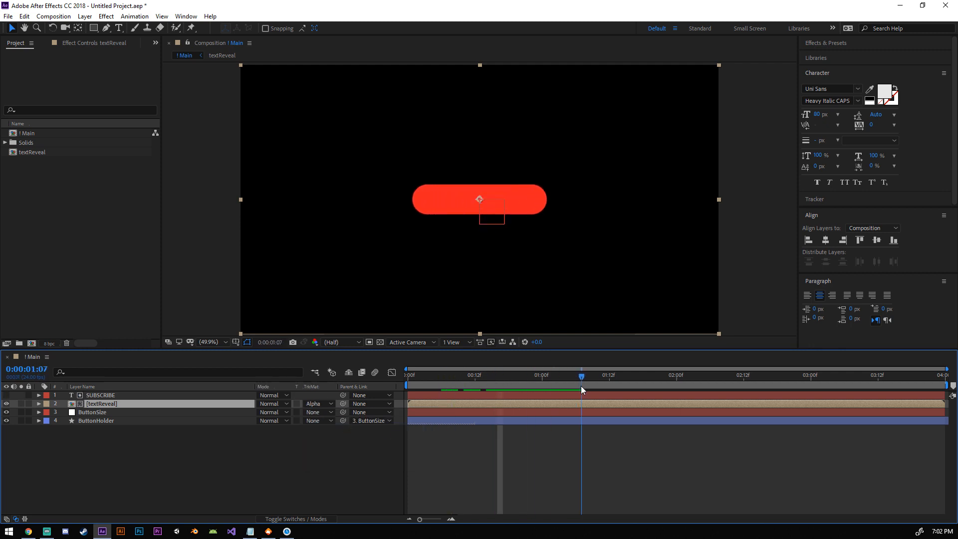
Step: Try an Alpha Inverted matte on the textReveal layer and scrub between 0:00:01:09 and 0:00:01:03 to check it
click(320, 404)
click(359, 438)
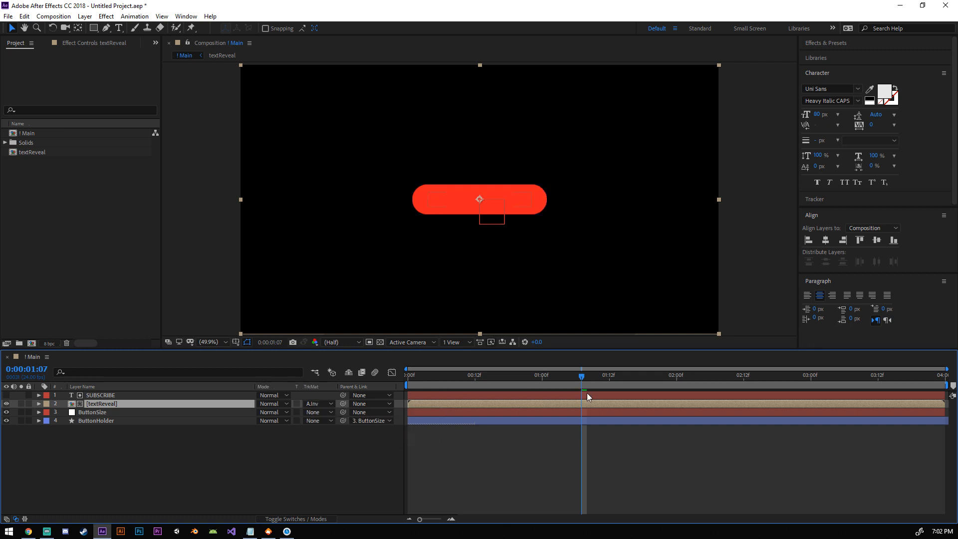
mouse_move(582, 375)
mouse_down()
mouse_move(446, 375)
mouse_move(592, 375)
mouse_up()
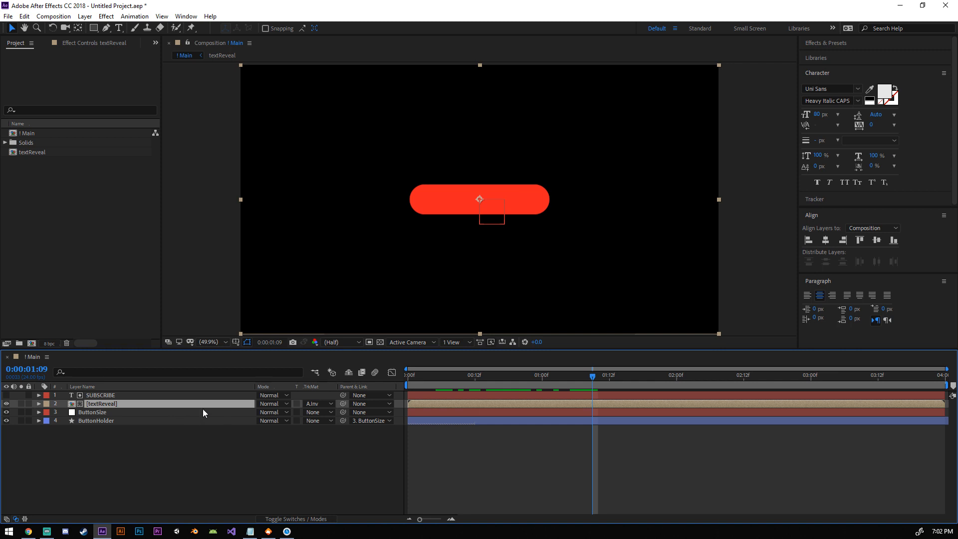
drag(592, 375, 558, 375)
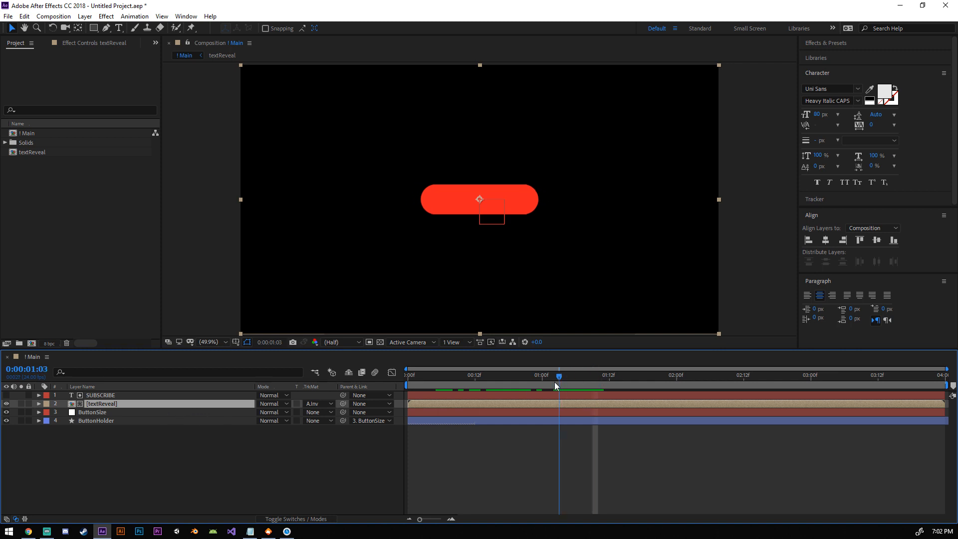
Step: Remove textReveal's track matte, move that layer above SUBSCRIBE, and set SUBSCRIBE's track matte to Alpha Matte using textReveal
click(319, 403)
click(335, 429)
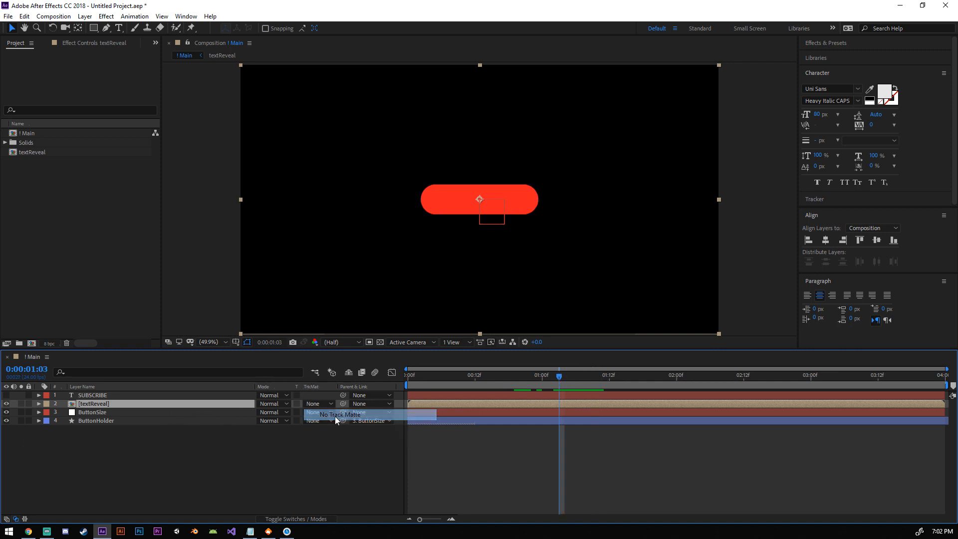
drag(108, 405, 121, 391)
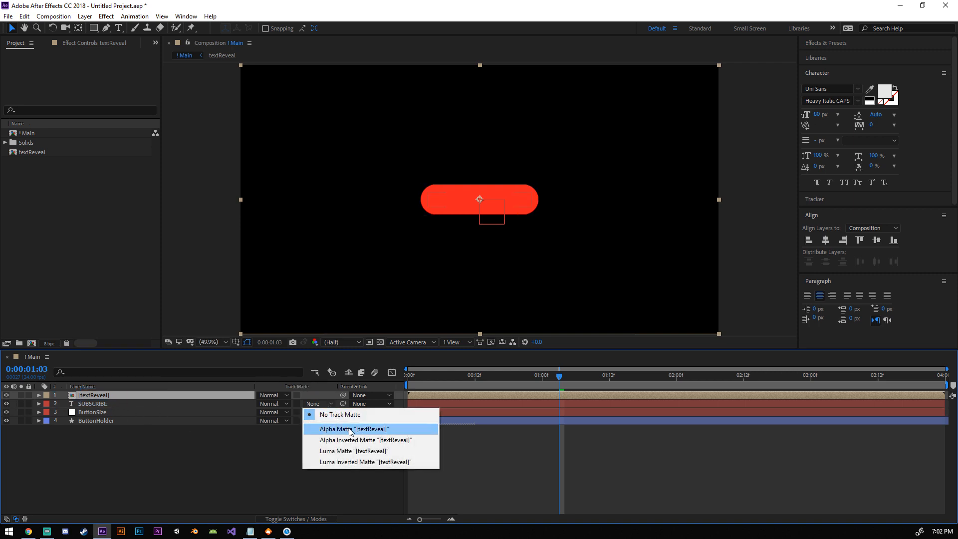
click(343, 428)
key(space)
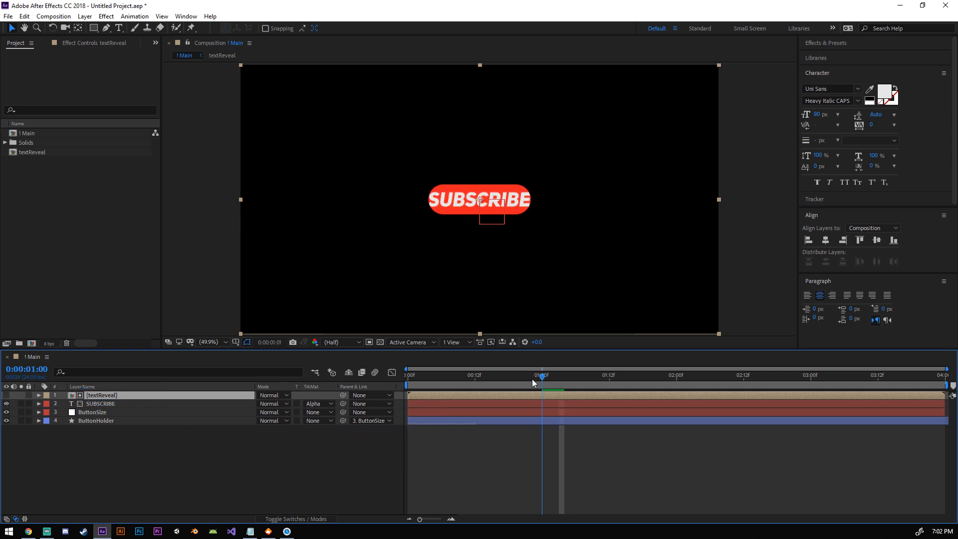
drag(558, 392, 479, 384)
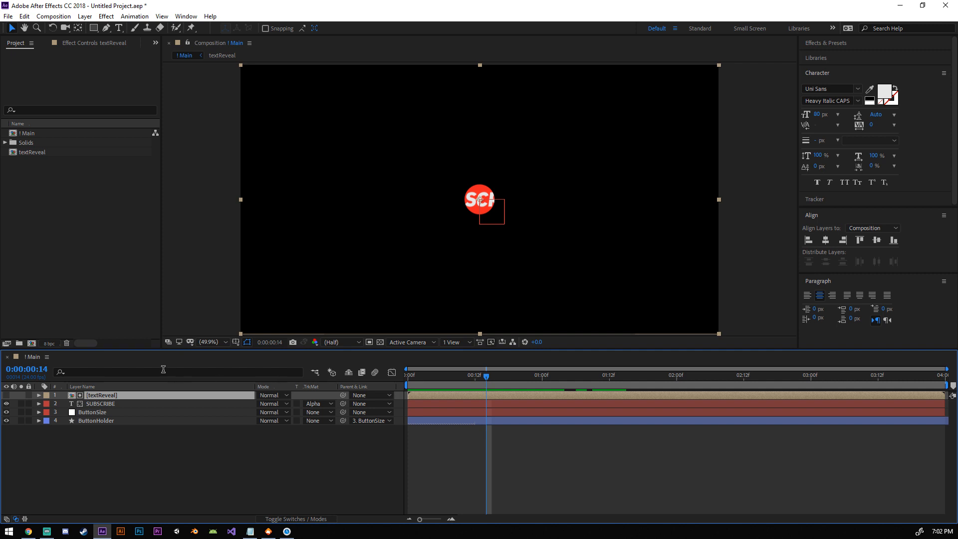
Step: In the textReveal composition, set the width of ButtonHolder 2's Size to 0 at the 0:00:00:20 keyframe, with unlinked height
double_click(151, 394)
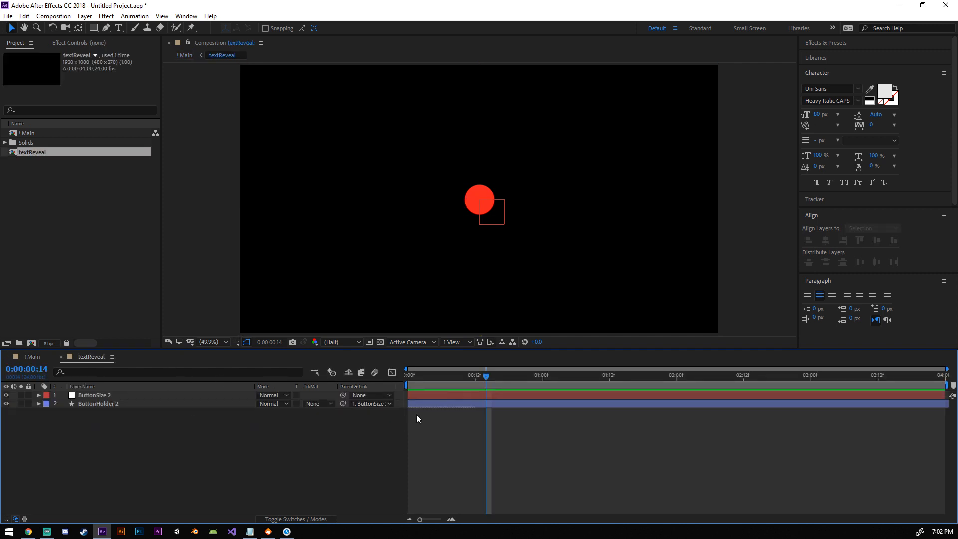
drag(480, 372, 502, 384)
click(88, 403)
key(u)
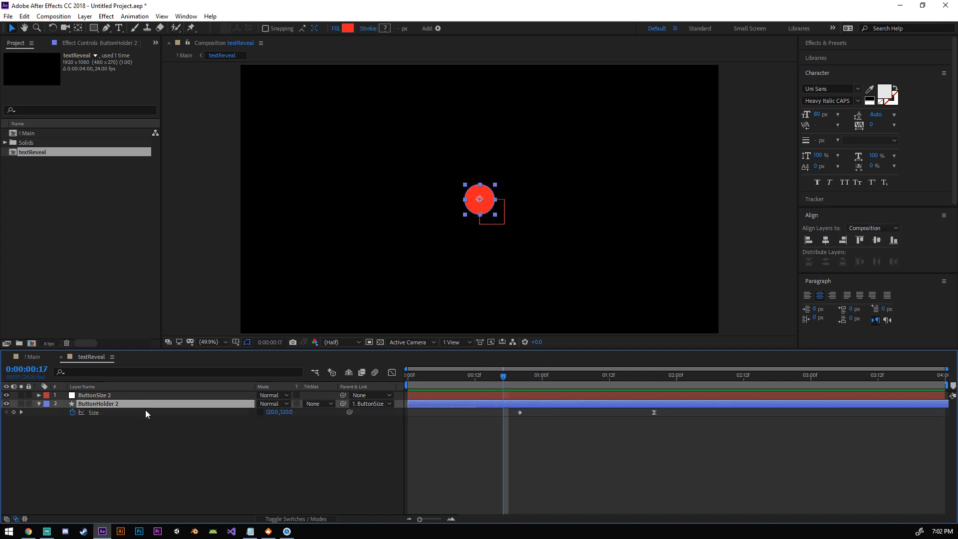
drag(503, 376, 521, 379)
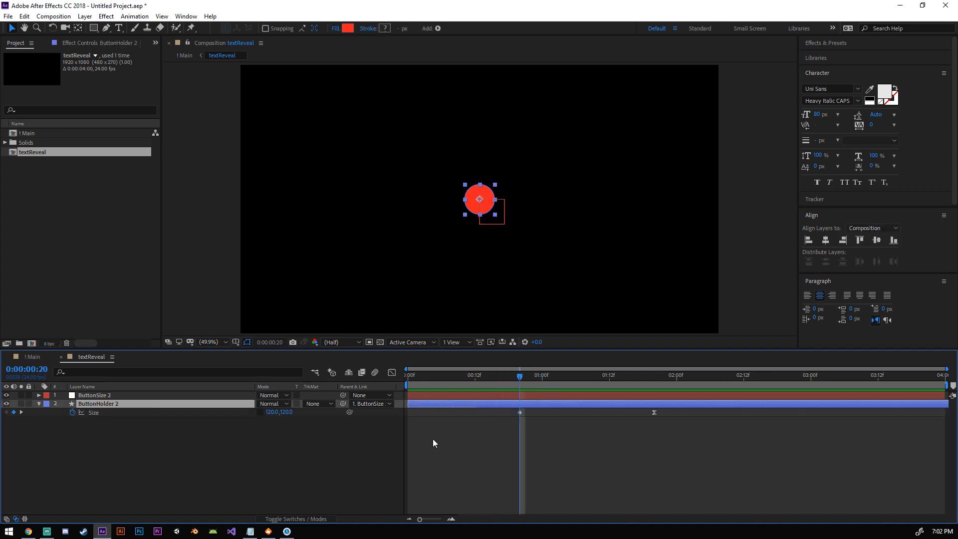
drag(271, 417, 265, 426)
click(270, 412)
text(0)
key(Return)
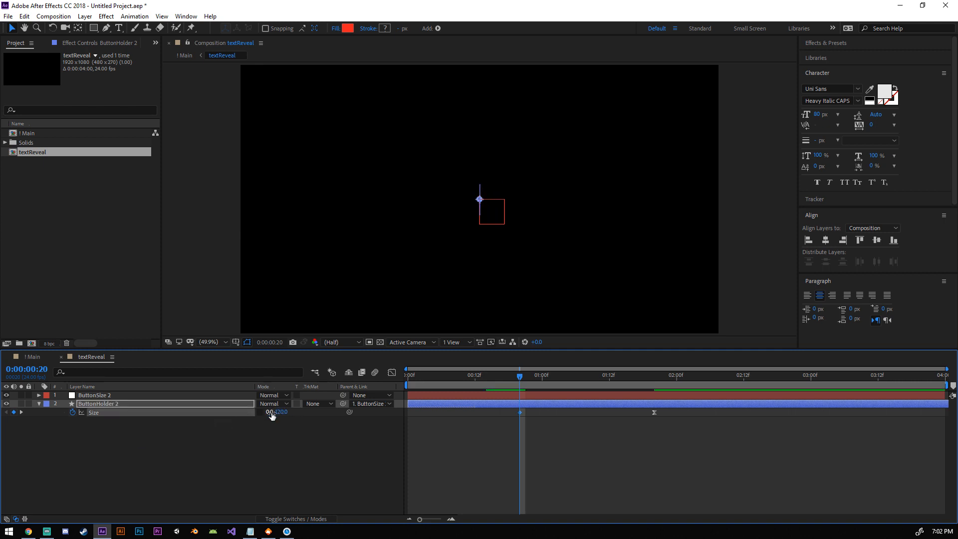
click(299, 486)
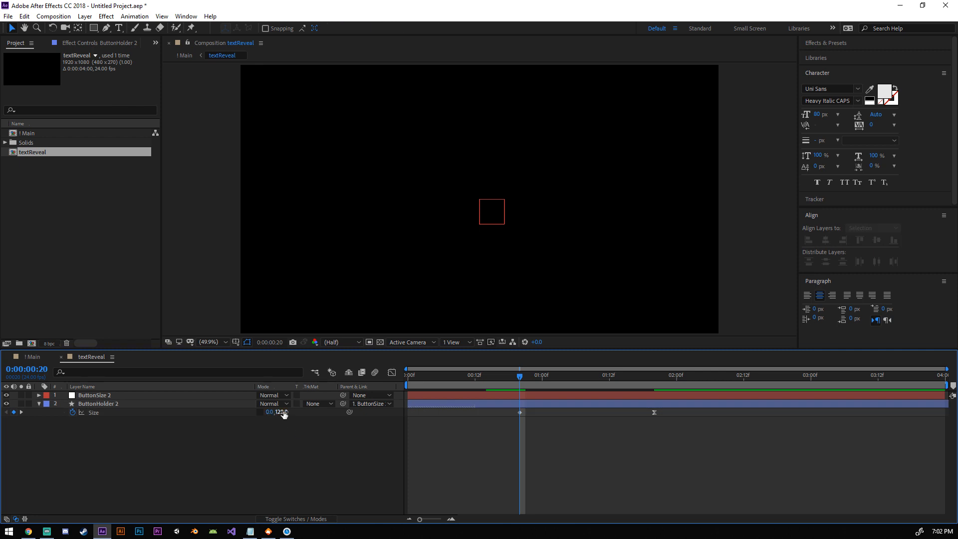
Step: Preview the text reveal in the !Main composition, then show the ButtonHolder layer's Size keyframes at 0:00:01:00
click(35, 355)
key(space)
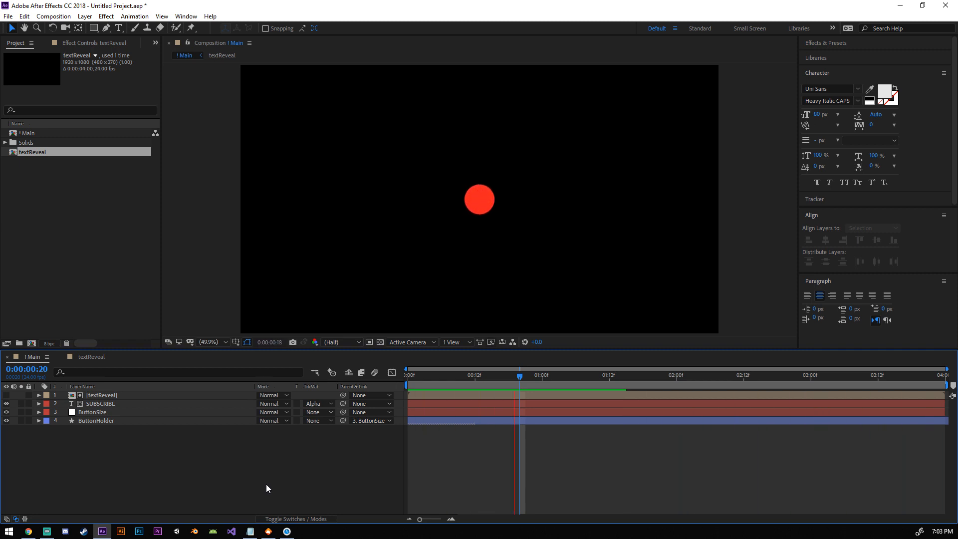
key(space)
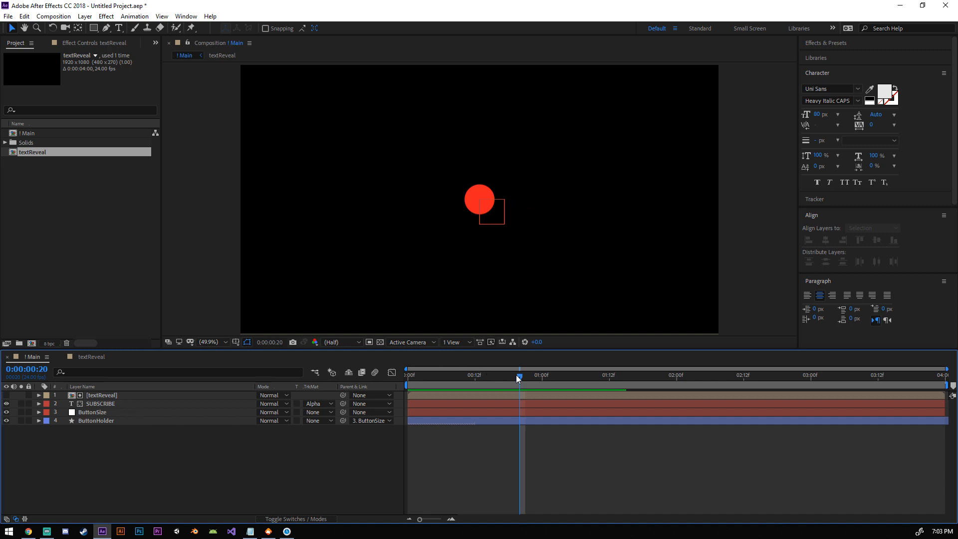
drag(518, 378, 544, 391)
click(95, 422)
key(u)
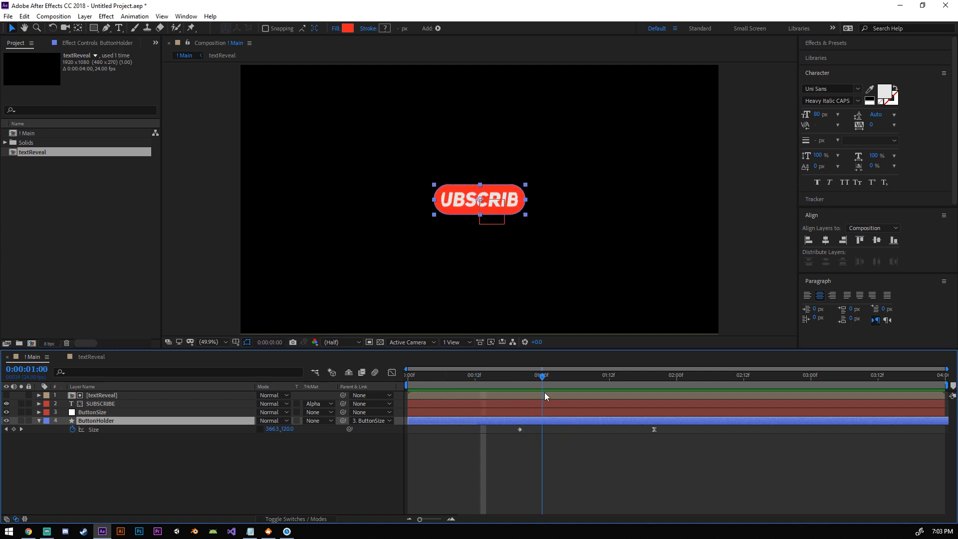
Step: Shift the textReveal and SUBSCRIBE layers two frames later together, and preview the delayed reveal
click(98, 405)
shift+click(101, 396)
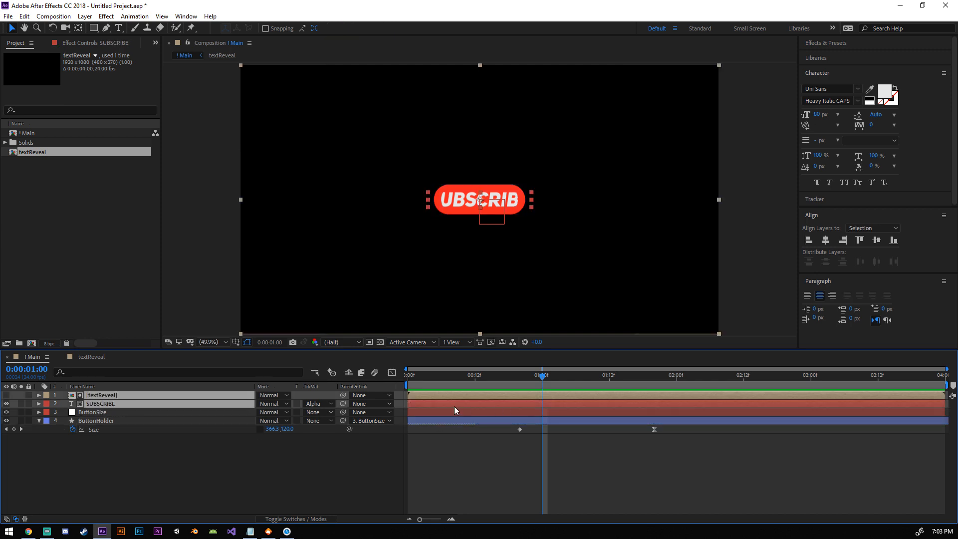
key(alt+Page_Down)
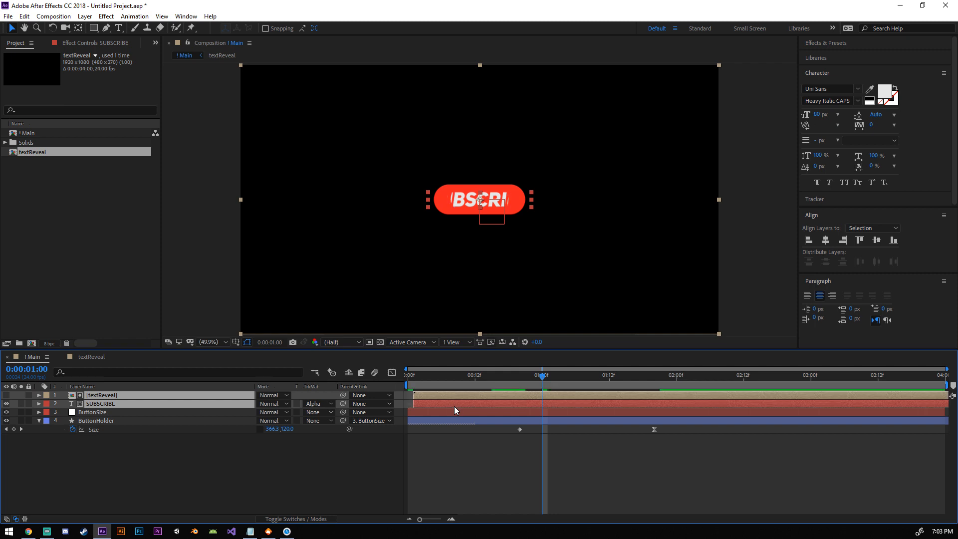
key(alt+Page_Down)
key(space)
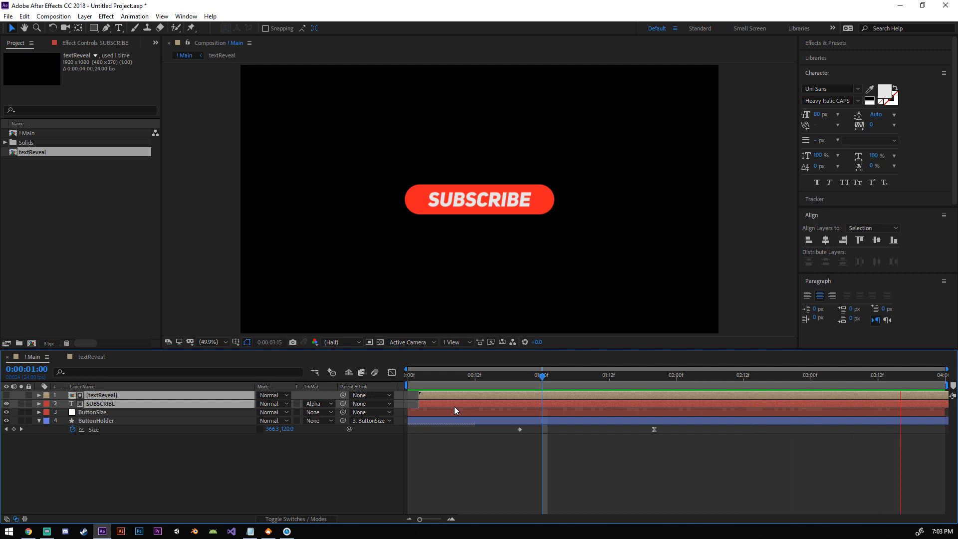
key(space)
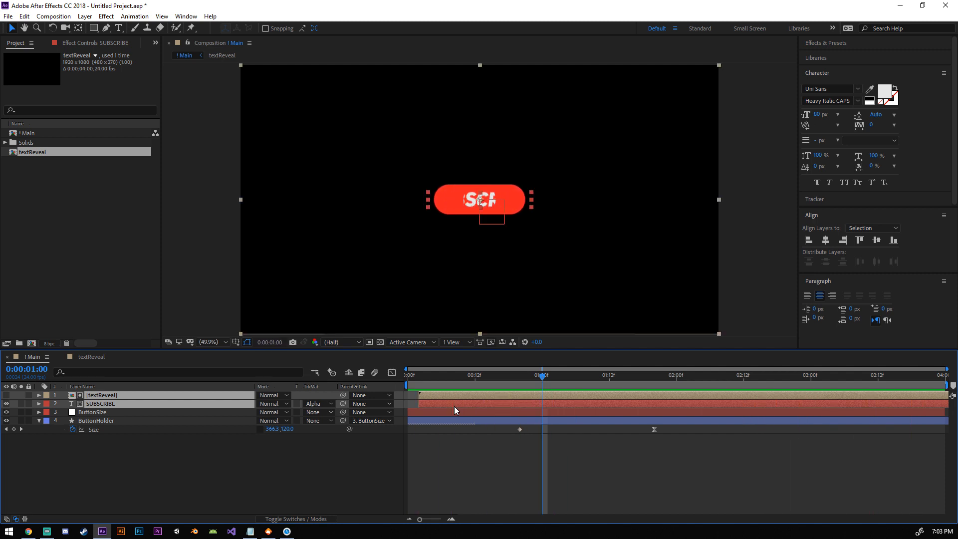
drag(546, 375, 491, 385)
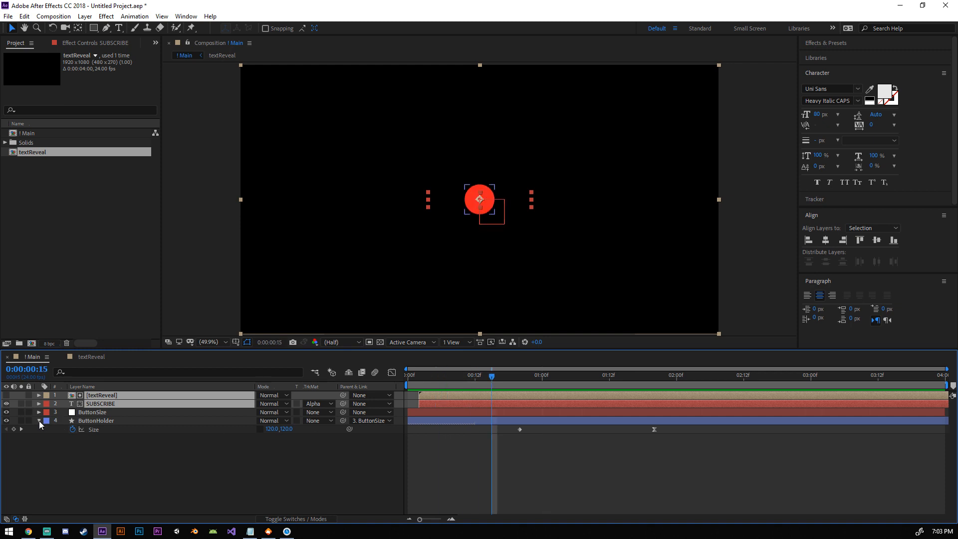
Step: Collapse the ButtonHolder layer and create a new empty shape layer named Accent
click(39, 420)
click(88, 447)
right_click(166, 472)
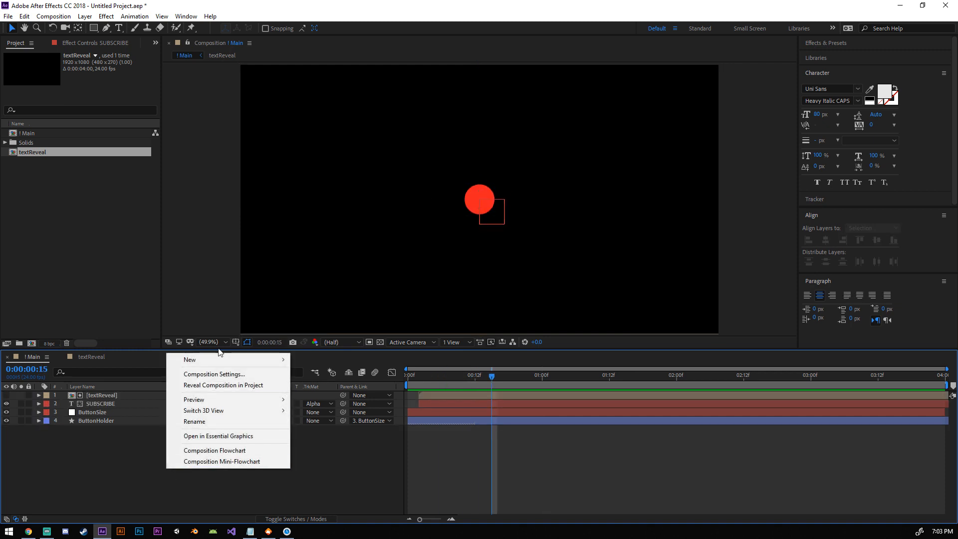
mouse_move(229, 359)
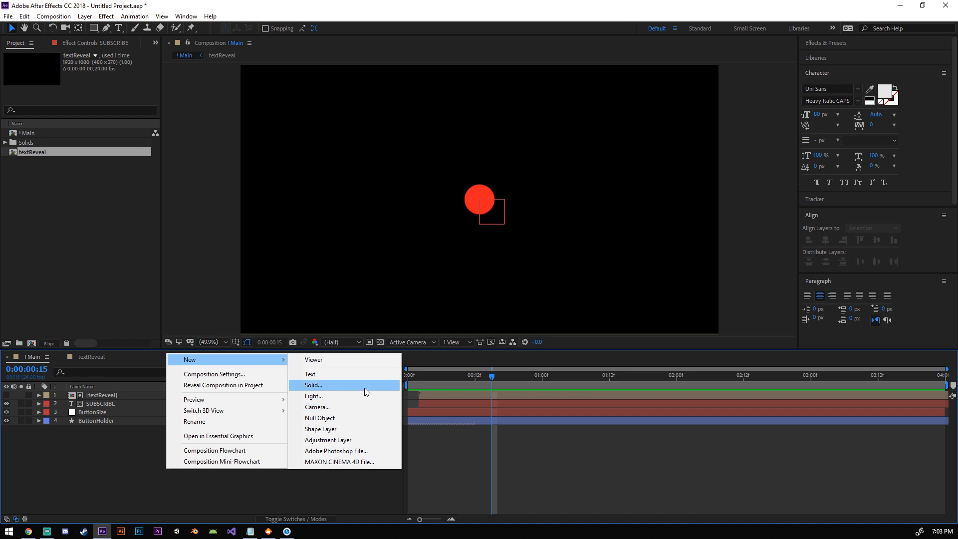
click(357, 427)
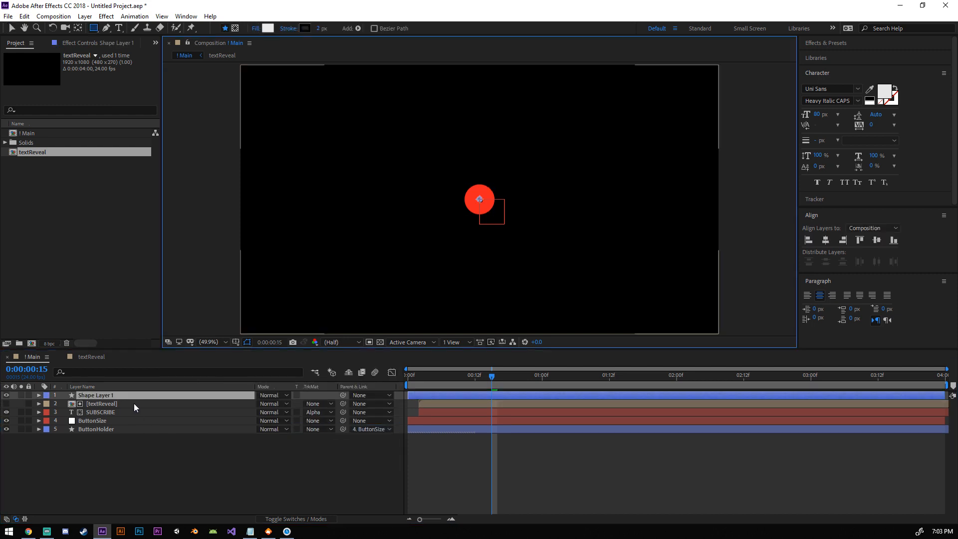
key(Return)
text(Acc)
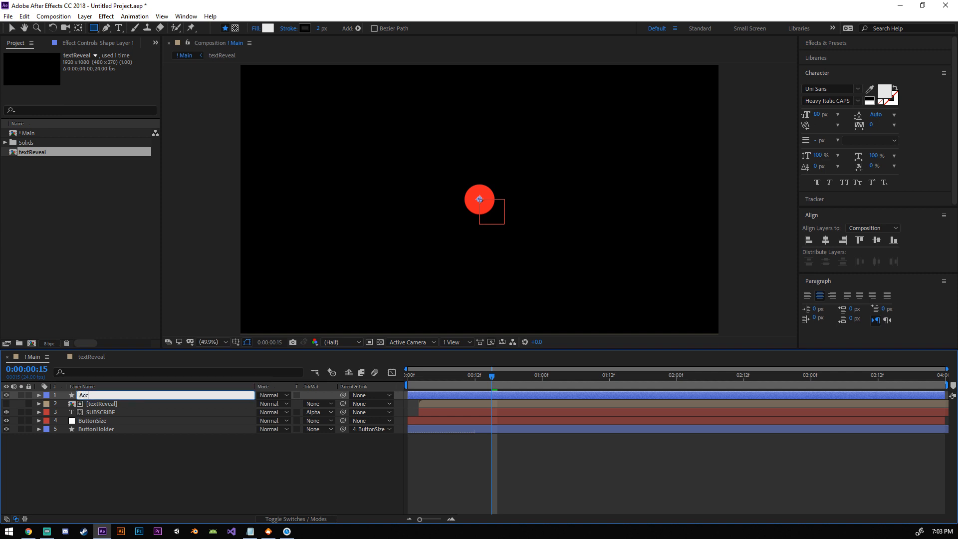
text(ent)
key(Return)
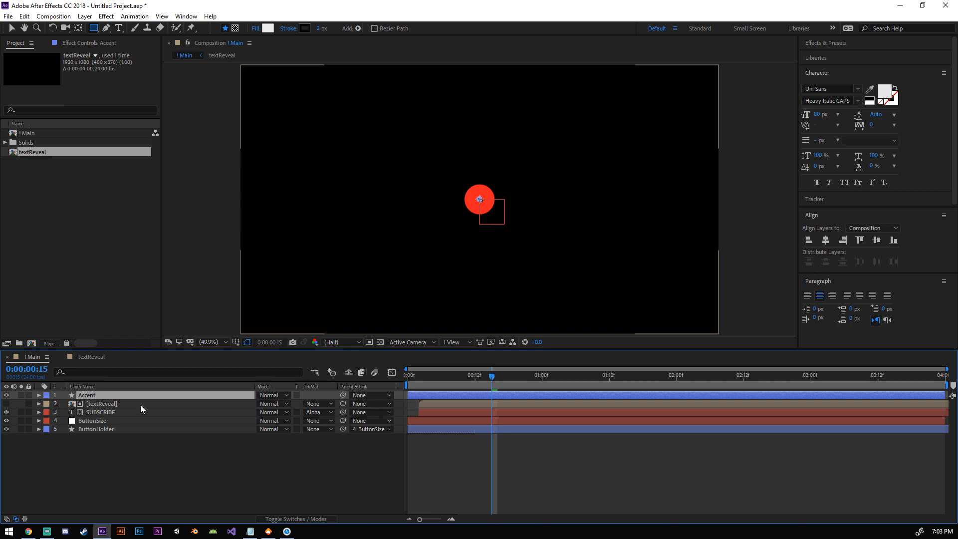
Step: Move the current time to 0:00:00:05 and add an ellipse path and a stroke to the Accent layer's contents
click(252, 474)
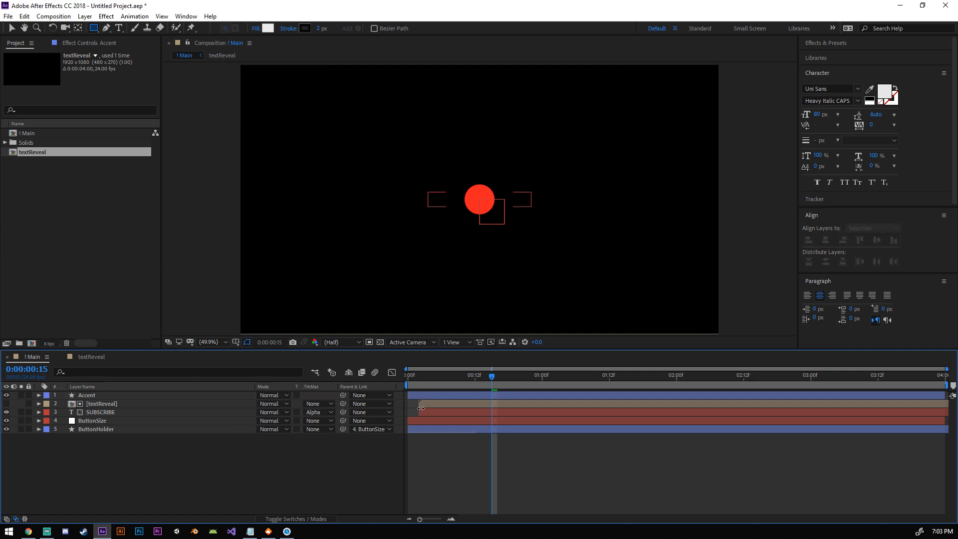
drag(495, 383, 622, 378)
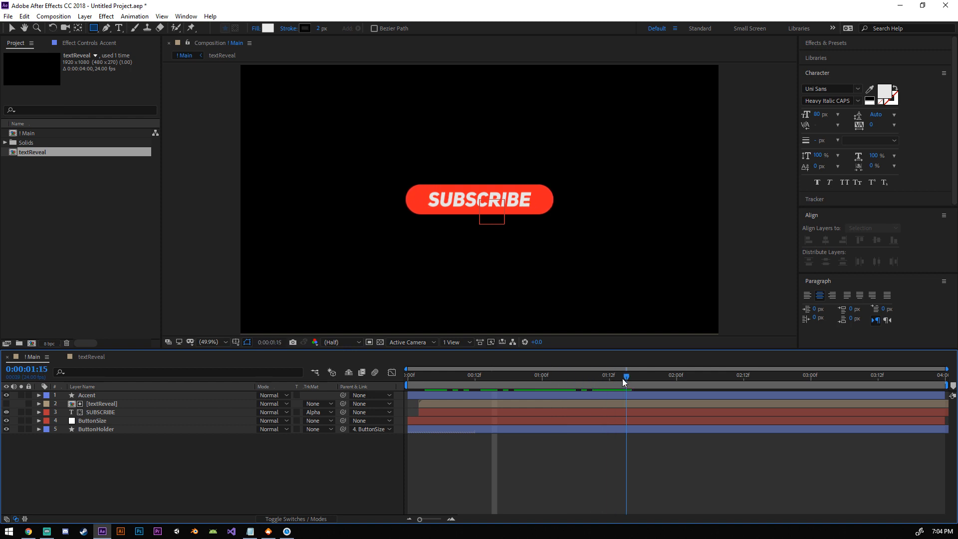
click(99, 396)
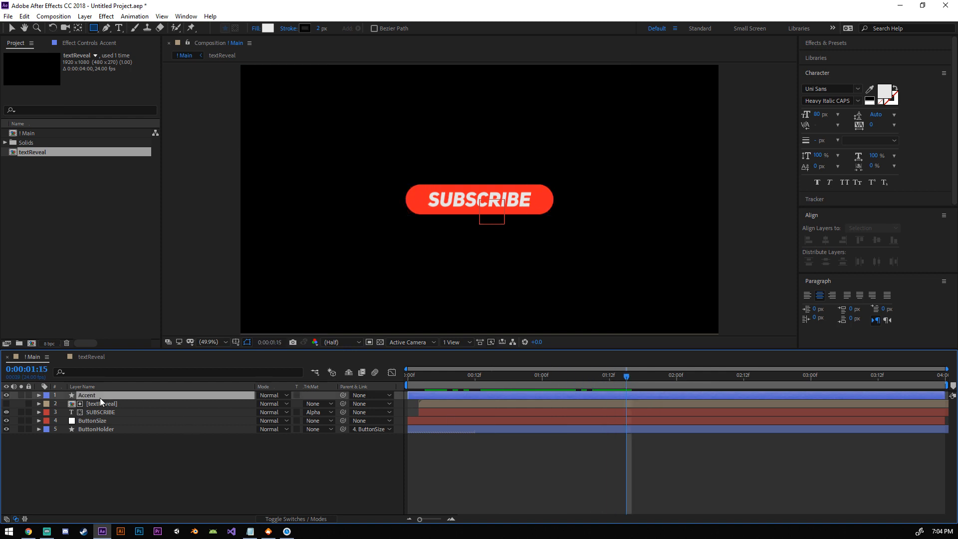
drag(617, 378, 592, 378)
drag(458, 377, 436, 377)
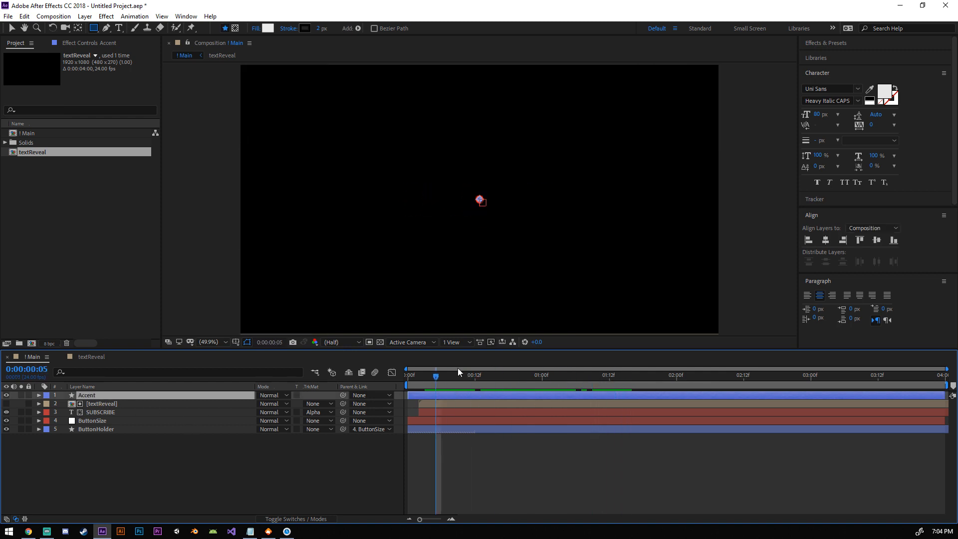
click(358, 28)
click(418, 57)
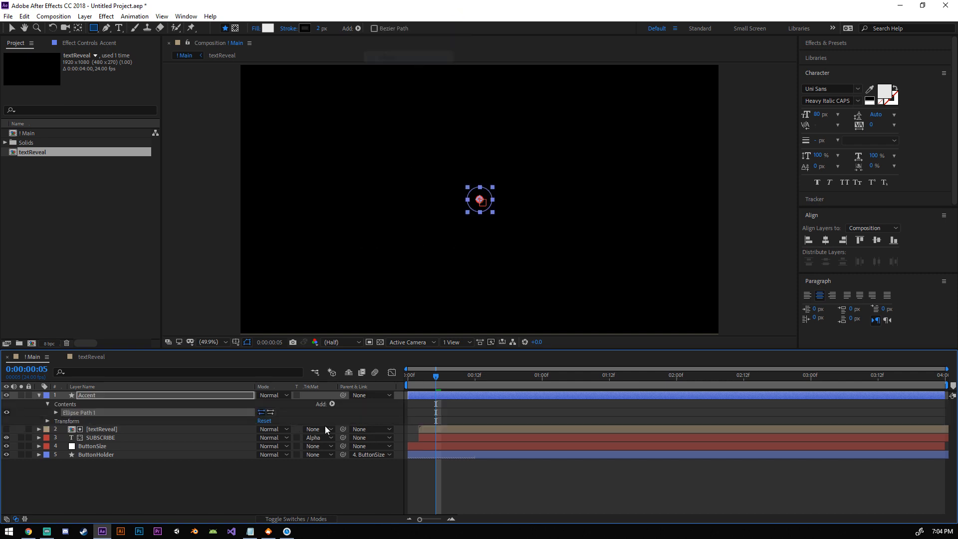
click(331, 405)
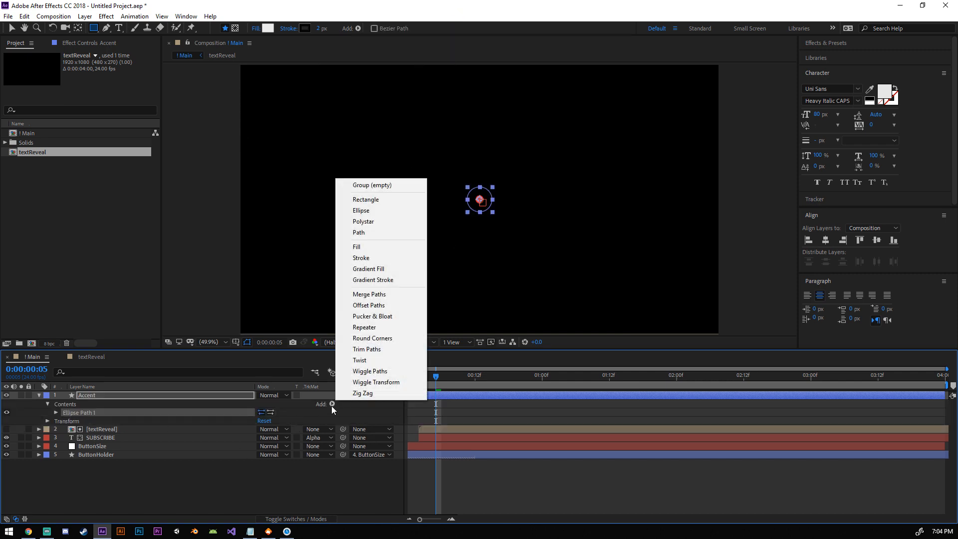
click(384, 255)
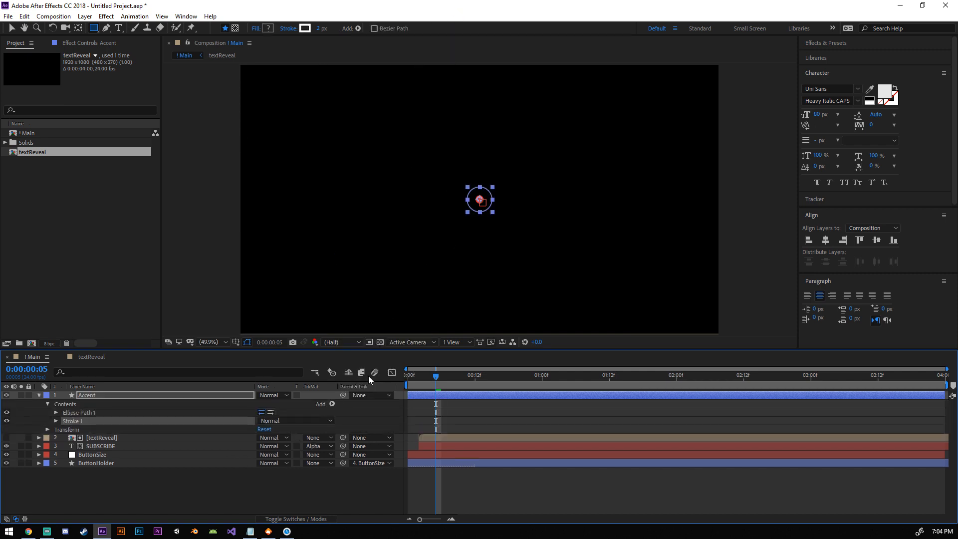
Step: Set the Accent stroke's color to off-white F5F5F5 using a brightness of 96%
click(56, 421)
click(263, 437)
click(526, 311)
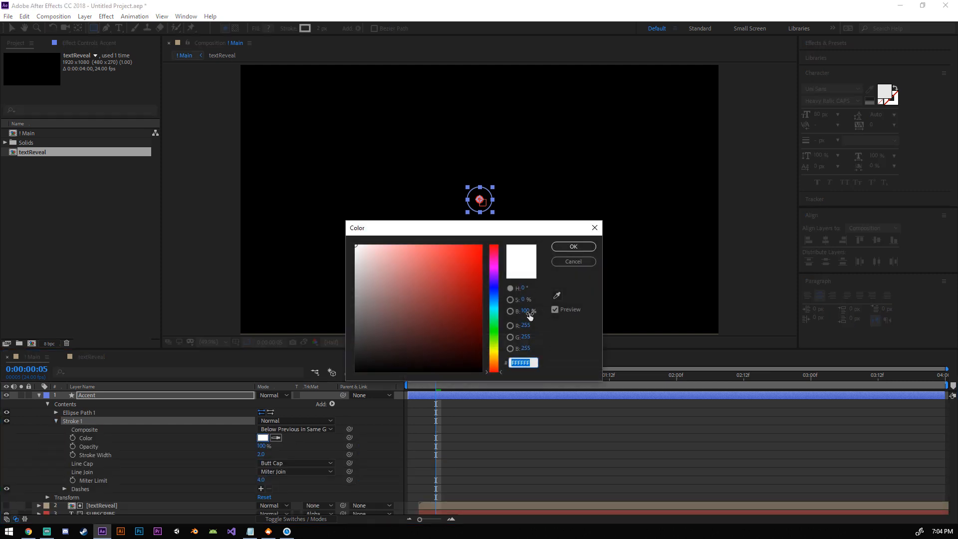
text(96)
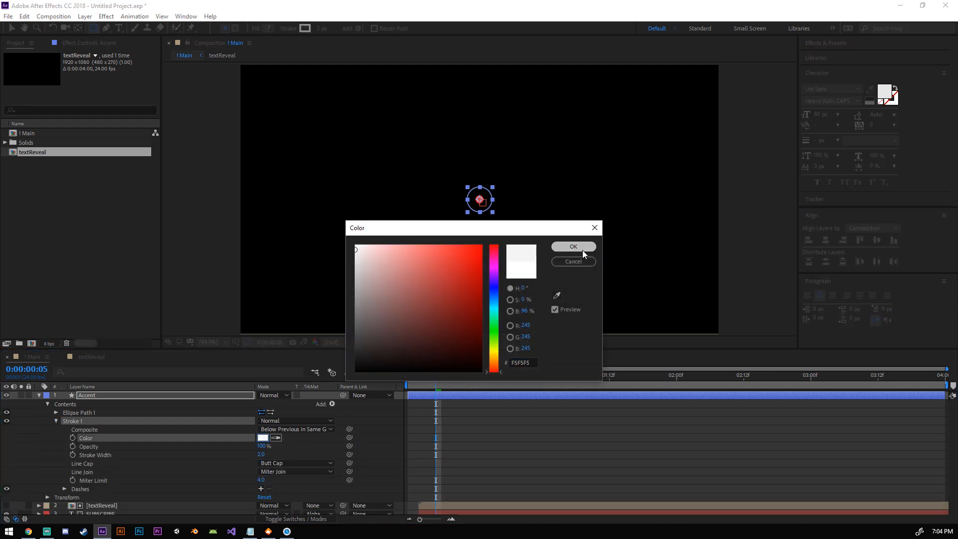
click(582, 250)
click(57, 421)
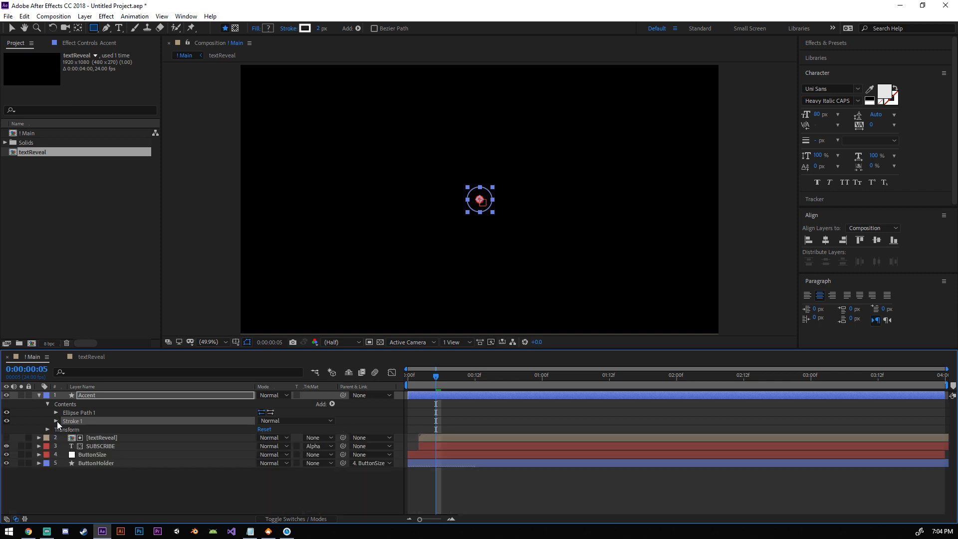
Step: Set the Accent ellipse path's size to 150 by 150 and keyframe it at 0:00:00:20
click(475, 379)
drag(493, 380, 518, 384)
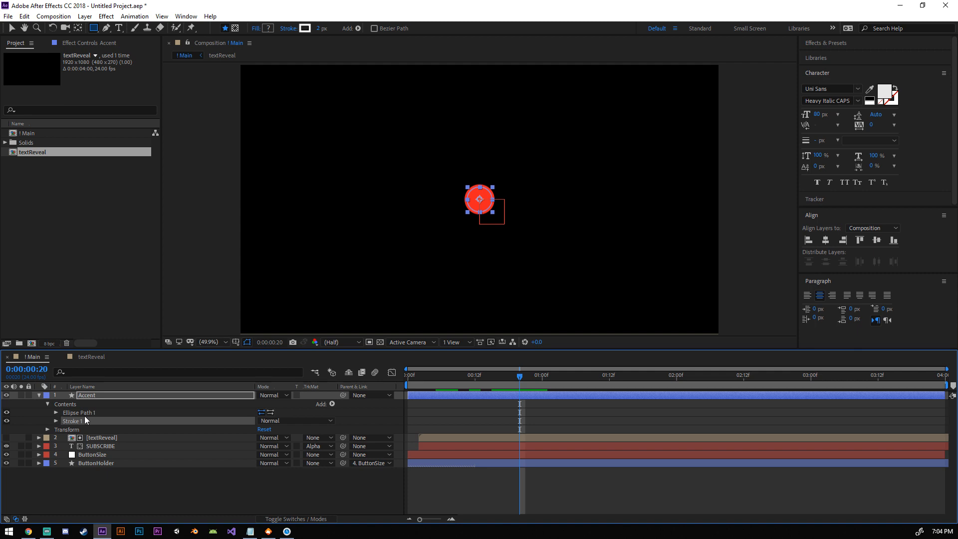
click(56, 412)
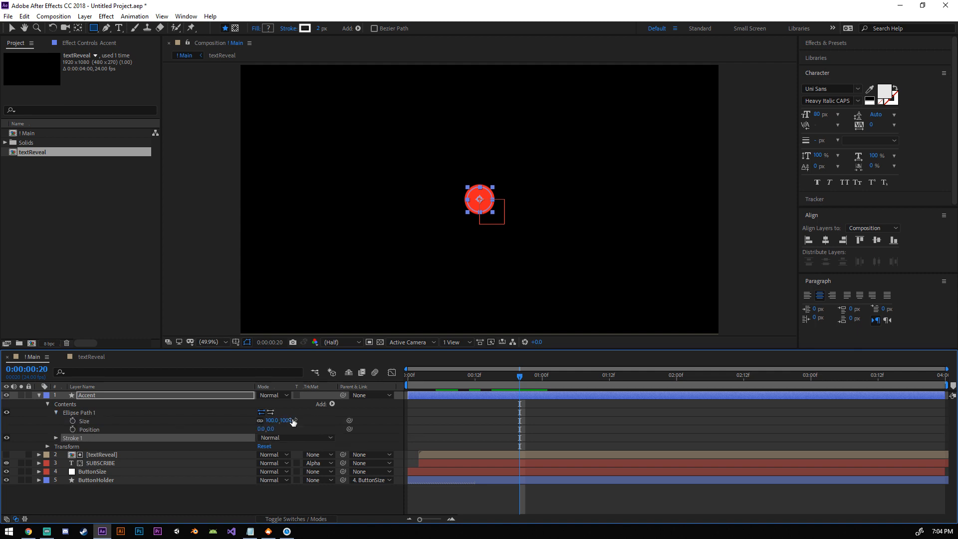
drag(273, 420, 298, 422)
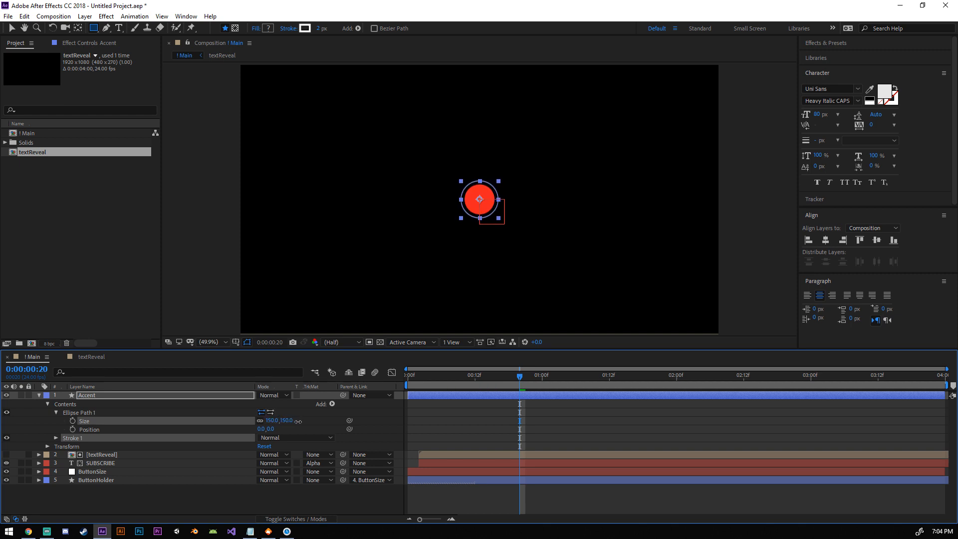
click(382, 427)
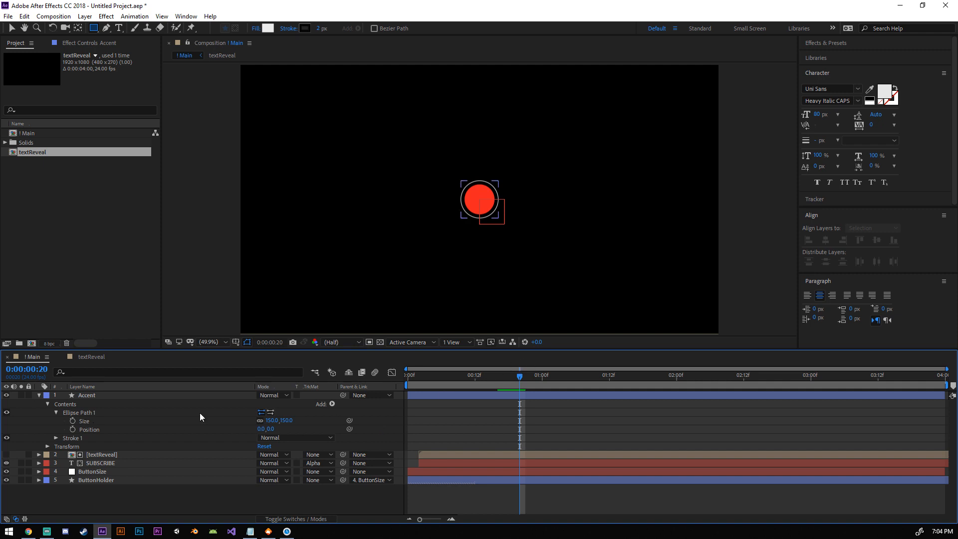
click(73, 420)
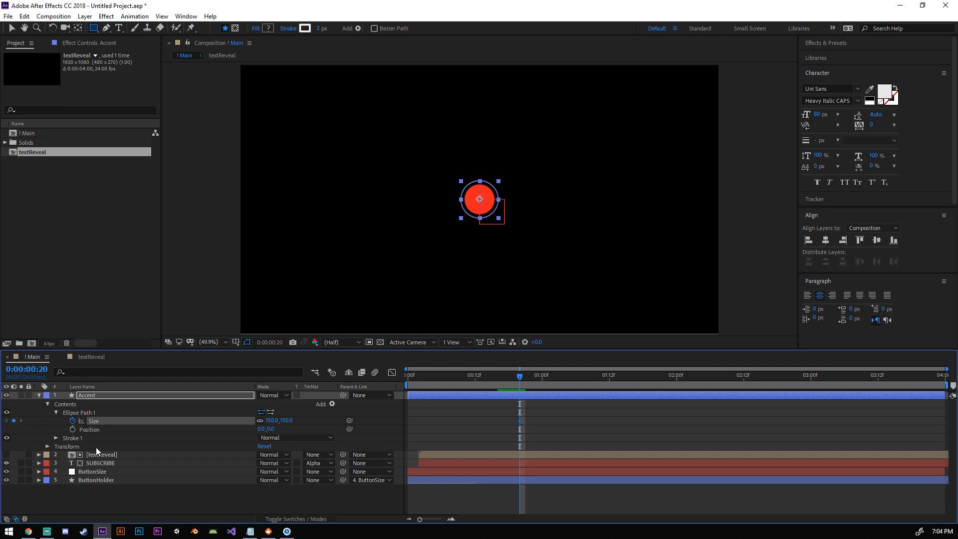
Step: Set the Accent stroke's width to 0 and keyframe it at 0:00:00:20
click(55, 438)
click(261, 472)
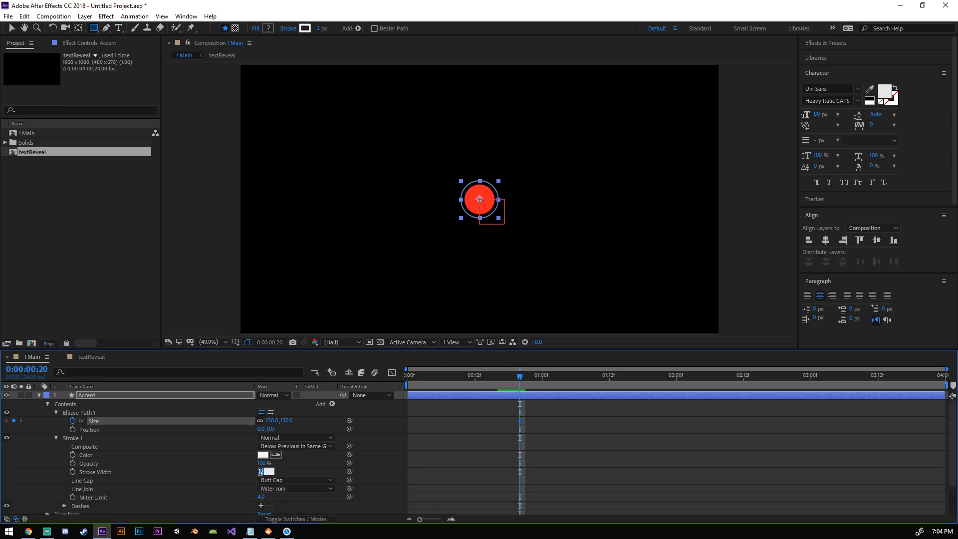
text(0)
text(0)
key(Return)
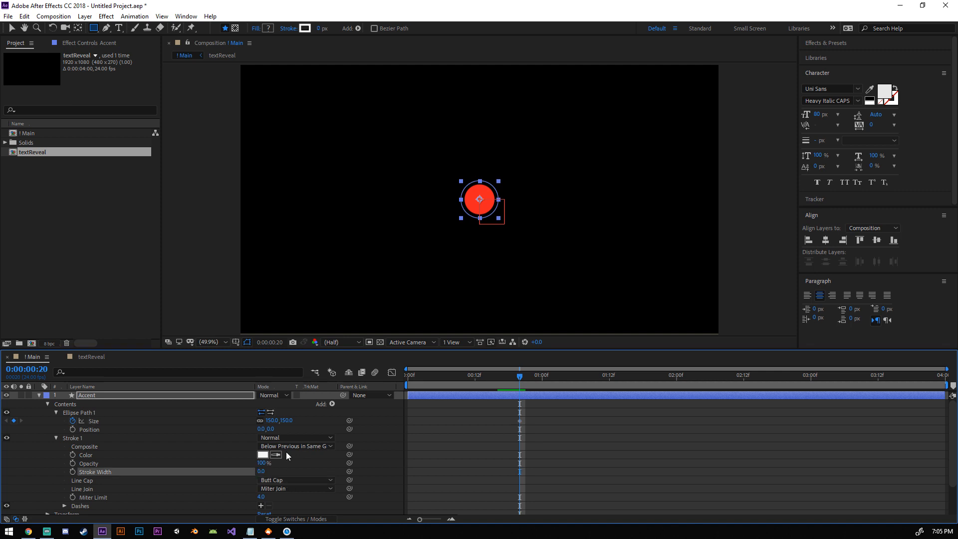
click(72, 471)
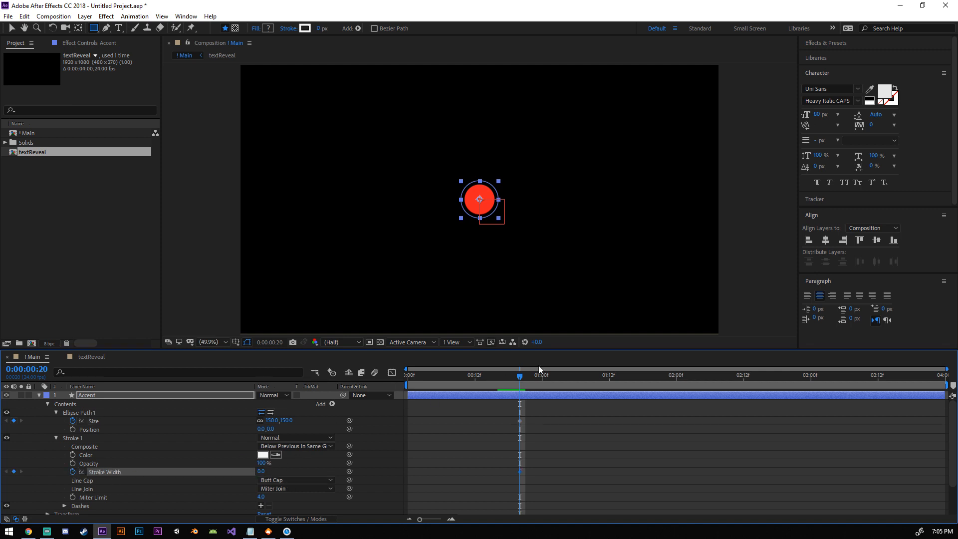
Step: Show only the Accent layer's keyframed properties and set its Stroke Width to 4 at 0:00:00:12
click(185, 398)
key(u)
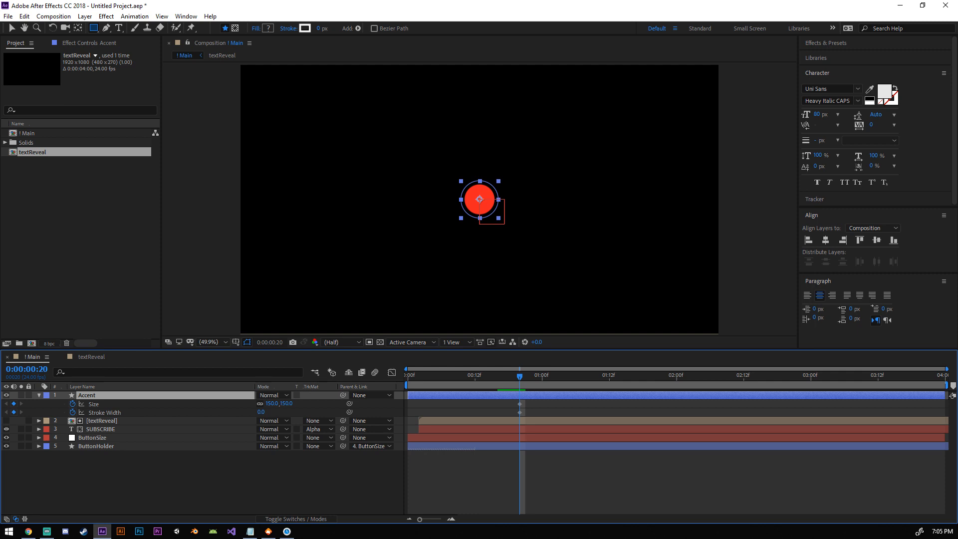
click(516, 378)
drag(517, 378, 473, 382)
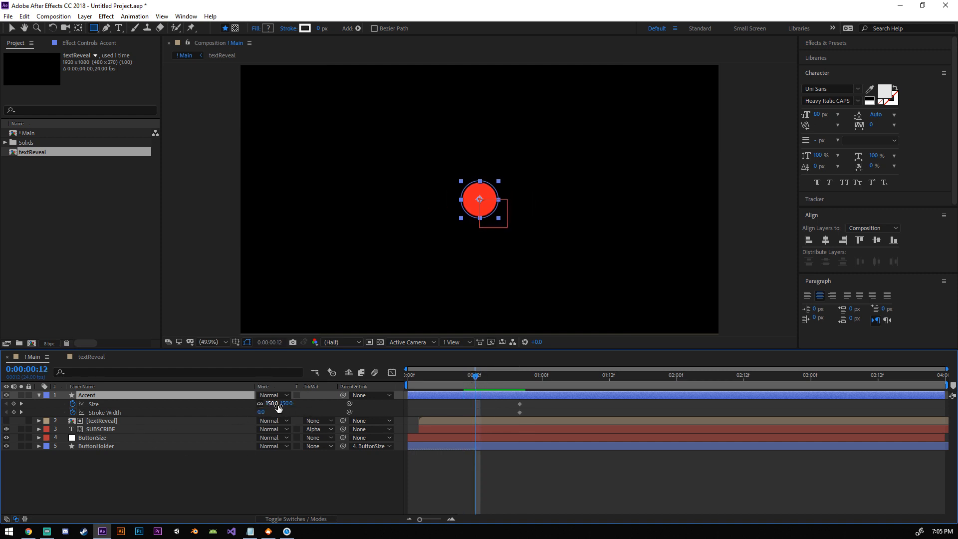
click(261, 411)
text(4)
key(Return)
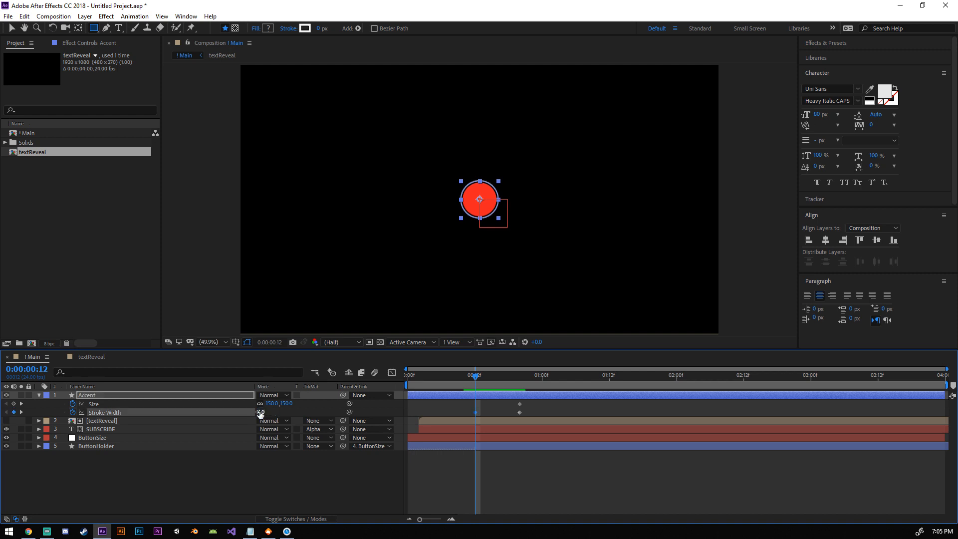
click(350, 479)
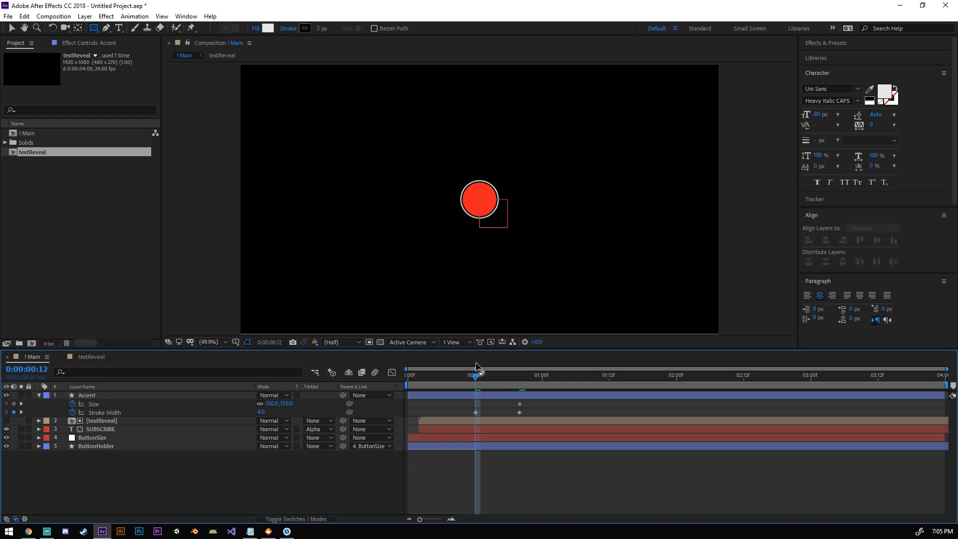
Step: Set both the Stroke Width and the Size of the Accent layer to 0 at 0:00:00:00
key(Home)
click(270, 411)
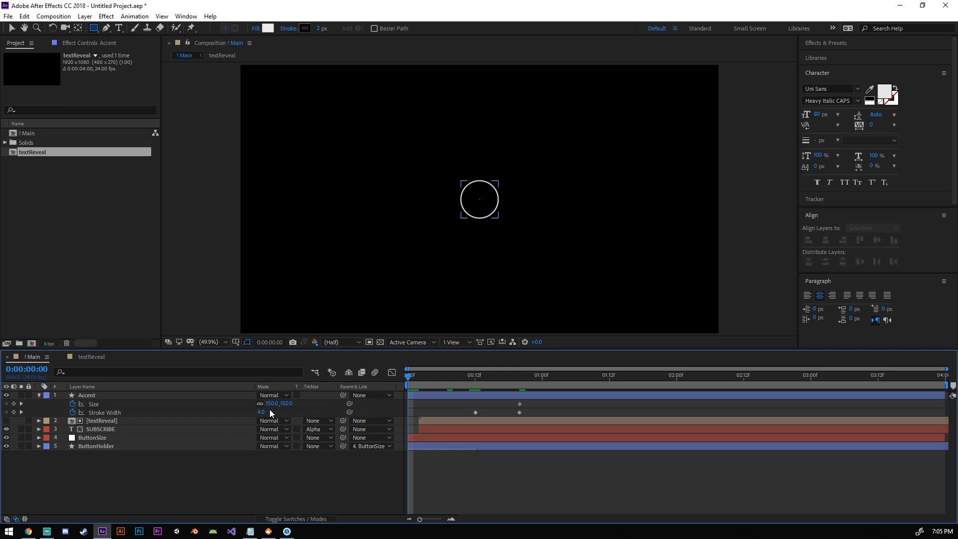
click(269, 410)
text(0)
key(Return)
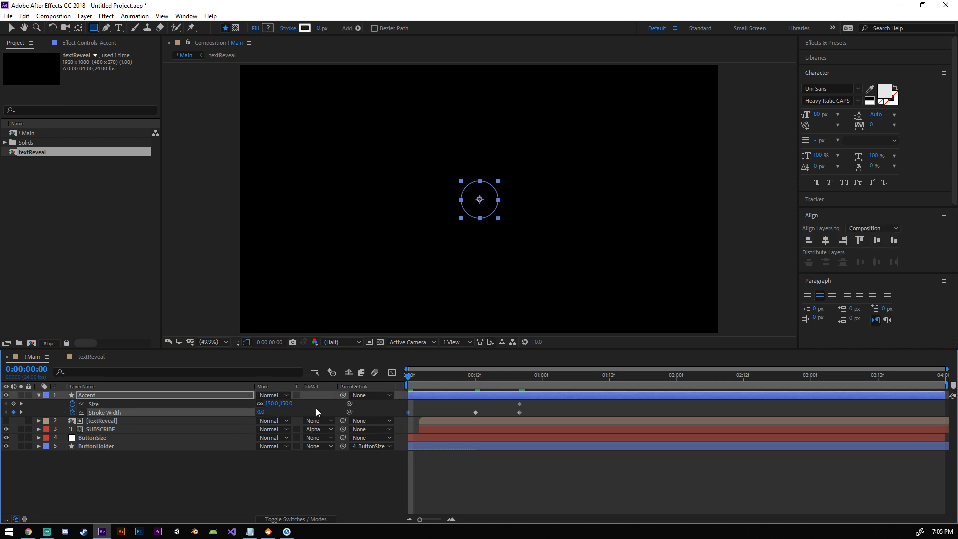
click(272, 402)
text(0)
key(Return)
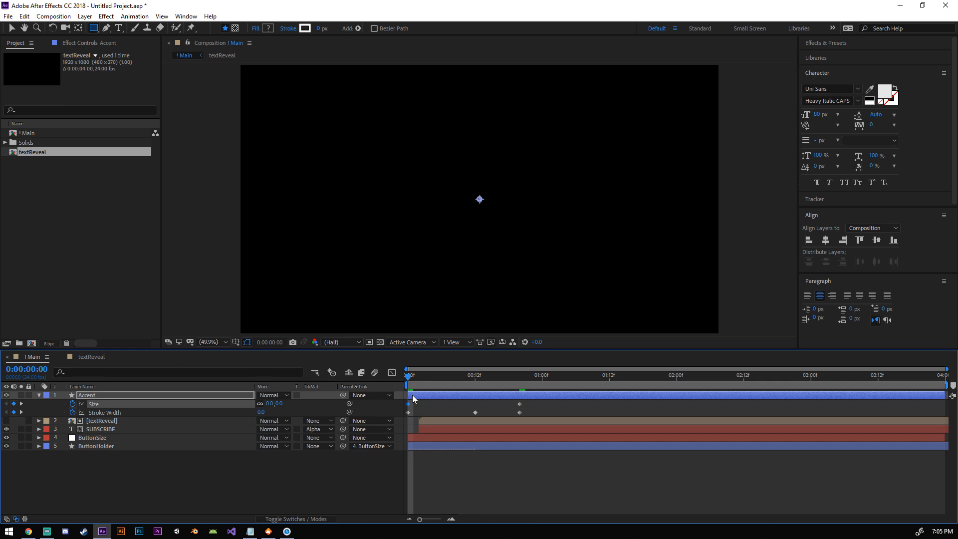
Step: Apply Easy Ease to all of the Accent layer's Size and Stroke Width keyframes
drag(410, 381, 458, 381)
drag(392, 423, 392, 423)
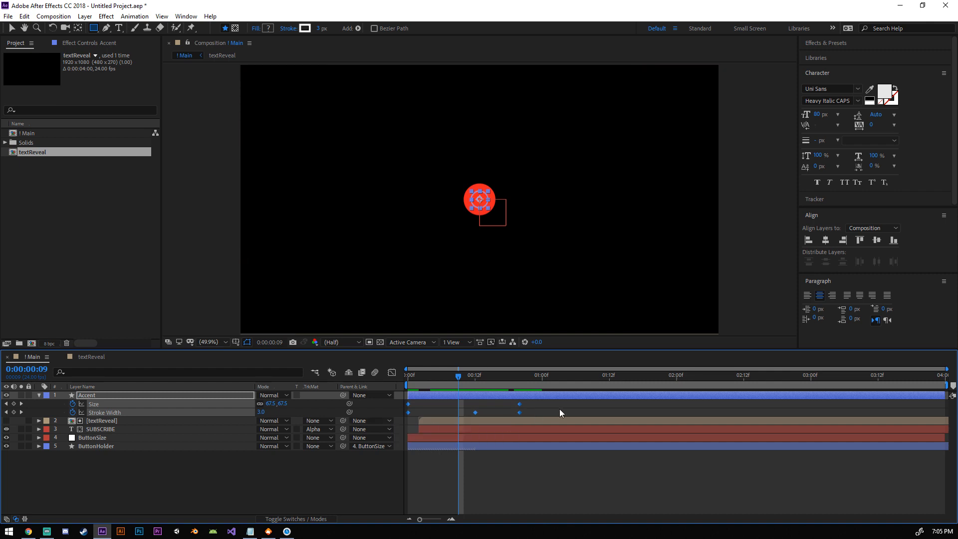
drag(533, 405, 391, 425)
key(F9)
Step: Reshape the Accent Size speed graph into a slow start with a sharp peak just before the last keyframe, and preview the animation
click(392, 373)
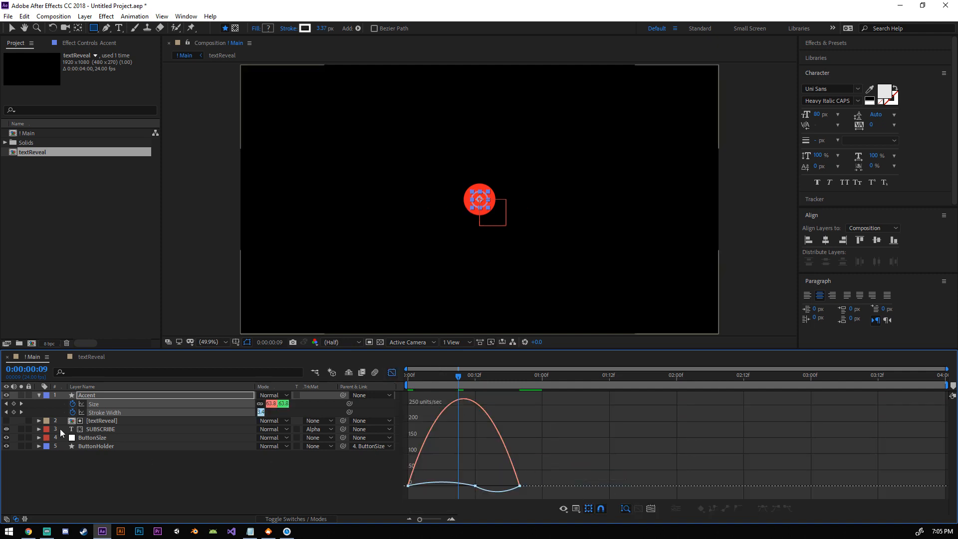
click(132, 464)
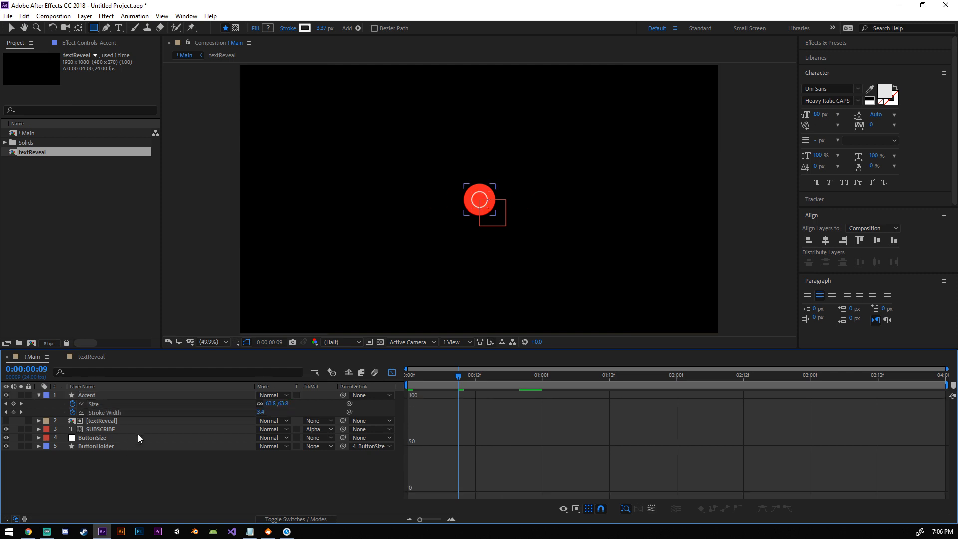
click(94, 404)
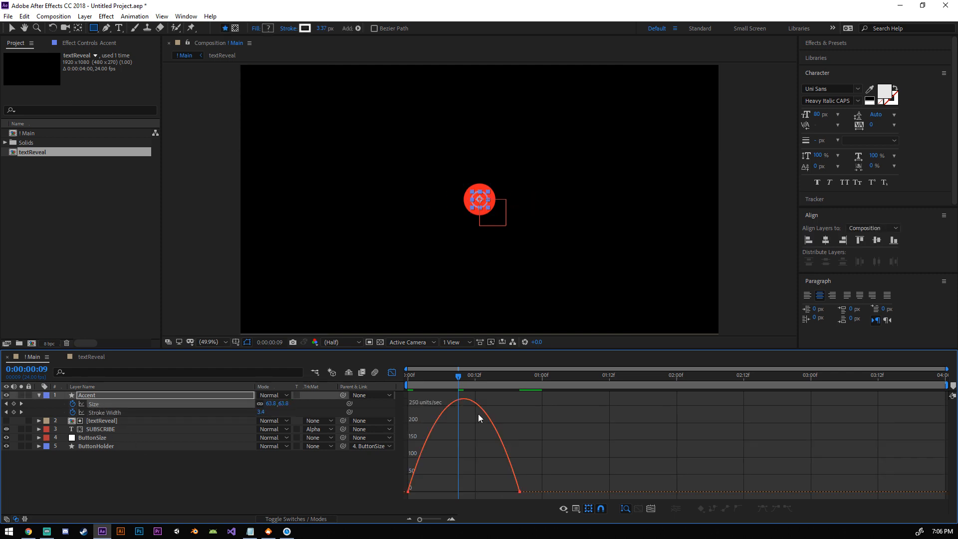
drag(512, 496, 453, 492)
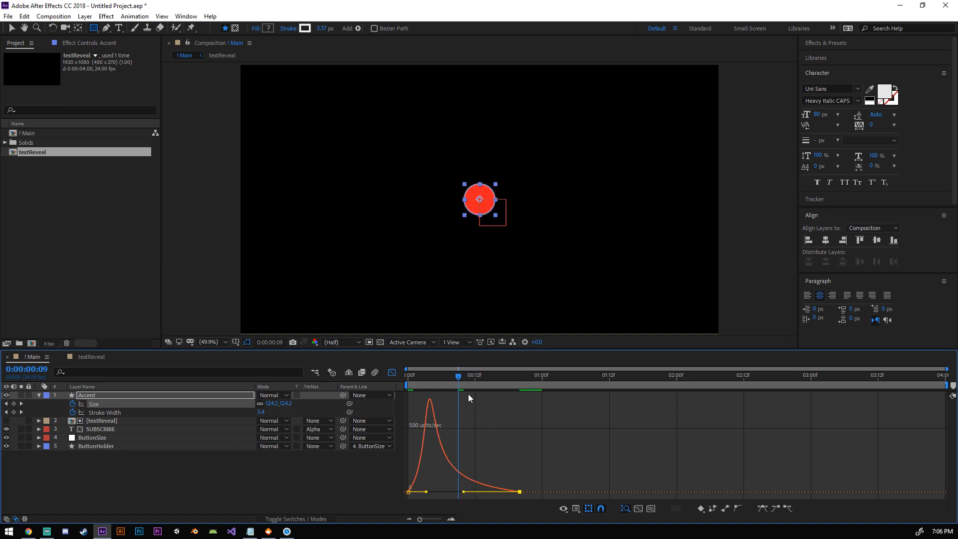
drag(459, 377, 486, 379)
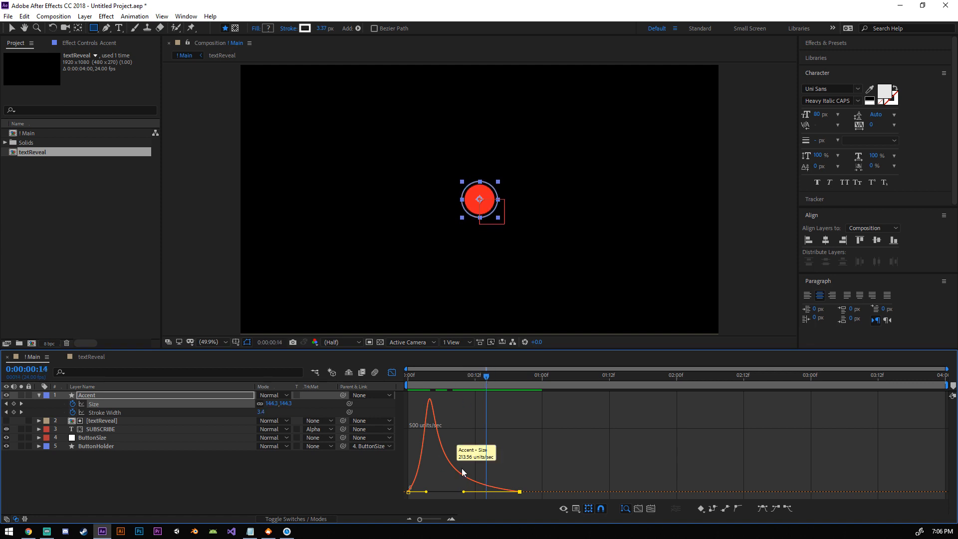
drag(464, 492, 513, 493)
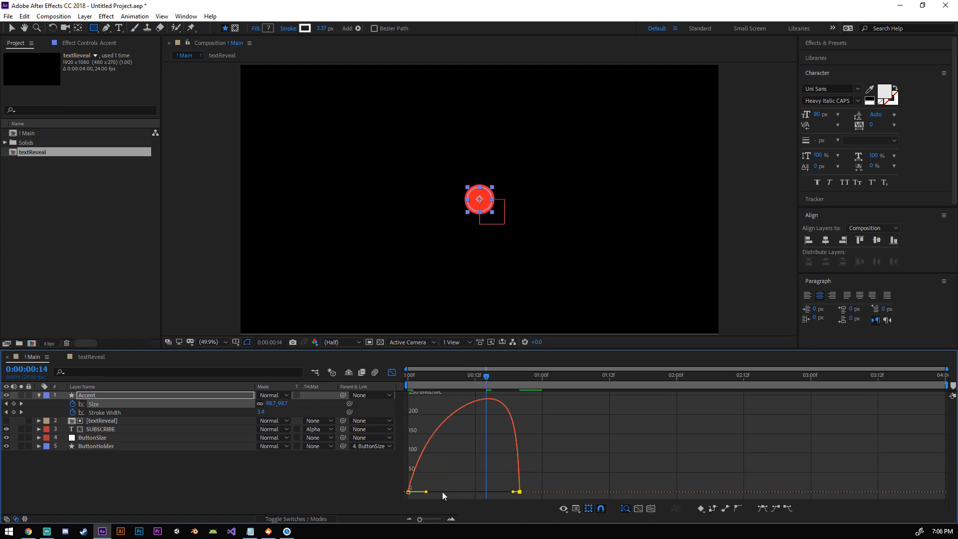
drag(428, 493, 463, 492)
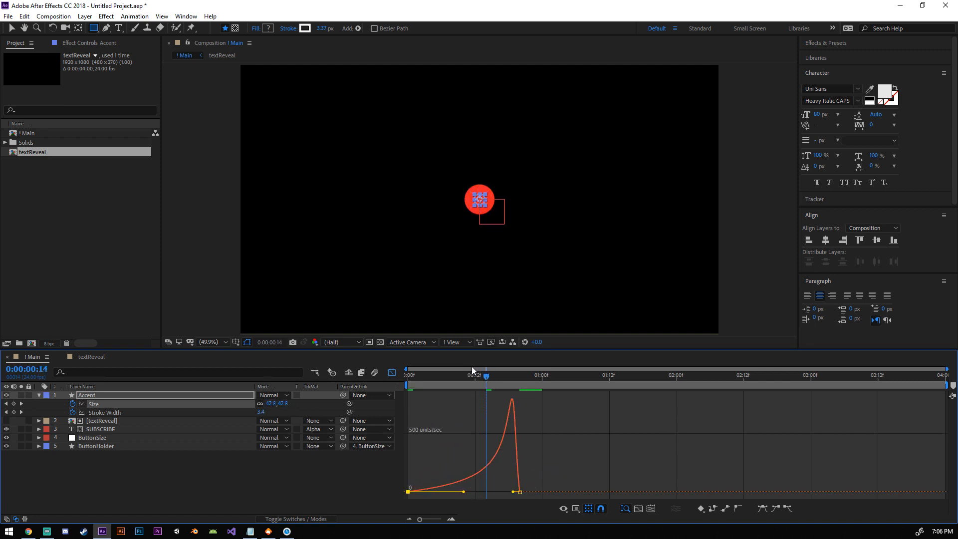
drag(474, 378, 540, 381)
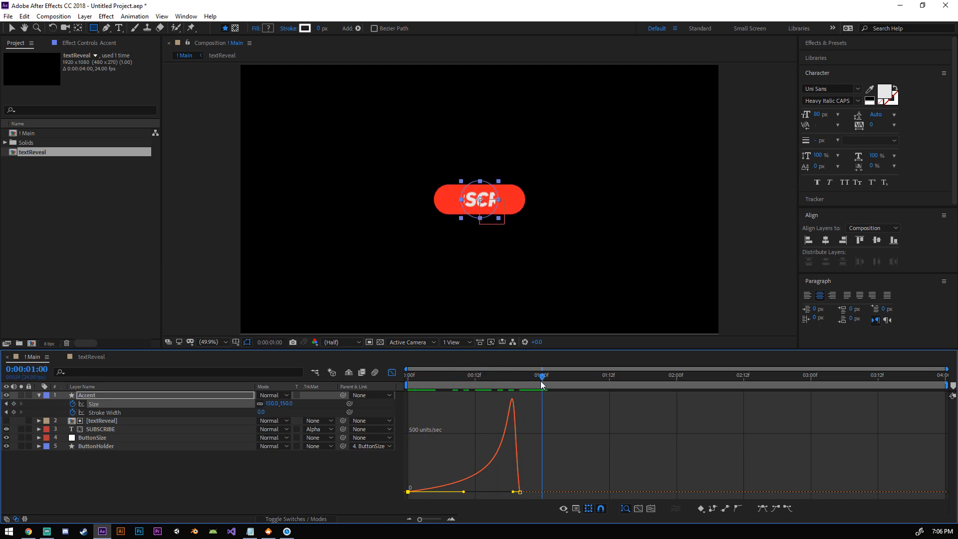
key(space)
key(space)
click(391, 372)
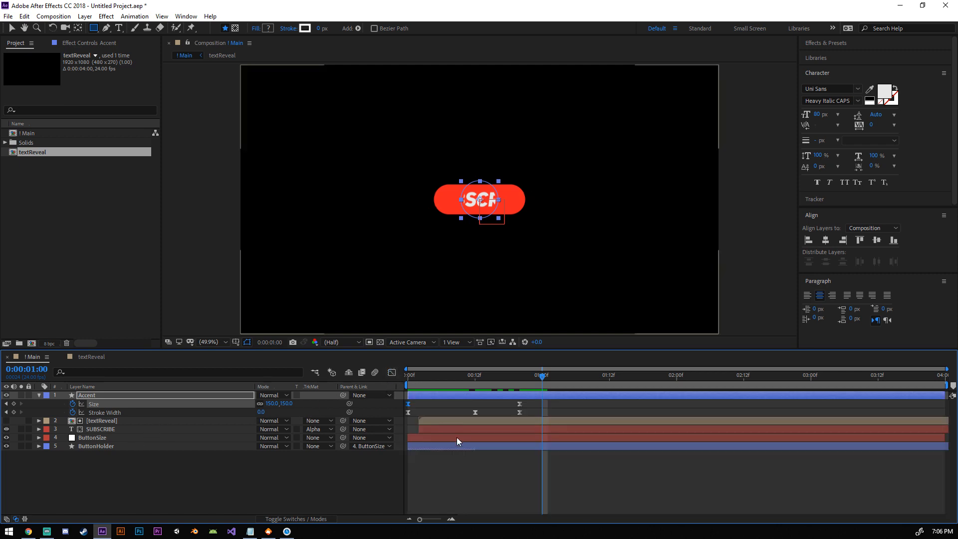
Step: Reshape the Accent Stroke Width speed graph to peak just before and dip sharply just after the middle keyframe, and preview the result
click(95, 414)
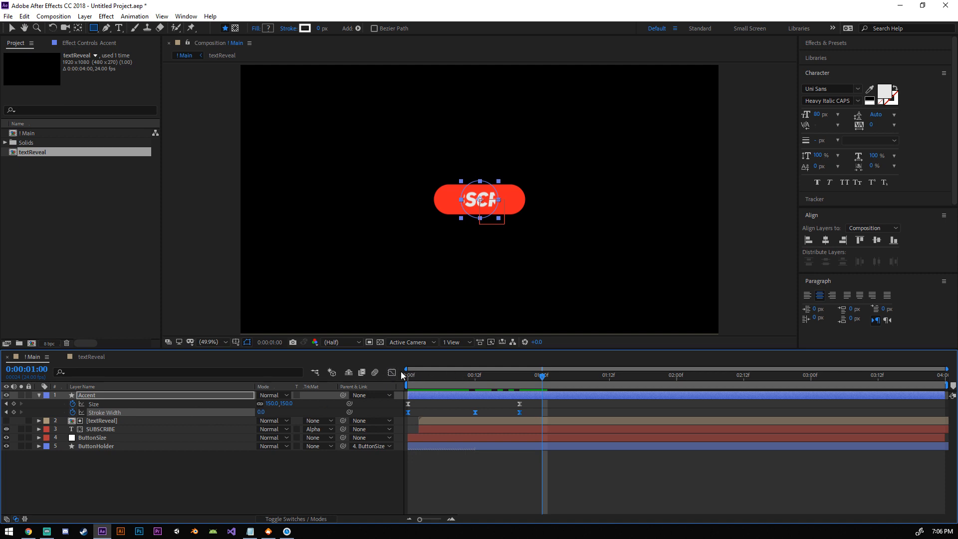
click(392, 372)
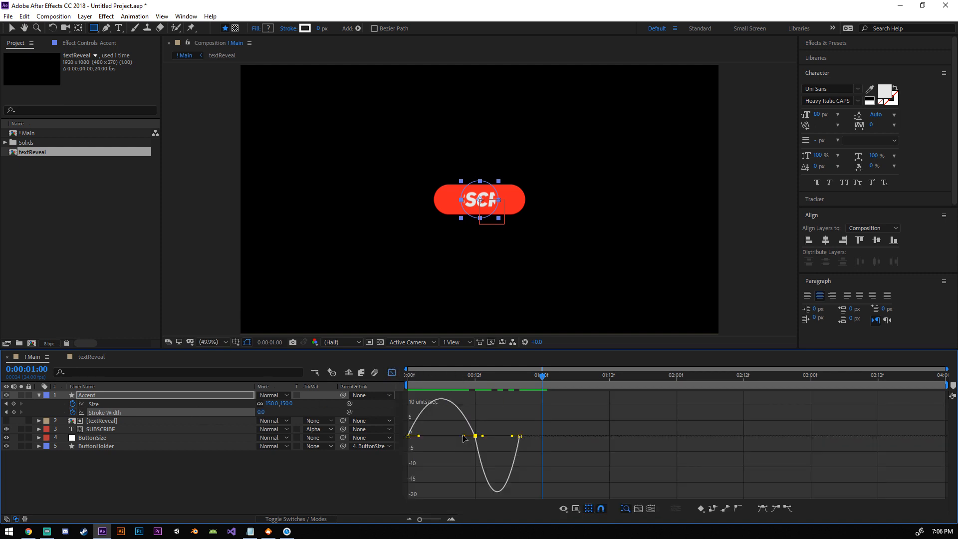
mouse_move(464, 437)
mouse_down()
mouse_move(474, 437)
mouse_move(432, 436)
mouse_move(440, 436)
mouse_up()
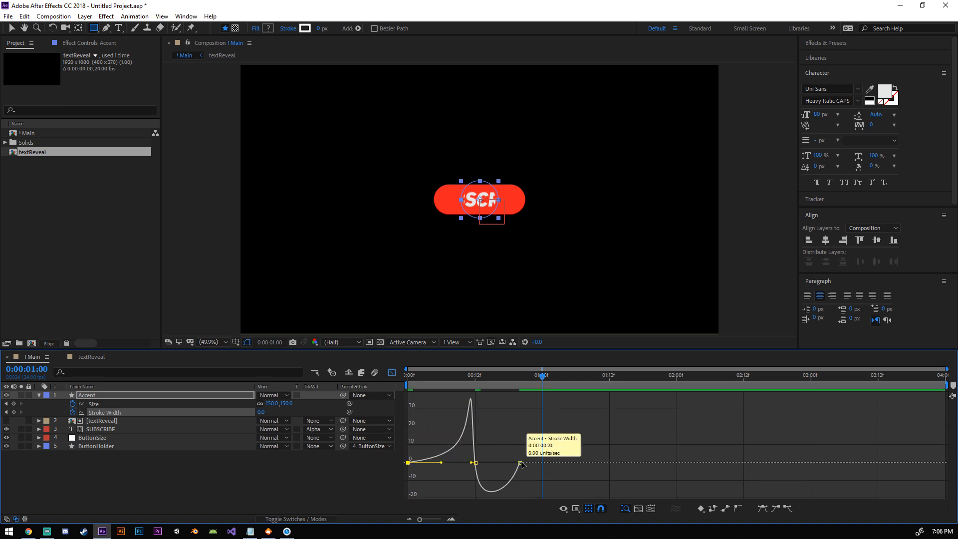
click(521, 462)
drag(514, 463, 493, 468)
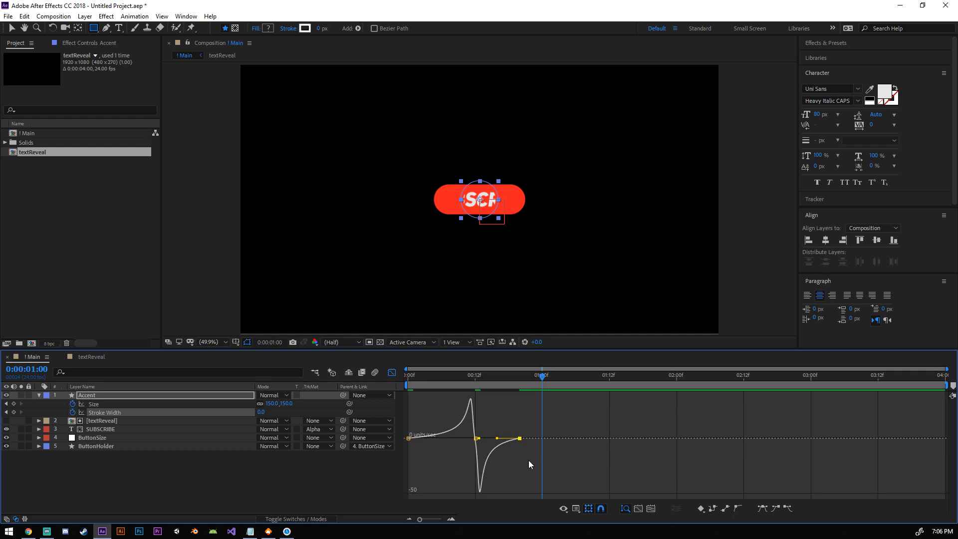
drag(468, 400, 471, 397)
click(391, 372)
key(space)
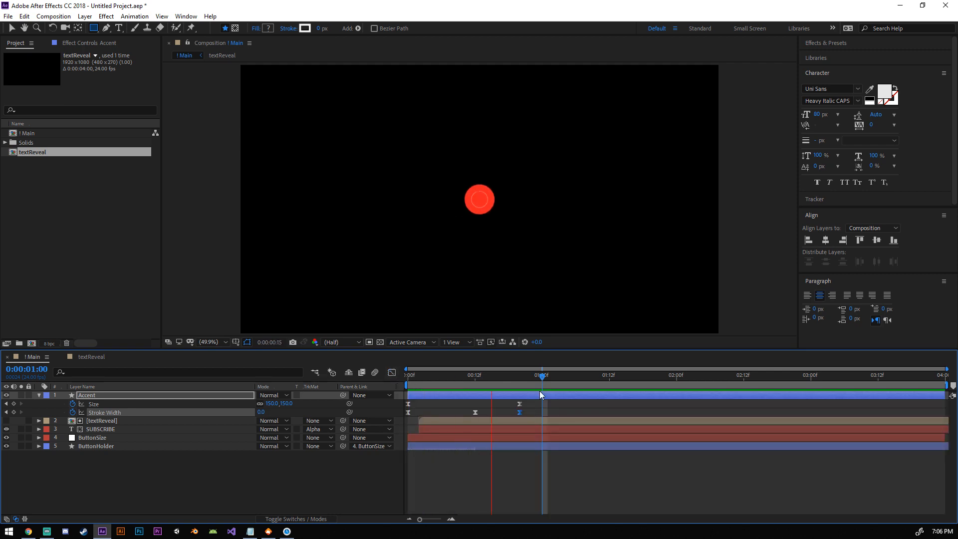
key(space)
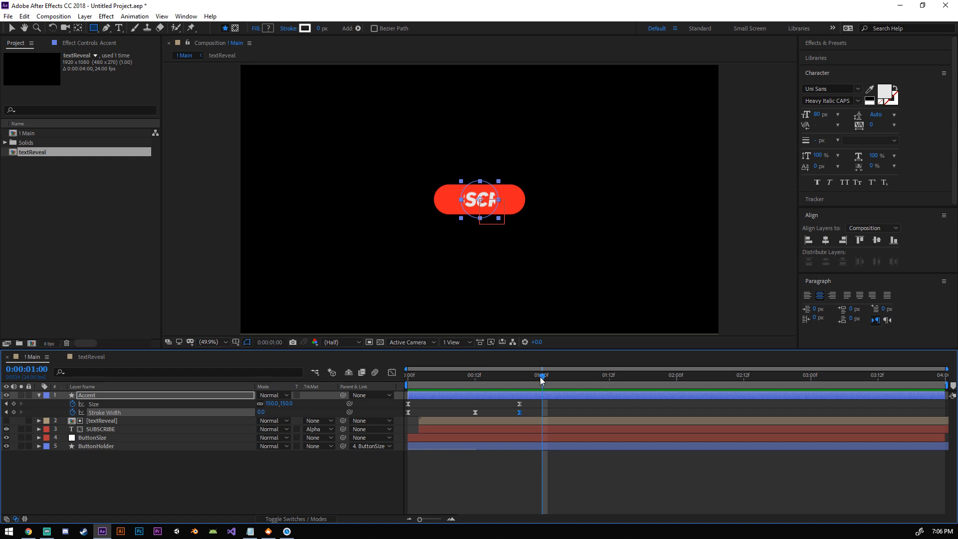
Step: Move the current time to 0:00:00:02 and place the Accent layer below ButtonHolder in the layer stack
drag(543, 380, 582, 378)
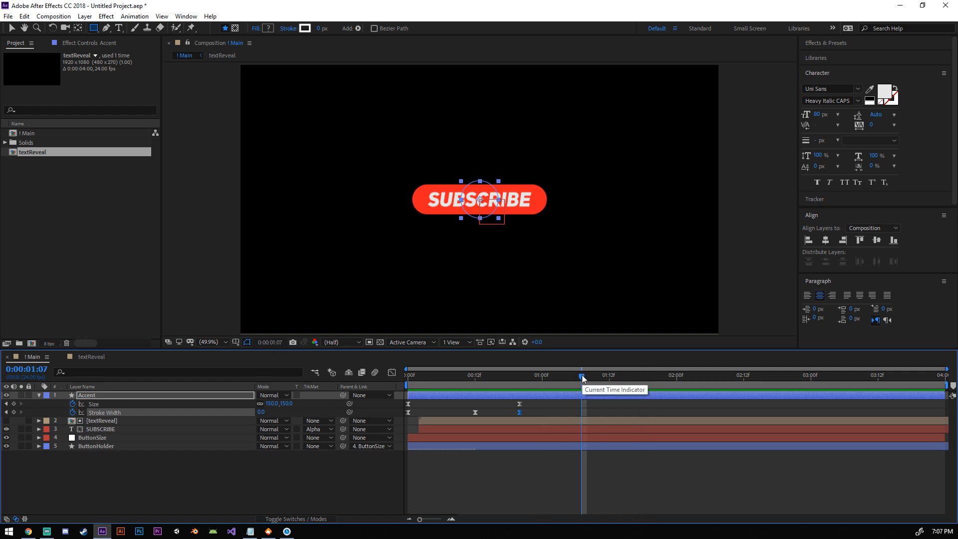
drag(582, 378, 419, 384)
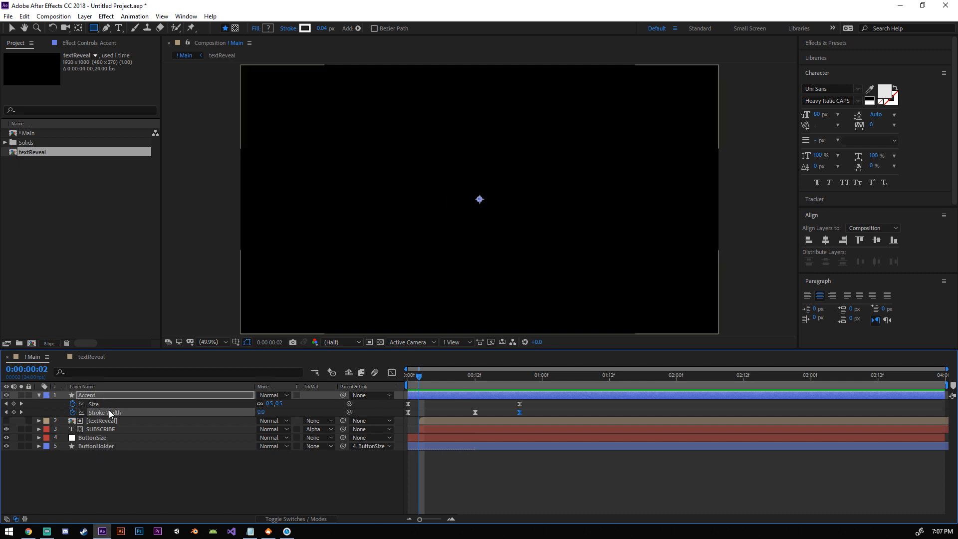
drag(95, 395, 112, 447)
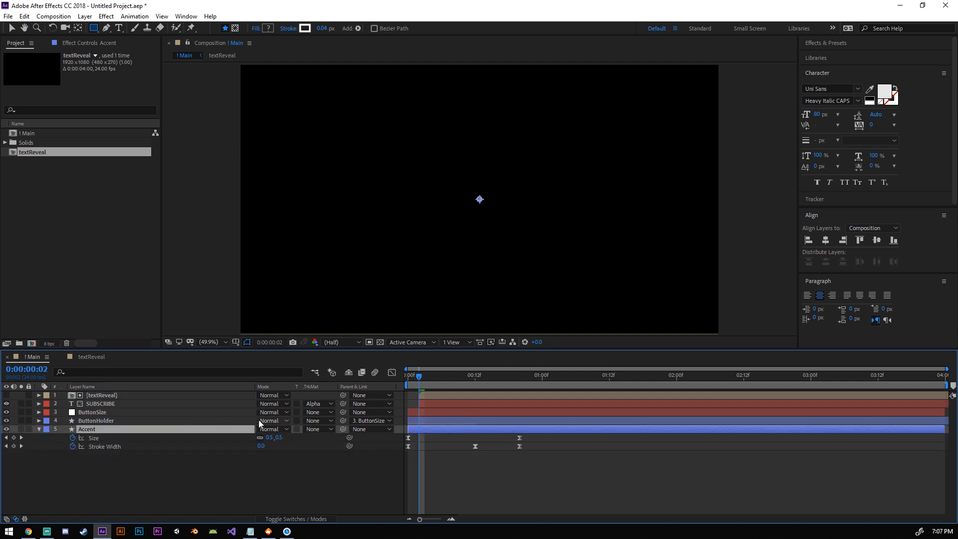
Step: Shift the textReveal, SUBSCRIBE, ButtonSize and ButtonHolder layers two frames later in the timeline and preview the animation
click(112, 421)
shift+click(115, 397)
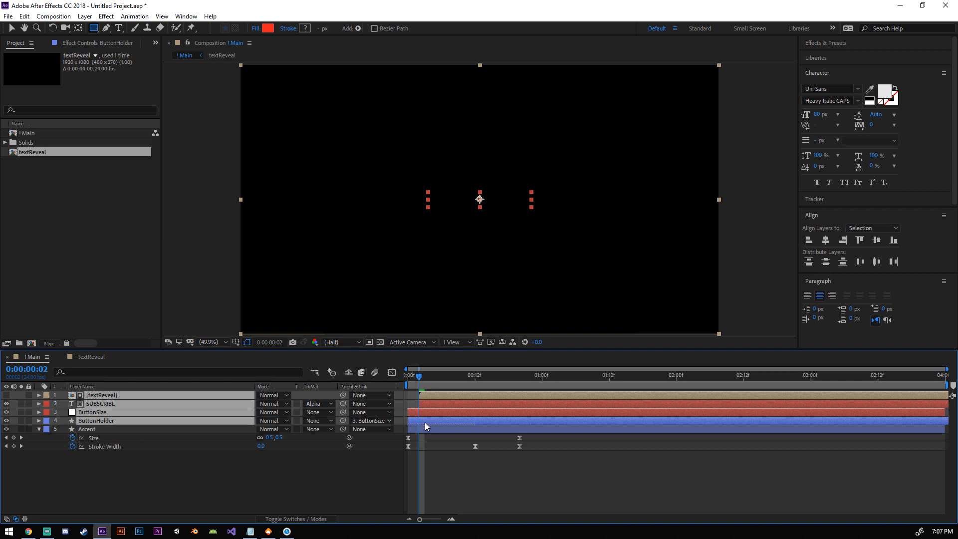
drag(426, 422, 429, 424)
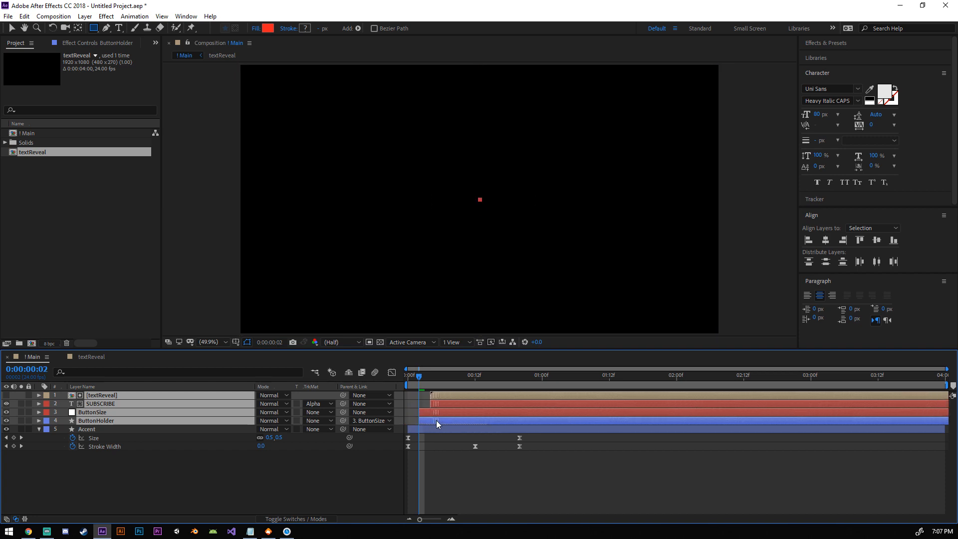
drag(436, 420, 430, 421)
key(space)
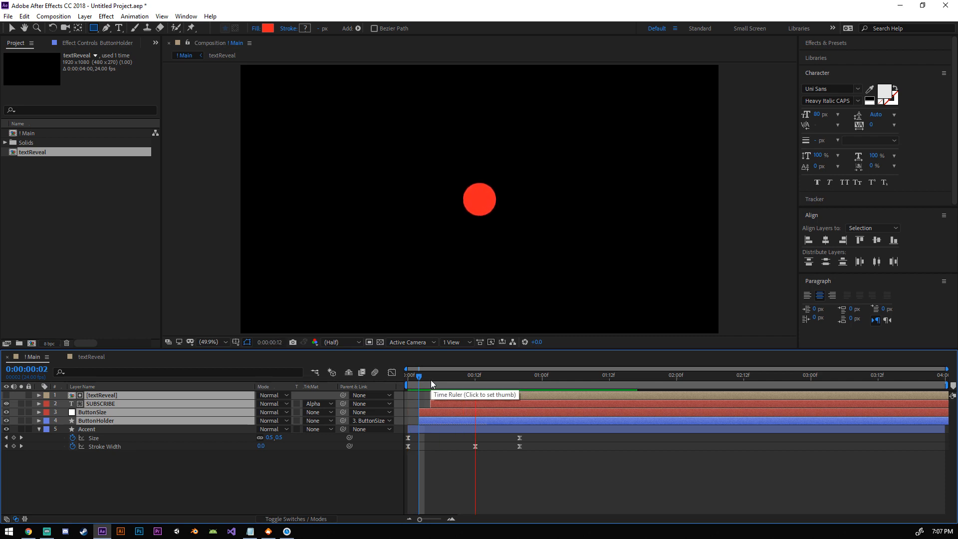
key(space)
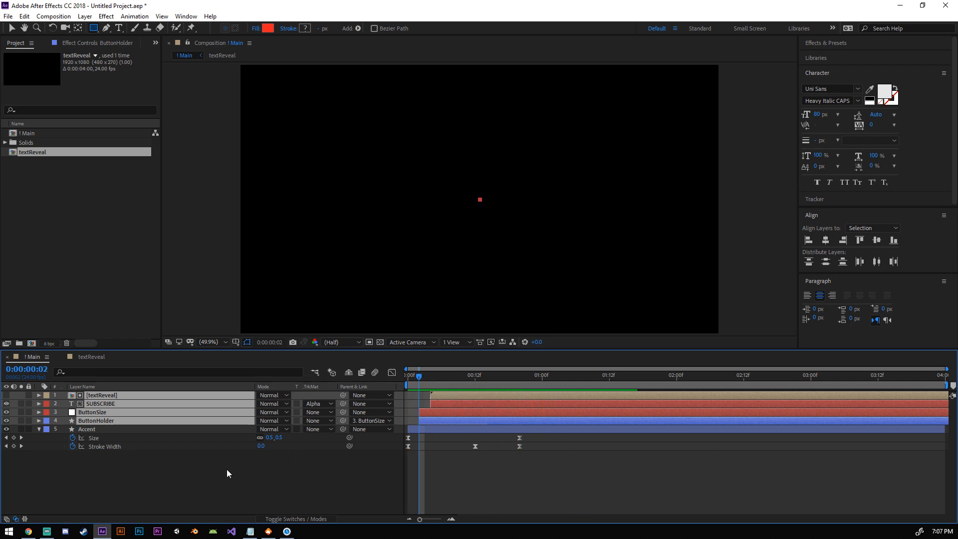
Step: Move the Accent layer to the top of the layer stack and show its keyframed properties
click(36, 429)
drag(100, 429, 106, 393)
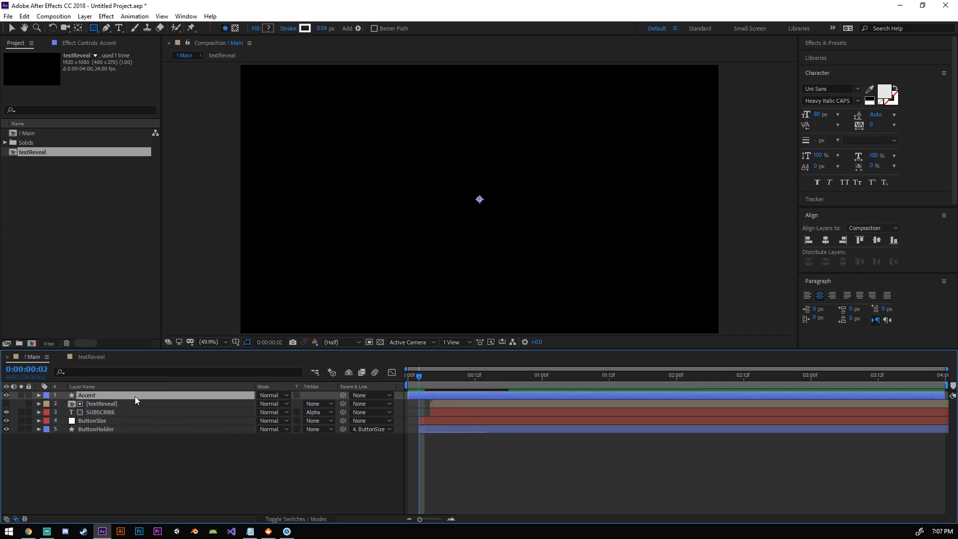
key(u)
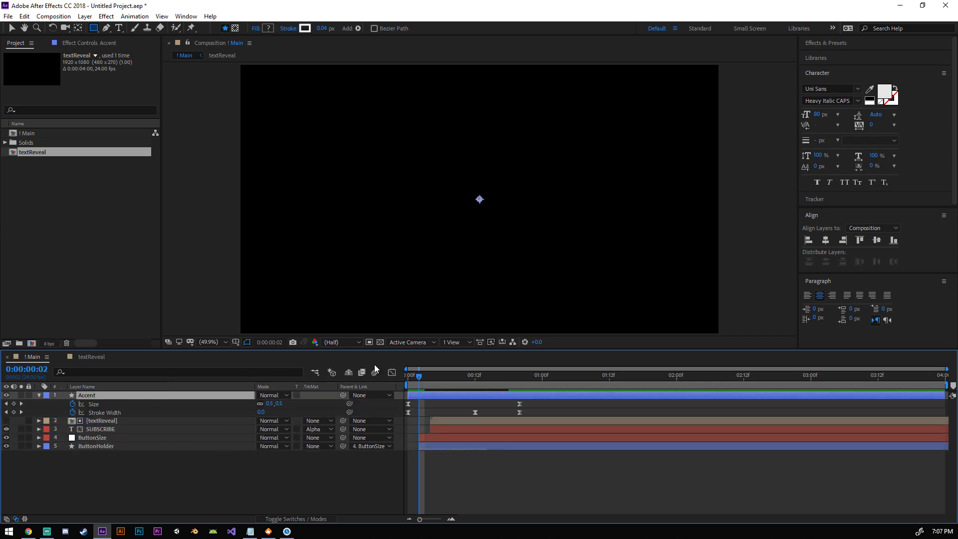
Step: Set the Accent layer's last Size keyframe, at 0:00:00:20, to 250
drag(421, 380, 517, 383)
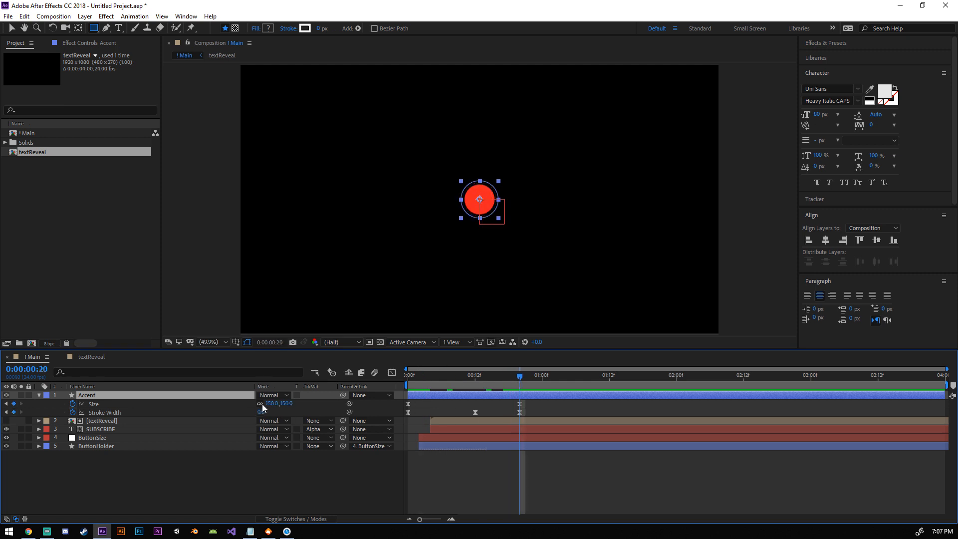
click(272, 403)
text(250)
key(Return)
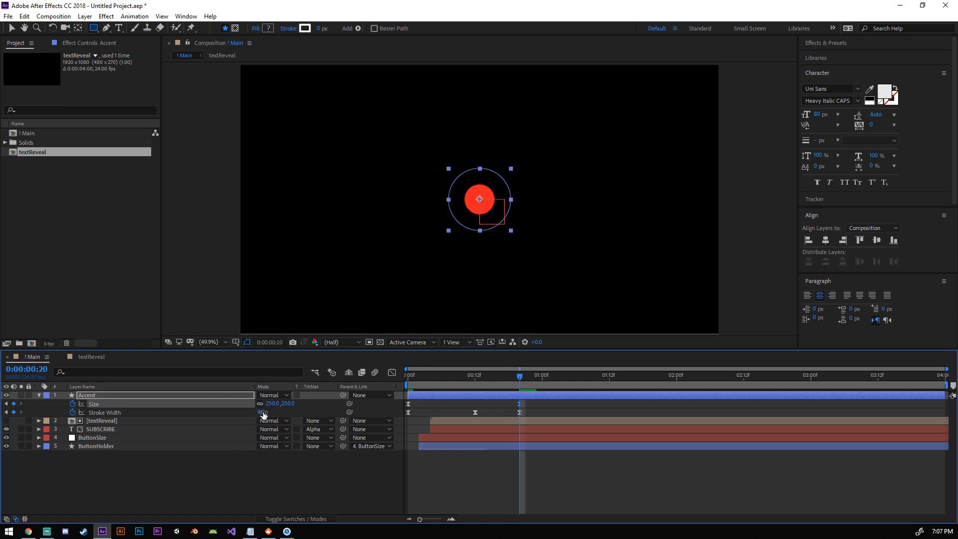
Step: Set the Accent layer's middle Stroke Width keyframe, at 0:00:00:12, to 10
drag(511, 371, 475, 383)
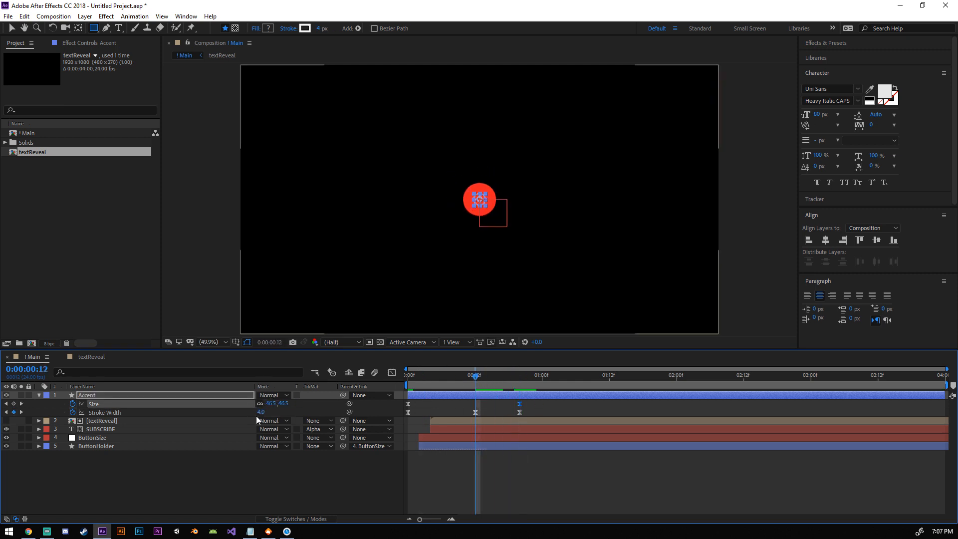
click(273, 414)
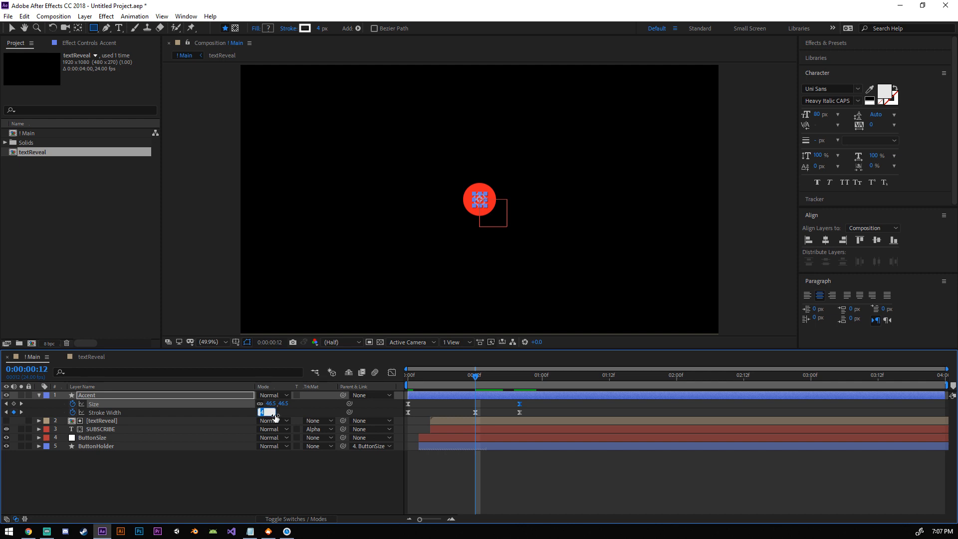
text(10)
key(Return)
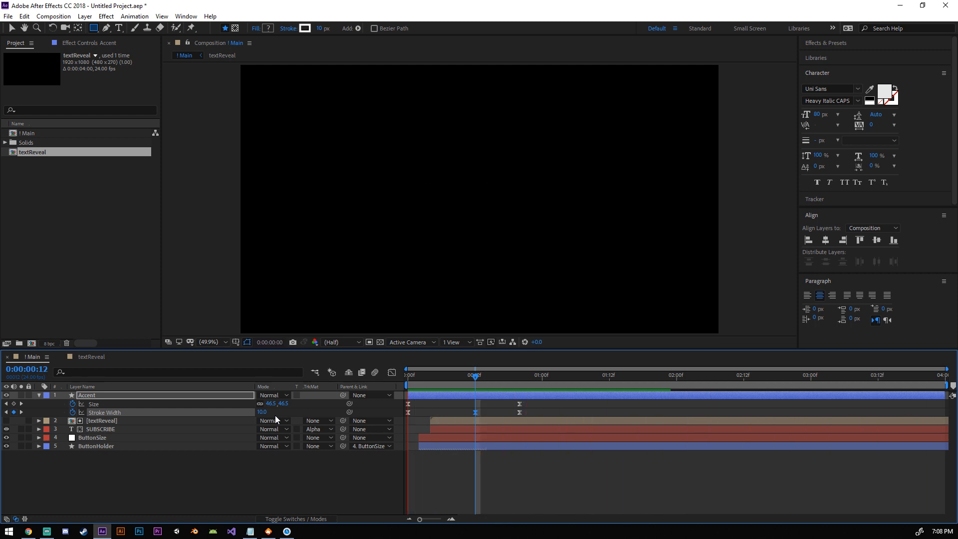
Step: Preview the button animation with the enlarged, thicker accent ring, and collapse the Accent layer's properties
key(space)
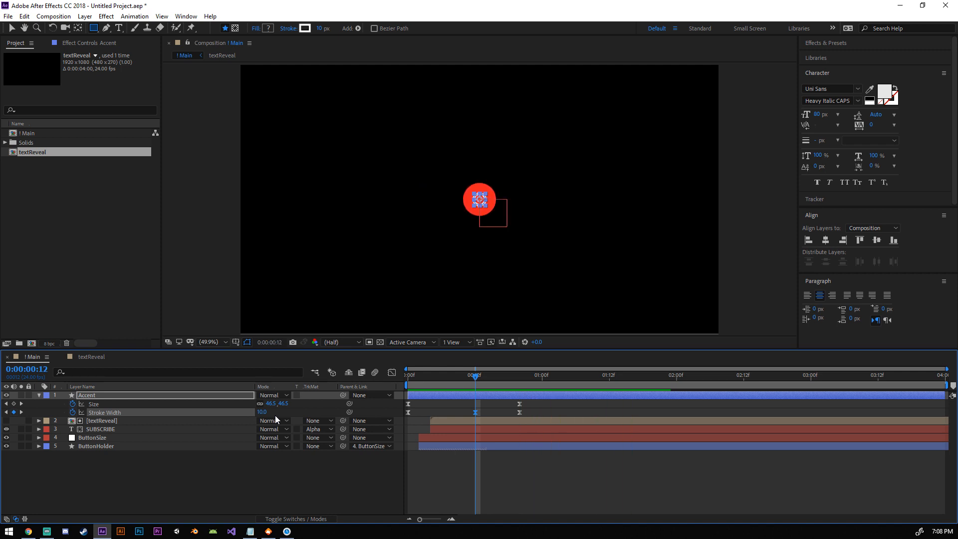
key(space)
key(space)
key(space)
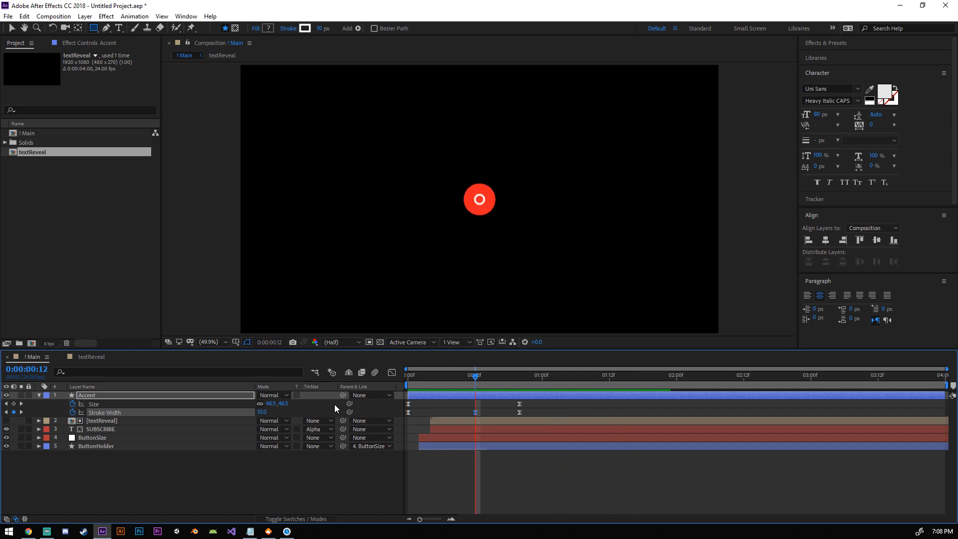
key(space)
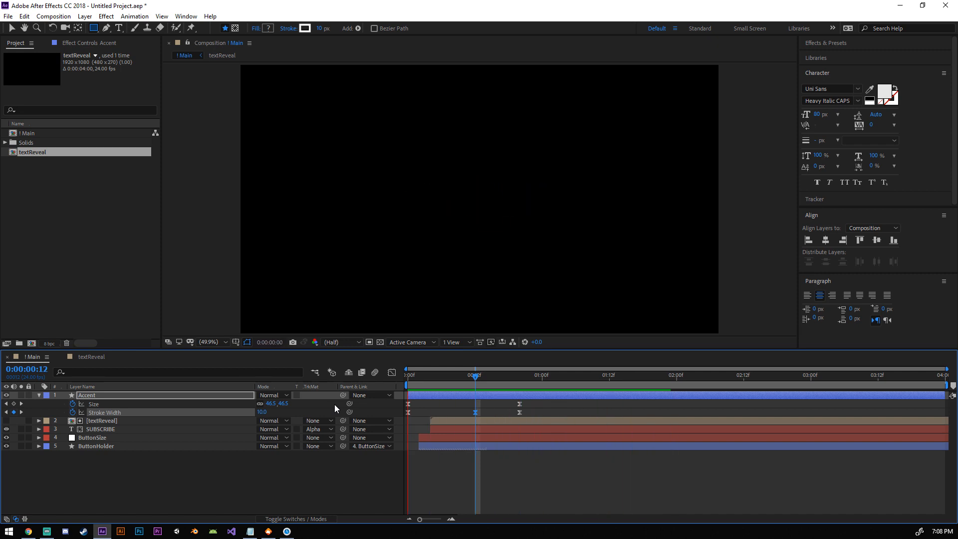
key(space)
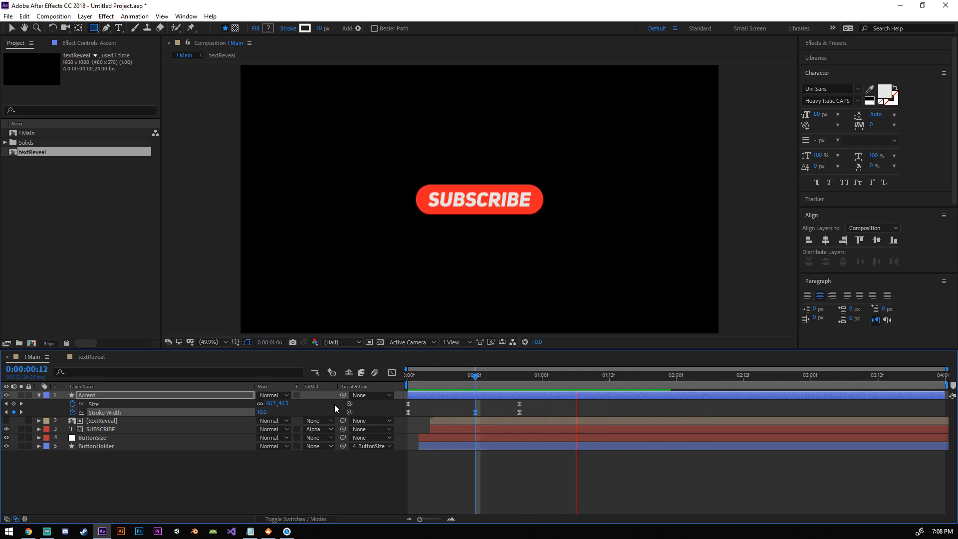
key(space)
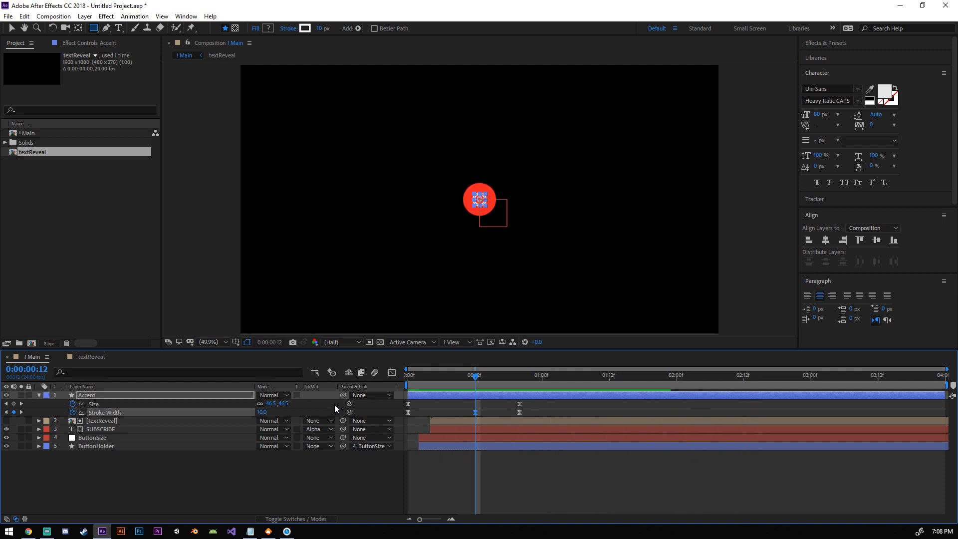
click(39, 394)
click(178, 473)
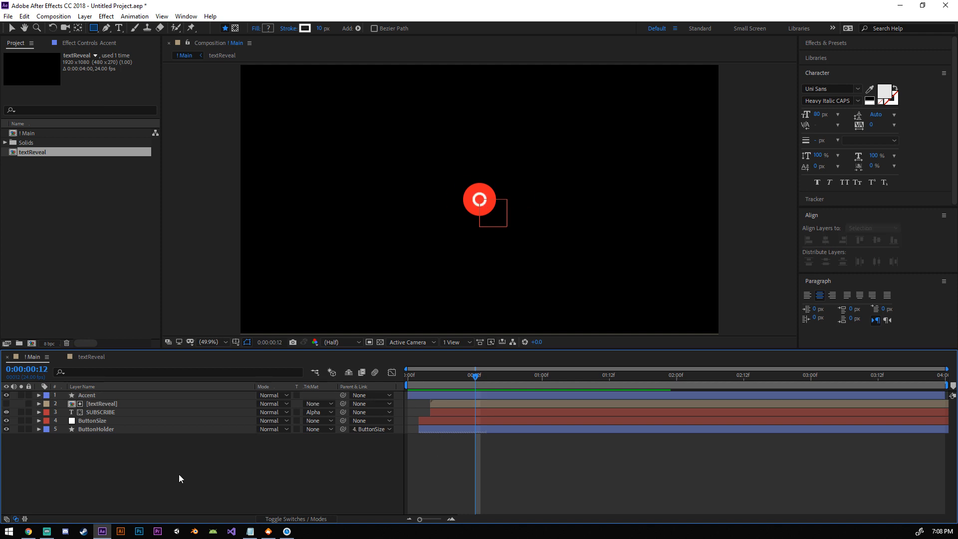
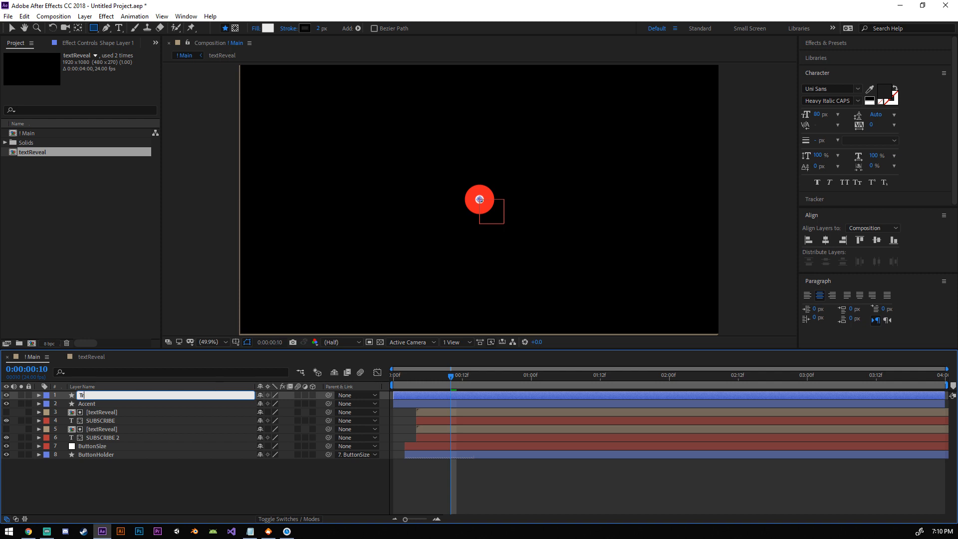
Step: Name the new shape layer TrimLineBottom
key(Return)
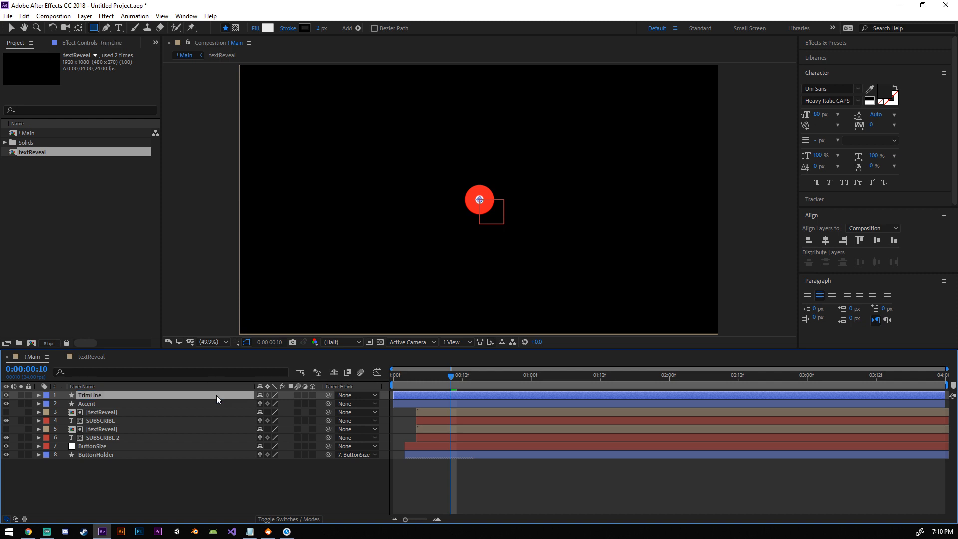
key(Return)
key(Right)
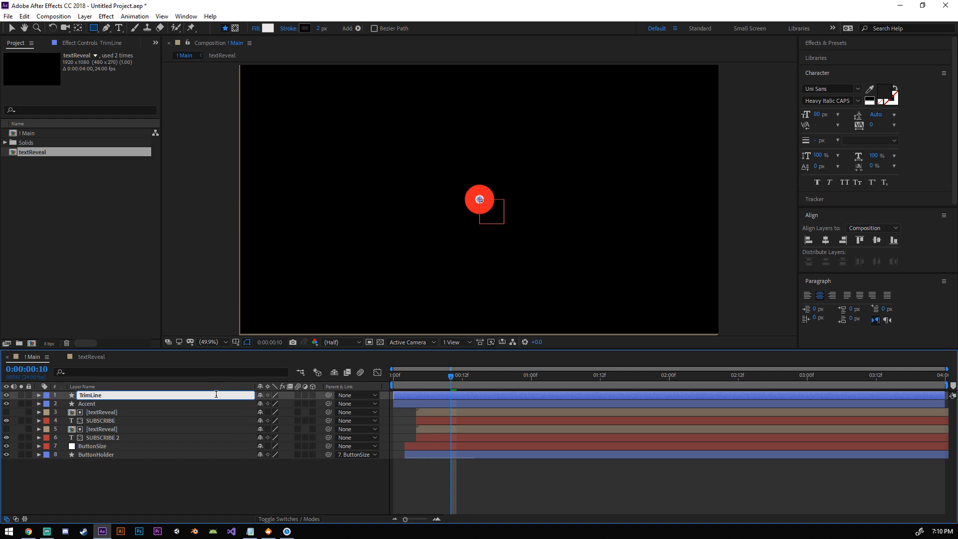
text(Bottom)
key(Return)
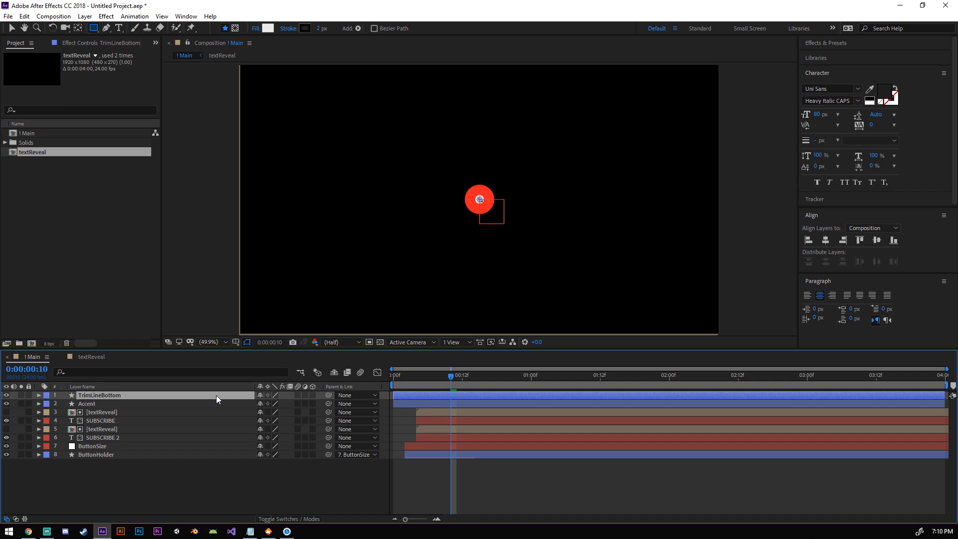
Step: Add an ellipse path to the TrimLineBottom layer and set its size to 145 by 145
click(357, 28)
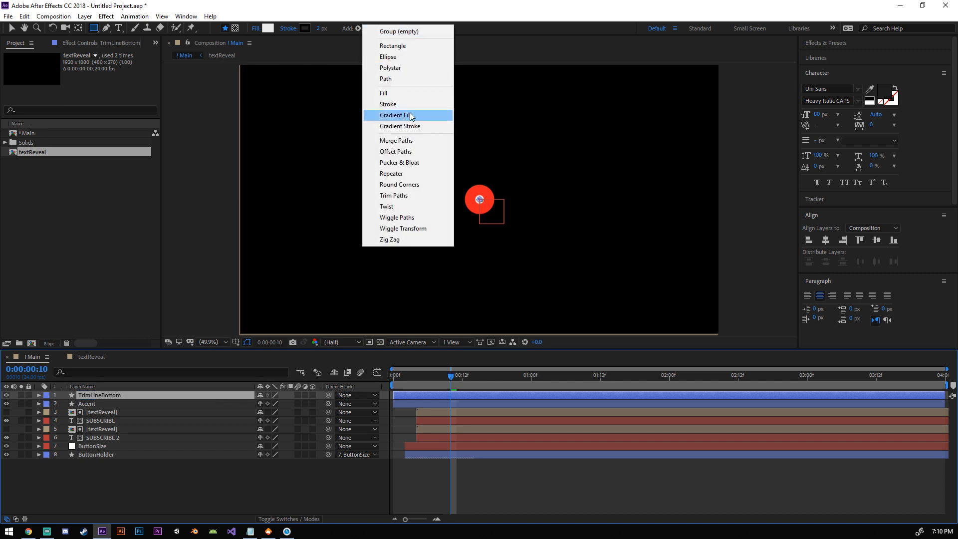
click(406, 57)
click(56, 412)
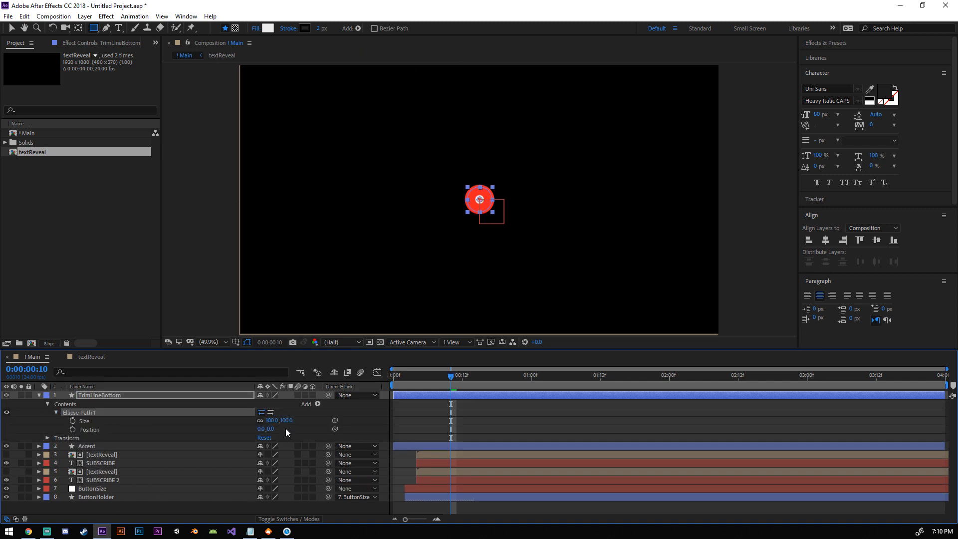
drag(273, 420, 297, 423)
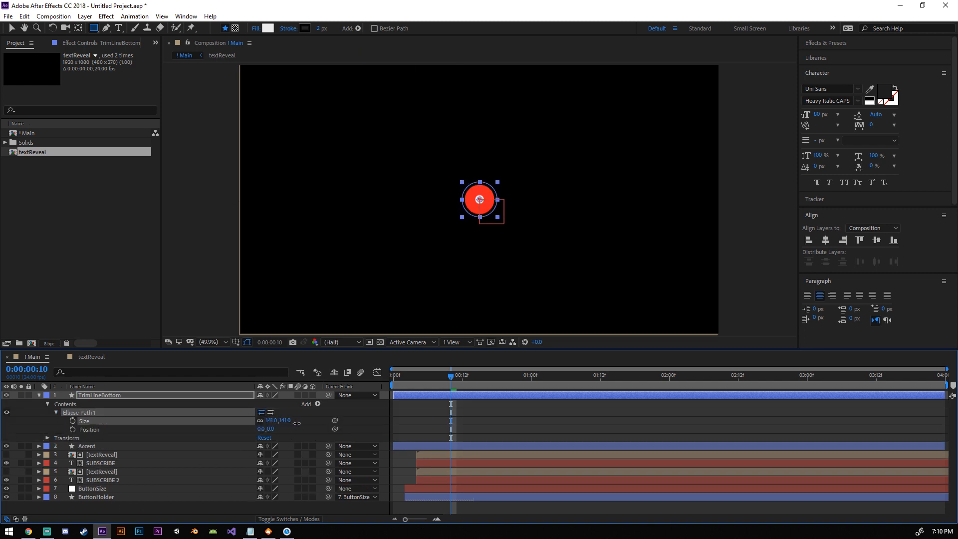
click(272, 421)
text(145)
key(Return)
Step: Add a stroke to the TrimLineBottom ellipse with a stroke width of 3, and collapse the stroke and ellipse properties
click(318, 404)
click(344, 258)
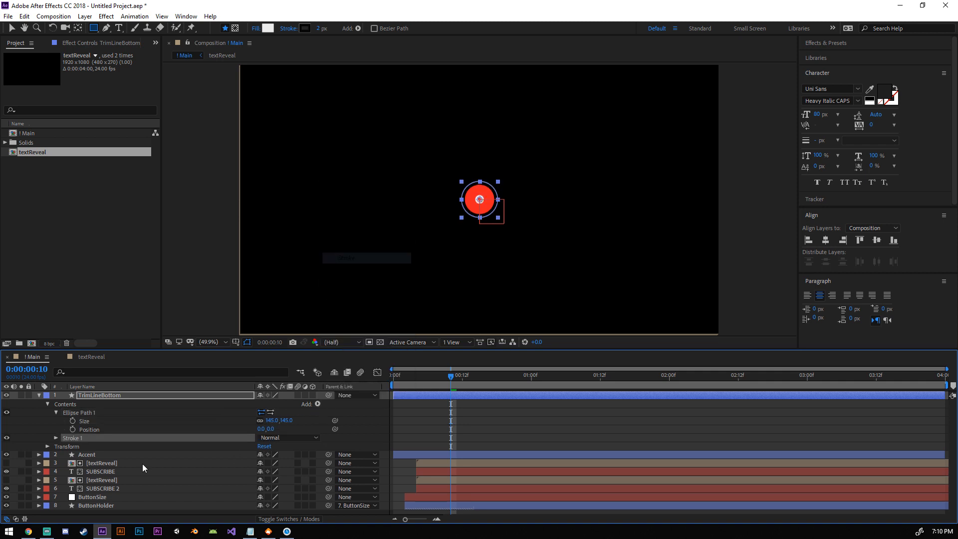
click(55, 437)
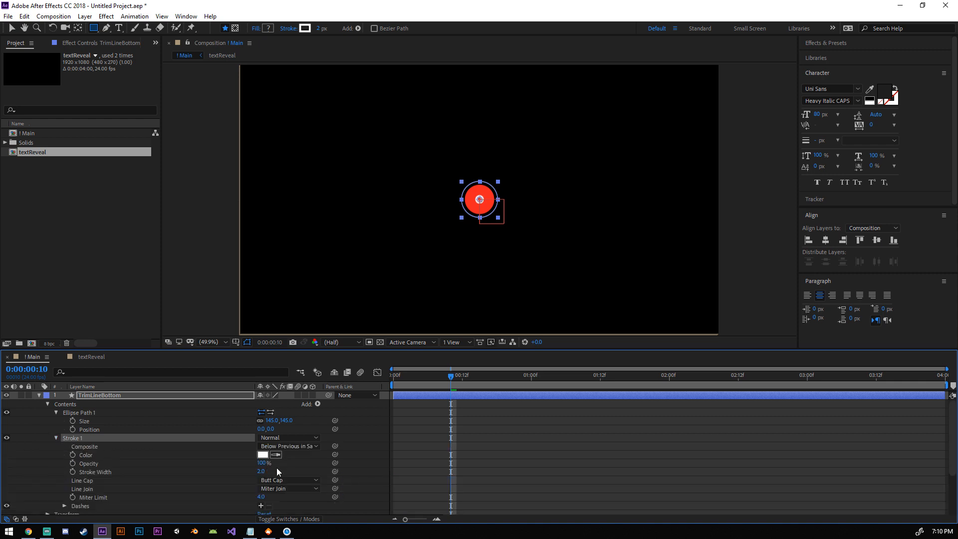
click(260, 470)
text(3)
key(Return)
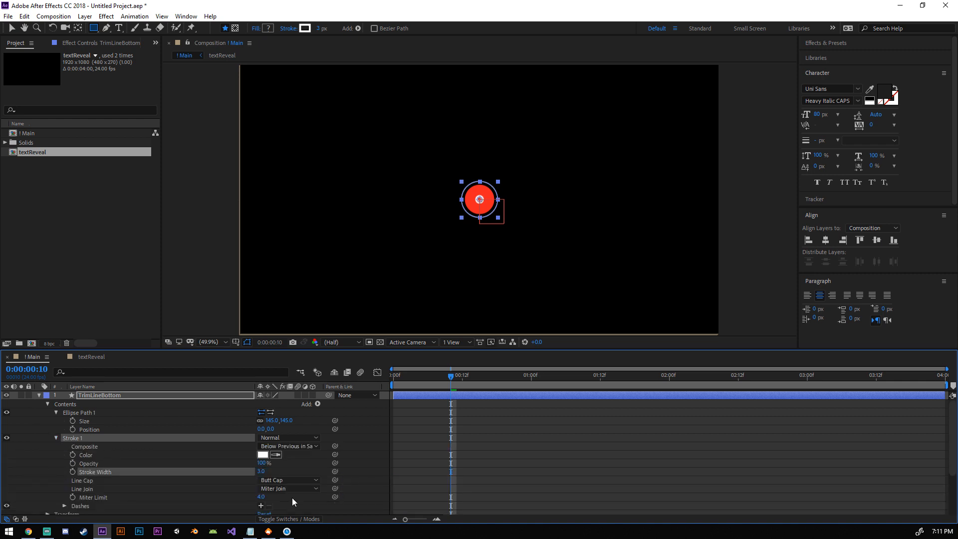
click(369, 489)
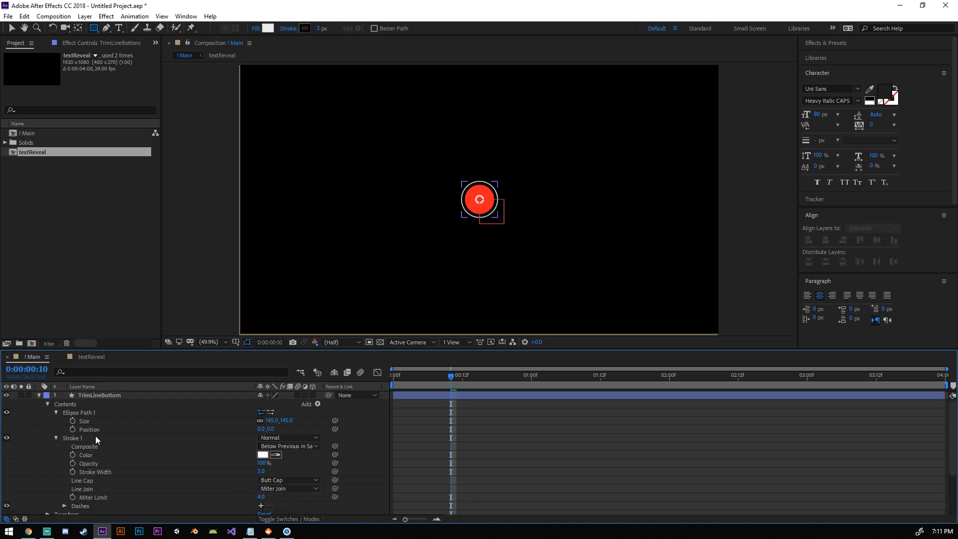
click(55, 437)
click(56, 412)
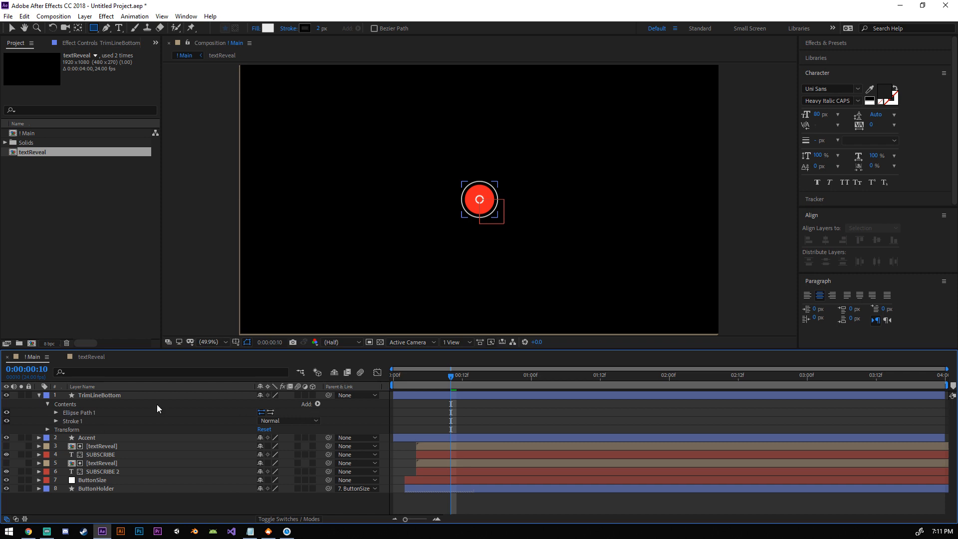
Step: Add Trim Paths to the TrimLineBottom layer and set its End to 50%
click(317, 403)
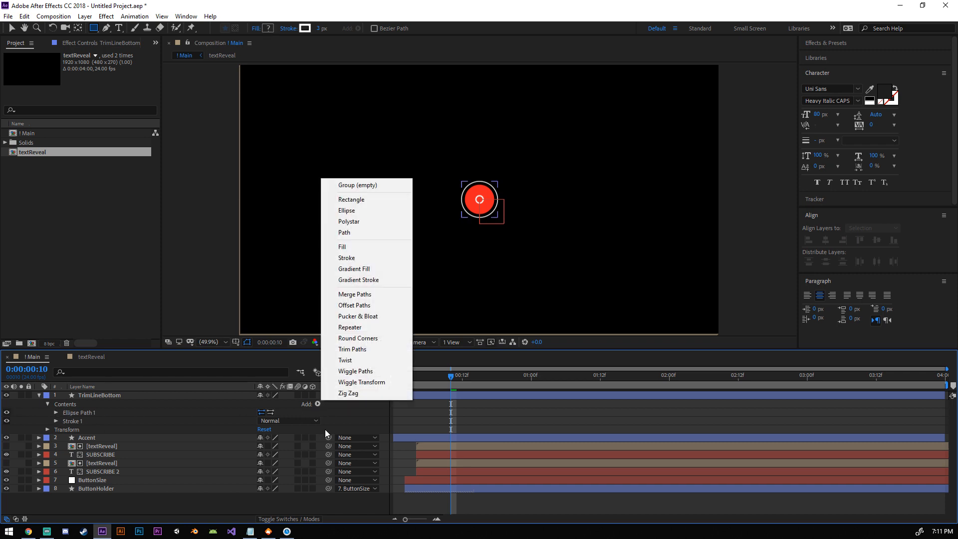
click(341, 350)
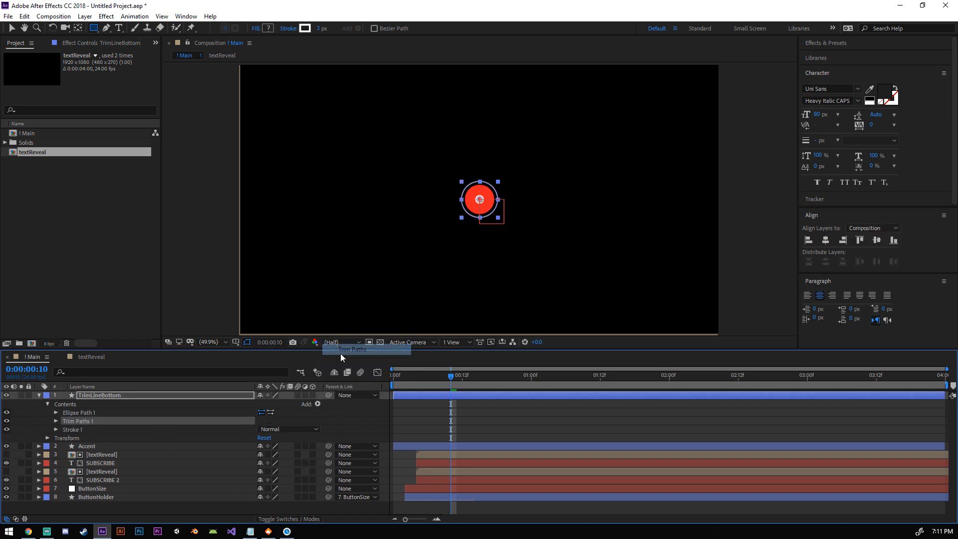
click(59, 421)
click(58, 421)
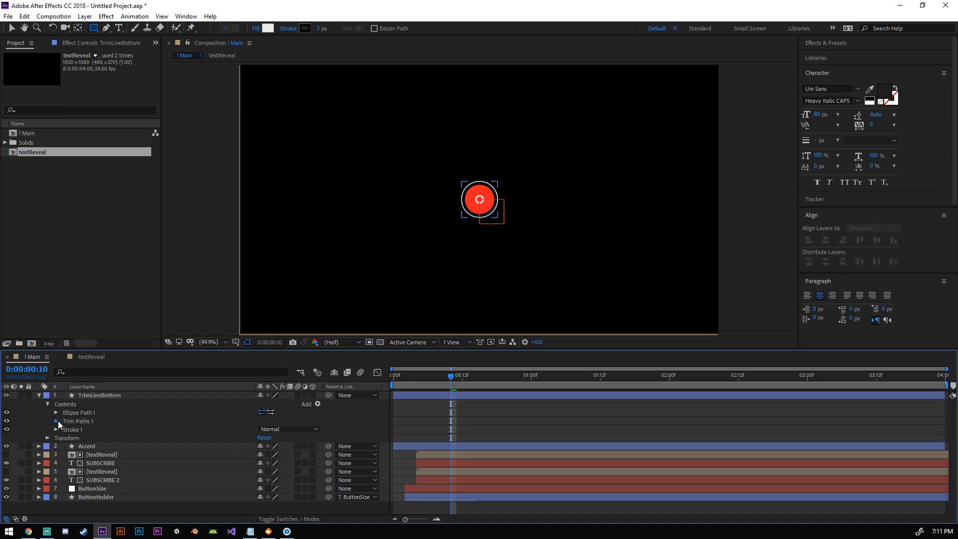
drag(268, 441, 244, 441)
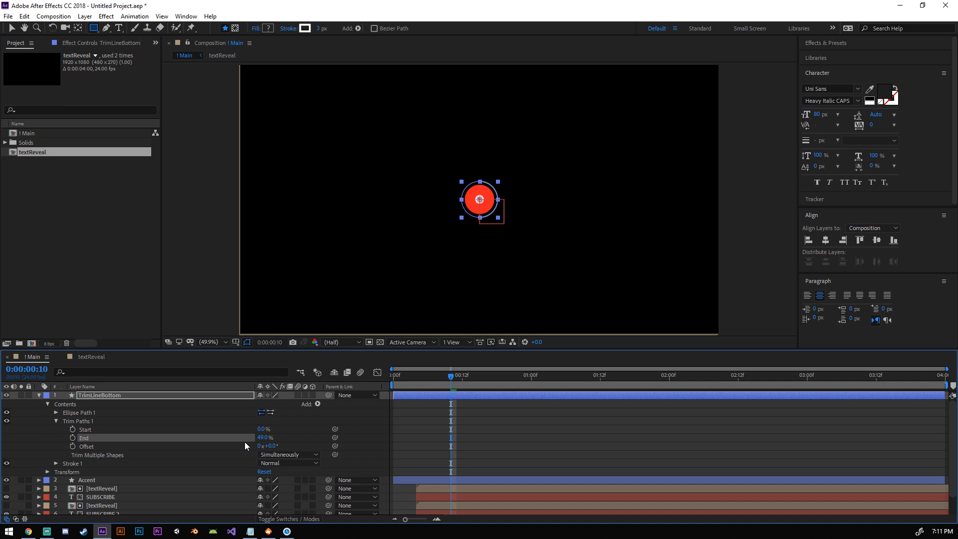
click(261, 437)
text(50)
Step: Set the size of the TrimLineBottom layer's ellipse path to 160 by 160
click(456, 376)
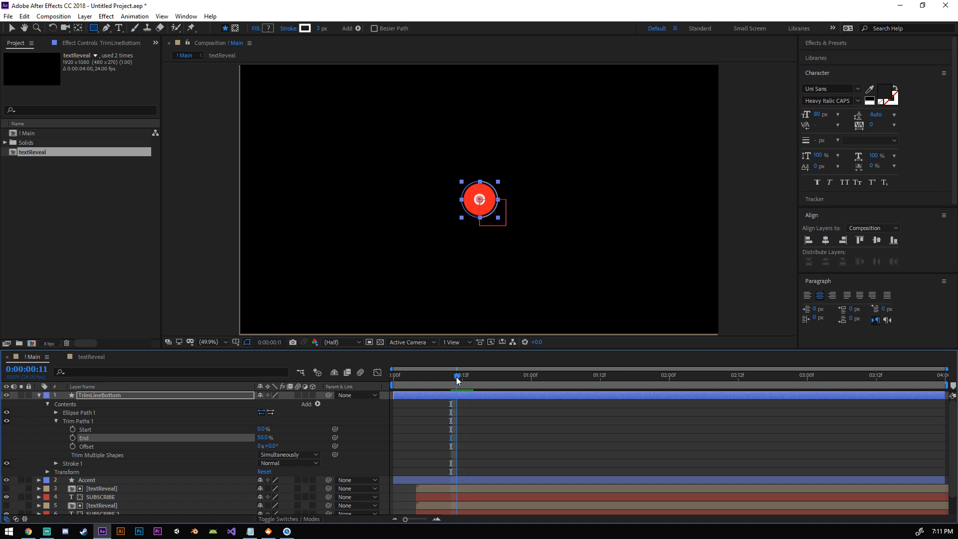
click(472, 378)
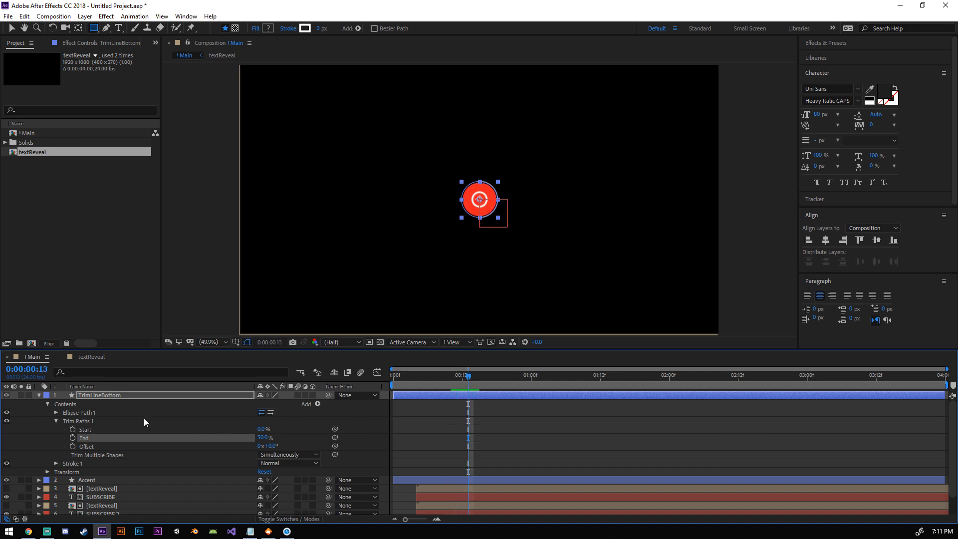
click(55, 412)
click(272, 421)
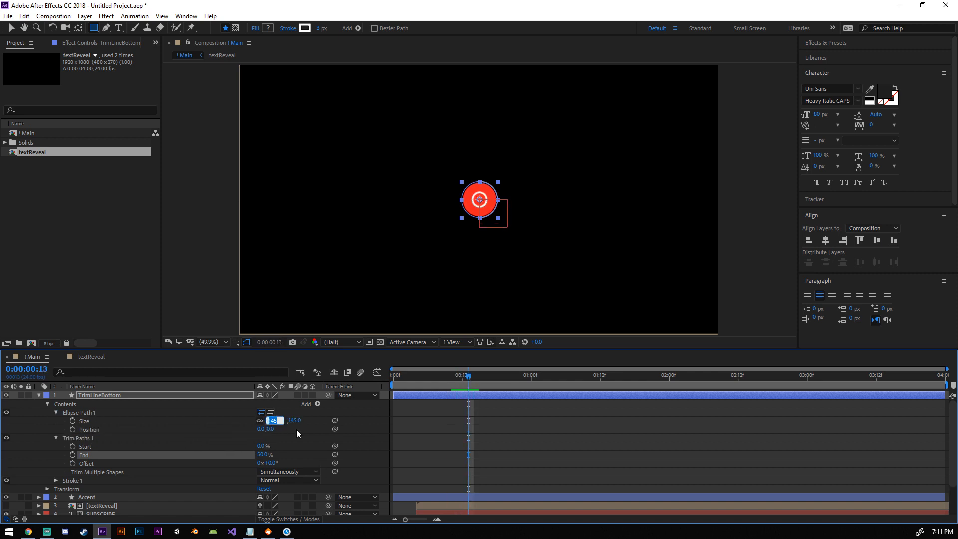
text(160)
key(Return)
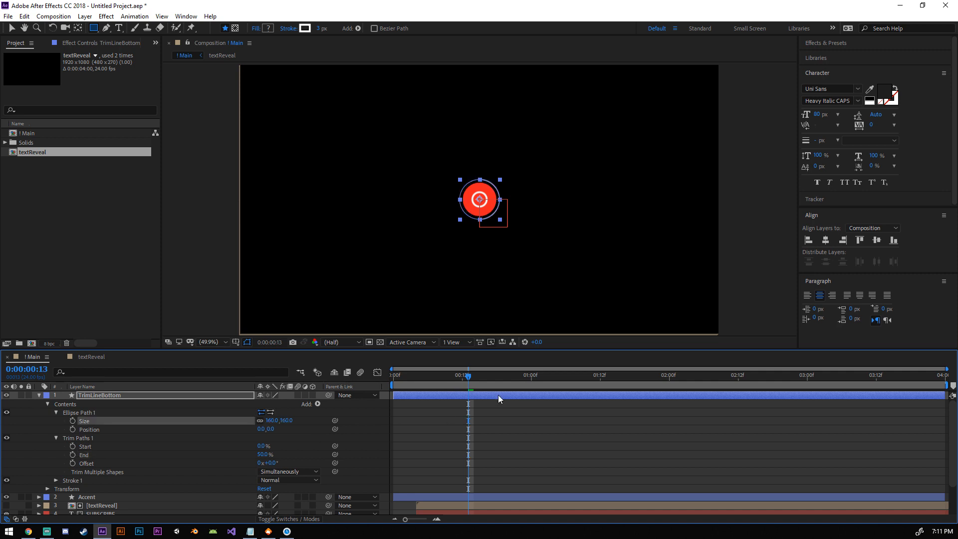
Step: Set the miter limit of the TrimLineBottom stroke to 6 and deselect the layer
mouse_move(471, 378)
mouse_down()
mouse_move(485, 377)
mouse_move(465, 381)
mouse_move(472, 385)
mouse_up()
click(56, 479)
scroll(325, 500, down, 2)
click(261, 501)
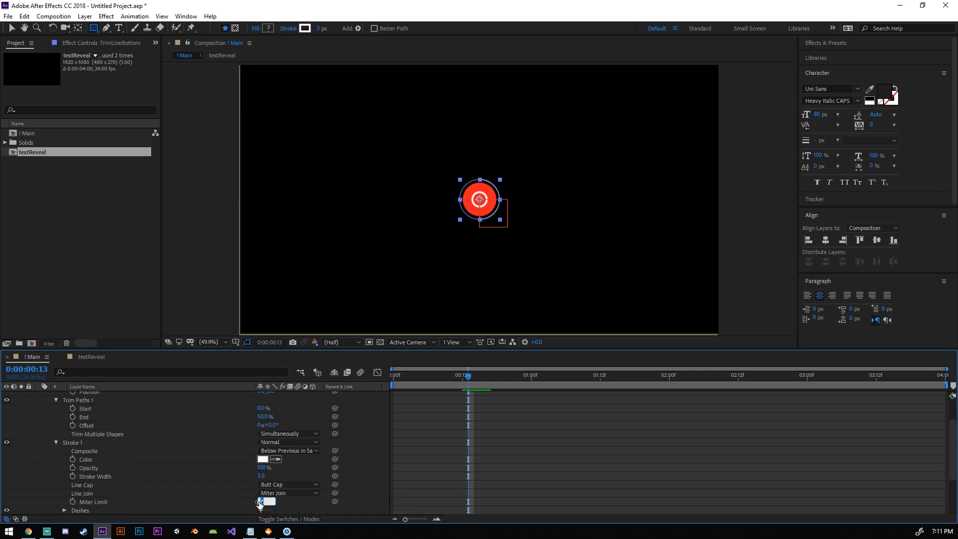
text(5)
key(Return)
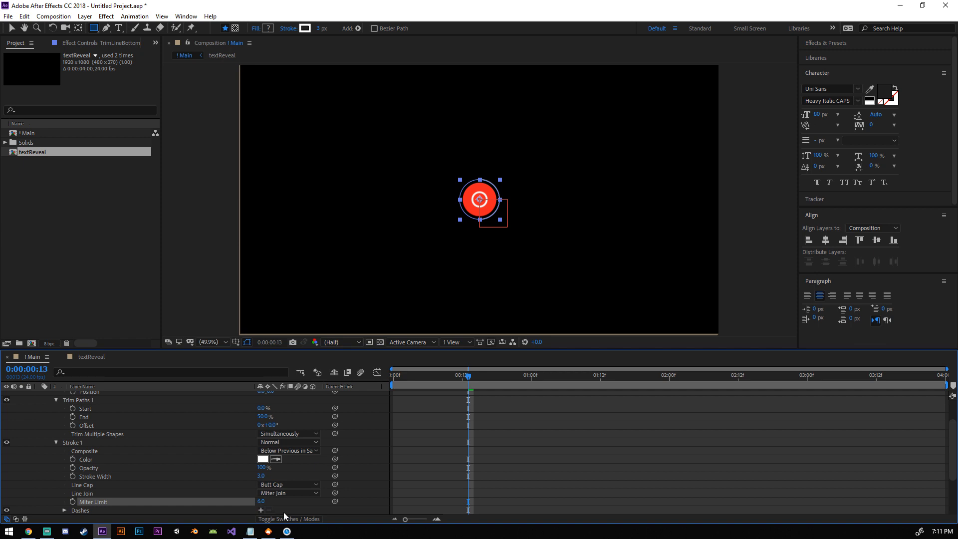
click(398, 471)
click(531, 252)
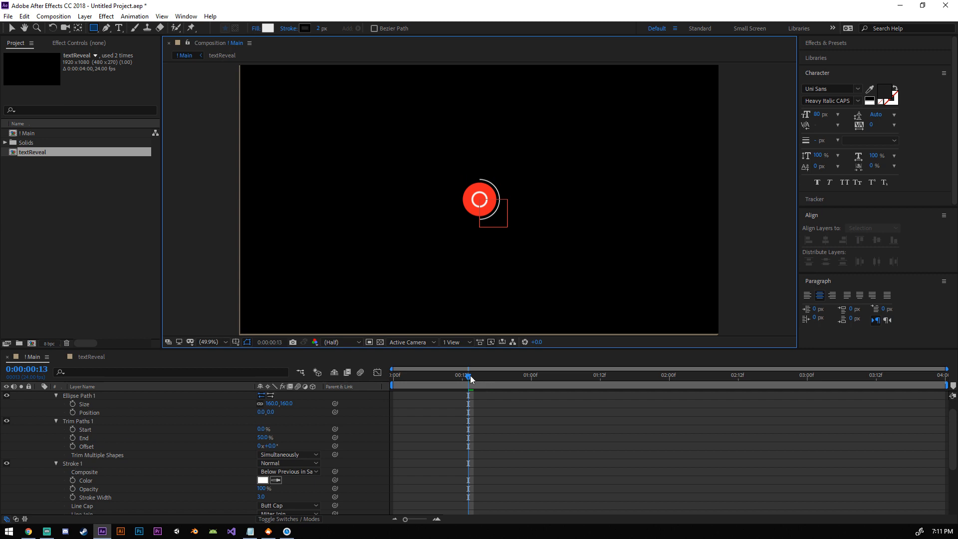
Step: Keyframe the TrimLineBottom Trim Paths End at 50% on frame 12 and 0% on frame 0
drag(470, 379, 464, 383)
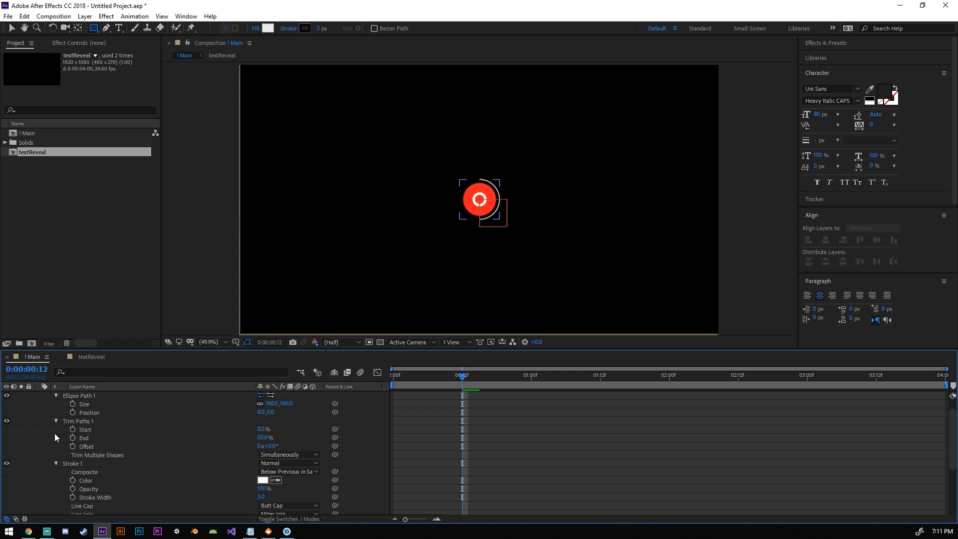
click(73, 437)
click(391, 378)
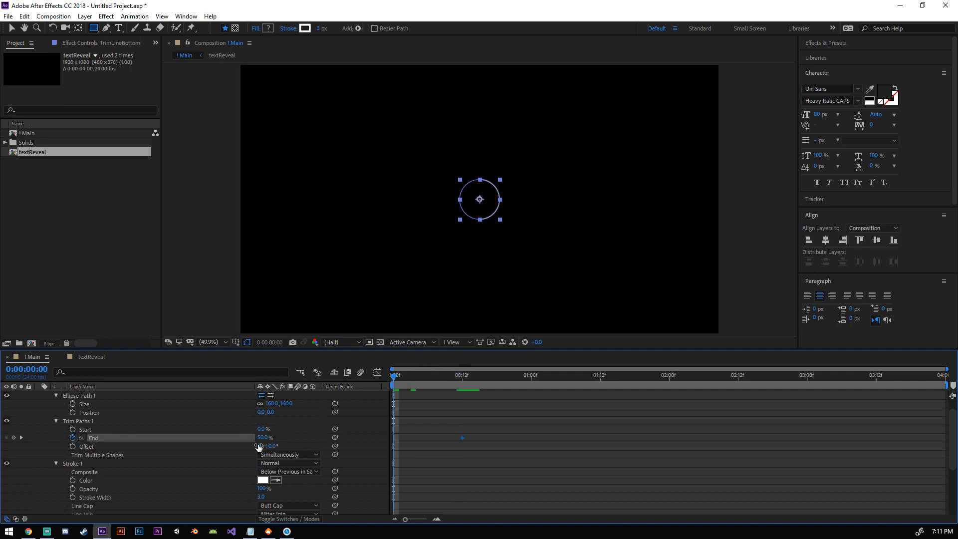
drag(264, 437, 234, 437)
Step: Ease into the End keyframe at frame 12 with a longer incoming influence in the speed graph, and preview the motion
drag(477, 430, 441, 446)
click(378, 374)
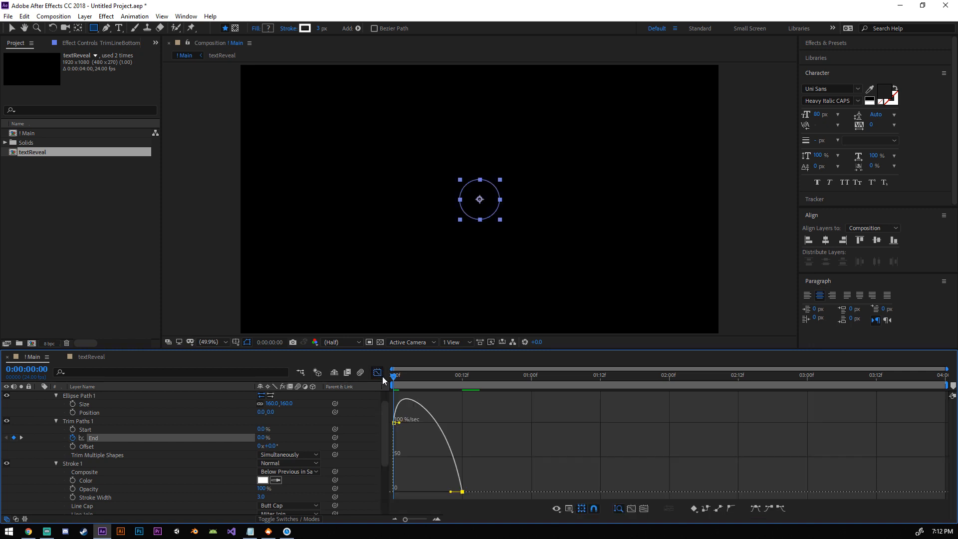
drag(451, 492, 427, 491)
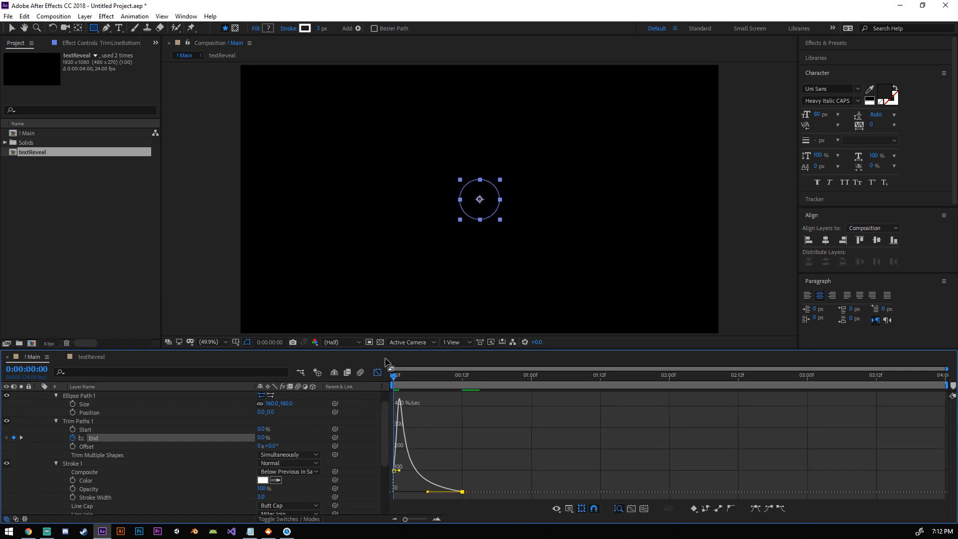
click(378, 372)
key(space)
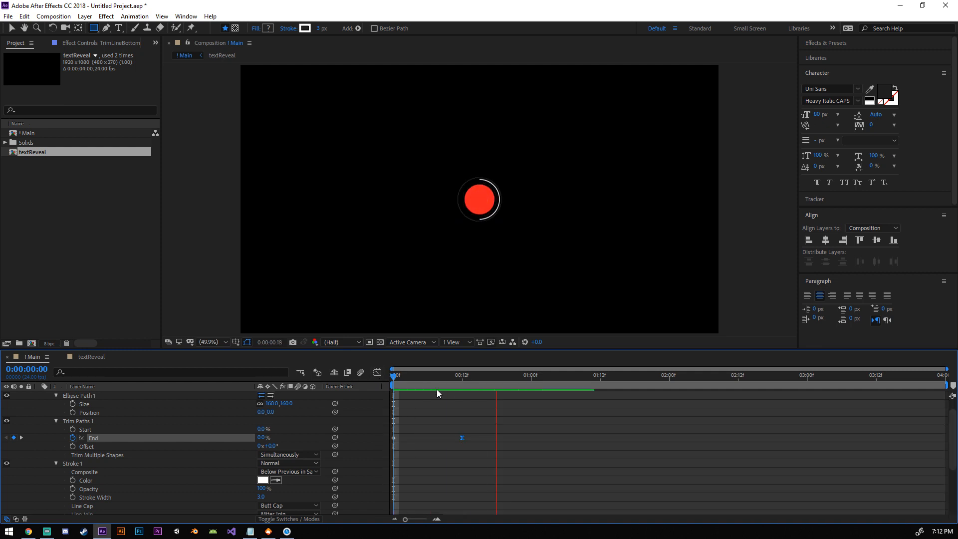
key(space)
Step: Add a Trim Paths Start keyframe of 0% at frame 8 on the TrimLineBottom layer
drag(388, 376, 438, 382)
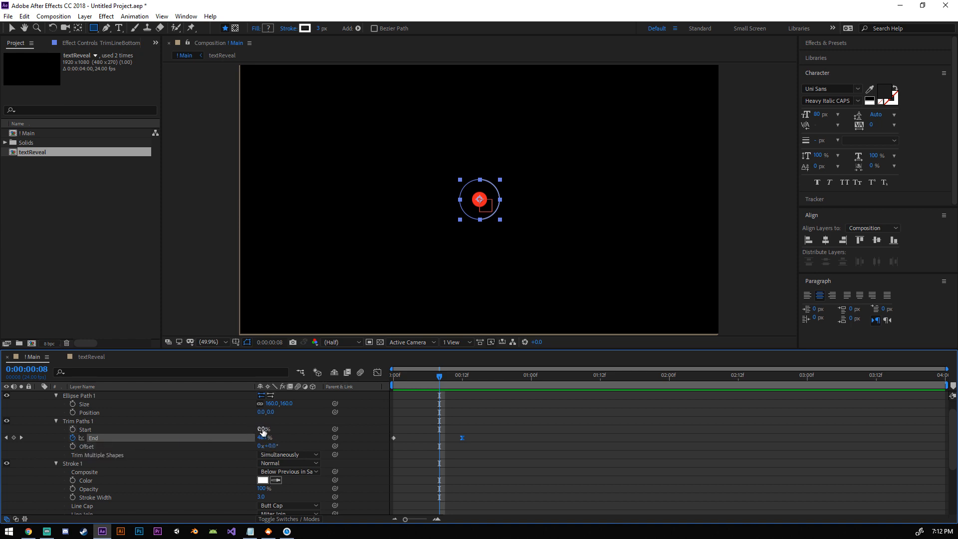
click(263, 430)
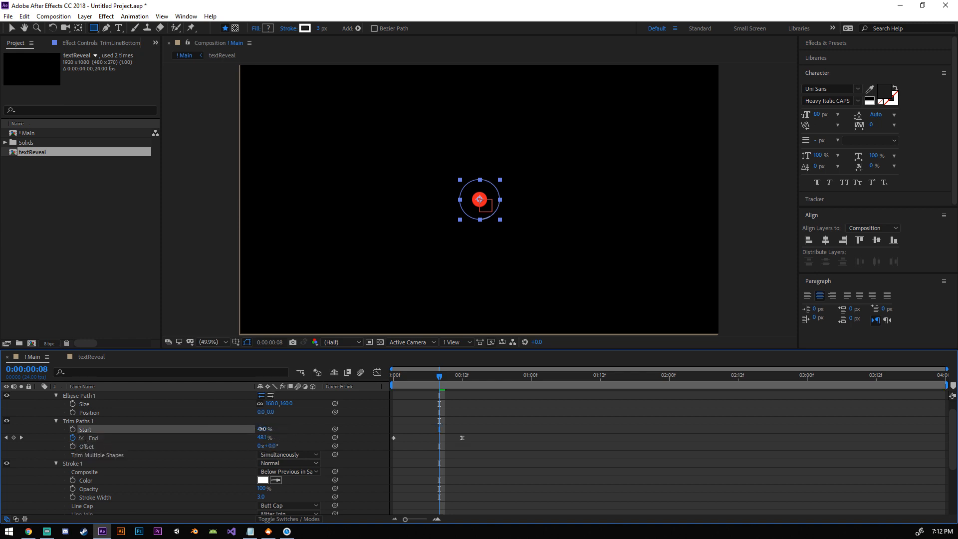
click(262, 429)
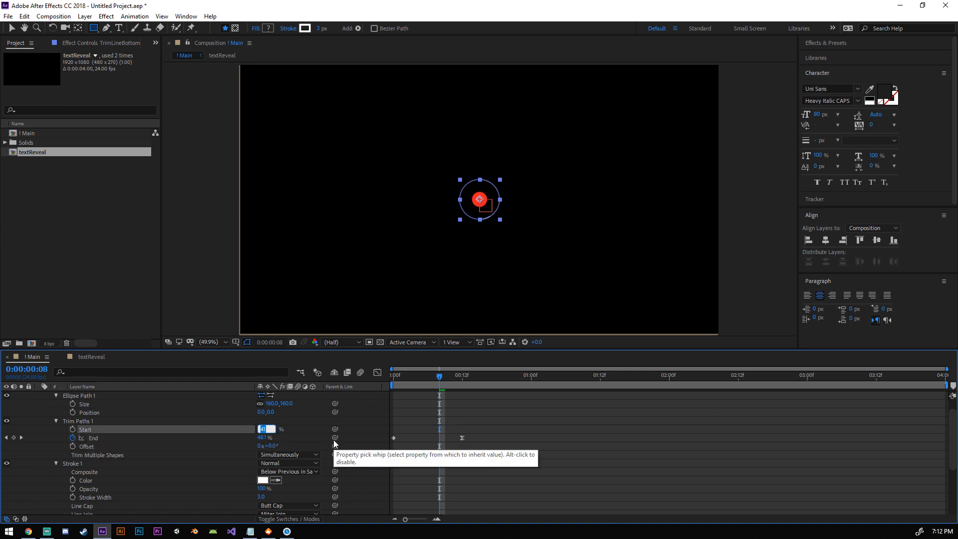
text(0)
key(Return)
click(73, 430)
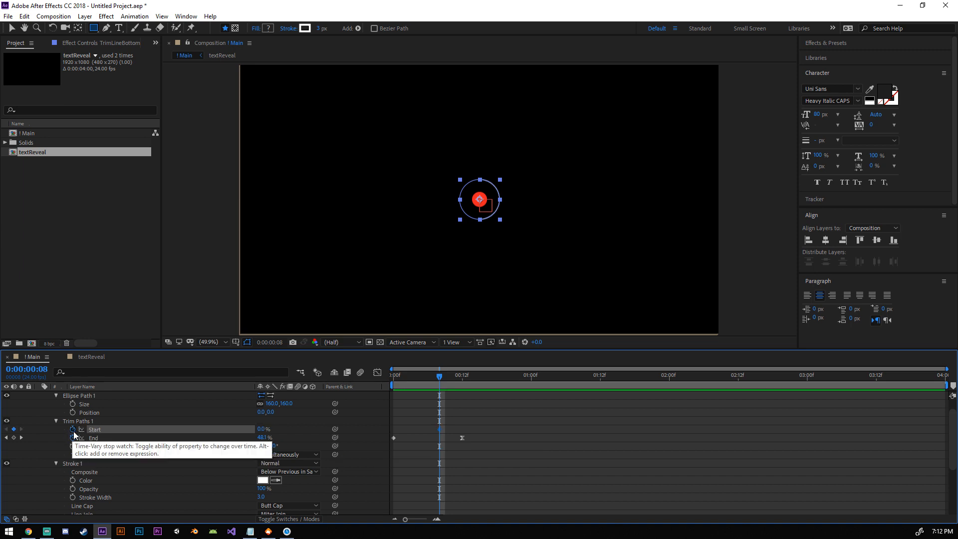
Step: Set the Trim Paths Start to 50% at frame 16 on the TrimLineBottom layer
drag(441, 378, 439, 405)
key(space)
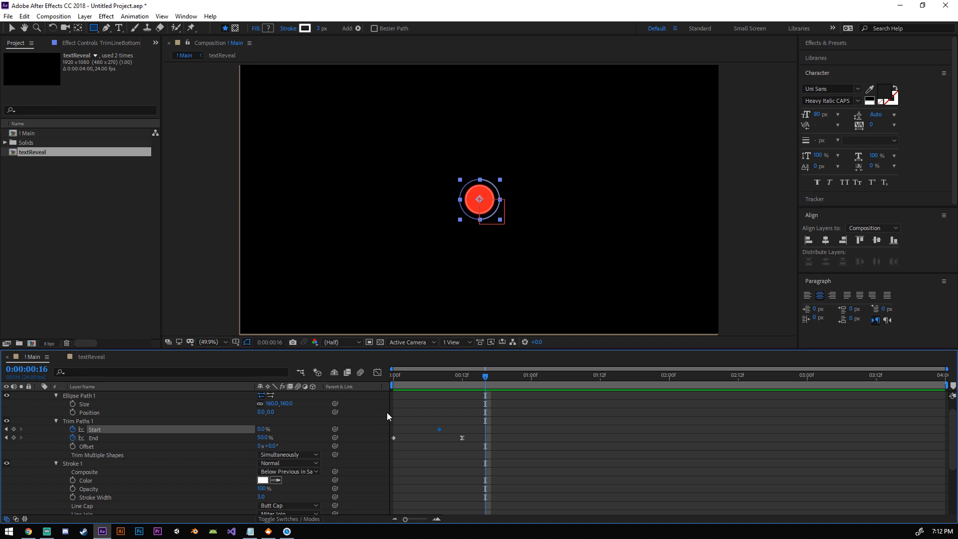
click(263, 429)
text(50)
key(Return)
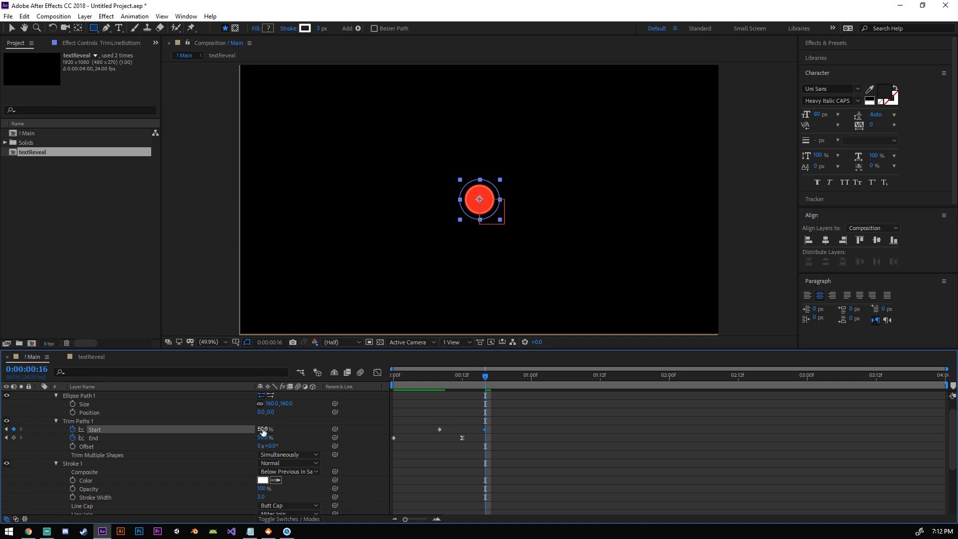
Step: Trim the end of the TrimLineBottom layer to frame 16 and collapse it to only its keyframed properties
scroll(60, 402, up, 1)
click(112, 396)
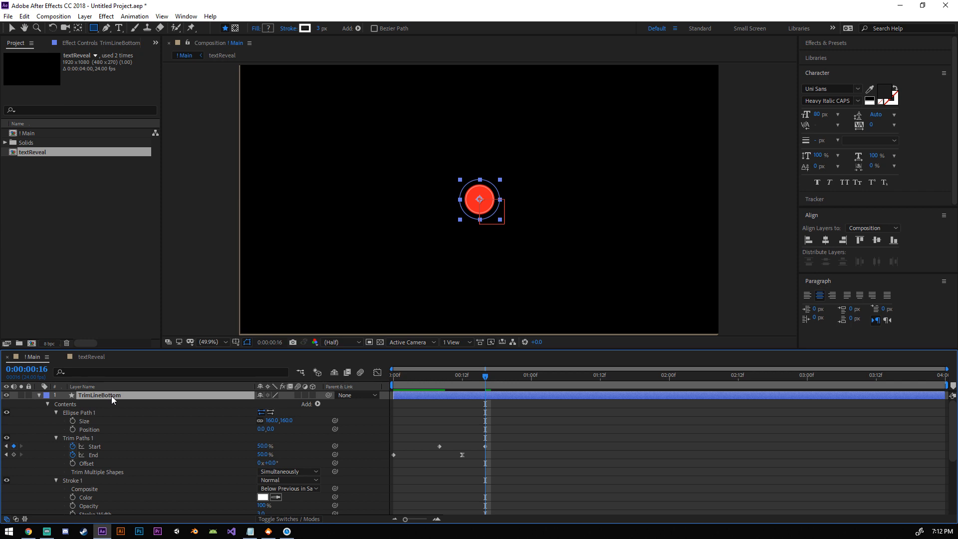
key(alt+bracketright)
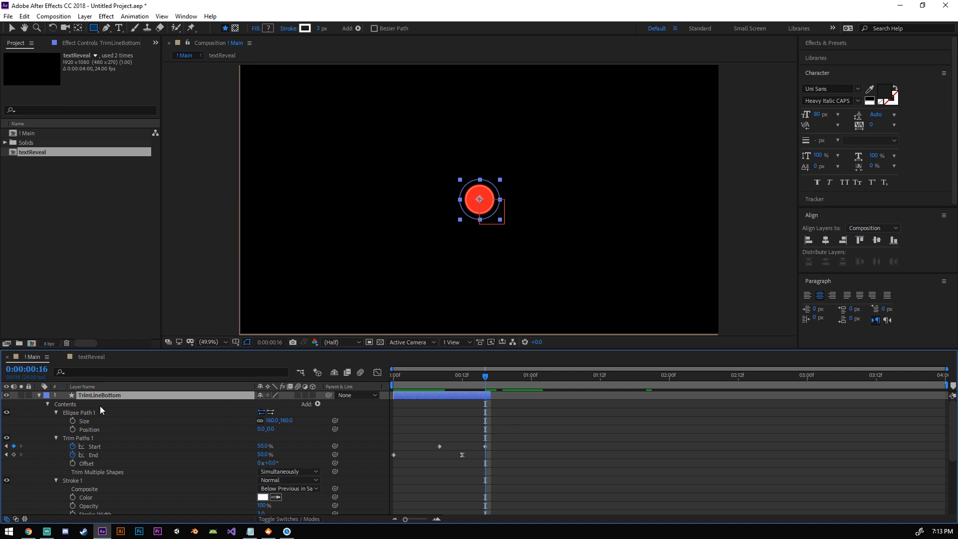
click(56, 412)
click(56, 421)
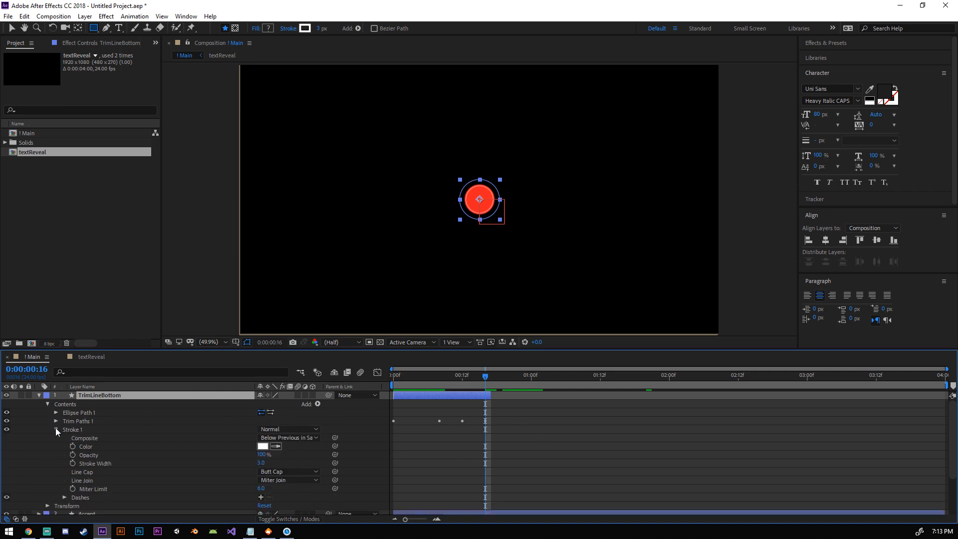
key(u)
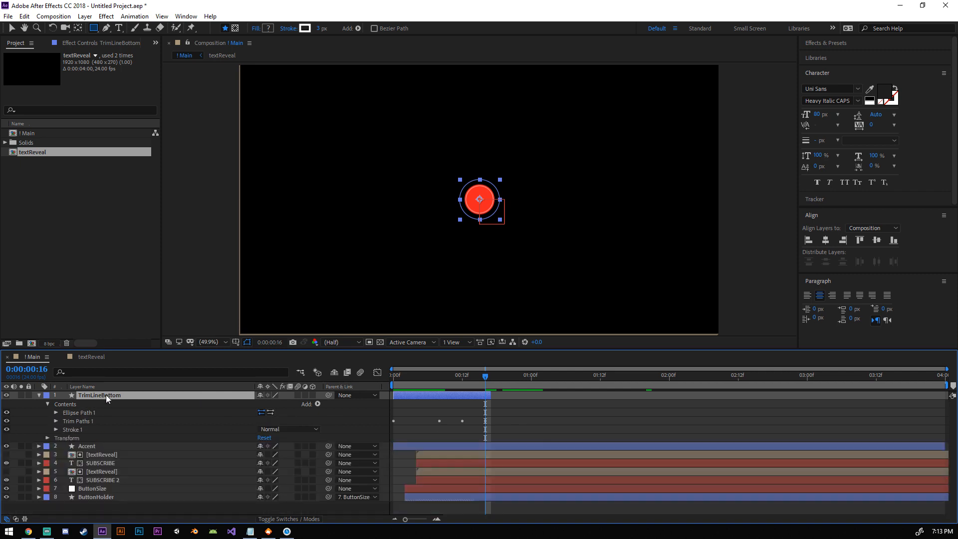
Step: Ease out of the Start keyframe at frame 8 with a longer outgoing influence in the speed graph, and preview the motion
click(503, 405)
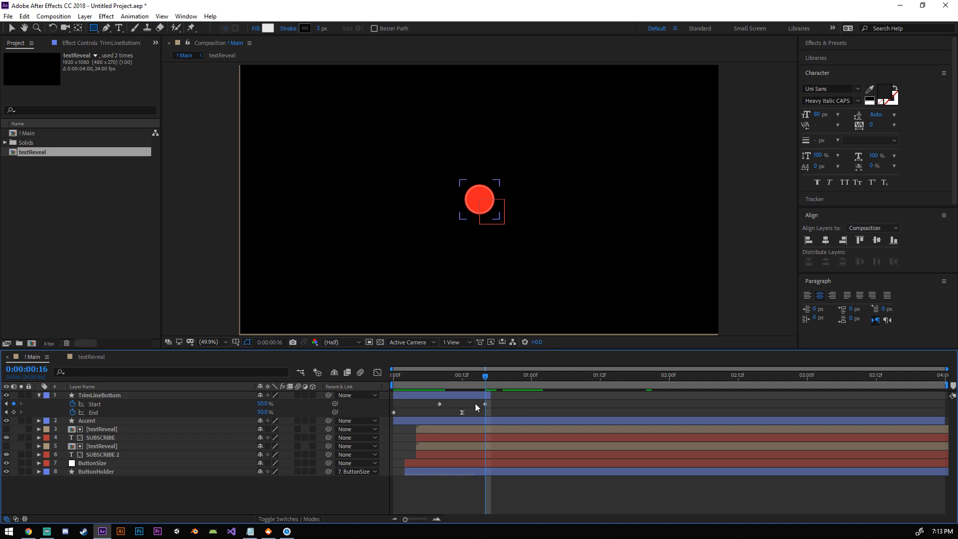
click(439, 404)
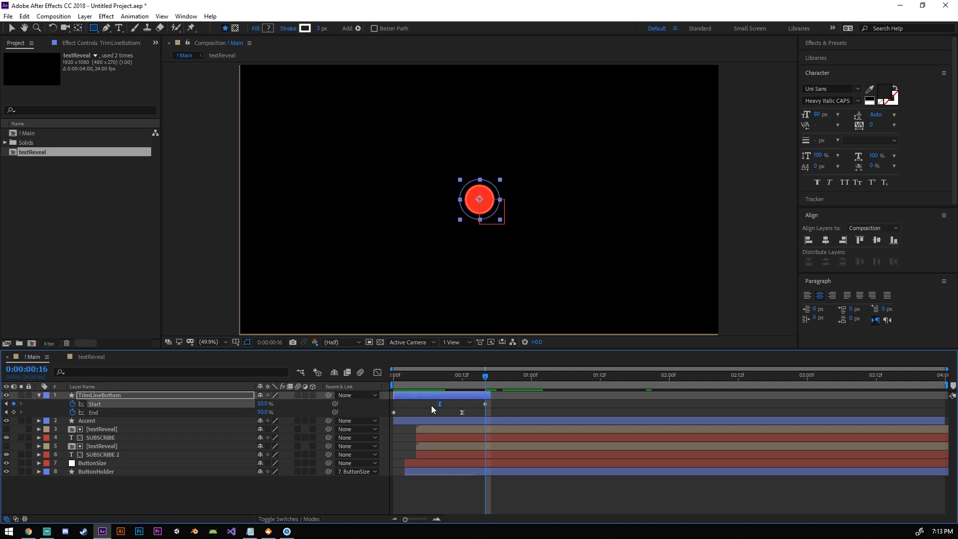
click(377, 373)
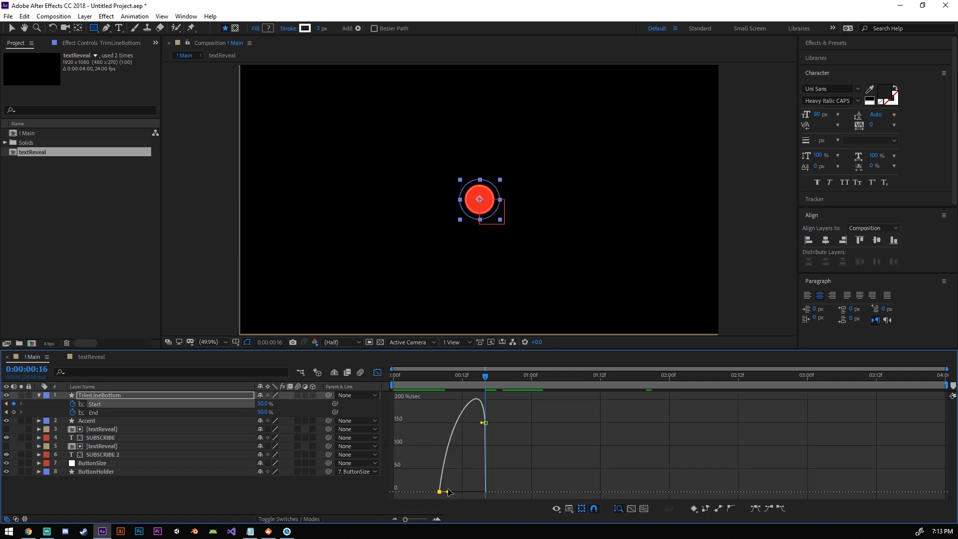
drag(452, 491, 478, 491)
click(377, 373)
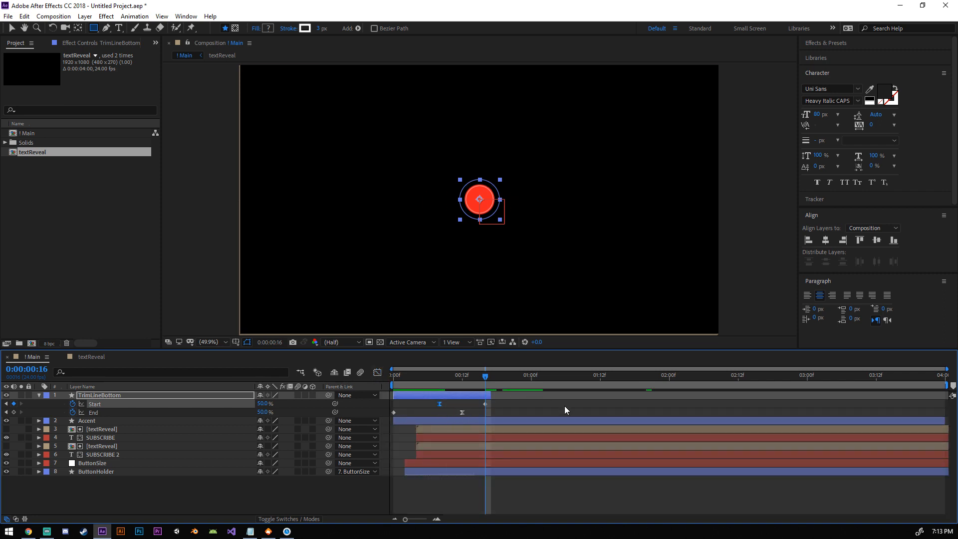
key(space)
key(space)
drag(485, 378, 410, 379)
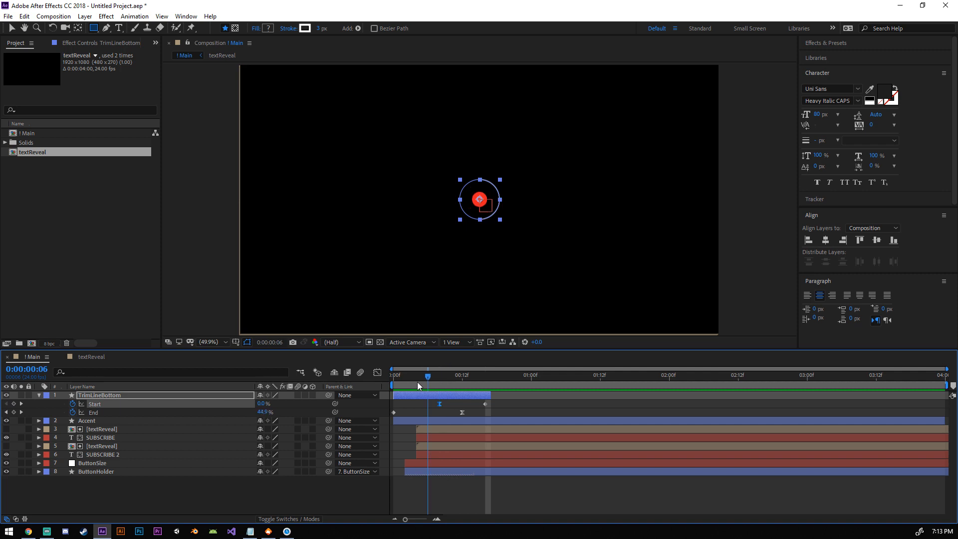
Step: Duplicate the TrimLineBottom layer and set the copy's rotation to 180°
click(37, 395)
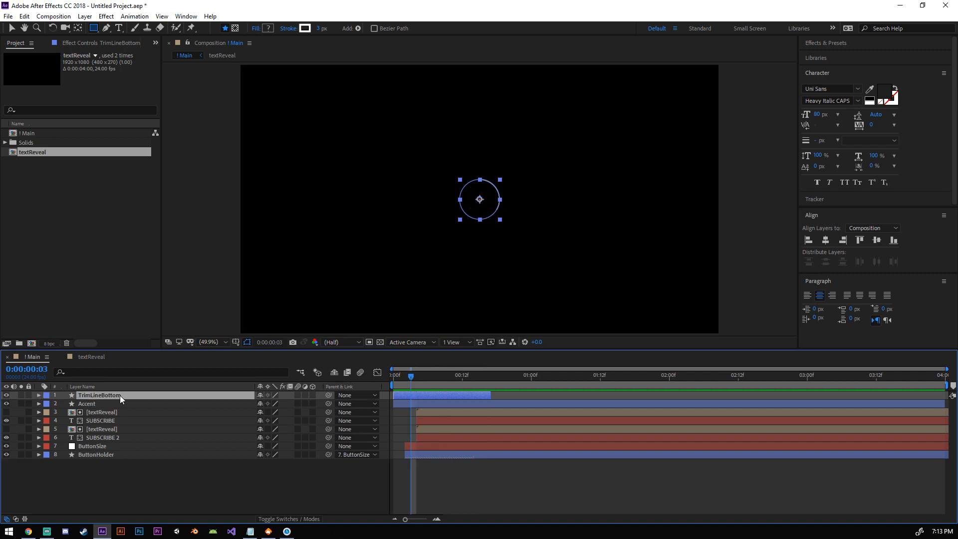
key(ctrl+d)
key(r)
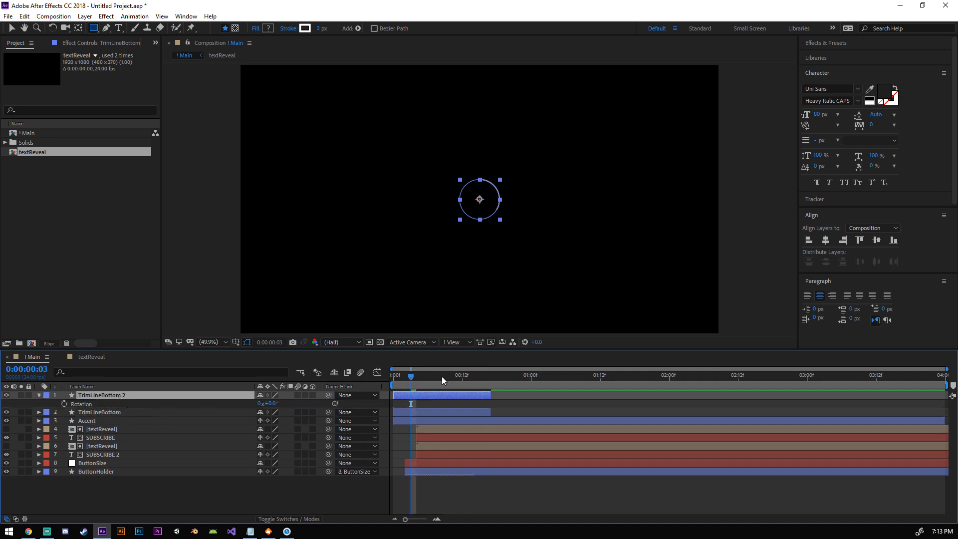
drag(414, 377, 450, 378)
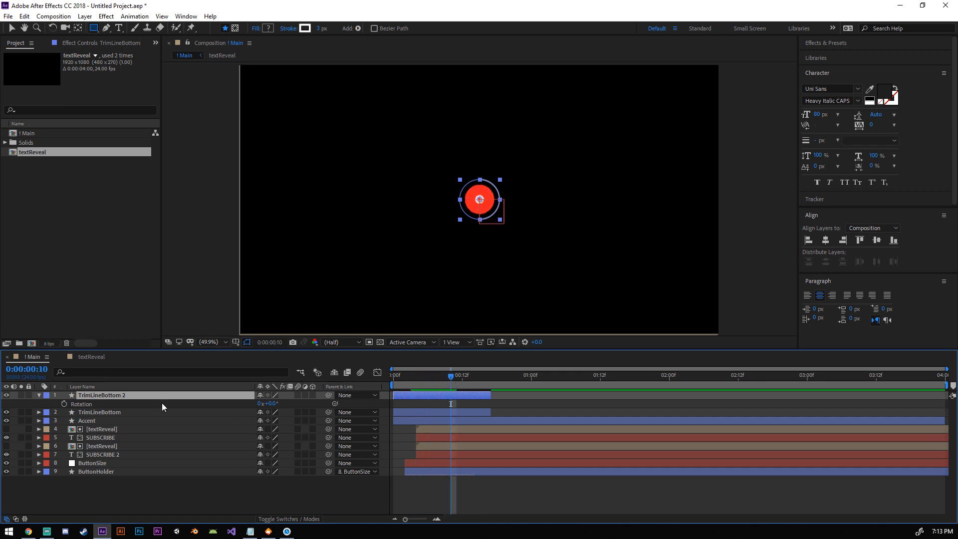
drag(278, 405, 310, 403)
click(279, 404)
text(180)
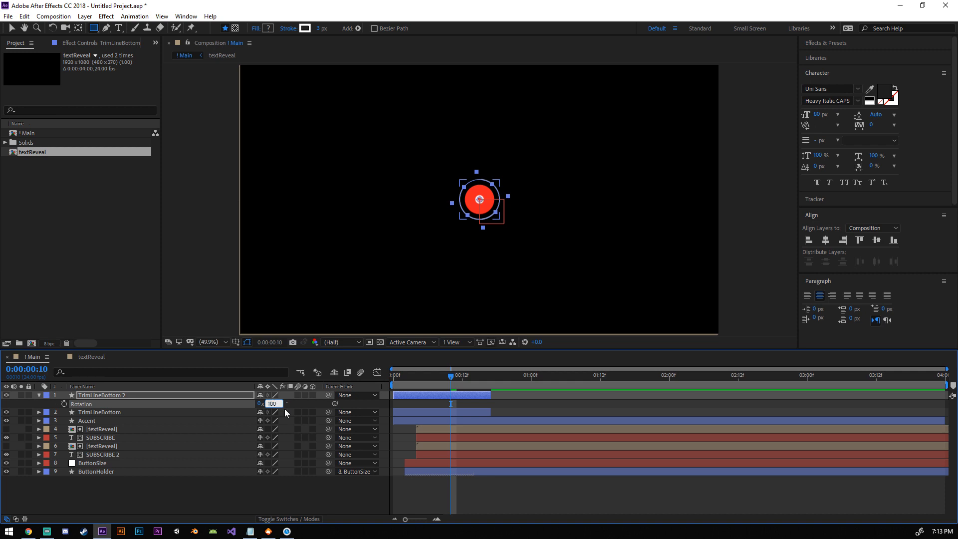
key(Return)
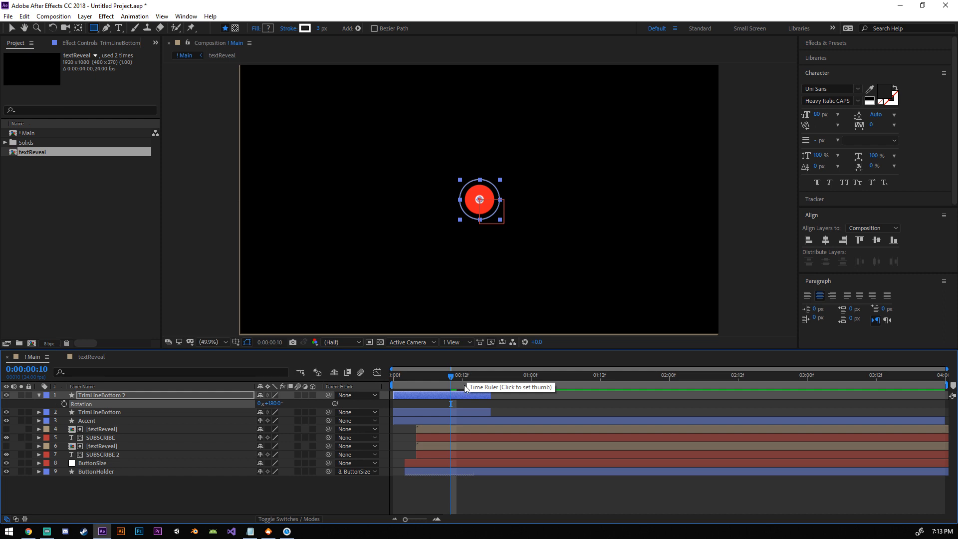
Step: Preview the composition to check the two trim line halves together
click(303, 497)
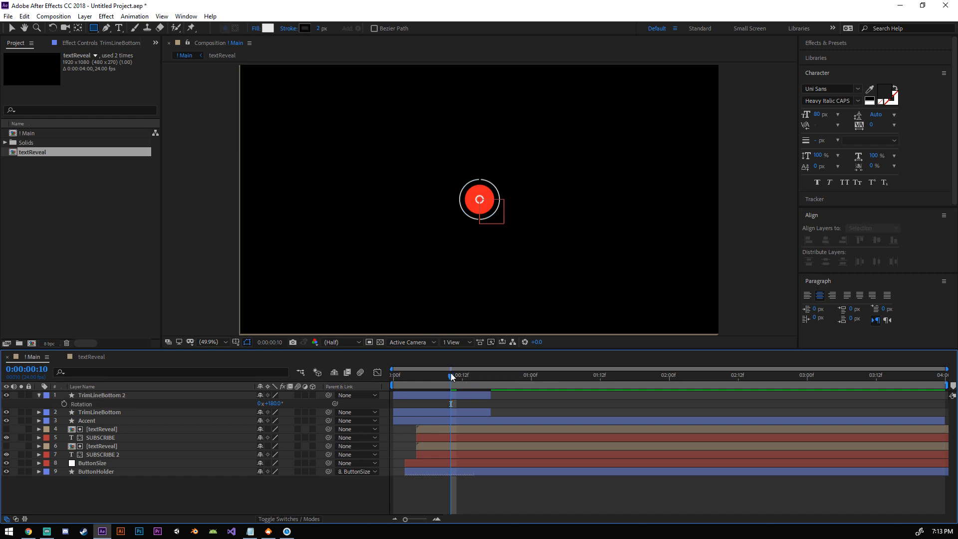
mouse_move(450, 372)
mouse_down()
mouse_move(493, 378)
mouse_move(384, 384)
mouse_move(499, 384)
mouse_move(448, 384)
mouse_up()
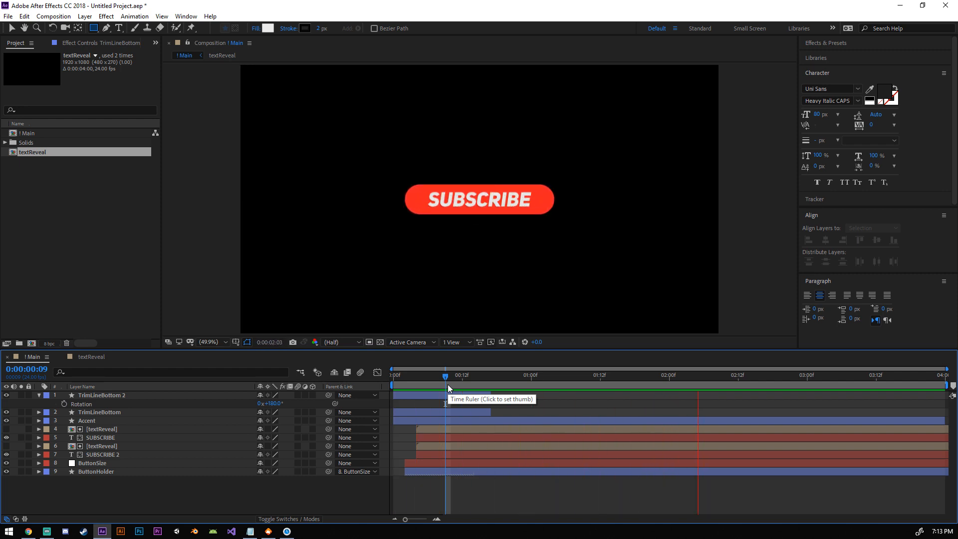
key(space)
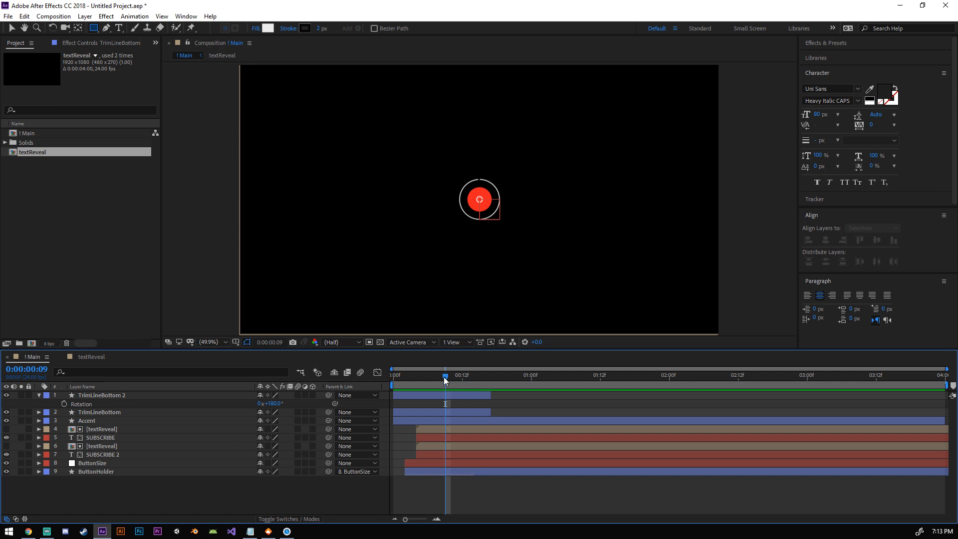
Step: Scrub through the subscribe button animation and play it back from the first frame
drag(445, 381, 498, 382)
drag(538, 381, 395, 389)
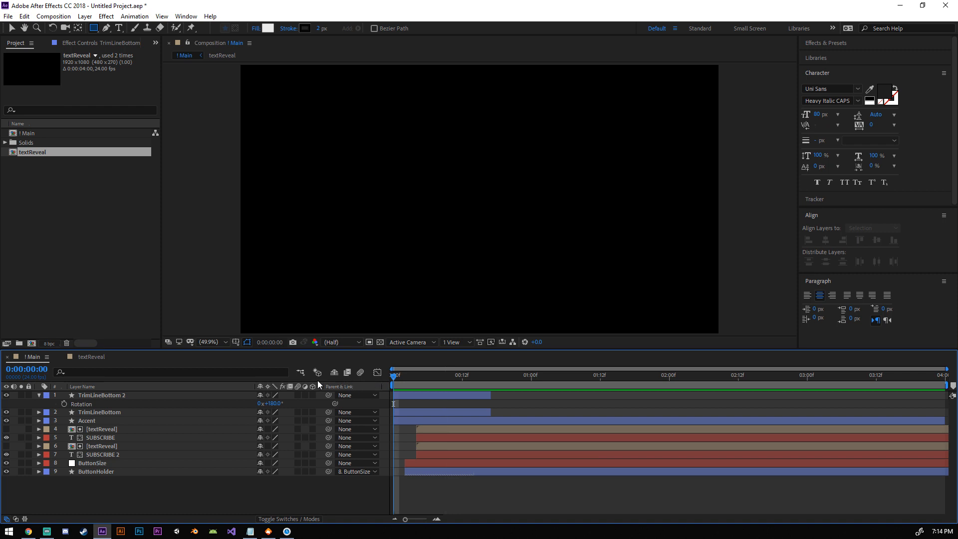
key(space)
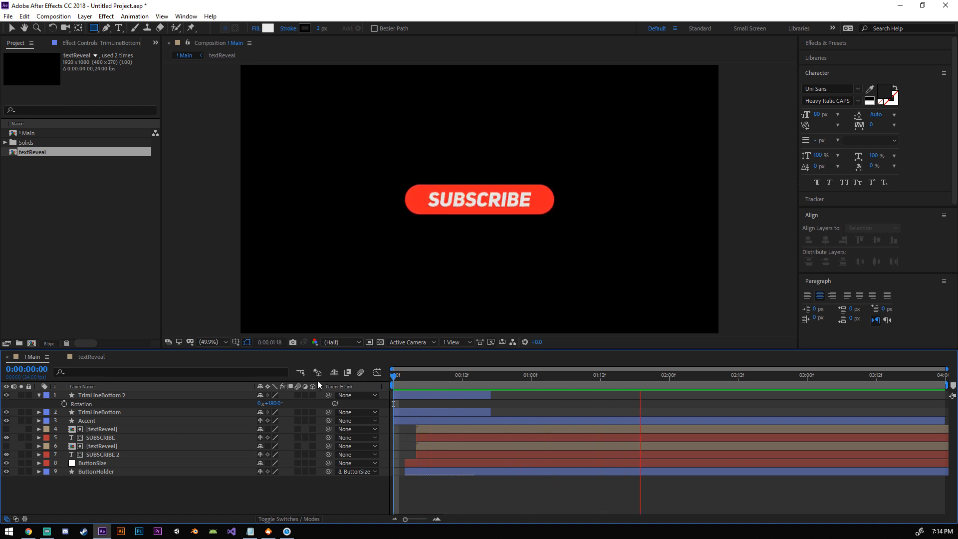
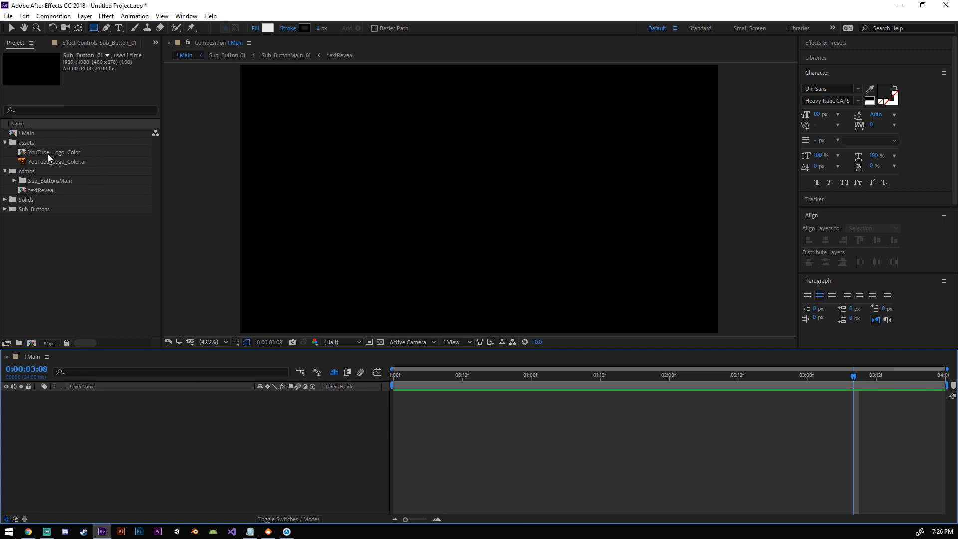
Step: Move the YouTube_Logo_Color composition into the comps folder and create a subfolder named Logos there
drag(48, 153, 43, 170)
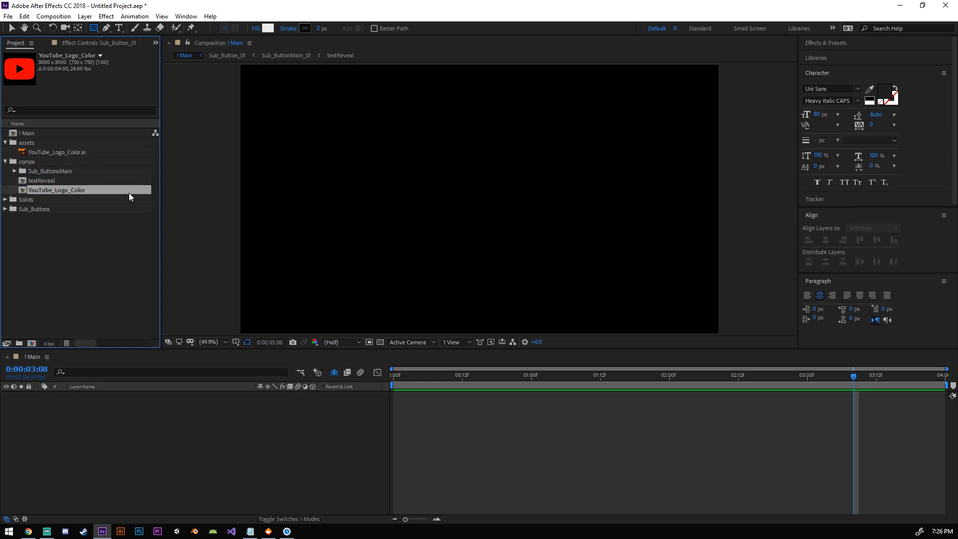
right_click(28, 164)
click(26, 163)
right_click(75, 259)
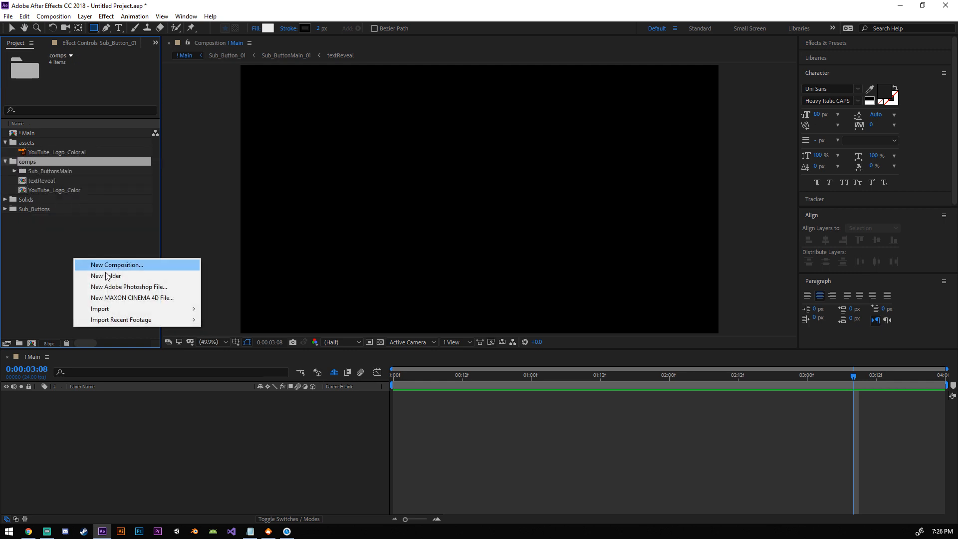
click(127, 286)
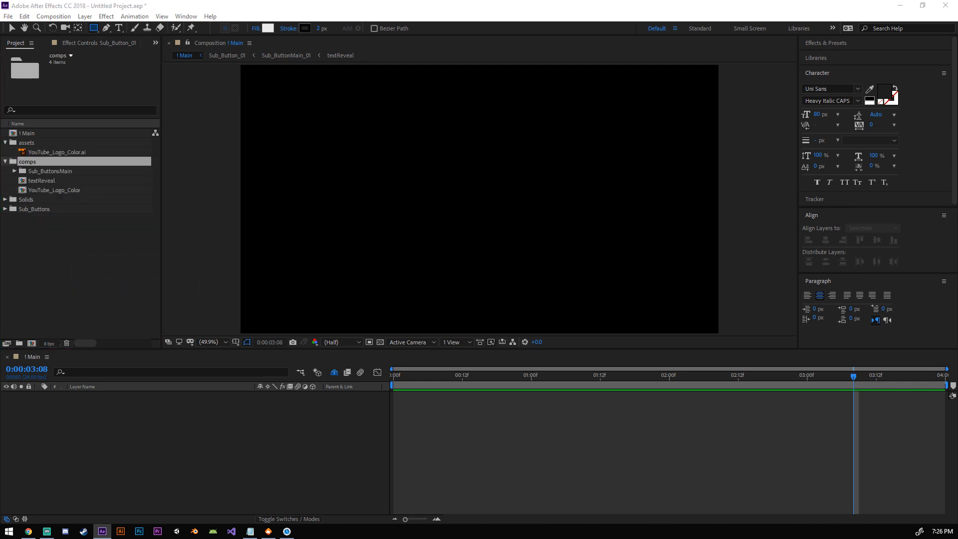
right_click(77, 251)
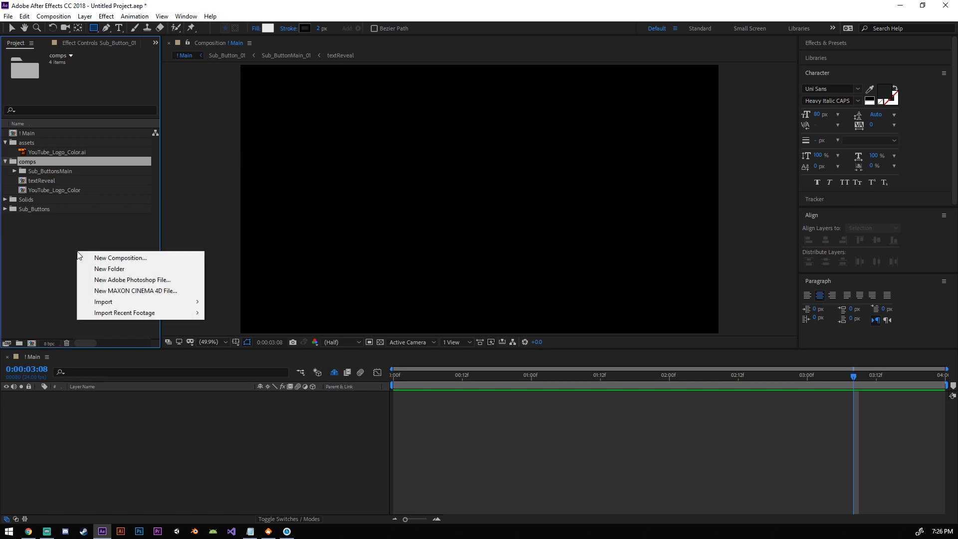
click(138, 274)
text(Logo)
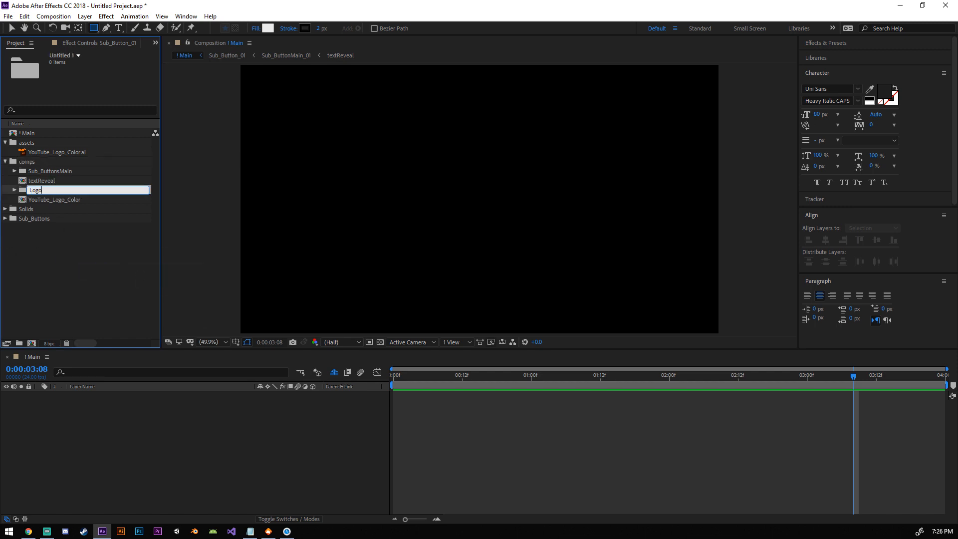
text(s)
key(Return)
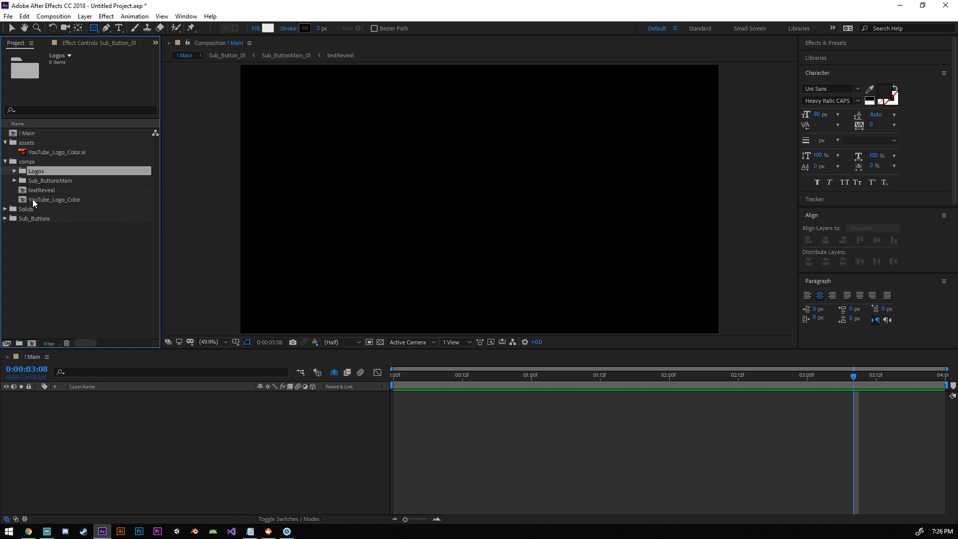
Step: File the YouTube_Logo_Color composition in the Logos folder and place it in the Main composition at 10% scale
drag(32, 199, 140, 422)
click(15, 171)
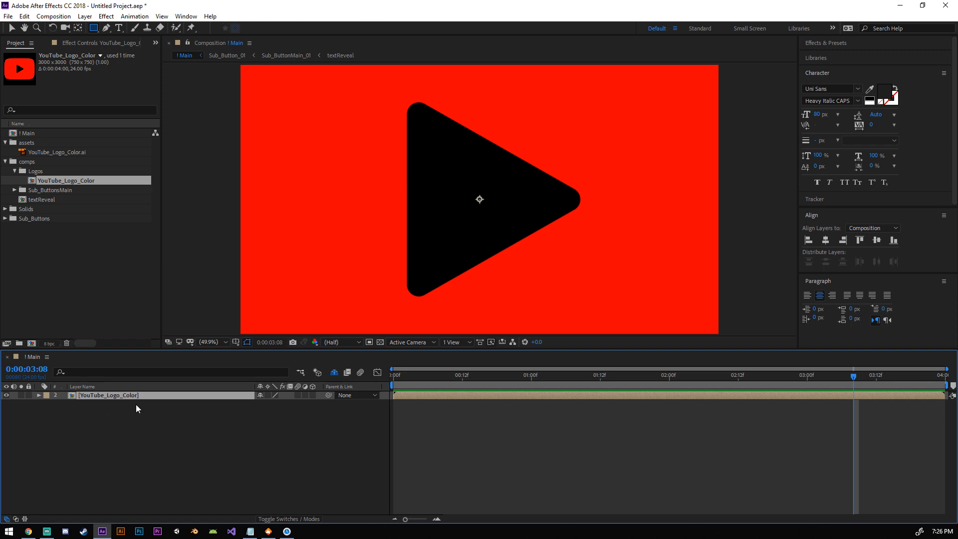
key(s)
click(270, 404)
text(100)
key(Return)
click(298, 438)
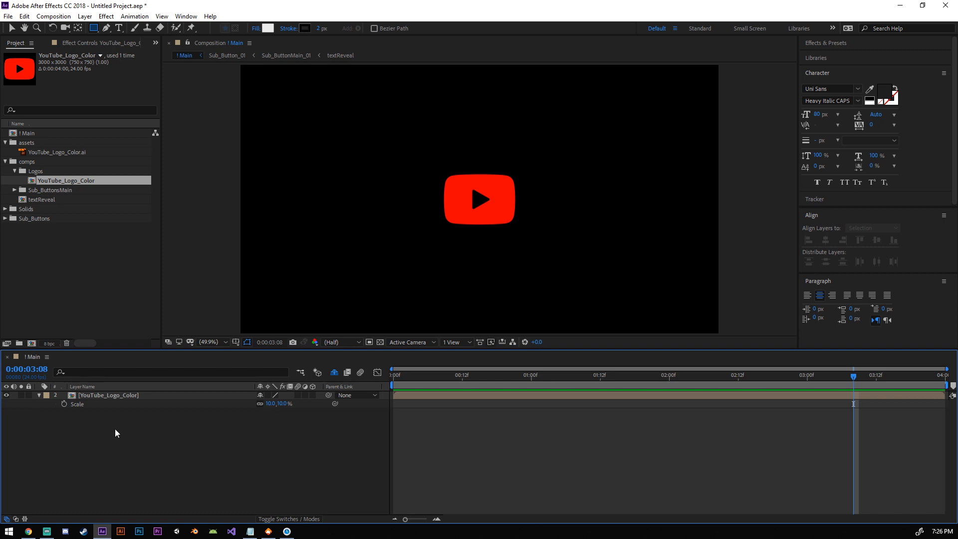
Step: Show the title/action safe guides in the composition view
right_click(156, 454)
key(Escape)
click(233, 343)
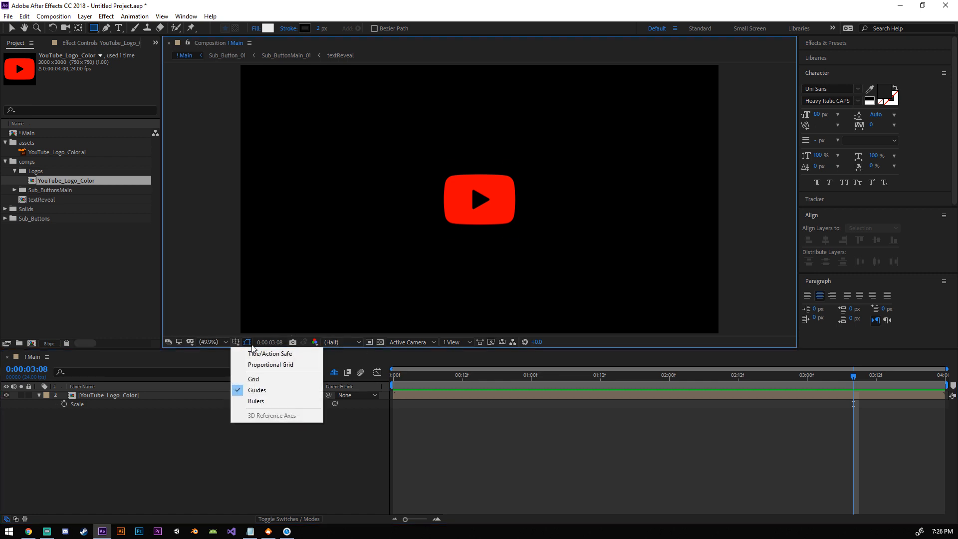
click(292, 353)
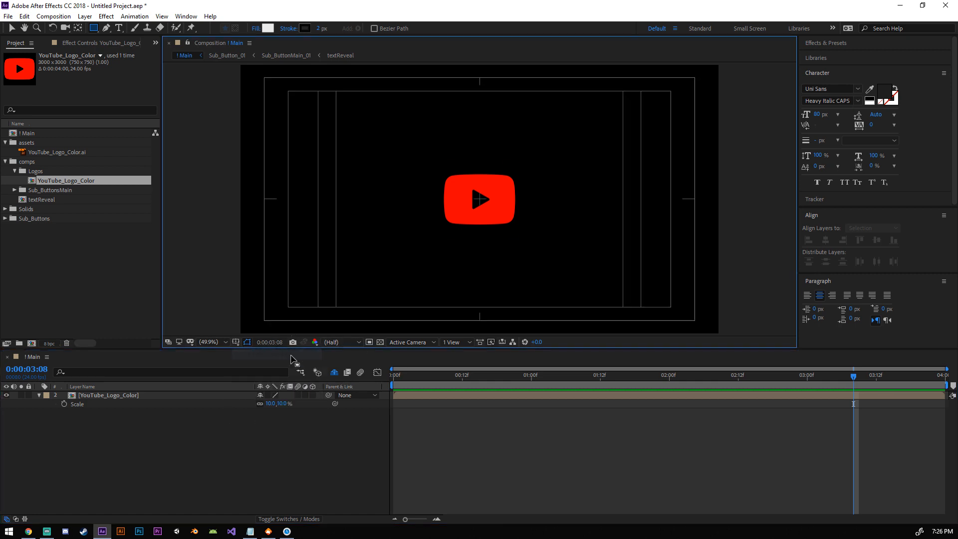
Step: Hide the logo layer and draw a horizontal Pen line from the composition's center to the first vertical safe guide on its right
click(107, 28)
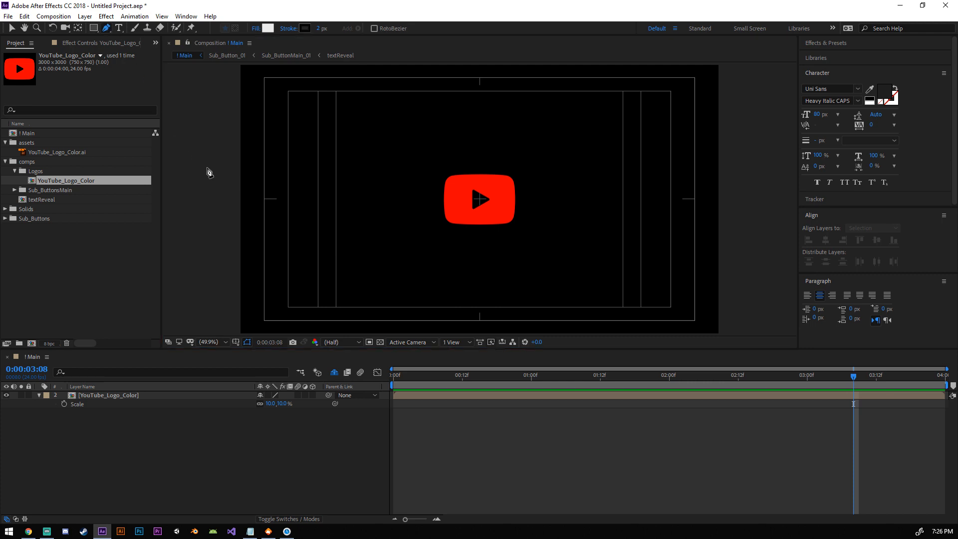
click(6, 395)
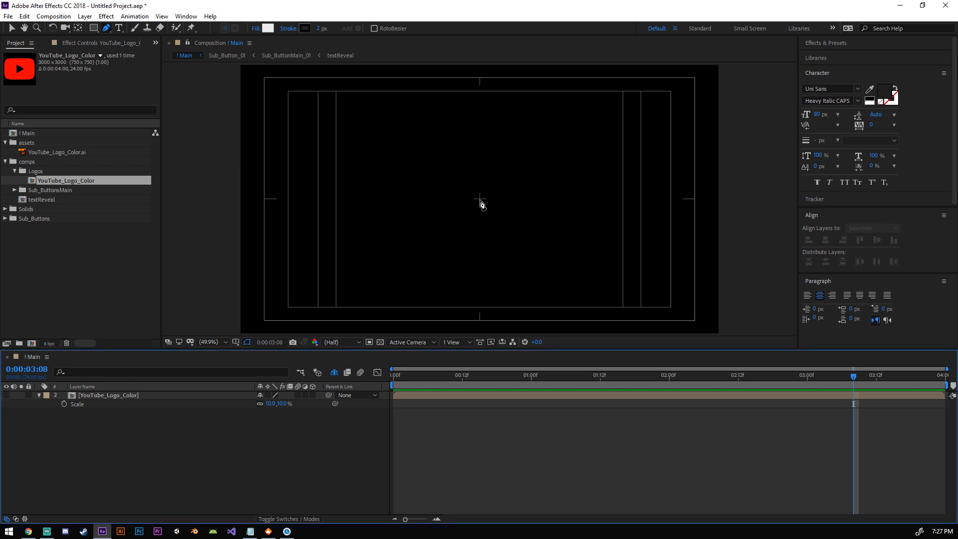
scroll(495, 204, up, 2)
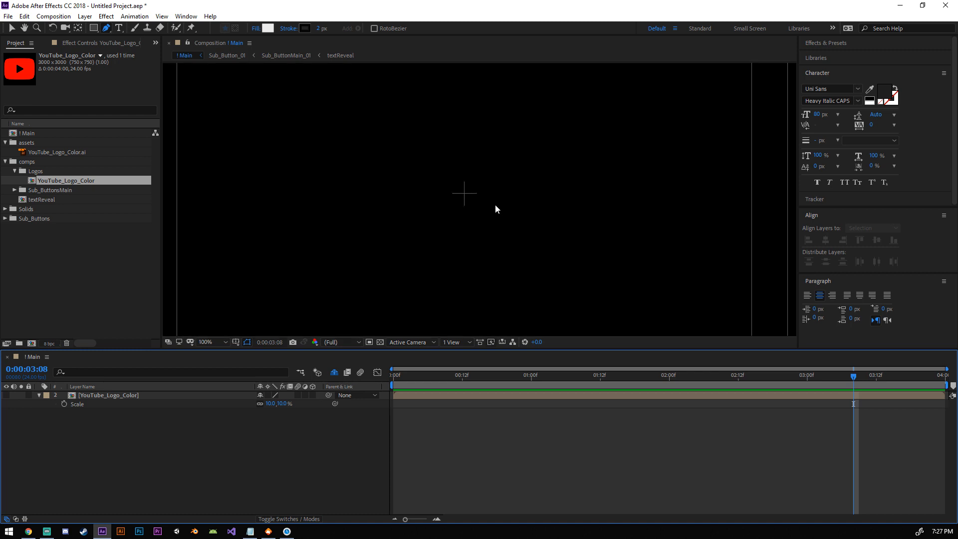
click(464, 194)
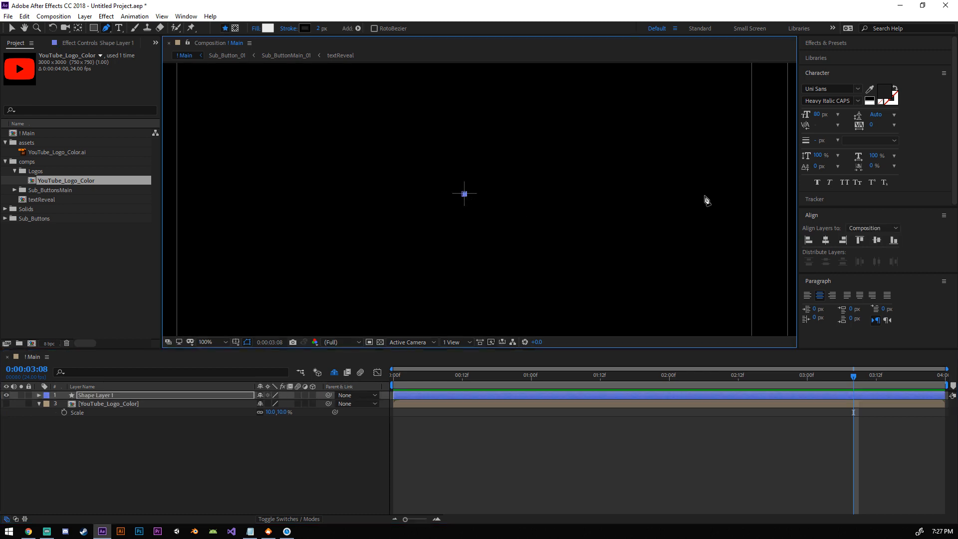
click(751, 195)
Step: Set the line's stroke width to 8 px and its fill to None
click(320, 29)
text(8)
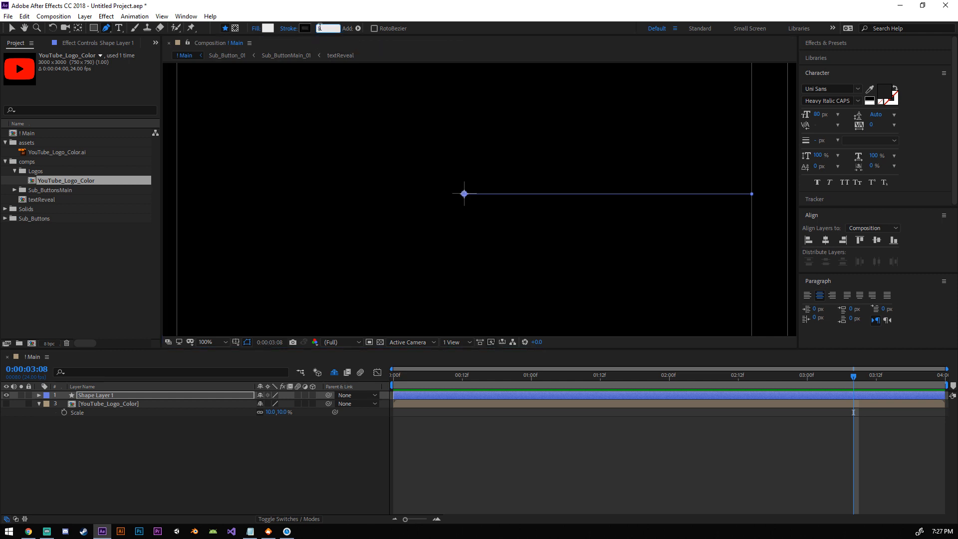
key(Return)
click(254, 29)
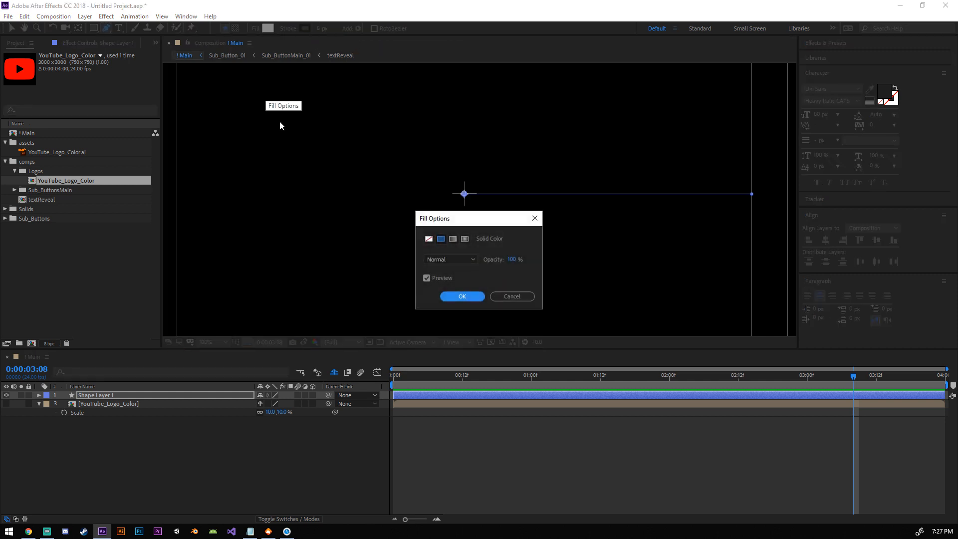
click(429, 239)
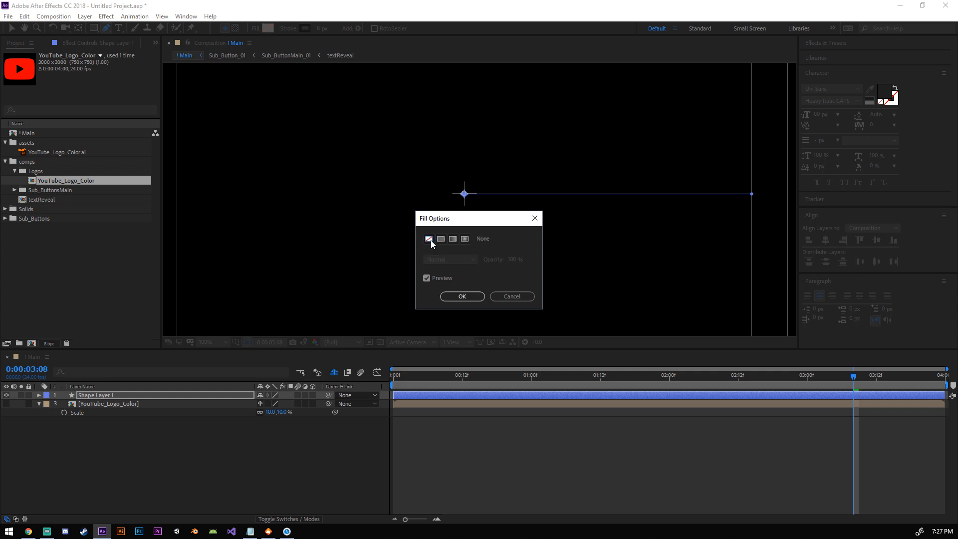
click(462, 296)
Step: Set the line's stroke color to a light gray with 0% saturation and 90% brightness
click(306, 29)
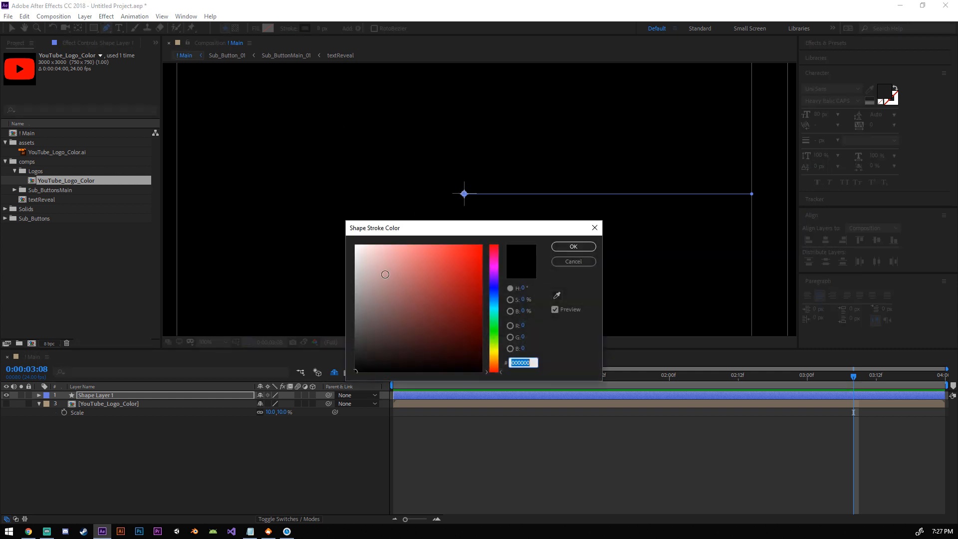
click(356, 255)
click(525, 312)
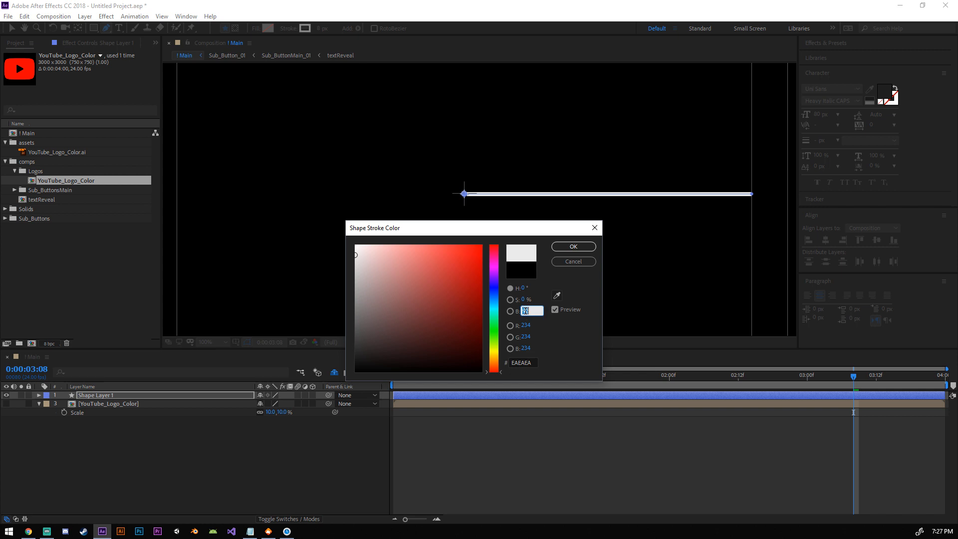
text(90)
click(567, 247)
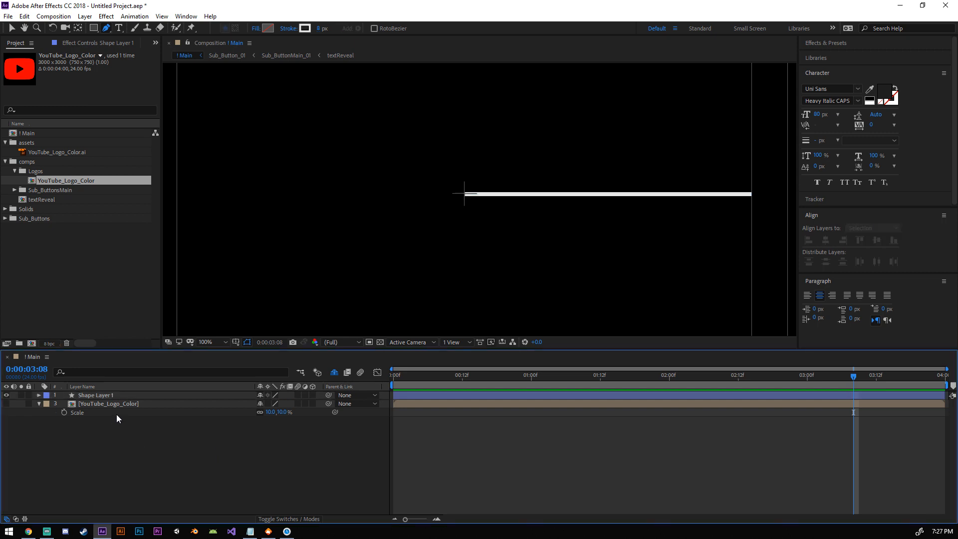
Step: Rename the new shape layer to DividerLine
click(117, 398)
key(Return)
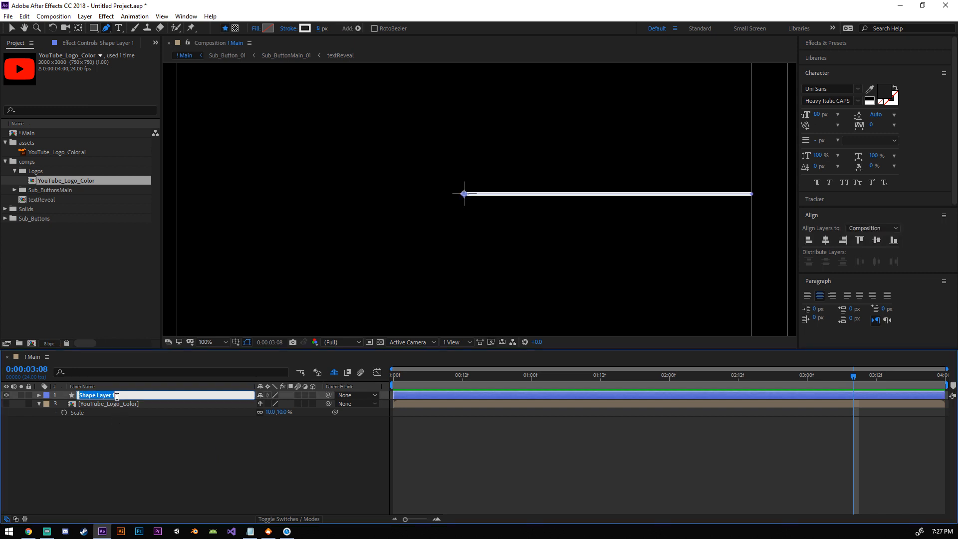
text(Dive)
key(BackSpace)
text(iderLine)
key(Return)
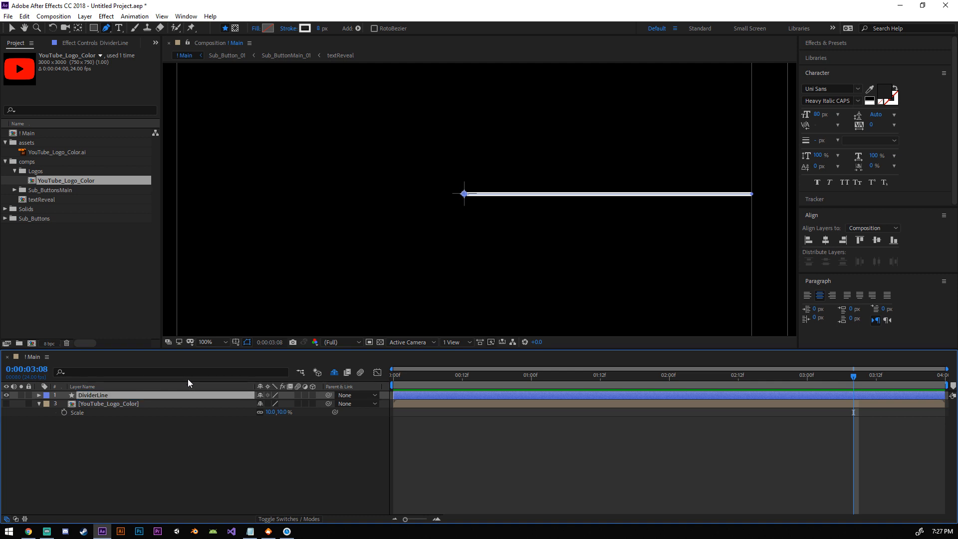
Step: Move the DividerLine layer's anchor point to about the middle of the line, level with the stroke
click(224, 342)
click(241, 166)
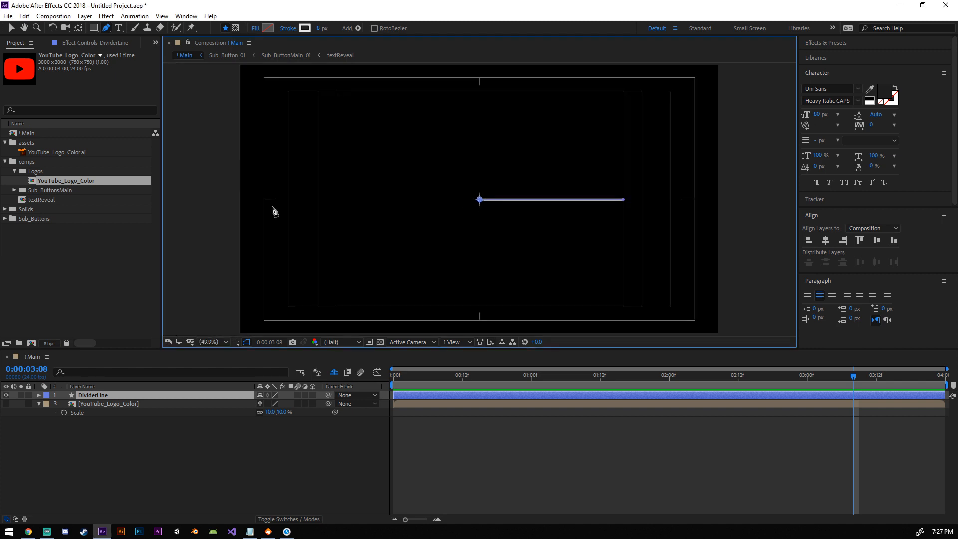
click(103, 394)
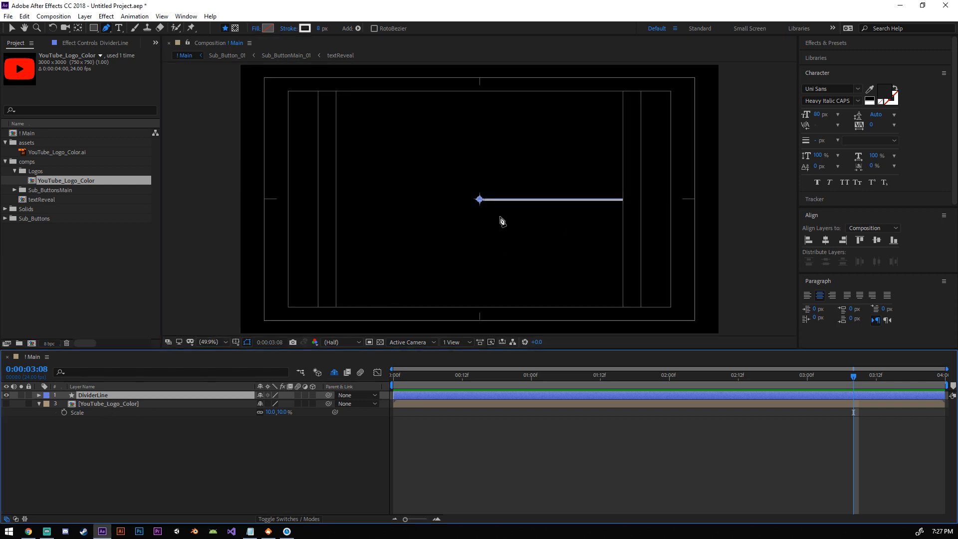
key(y)
drag(479, 199, 554, 202)
scroll(554, 201, up, 5)
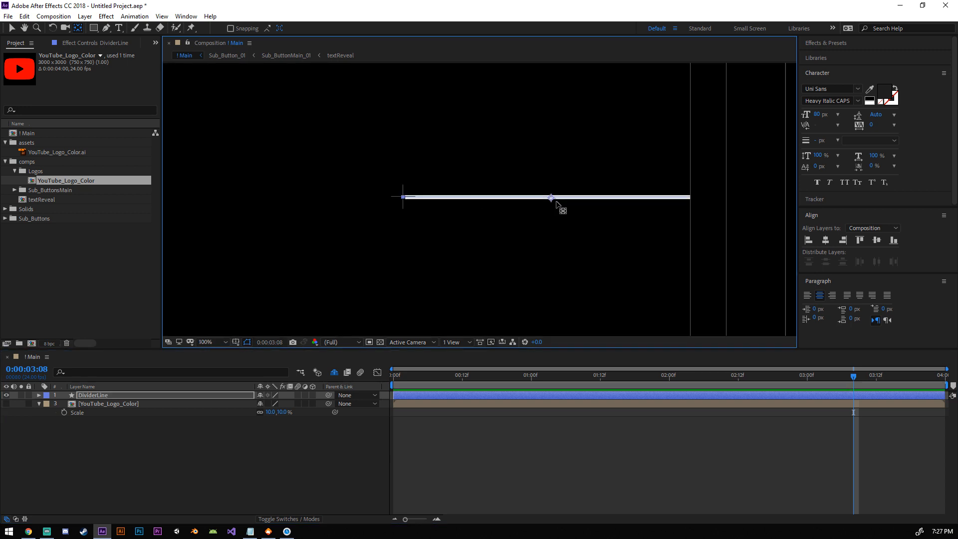
drag(535, 188, 535, 188)
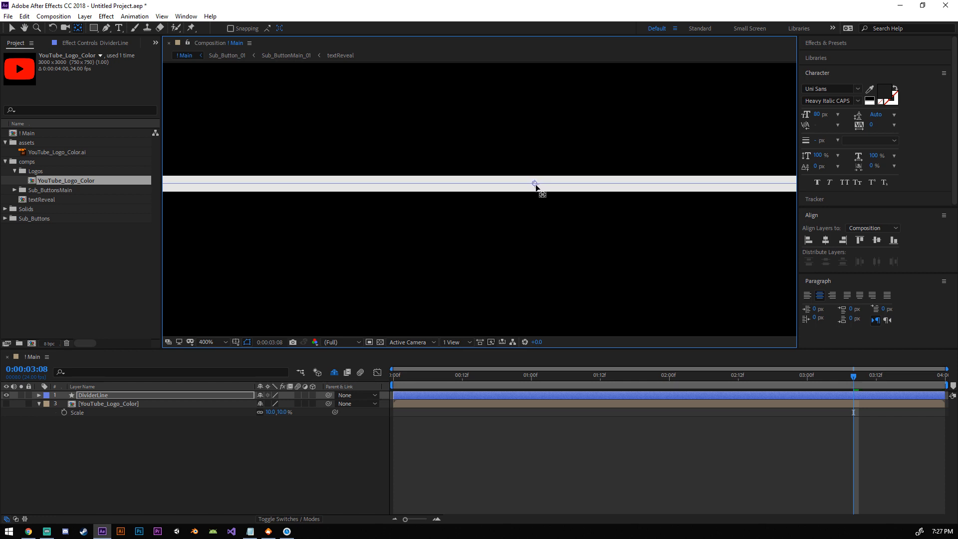
scroll(528, 231, down, 4)
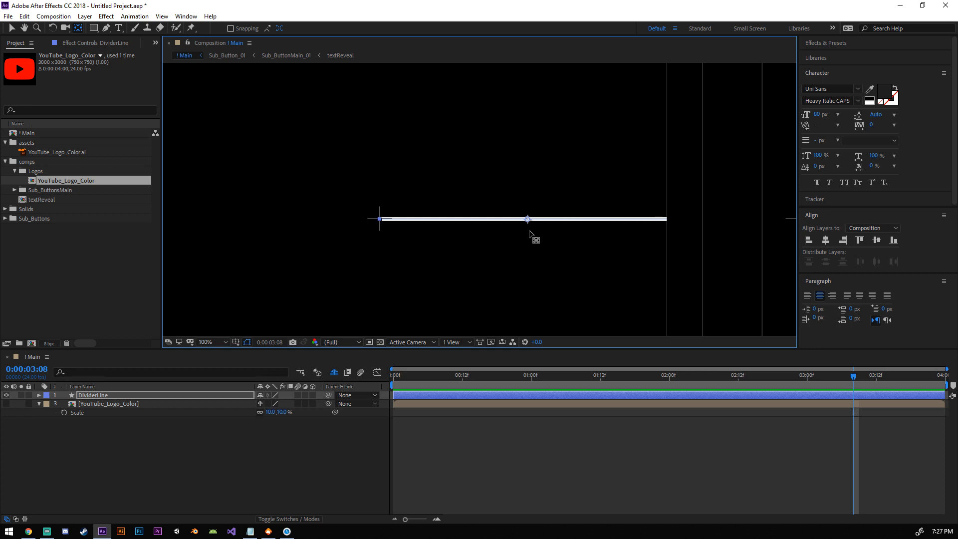
Step: Try to align the DividerLine layer to the composition's horizontal and vertical center
click(111, 394)
scroll(524, 243, down, 1)
click(824, 241)
click(876, 244)
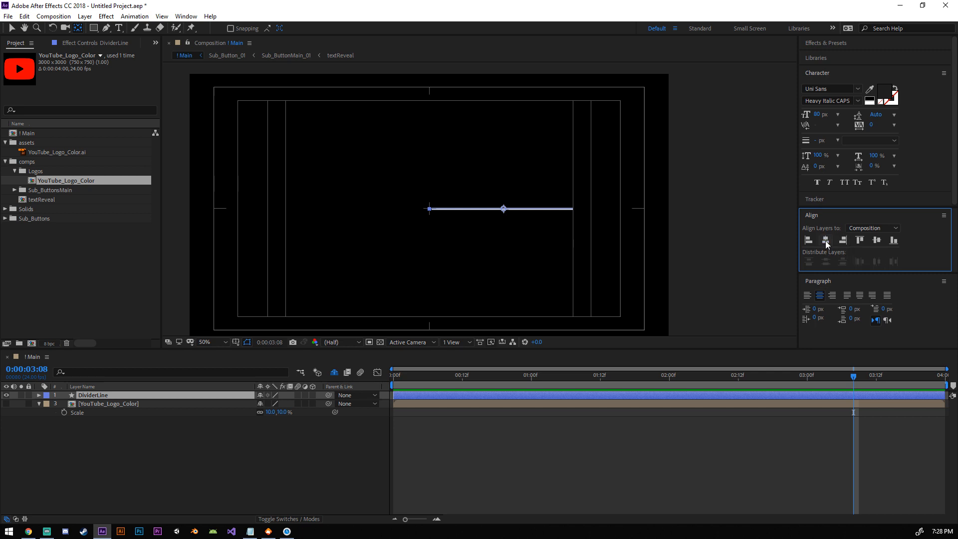
click(152, 434)
click(133, 394)
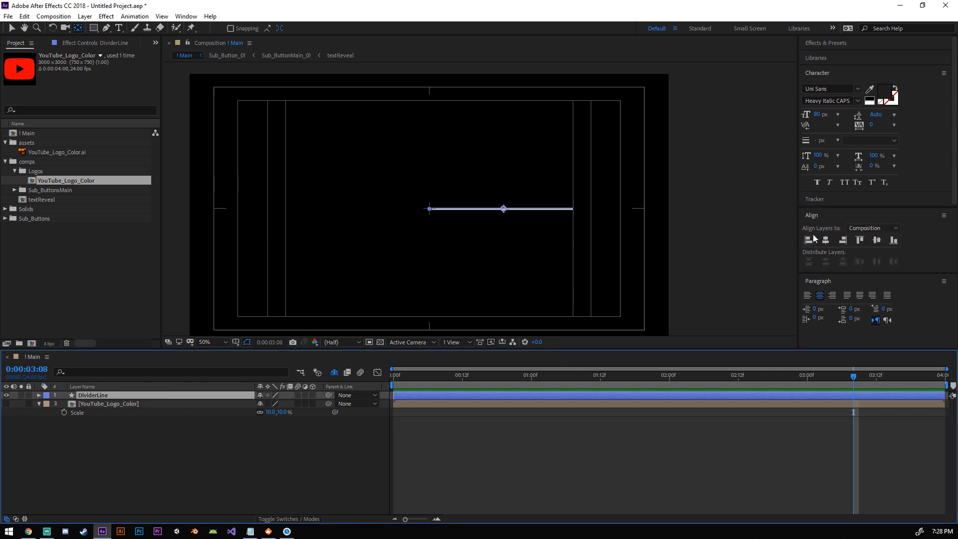
click(11, 28)
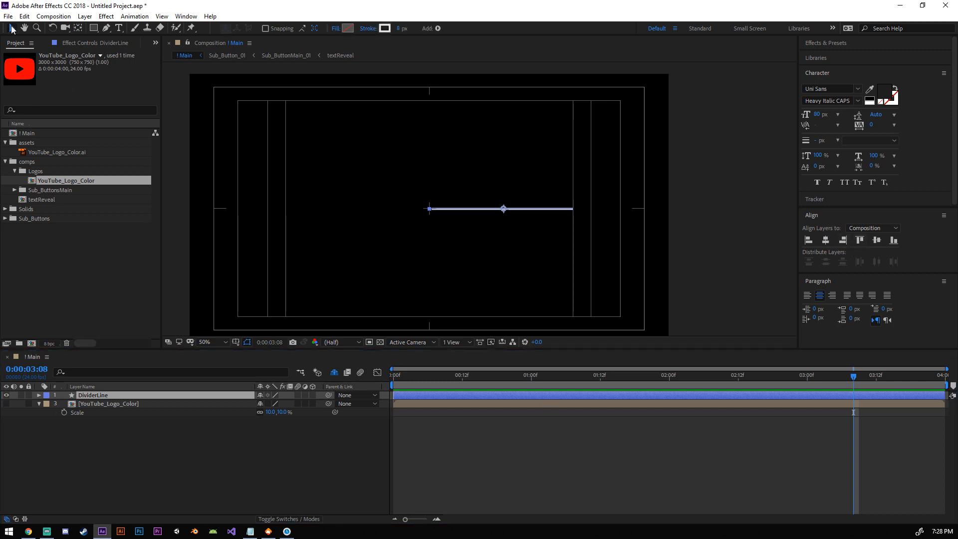
click(834, 243)
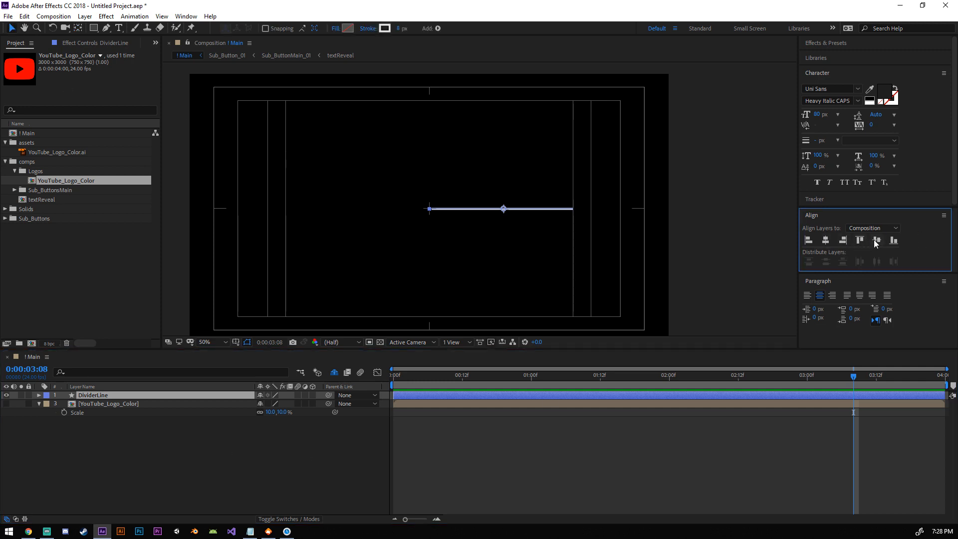
Step: Set the DividerLine layer's position to 960, 540
click(113, 394)
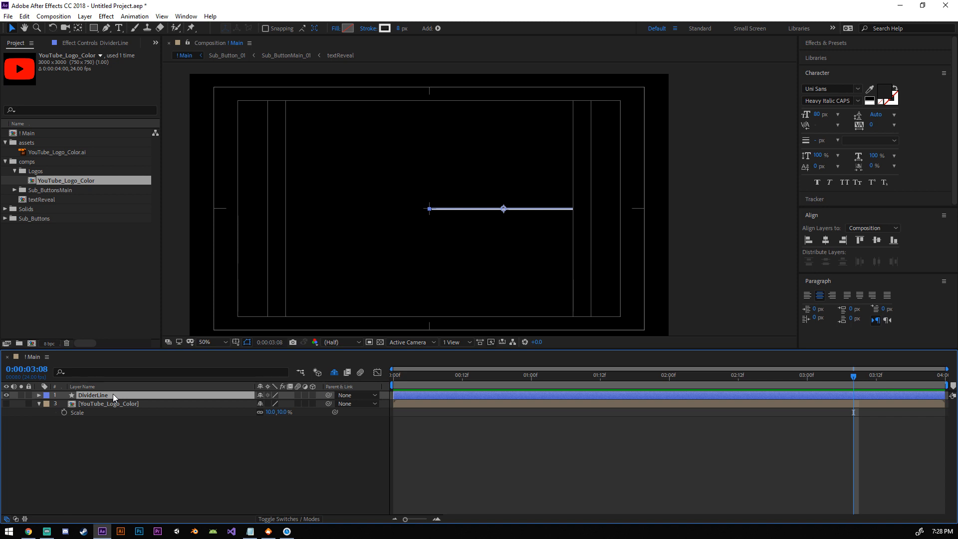
key(p)
click(271, 404)
text(960)
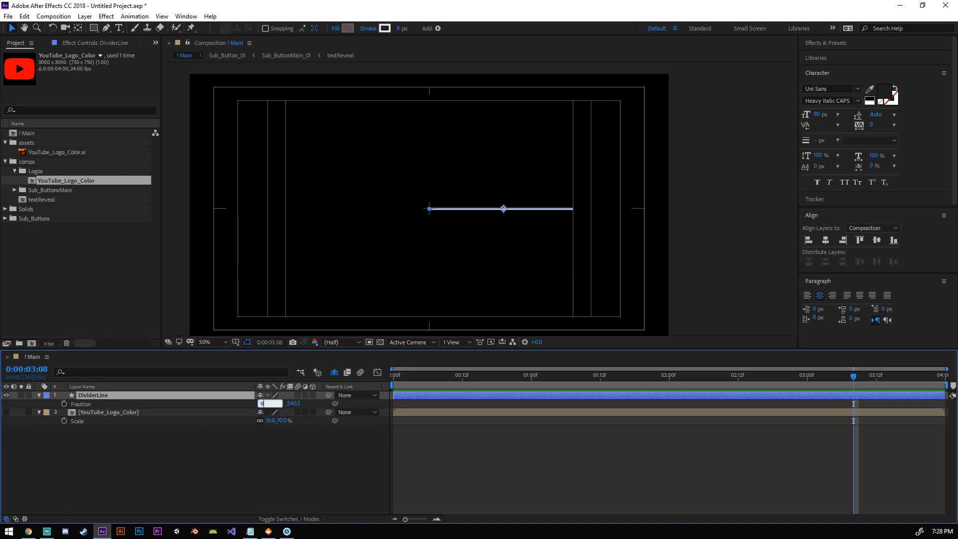
key(Return)
click(280, 402)
text(540)
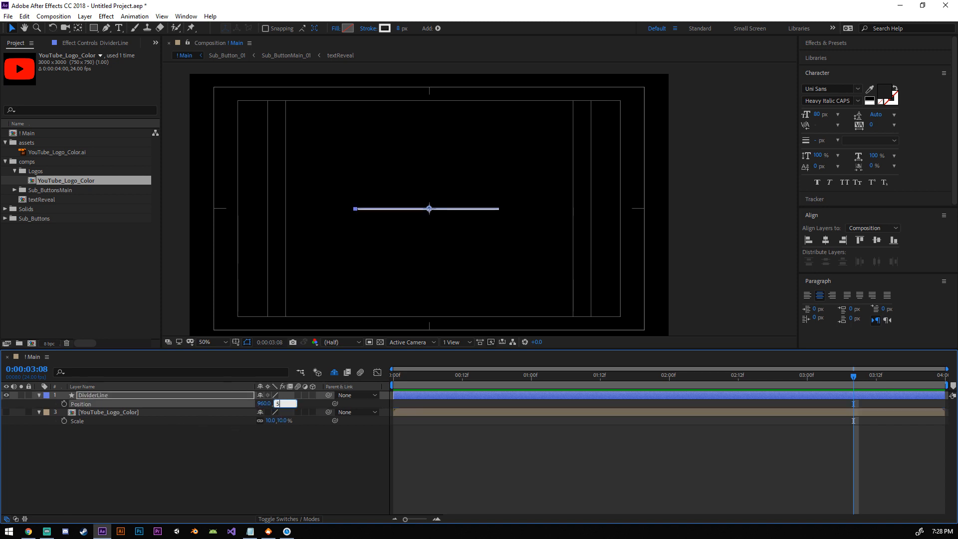
key(Return)
click(298, 493)
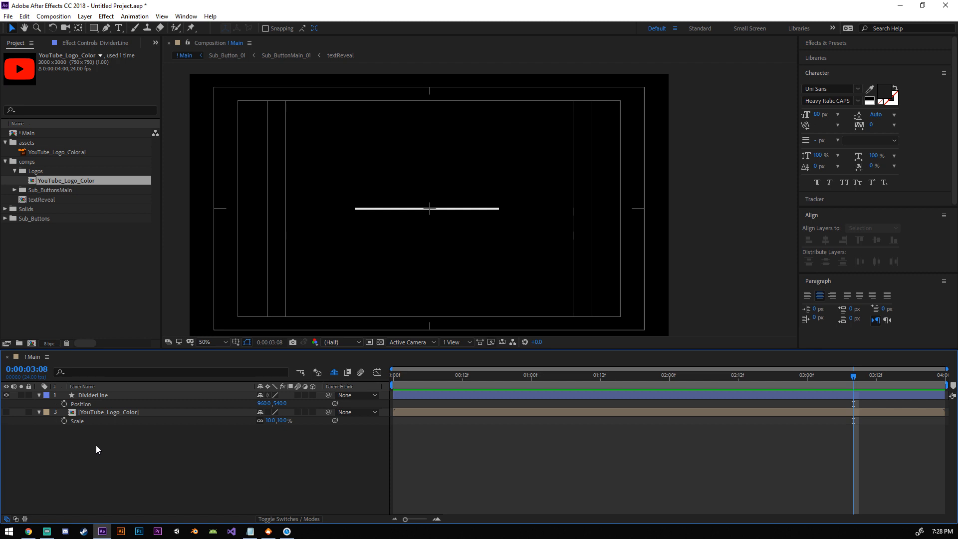
Step: Try rotating the DividerLine layer to 45° and to -45°
click(94, 396)
key(r)
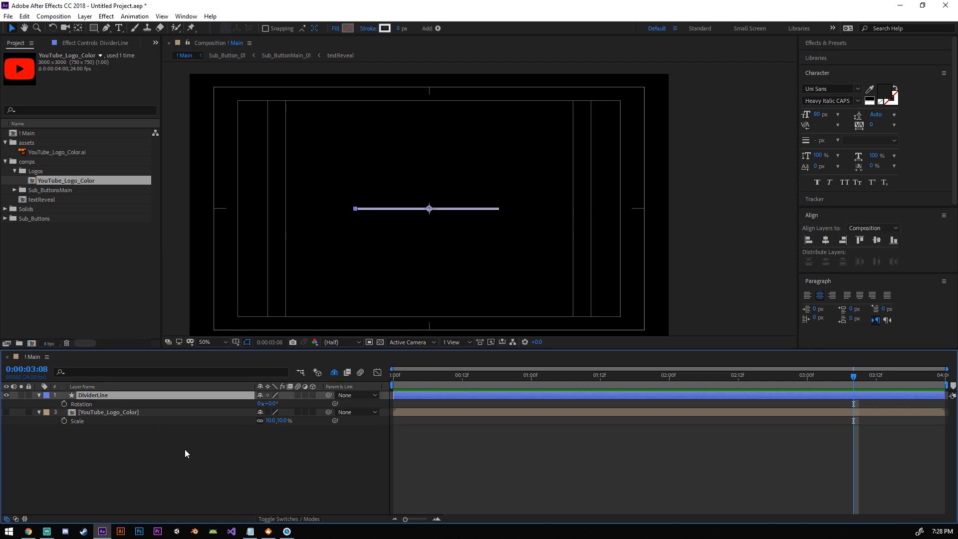
click(273, 420)
click(278, 403)
text(45)
key(Return)
click(275, 404)
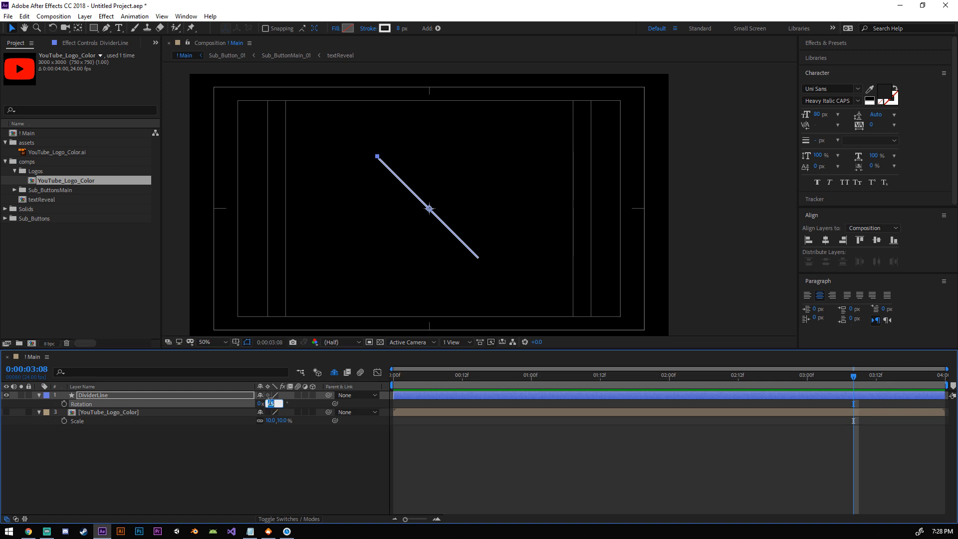
text(-45)
key(Return)
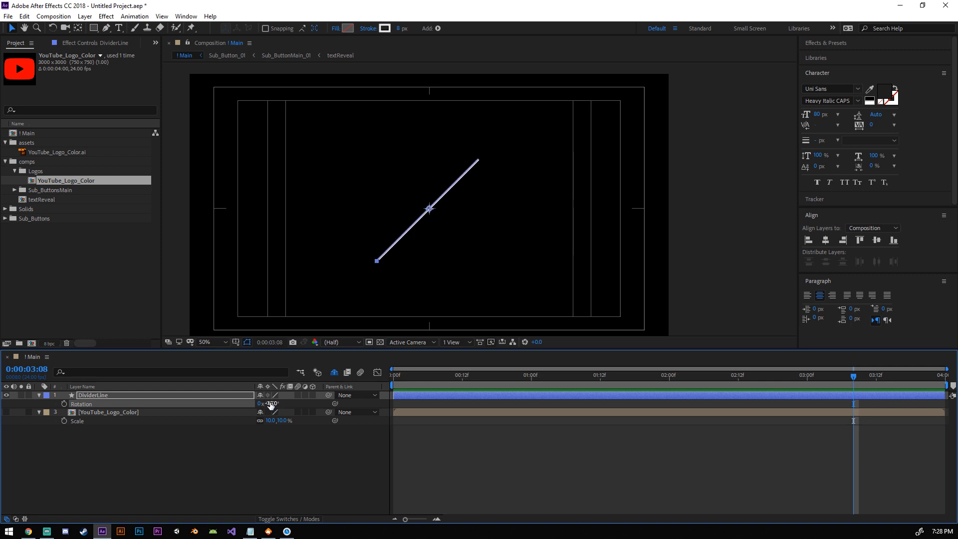
Step: Set the DividerLine layer's rotation to -60°
drag(274, 407, 267, 407)
click(272, 403)
text(-60)
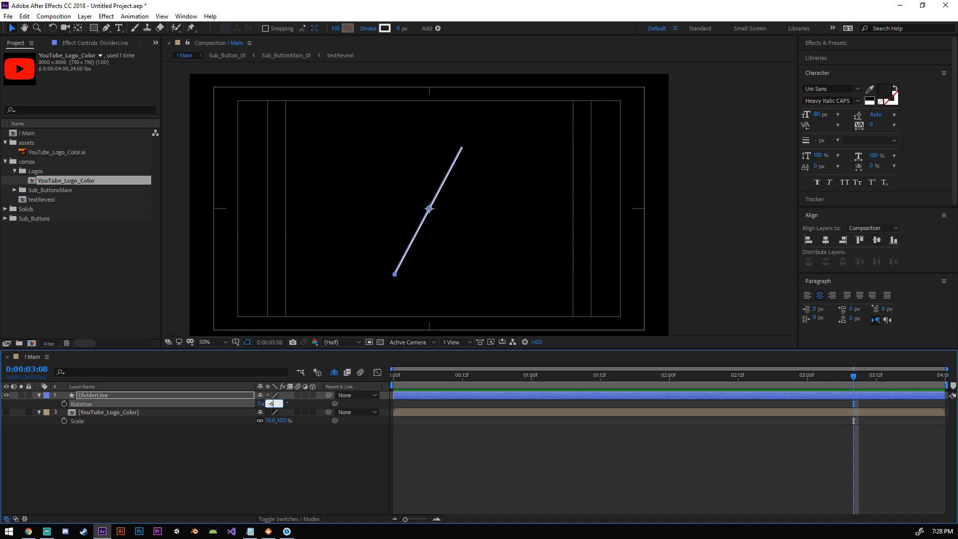
key(Return)
click(295, 429)
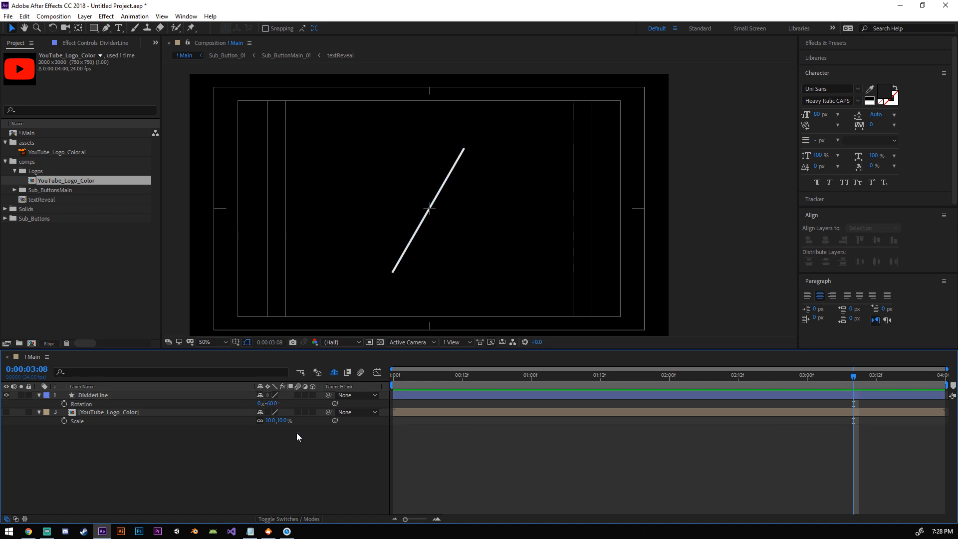
Step: Add Trim Paths to the DividerLine layer's contents and test its End value, leaving it at 100%
click(38, 395)
click(38, 395)
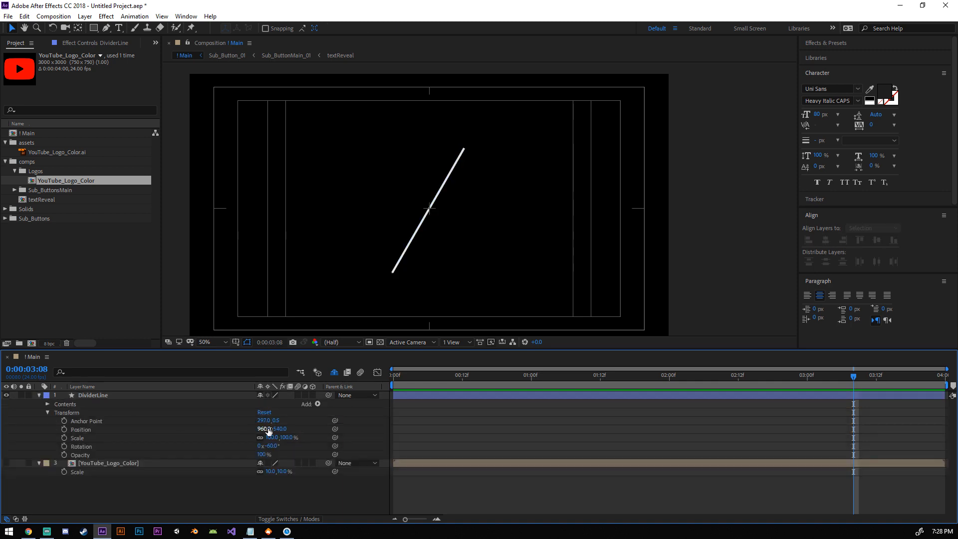
click(48, 412)
click(317, 405)
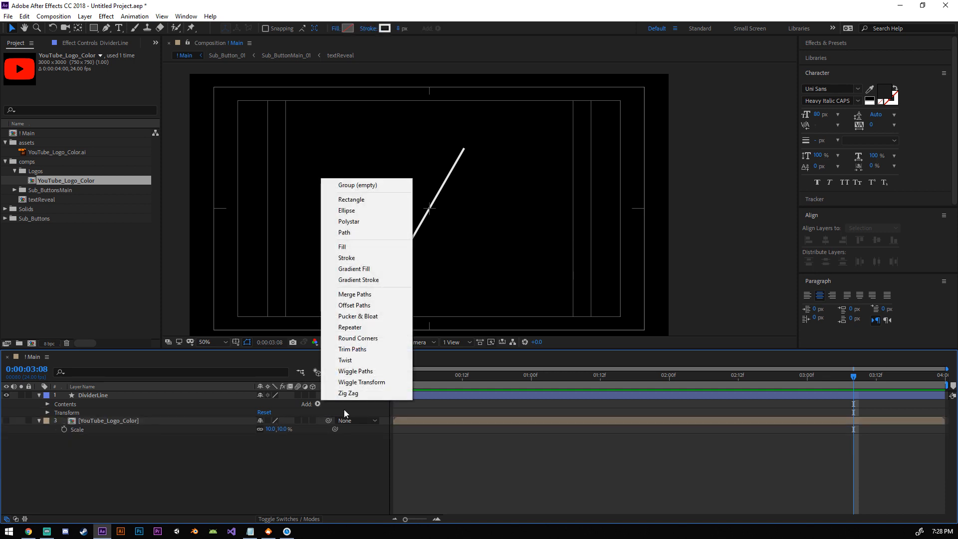
click(379, 349)
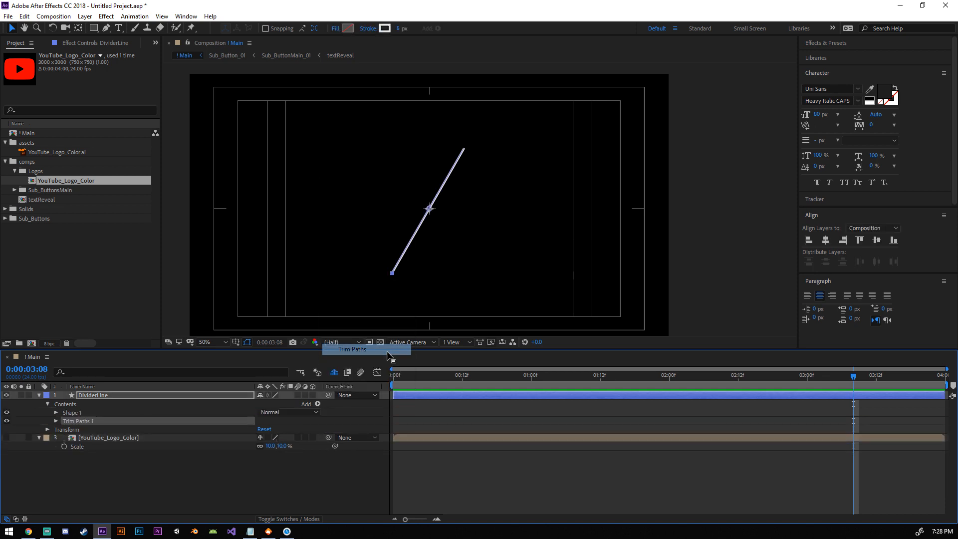
click(54, 420)
mouse_move(265, 438)
mouse_down()
mouse_move(201, 441)
mouse_move(304, 439)
mouse_up()
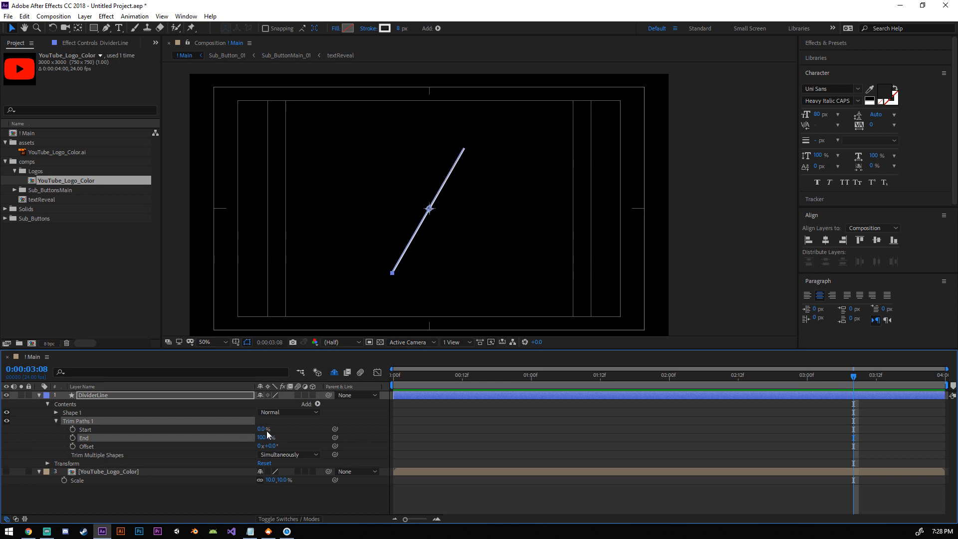
Step: Set a Trim Paths Start keyframe of 100% at 0:00:00:00 on the DividerLine layer
click(439, 377)
drag(439, 378, 352, 377)
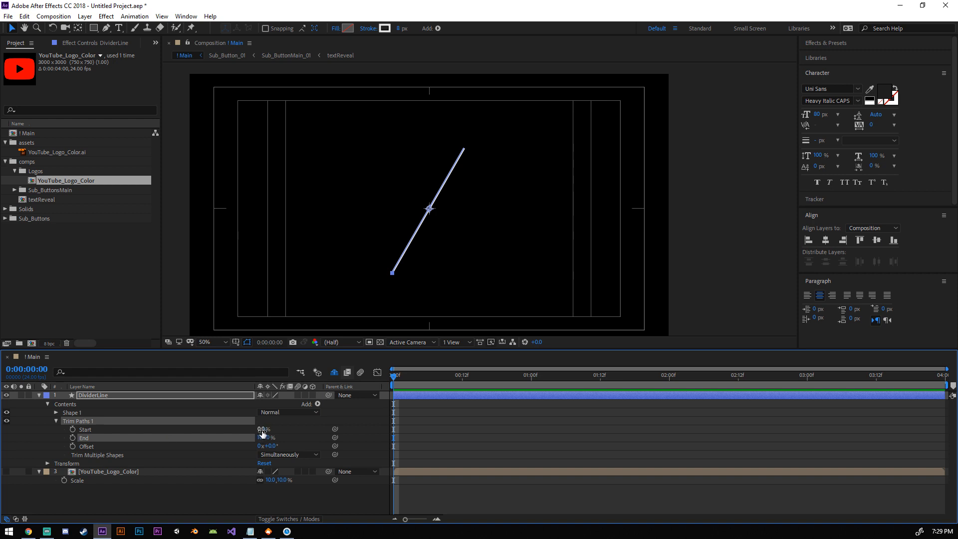
drag(260, 429, 380, 432)
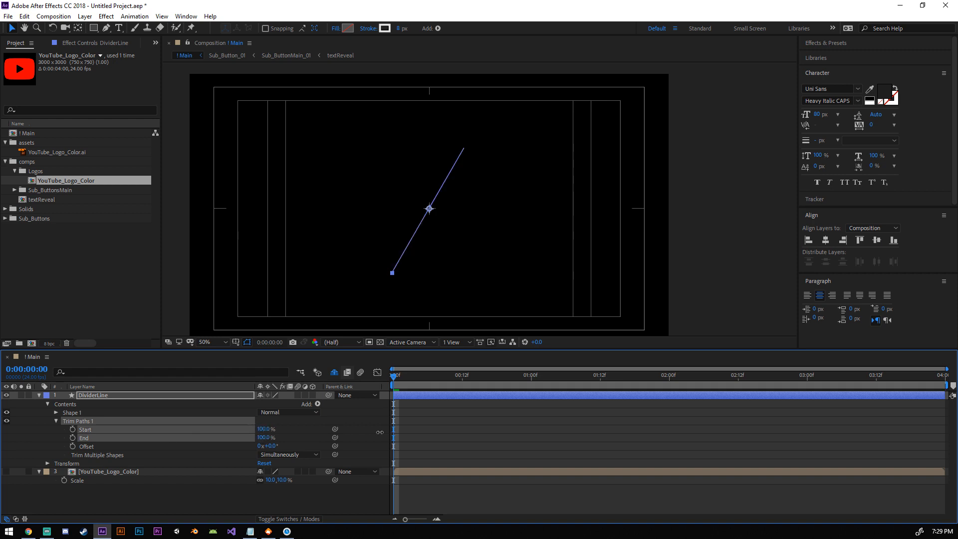
click(72, 429)
Step: Add a Trim Paths Start keyframe of 0% at 0:00:00:14
drag(408, 375, 477, 381)
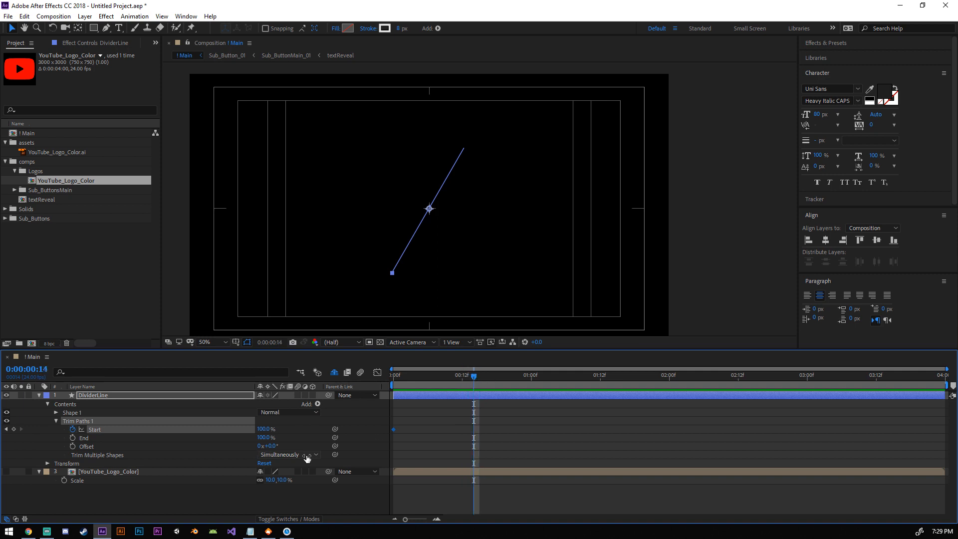
drag(474, 377, 462, 378)
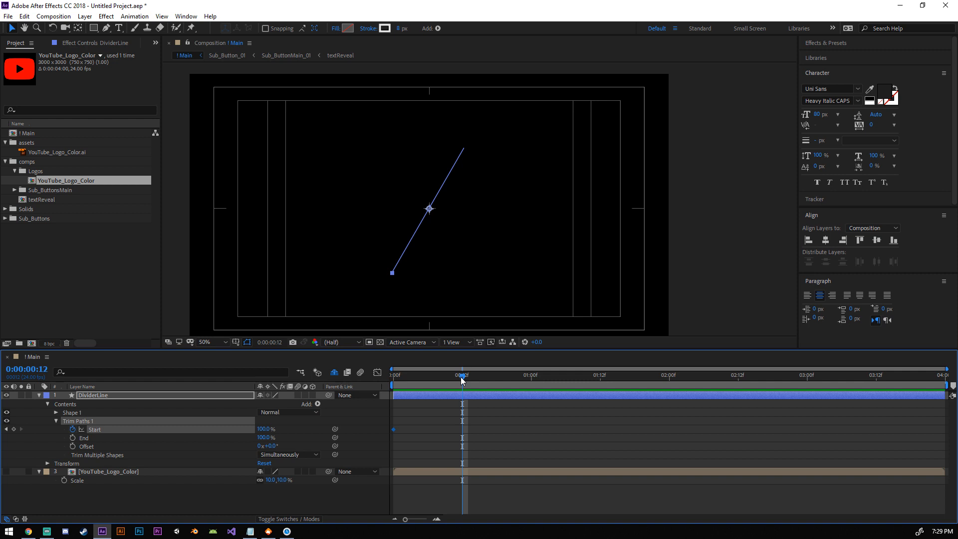
drag(459, 375, 474, 375)
click(265, 428)
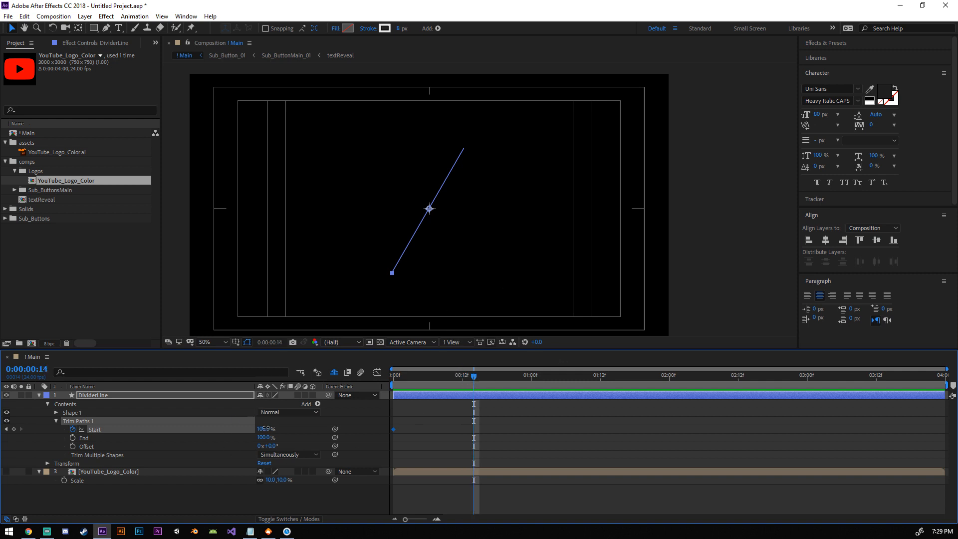
text(0)
key(Return)
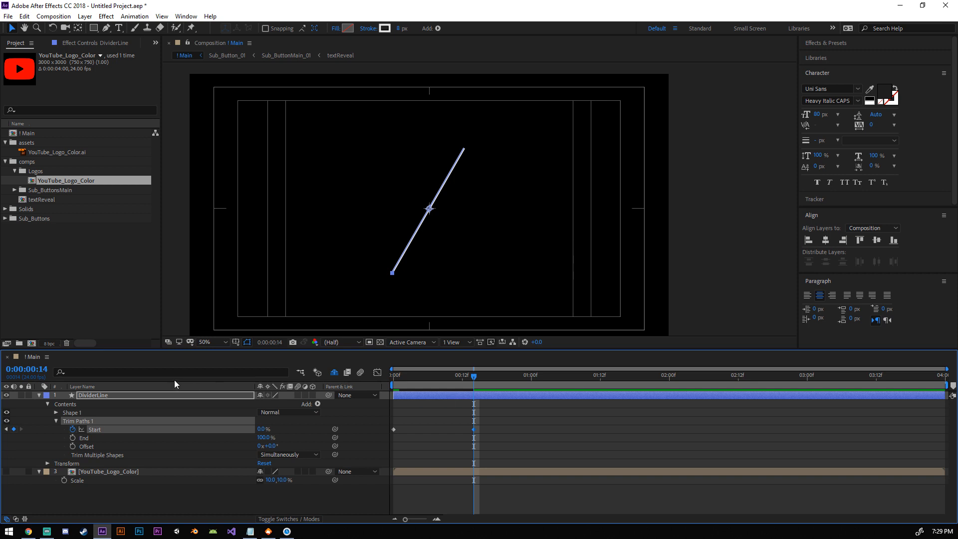
Step: Reveal the DividerLine layer's transform properties and set a Scale keyframe of 125% at 0:00:00:00
click(165, 394)
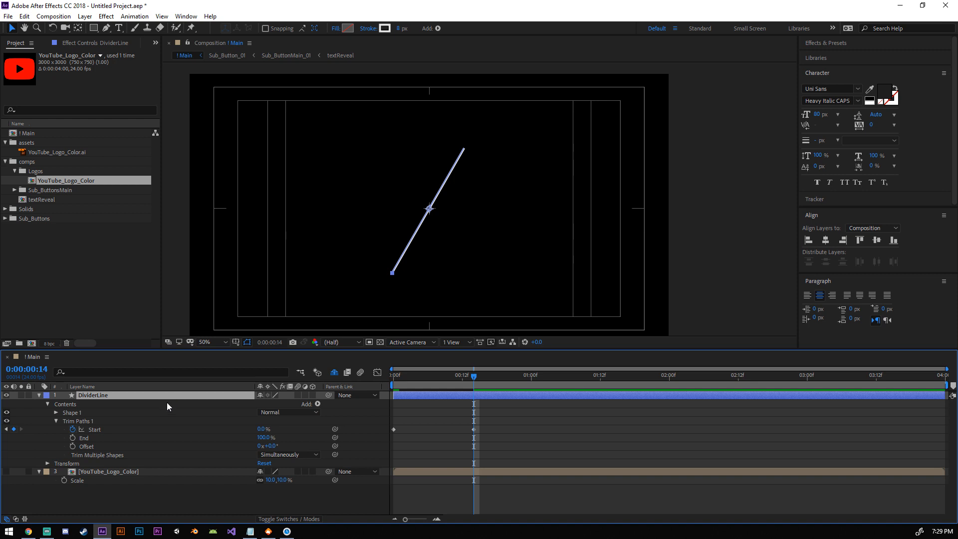
key(shift+p)
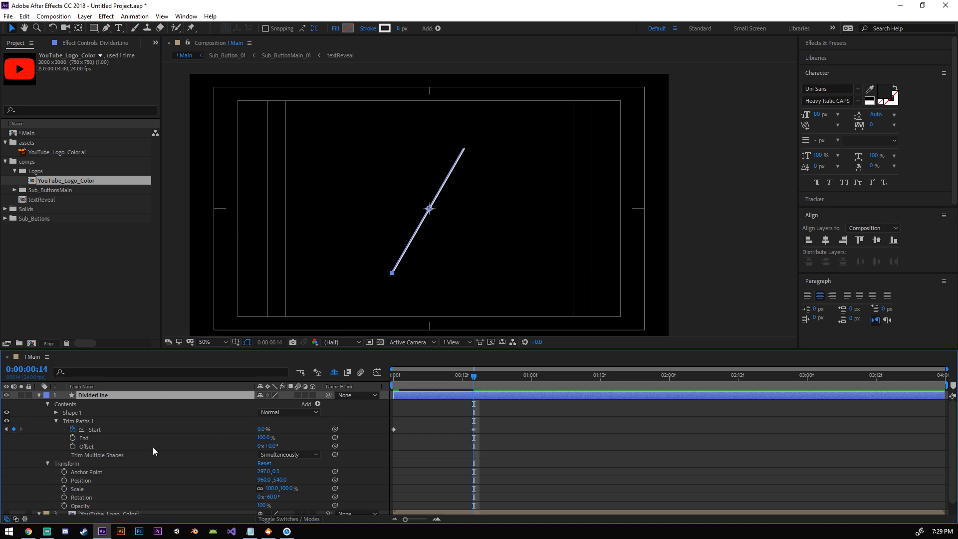
scroll(153, 450, down, 1)
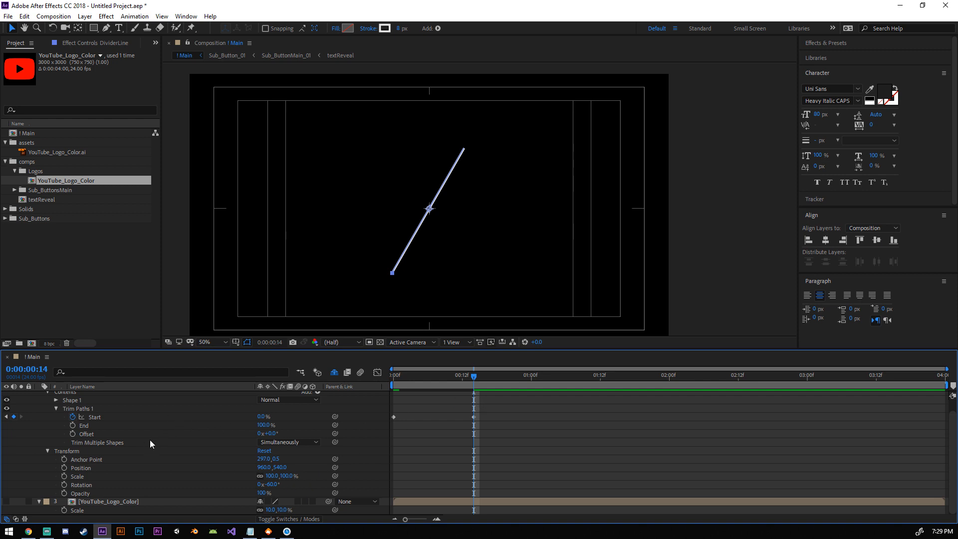
scroll(148, 438, up, 3)
scroll(167, 436, down, 3)
drag(477, 382, 391, 382)
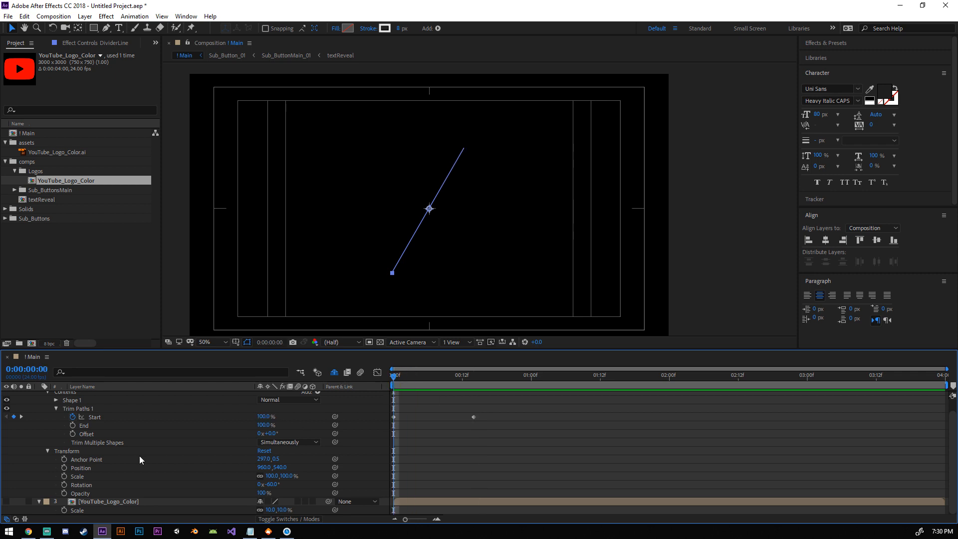
click(274, 477)
text(125)
key(Return)
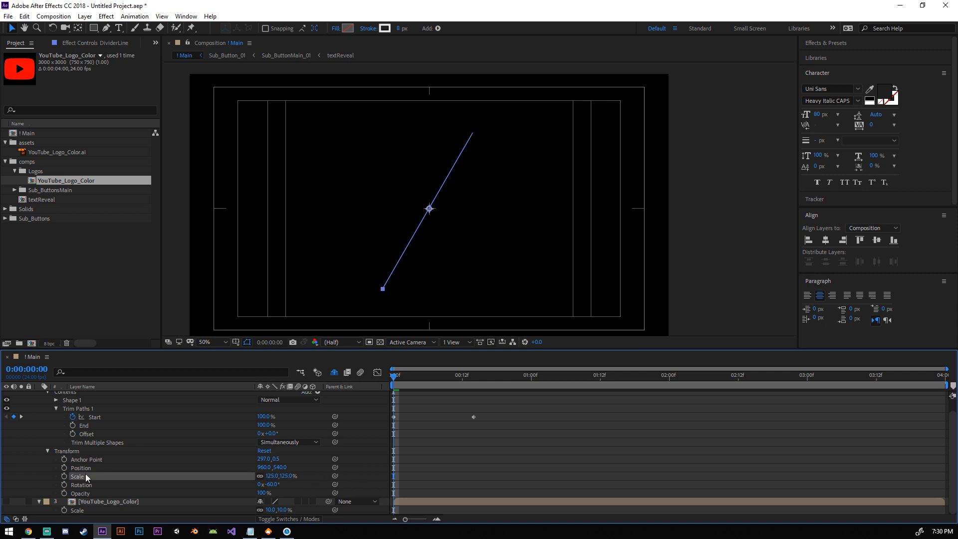
Step: Add a Scale keyframe of 90% at 0:00:00:10 on the DividerLine layer
drag(393, 379, 447, 382)
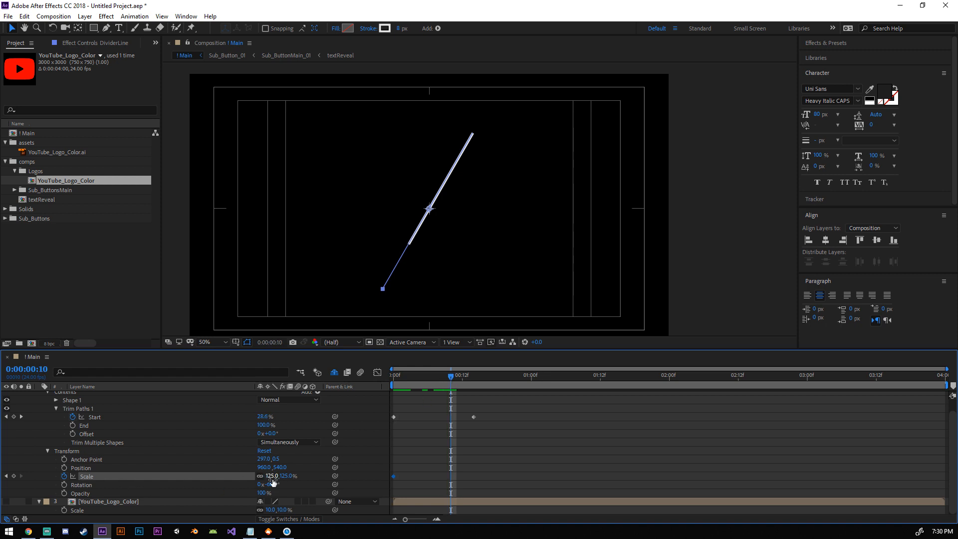
click(272, 476)
text(+0)
key(Return)
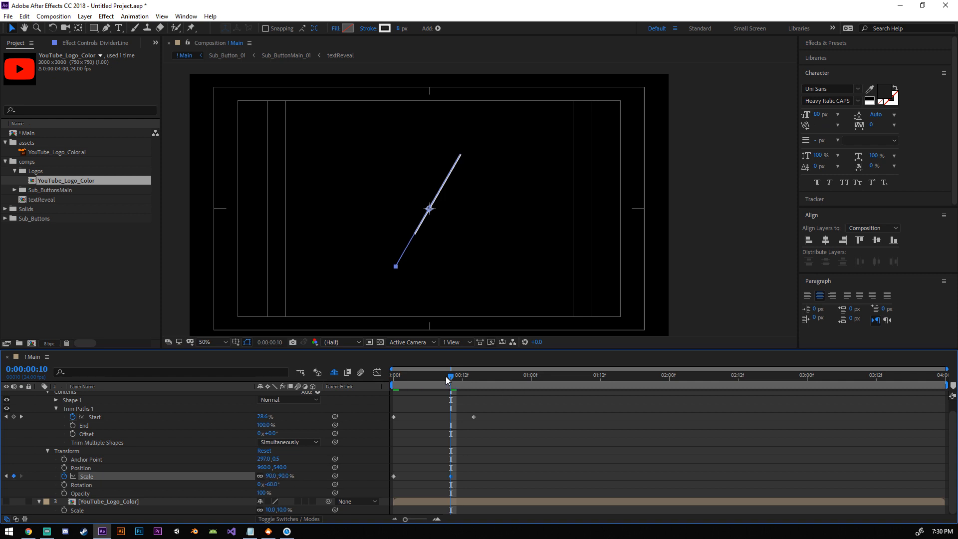
Step: Add a Scale keyframe of 100% at 0:00:00:14 on the DividerLine layer
drag(447, 380, 473, 380)
click(273, 475)
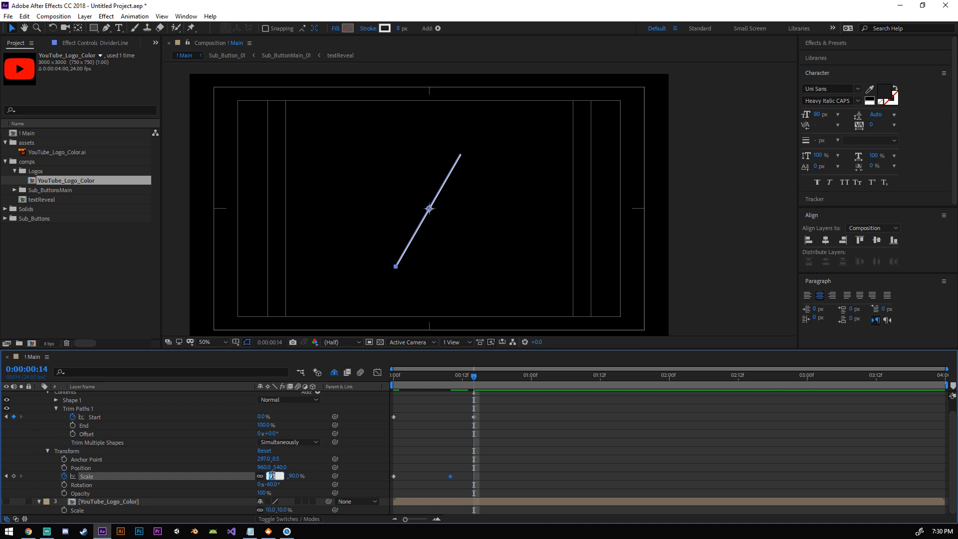
text(100)
key(Return)
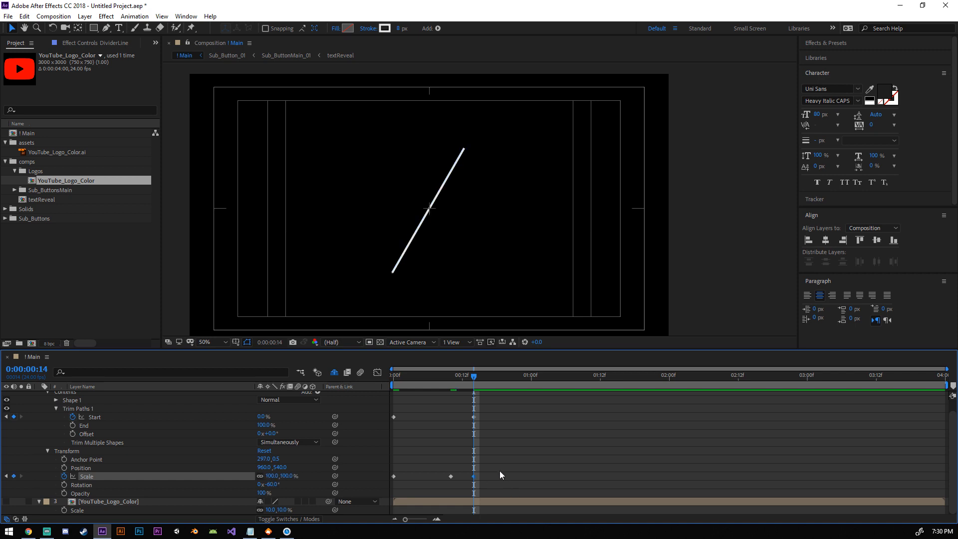
Step: Apply Easy Ease to all the DividerLine Scale keyframes and show their curve fitted in the Graph Editor
drag(499, 471, 384, 484)
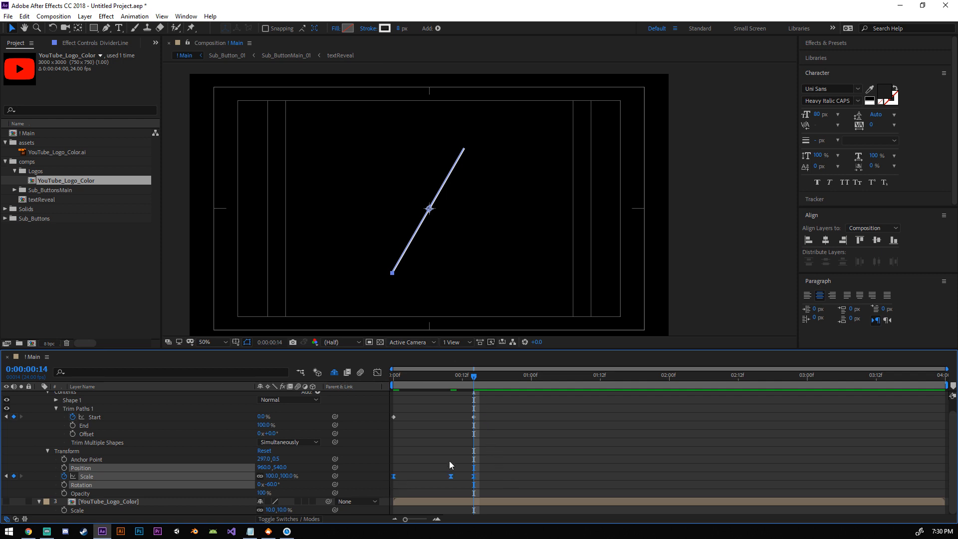
click(377, 372)
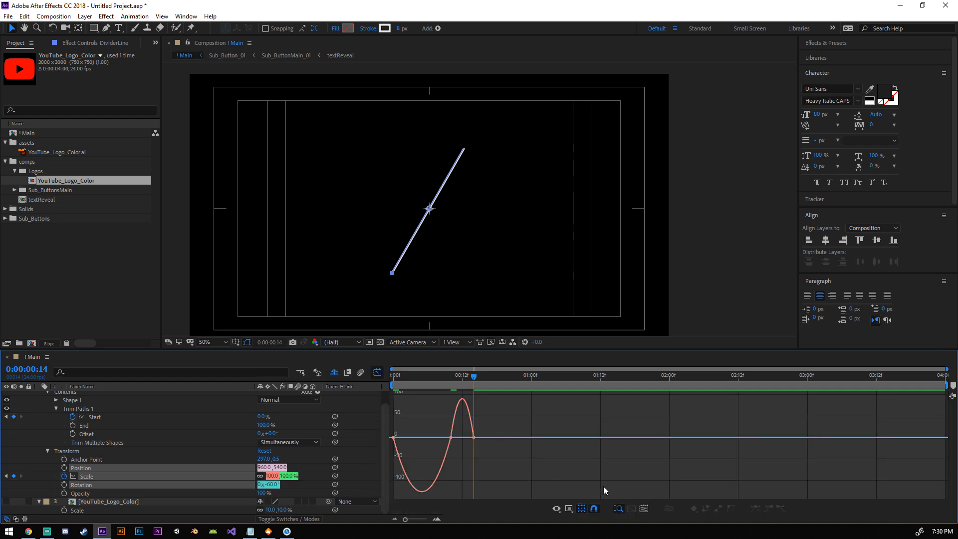
click(648, 508)
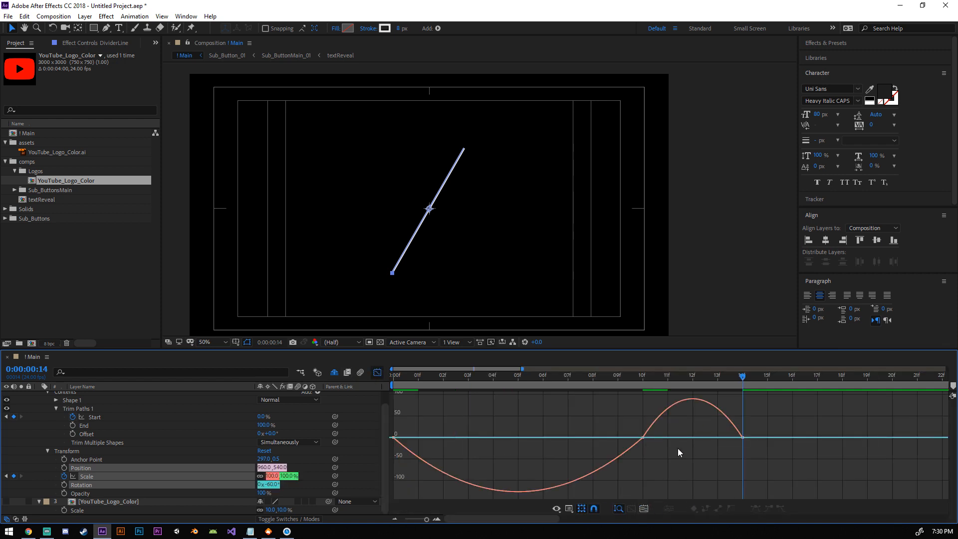
Step: Reshape the DividerLine Scale speed curve with long easing at the outer keyframes and short influence around the frame 10 keyframe
drag(679, 432, 640, 438)
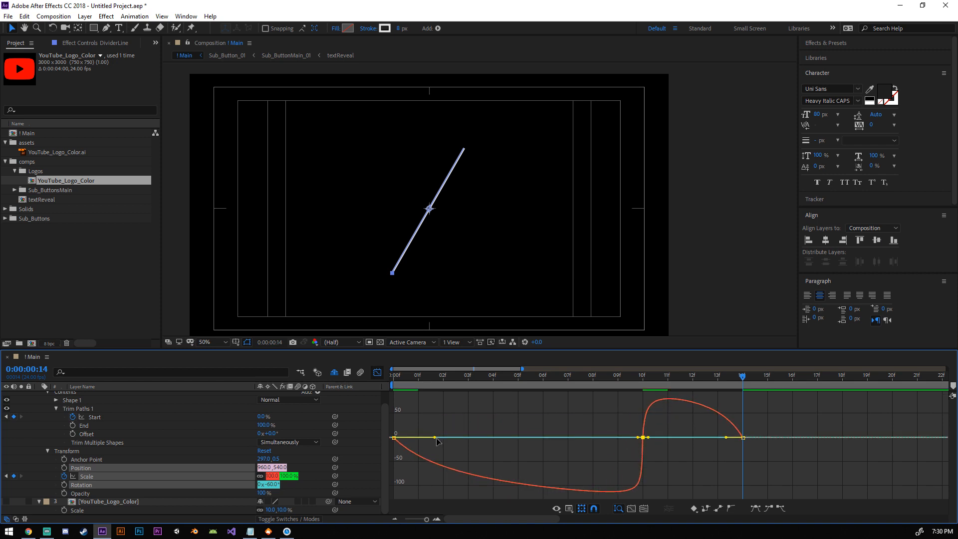
drag(434, 437, 594, 438)
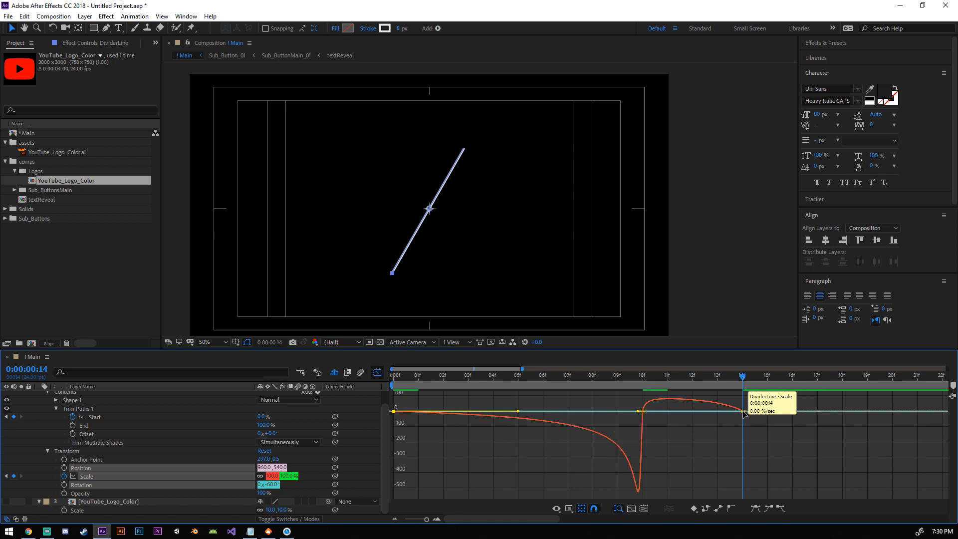
drag(745, 411, 692, 411)
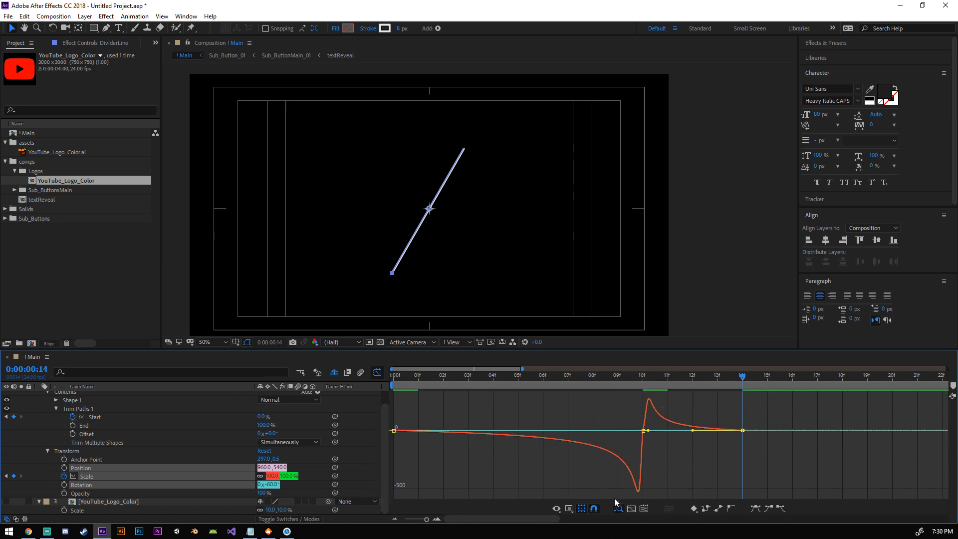
mouse_move(652, 412)
click(646, 430)
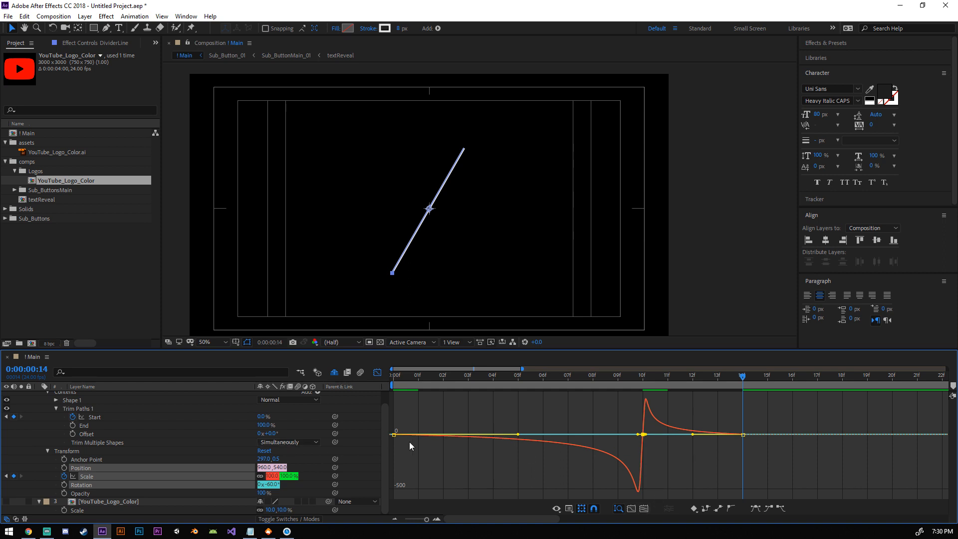
Step: Return to the keyframe view, show the full composition duration and preview the divider line animation
key(shift+F3)
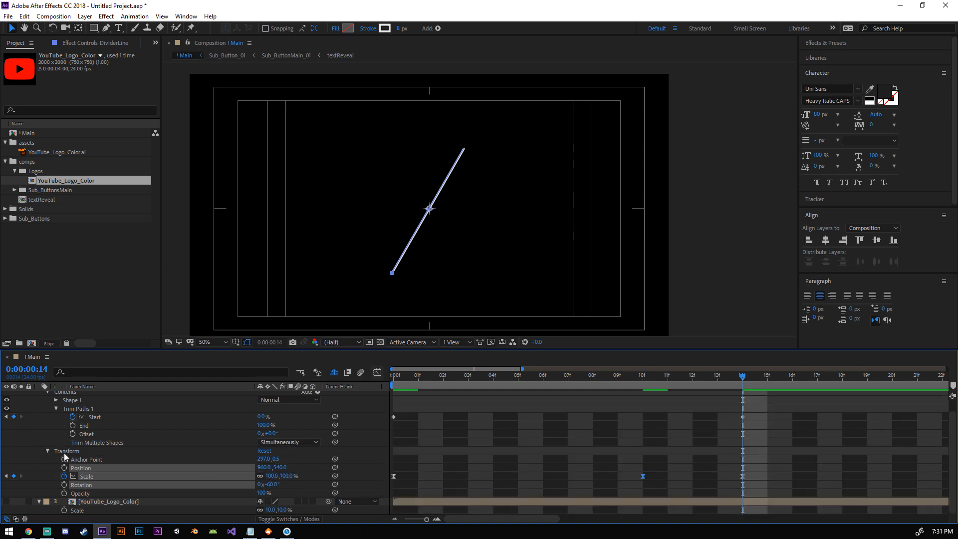
click(377, 371)
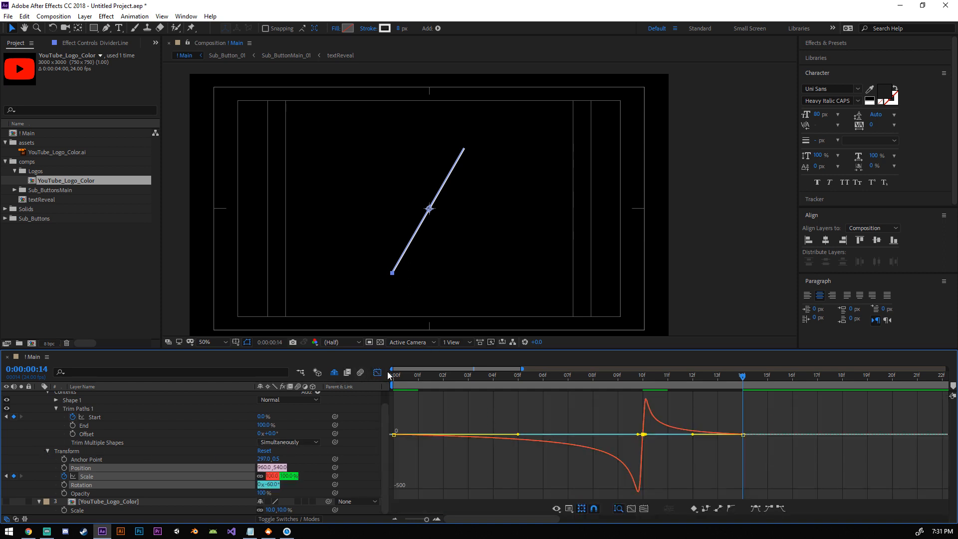
key(shift+F3)
key(semicolon)
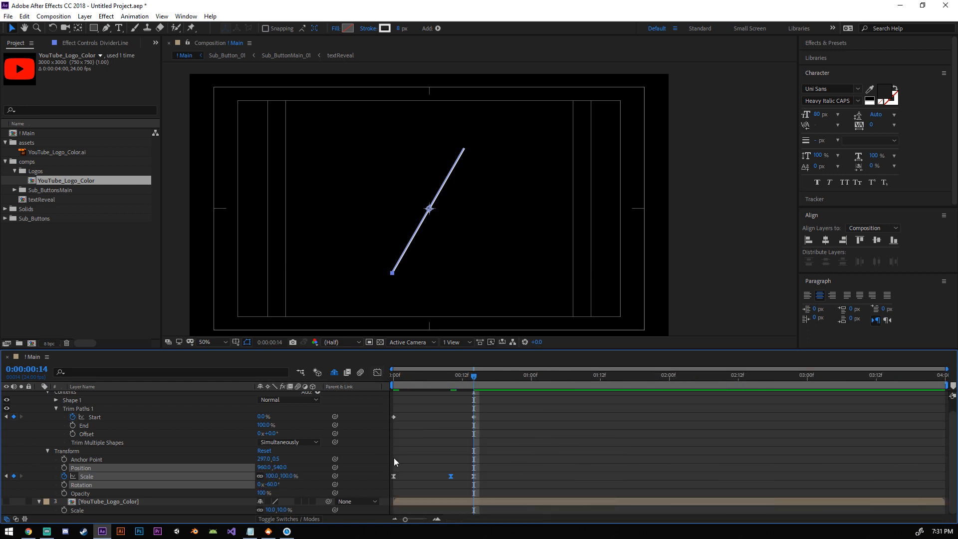
key(space)
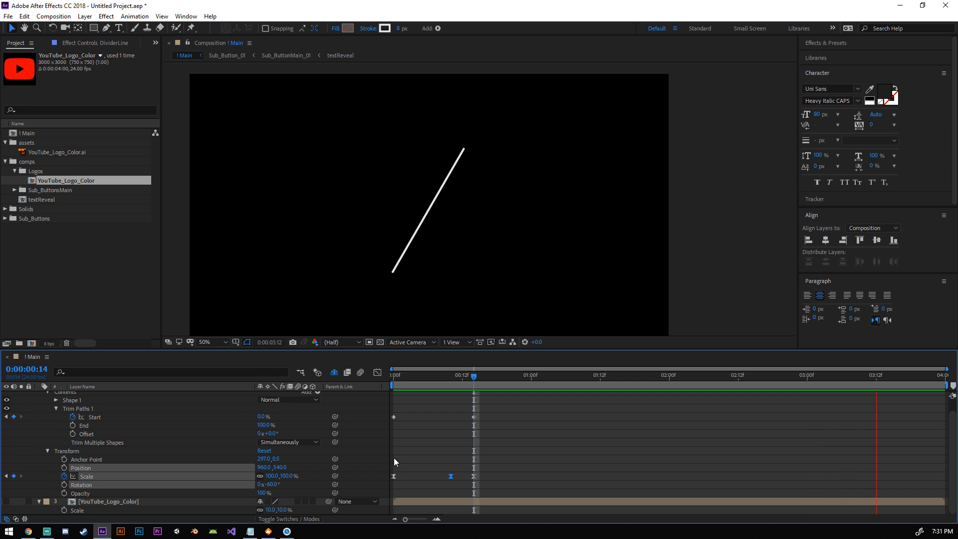
key(space)
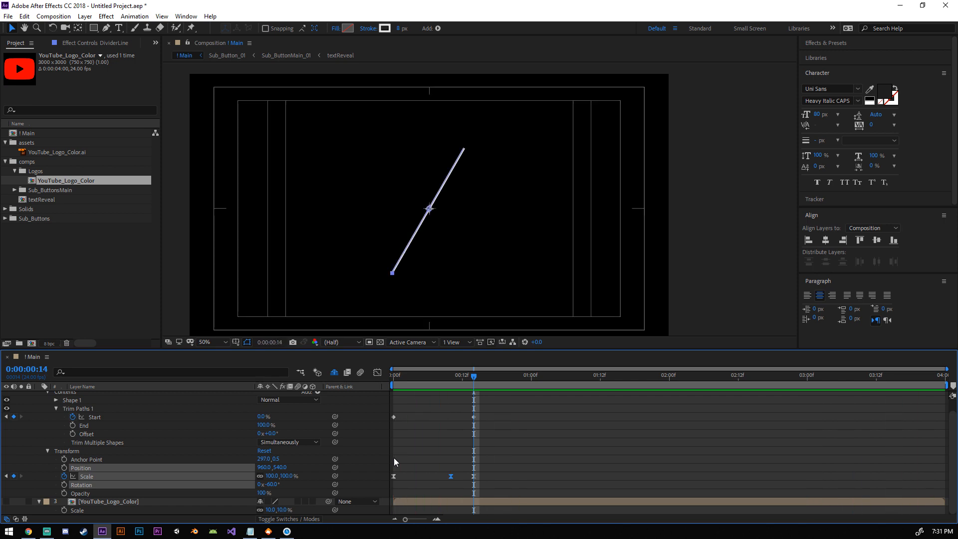
Step: Try delaying the first Trim Paths Start keyframe to 0:00:00:10 and preview the timing
drag(477, 410, 452, 425)
click(403, 417)
key(space)
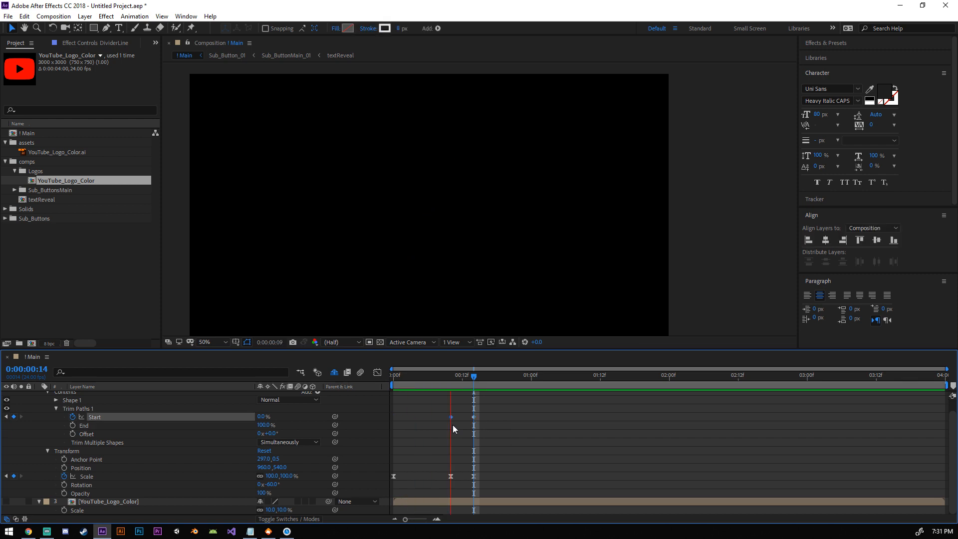
key(space)
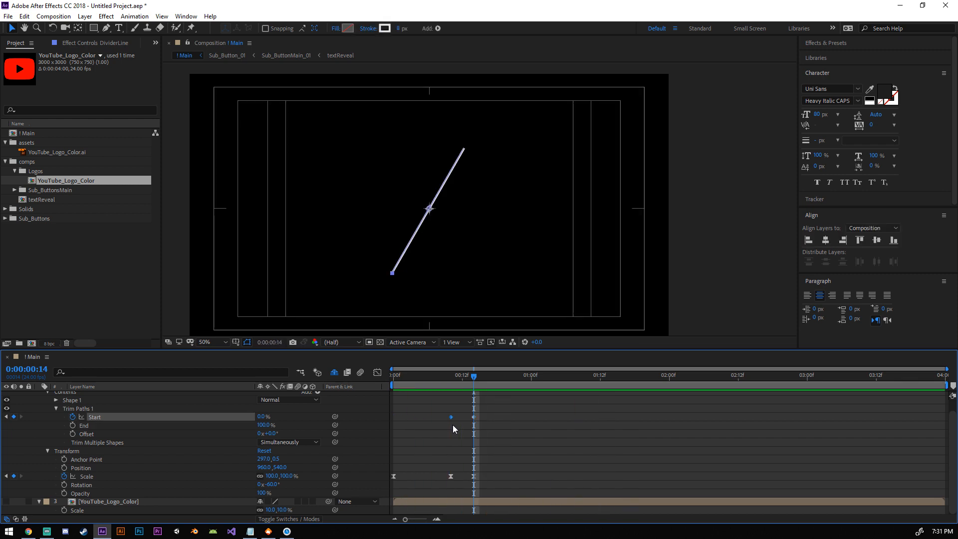
drag(450, 417, 391, 420)
Step: Apply Easy Ease to both Trim Paths Start keyframes, sharpen their speed curve to a narrow central peak, and preview it
drag(492, 408, 380, 423)
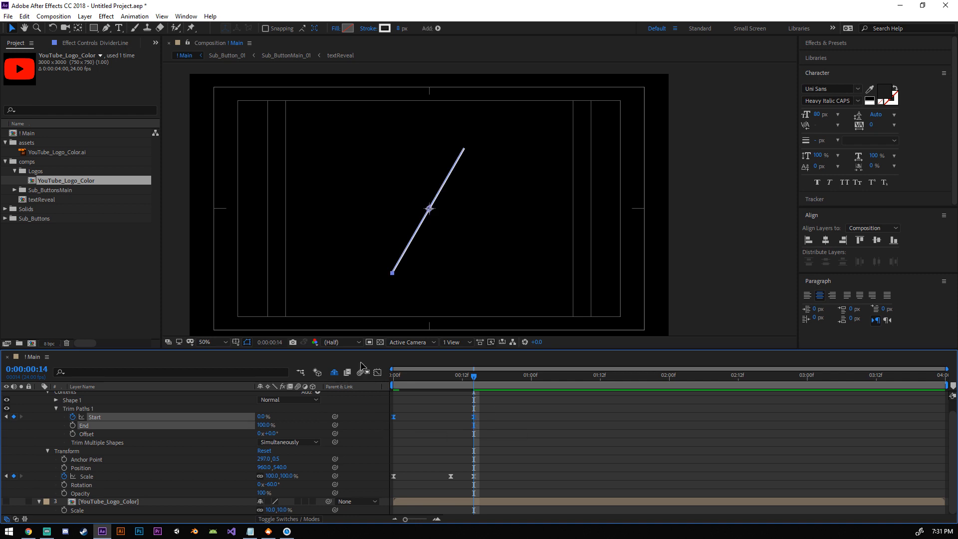
click(378, 372)
click(474, 399)
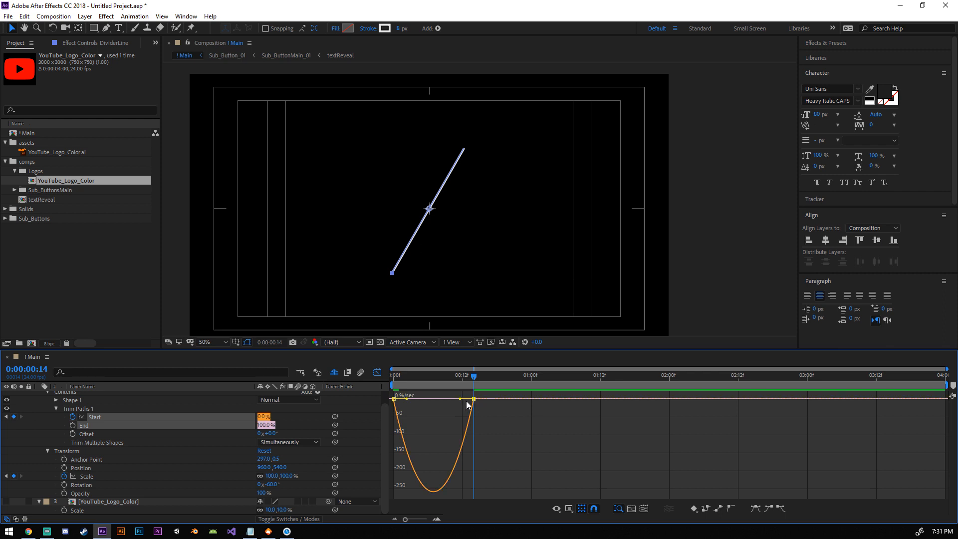
drag(460, 398, 428, 402)
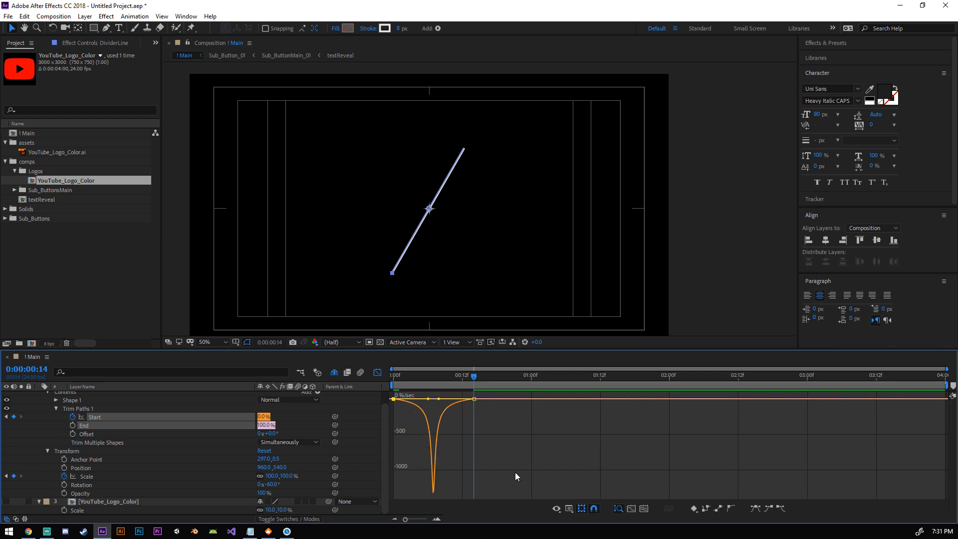
key(space)
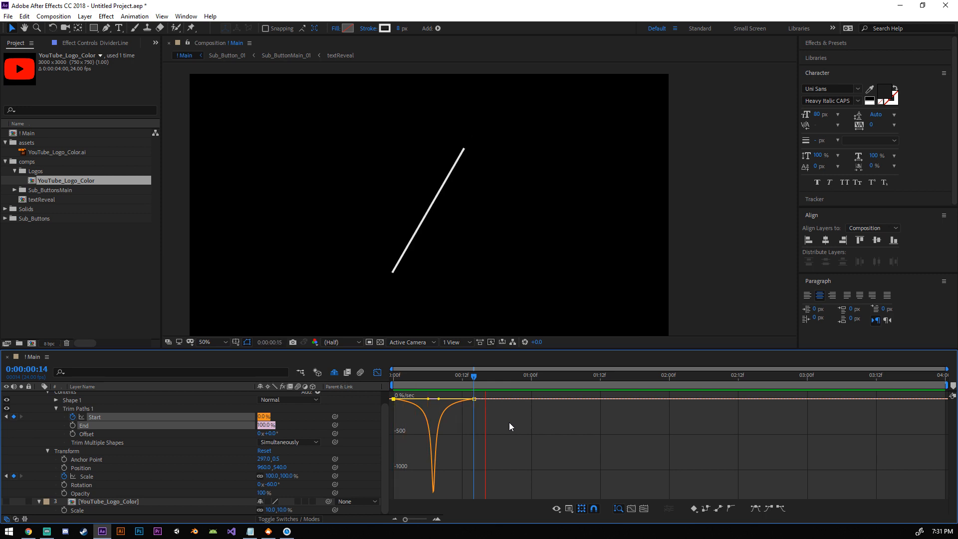
key(space)
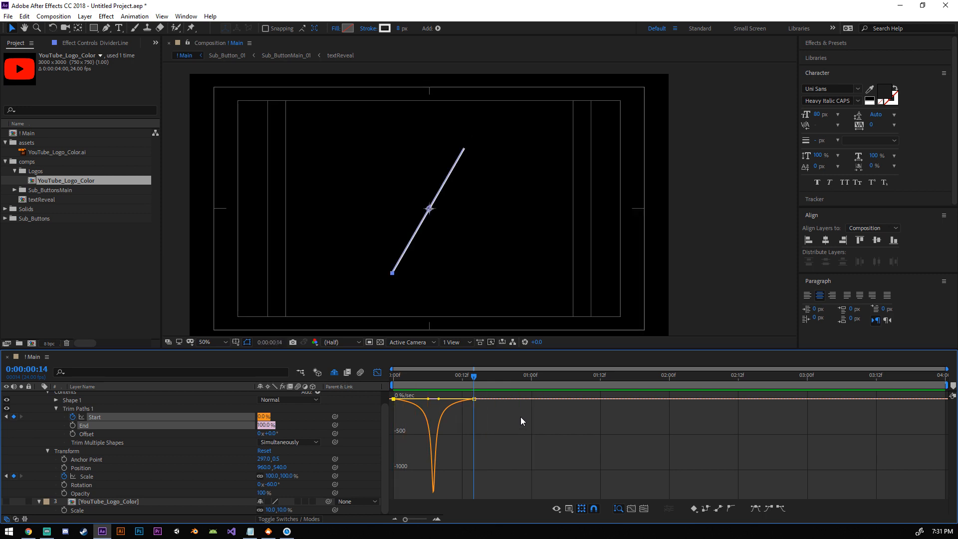
click(377, 372)
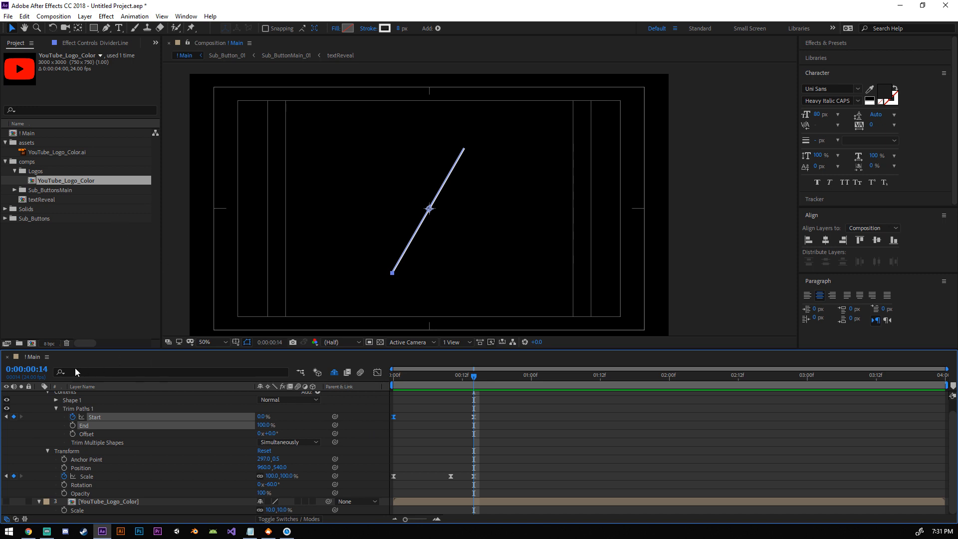
Step: Delete the DividerLine's middle Scale keyframe at 0:00:00:10 and preview the animation
mouse_move(477, 382)
mouse_down()
mouse_move(399, 383)
mouse_move(496, 383)
mouse_move(390, 384)
mouse_move(475, 384)
mouse_move(429, 385)
mouse_move(465, 385)
mouse_up()
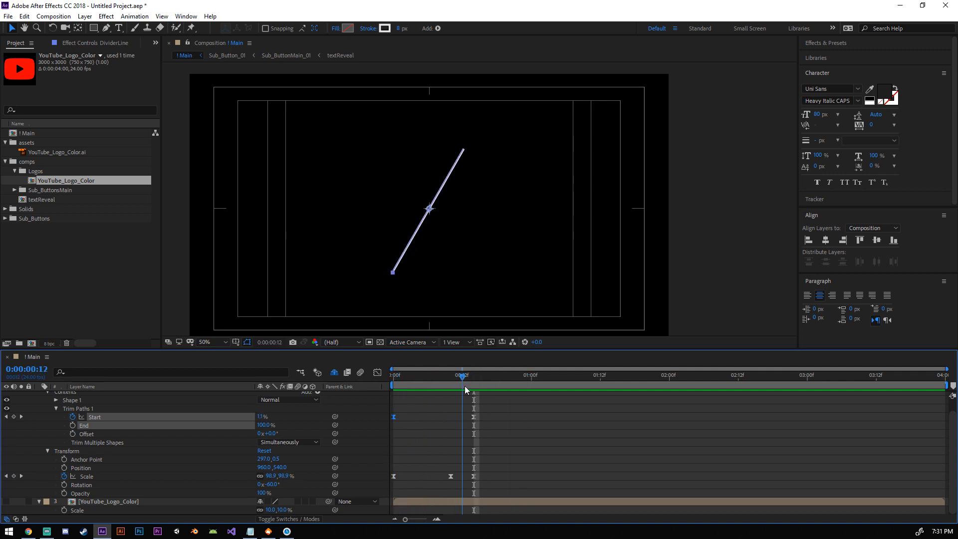
click(451, 476)
key(Delete)
key(space)
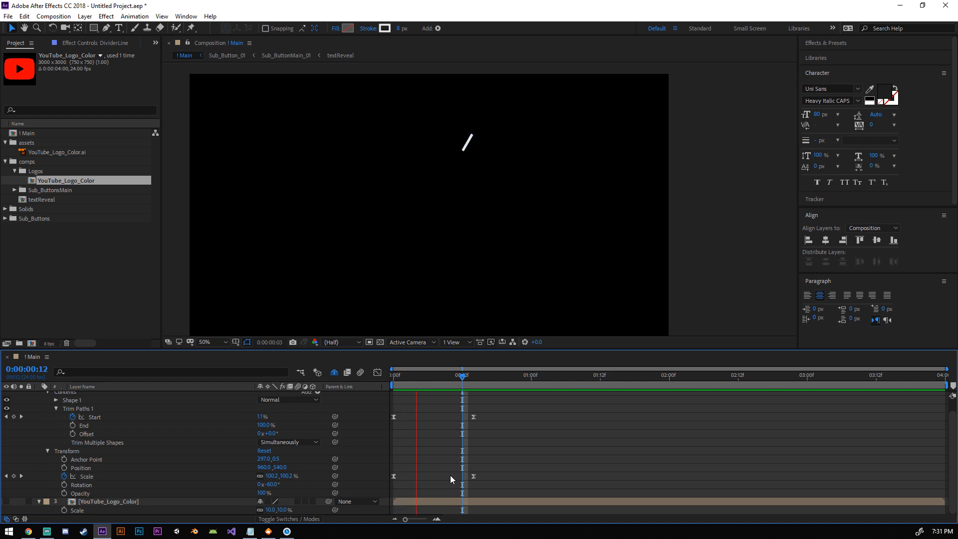
key(space)
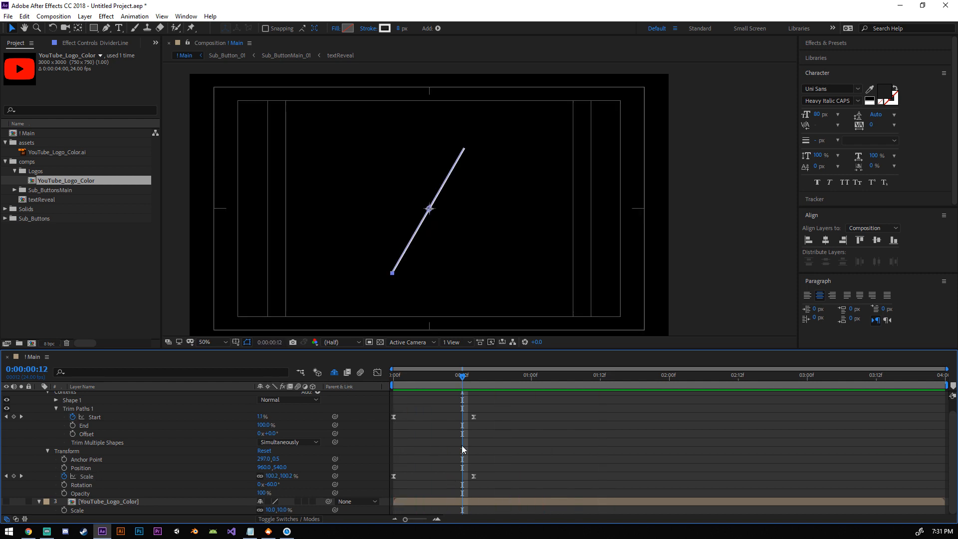
Step: Reshape the DividerLine Scale speed curve so the speed peaks just before the last keyframe
key(Home)
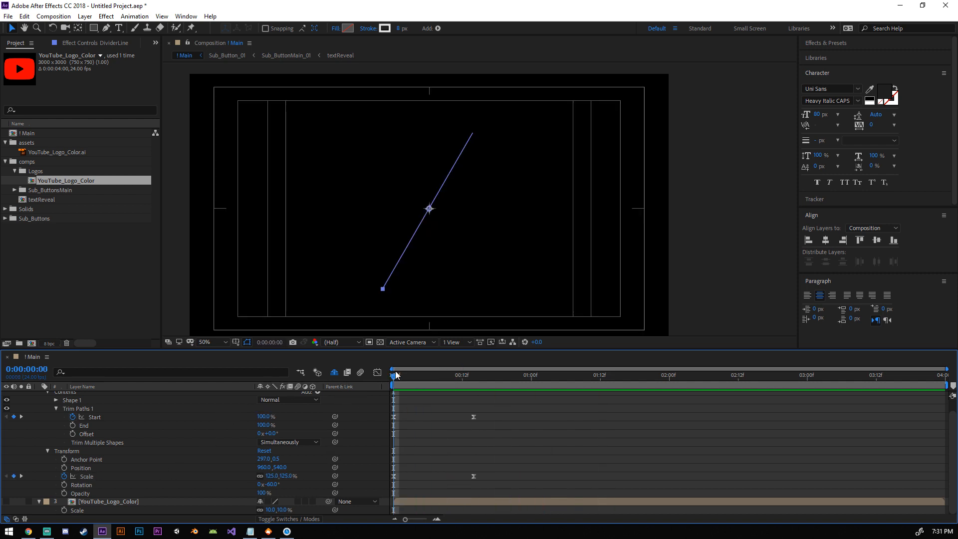
click(378, 373)
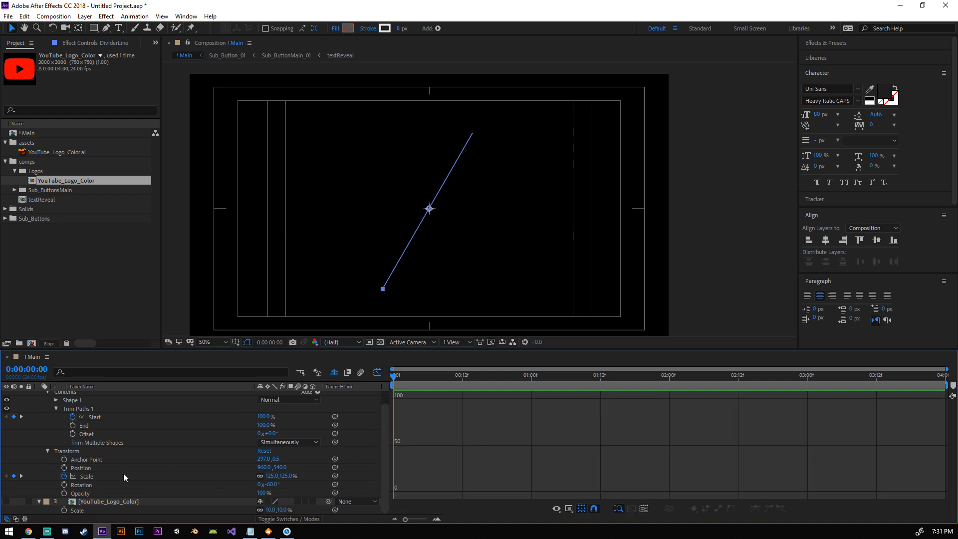
click(86, 476)
click(474, 399)
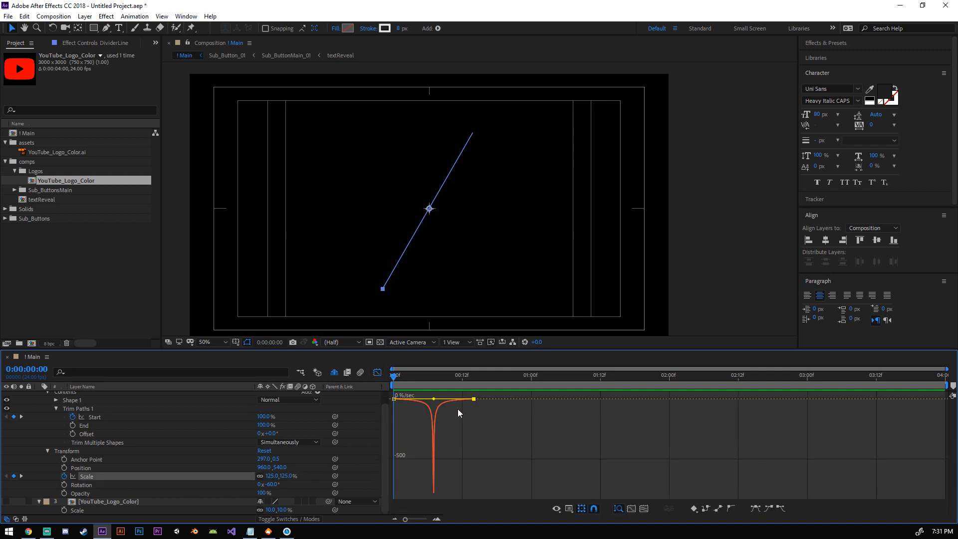
drag(433, 399, 458, 402)
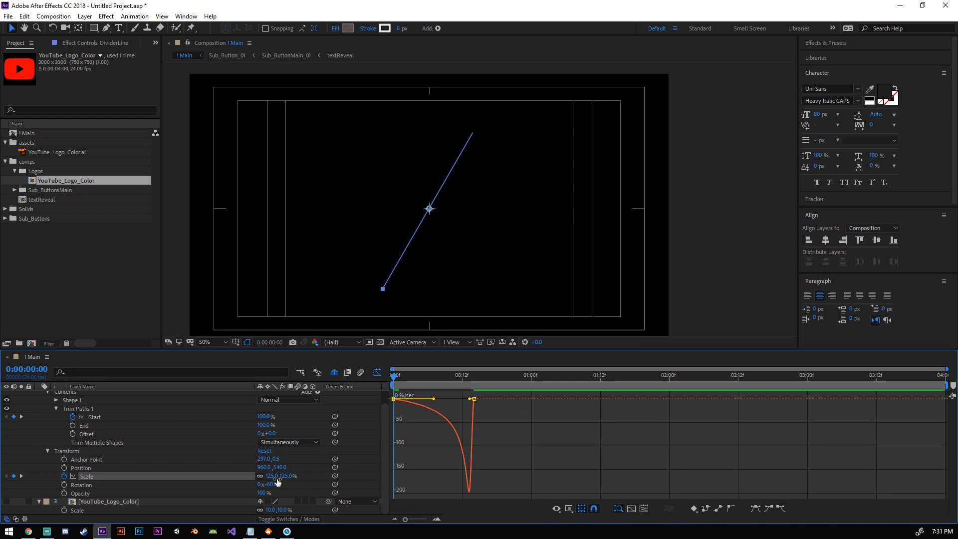
Step: Set the DividerLine's Scale at 0:00:00:00 to 150% and preview the result in the keyframe view
click(271, 476)
text(150)
key(Return)
click(377, 373)
click(577, 455)
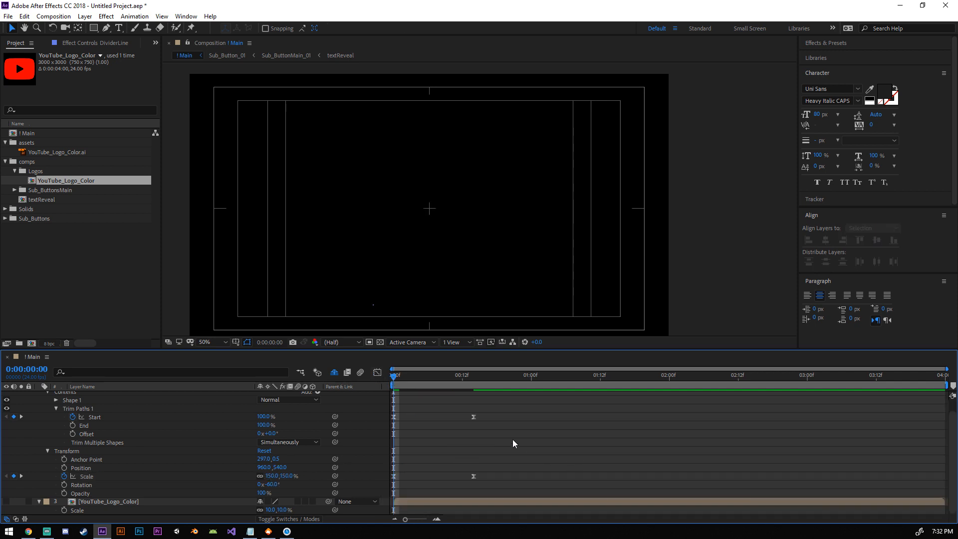
key(space)
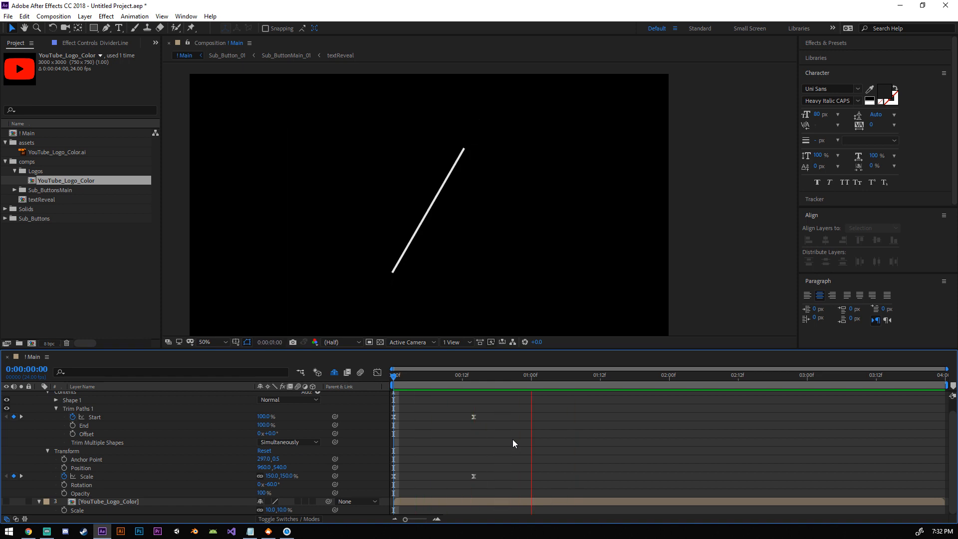
Step: Collapse the DividerLine and logo property groups and make the YouTube_Logo_Color layer visible at 0:00:00:11
mouse_move(397, 382)
mouse_down()
mouse_move(508, 385)
mouse_move(456, 397)
mouse_up()
click(47, 450)
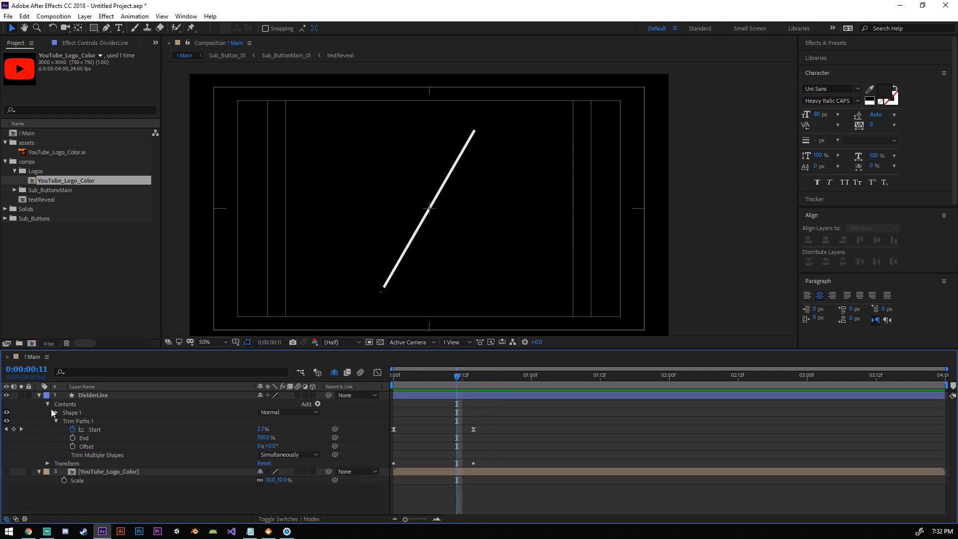
click(48, 404)
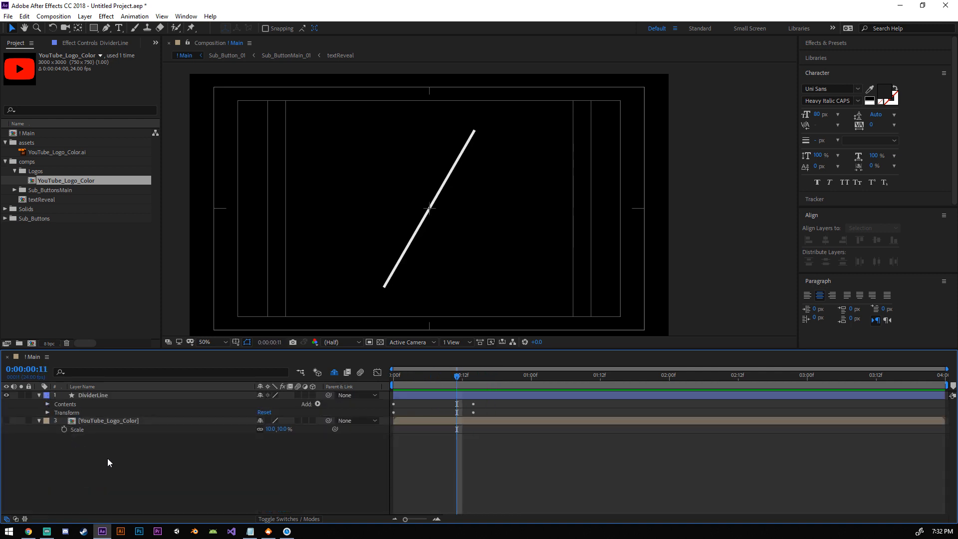
click(39, 420)
click(7, 420)
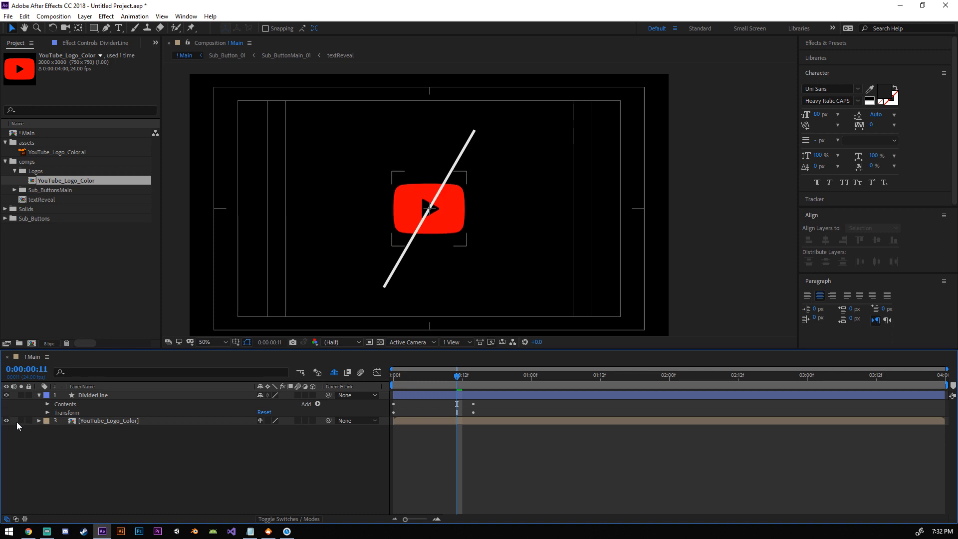
Step: With no layer selected, draw a closed four-point Pen shape whose slanted edge follows the divider line and covers the logo's right side
click(130, 425)
click(146, 477)
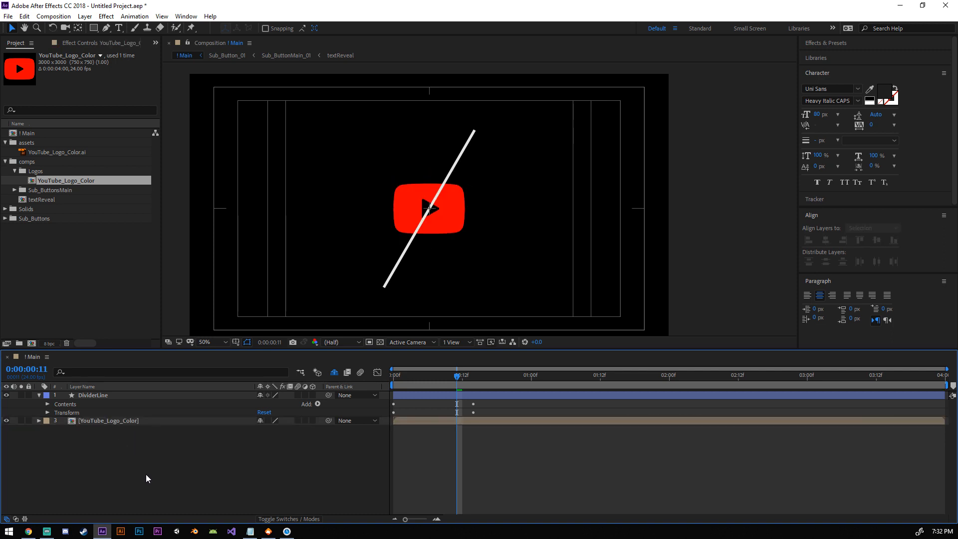
click(106, 27)
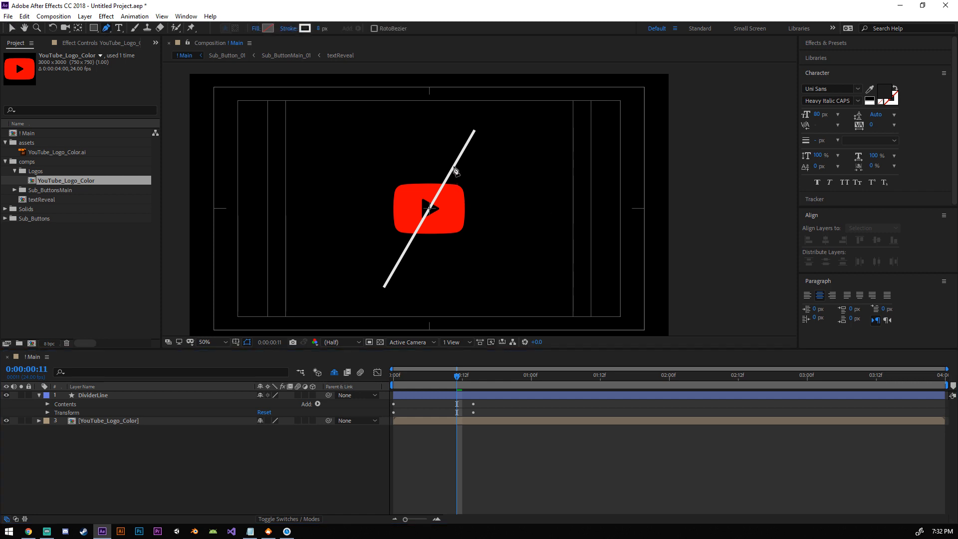
click(178, 461)
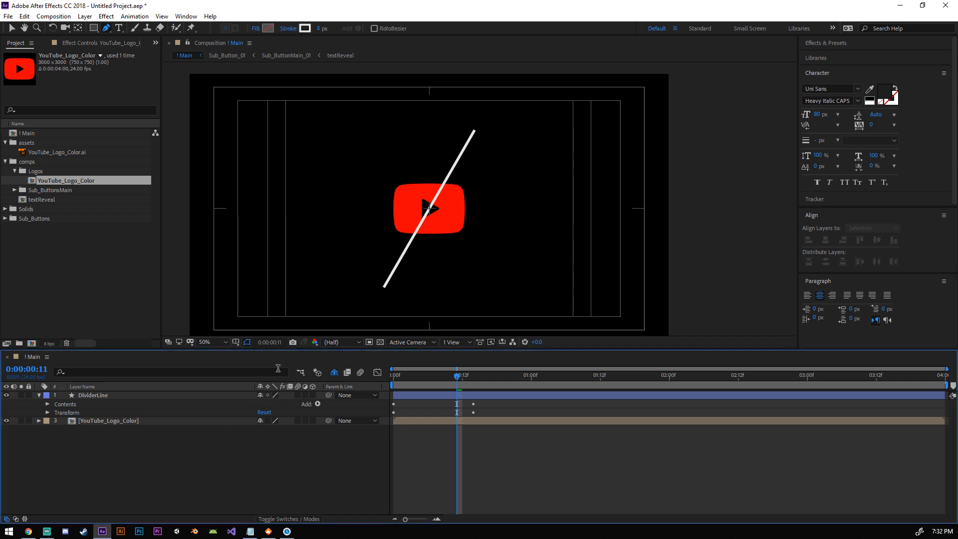
click(455, 163)
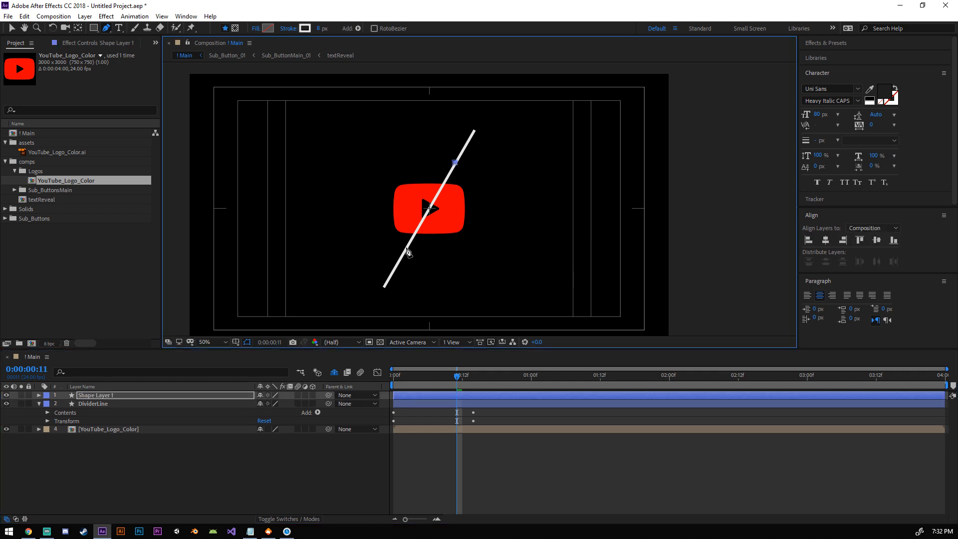
click(406, 248)
shift+click(524, 257)
shift+click(555, 153)
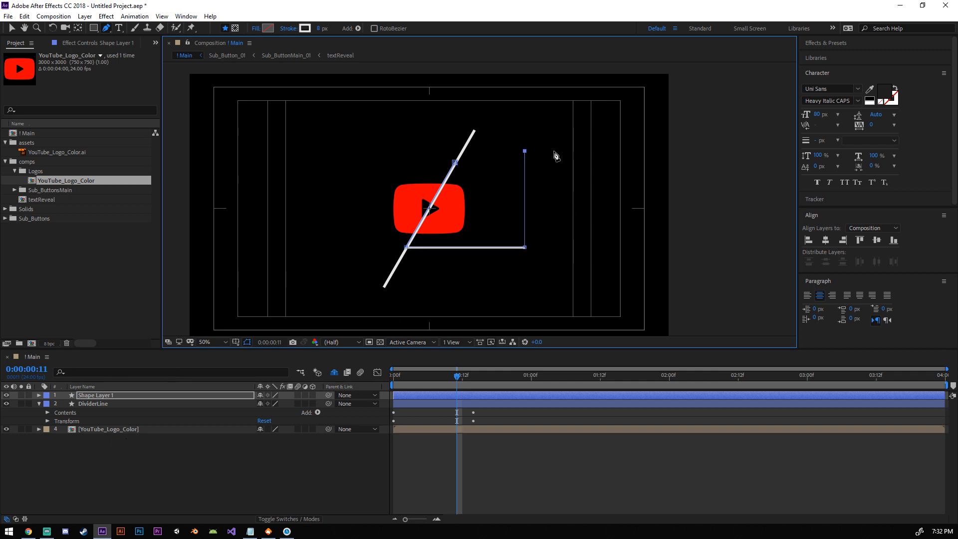
click(455, 162)
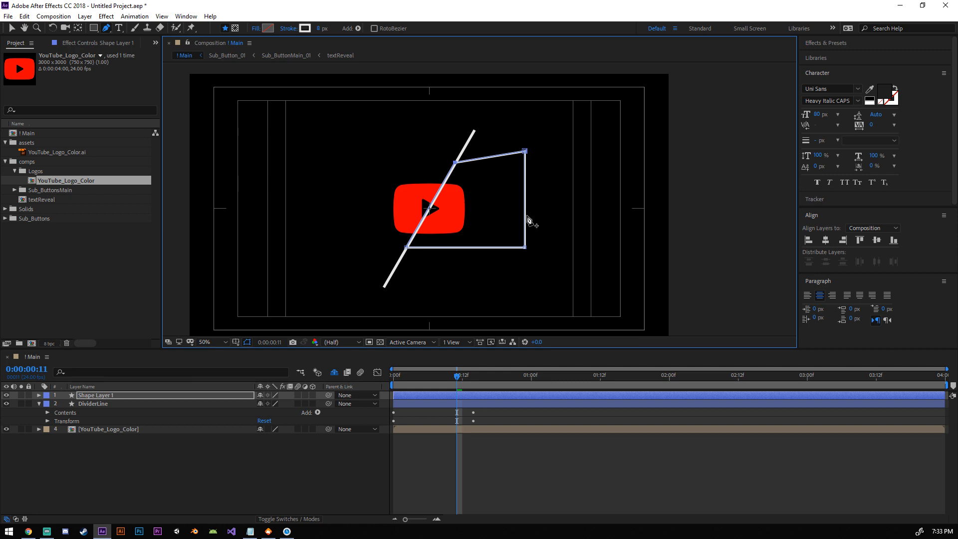
Step: Nudge the Pen shape's lower corner point beside the logo slightly so its slanted edge sits on the divider line
key(v)
scroll(466, 204, up, 2)
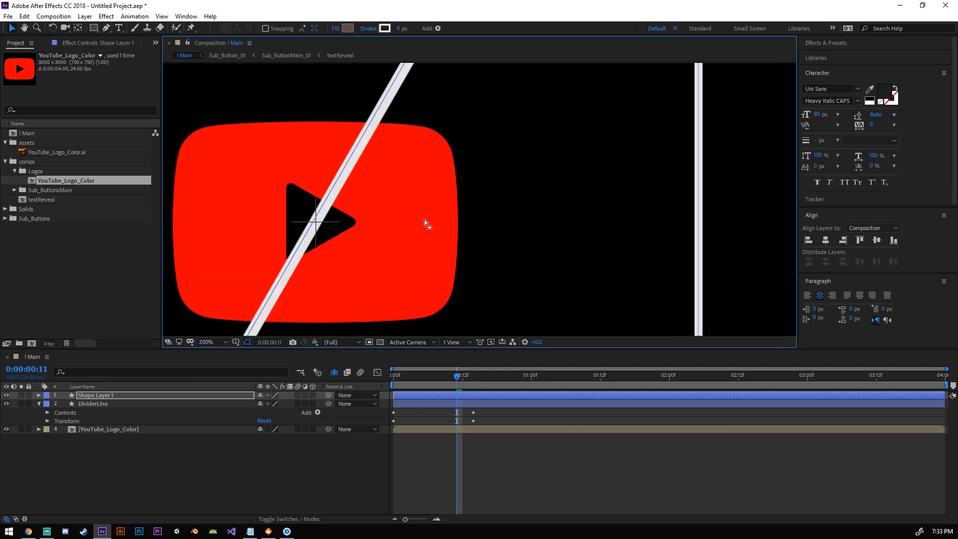
scroll(388, 226, down, 2)
scroll(388, 226, up, 1)
key(space)
drag(407, 222, 451, 208)
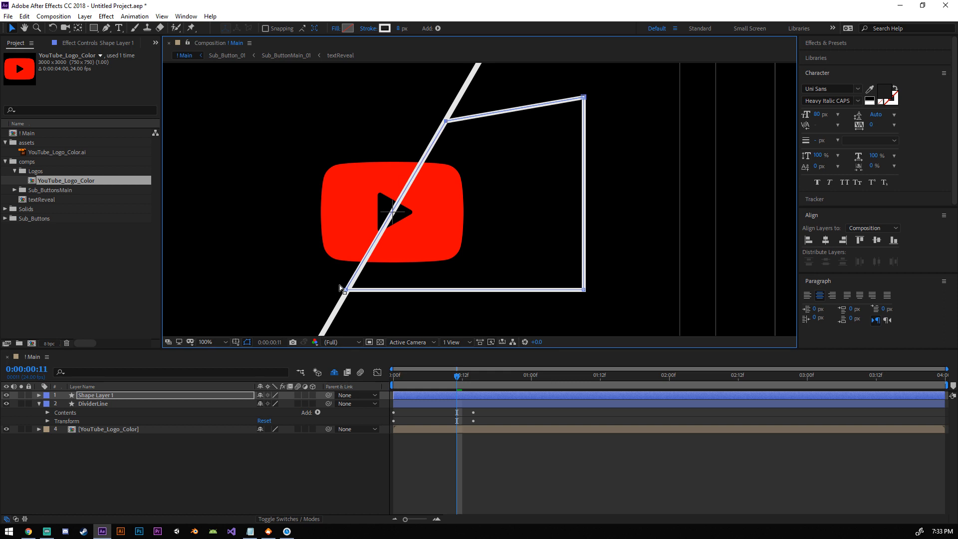
drag(347, 292, 350, 294)
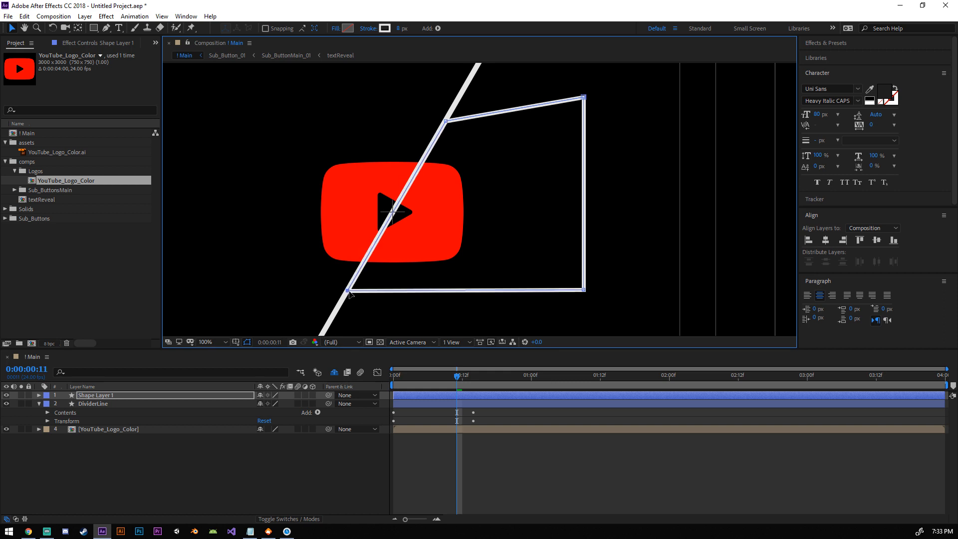
Step: Set the new shape's stroke to None and open its fill options, cancelling without changes
click(368, 29)
click(428, 239)
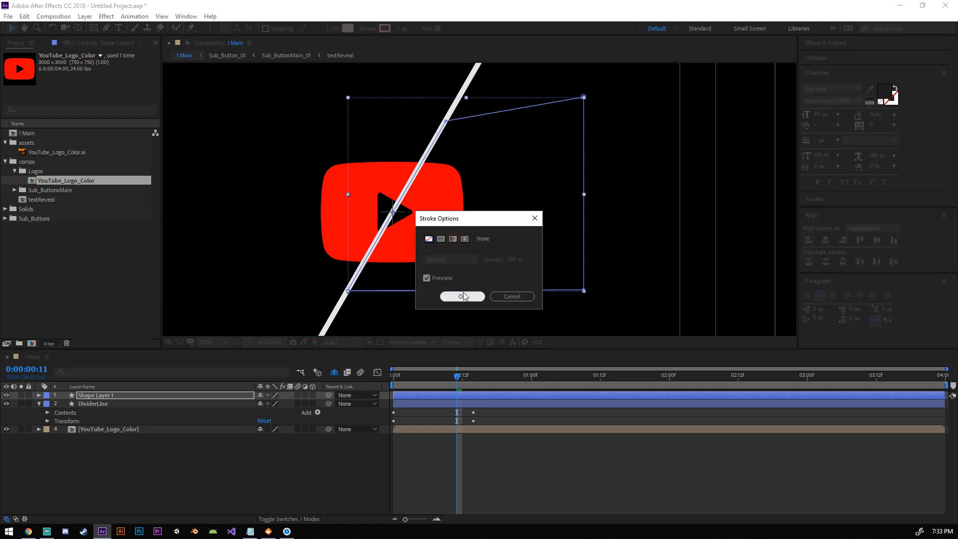
click(462, 296)
click(335, 29)
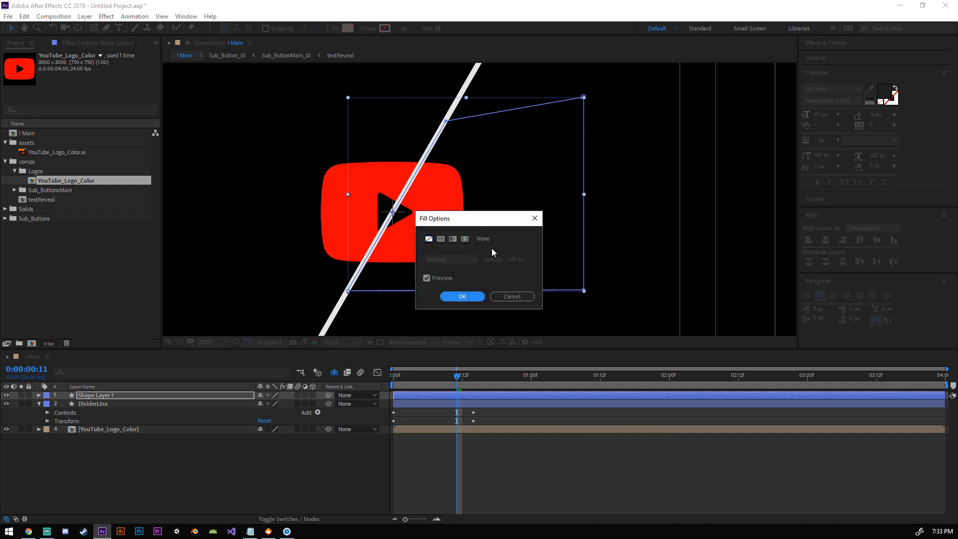
click(516, 296)
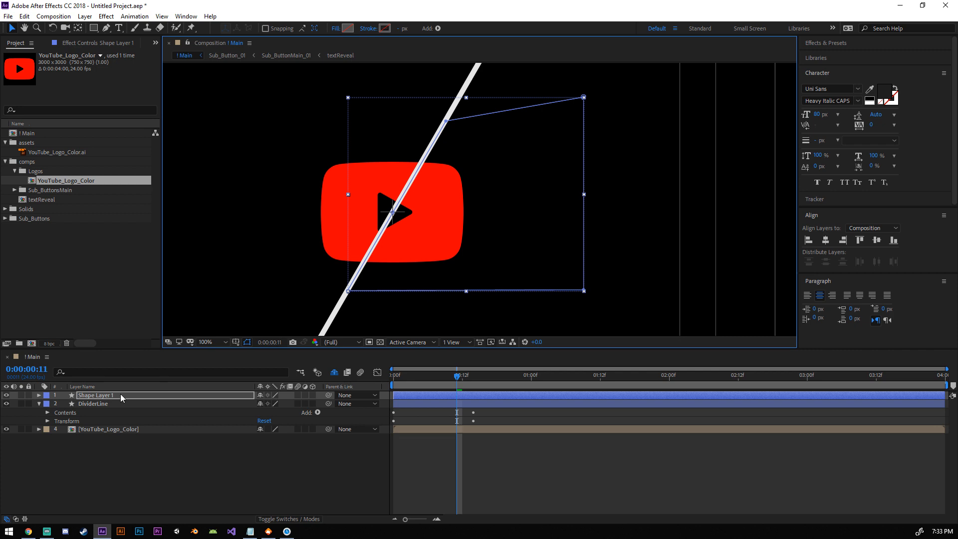
Step: Move the new shape layer below DividerLine and rename it LogoLeftHide
drag(124, 397, 131, 425)
key(Return)
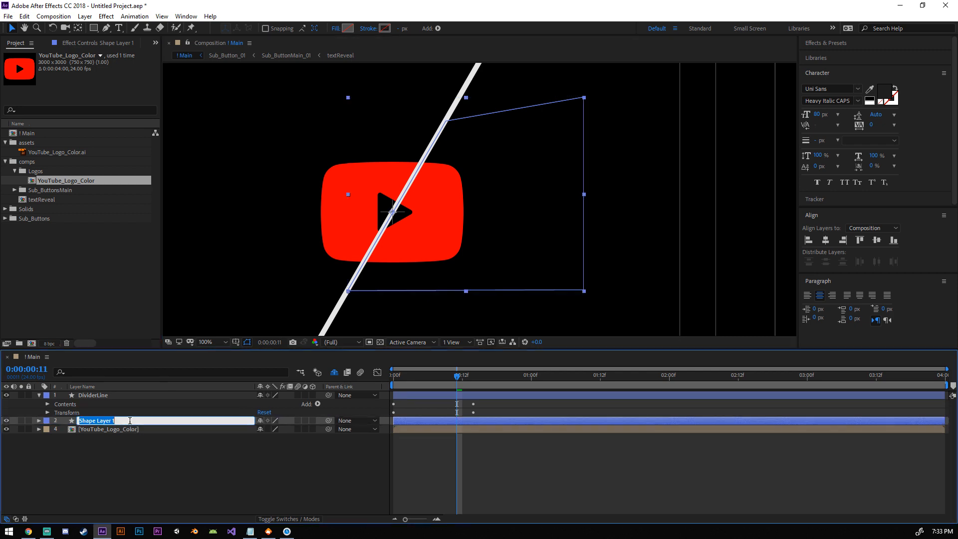
text(LogoLeftHide)
key(Return)
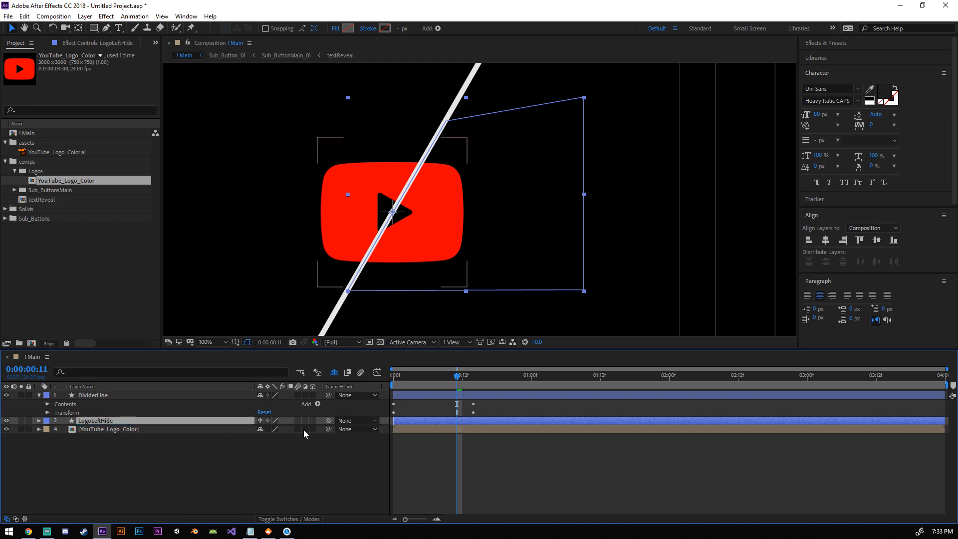
Step: Parent the LogoLeftHide layer to the YouTube_Logo_Color layer
drag(328, 420, 125, 429)
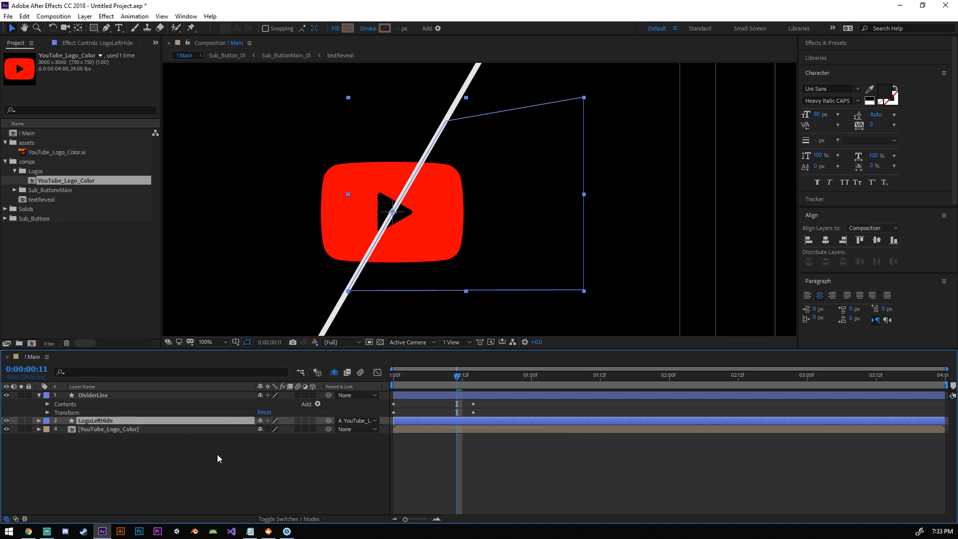
click(164, 430)
click(150, 422)
click(142, 430)
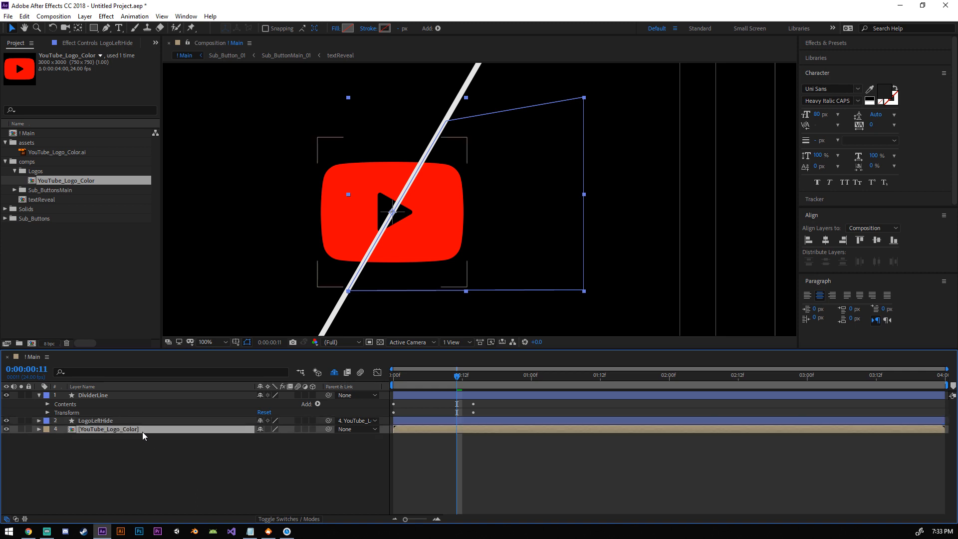
Step: Fill the LogoLeftHide shape with a light purple
click(109, 420)
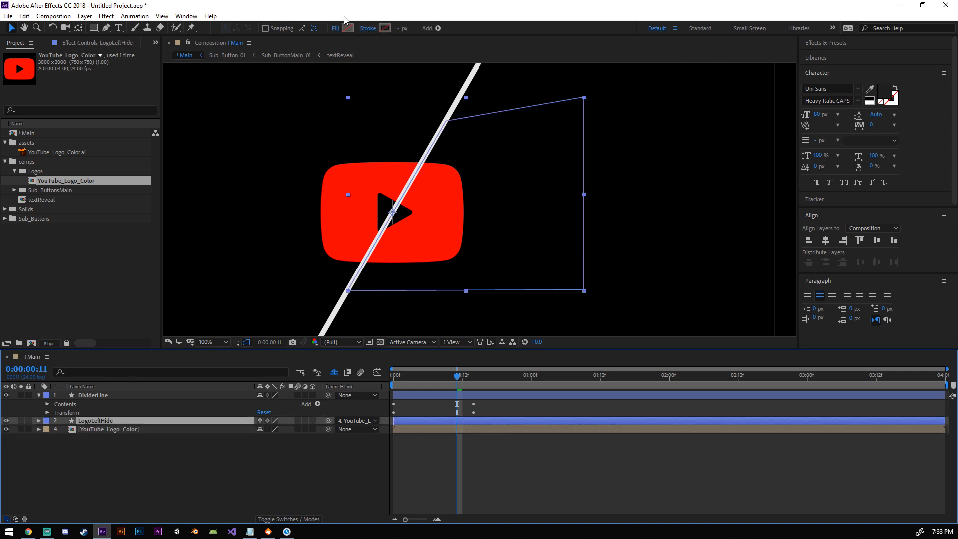
click(348, 28)
drag(493, 284, 494, 272)
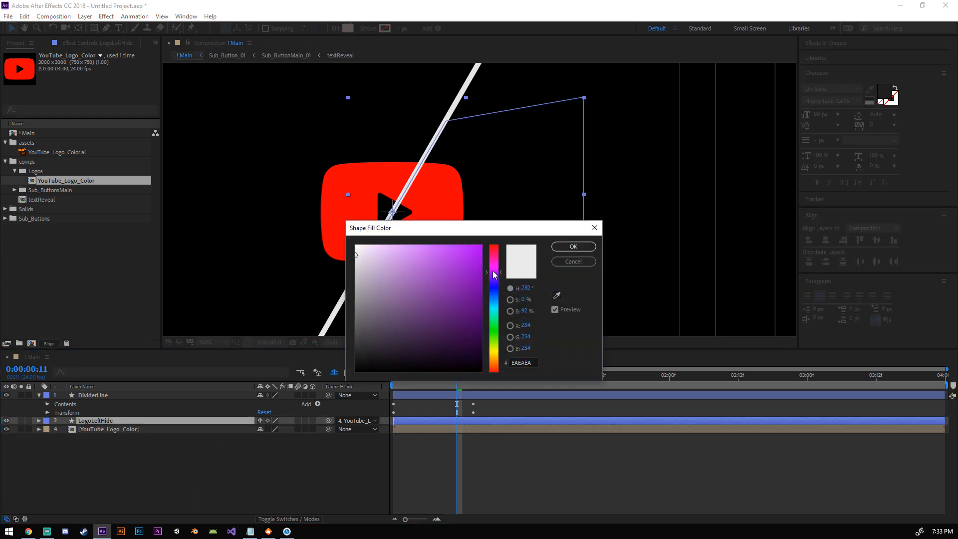
click(387, 275)
click(573, 247)
Step: Test the parenting by moving YouTube_Logo_Color horizontally to X 1137, and undo the move and the purple fill
click(99, 432)
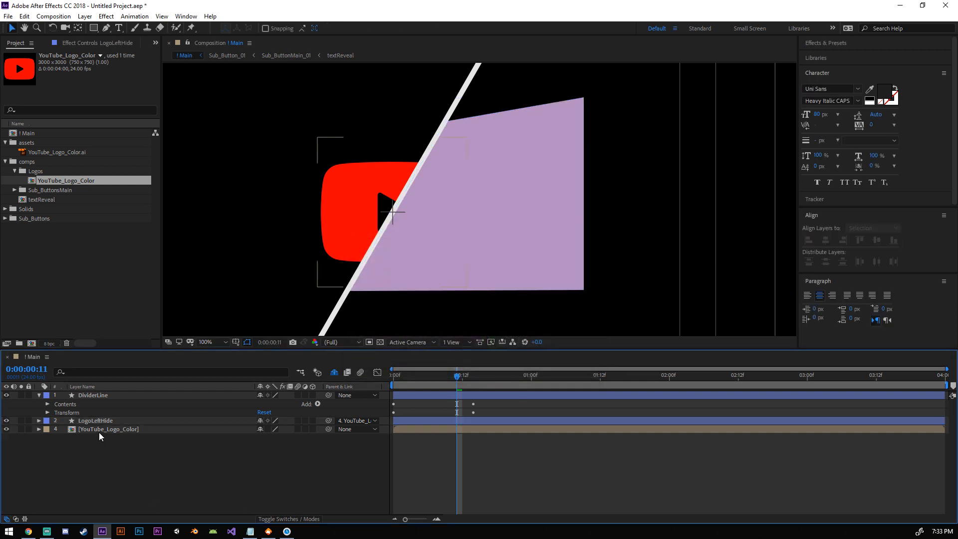
key(p)
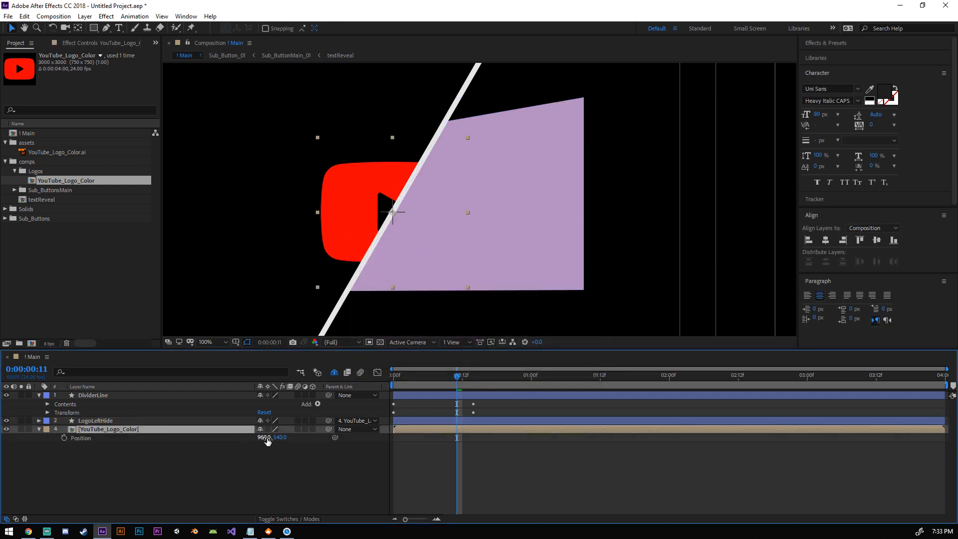
drag(267, 441, 393, 438)
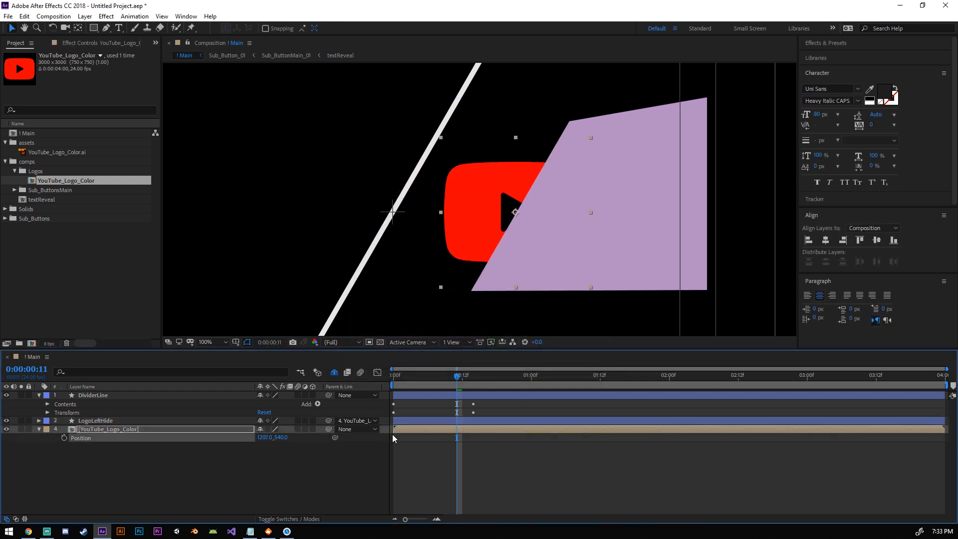
drag(264, 437, 237, 446)
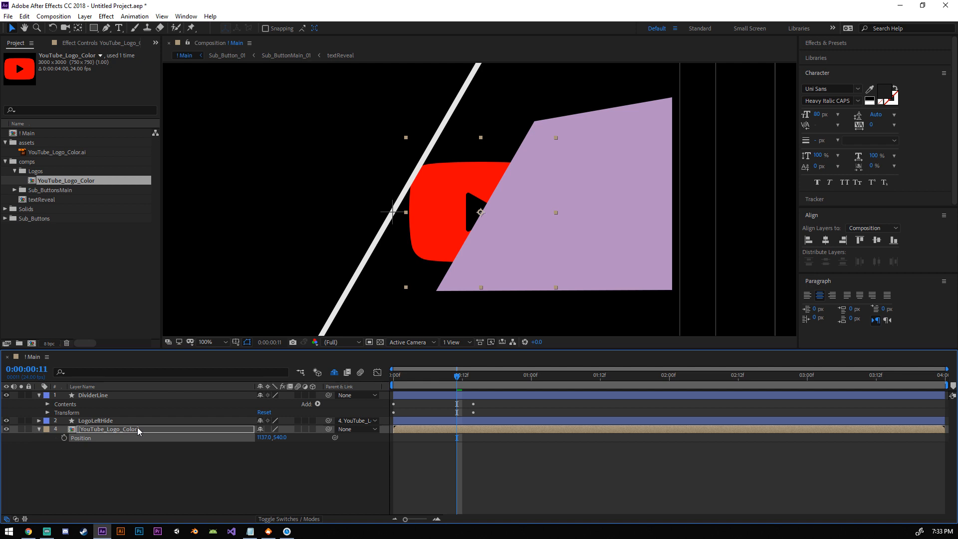
key(ctrl+z)
key(ctrl+Up)
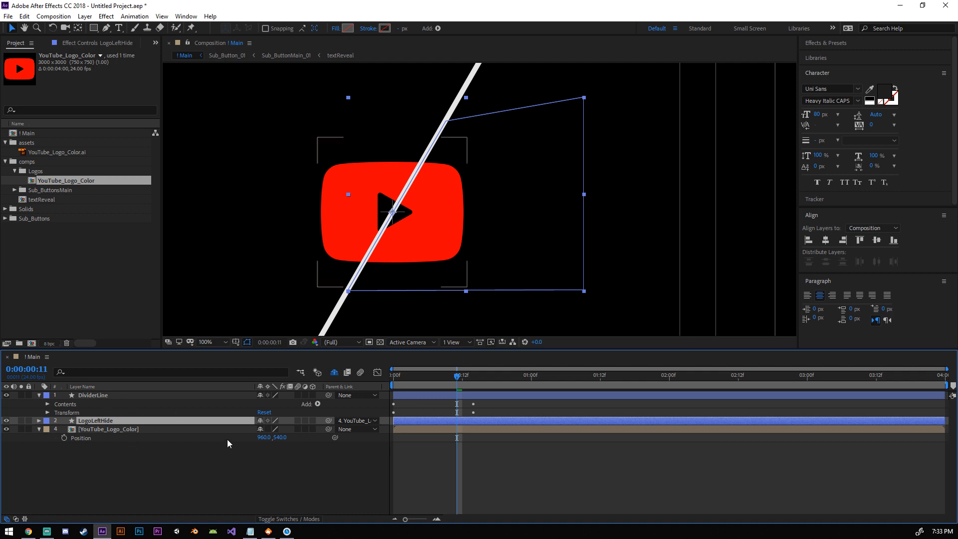
Step: Display the layer modes columns and set YouTube_Logo_Color's track matte to Alpha Inverted Matte "[Sub_Button_01]"
click(39, 429)
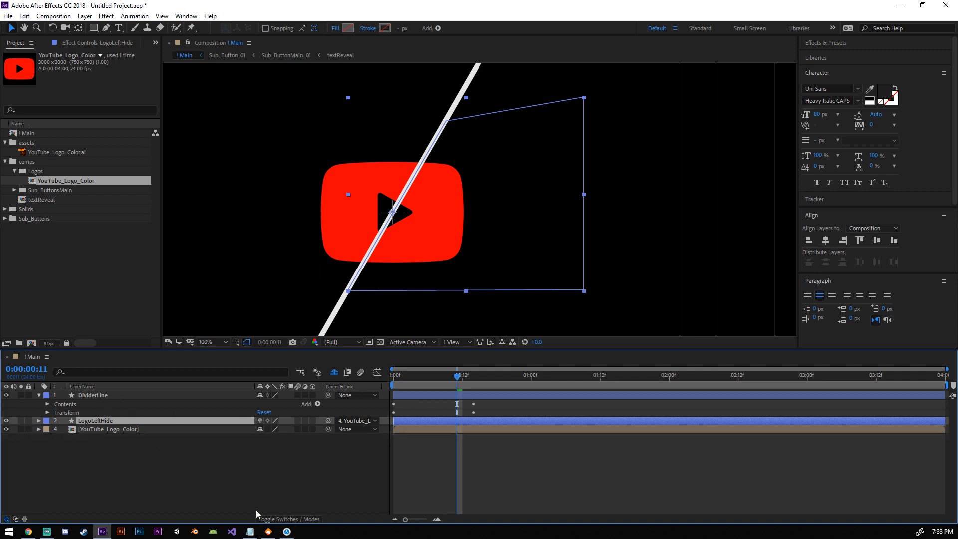
click(289, 519)
click(332, 420)
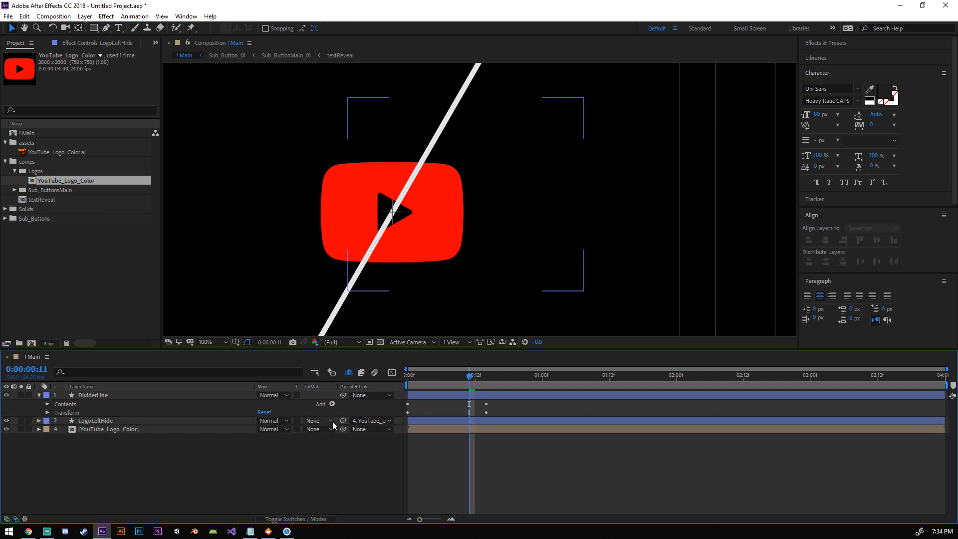
click(328, 432)
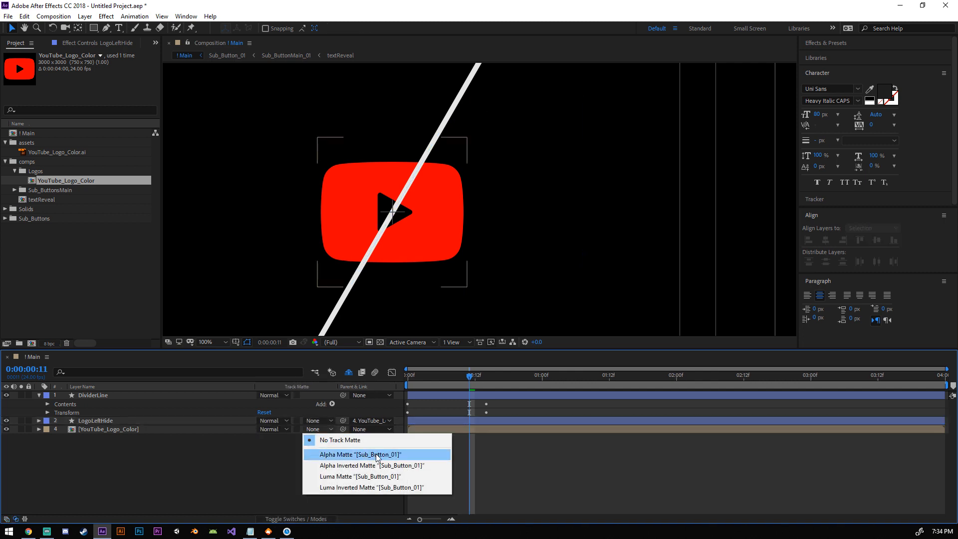
click(394, 464)
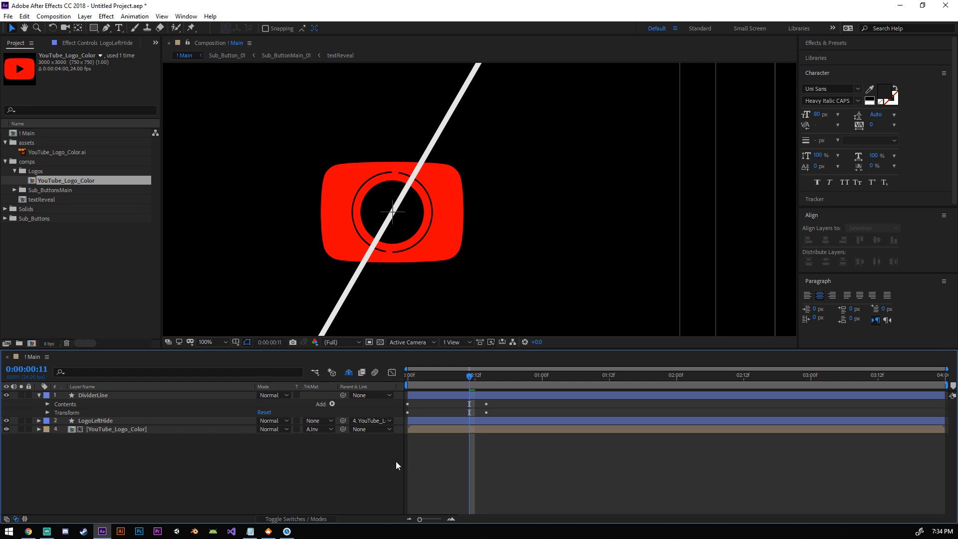
Step: Move to 0:00:00:09 and play a preview of the logo with its inverted matte
drag(471, 376, 459, 392)
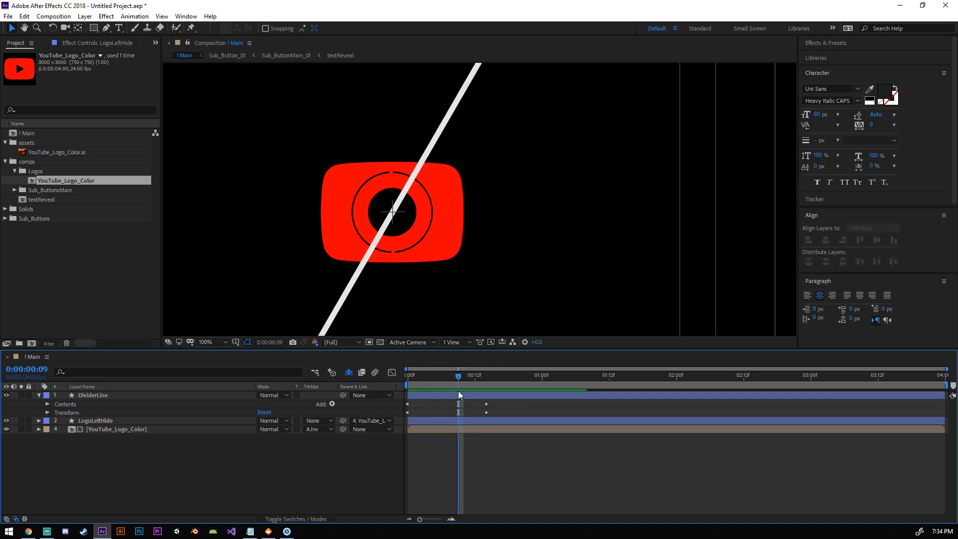
key(space)
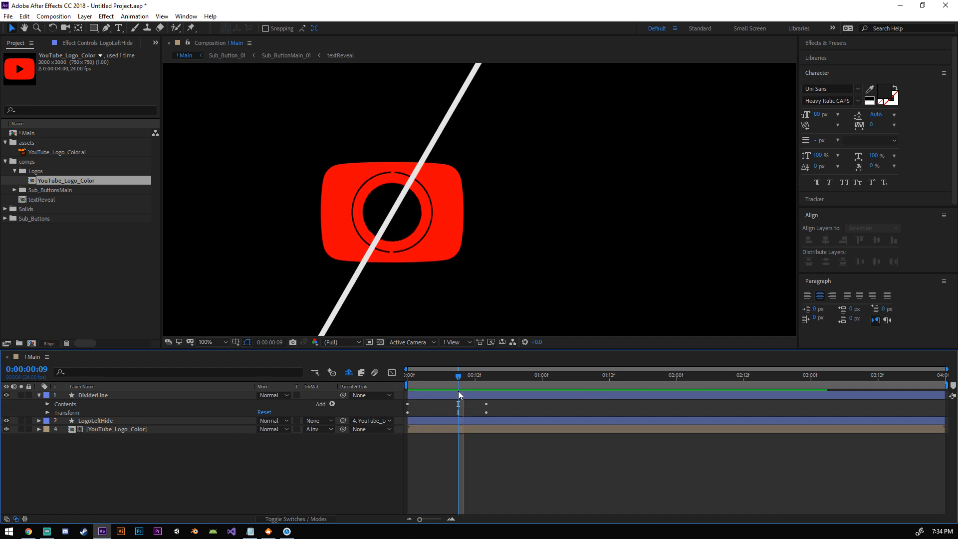
key(space)
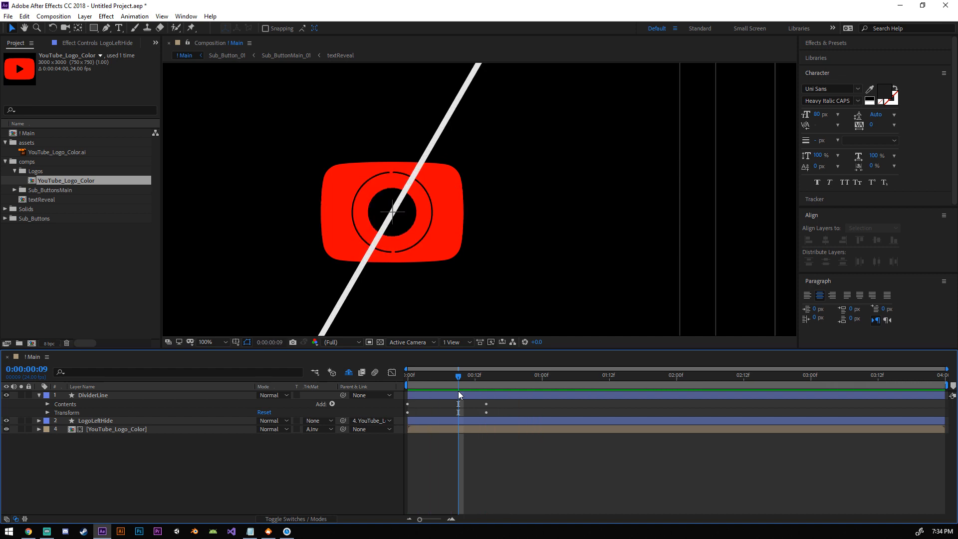
Step: Reveal the shy layers and move Sub_Button_01 below the YouTube_Logo_Color layer
click(349, 373)
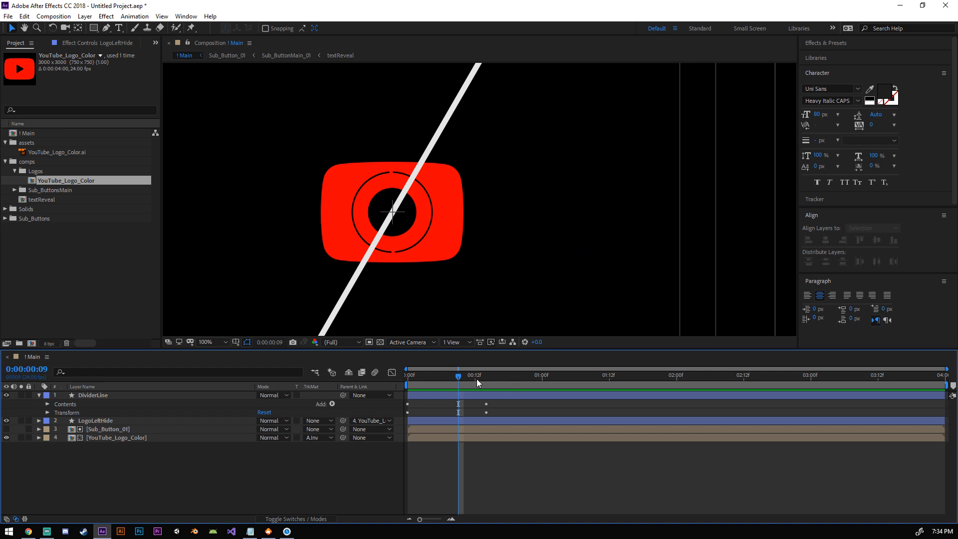
mouse_move(477, 382)
mouse_down()
mouse_move(596, 376)
mouse_move(472, 386)
mouse_up()
drag(119, 431, 112, 450)
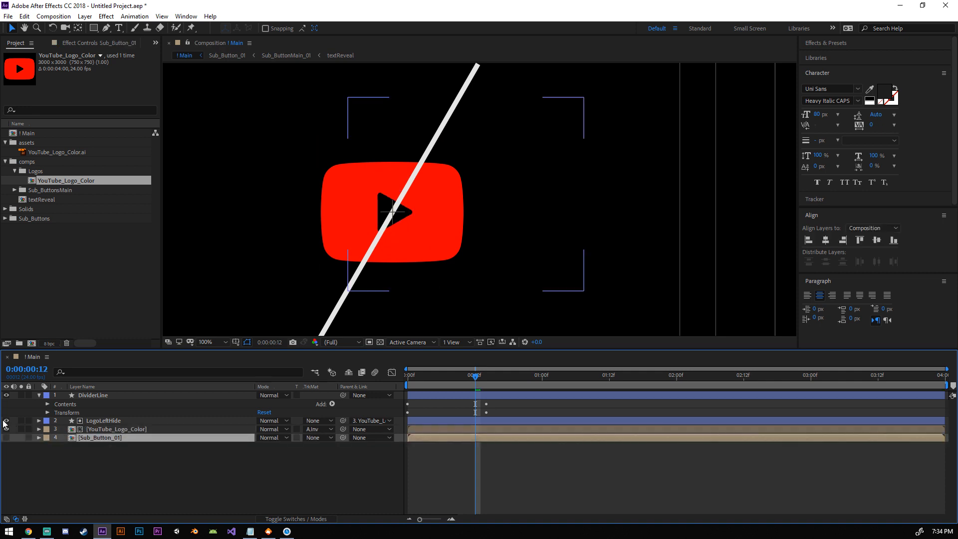
Step: Hide LogoLeftHide and try it as an Alpha, Luma and Alpha Inverted track matte for YouTube_Logo_Color
click(6, 420)
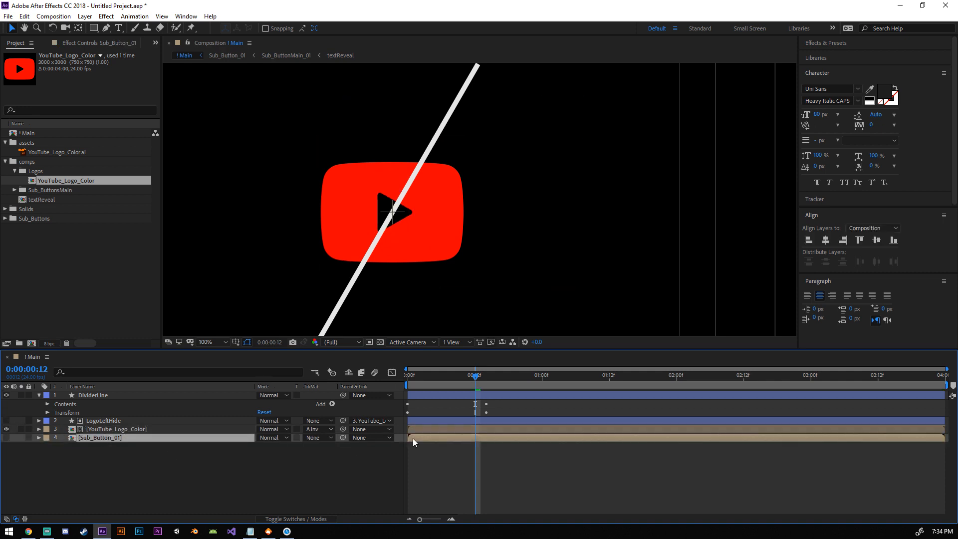
mouse_move(473, 376)
mouse_down()
mouse_move(513, 379)
mouse_move(444, 383)
mouse_move(476, 386)
mouse_up()
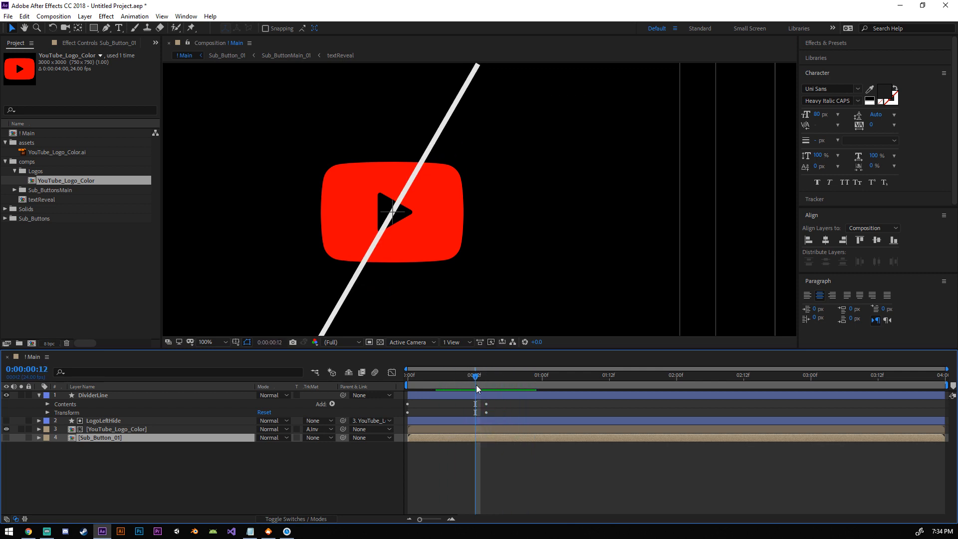
click(321, 427)
click(343, 454)
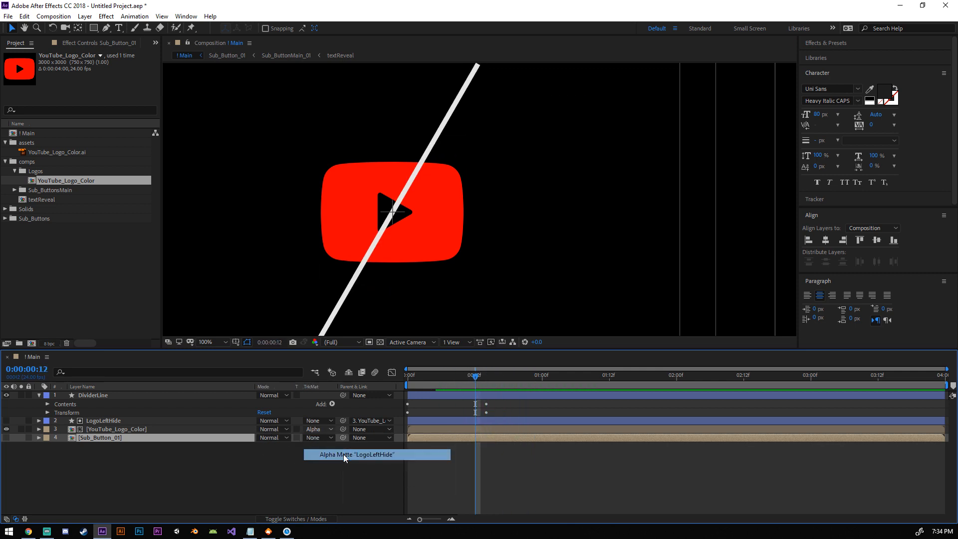
click(321, 429)
click(358, 475)
click(324, 430)
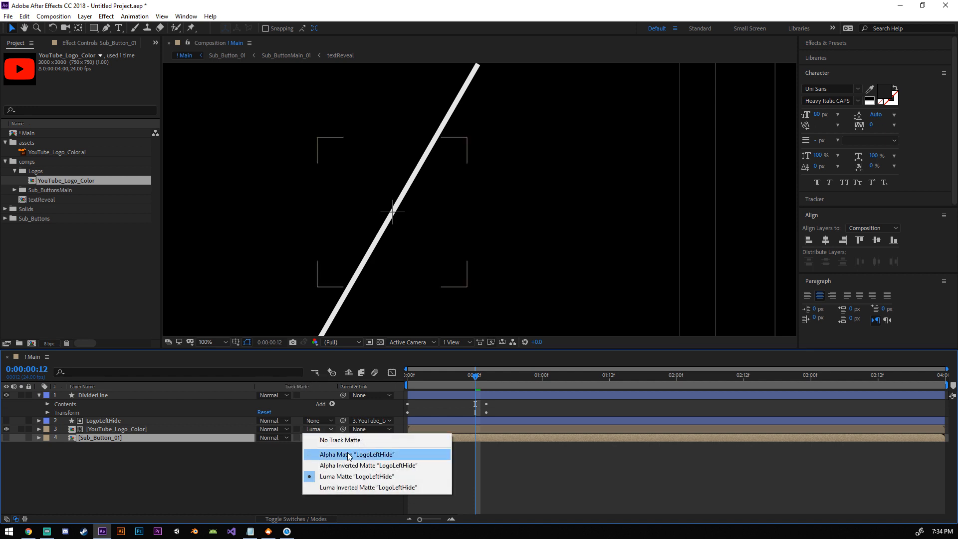
click(360, 466)
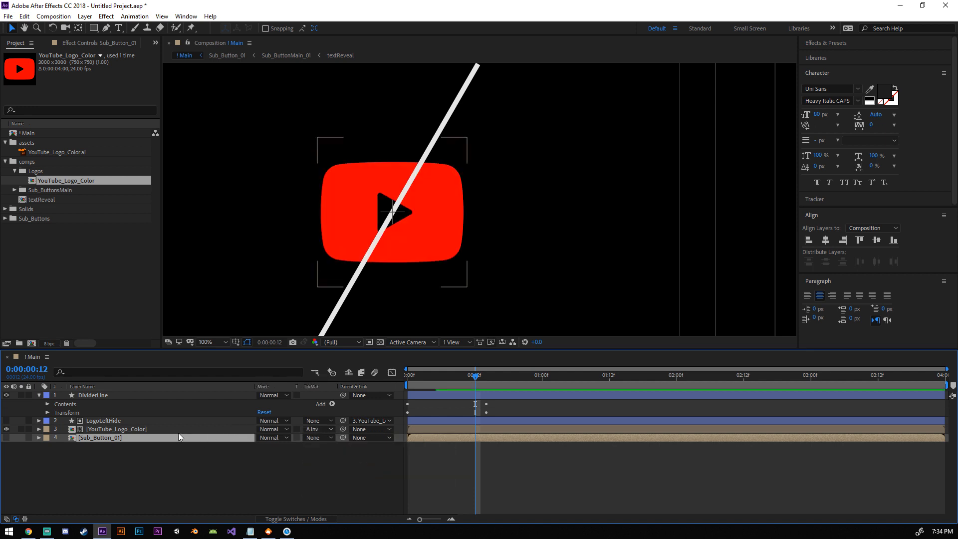
Step: Move YouTube_Logo_Color above LogoLeftHide and toggle both layers' visibility, leaving only the logo shown
drag(111, 425, 114, 418)
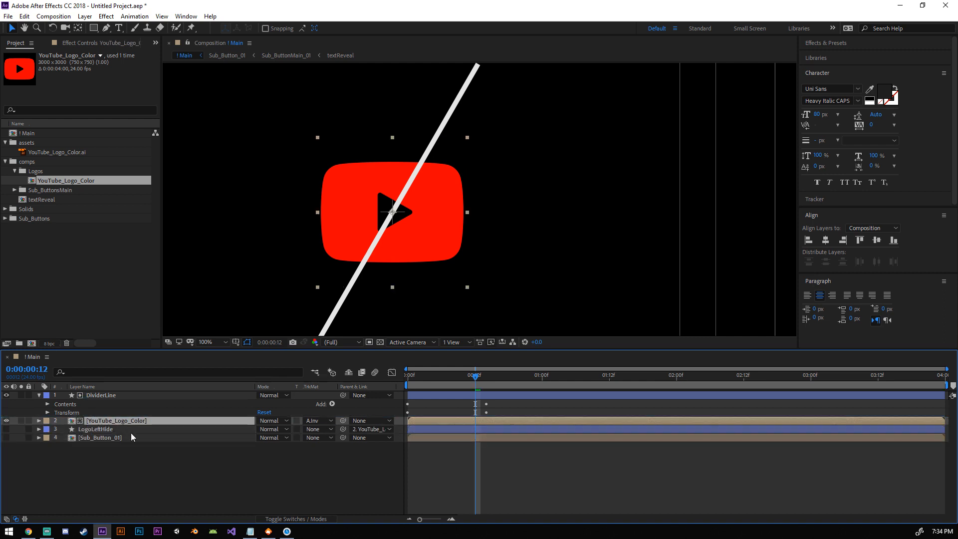
drag(7, 420, 7, 429)
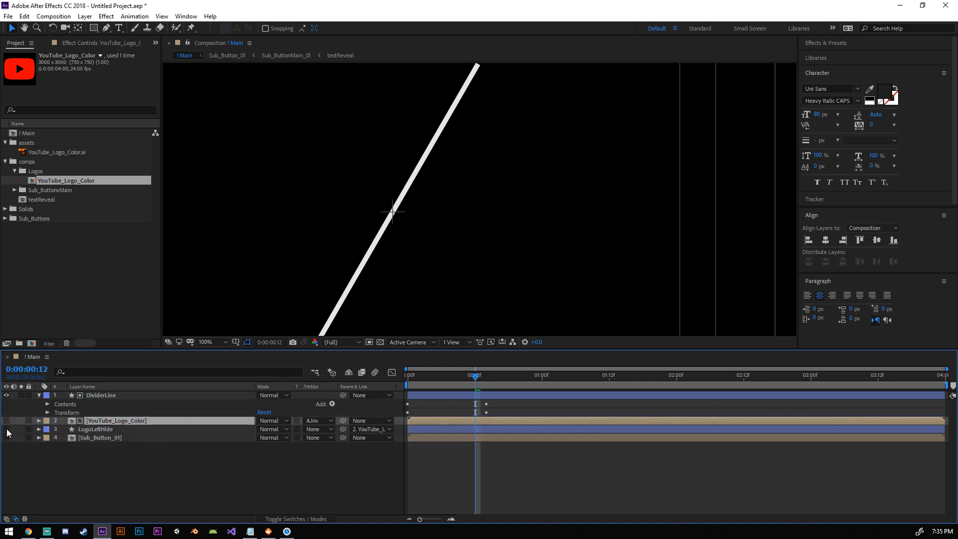
click(6, 420)
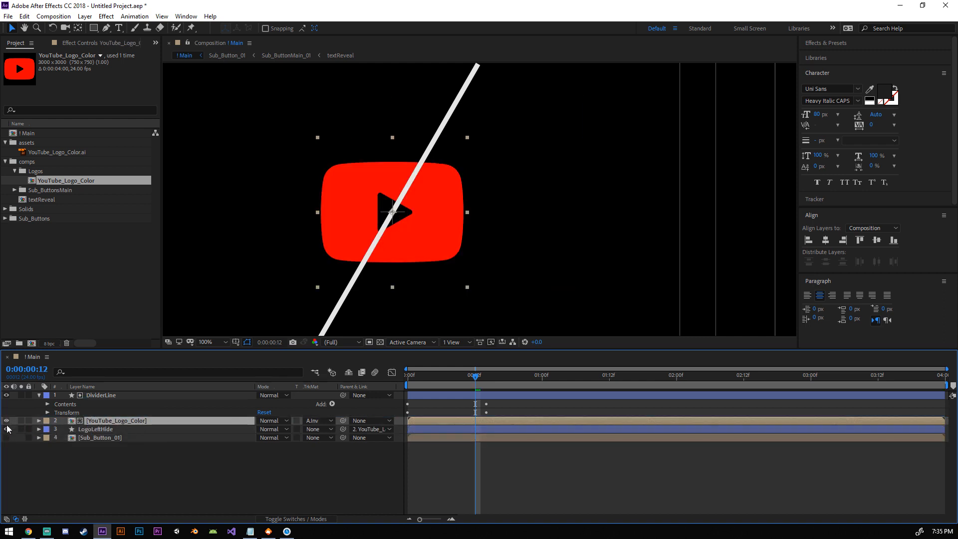
click(7, 429)
Step: Remove the track matte from YouTube_Logo_Color, hide that layer and show LogoLeftHide
click(319, 421)
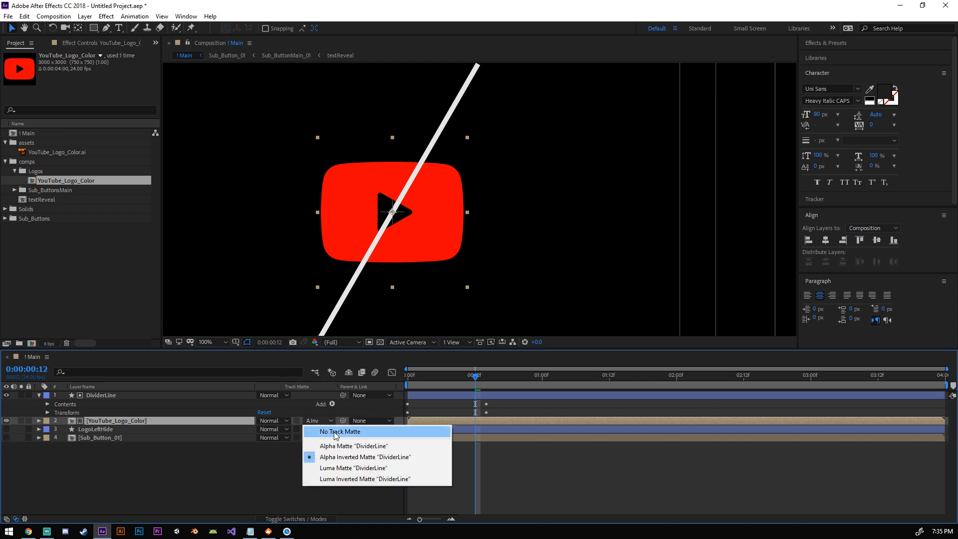
click(329, 430)
drag(7, 420, 6, 429)
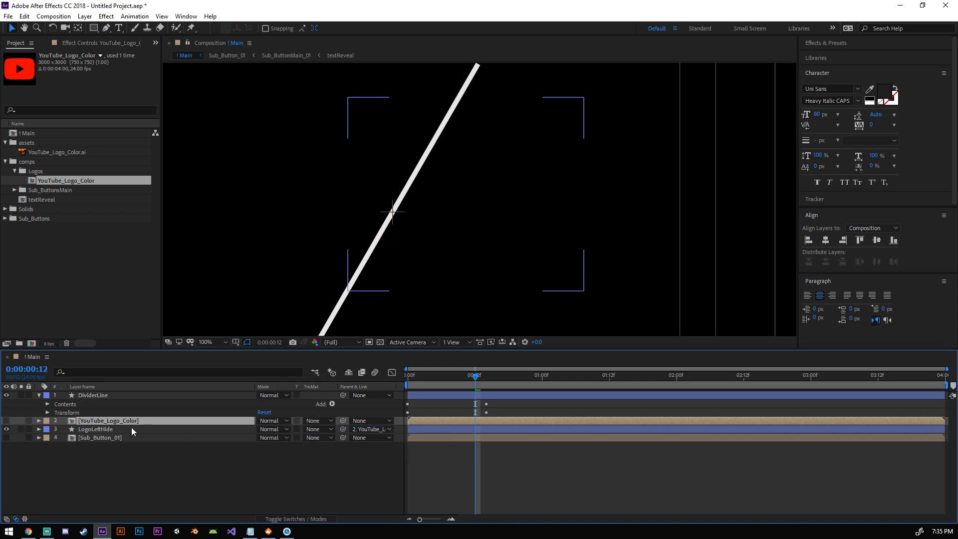
Step: Try YouTube_Logo_Color as an Alpha and an Alpha Inverted track matte for LogoLeftHide, checking it at 0:00:00:13
click(325, 429)
click(350, 456)
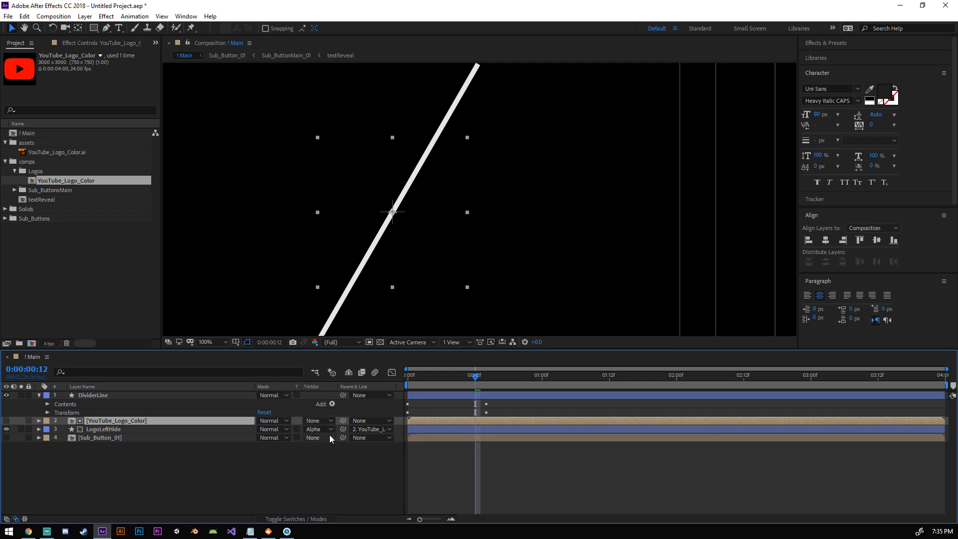
click(327, 430)
click(353, 463)
mouse_move(488, 382)
mouse_down()
mouse_move(414, 381)
mouse_move(483, 381)
mouse_up()
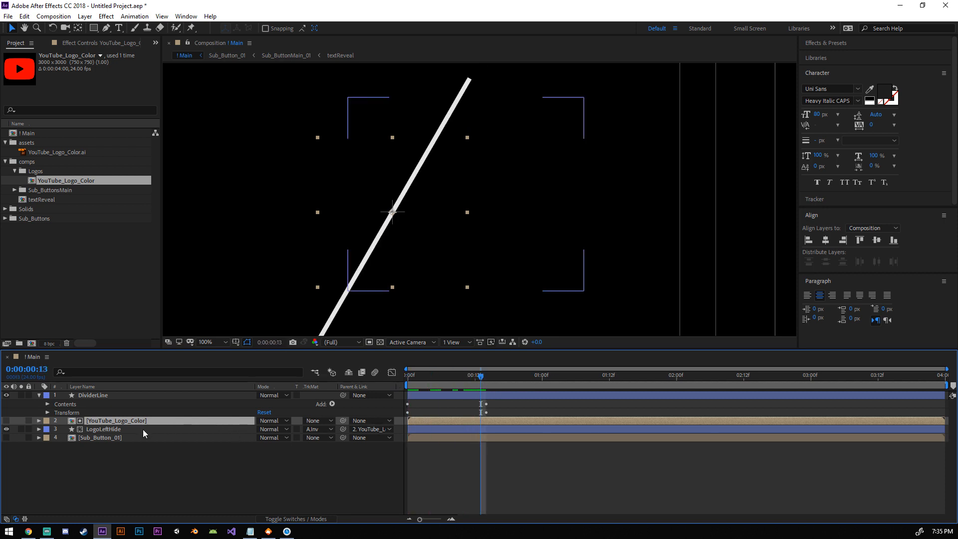
Step: Give the LogoLeftHide shape a Solid Color fill at 100% opacity
click(120, 428)
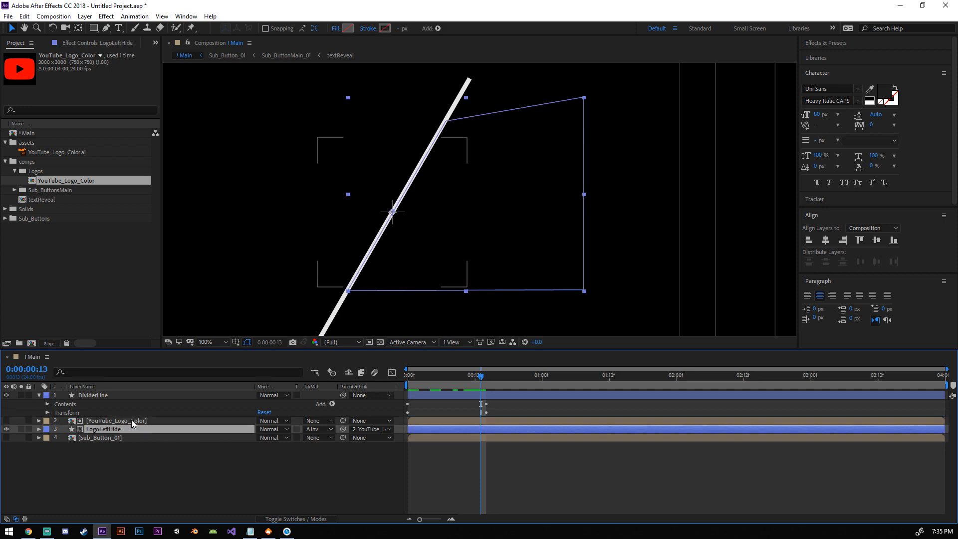
click(132, 424)
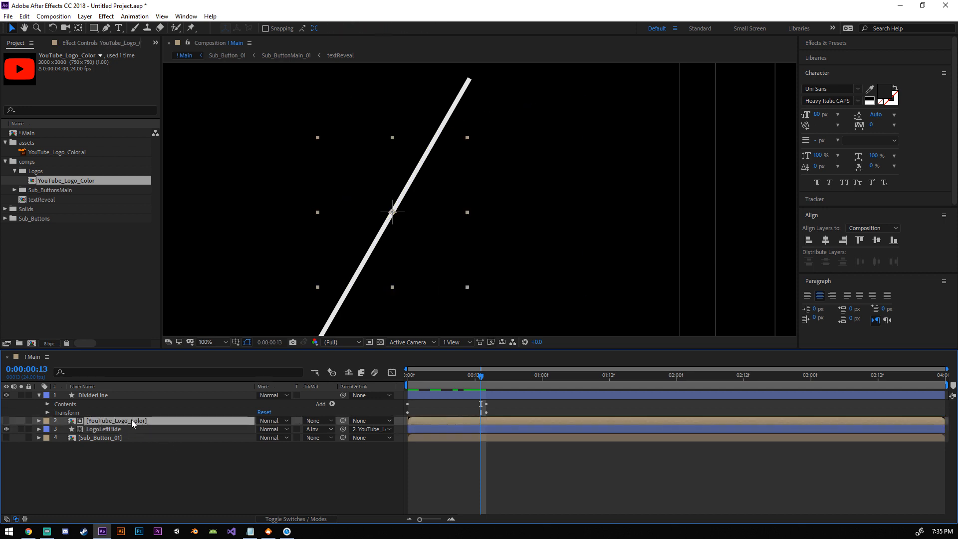
click(117, 431)
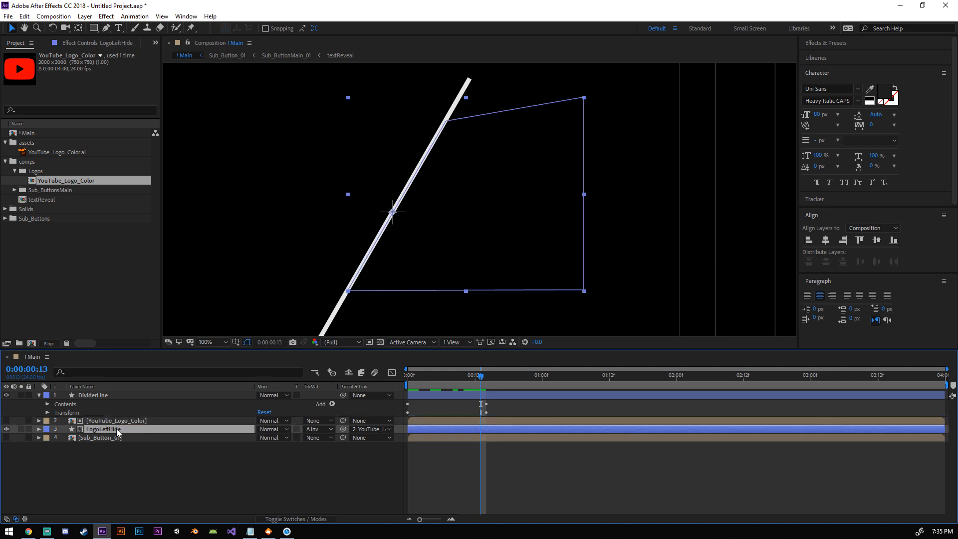
click(340, 29)
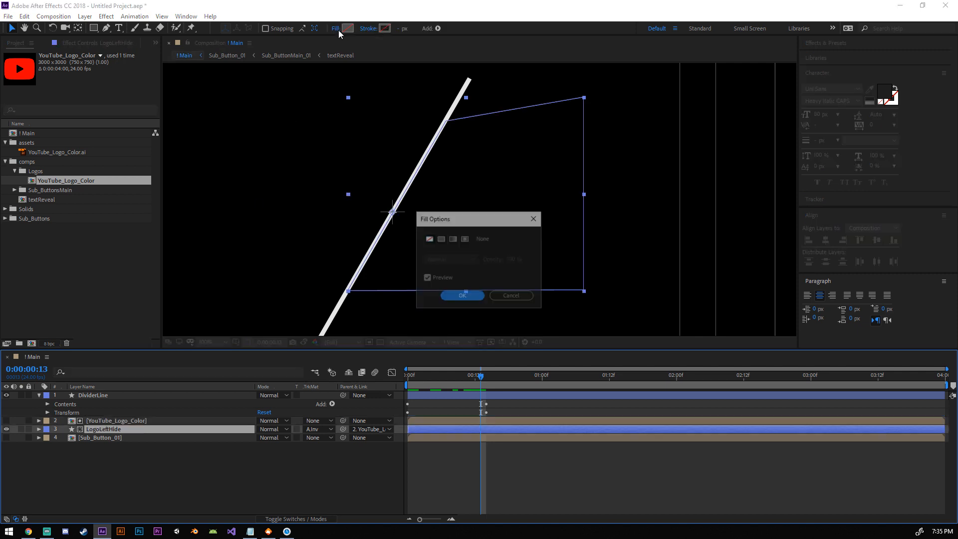
click(440, 238)
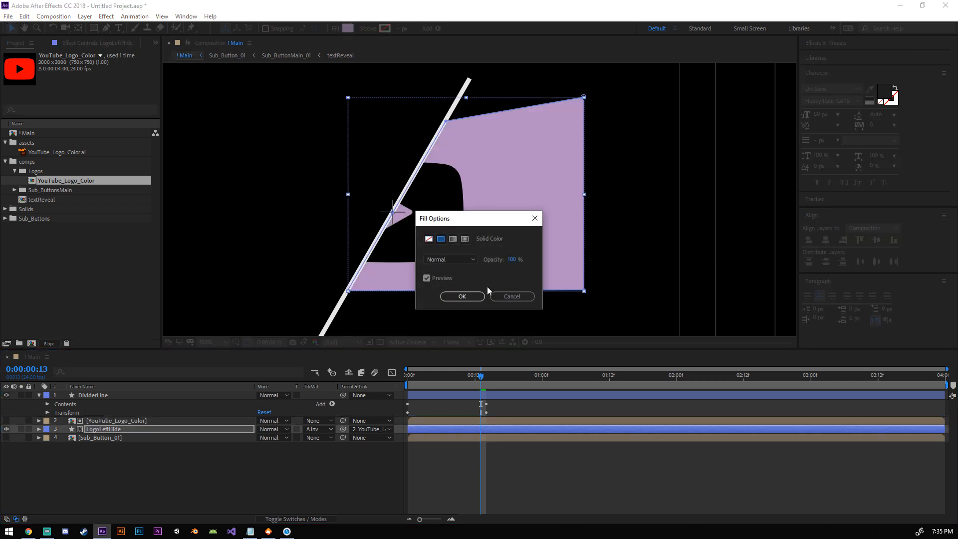
click(472, 294)
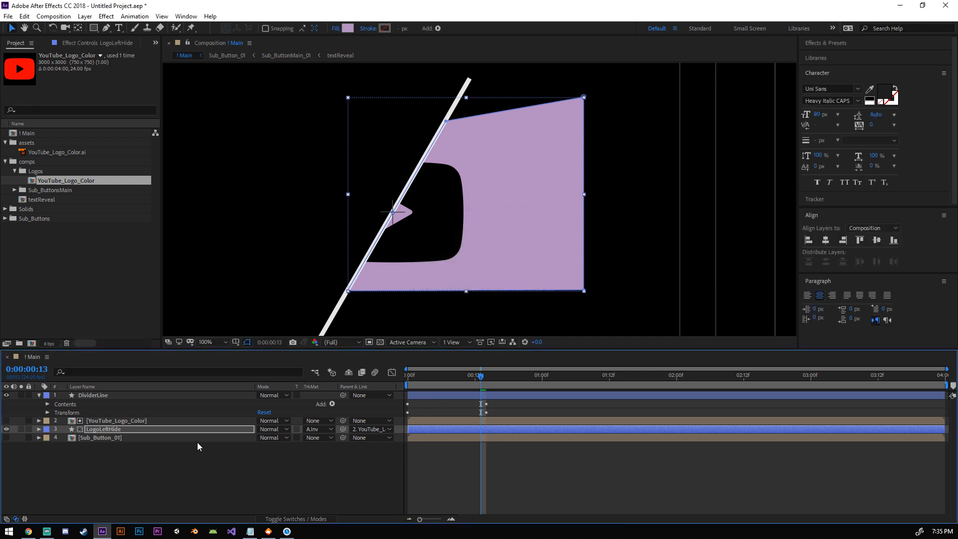
Step: Set LogoLeftHide's track matte to Alpha so it uses the YouTube_Logo_Color layer above it
click(314, 428)
click(336, 456)
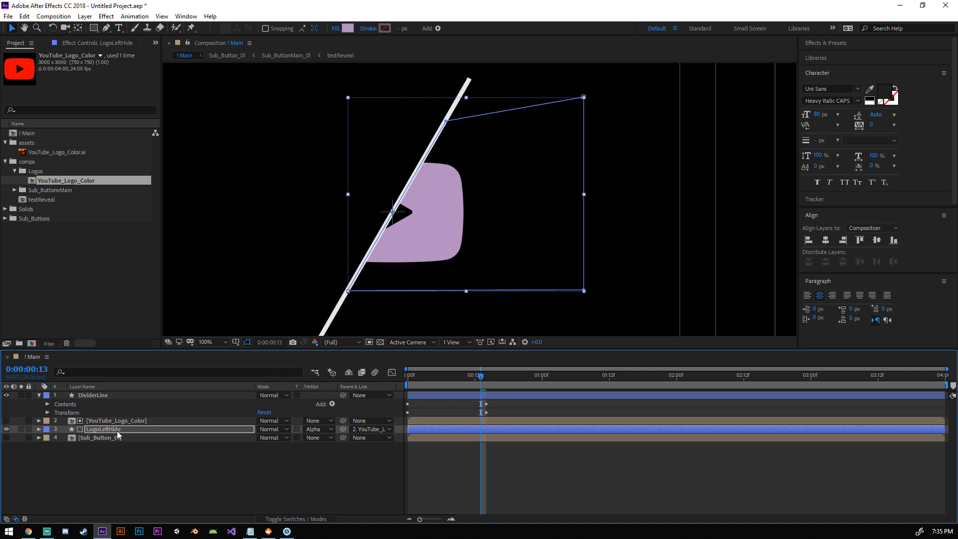
key(Return)
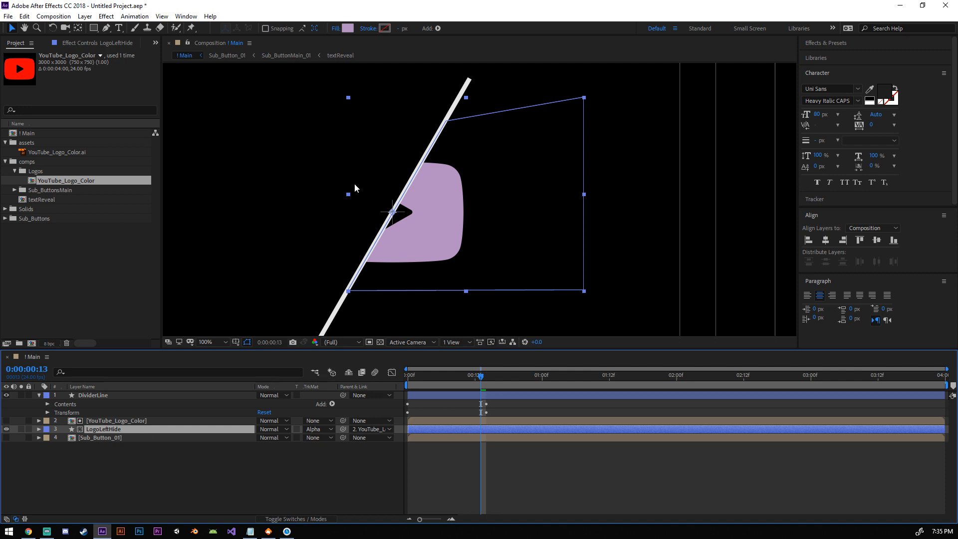
Step: Show the YouTube_Logo_Color layer and sample its red, FF0000, as the fill color of LogoLeftHide
click(347, 28)
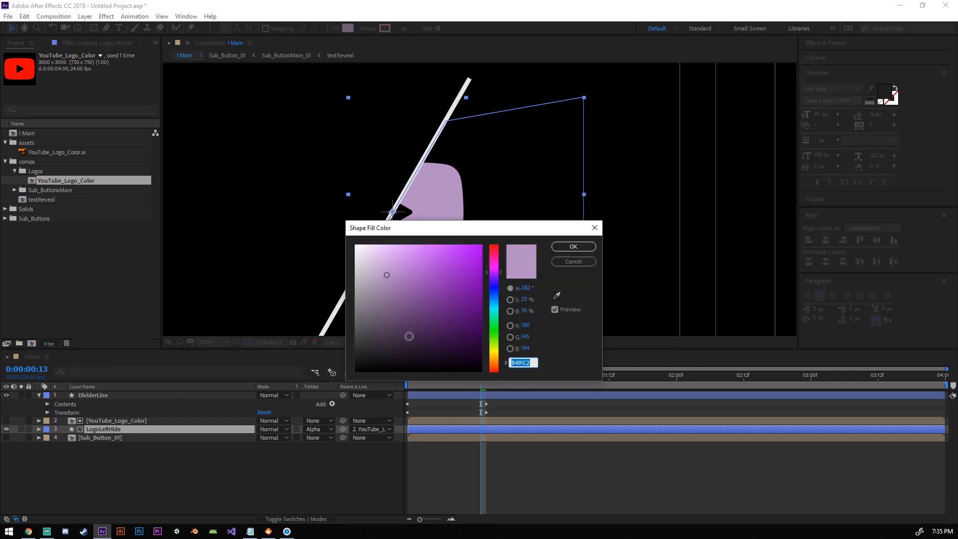
click(586, 258)
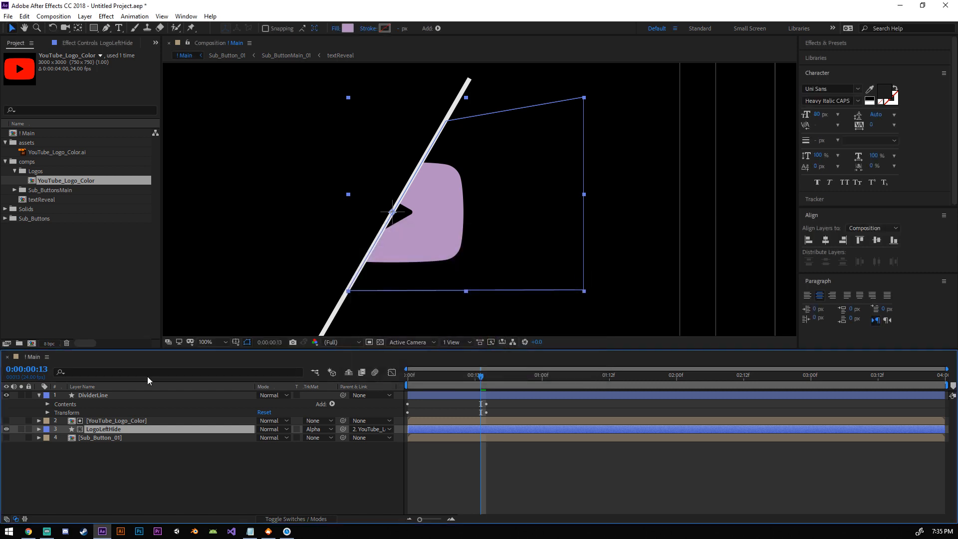
click(7, 421)
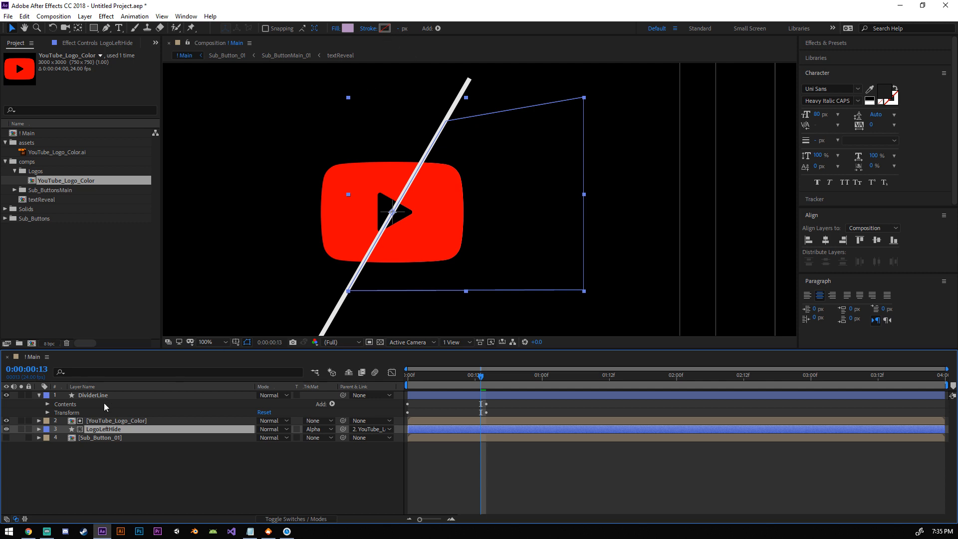
click(348, 28)
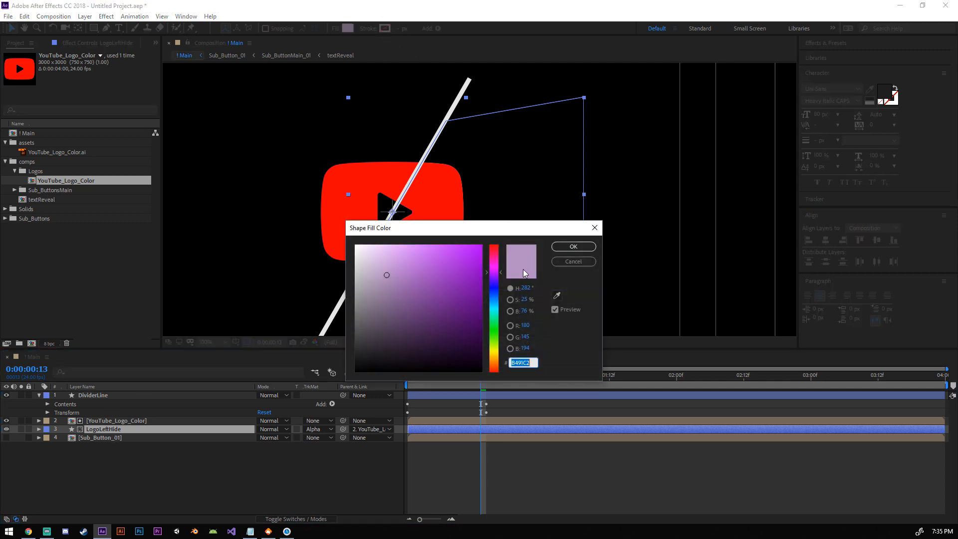
click(557, 295)
click(340, 176)
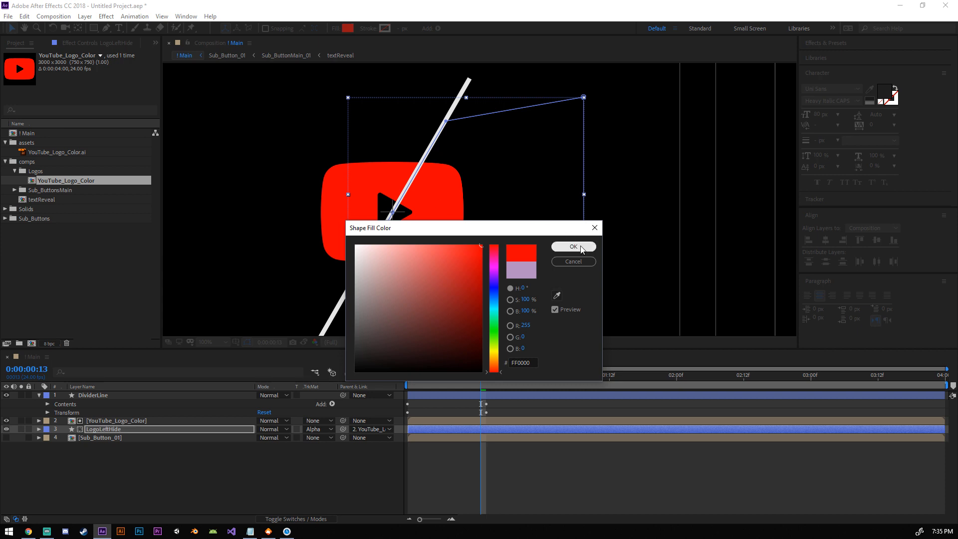
Step: Apply the FF0000 fill color to the LogoLeftHide shape and turn off the visibility of the YouTube_Logo_Color layer
click(573, 247)
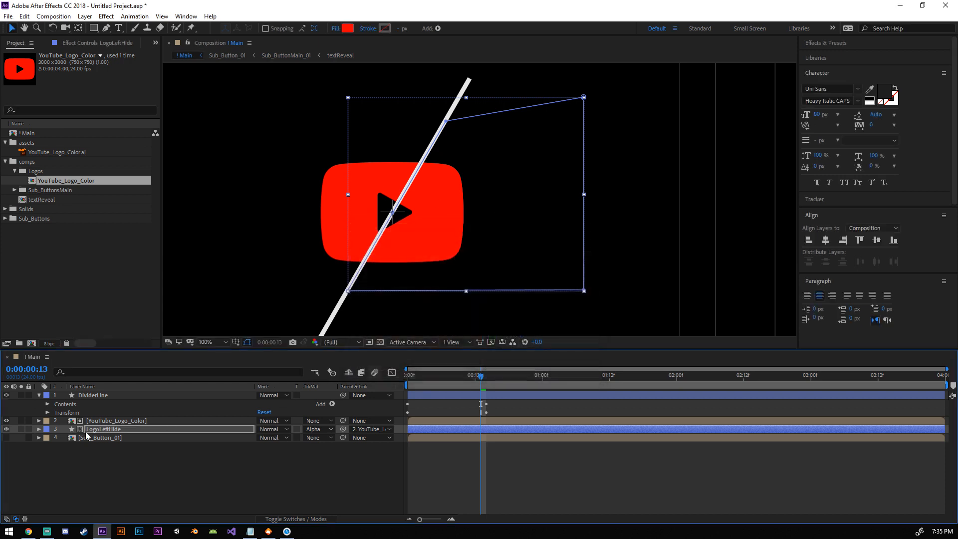
click(7, 420)
click(127, 477)
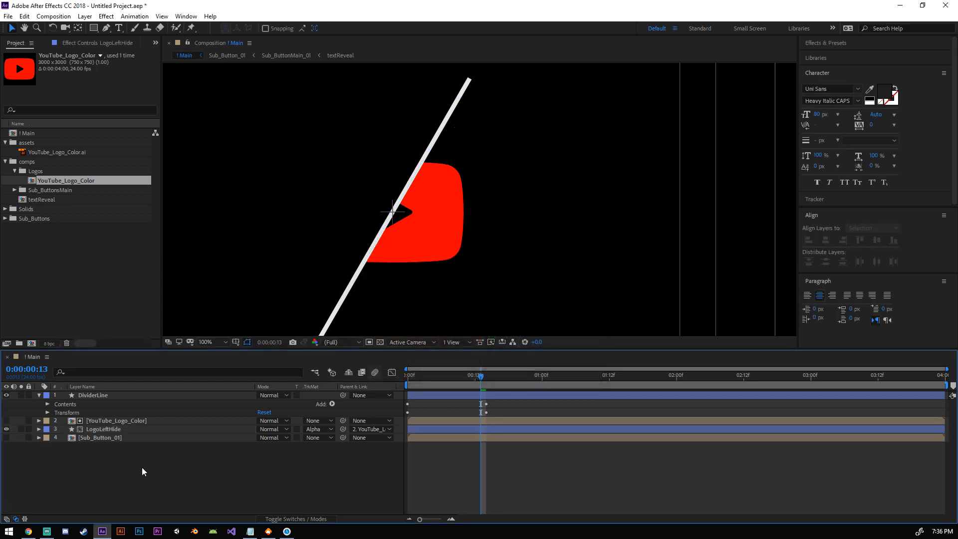
Step: Rename the LogoLeftHide layer as LogoRightHide
click(123, 432)
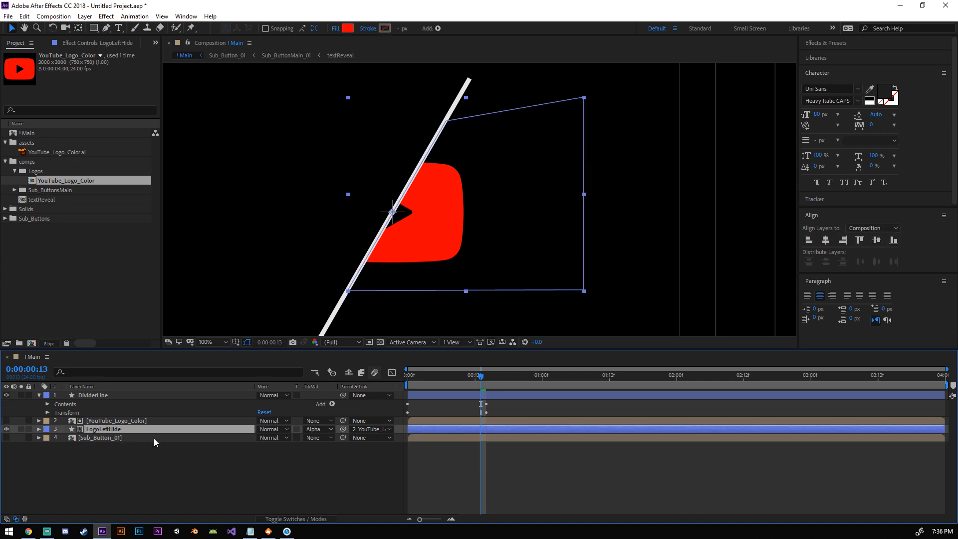
key(Return)
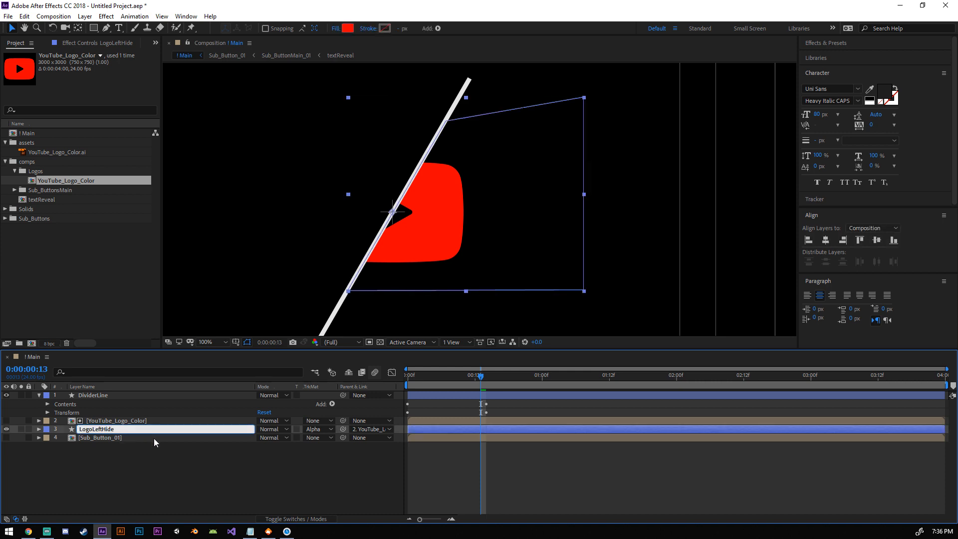
key(BackSpace)
key(BackSpace)
key(BackSpace)
key(BackSpace)
text(Right)
key(Return)
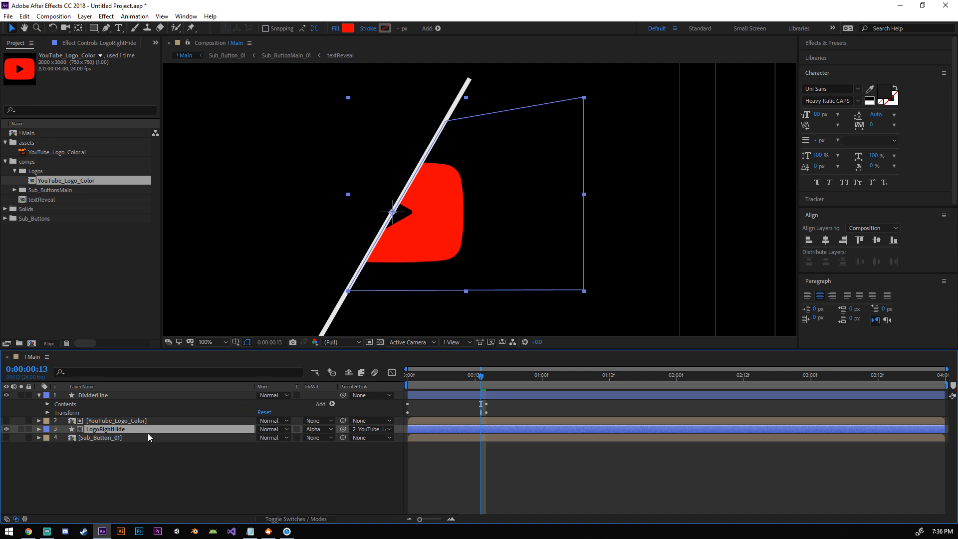
Step: Remove LogoRightHide's parent and parent the YouTube_Logo_Color layer to LogoRightHide
click(389, 429)
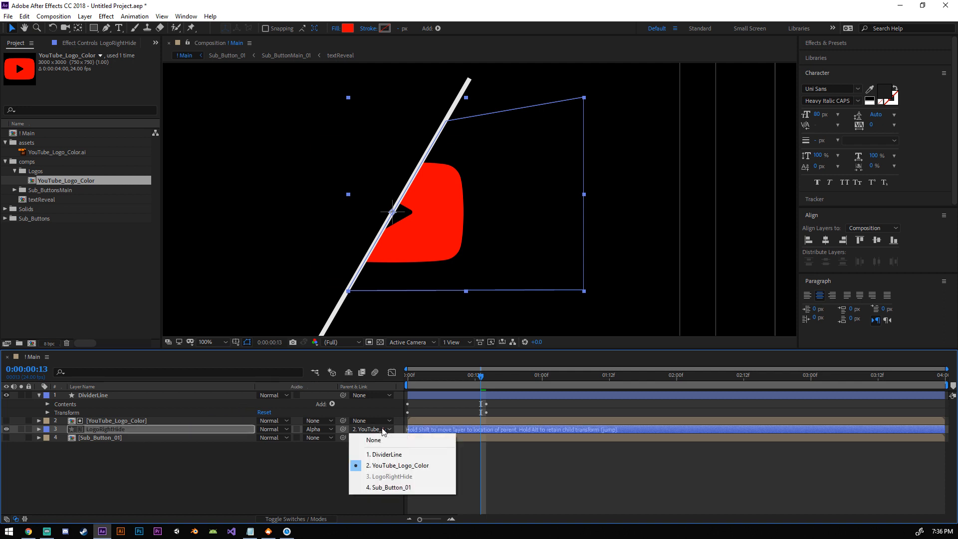
click(367, 434)
drag(342, 421, 149, 427)
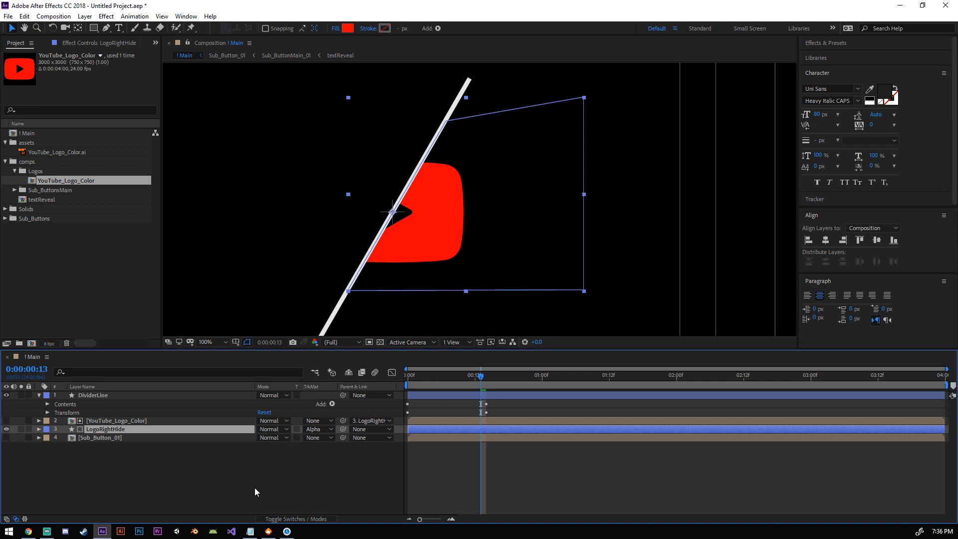
click(242, 493)
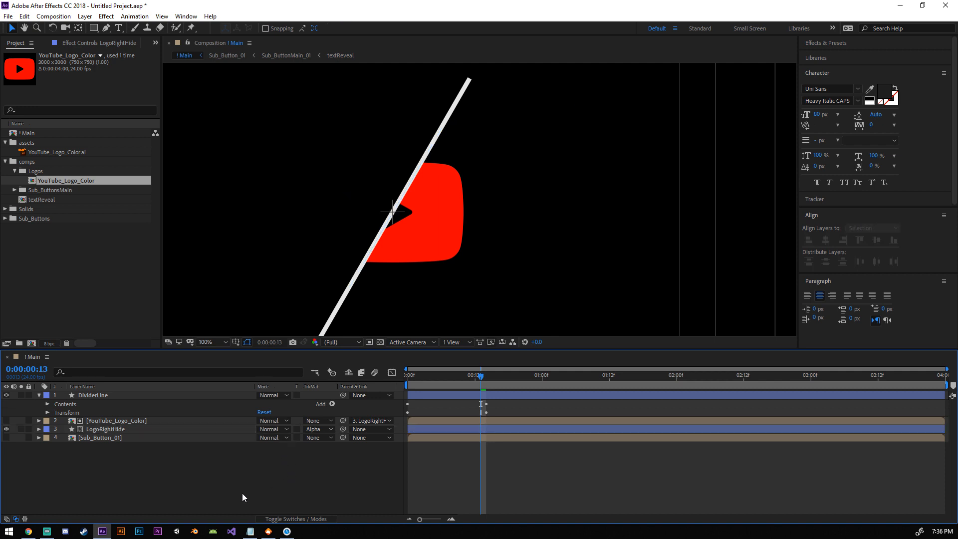
Step: Add a Position keyframe to the YouTube_Logo_Color layer and place it at frame 20
click(115, 422)
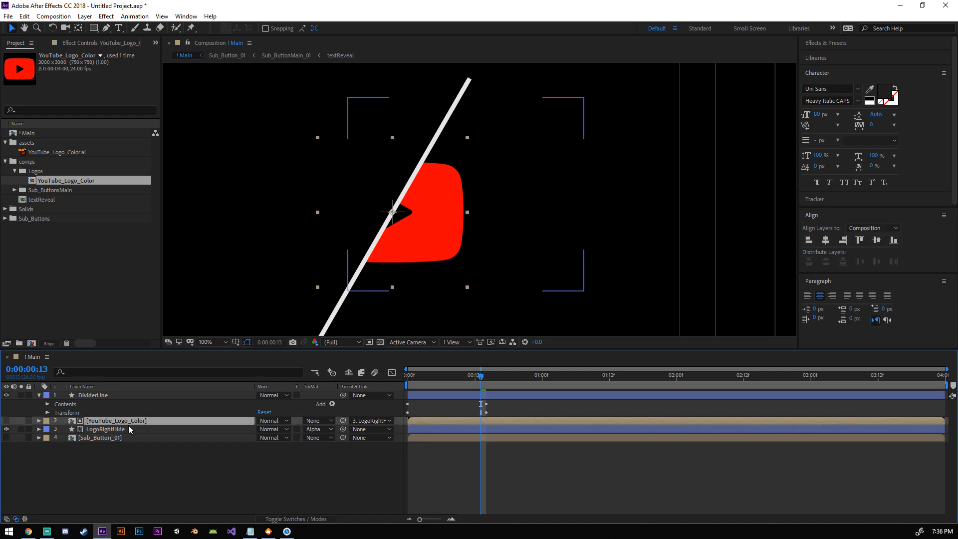
key(p)
mouse_move(480, 378)
mouse_down()
mouse_move(414, 381)
mouse_move(522, 382)
mouse_move(474, 382)
mouse_move(507, 381)
mouse_move(487, 384)
mouse_up()
scroll(489, 169, down, 2)
scroll(510, 229, up, 2)
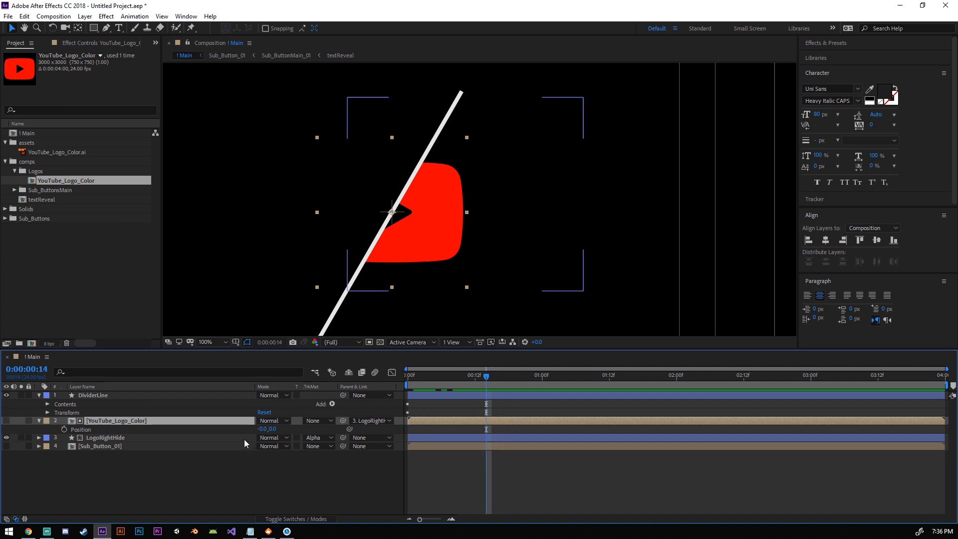
click(64, 429)
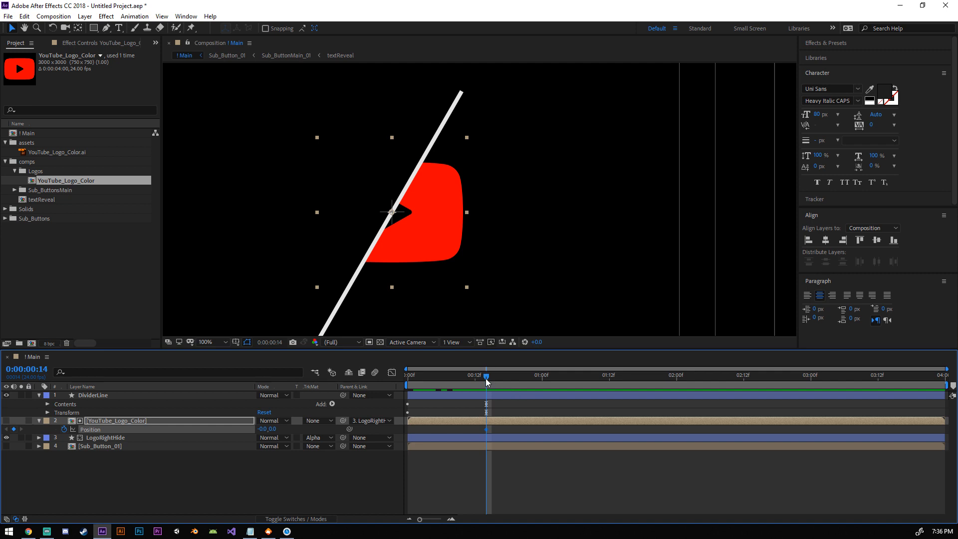
drag(485, 378, 517, 381)
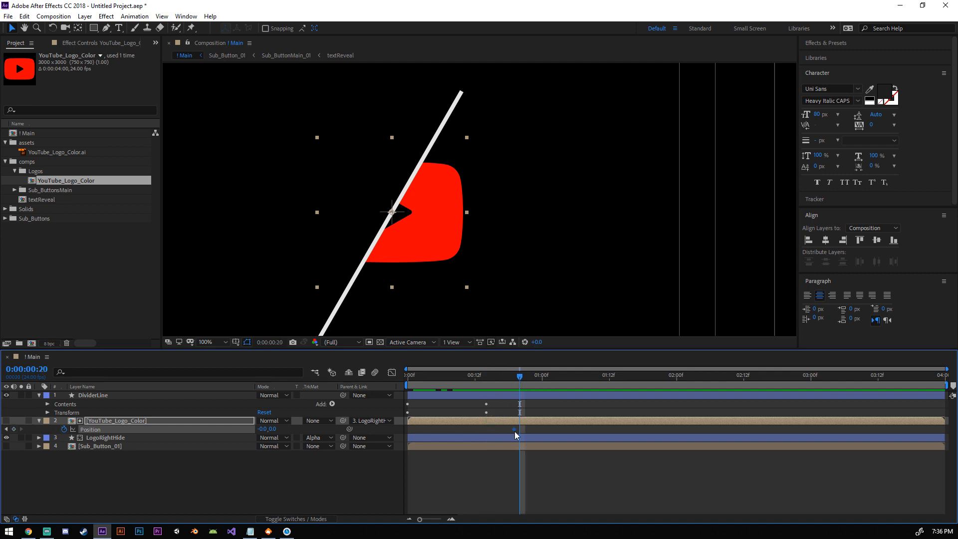
drag(514, 431, 518, 432)
Step: Set YouTube_Logo_Color's X position to -328 at frame 8 and apply Easy Ease to both Position keyframes
drag(519, 378, 451, 384)
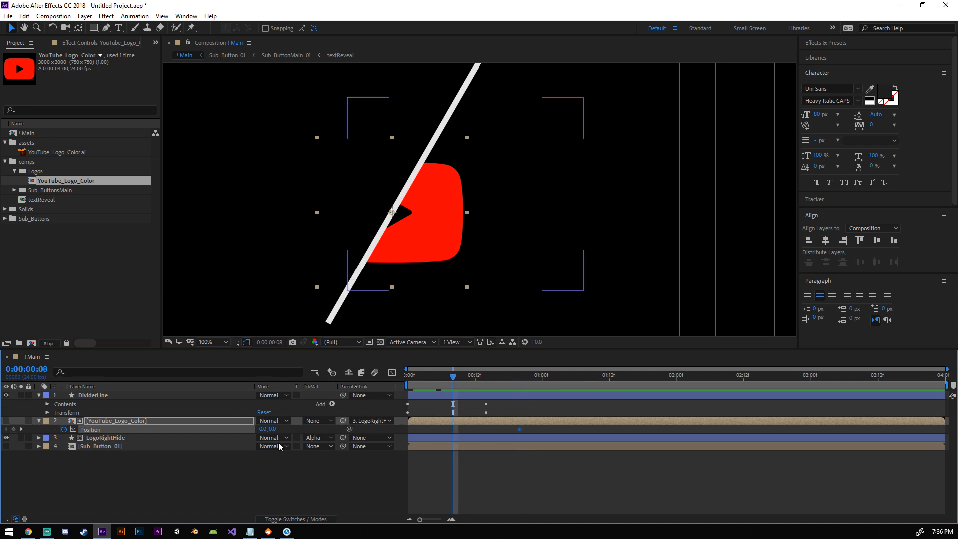
drag(263, 428, 97, 432)
drag(573, 432, 411, 420)
key(F9)
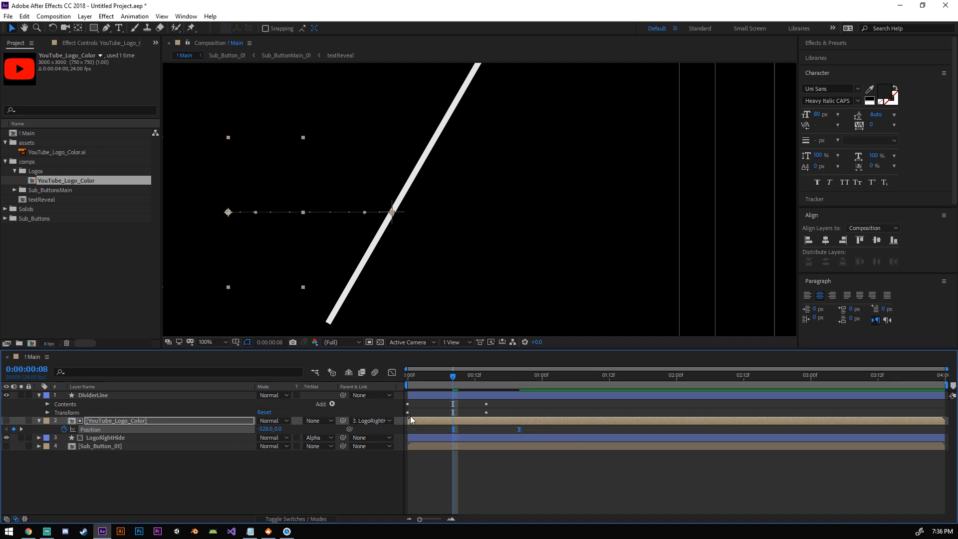
Step: Reshape the logo's Position speed graph to peak just after frame 8 and slow into frame 20, and preview the animation
click(392, 373)
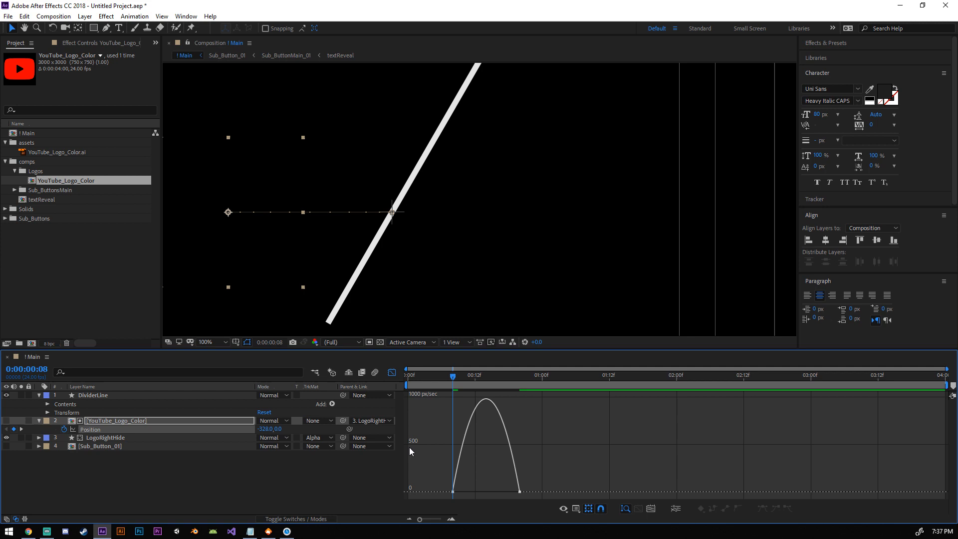
click(520, 491)
drag(508, 492, 455, 493)
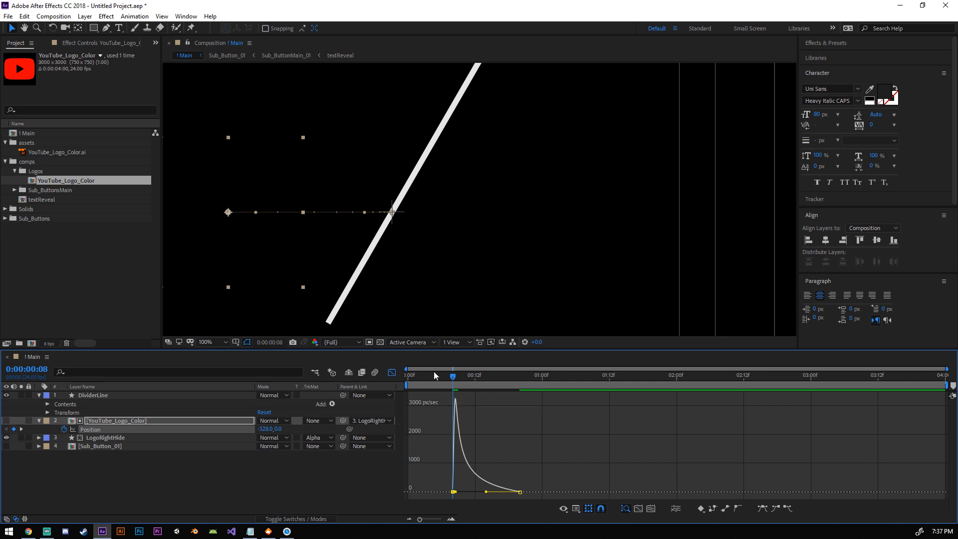
click(392, 372)
click(349, 484)
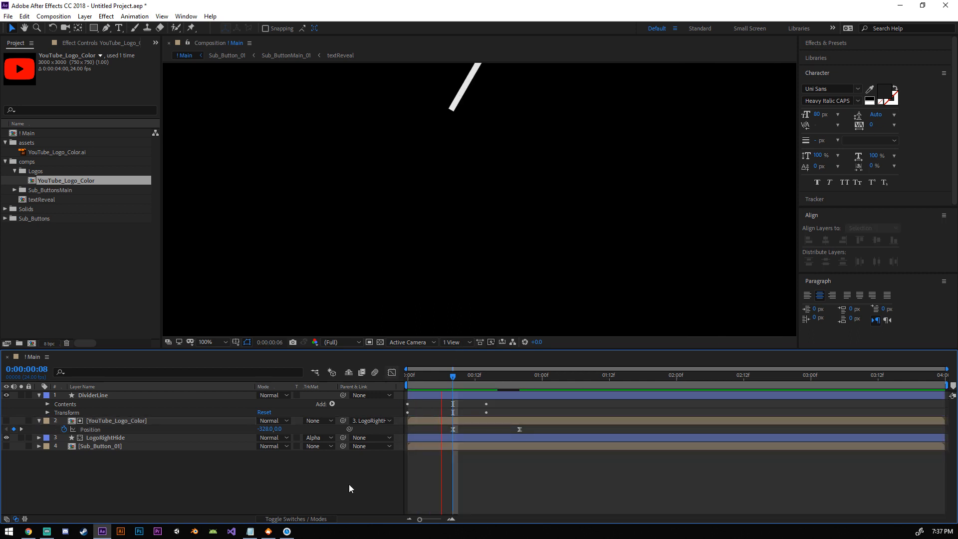
key(space)
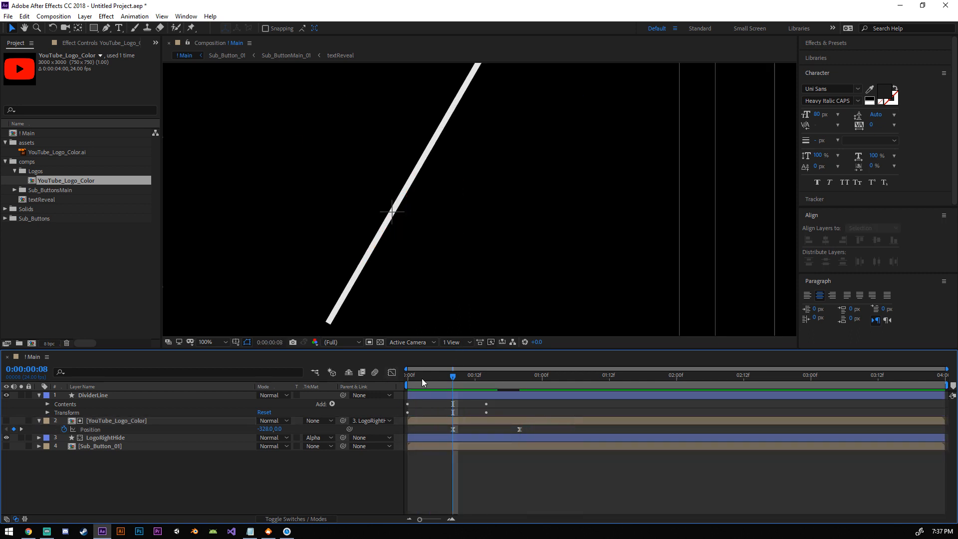
mouse_move(456, 375)
mouse_down()
mouse_move(528, 390)
mouse_move(469, 394)
mouse_move(503, 396)
mouse_up()
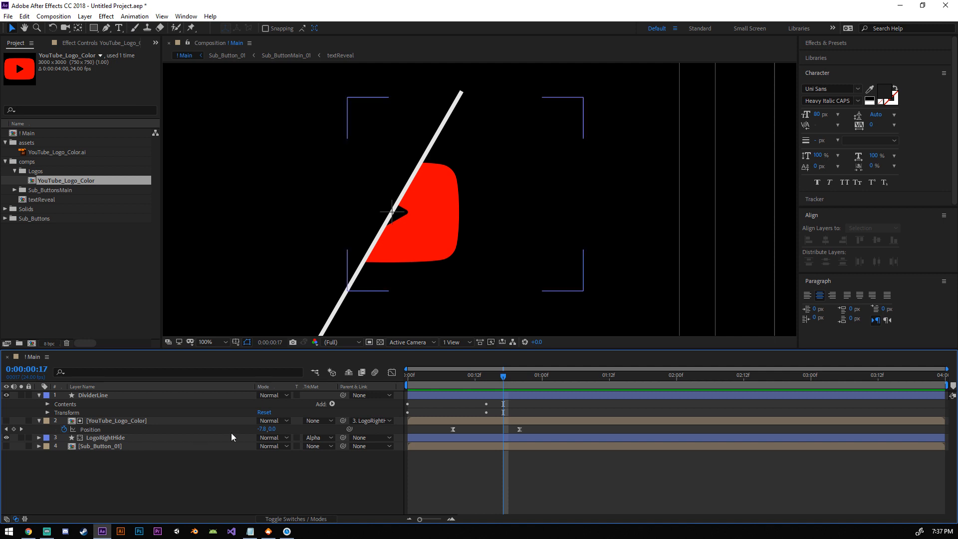
Step: Duplicate the LogoRightHide and YouTube_Logo_Color layers, and place the logo copy directly above LogoRightHide 2
click(116, 438)
key(ctrl+d)
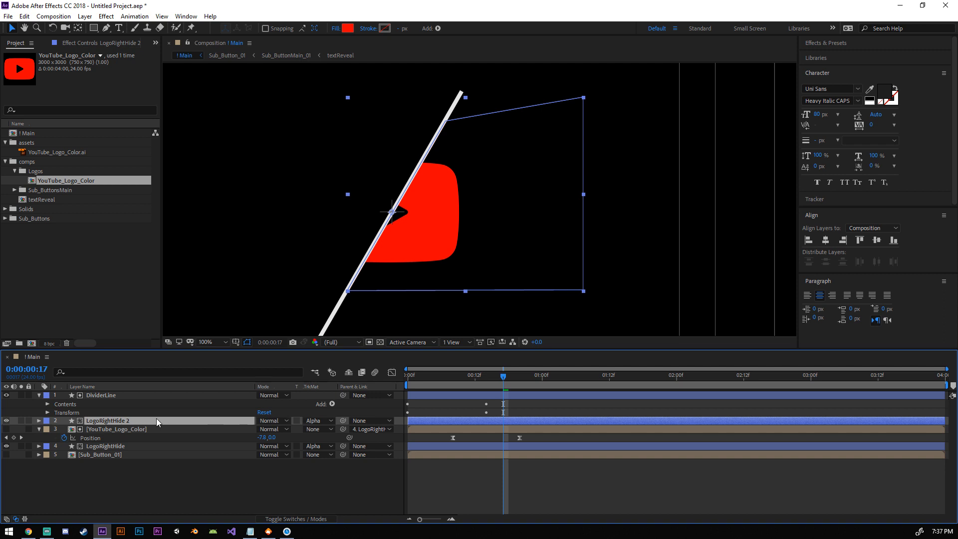
click(126, 428)
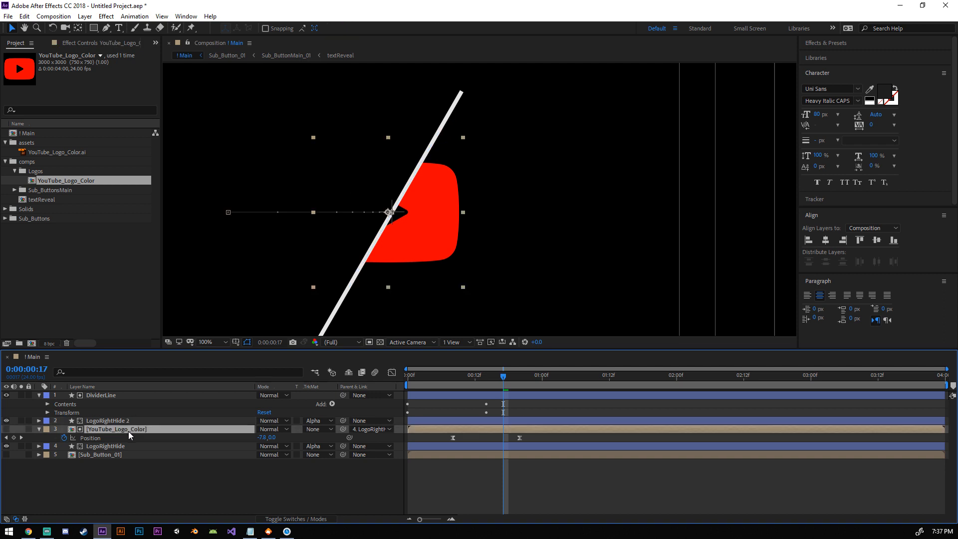
key(ctrl+d)
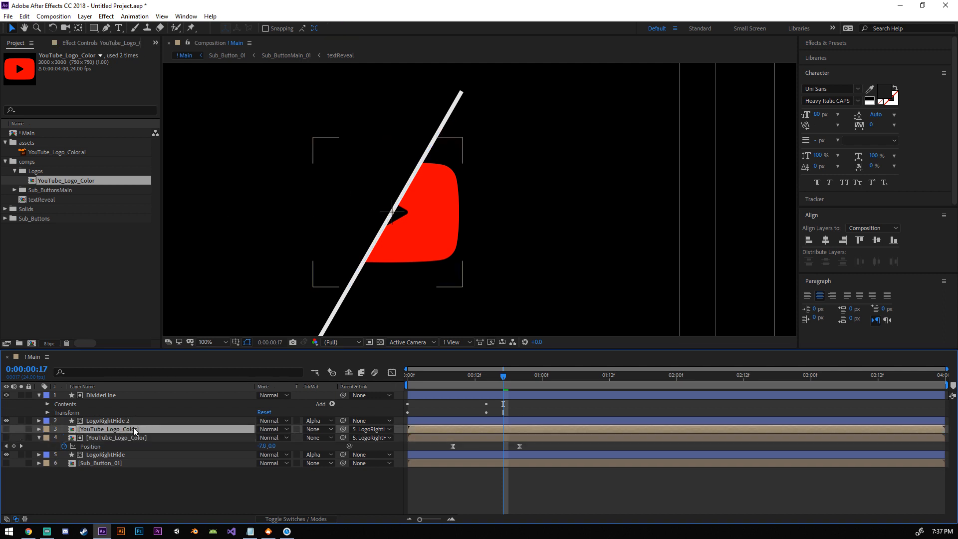
drag(110, 431, 120, 417)
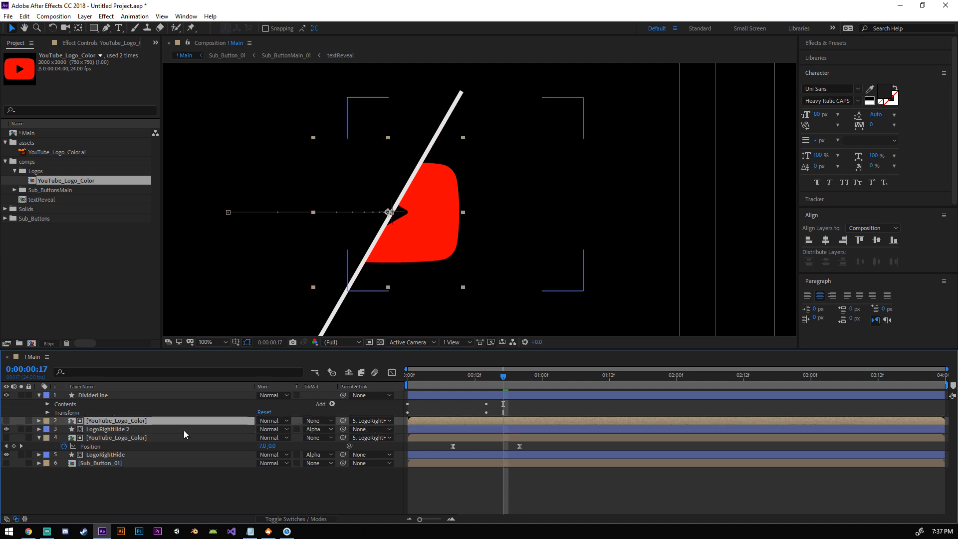
Step: Rotate LogoRightHide 2 by 180°, scrub through the reveal, and collapse the properties of the layers beneath the logo copy
click(130, 428)
key(r)
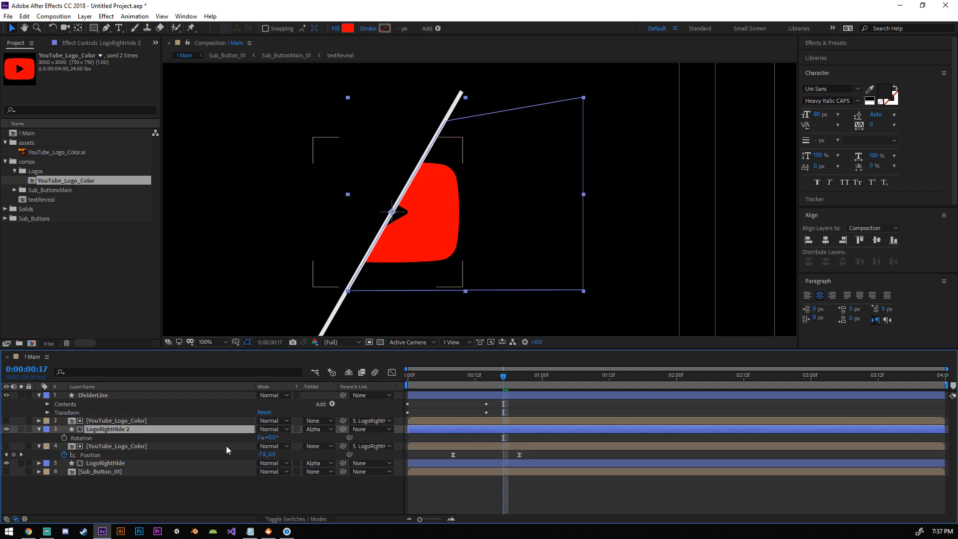
click(271, 437)
text(180)
key(Return)
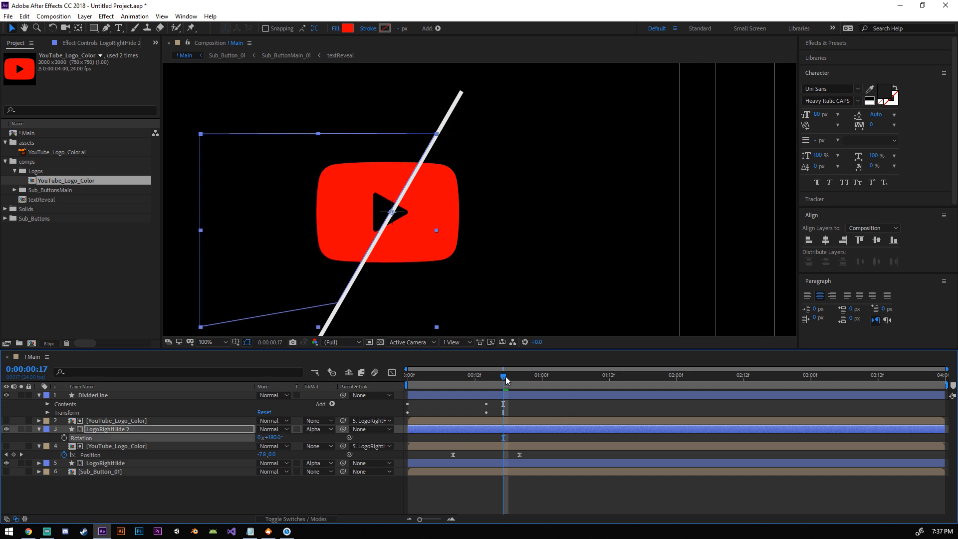
mouse_move(504, 381)
mouse_down()
mouse_move(432, 384)
mouse_move(504, 387)
mouse_move(490, 392)
mouse_up()
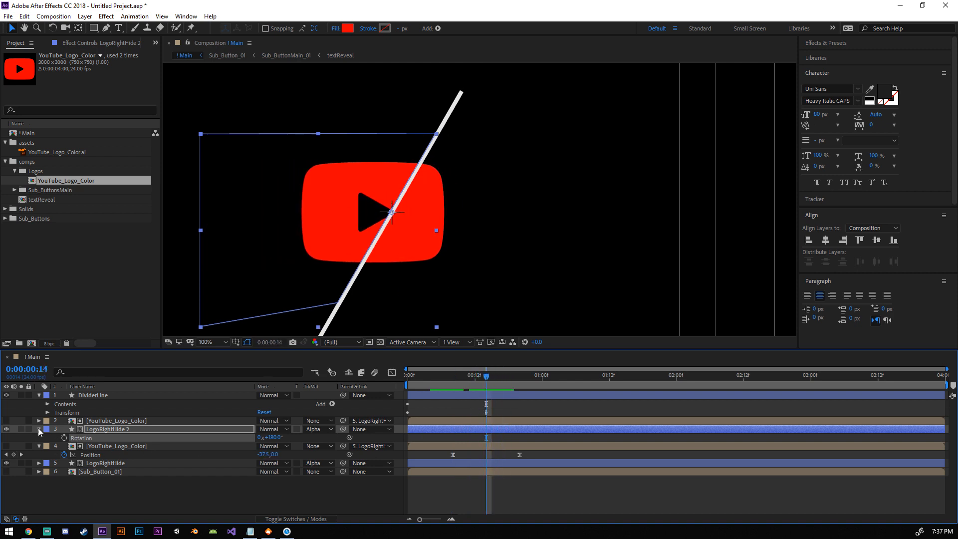
click(39, 429)
click(39, 437)
Step: Set the X position of the upper YouTube_Logo_Color layer to 328 at frame 8
click(120, 420)
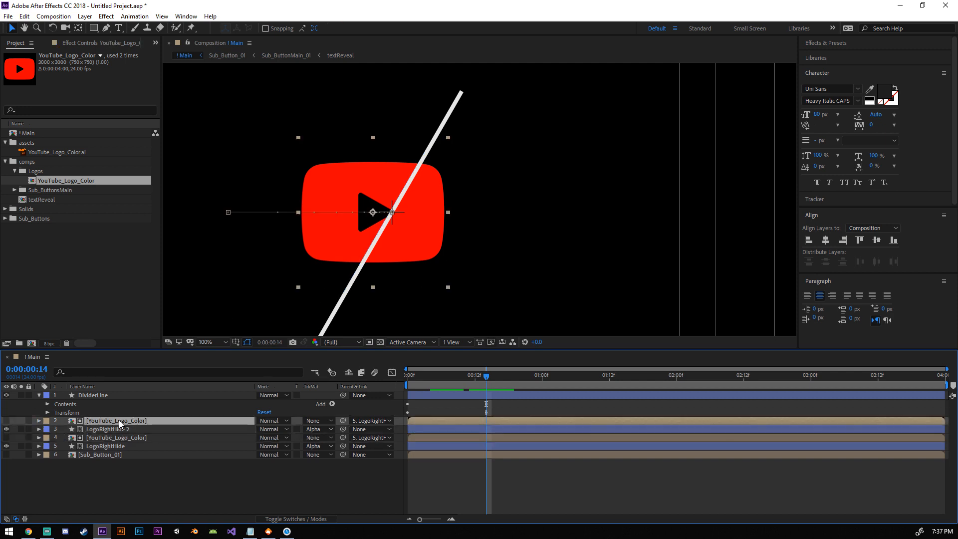
key(p)
drag(487, 377, 453, 385)
click(264, 429)
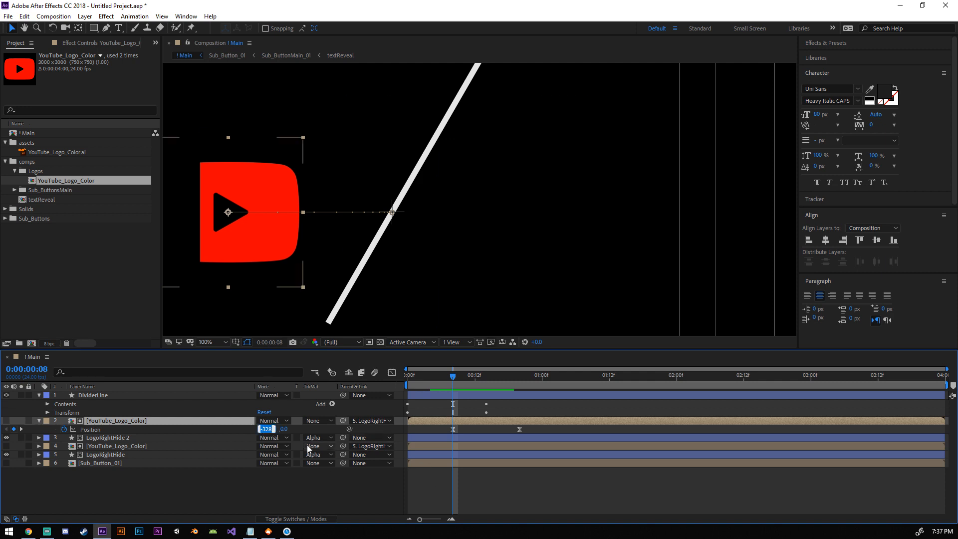
click(265, 429)
key(BackSpace)
key(Return)
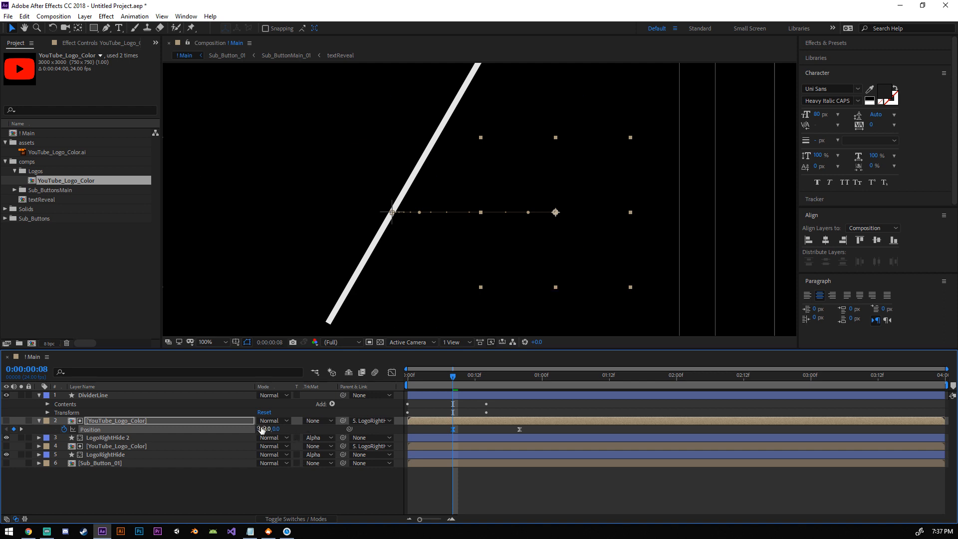
Step: Move the upper logo copy's starting position slightly farther right at frame 8 and preview the reveal through frame 20
drag(262, 430, 283, 430)
key(space)
key(space)
drag(473, 382, 517, 383)
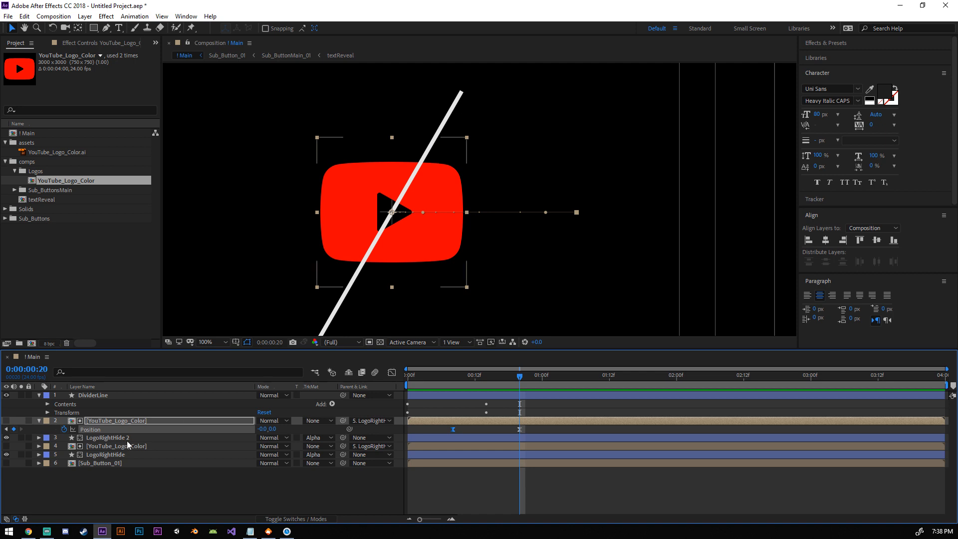
Step: Collapse the upper YouTube_Logo_Color and DividerLine layers, with the playhead at frame 16, and select DividerLine
click(129, 423)
mouse_move(274, 429)
mouse_down()
mouse_move(286, 429)
mouse_move(274, 429)
mouse_up()
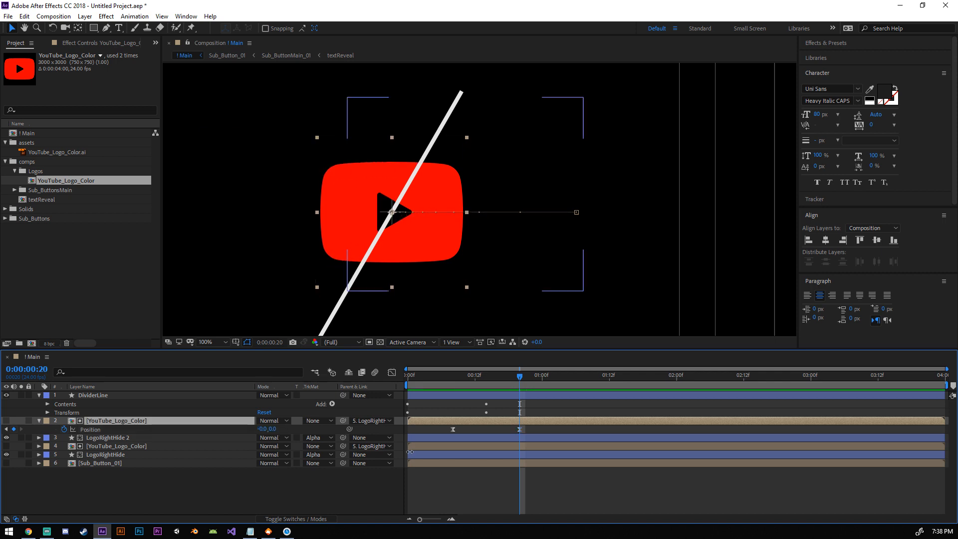
click(334, 489)
click(34, 423)
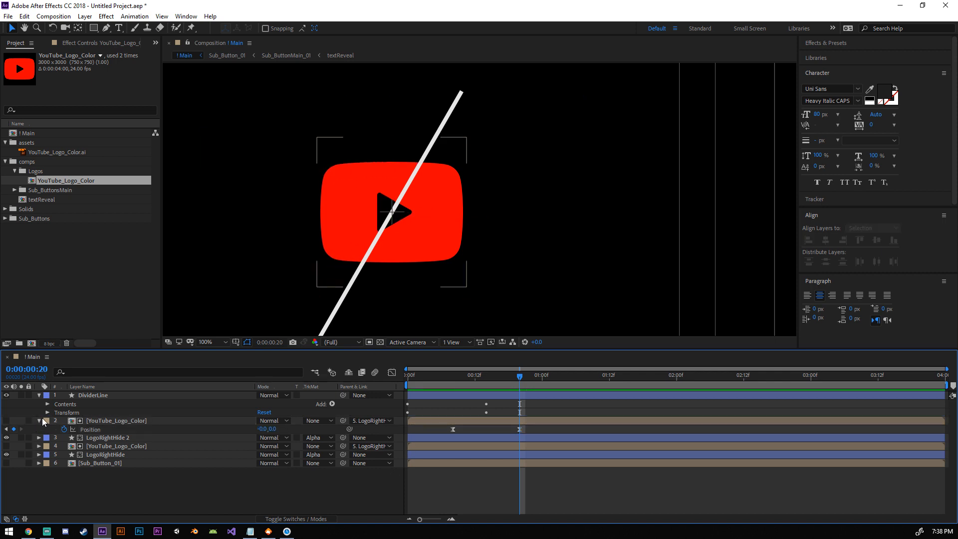
click(39, 421)
click(155, 502)
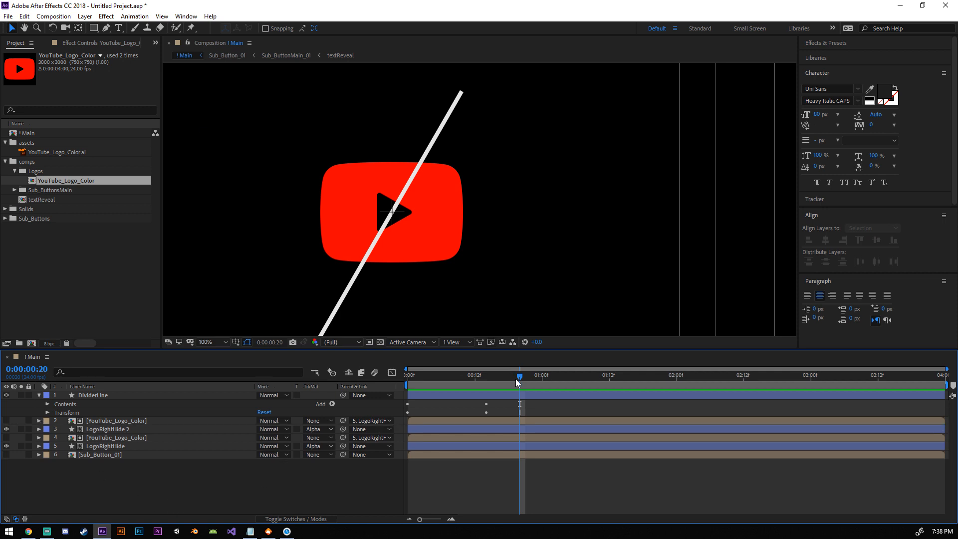
drag(515, 379, 496, 395)
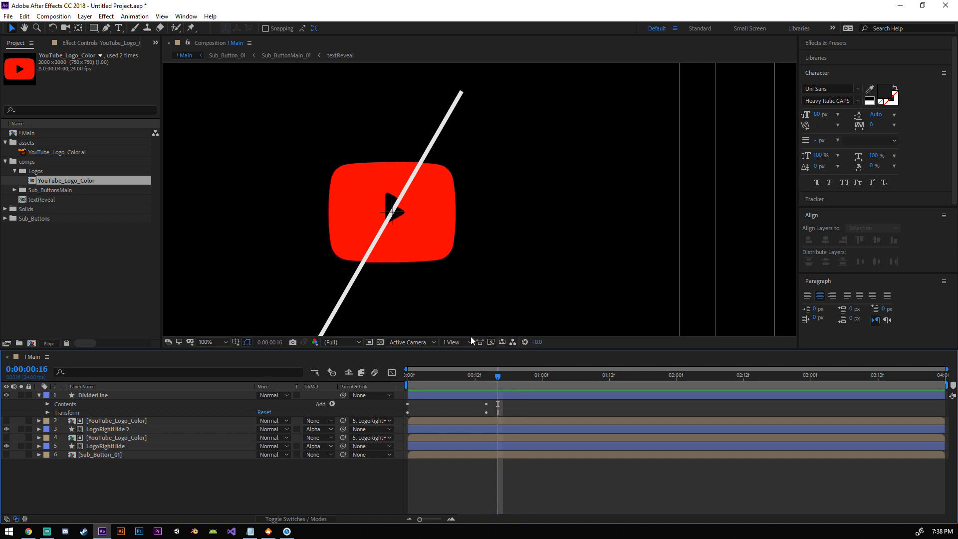
click(39, 395)
click(104, 394)
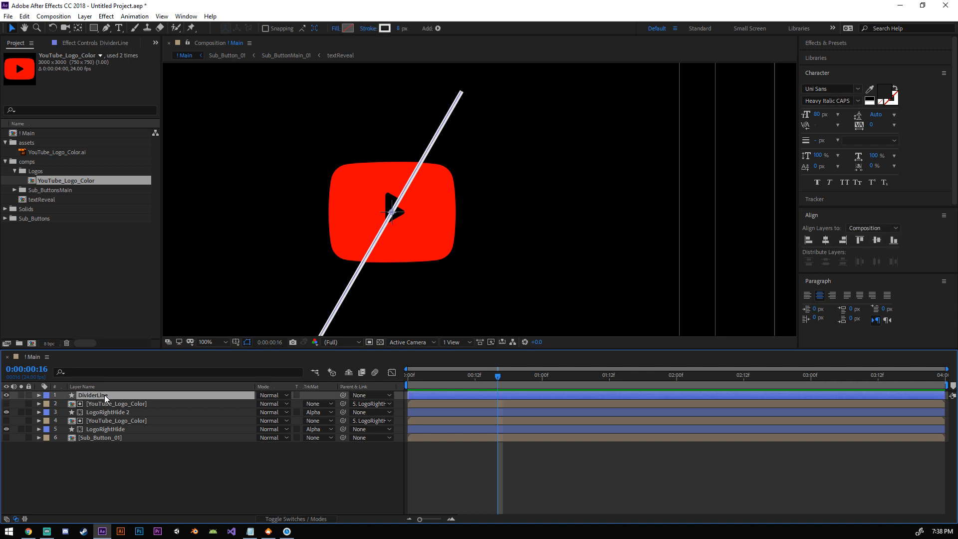
Step: Show DividerLine's Trim Paths properties and add an End keyframe of 100% at frame 16
key(u)
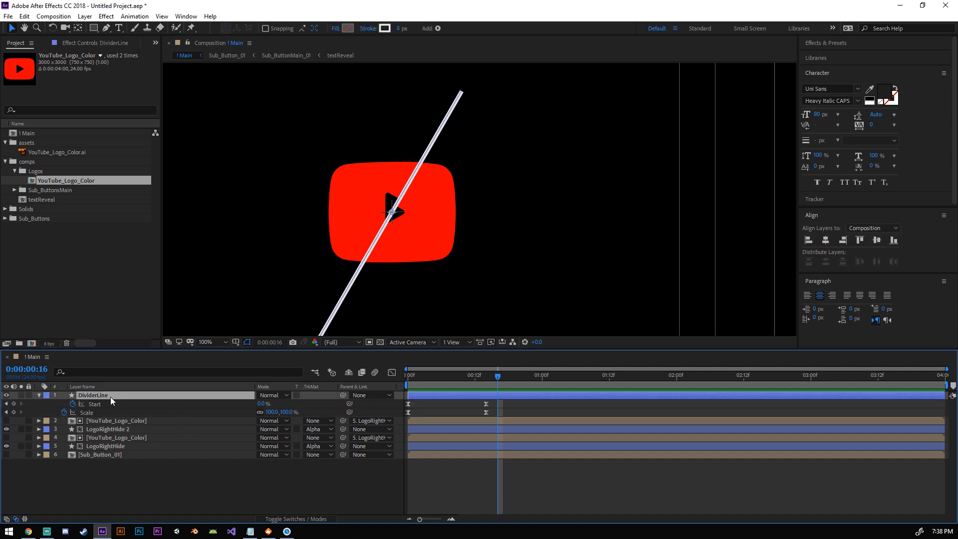
click(40, 394)
click(40, 394)
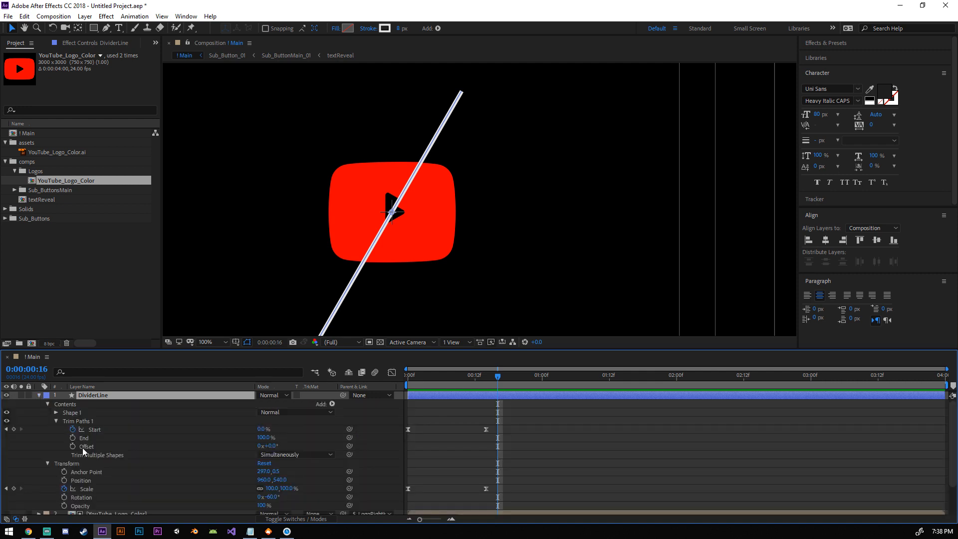
click(47, 463)
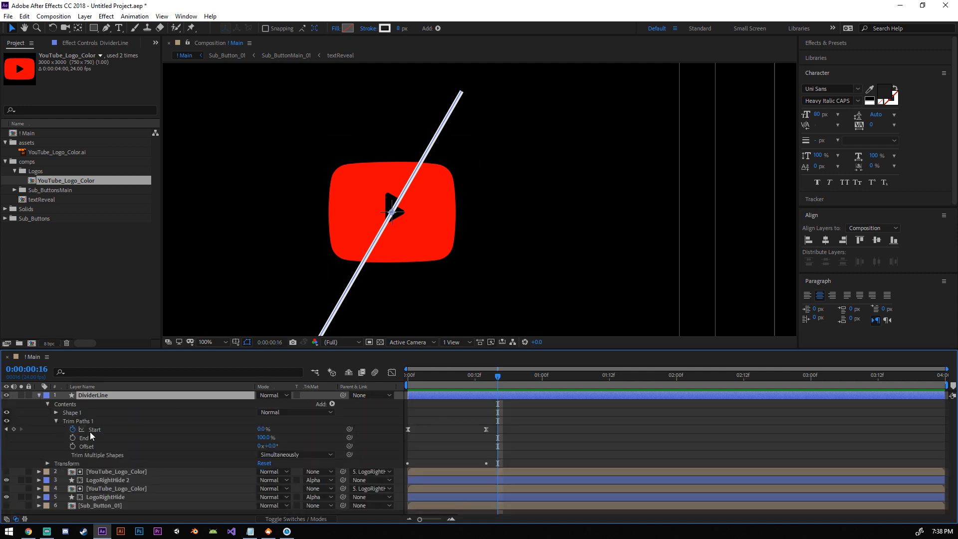
mouse_move(497, 378)
mouse_down()
mouse_move(472, 380)
mouse_move(494, 382)
mouse_up()
click(73, 437)
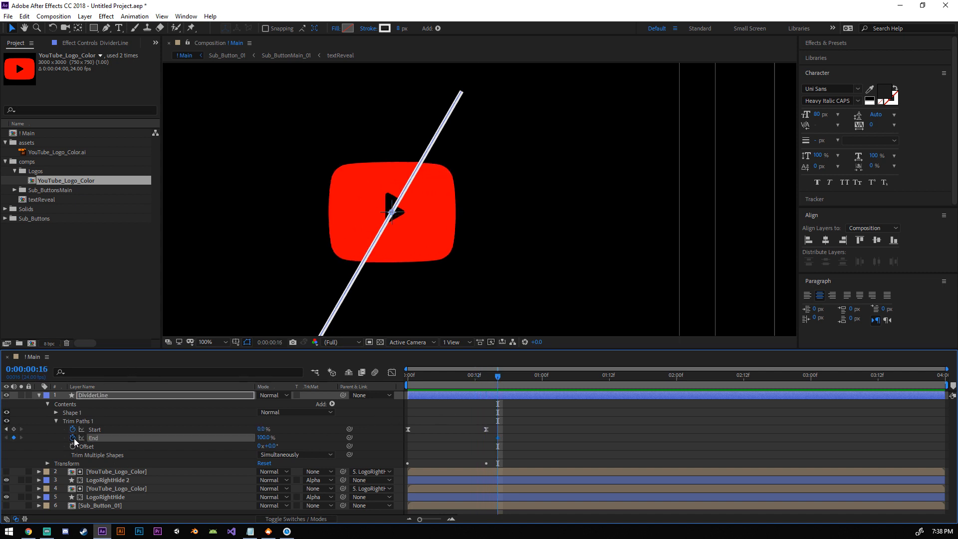
click(392, 372)
click(392, 372)
Step: Set DividerLine's Trim Paths End to 0% at 0:00:01:00
drag(497, 382, 543, 384)
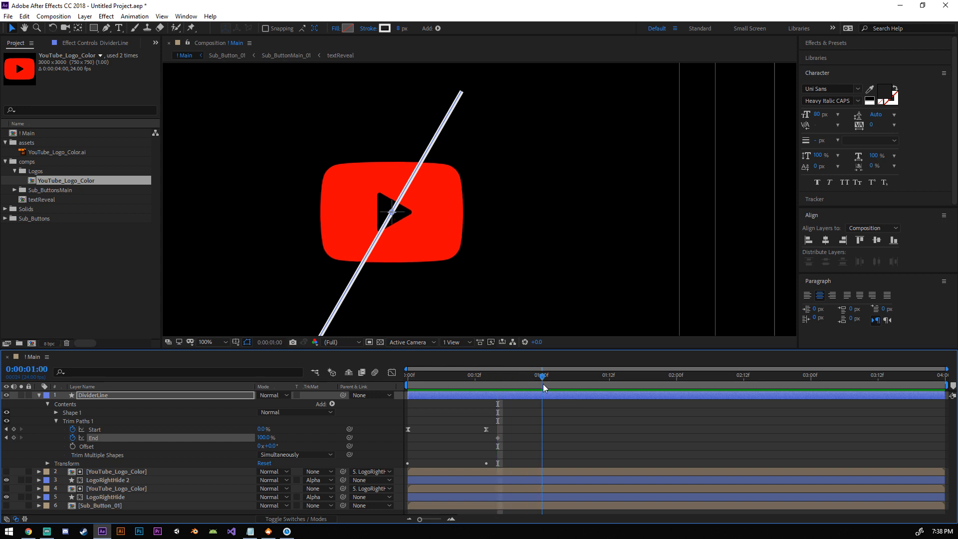
click(263, 438)
text(0)
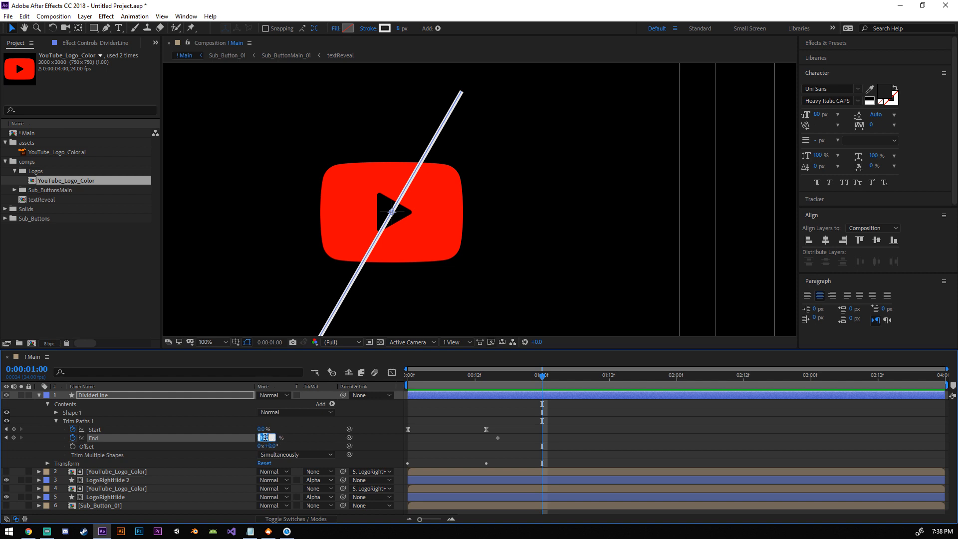
key(Return)
Step: Check the speed graph of DividerLine's Start property and apply Easy Ease to both End keyframes
drag(555, 438, 488, 442)
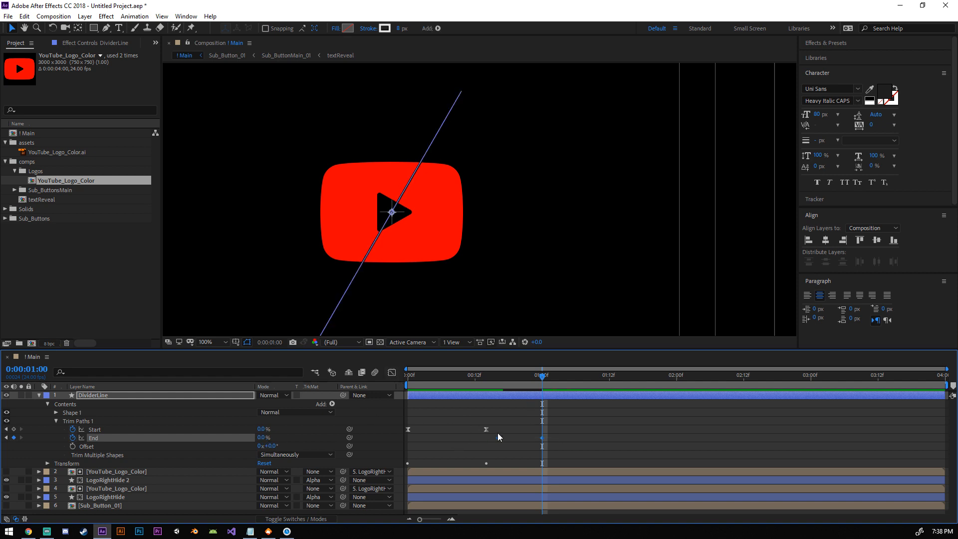
click(118, 430)
click(392, 372)
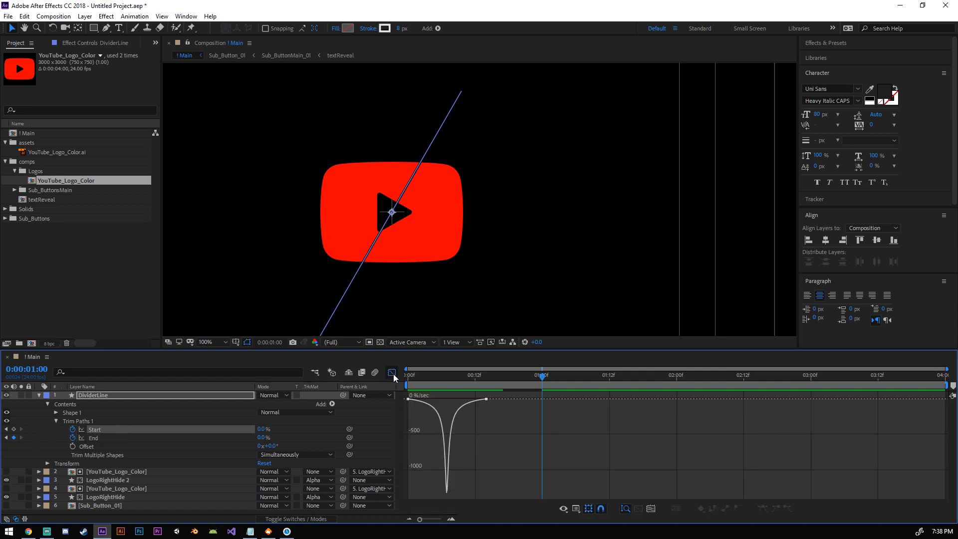
click(392, 372)
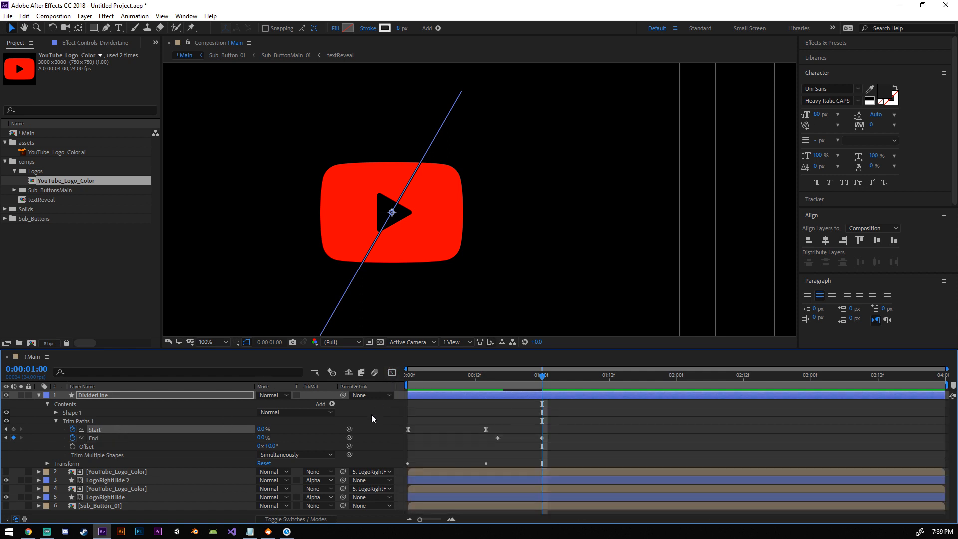
drag(553, 435, 480, 447)
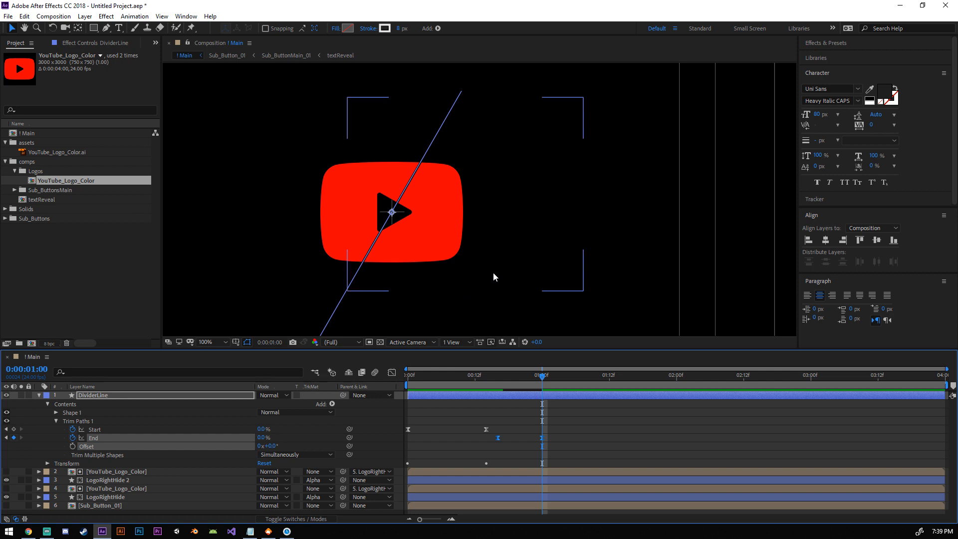
click(598, 245)
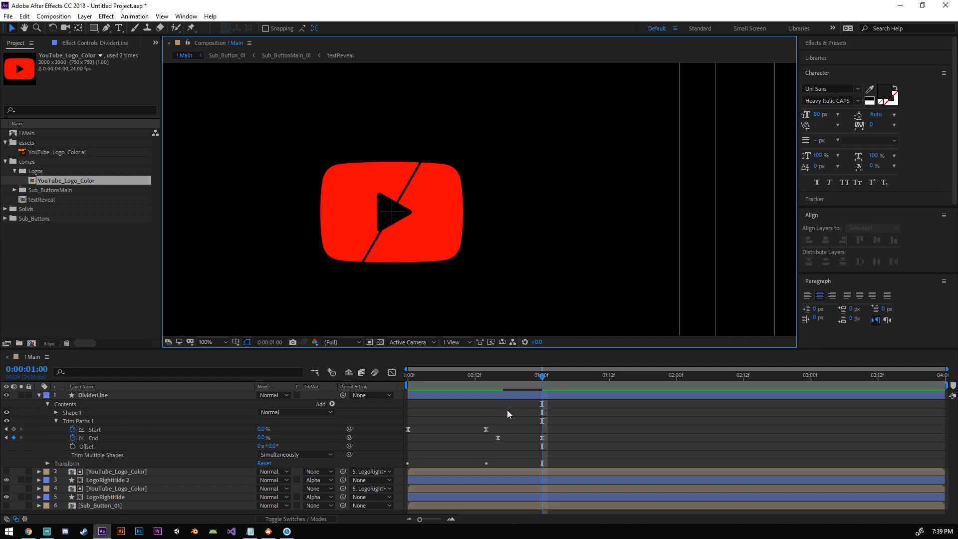
Step: Reshape the speed curve of DividerLine's End so it peaks just before the 0:00:01:00 keyframe, and collapse the layer's contents
drag(543, 382, 519, 382)
drag(483, 379, 512, 382)
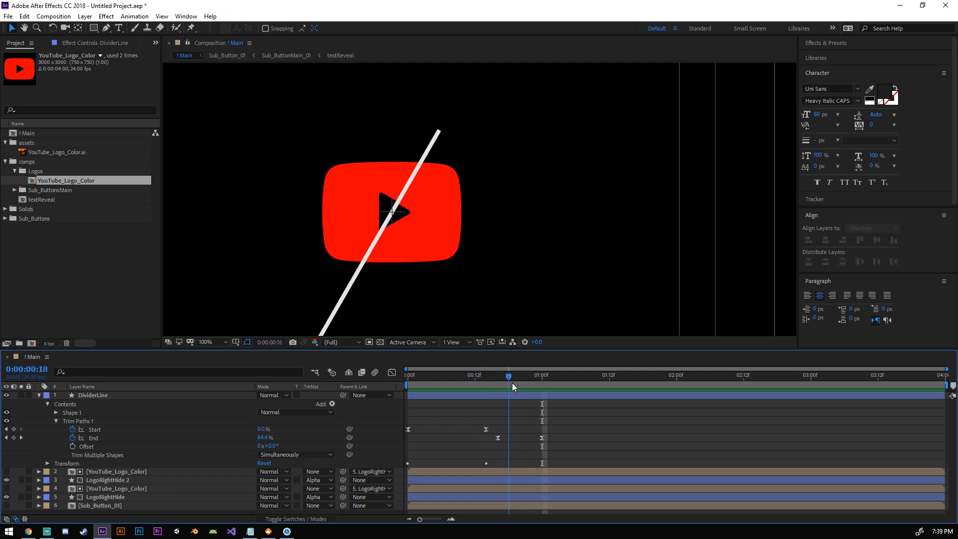
click(392, 372)
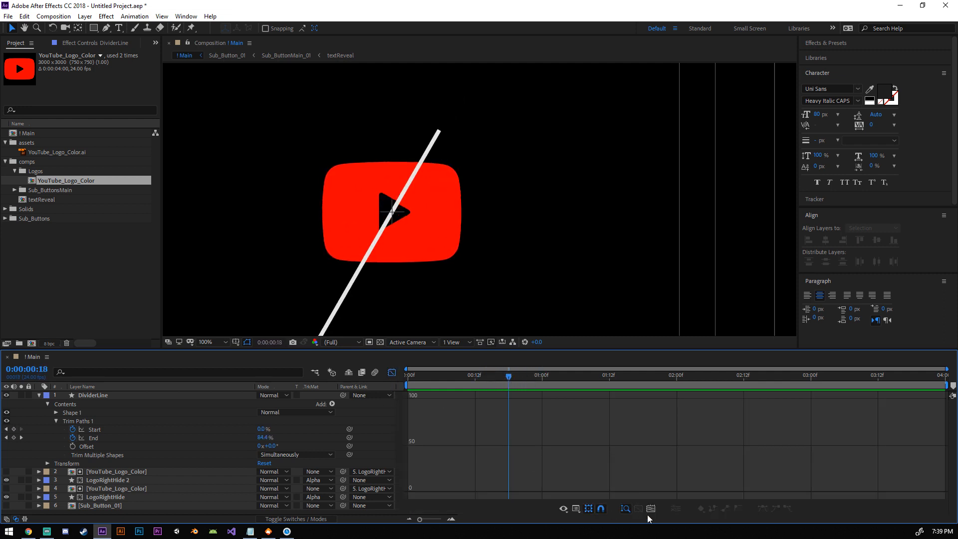
click(94, 438)
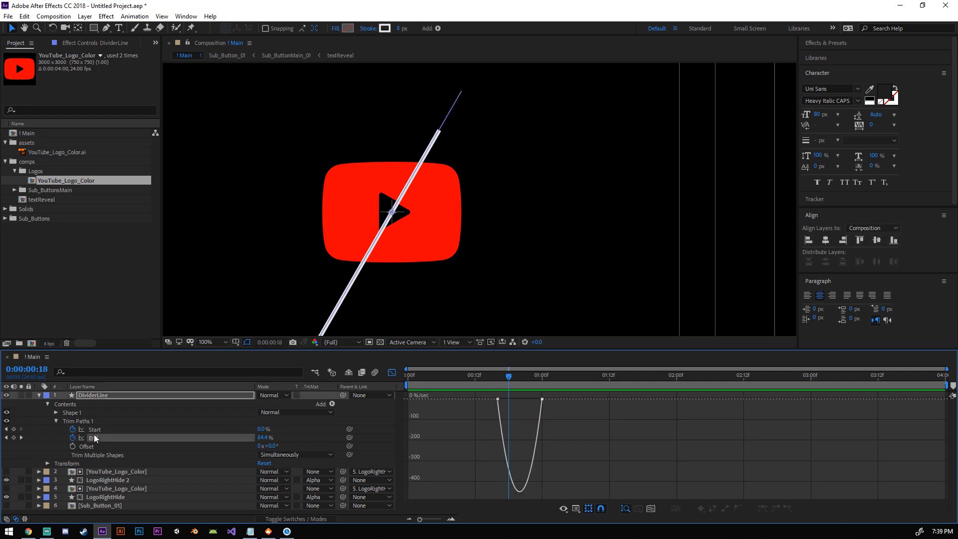
drag(506, 395, 538, 402)
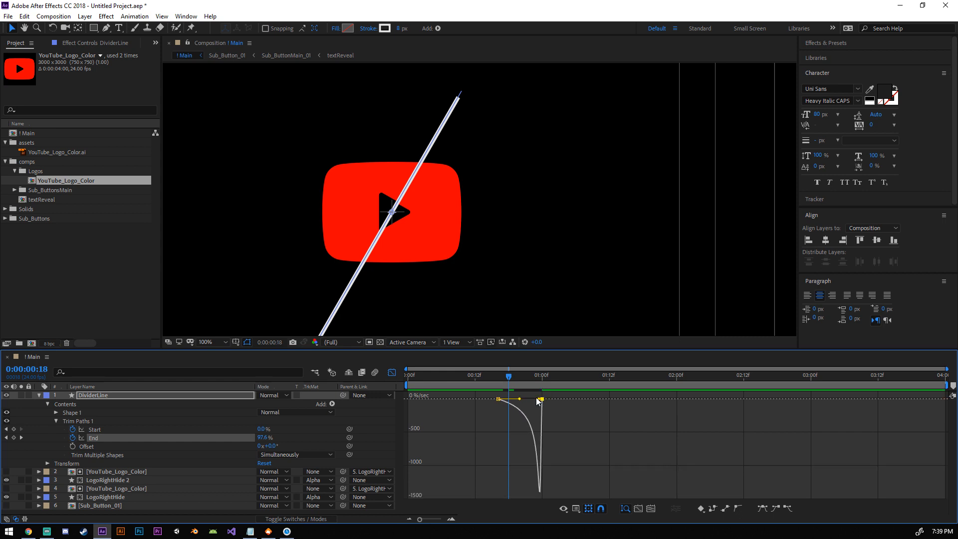
click(390, 374)
click(47, 403)
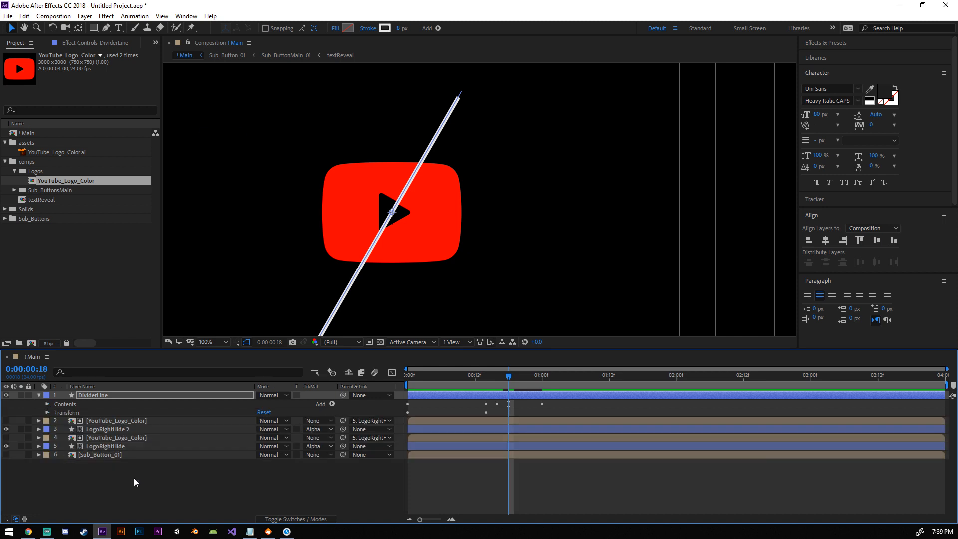
Step: Fit the whole composition in the viewer and play back the logo reveal
click(134, 477)
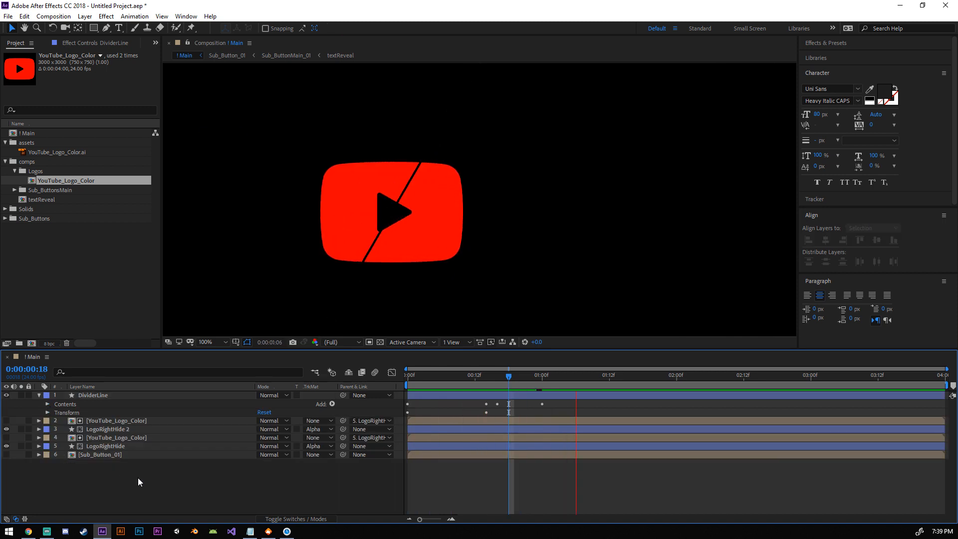
click(212, 342)
click(226, 165)
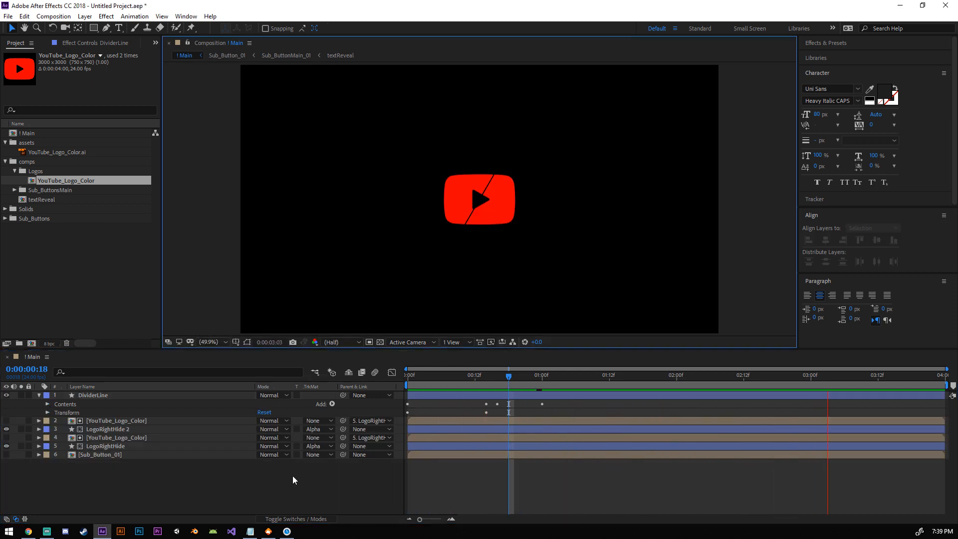
click(295, 479)
key(space)
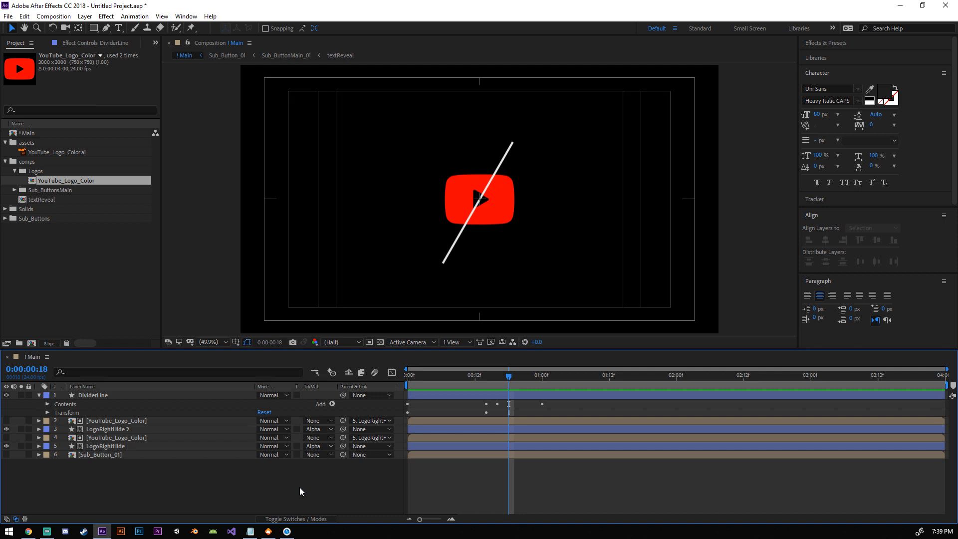
key(space)
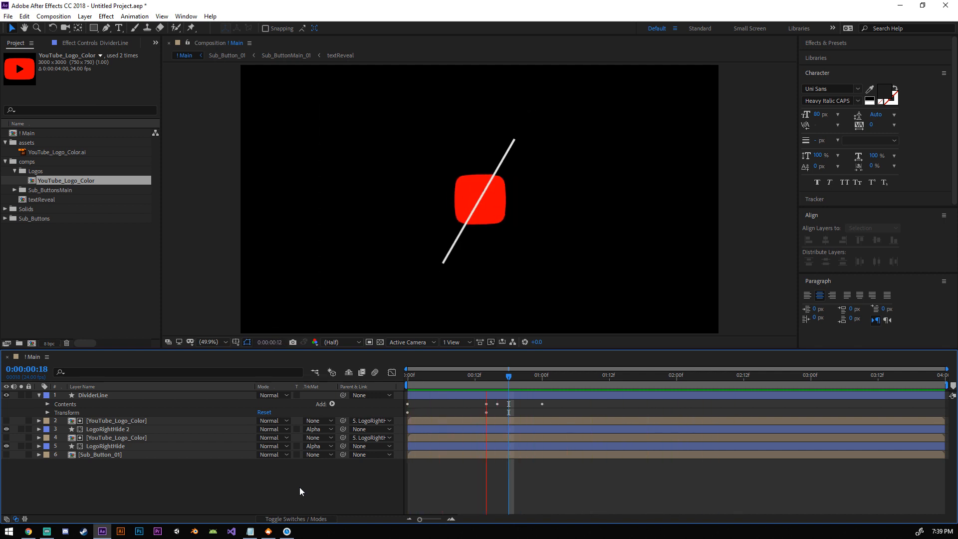
key(space)
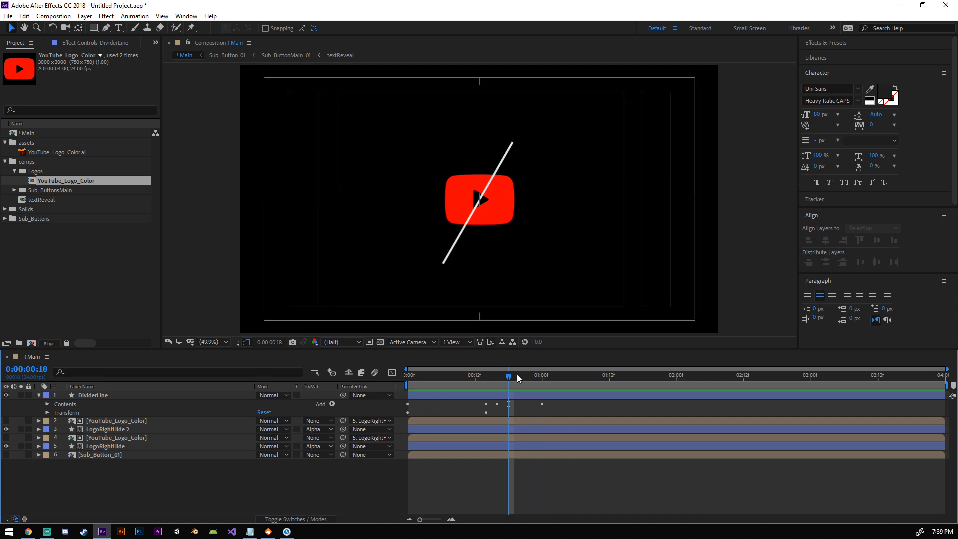
Step: Remove the Scale animation from DividerLine with the playhead at frame 14, and preview the reveal
mouse_move(516, 375)
mouse_down()
mouse_move(456, 387)
mouse_move(489, 384)
mouse_move(481, 387)
mouse_up()
click(100, 396)
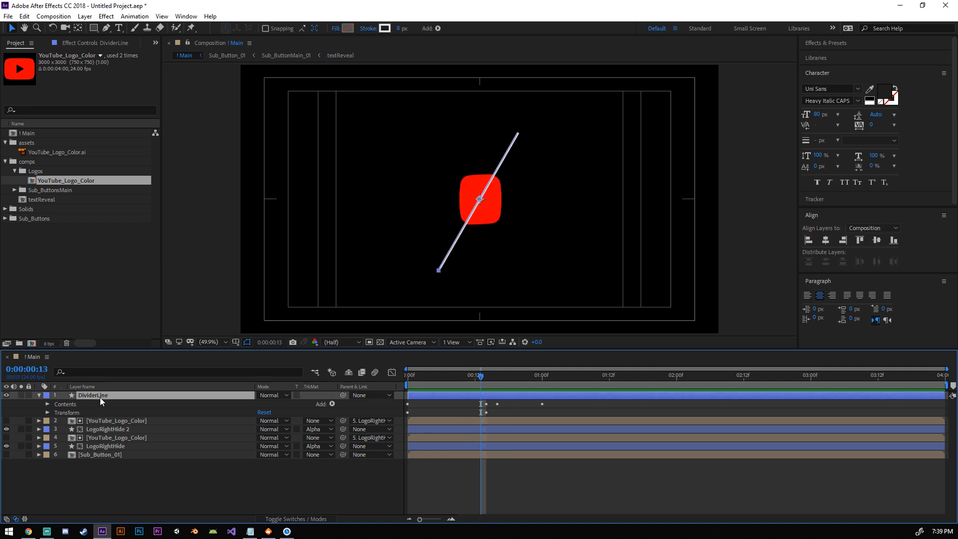
key(u)
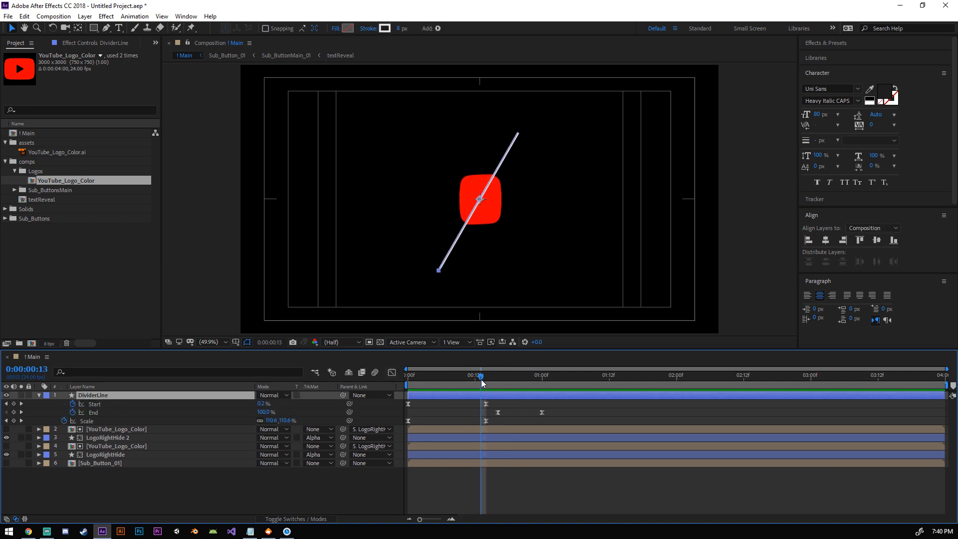
drag(482, 382, 489, 384)
click(67, 423)
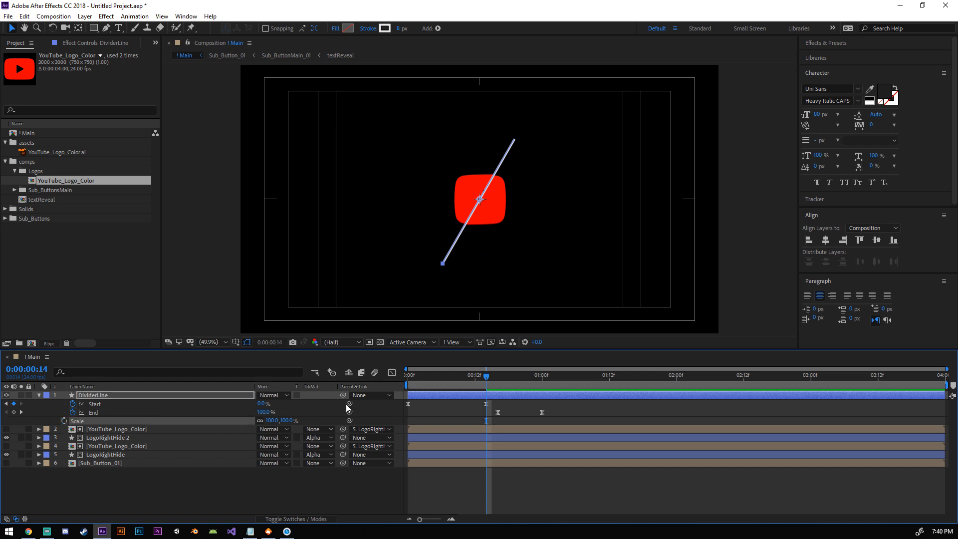
click(336, 502)
key(space)
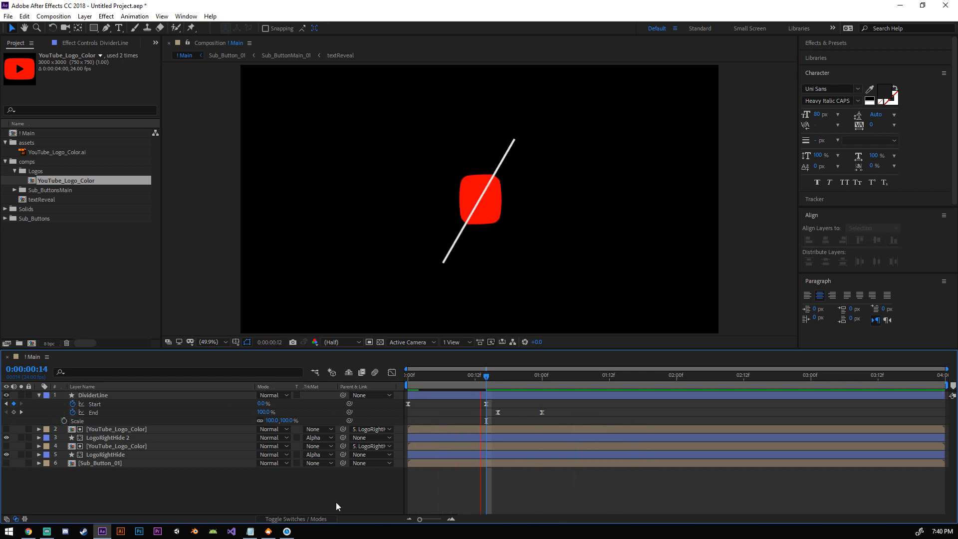
key(space)
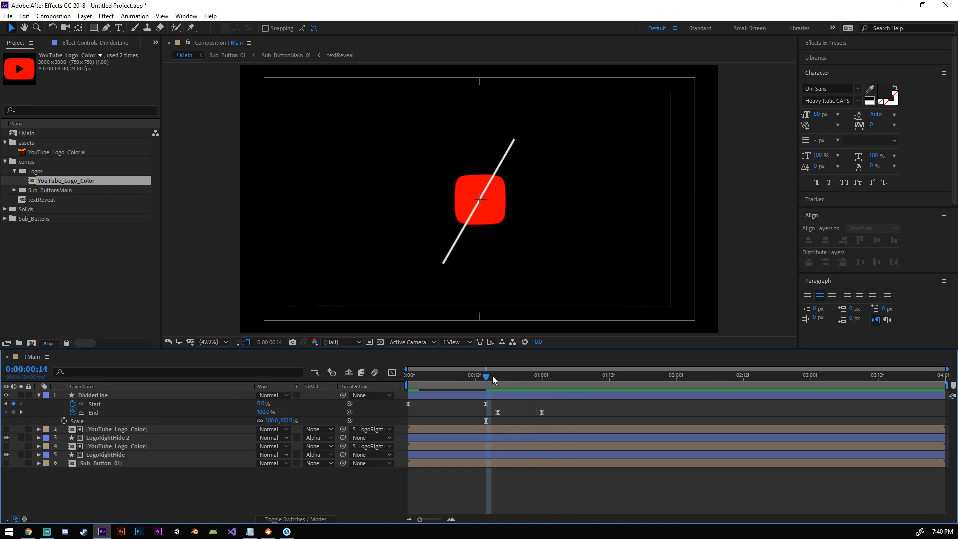
Step: Examine the gap between the logo halves at 0:00:01:00, select LogoRightHide 2, and expand its Shape 1 contents
drag(492, 375, 541, 387)
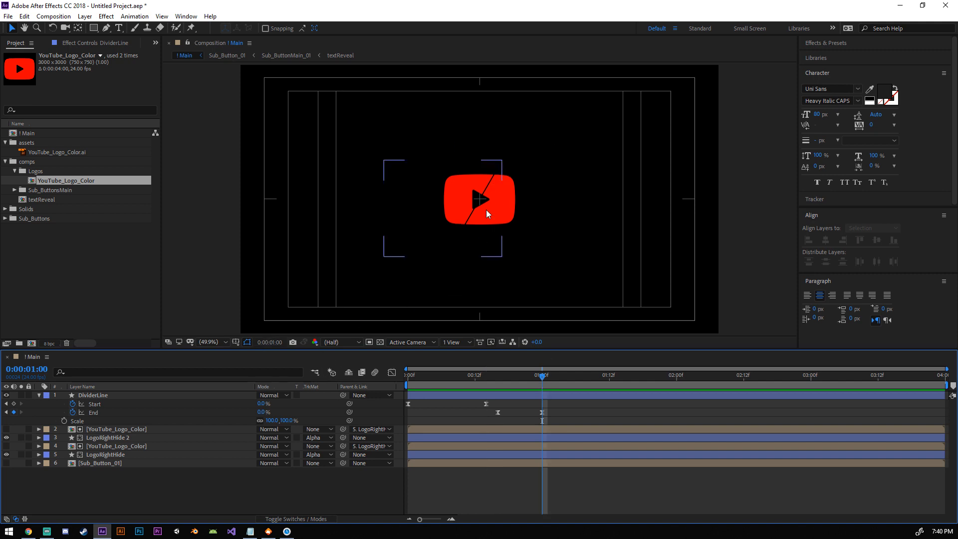
scroll(486, 210, up, 1)
scroll(479, 191, up, 1)
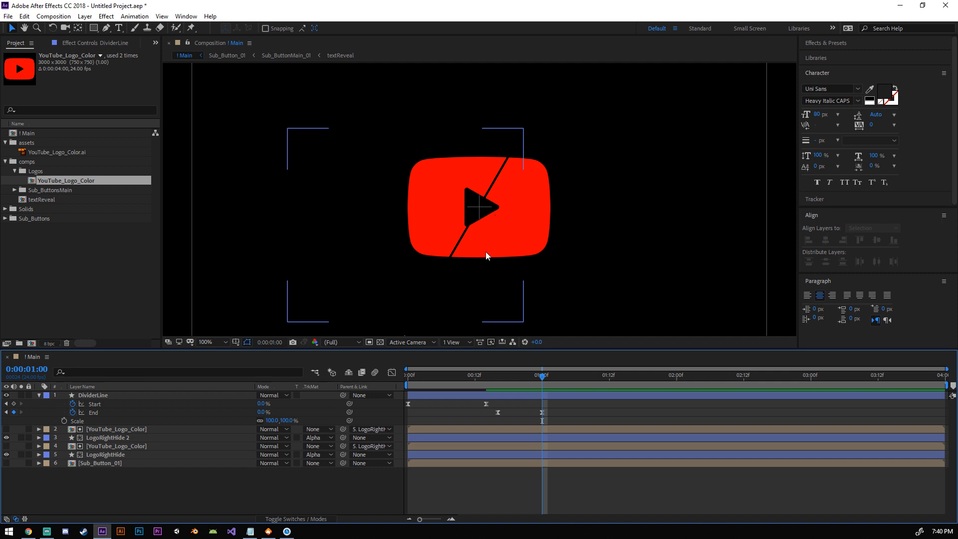
click(122, 437)
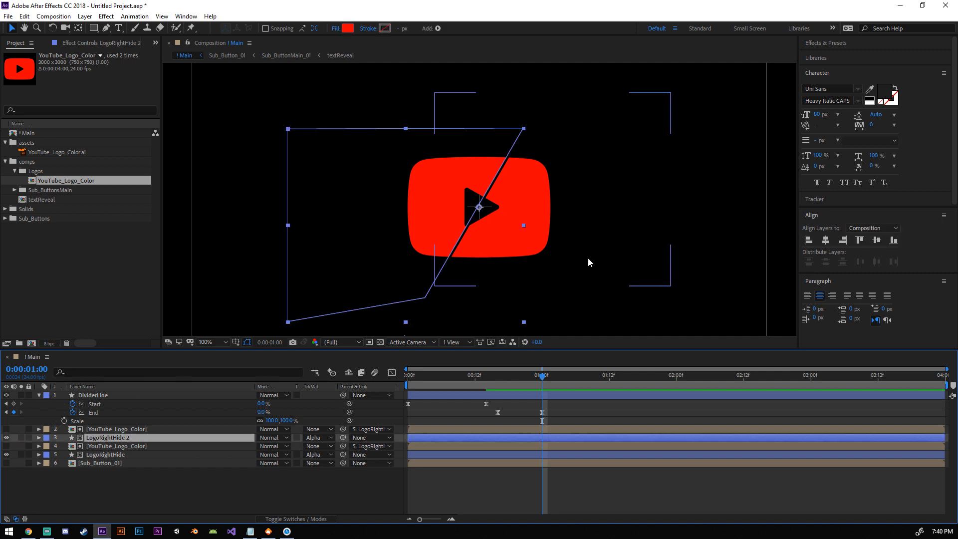
click(524, 129)
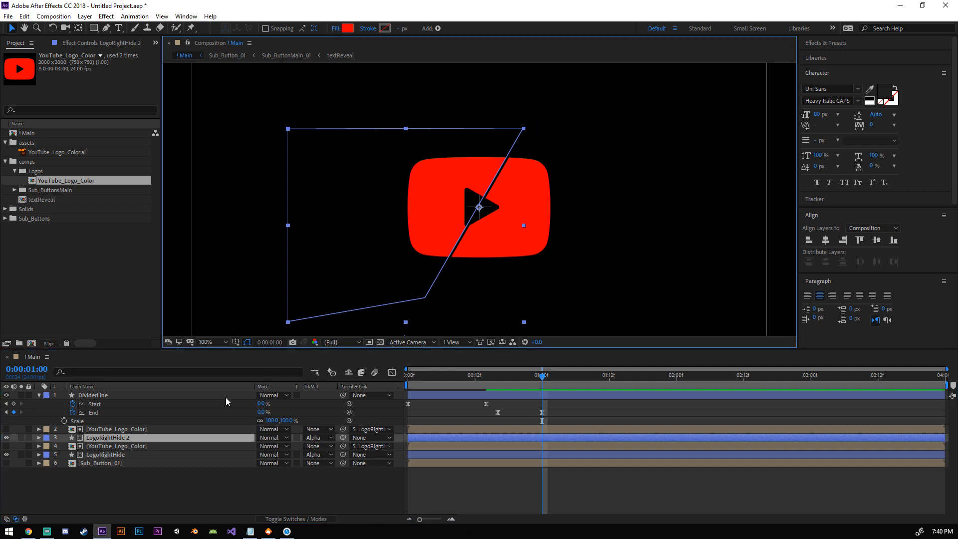
click(39, 438)
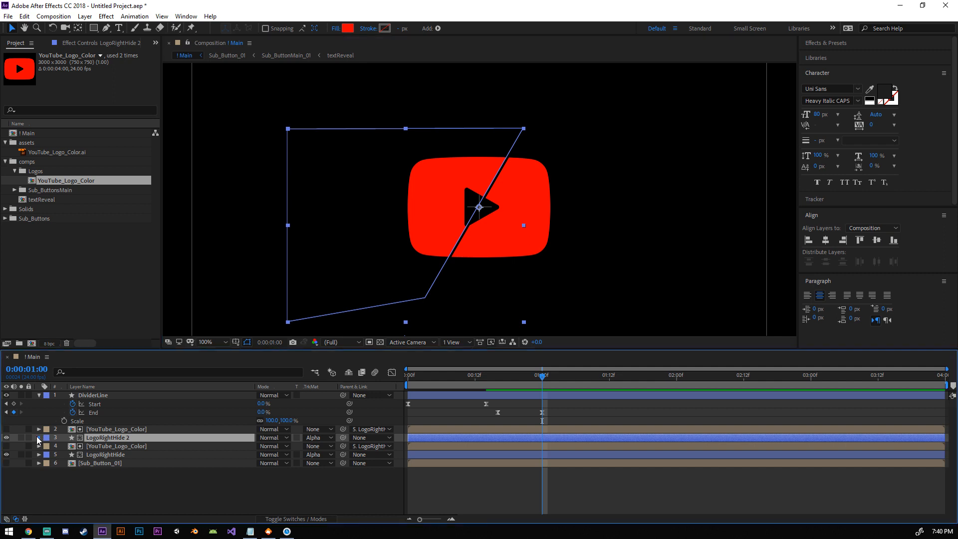
click(47, 455)
click(48, 446)
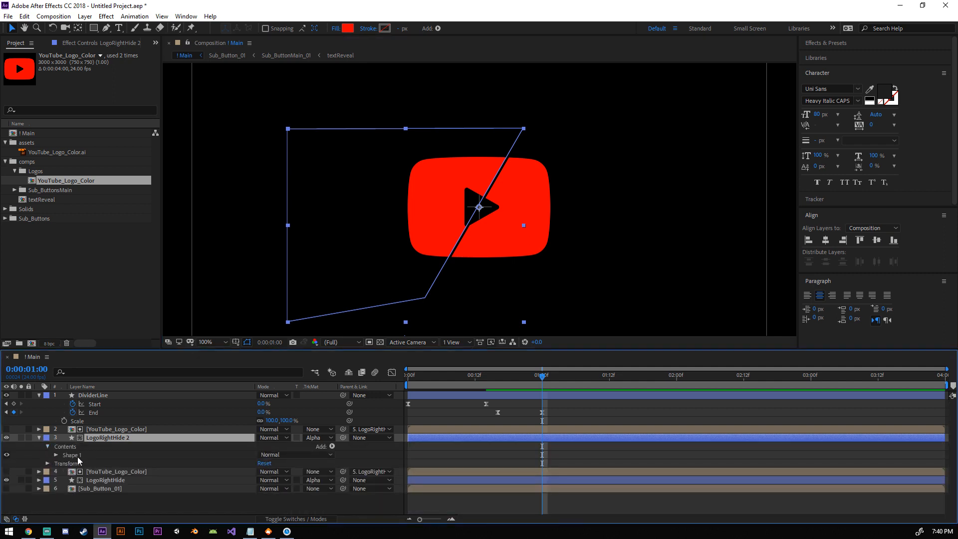
click(78, 455)
click(56, 455)
Step: Shift the diagonal edge of LogoRightHide 2's Shape 1 path slightly toward the other logo half to close the gap
click(106, 28)
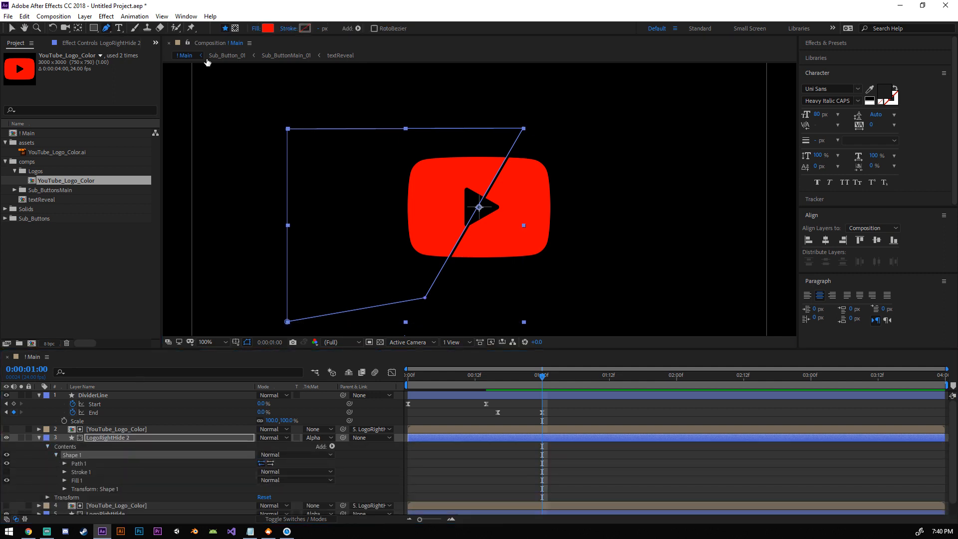
click(524, 129)
click(524, 128)
key(ctrl+z)
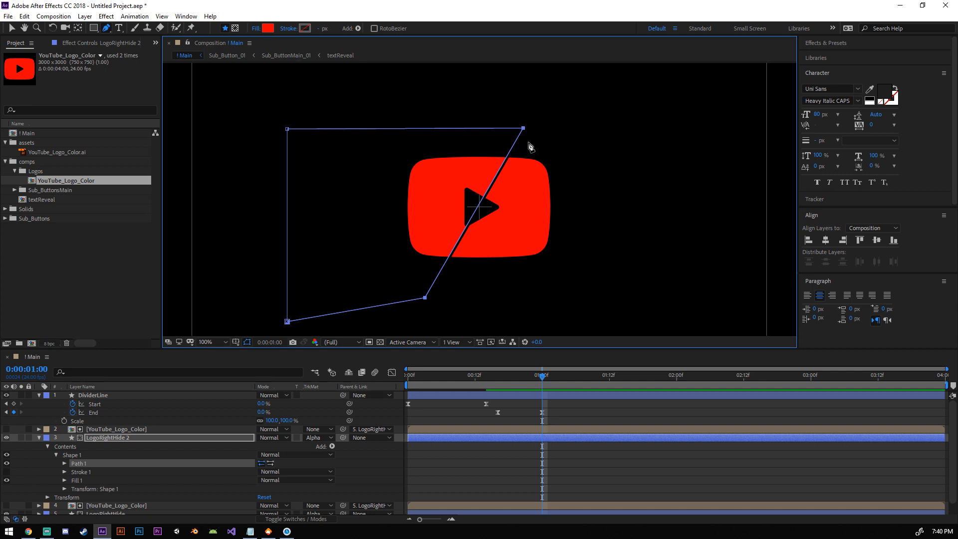
key(period)
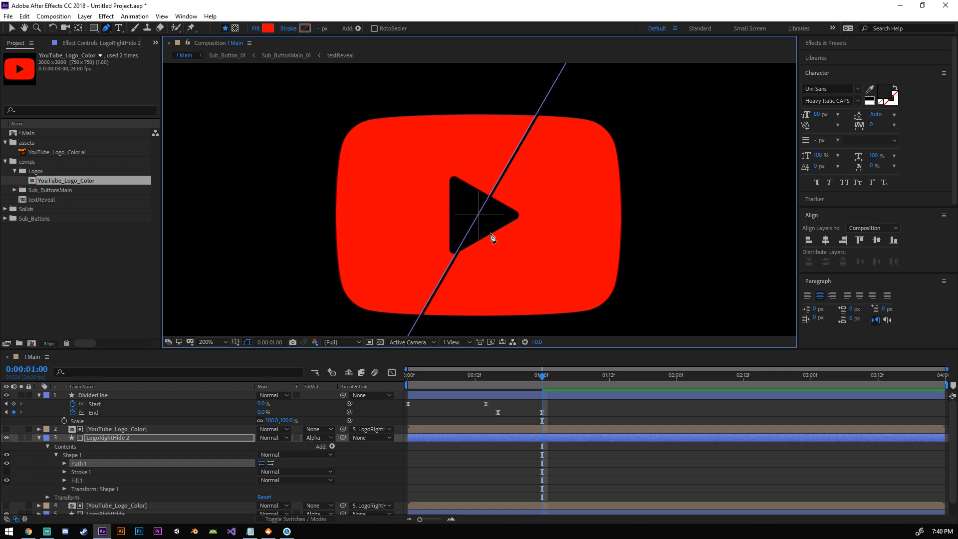
key(comma)
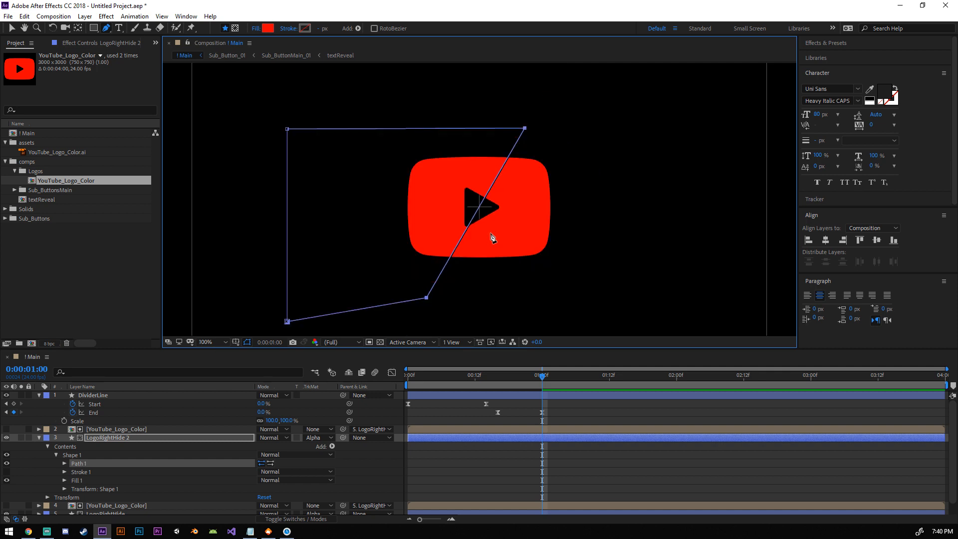
Step: Collapse LogoRightHide 2, select the upper diagonal vertex of LogoRightHide, and inspect the seam up close back to frame 22
click(40, 437)
click(116, 455)
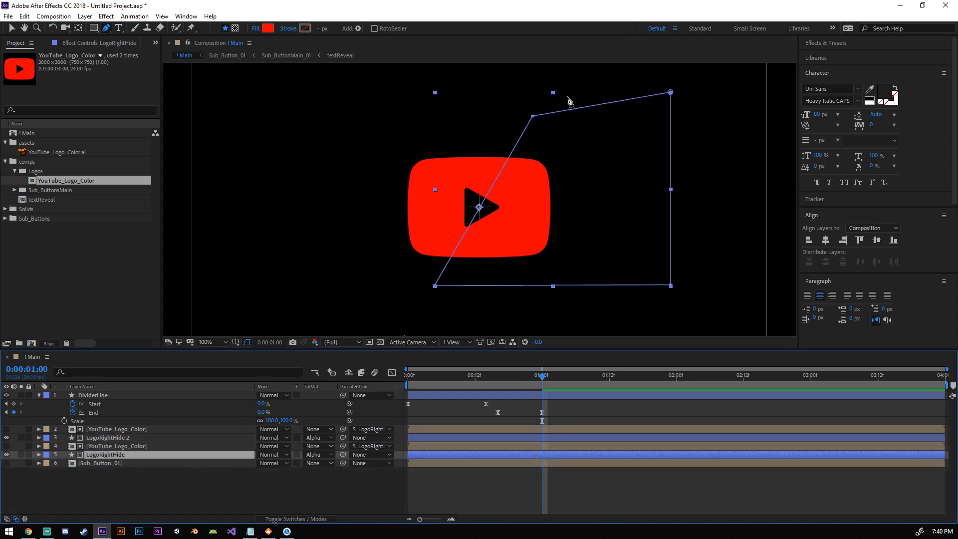
click(533, 116)
scroll(467, 264, up, 4)
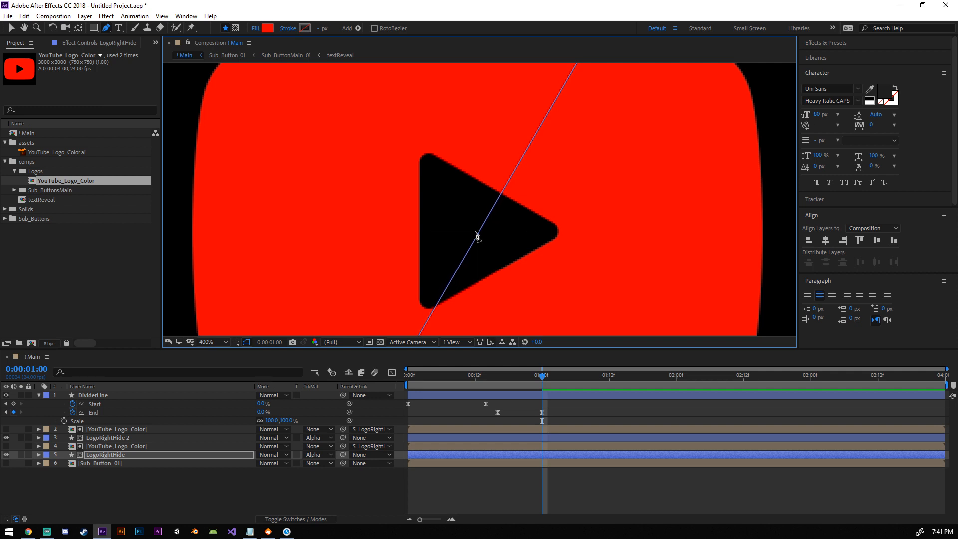
drag(542, 380, 532, 380)
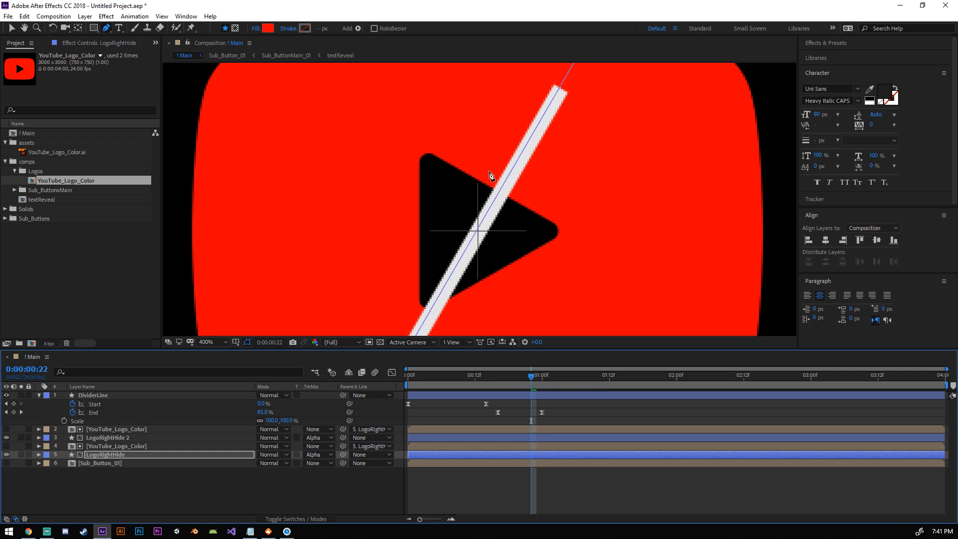
Step: Preview the reveal with the whole composition fitted in the viewer, and show the title/action safe guides
click(216, 342)
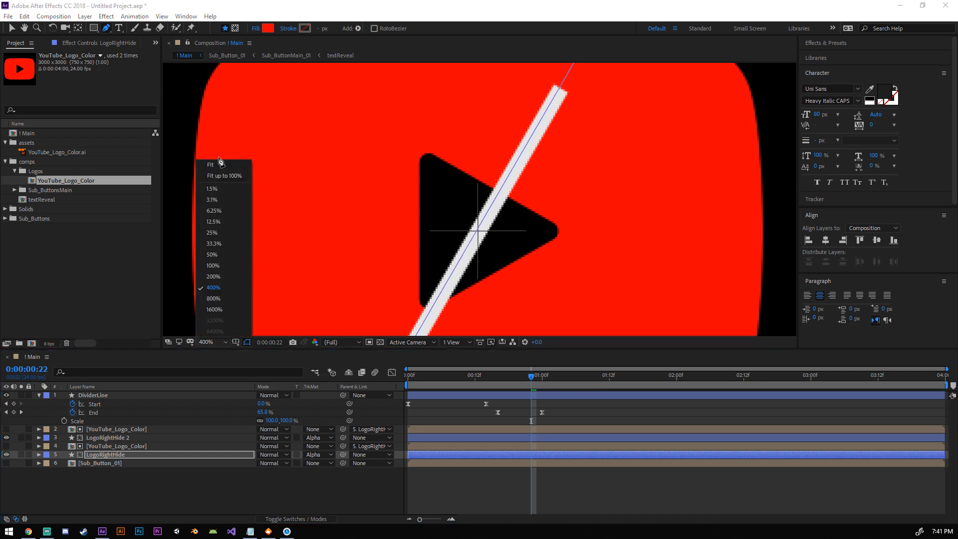
click(219, 170)
click(319, 489)
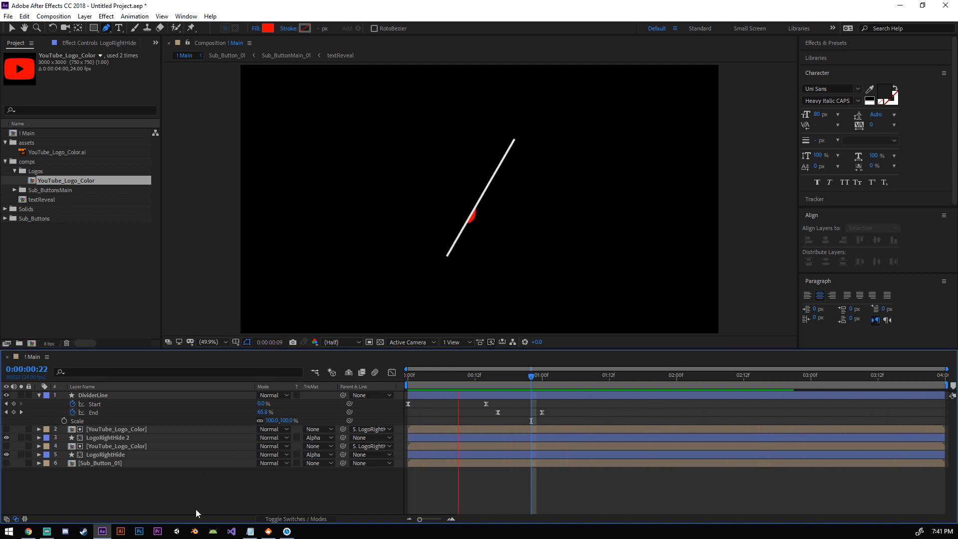
key(space)
key(apostrophe)
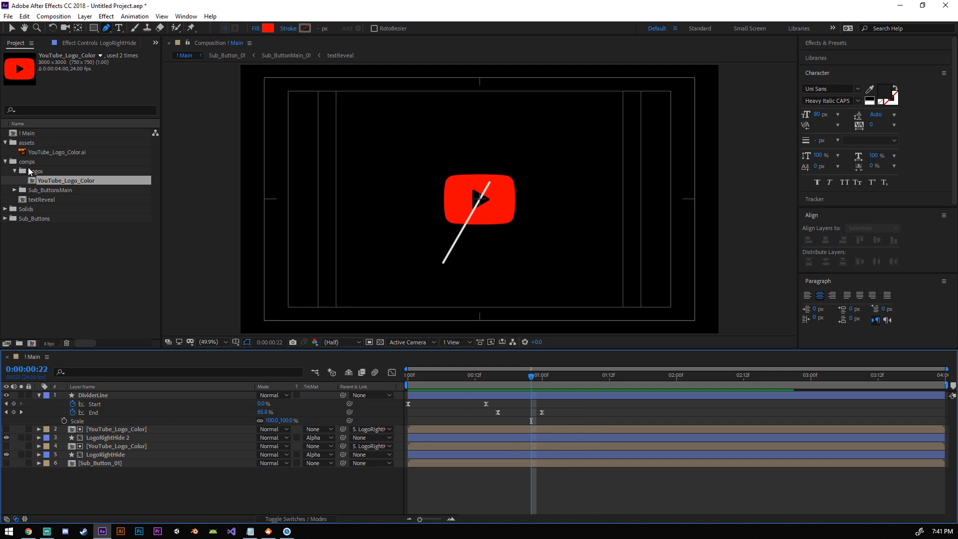
Step: Open the YouTube_Logo_Color composition and check the logo's play triangle against the transparency grid
double_click(61, 182)
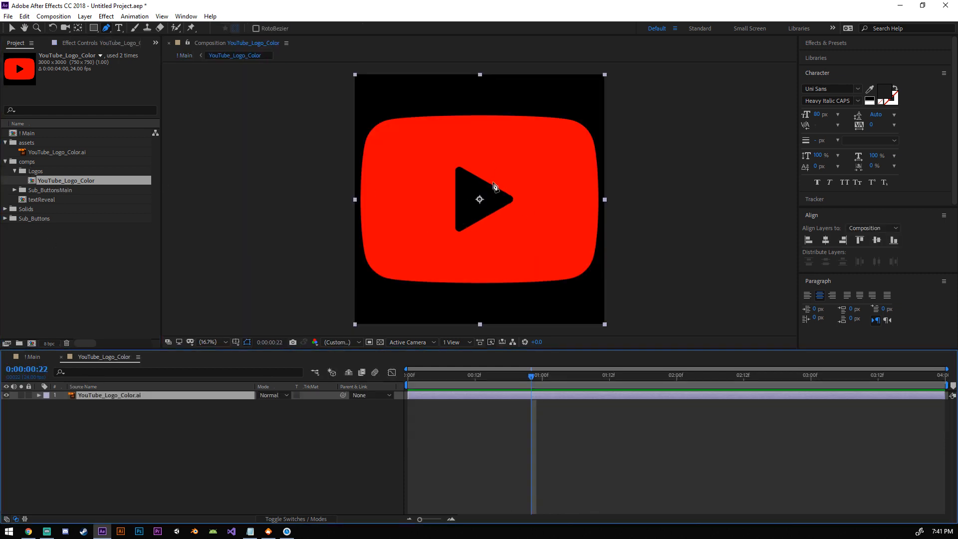
click(137, 439)
click(104, 396)
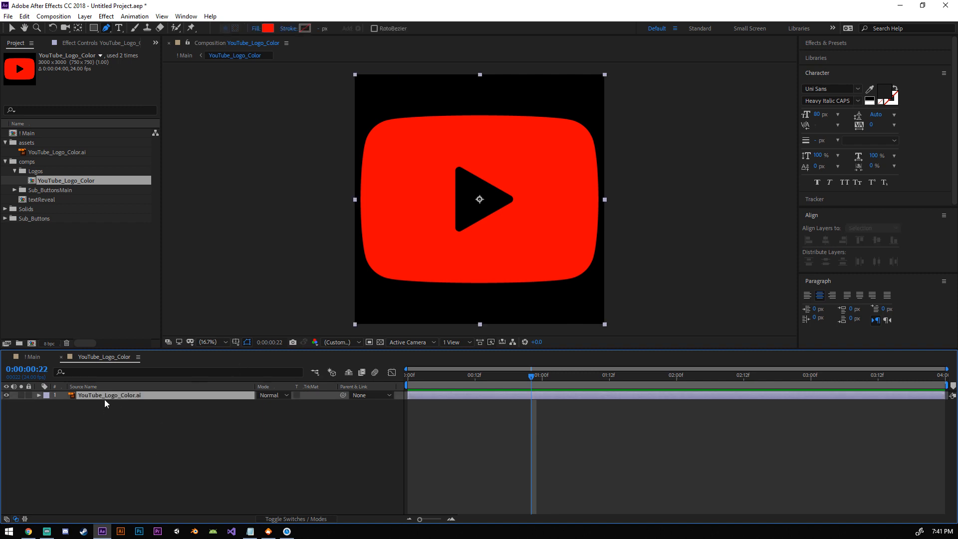
click(379, 342)
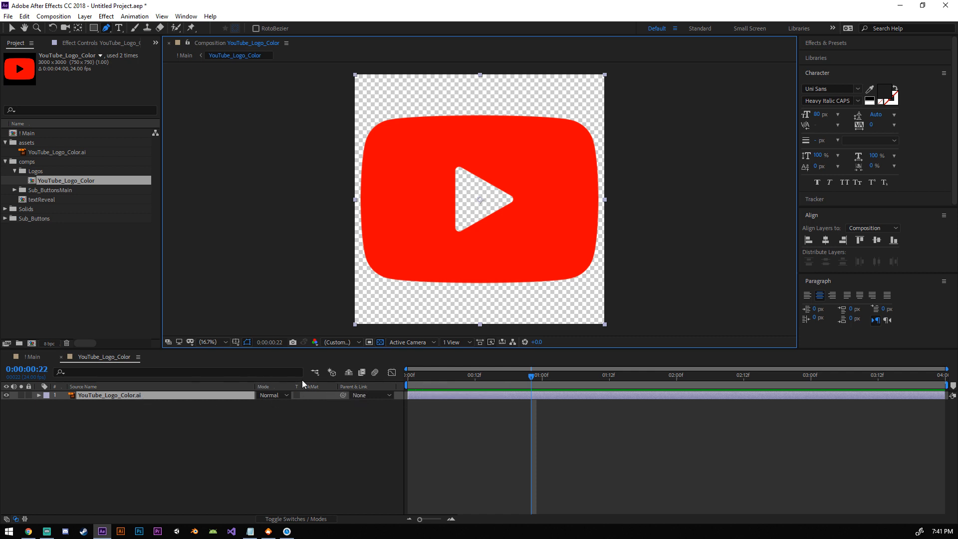
click(381, 342)
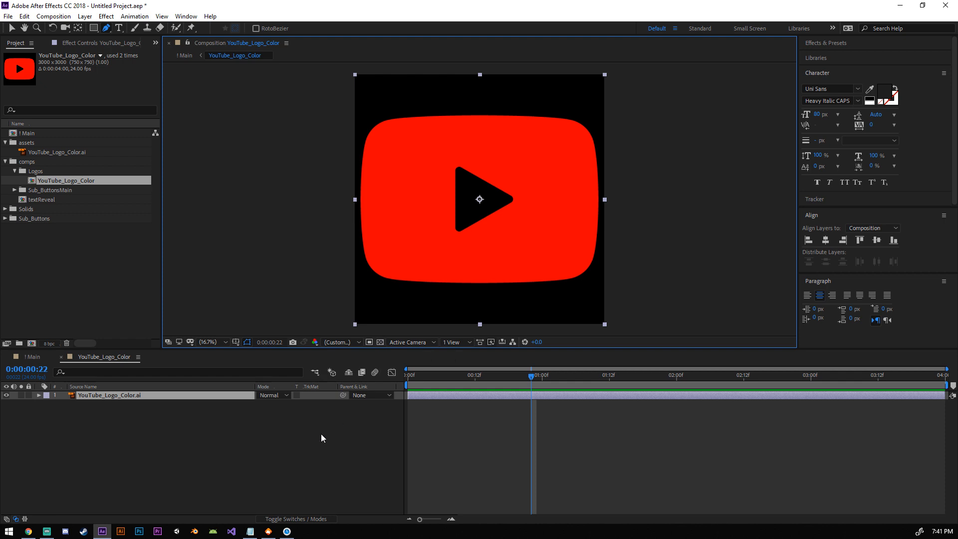
click(146, 395)
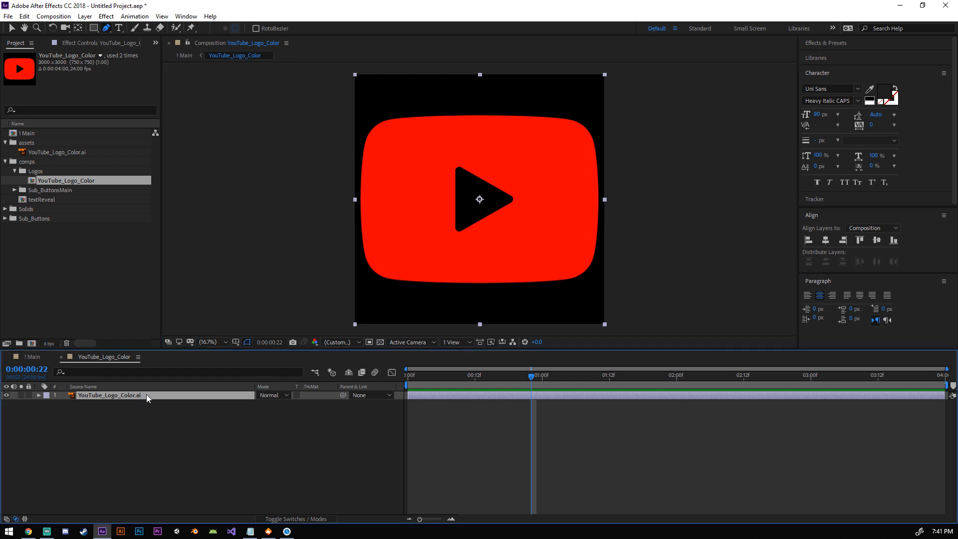
Step: Create a white (FFFFFF) 3000 x 3000 px solid named LogoBG and place it beneath YouTube_Logo_Color.ai
click(157, 431)
right_click(172, 438)
mouse_move(228, 330)
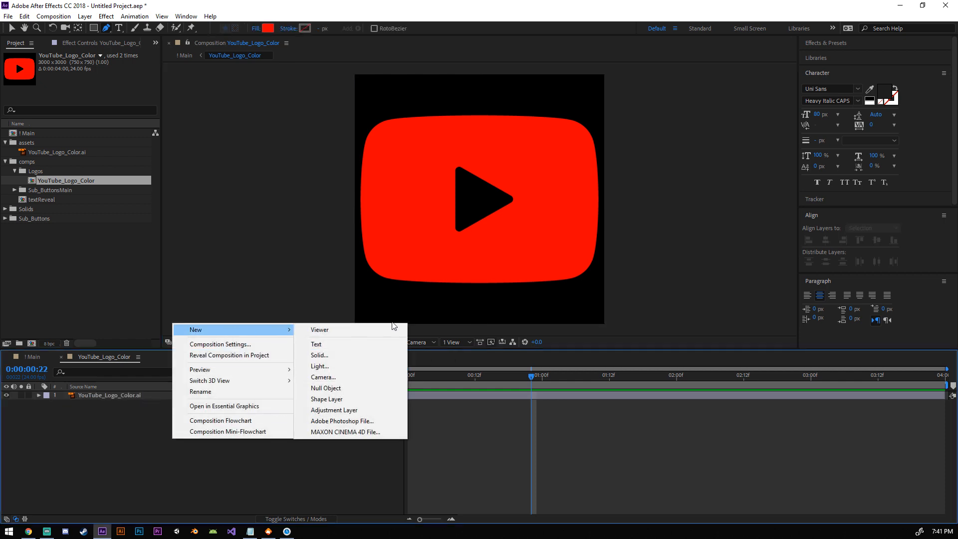
click(359, 356)
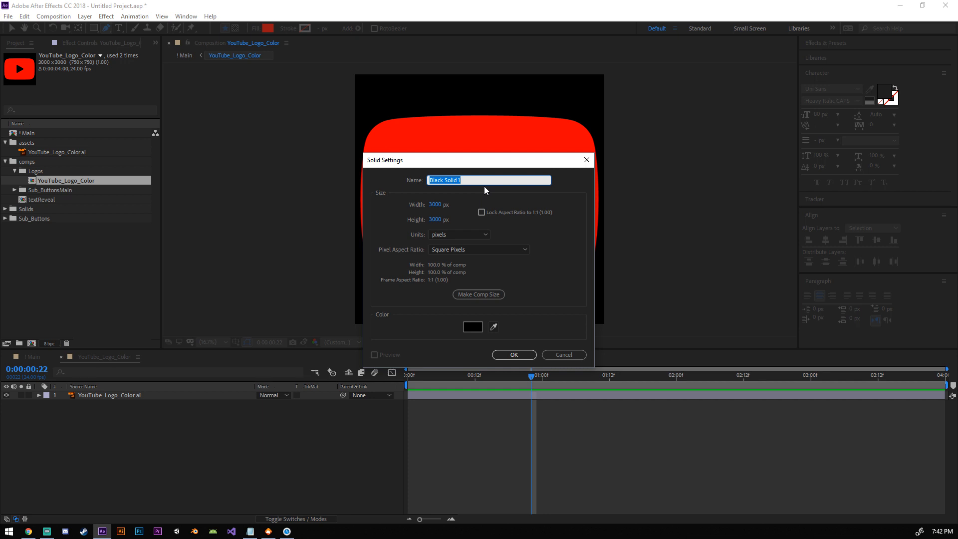
text(LogoBG)
click(472, 327)
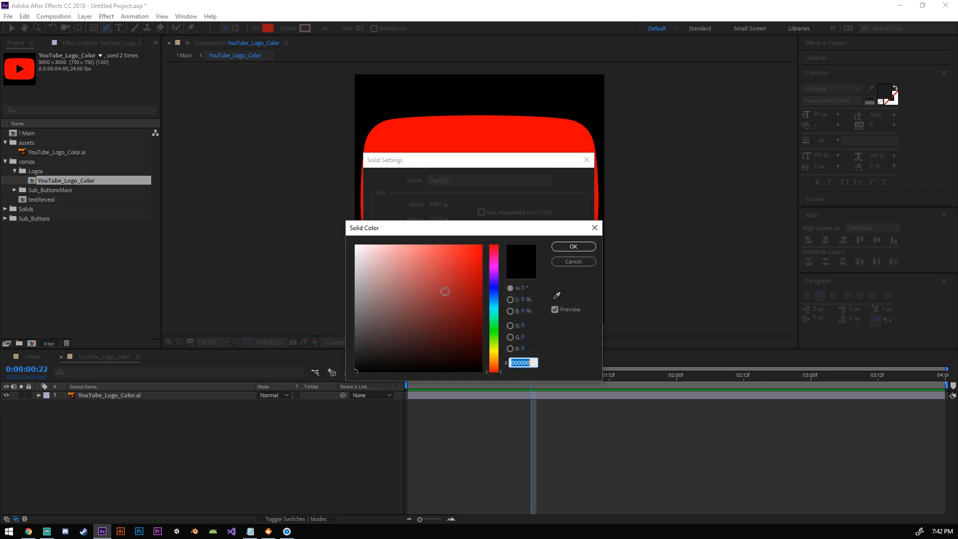
text(FFFFFF)
click(573, 247)
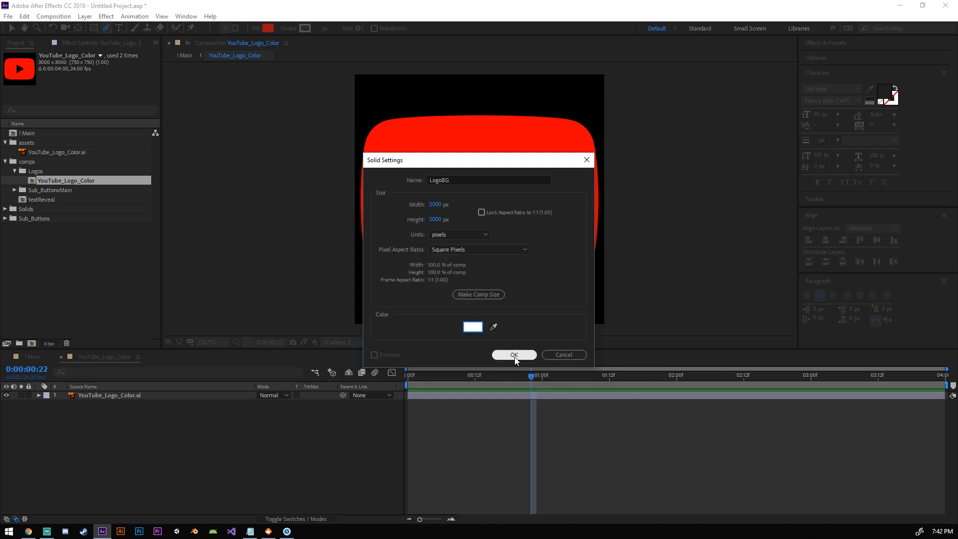
click(513, 354)
drag(103, 396, 115, 408)
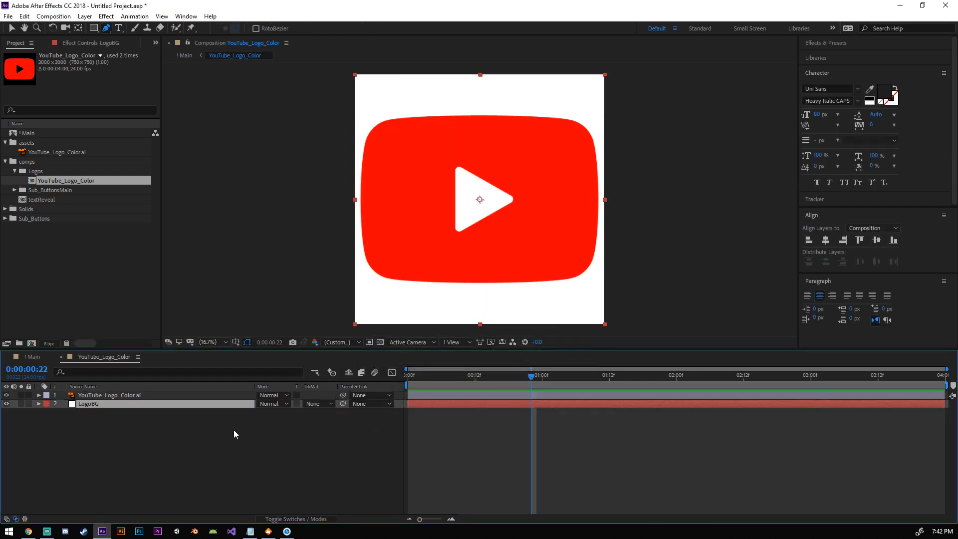
Step: Scale LogoBG to 39% so that it only fills the play triangle behind the logo
key(s)
drag(272, 412, 247, 413)
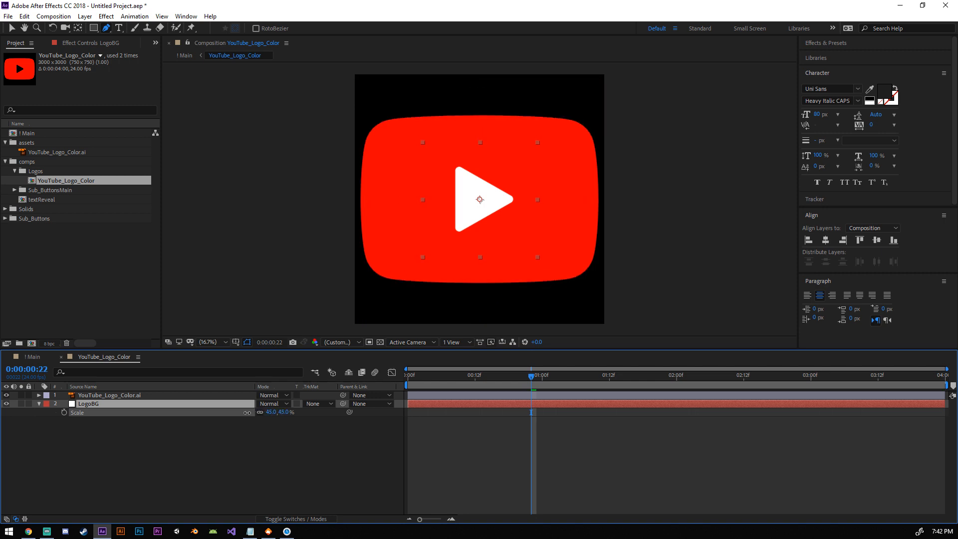
click(308, 487)
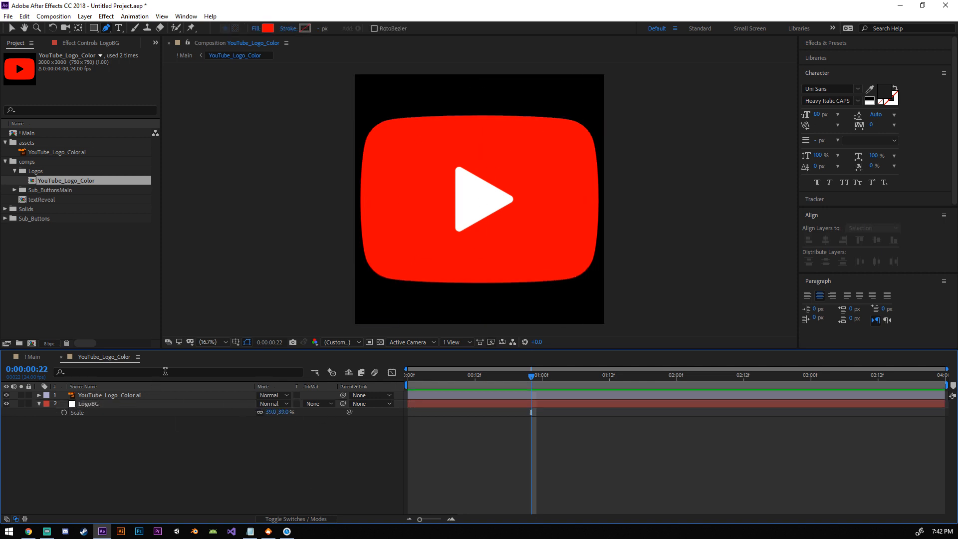
Step: Play back the reveal in the ! Main composition and scrub back to frame 11 to check the logo background
click(55, 359)
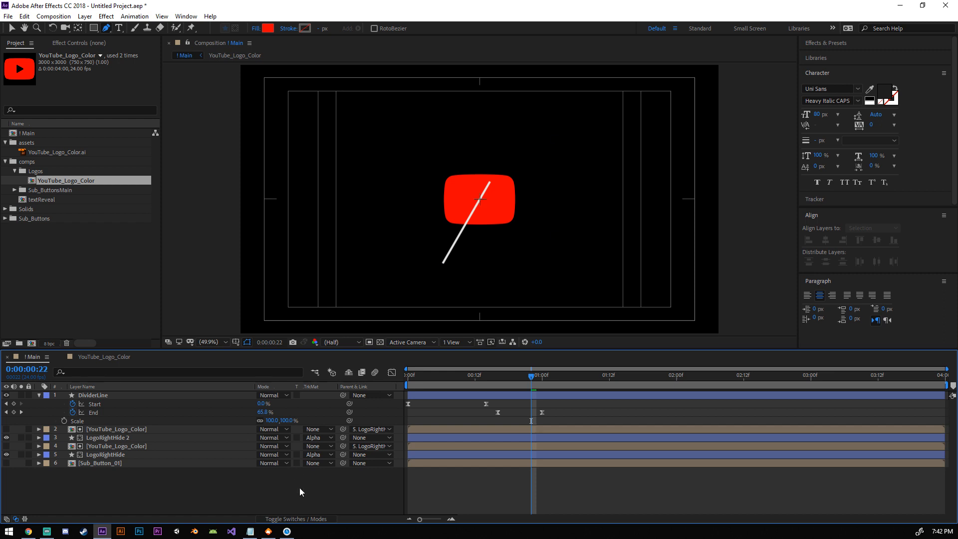
key(space)
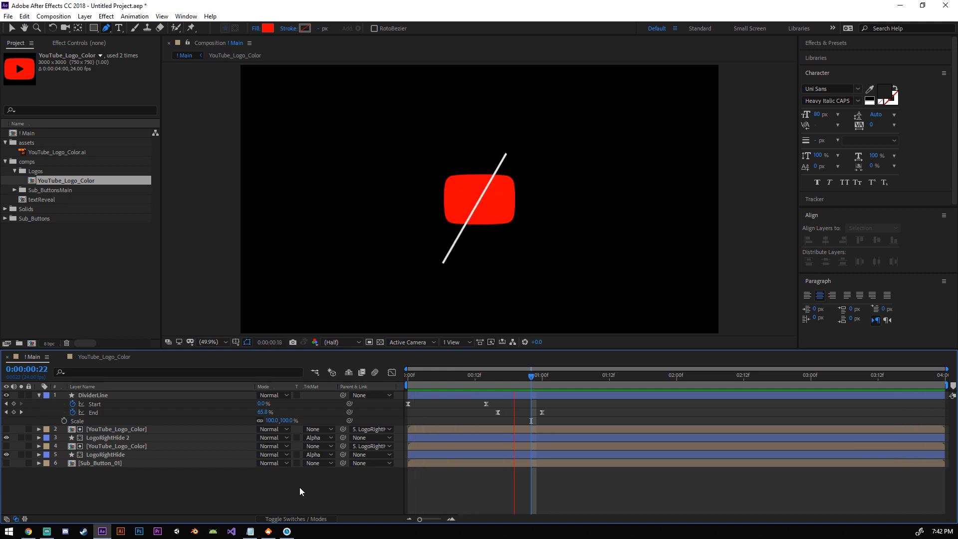
key(space)
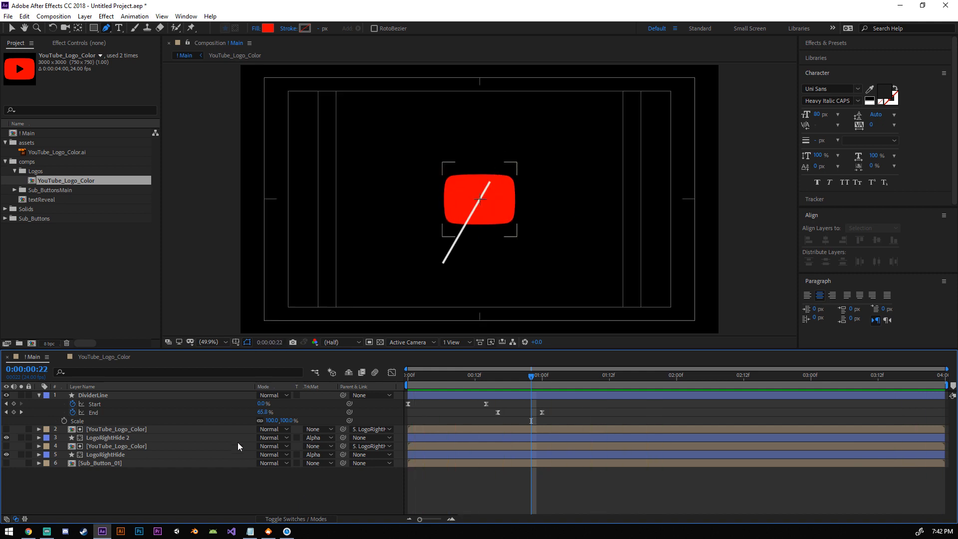
drag(484, 376, 469, 375)
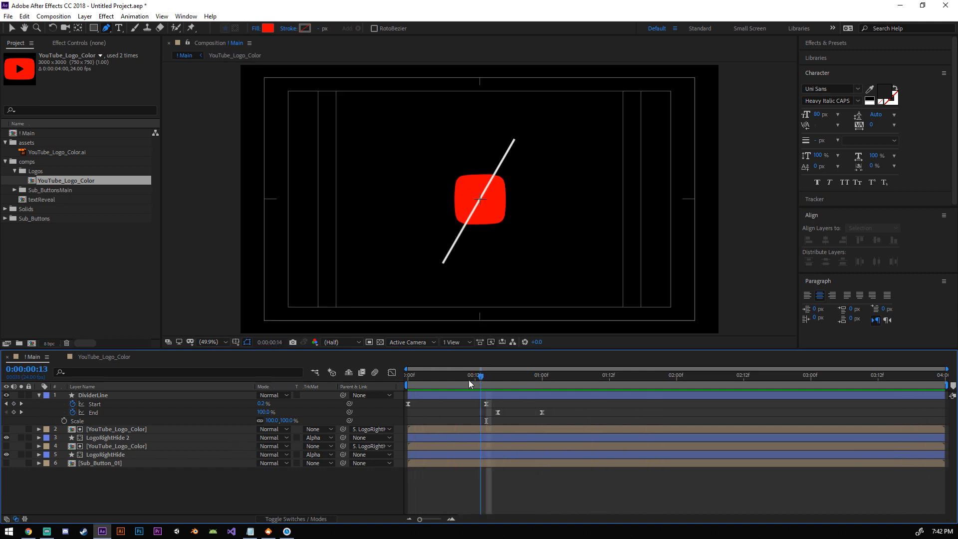
Step: Cut the LogoBG solid from the YouTube_Logo_Color composition and paste it into ! Main
click(113, 356)
click(92, 405)
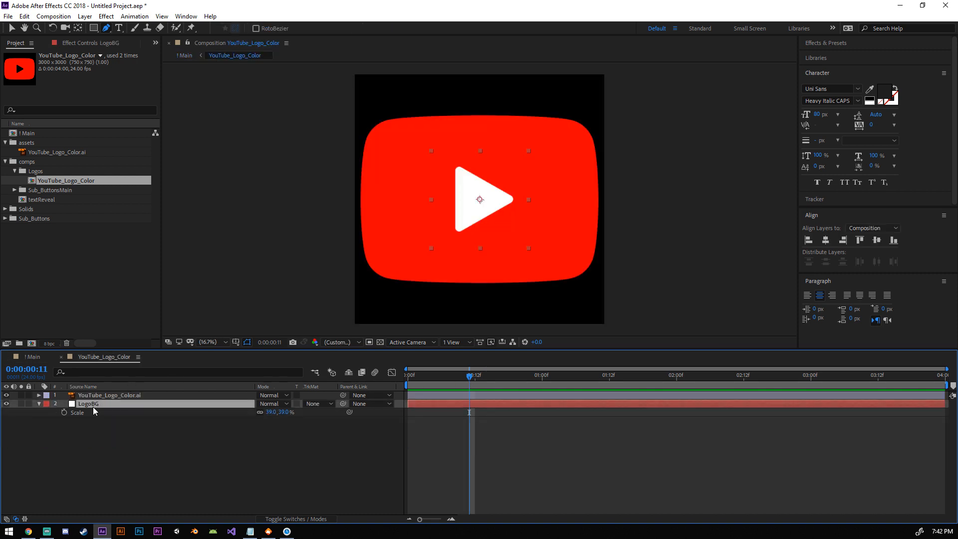
key(Delete)
click(33, 357)
key(ctrl+v)
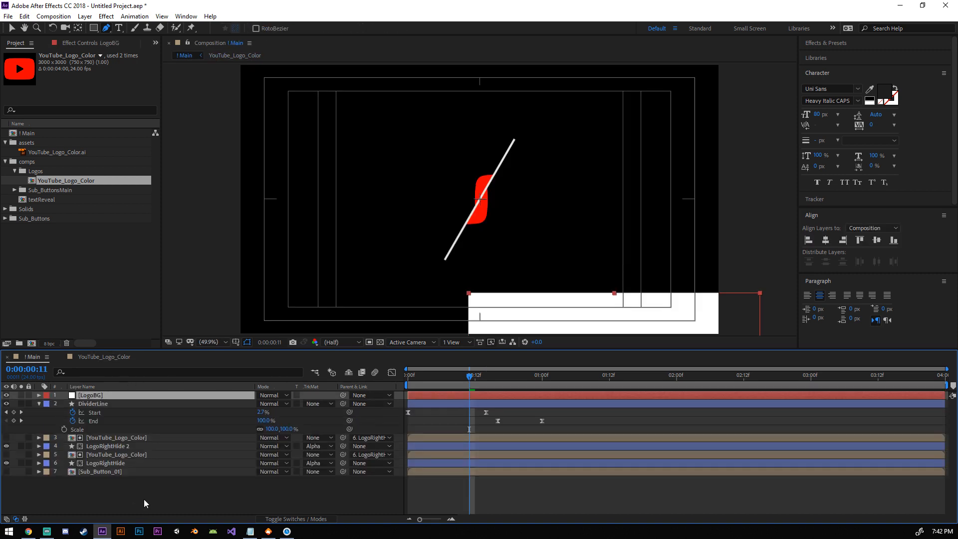
Step: Centre LogoBG in the ! Main composition and set its scale to 4%
key(v)
drag(658, 317, 523, 84)
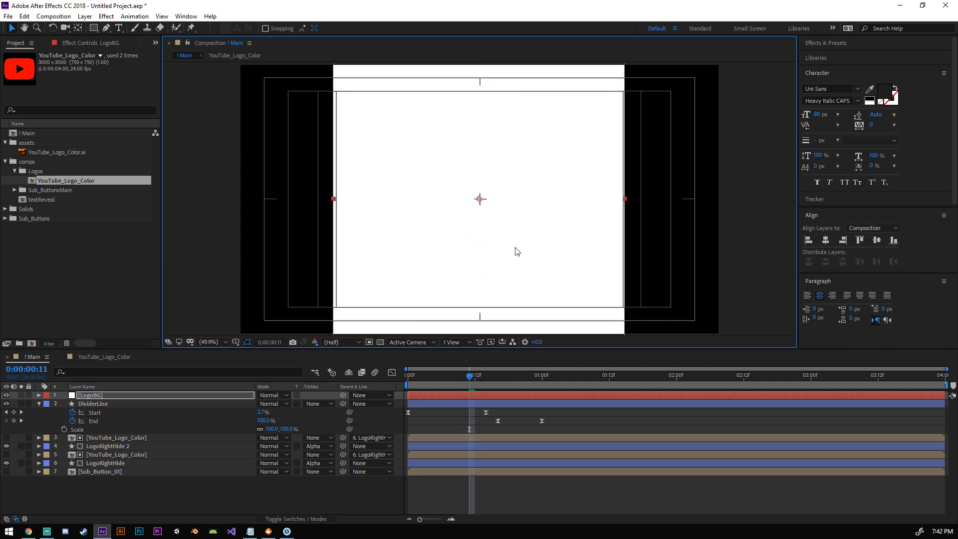
key(s)
drag(272, 403, 259, 408)
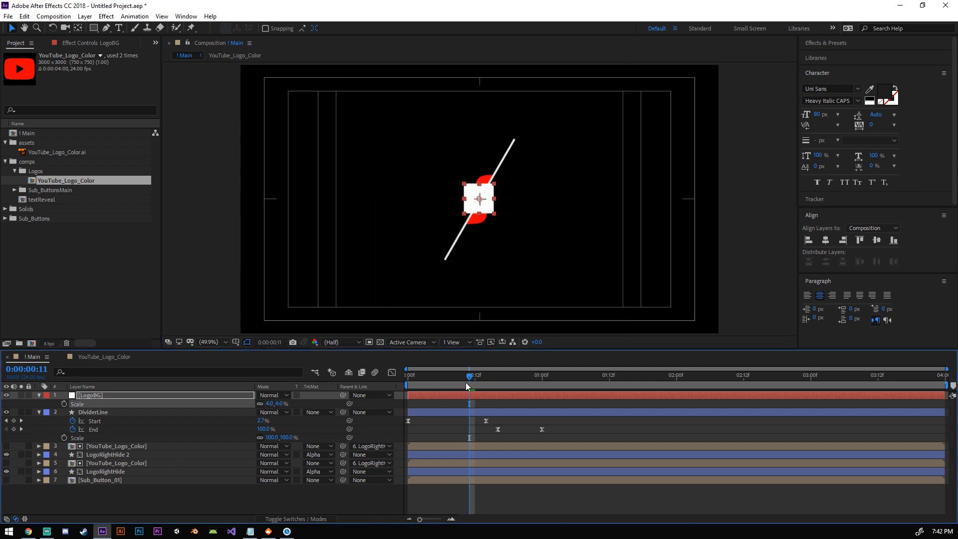
Step: With the playhead at frame 23, move LogoBG below LogoRightHide in the layer stack and deselect it
drag(465, 382, 538, 383)
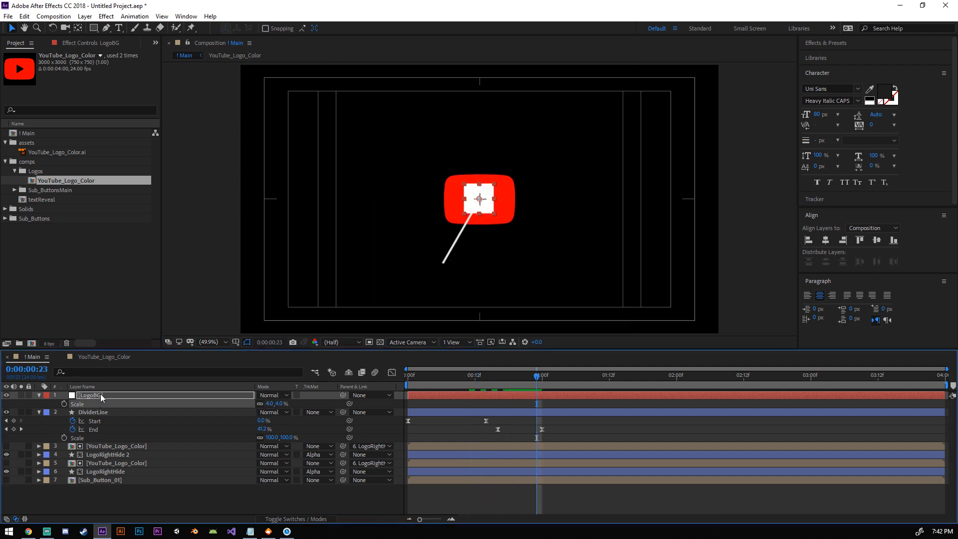
drag(100, 393, 106, 460)
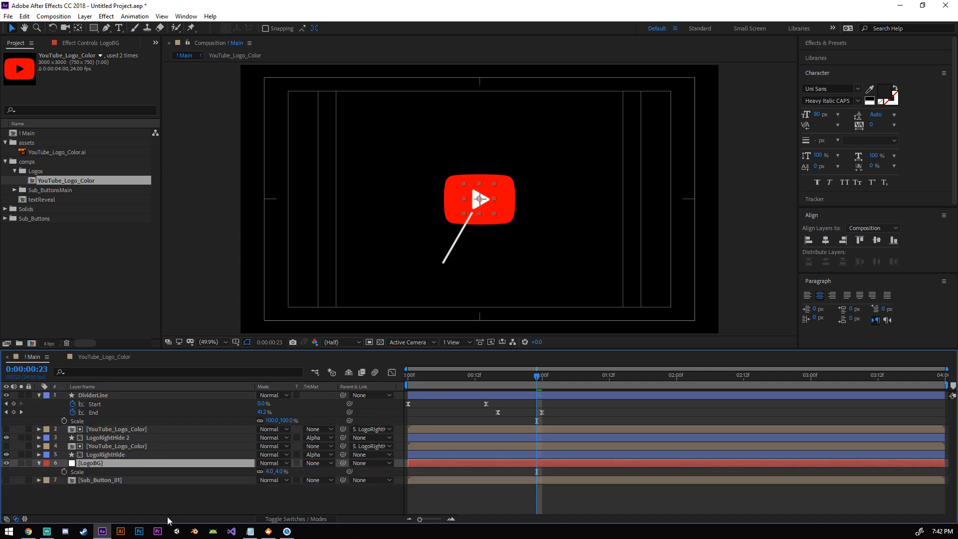
click(281, 505)
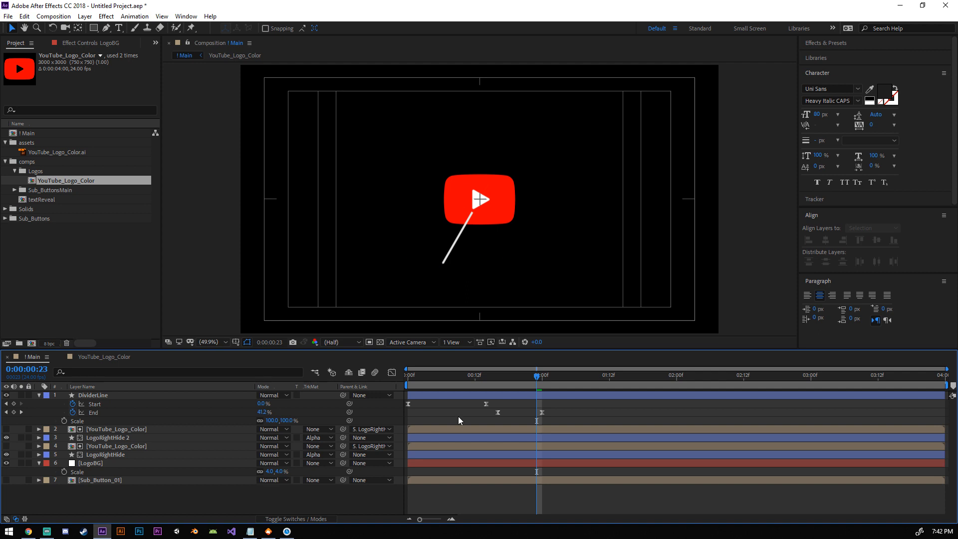
Step: Preview the reveal, move the playhead to frame 13, and collapse the DividerLine and LogoBG properties
key(space)
key(space)
drag(537, 376, 480, 380)
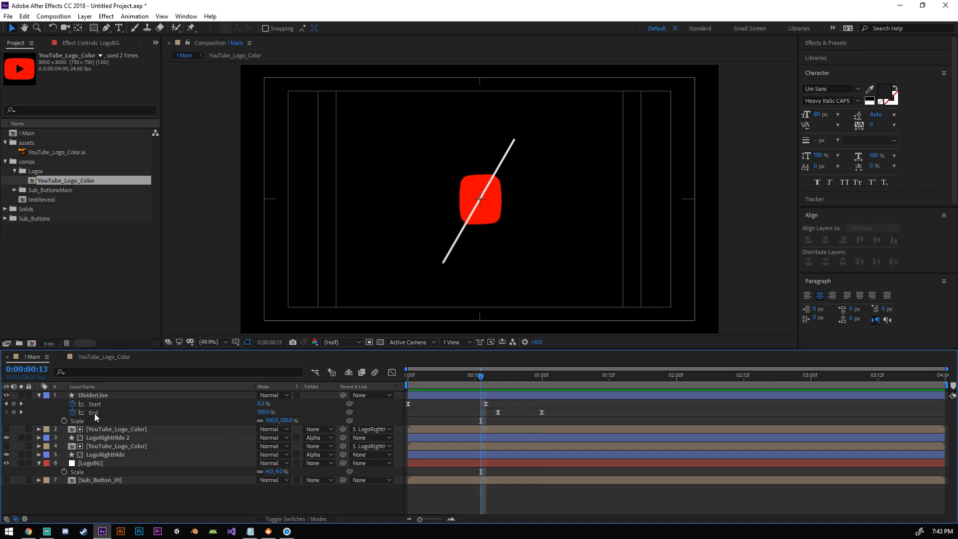
click(38, 395)
click(39, 437)
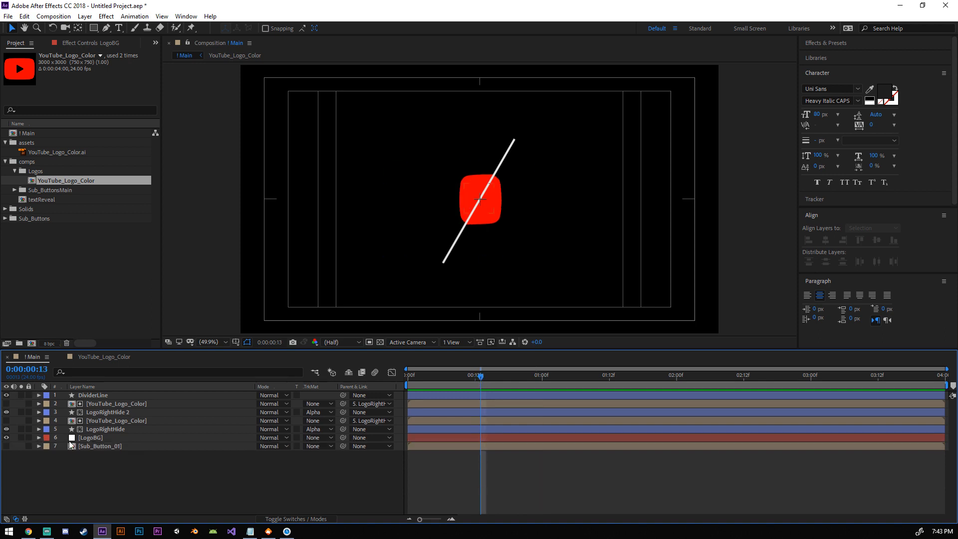
Step: Trim the start of the LogoBG layer to frame 13, deselect it, and preview and scrub through the reveal
click(94, 438)
key(alt+bracketleft)
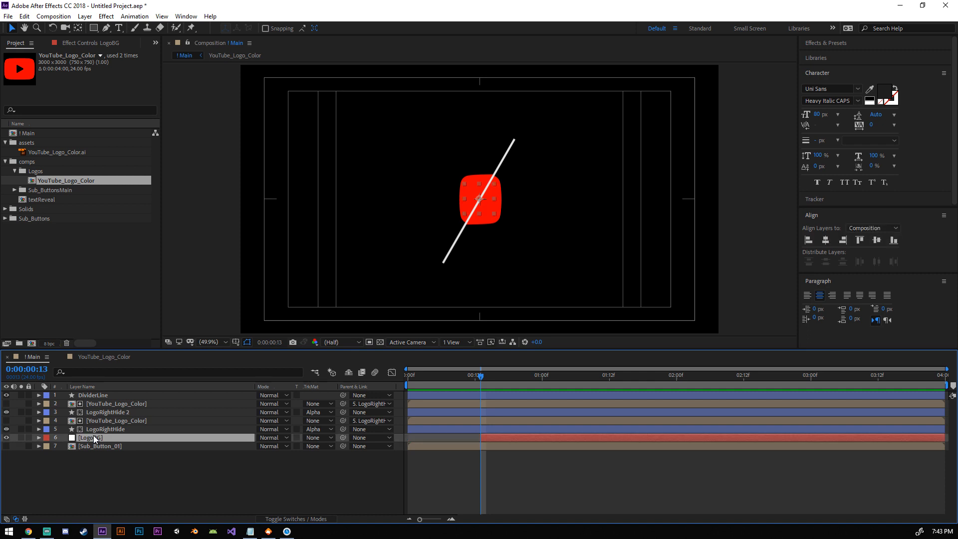
click(194, 479)
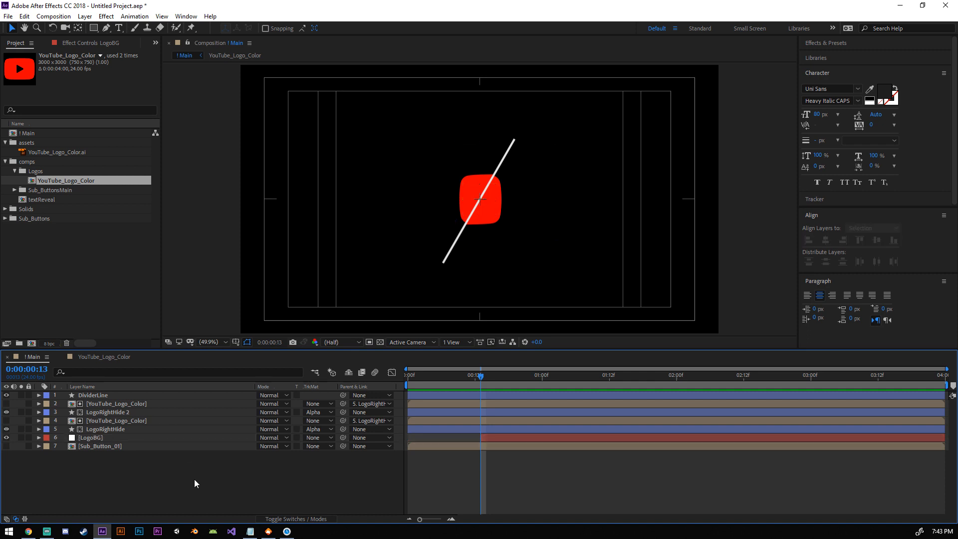
key(space)
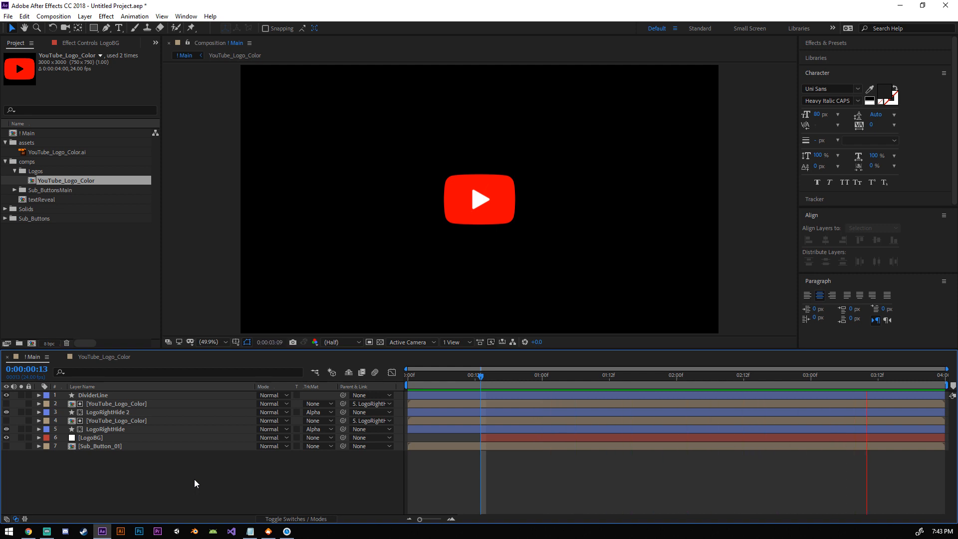
key(space)
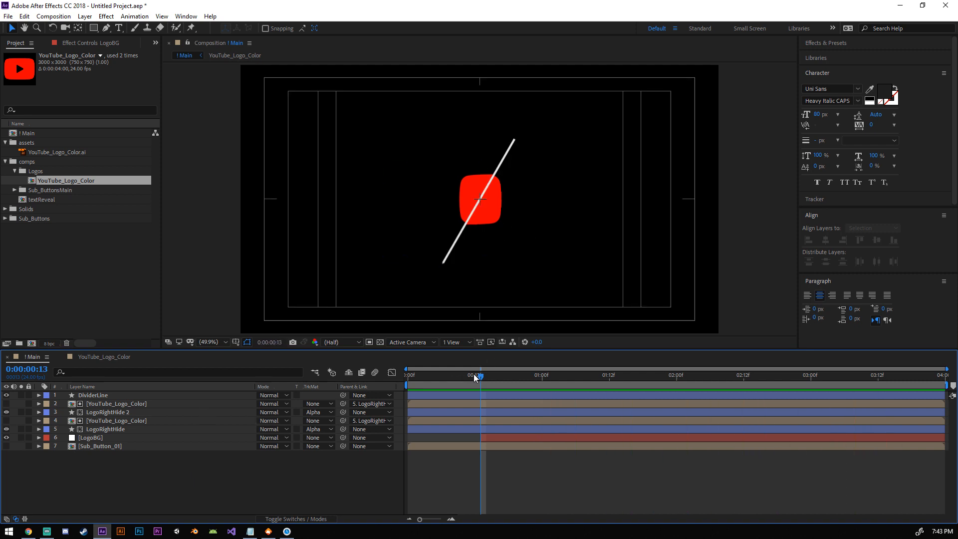
drag(473, 374, 551, 378)
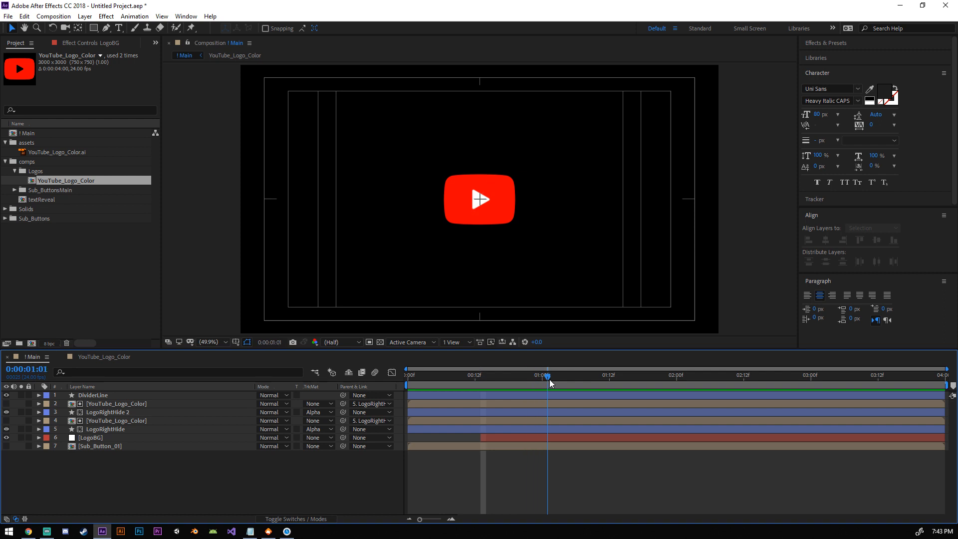
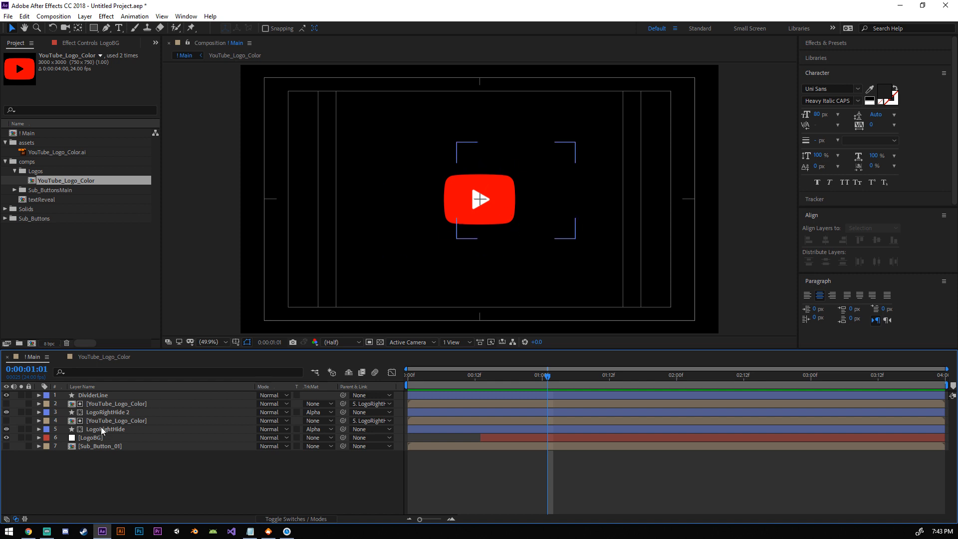
Step: Add a null object to the ! Main composition and place it directly below DividerLine in the layer stack
right_click(152, 489)
mouse_move(197, 382)
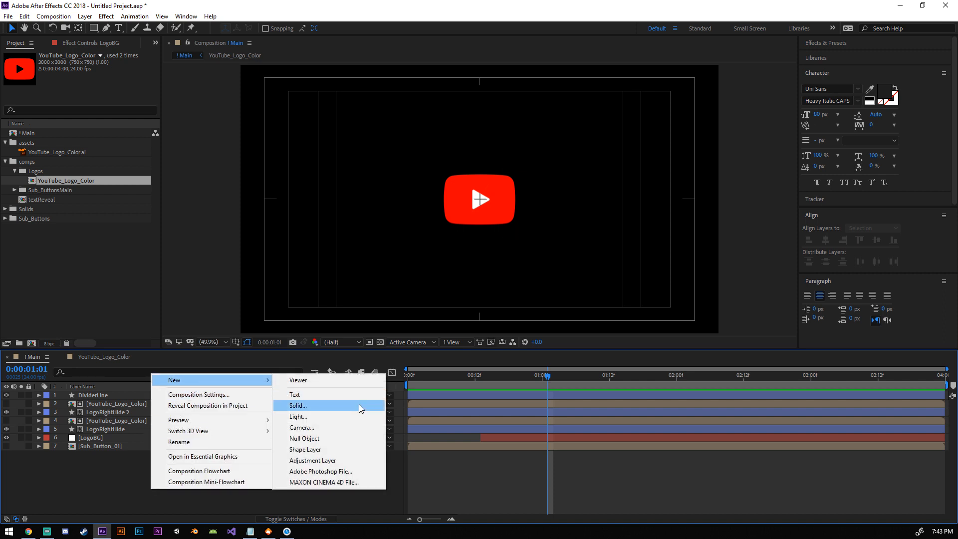
click(333, 438)
drag(130, 395, 142, 405)
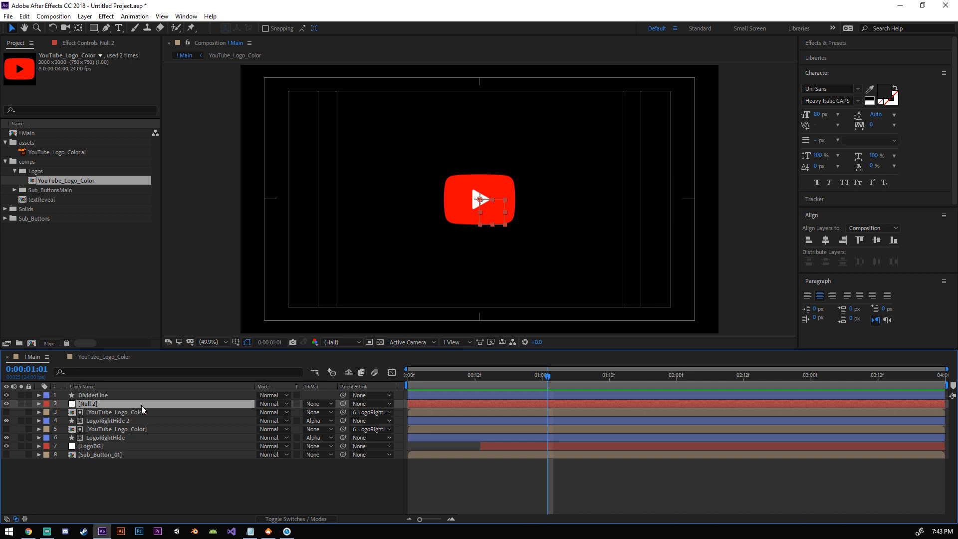
Step: Trim the end of the DividerLine layer at 0:00:01:00, preview the reveal, and move the playhead to frame 22
click(100, 399)
key(u)
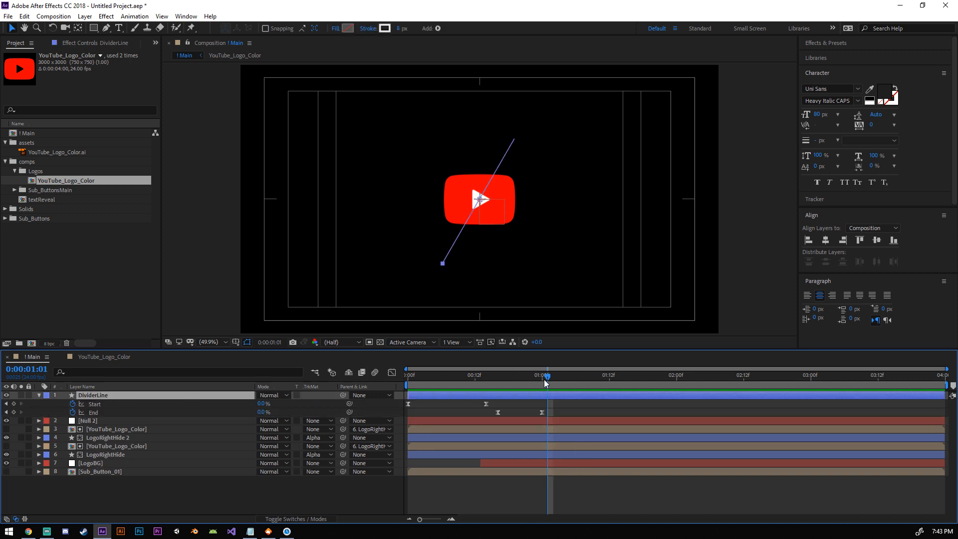
key(Page_Up)
key(alt+bracketright)
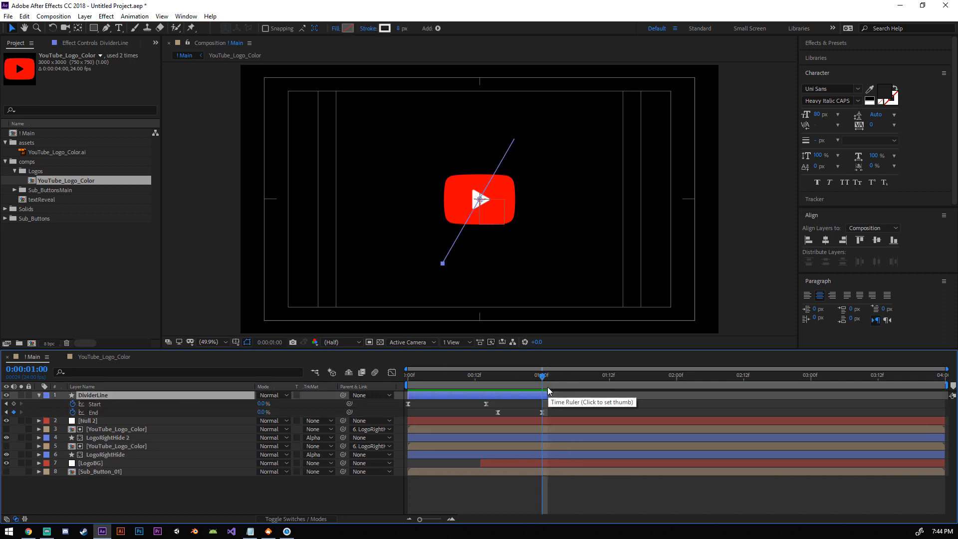
key(space)
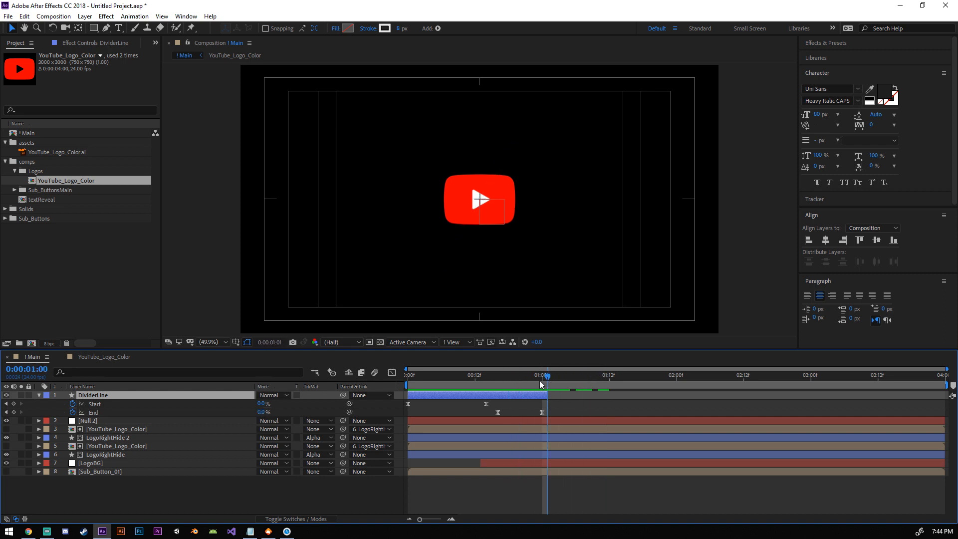
mouse_move(540, 380)
mouse_down()
mouse_move(501, 382)
mouse_move(581, 383)
mouse_move(473, 385)
mouse_move(551, 385)
mouse_move(523, 384)
mouse_move(529, 367)
mouse_up()
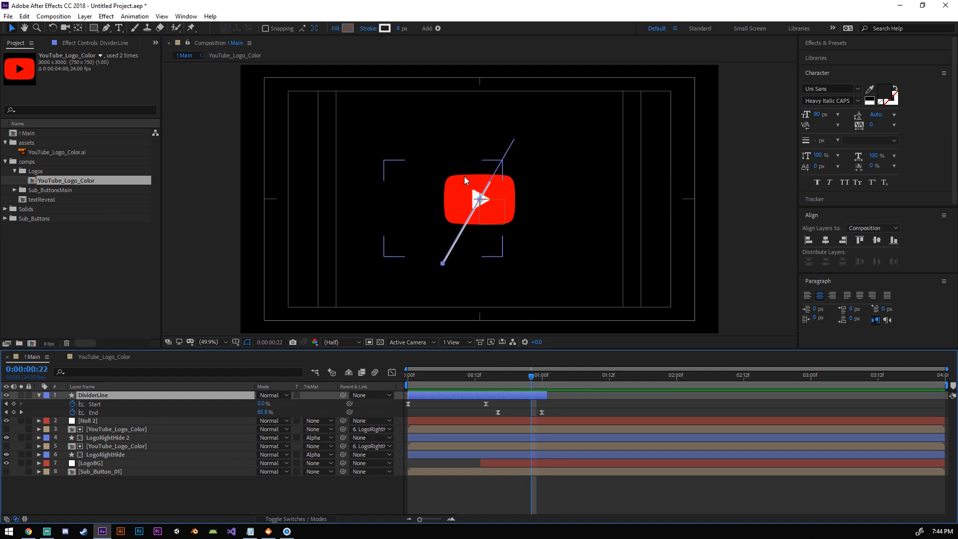
Step: Draw a short diagonal line on a new shape layer with the Pen tool, running outward from the logo's upper-left corner
right_click(132, 494)
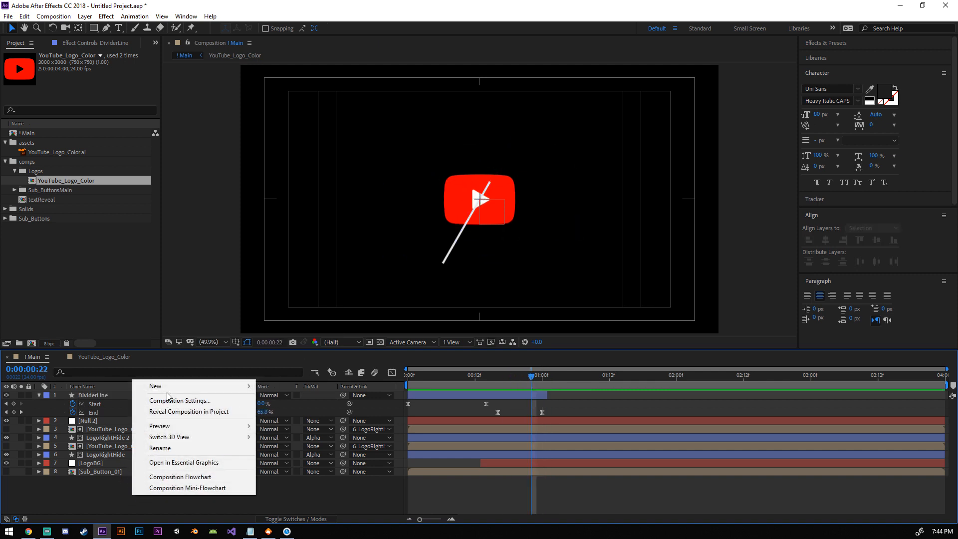
click(112, 28)
click(106, 28)
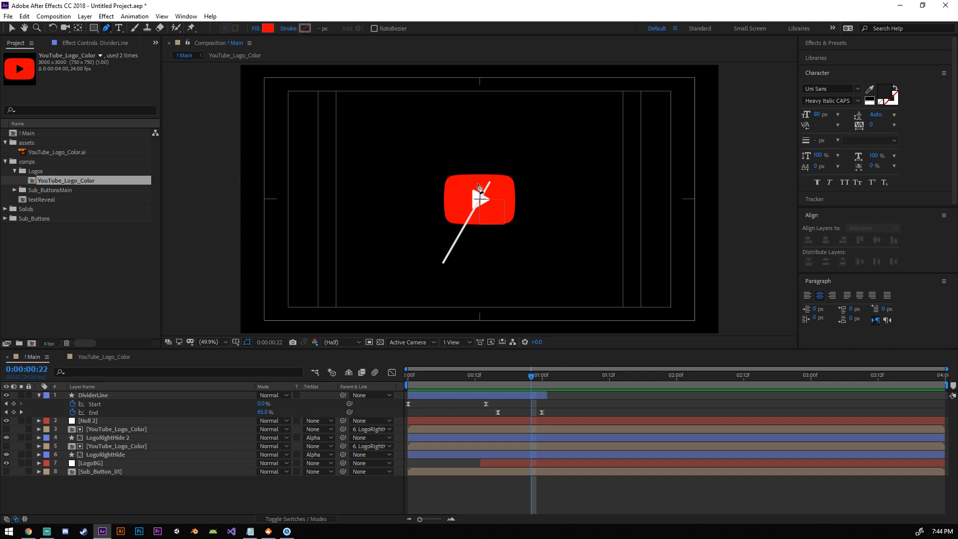
click(443, 176)
click(424, 159)
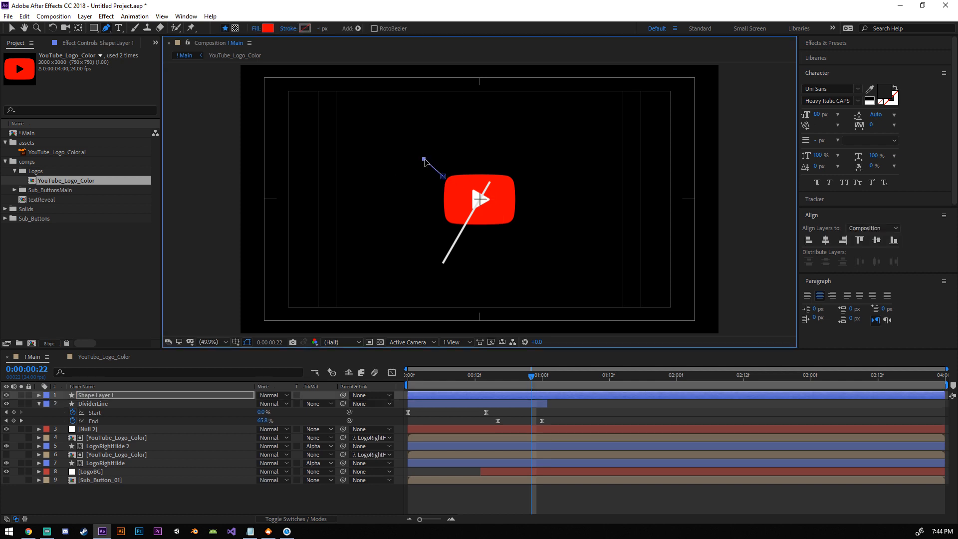
Step: Remove the short line's fill and give it a 6 px stroke in colour E5E5E5
click(256, 30)
click(429, 240)
click(455, 295)
click(303, 30)
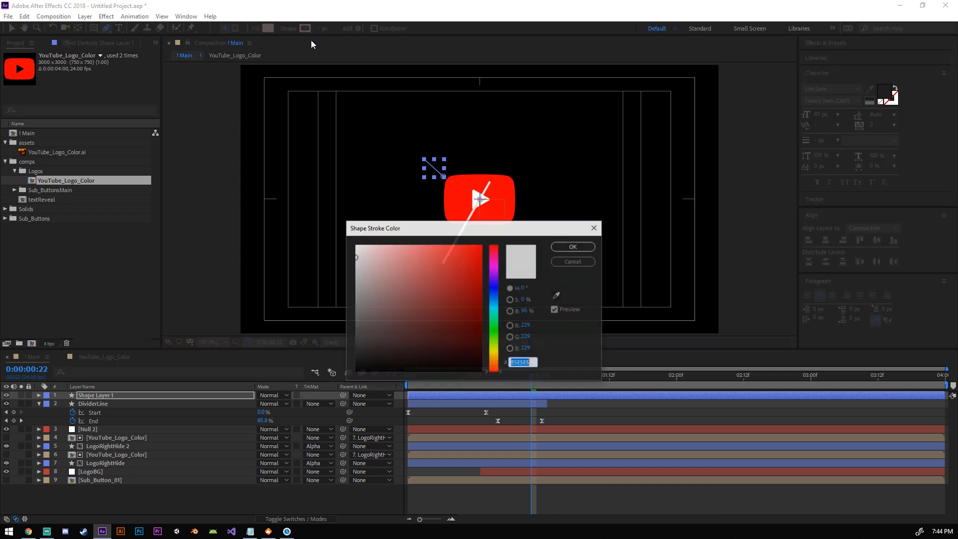
click(581, 247)
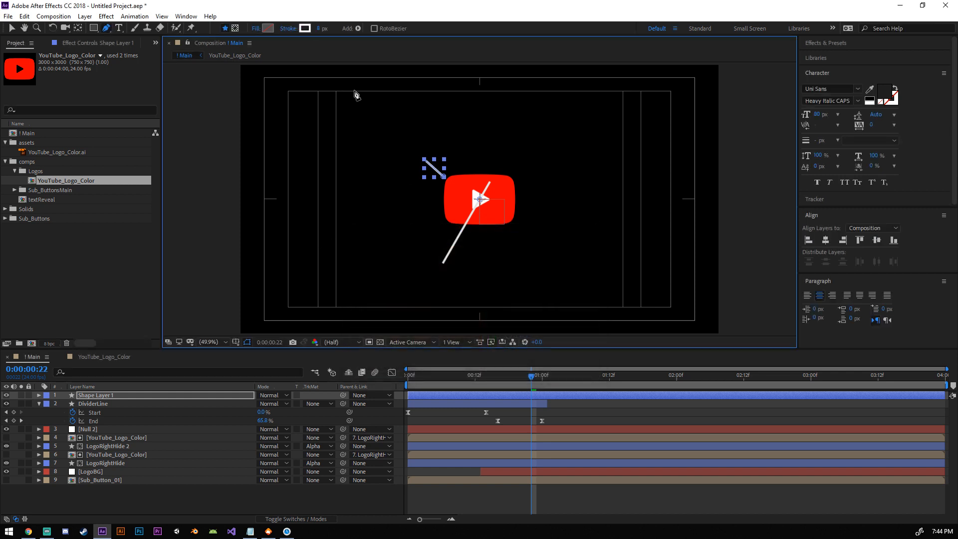
click(318, 28)
text(6)
key(Return)
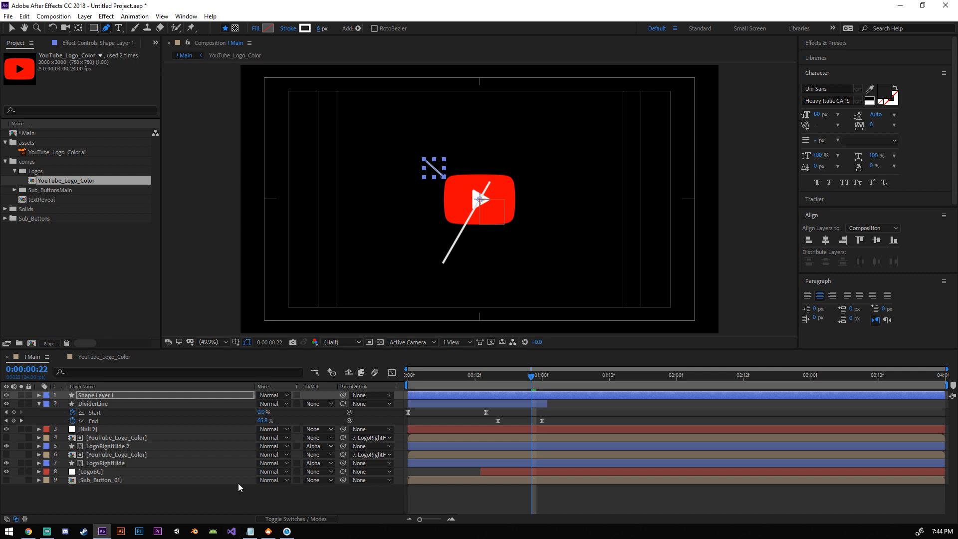
Step: Rename the short line's shape layer to Accent01
click(390, 387)
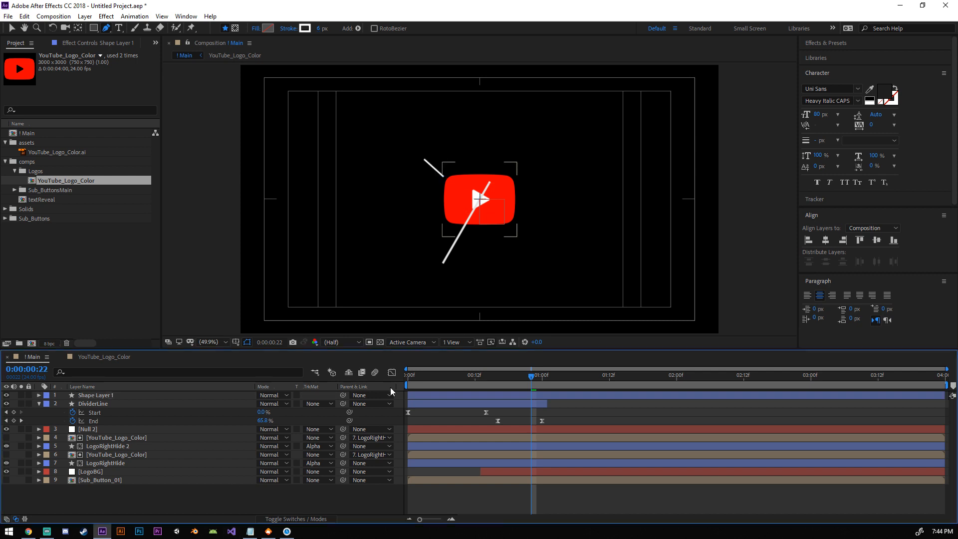
click(102, 397)
key(Return)
text(Acce)
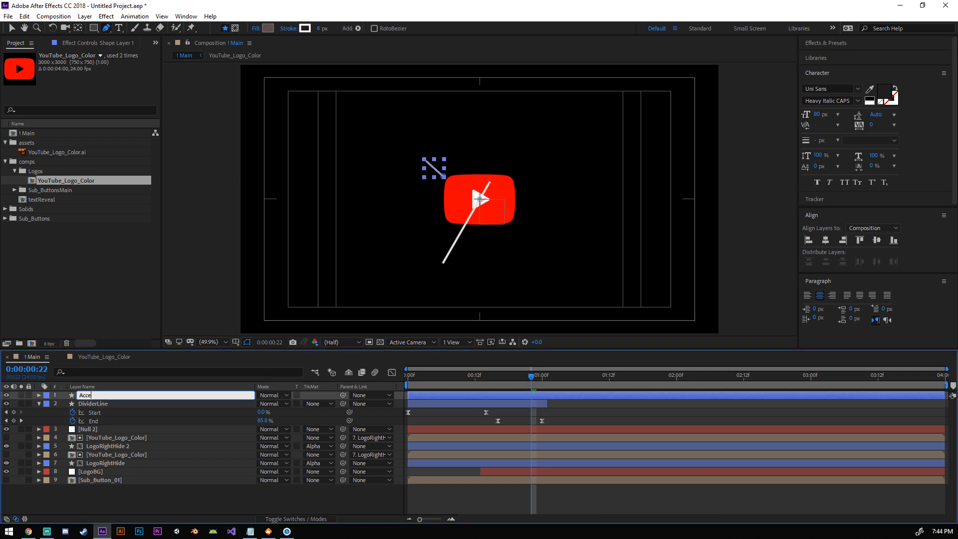
text(nt01)
key(Return)
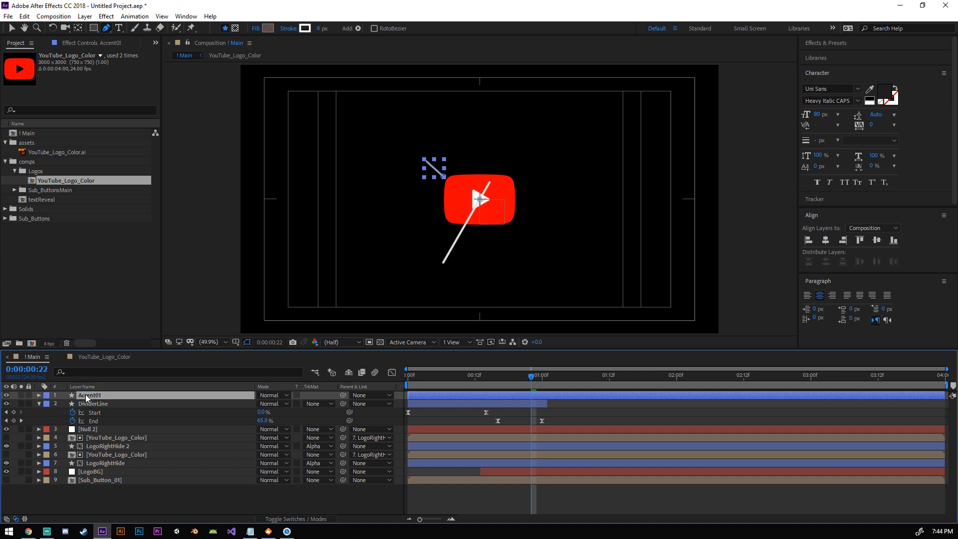
Step: Rename the short line's layer to AccentLeft
key(Return)
key(Right)
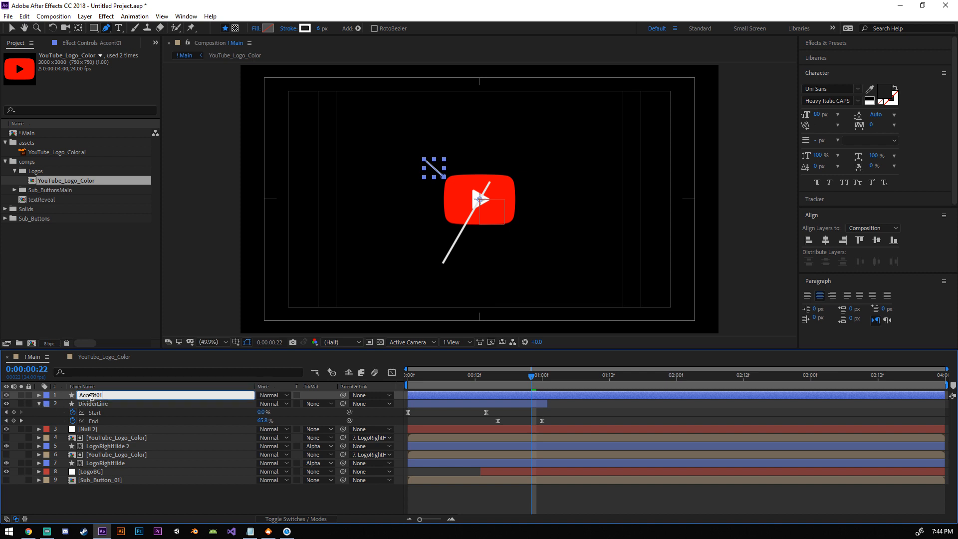
key(BackSpace)
key(BackSpace)
text(Le)
key(Return)
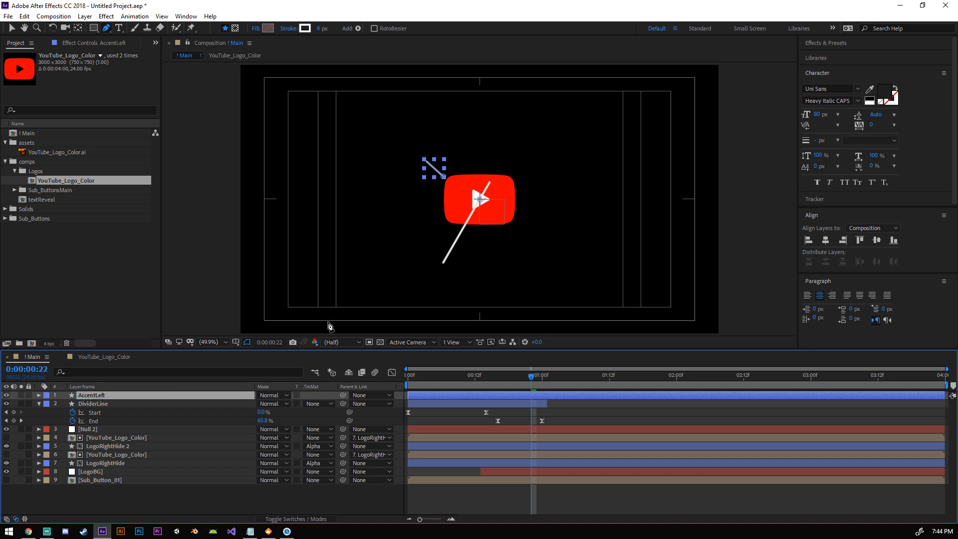
Step: Collapse DividerLine's properties and parent both YouTube_Logo_Color layers, both LogoRightHide layers and LogoBG to Null 2
click(39, 404)
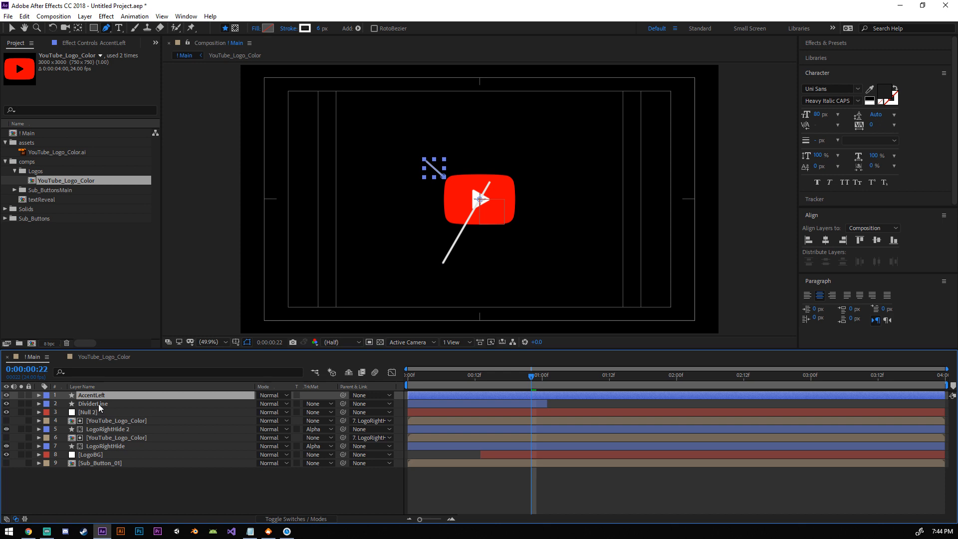
click(94, 411)
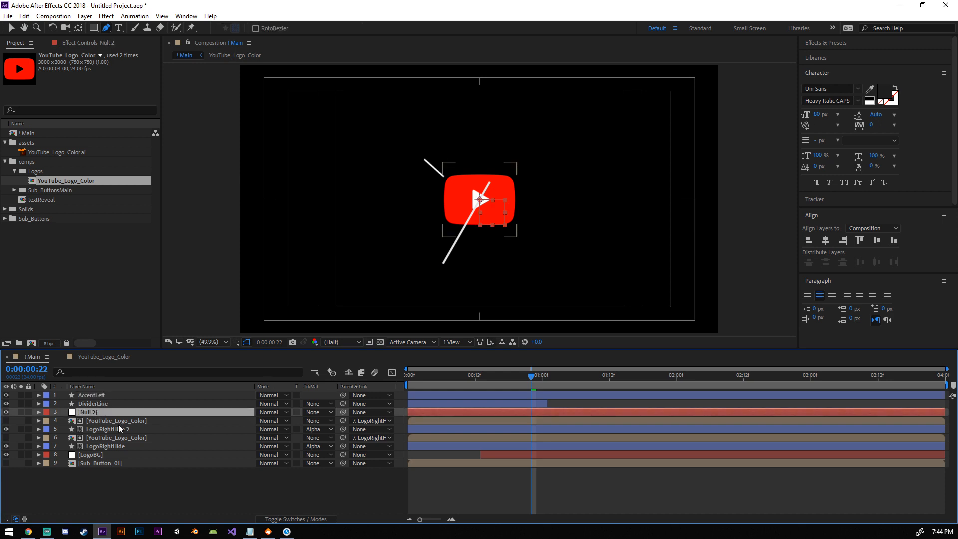
click(103, 453)
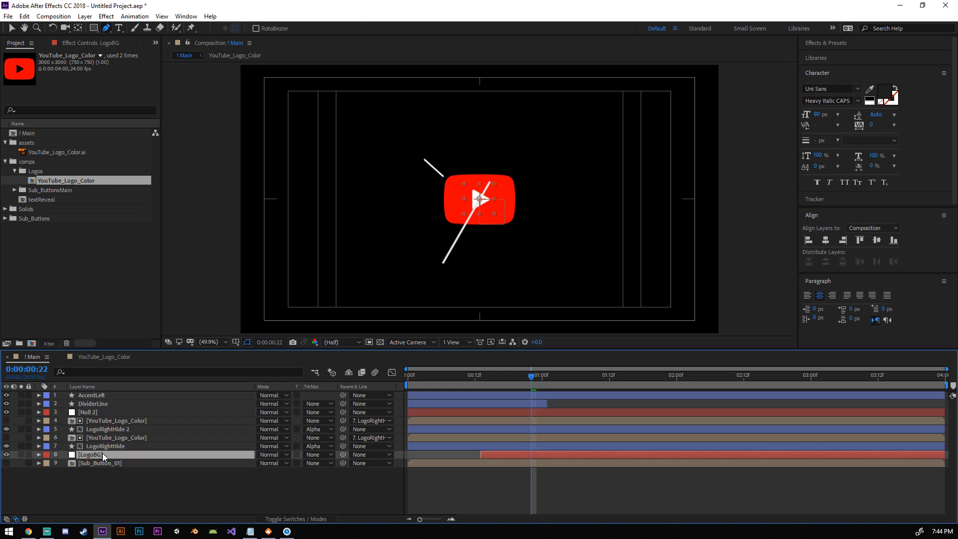
shift+click(110, 423)
drag(343, 420, 100, 409)
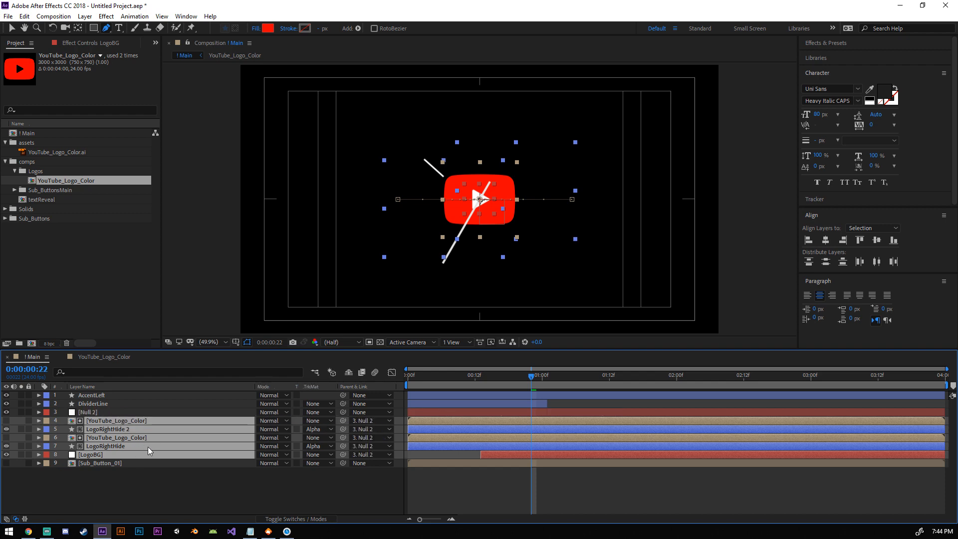
click(177, 485)
Step: Try tilting the parented logo through Null 2's rotation, to -23° and back to -6°
click(94, 412)
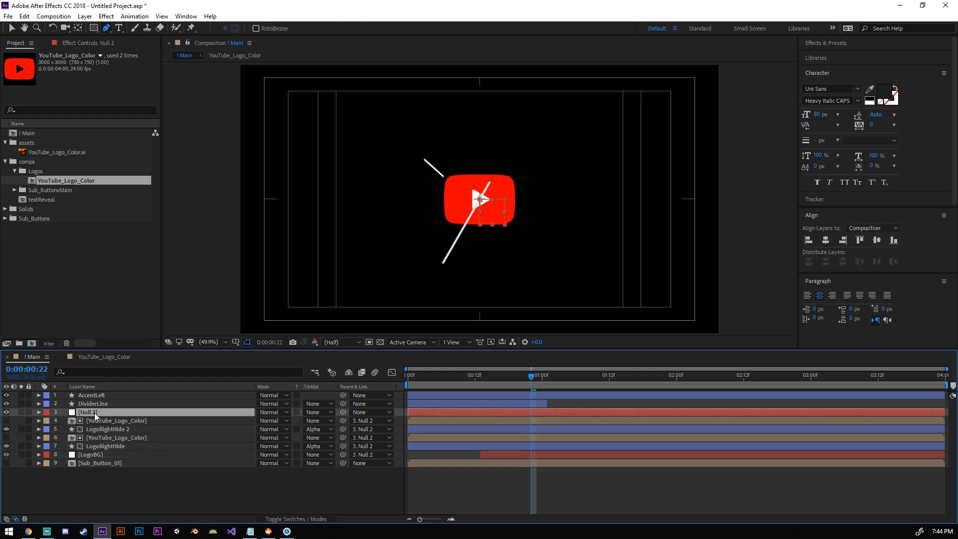
key(r)
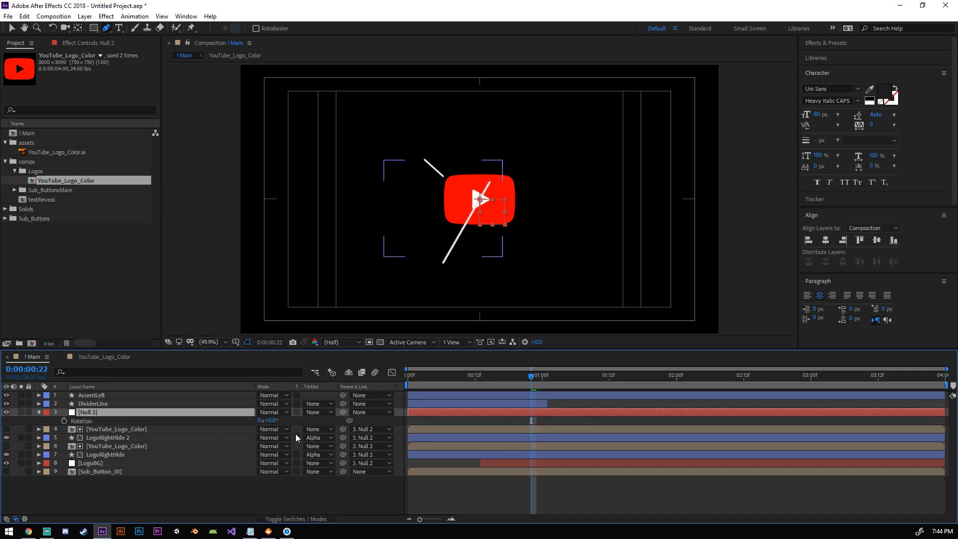
mouse_move(273, 421)
mouse_down()
mouse_move(283, 420)
mouse_move(266, 425)
mouse_up()
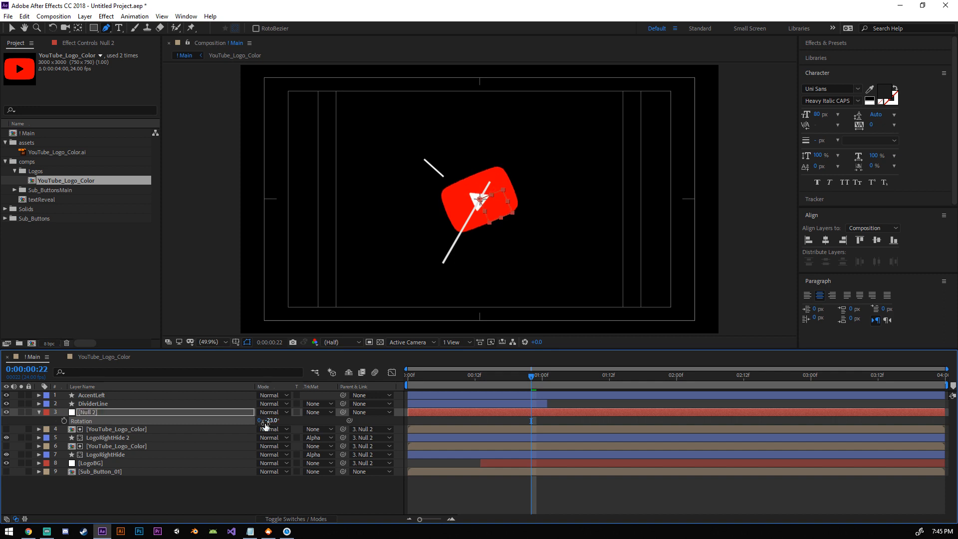
drag(266, 424, 288, 430)
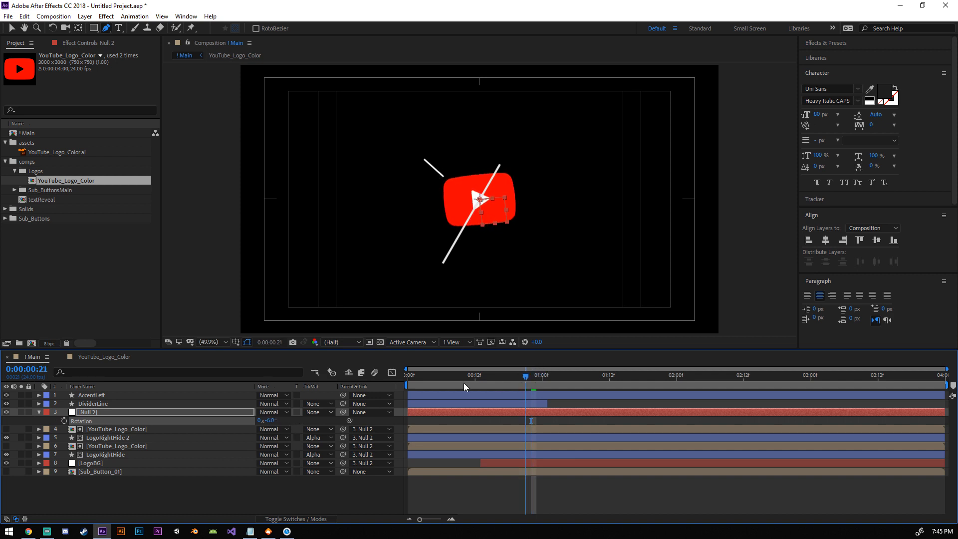
key(Home)
Step: At 0:00:01:00, set Null 2's rotation to 0° and add a rotation keyframe
drag(447, 393, 541, 390)
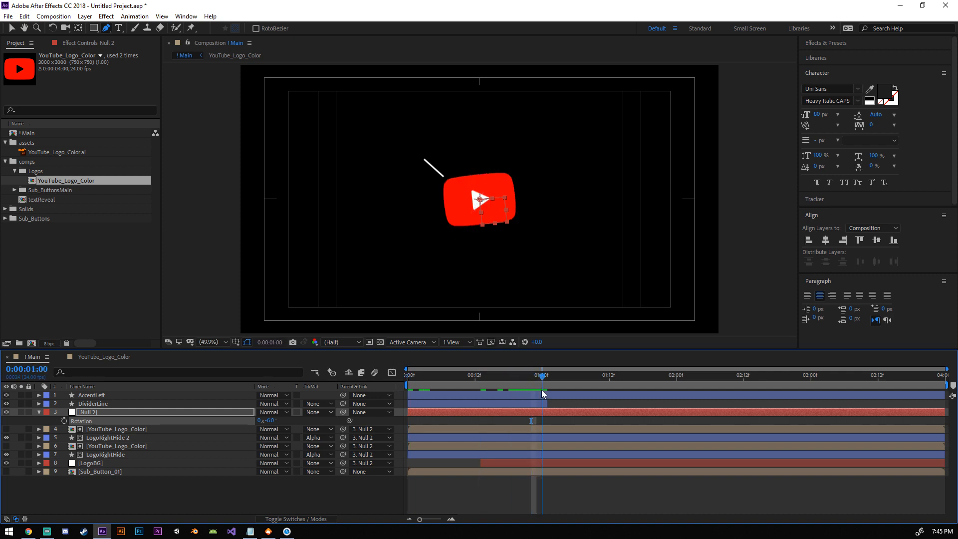
drag(273, 421, 276, 421)
click(273, 422)
text(0)
key(Return)
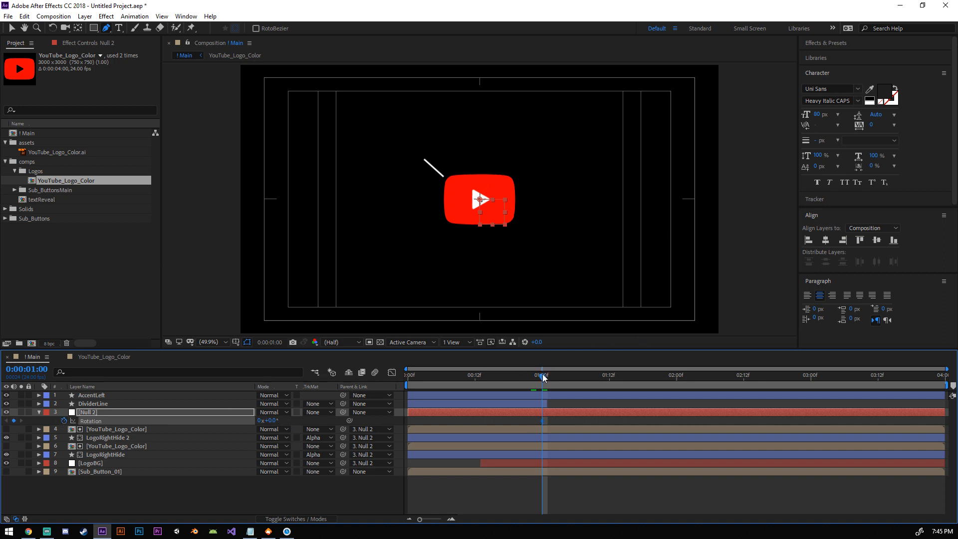
Step: Keyframe Null 2's rotation at -18° at 0:00:01:10 and move the playhead to 0:00:01:20
key(shift+Page_Down)
drag(270, 420, 269, 422)
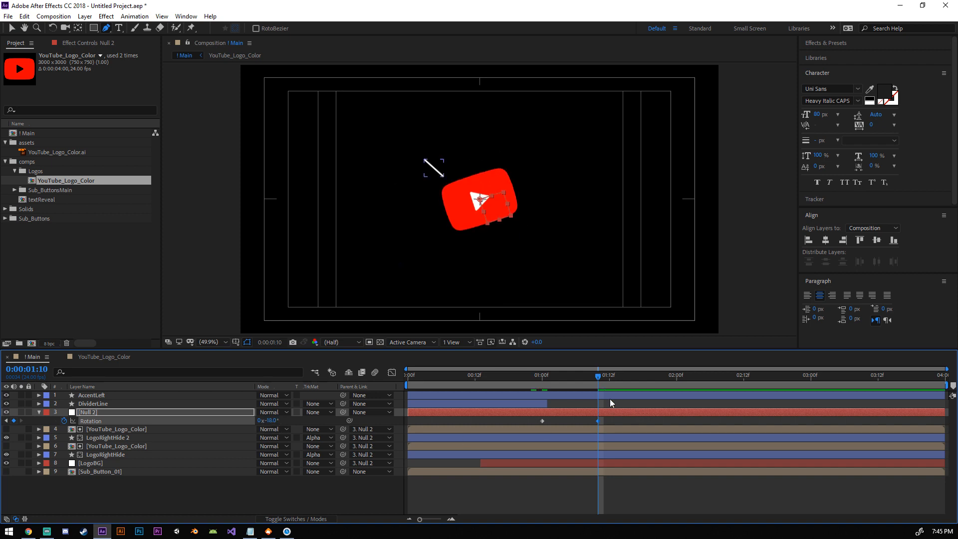
key(shift+Page_Down)
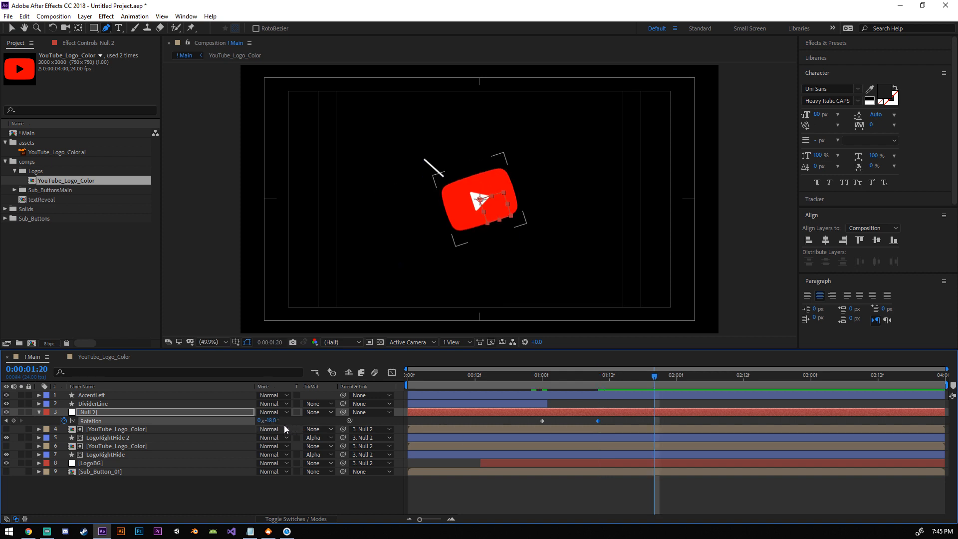
Step: Keyframe Null 2's rotation at 8° at 0:00:01:20
click(272, 421)
click(266, 483)
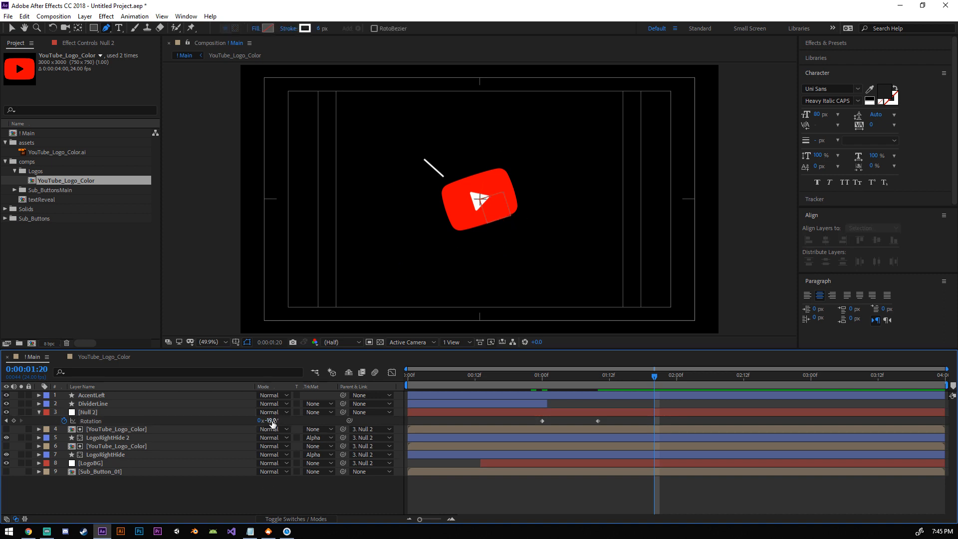
drag(273, 422, 286, 422)
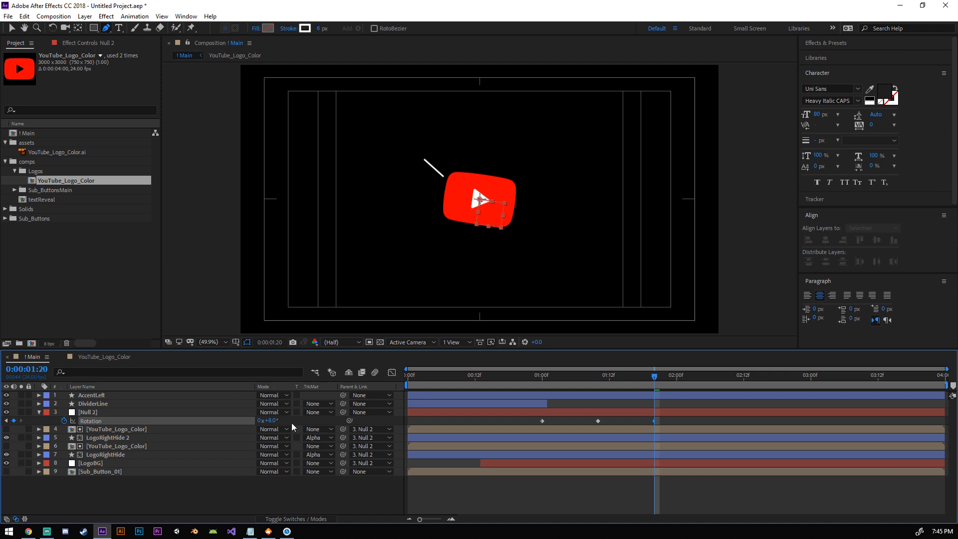
Step: Add a rotation keyframe of 0° for Null 2 at 0:00:02:00
key(Page_Down)
key(Page_Down)
key(Page_Down)
key(Page_Down)
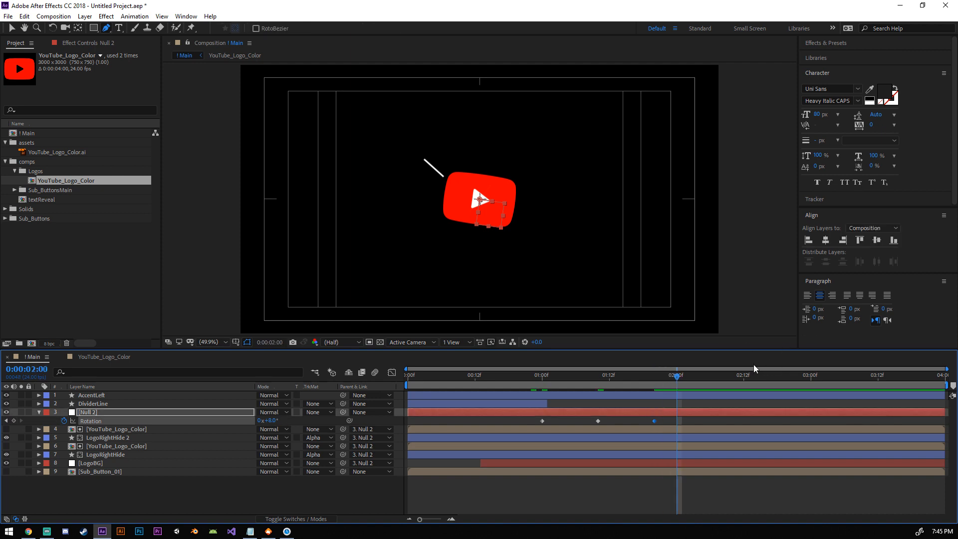
click(274, 420)
text(0)
key(Return)
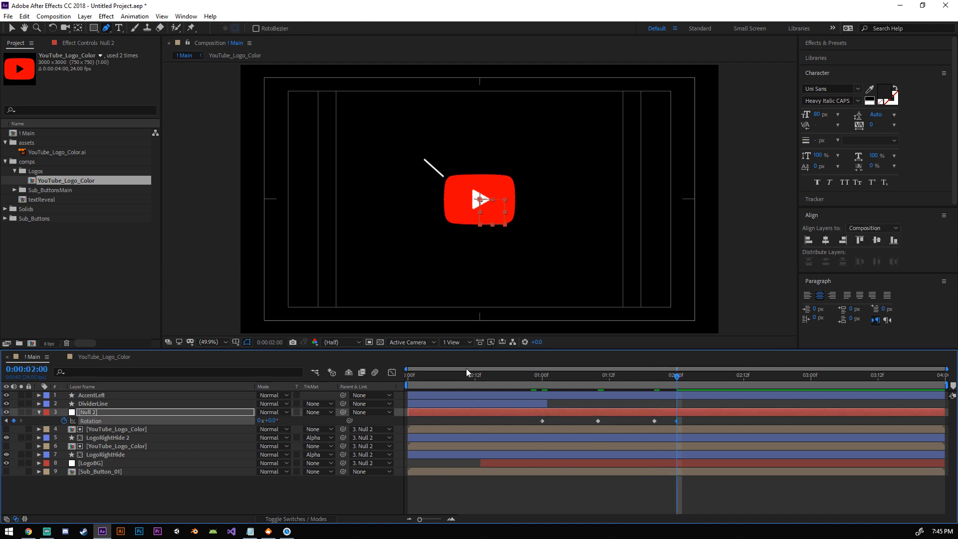
Step: Keyframe Null 2's position, with its starting keyframe moved to 0:00:01:00 and the X position set to 537 at 0:00:02:00
click(226, 412)
key(shift+p)
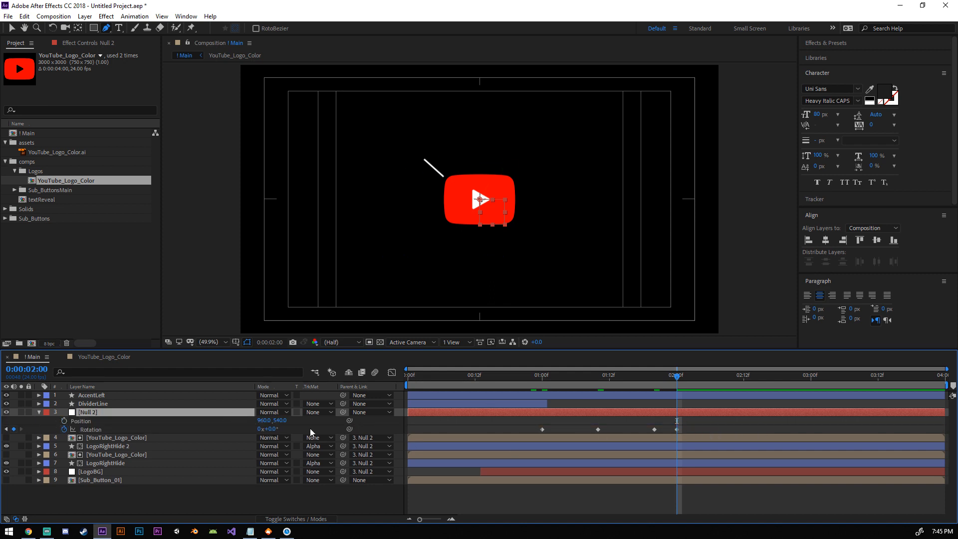
click(64, 420)
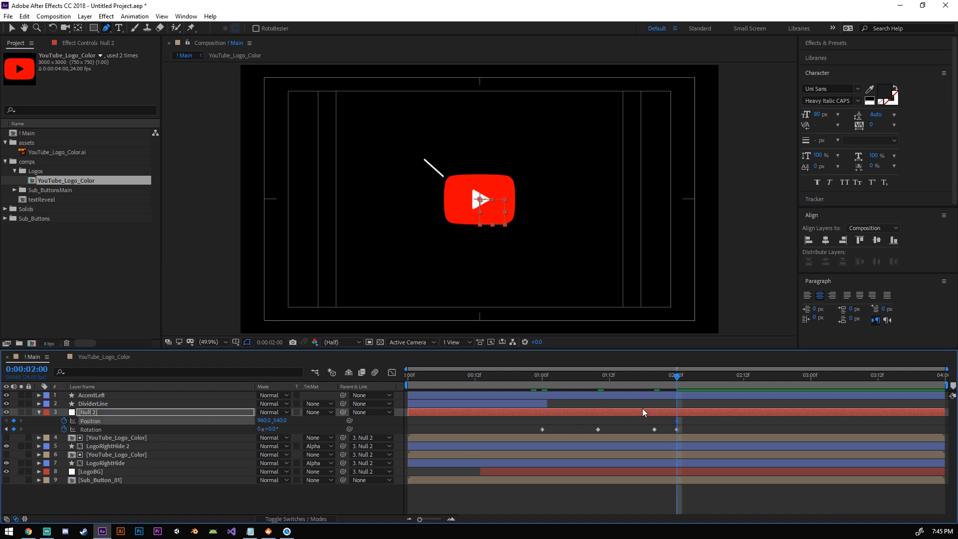
drag(676, 421, 538, 422)
drag(266, 421, 61, 427)
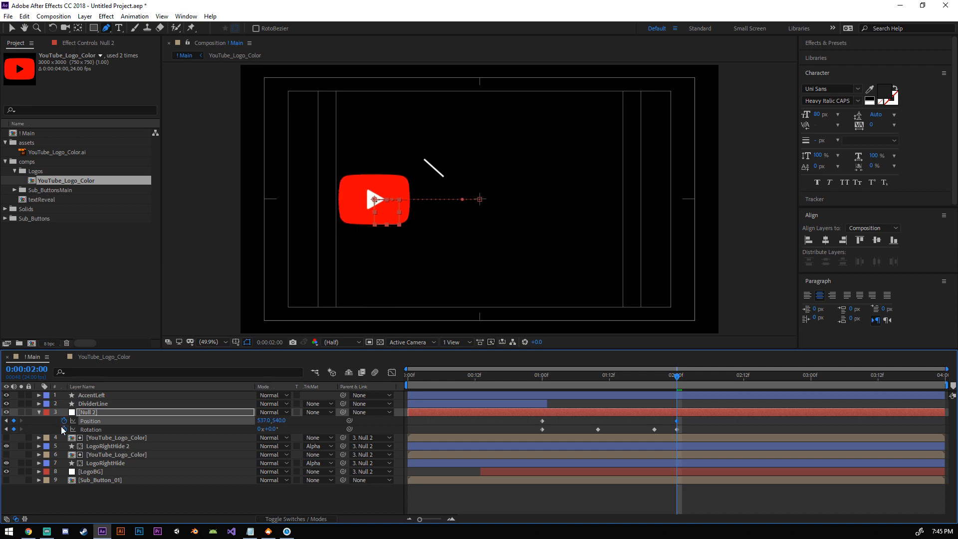
Step: Apply Easy Ease to all of Null 2's position and rotation keyframes and show both properties' speed curves in the graph editor
drag(686, 419, 518, 435)
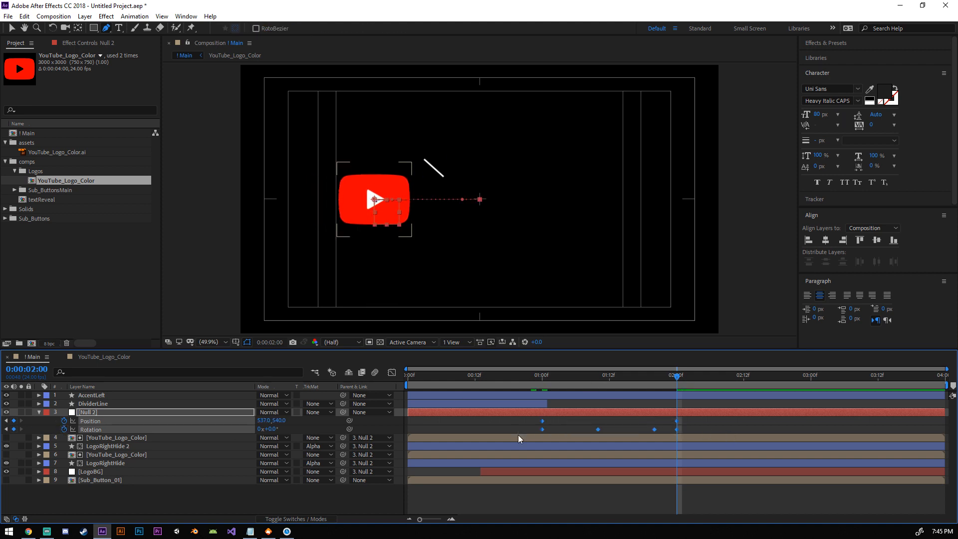
click(565, 490)
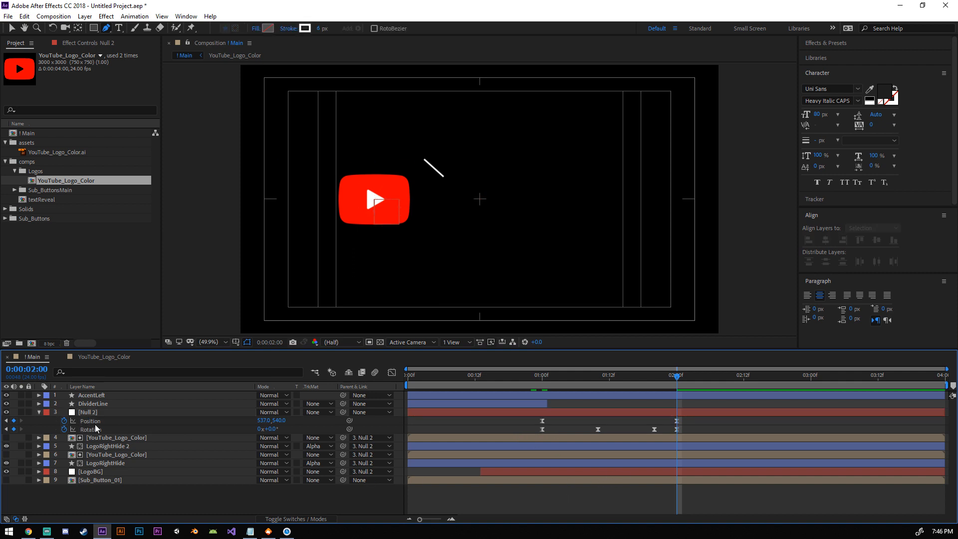
click(92, 422)
click(392, 372)
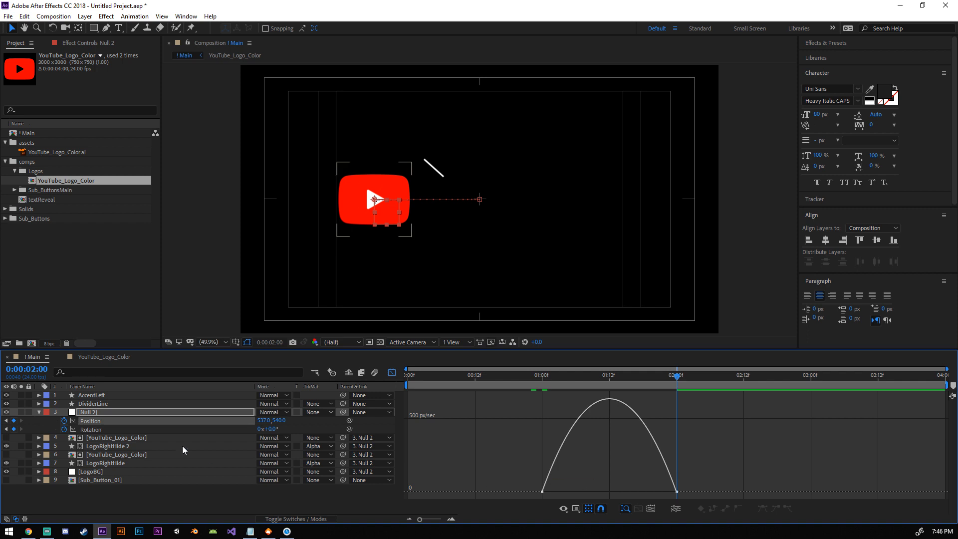
shift+click(253, 429)
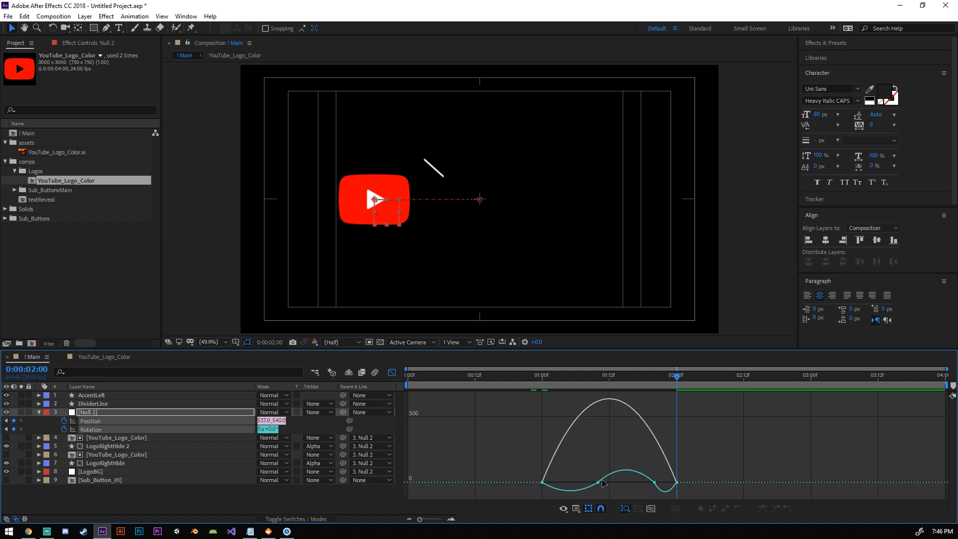
Step: Reshape Null 2's position speed curve to peak right after 0:00:01:00 with a long slowdown to 0:00:02:00, and scrub through the motion
click(98, 421)
click(128, 422)
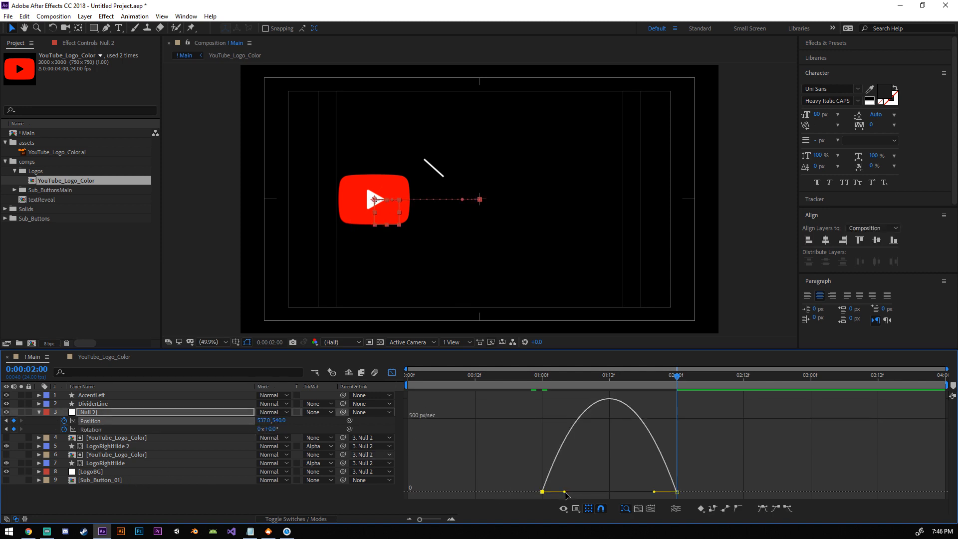
drag(565, 492, 548, 494)
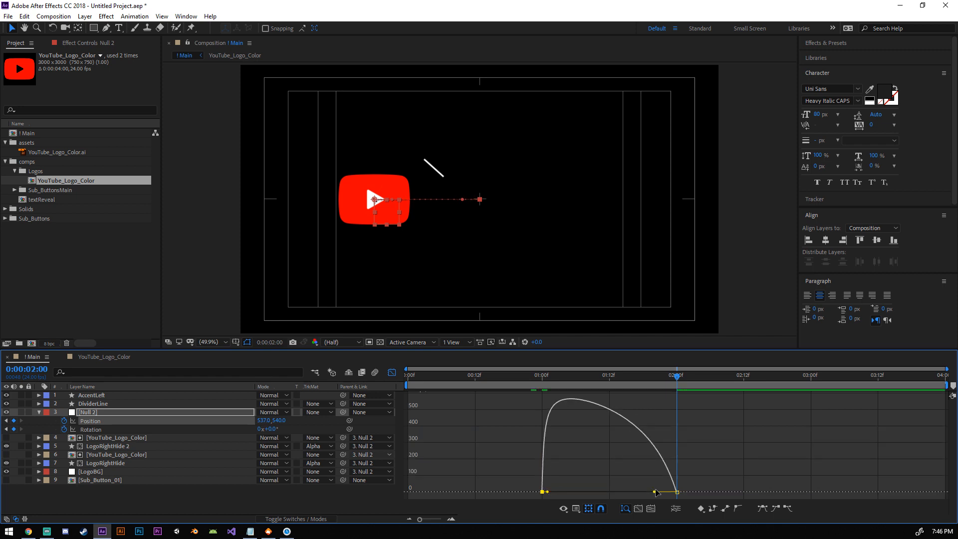
drag(655, 492, 594, 497)
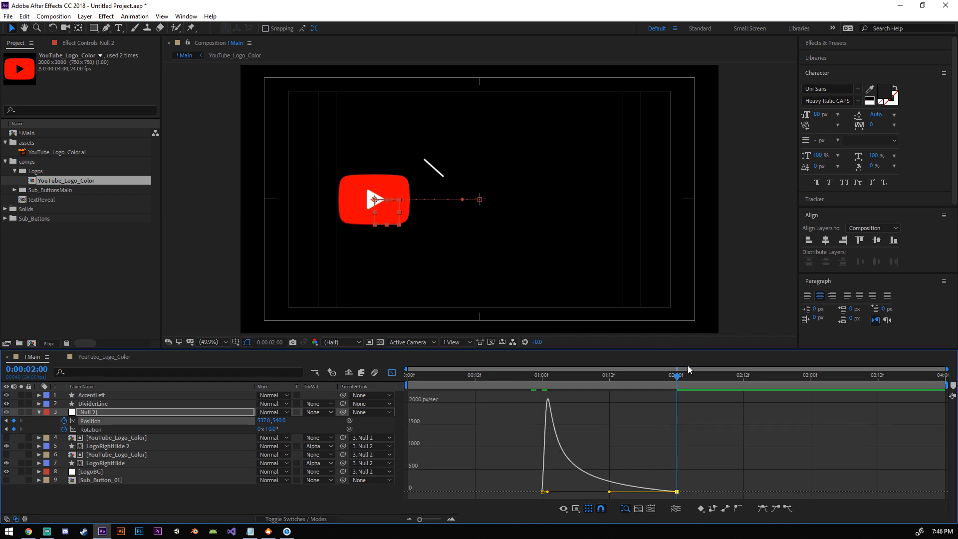
drag(674, 376, 530, 379)
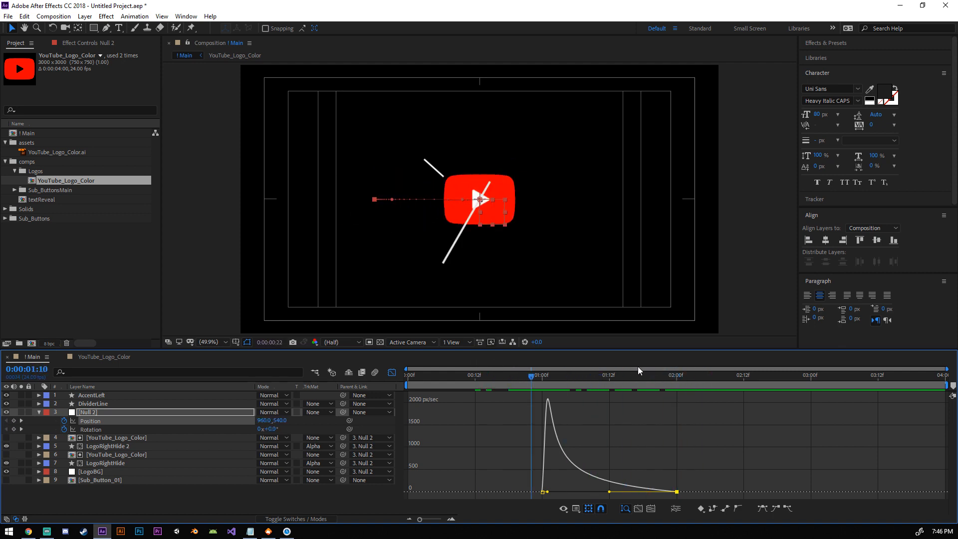
Step: Reshape Null 2's rotation speed curve with sharp peaks around 0:00:01:10 and just before 0:00:02:00, preview it and close the graph editor
click(100, 429)
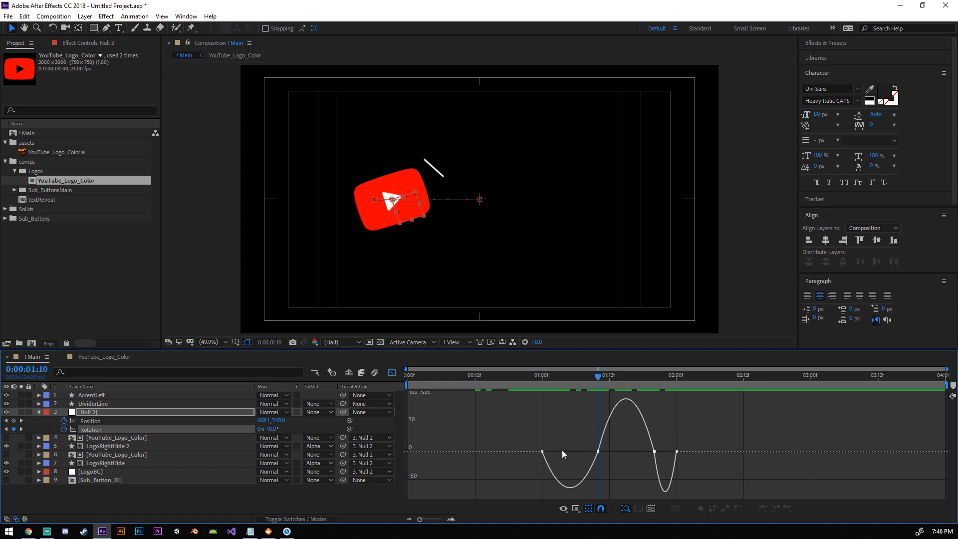
drag(564, 440, 674, 453)
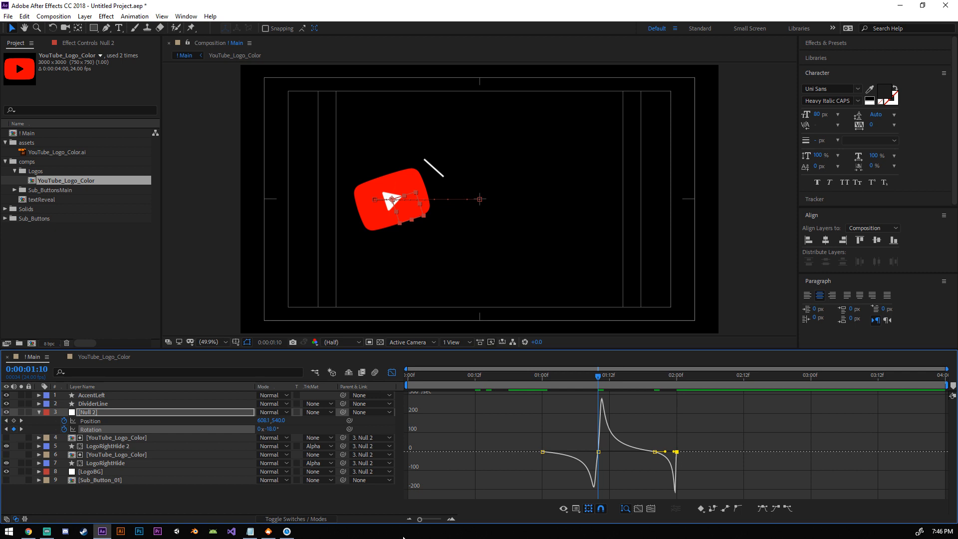
click(287, 498)
key(space)
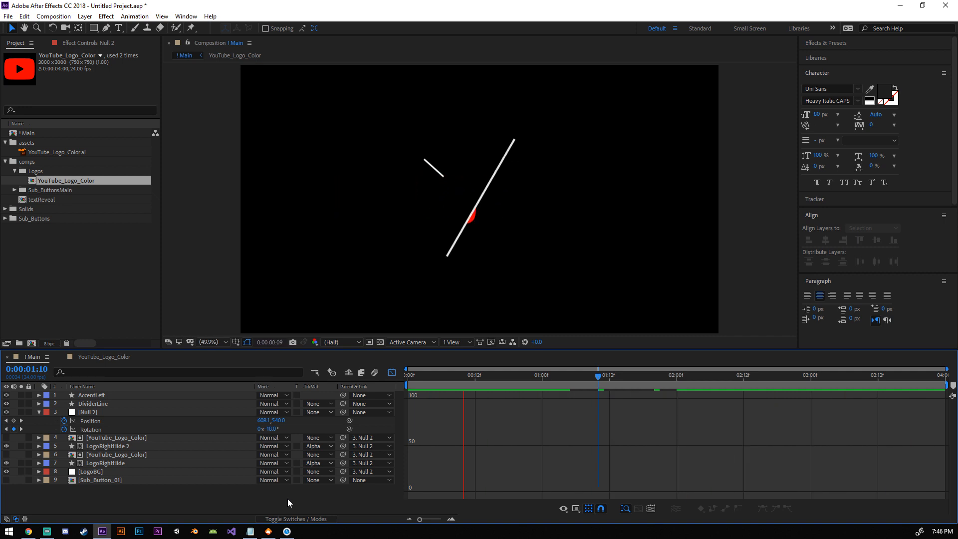
key(space)
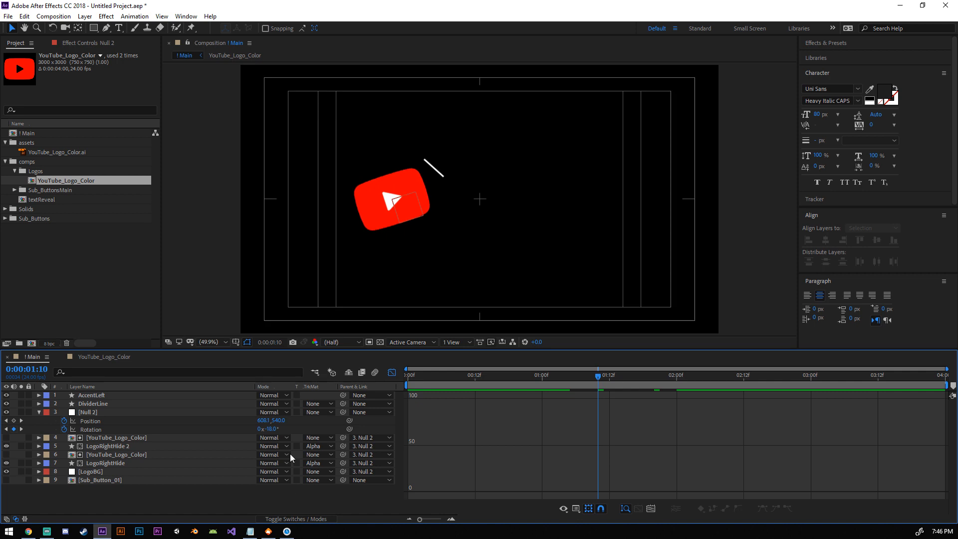
click(392, 372)
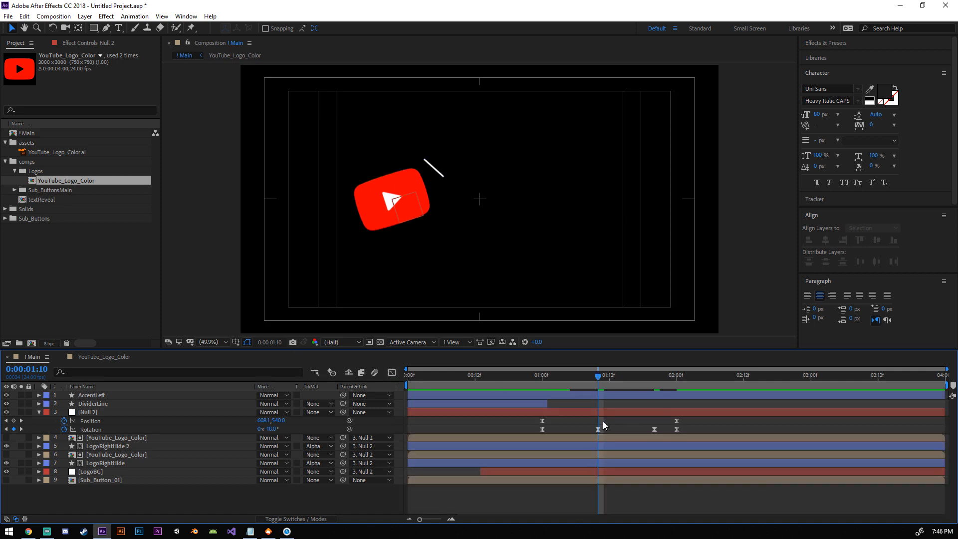
Step: Move Null 2's rotation keyframe from 0:00:01:10 to 0:00:01:04 and preview the animation
drag(598, 385, 563, 391)
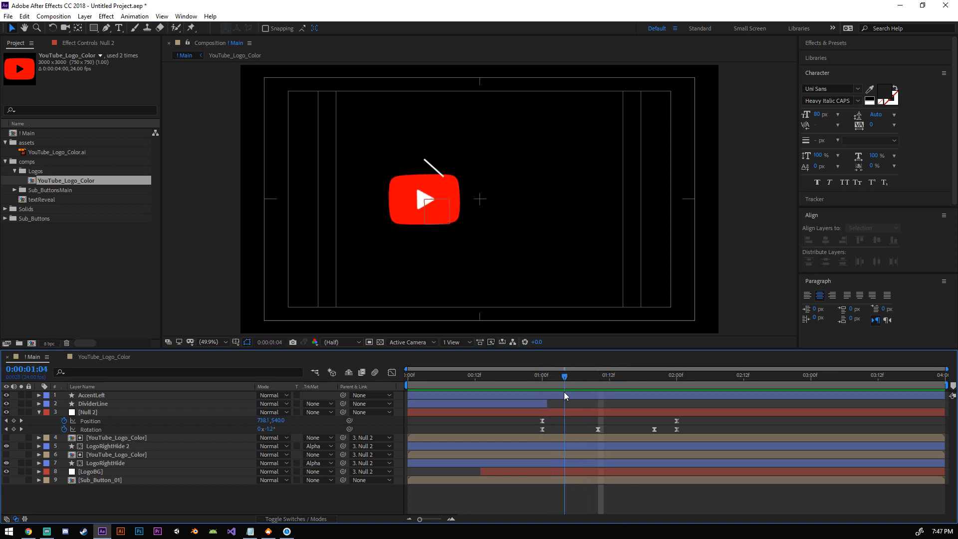
drag(598, 429, 561, 434)
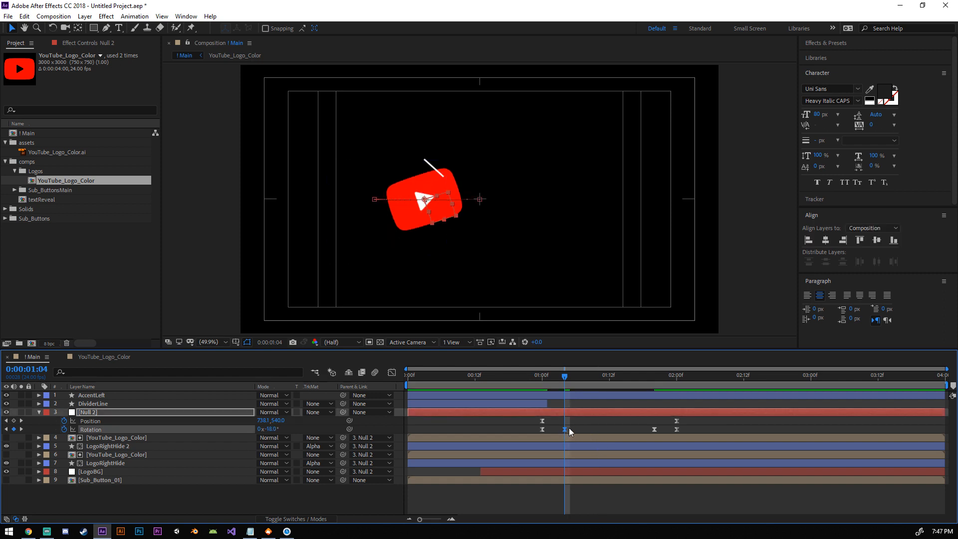
key(space)
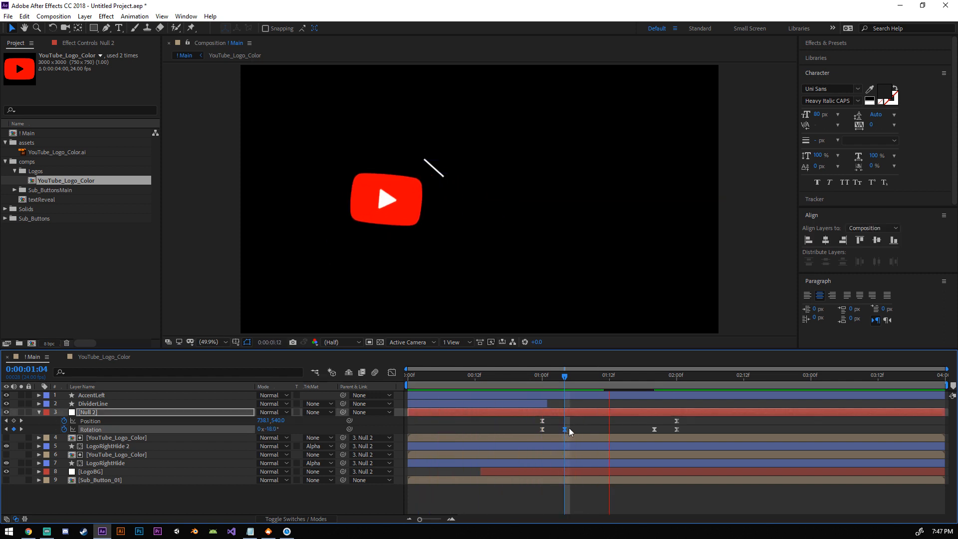
key(space)
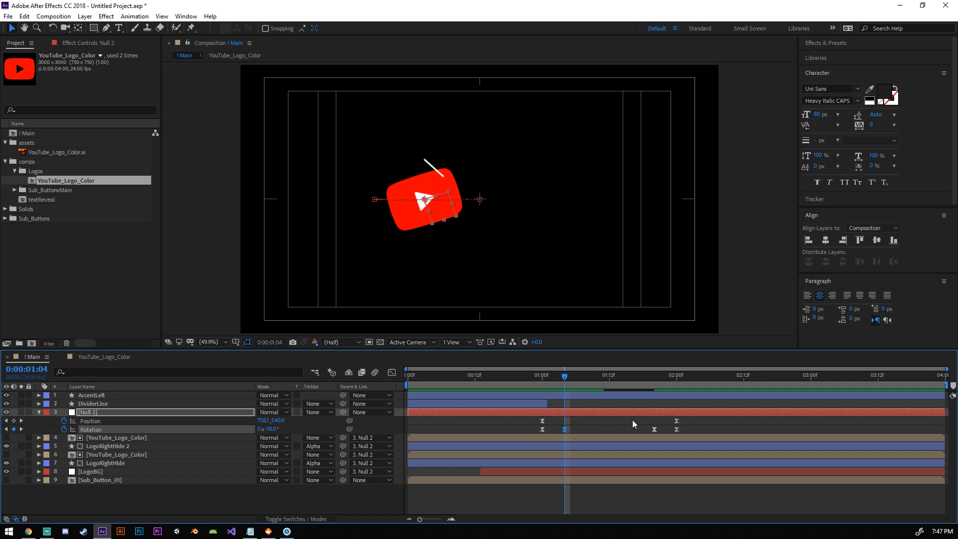
key(space)
key(space)
Step: Set Null 2's rotation keyframe at 0:00:01:04 to -4° and preview the animation
click(271, 429)
text(-4)
key(Return)
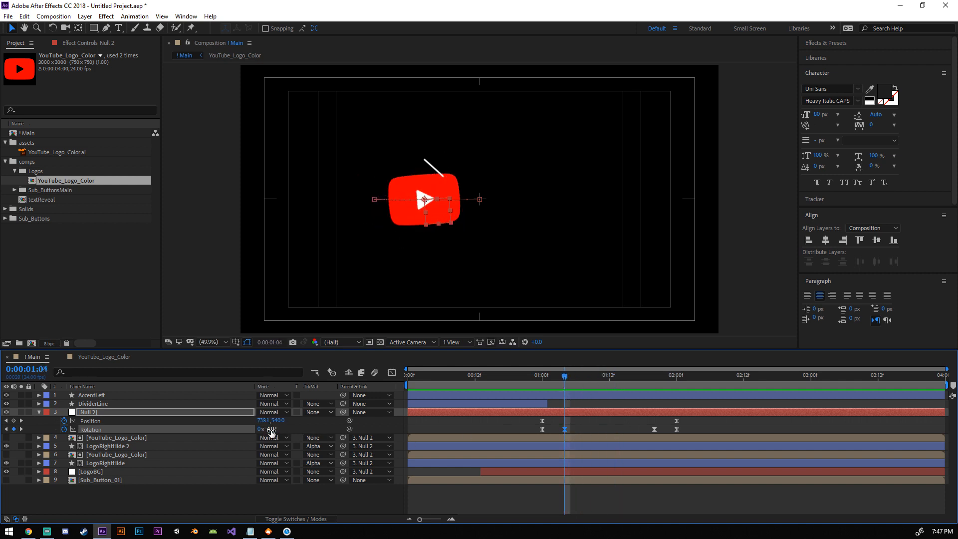
key(space)
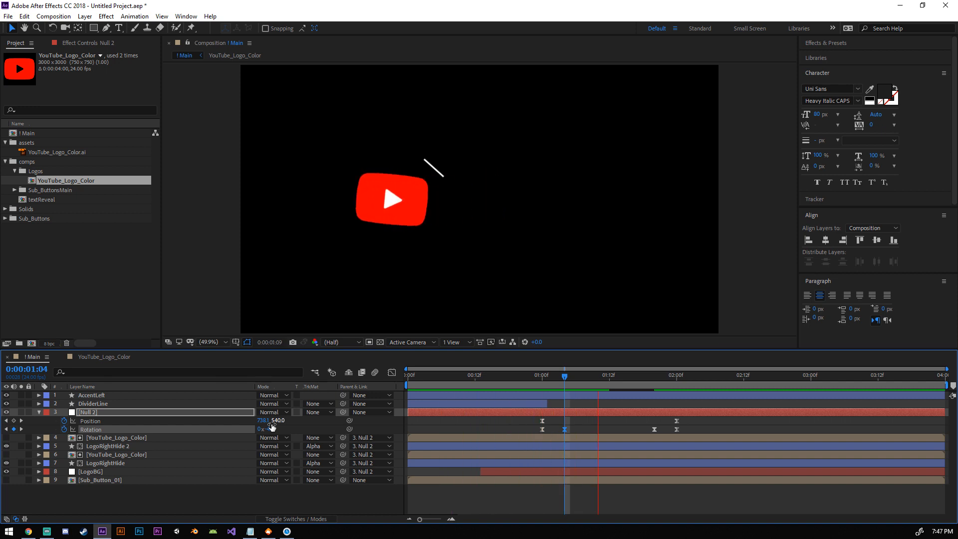
key(space)
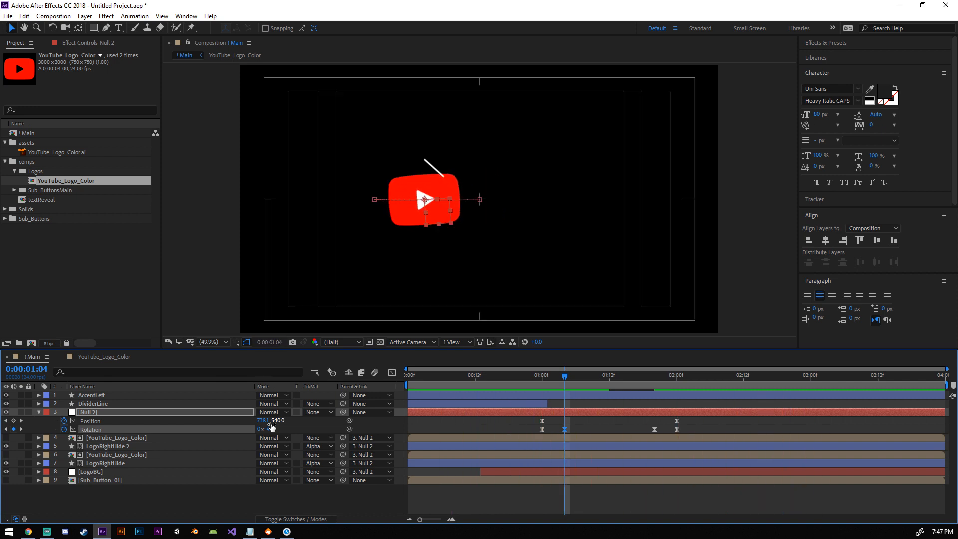
Step: Move the playhead to 0:00:00:20, collapse Null 2's properties and add Trim Paths to the AccentLeft layer
drag(547, 379, 517, 391)
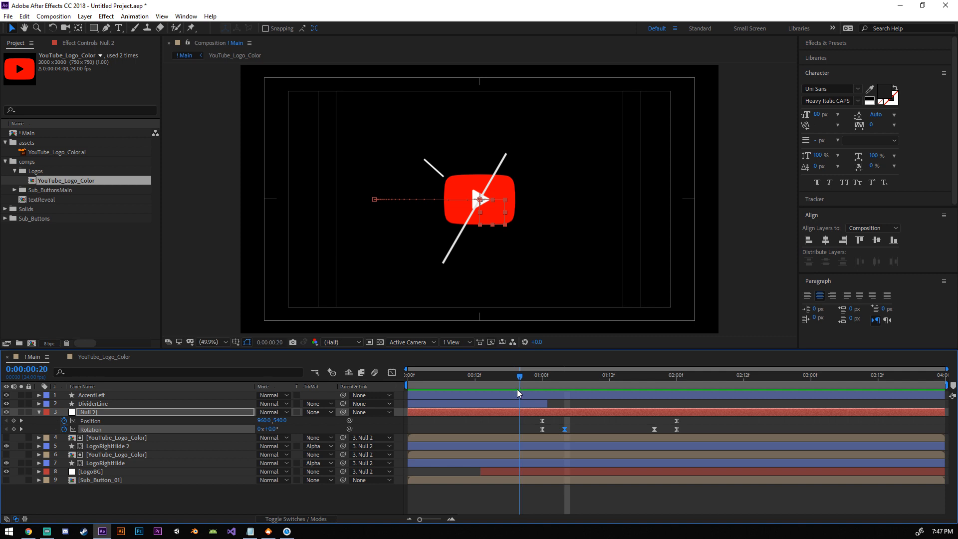
click(241, 504)
click(39, 411)
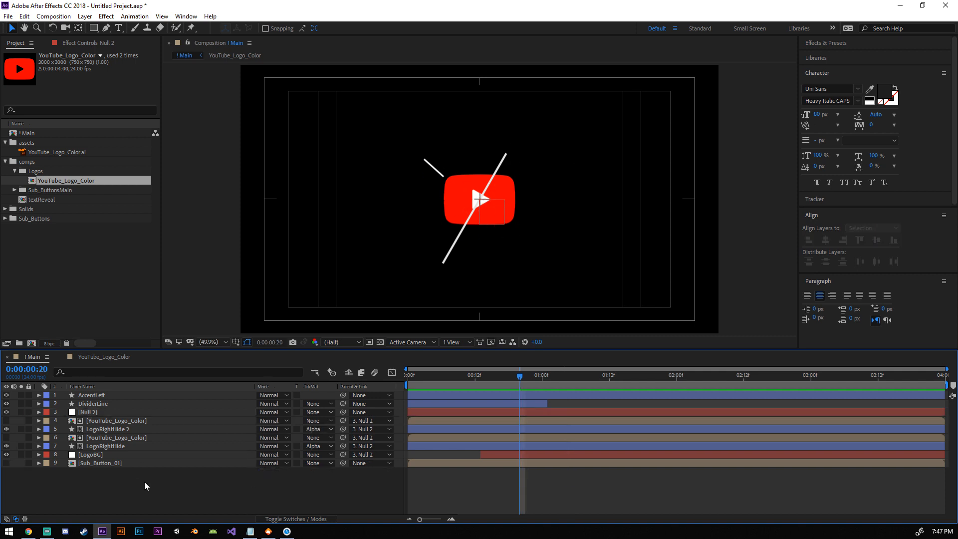
click(101, 396)
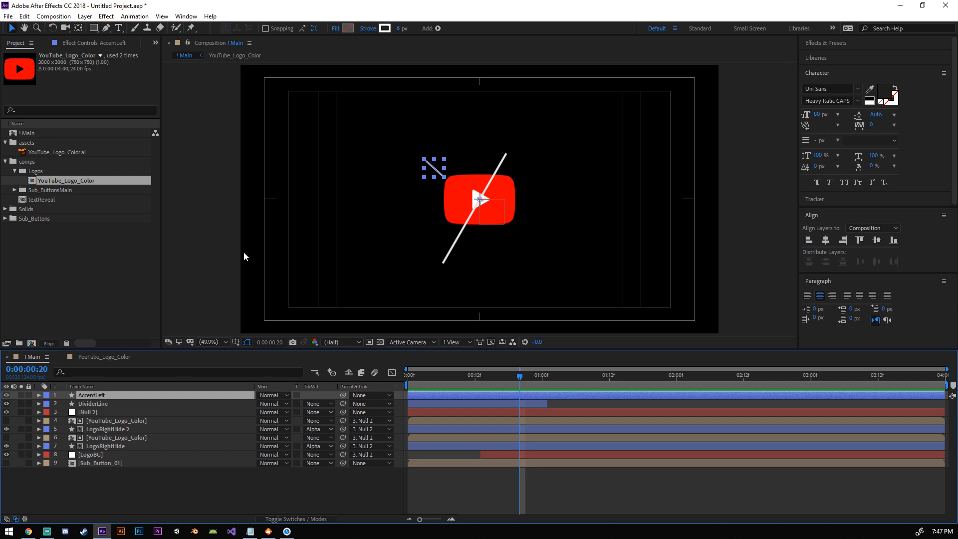
click(438, 29)
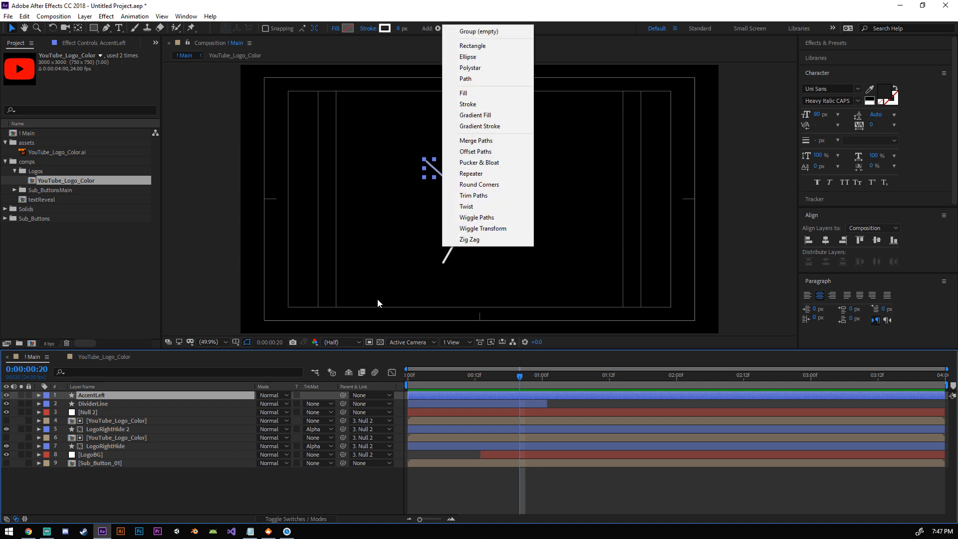
click(516, 195)
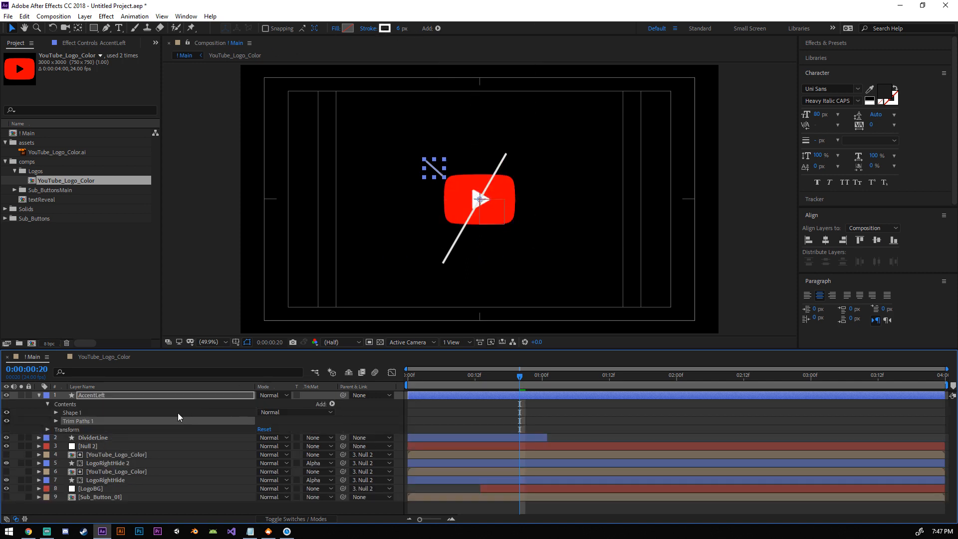
Step: Set the End of AccentLeft's Trim Paths to 0% and select the AccentLeft layer
click(56, 420)
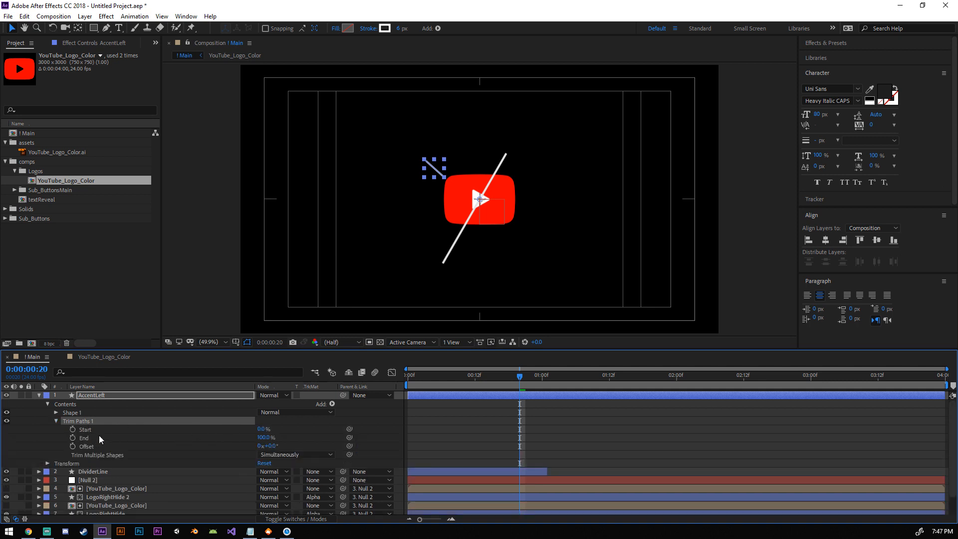
drag(262, 442, 150, 443)
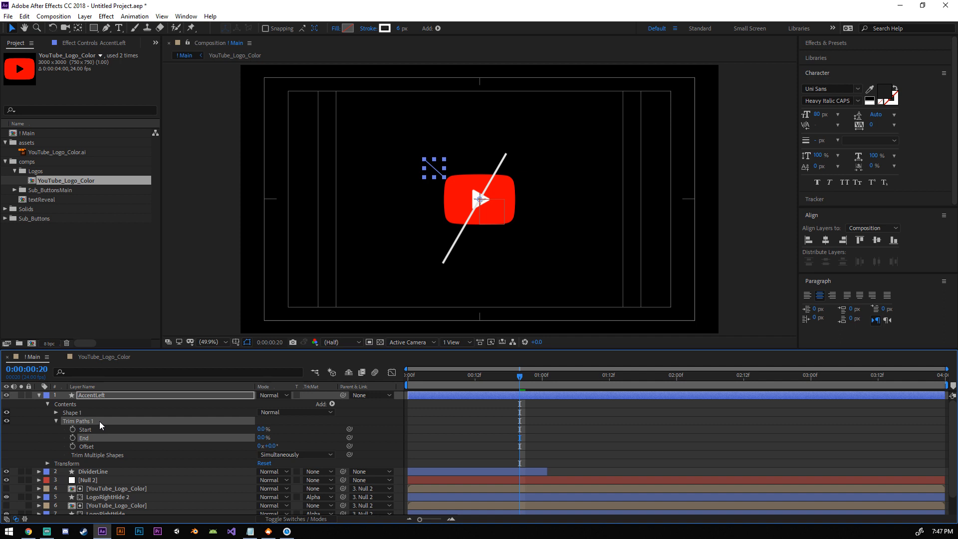
click(105, 394)
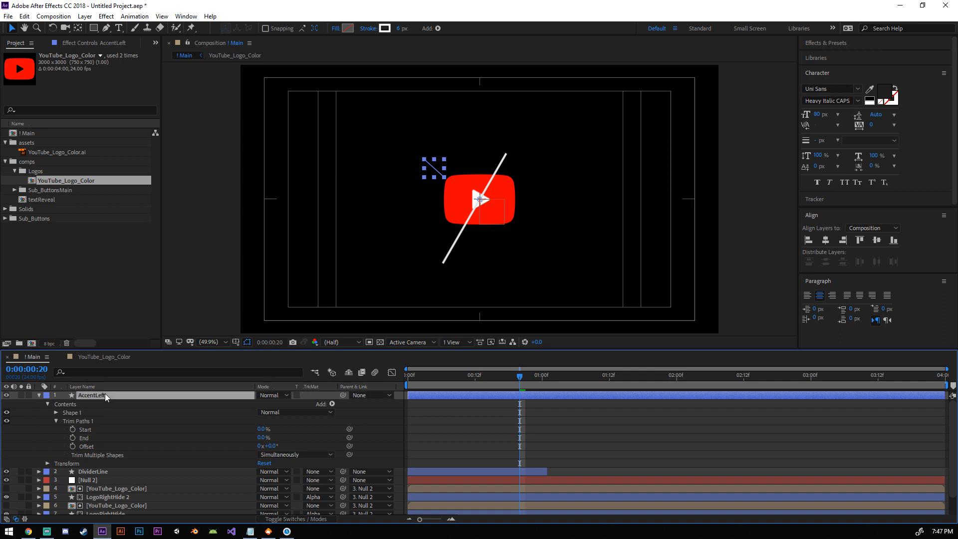
Step: Trim AccentLeft's start to 0:00:00:20 and keyframe its Trim Paths End from 0% there to 100% at 0:00:01:06
key(alt+bracketleft)
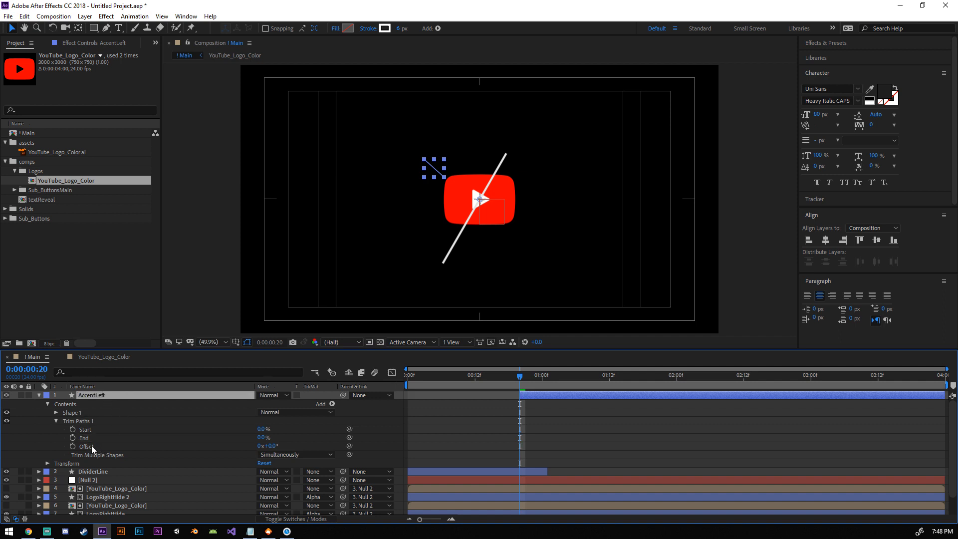
click(73, 438)
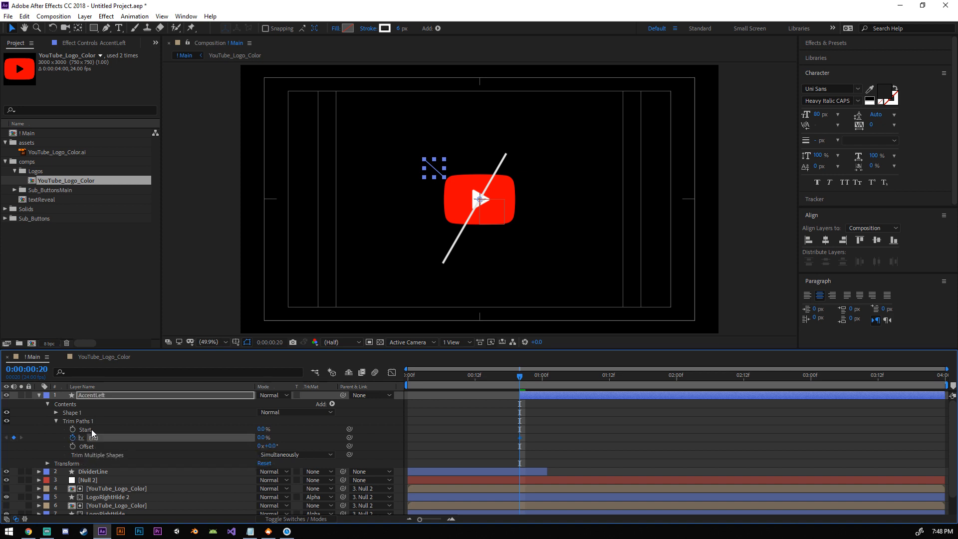
key(shift+Page_Down)
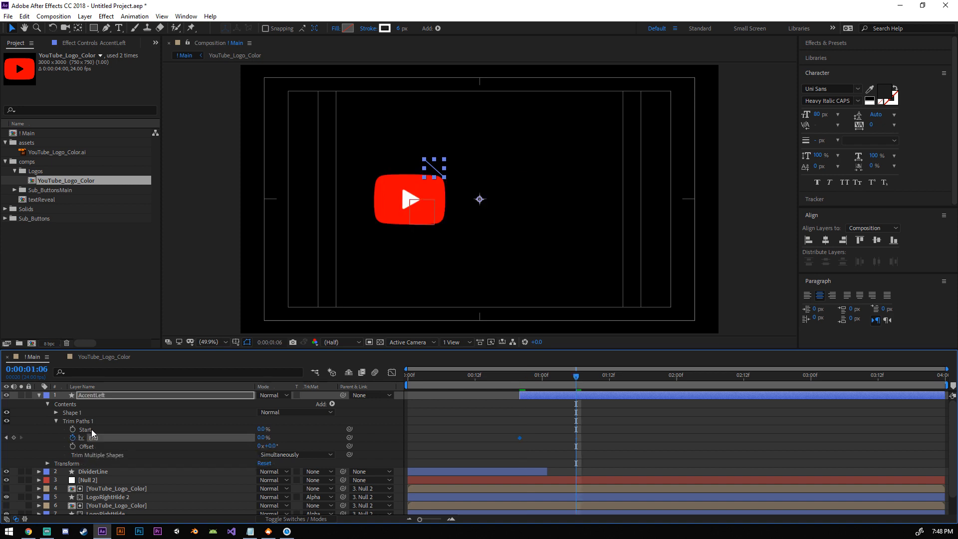
drag(264, 438, 429, 439)
Step: Keyframe AccentLeft's Trim Paths Start from 0% at 0:00:00:22 to 100% at 0:00:01:08
key(shift+Page_Up)
key(Page_Down)
key(Page_Down)
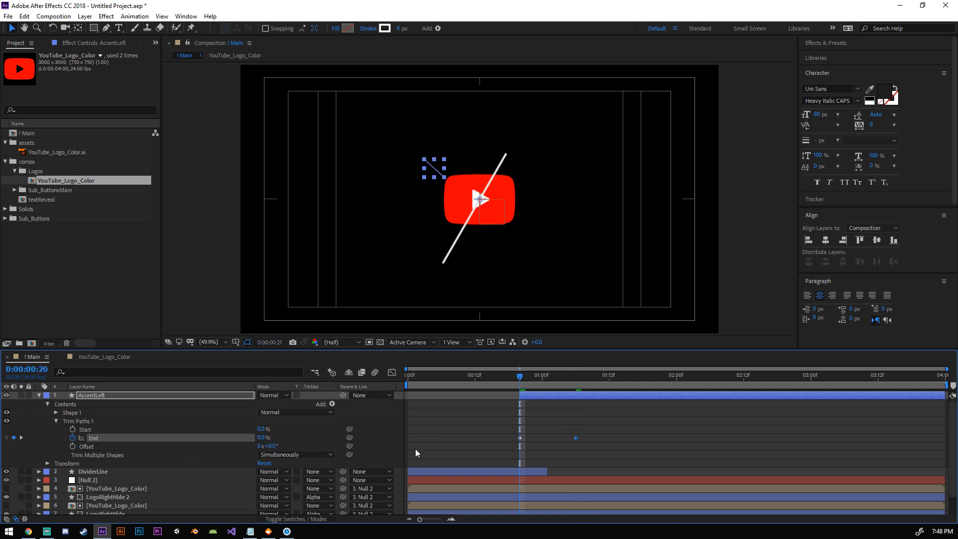
click(73, 428)
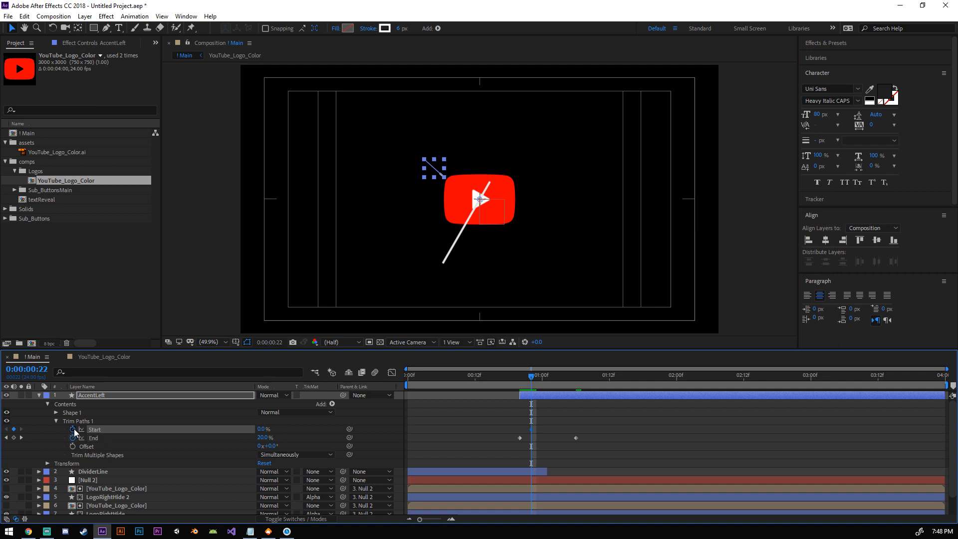
key(shift+Page_Down)
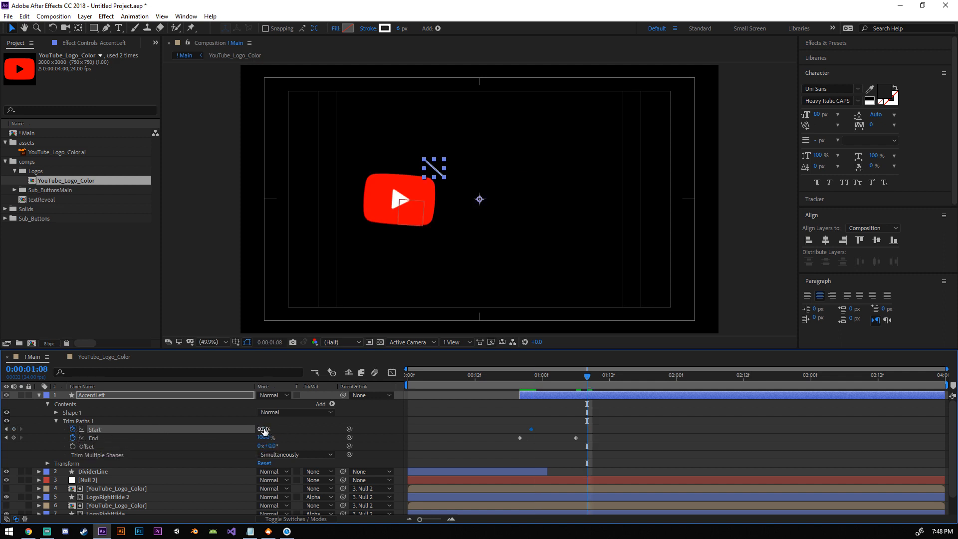
drag(264, 429, 414, 430)
Step: Ease AccentLeft's Start and End keyframes with a sharp mid-move peak in the speed graph and preview the animation
drag(627, 425, 513, 446)
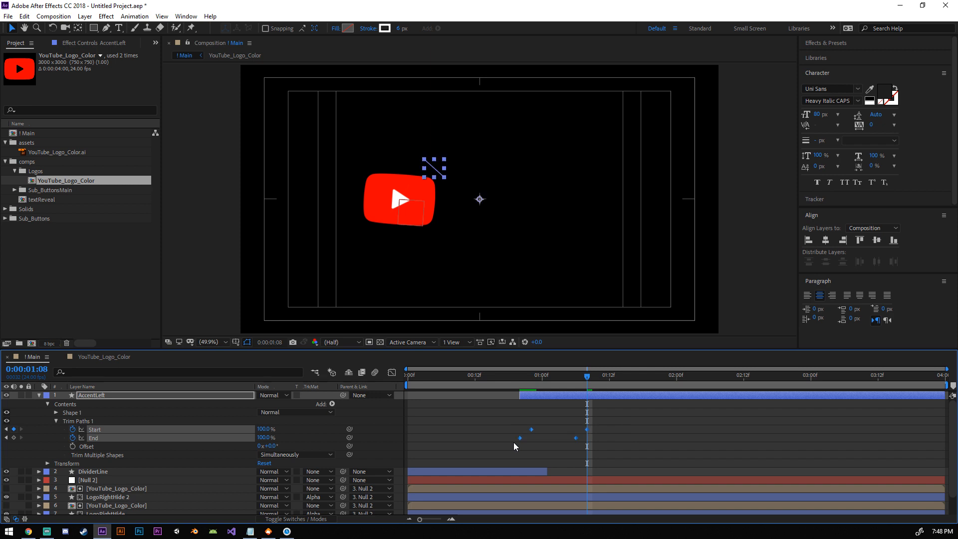
click(391, 373)
drag(604, 486, 556, 491)
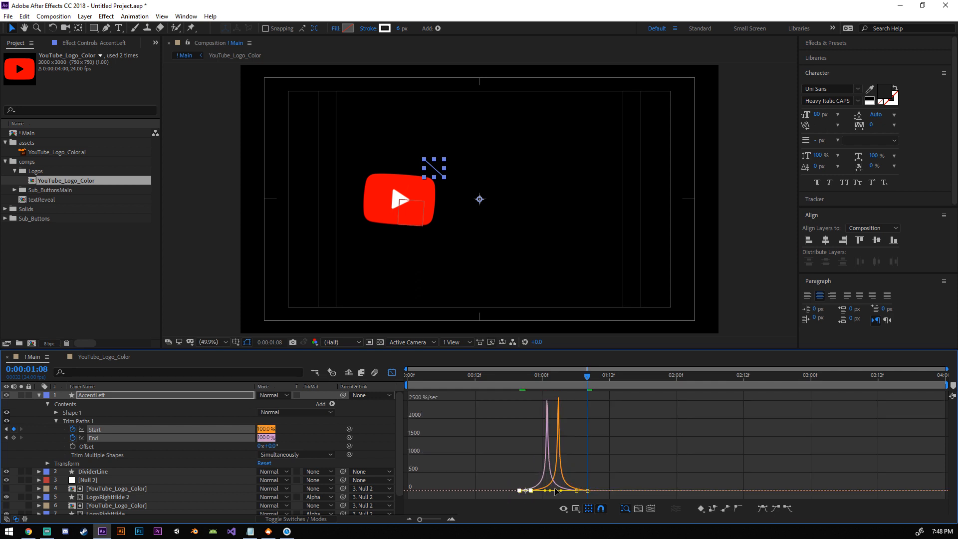
key(space)
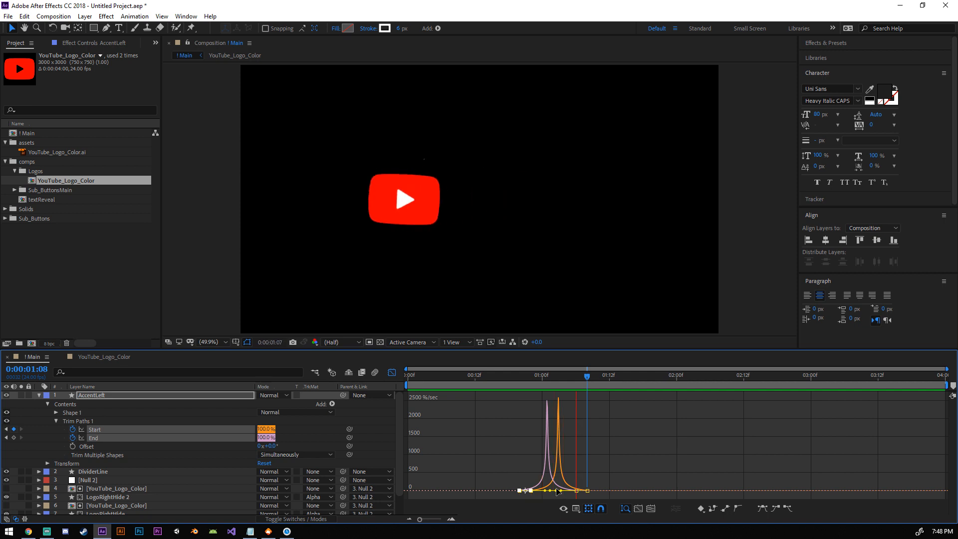
key(space)
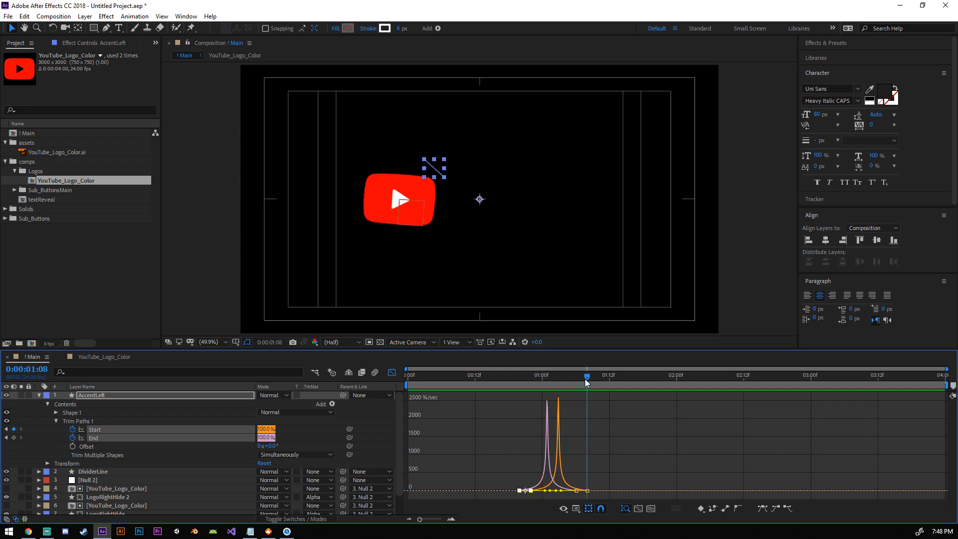
Step: Close the Graph Editor and show only the keyframed properties of AccentLeft and Null 2
click(39, 395)
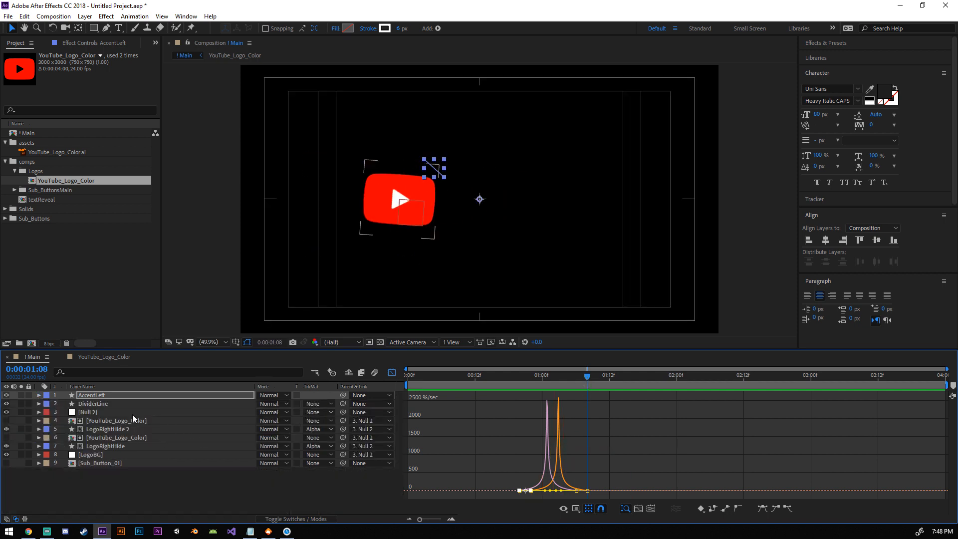
click(94, 412)
click(392, 372)
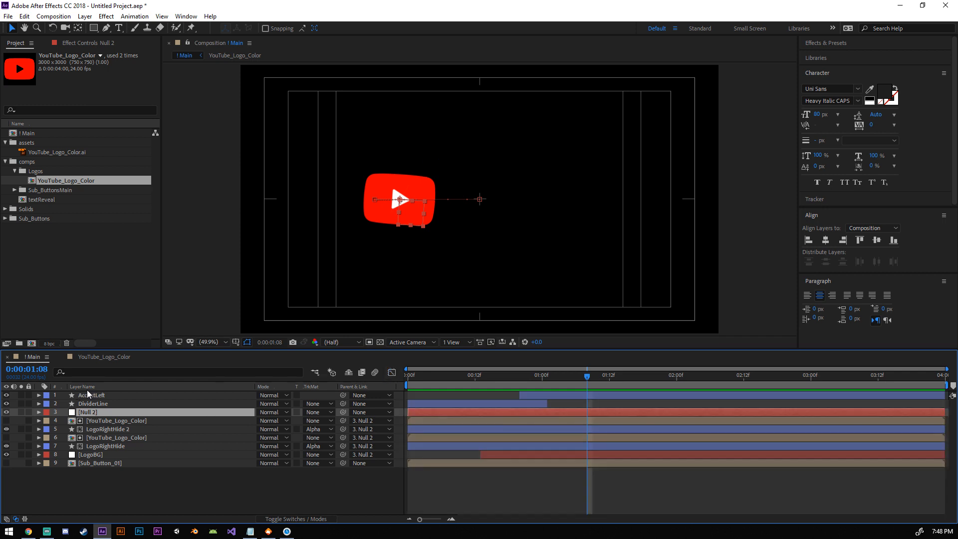
click(100, 395)
key(u)
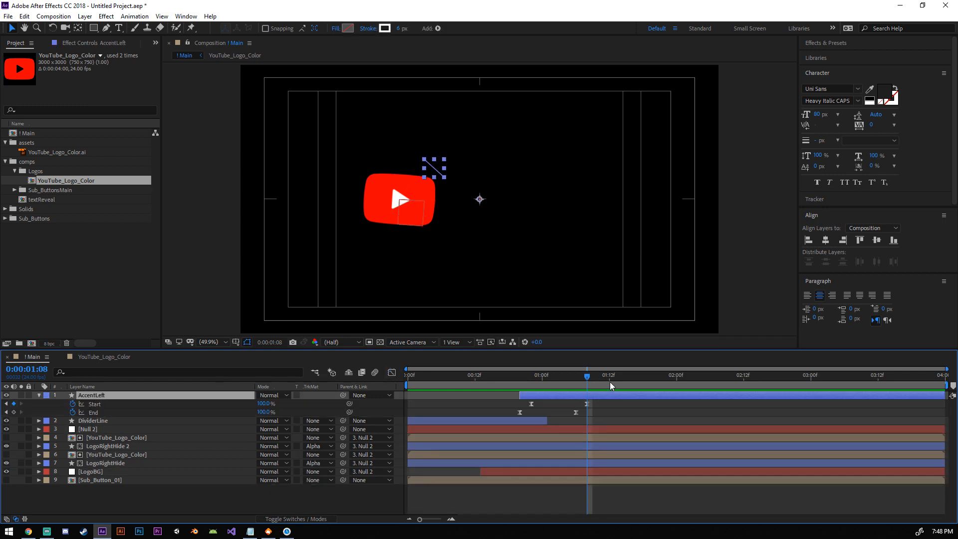
click(94, 430)
key(u)
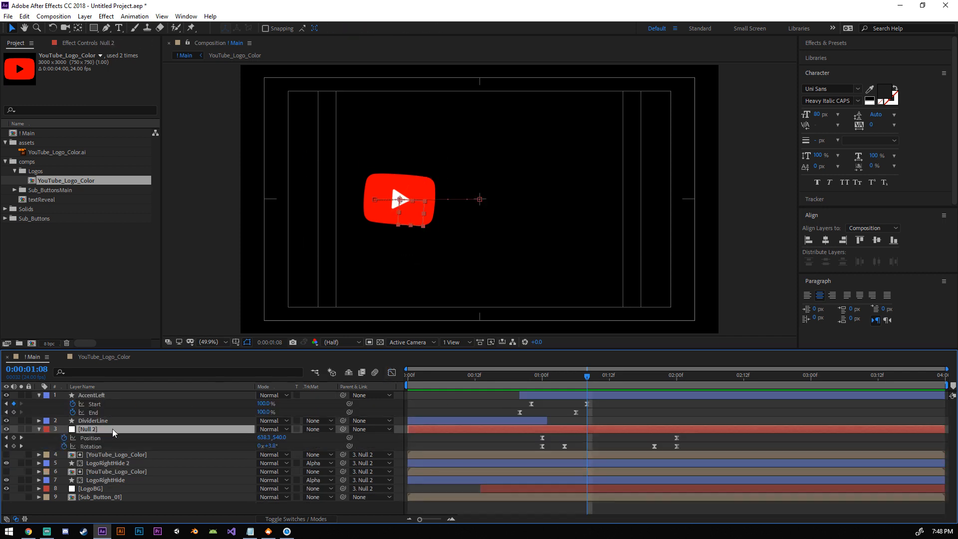
Step: Shift all of Null 2's position and rotation keyframes so they start at 0:00:01:04 and preview the animation
drag(587, 381, 563, 383)
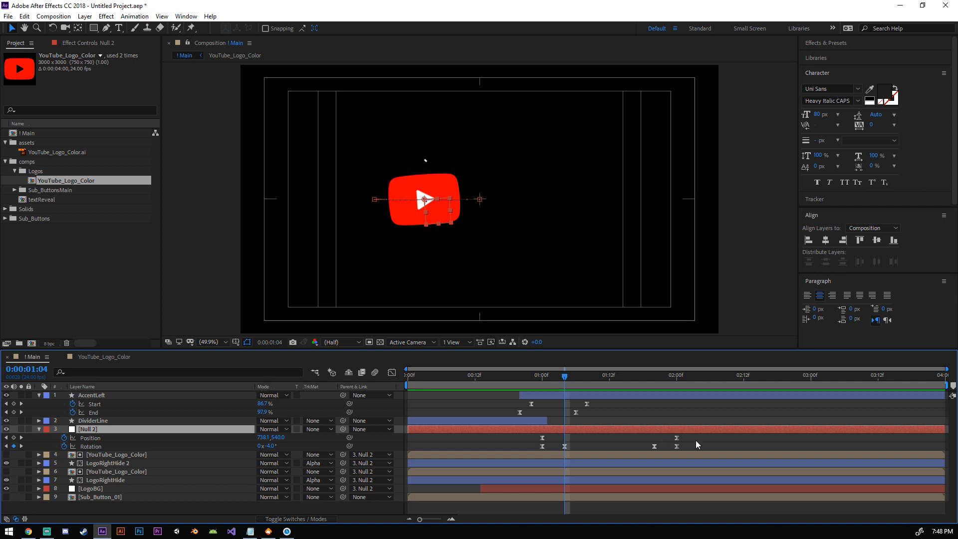
drag(690, 436, 700, 456)
click(553, 447)
drag(539, 444, 564, 445)
click(744, 441)
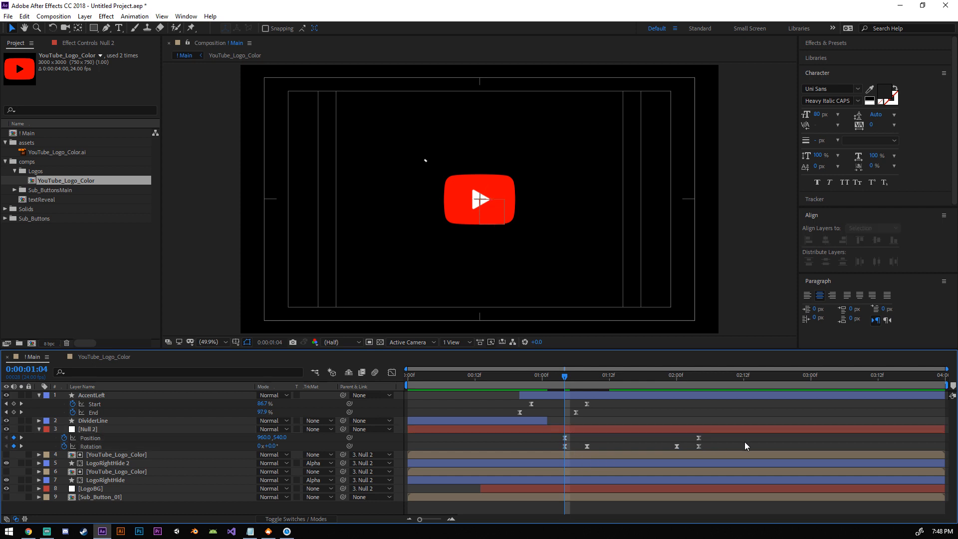
key(space)
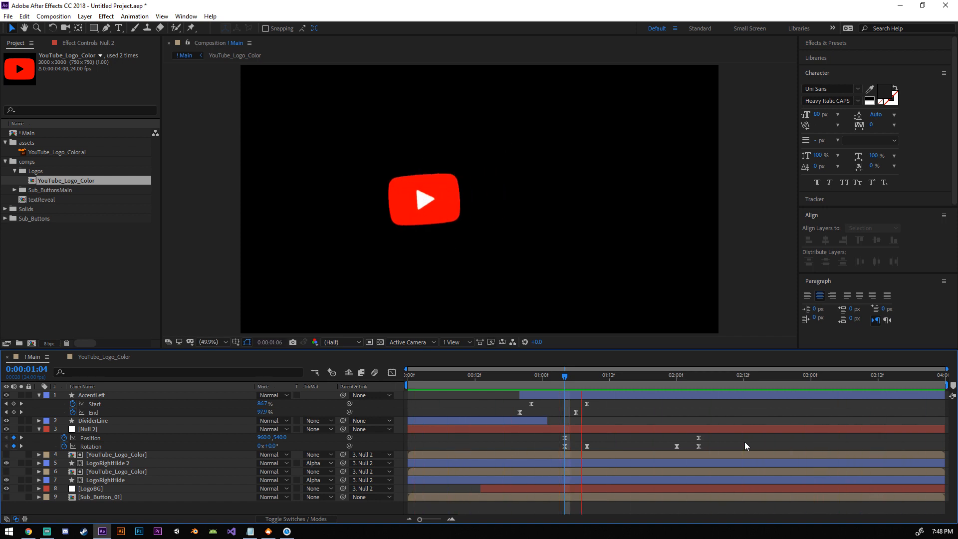
key(space)
Step: Move the AccentLeft layer to start at 0:00:00:14, trim its end at 0:00:01:02 and preview the animation
mouse_move(537, 376)
mouse_down()
mouse_move(473, 382)
mouse_move(519, 396)
mouse_move(507, 397)
mouse_move(555, 382)
mouse_up()
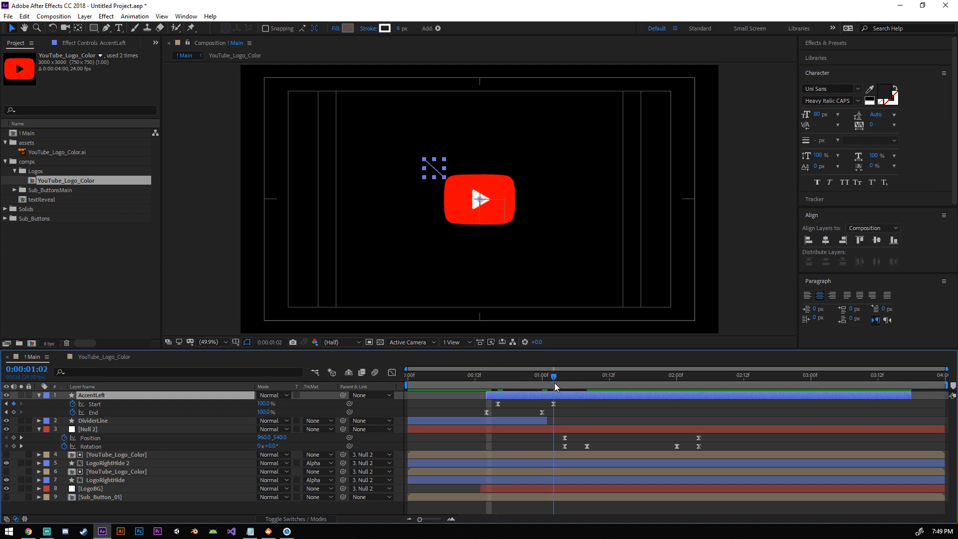
key(alt+])
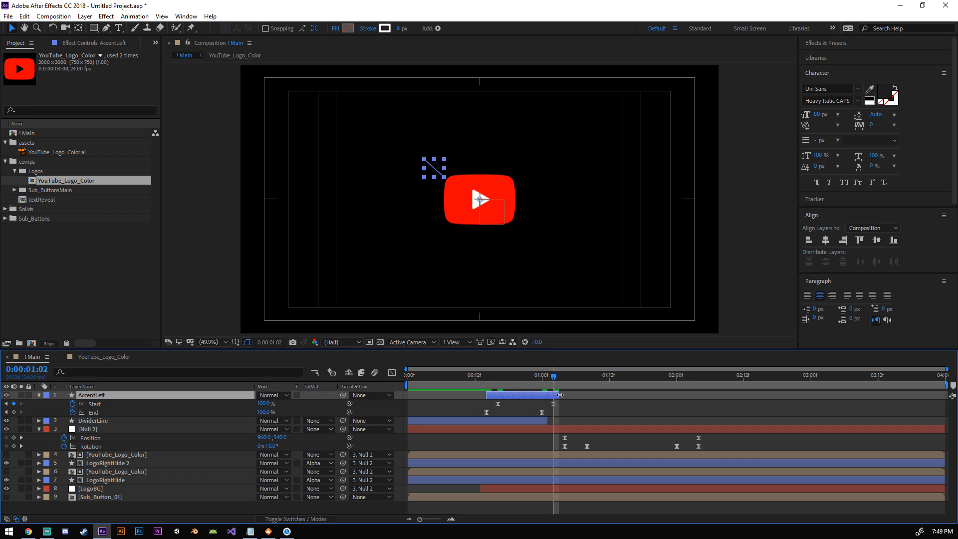
drag(553, 382, 530, 385)
click(527, 385)
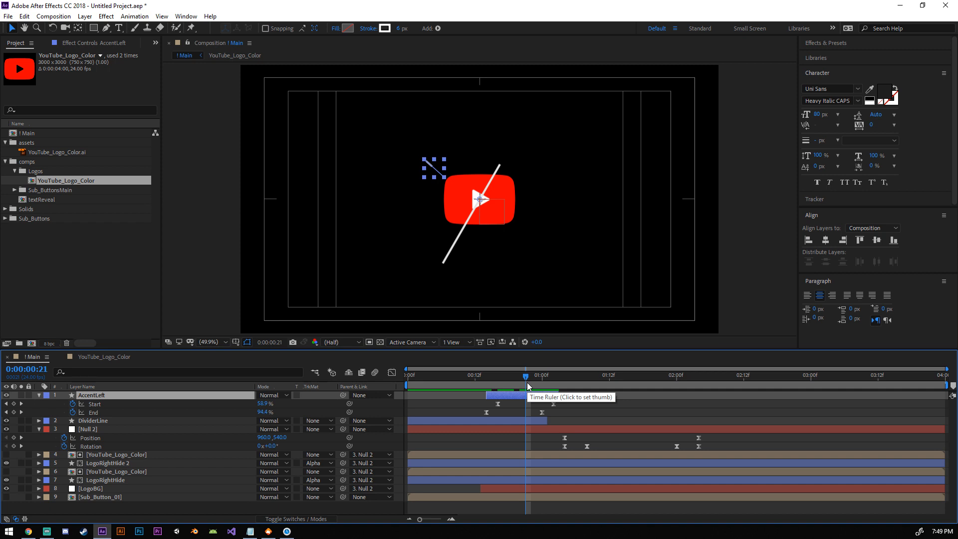
key(space)
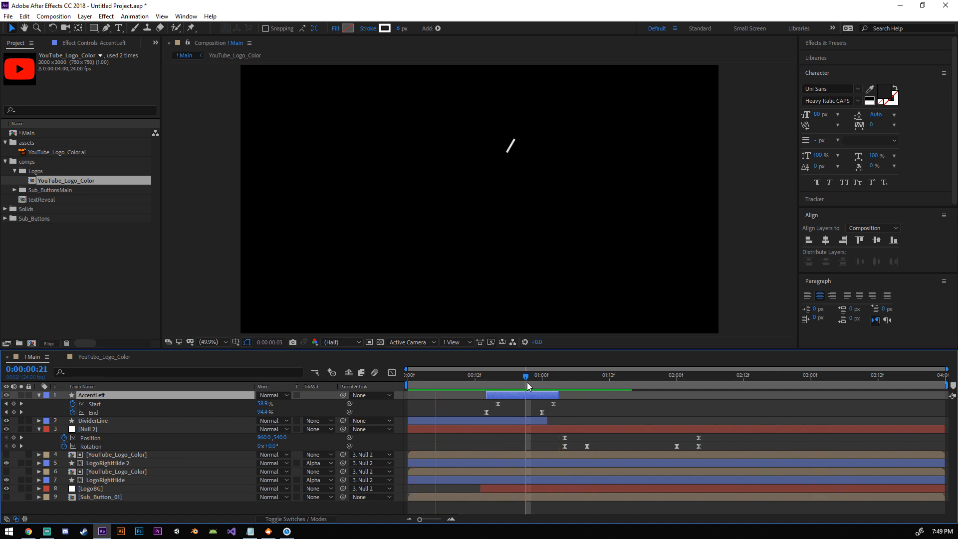
key(space)
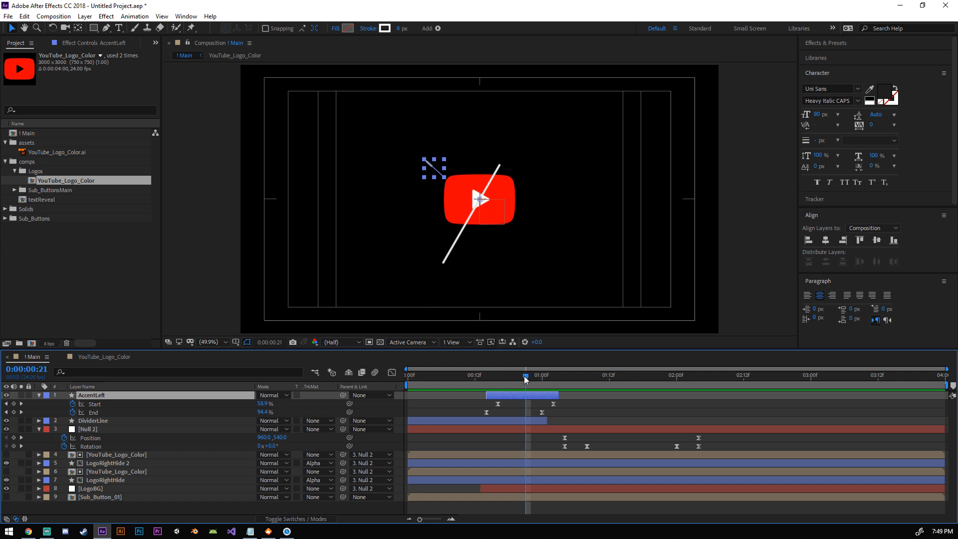
Step: Go to AccentLeft's in point and set the DividerLine's stroke width to 24 px
key(i)
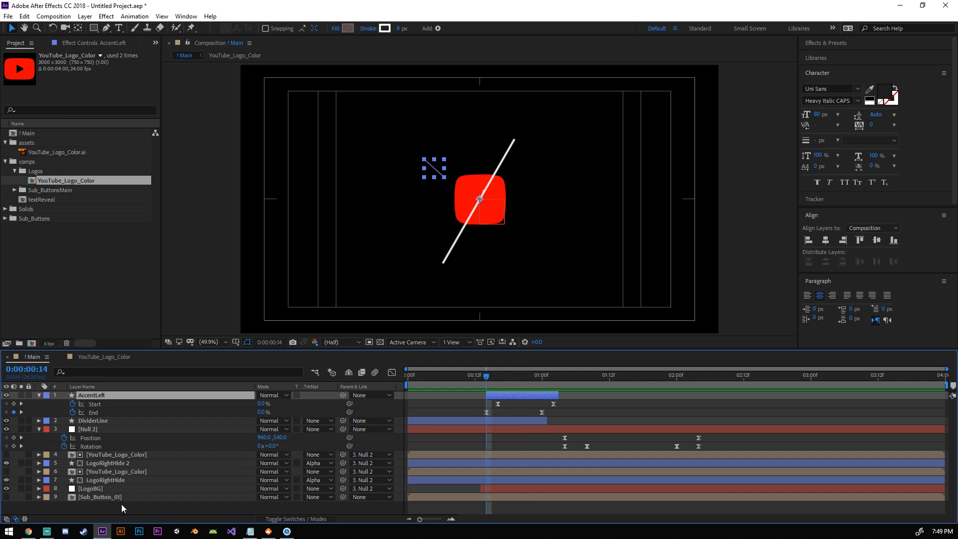
click(106, 420)
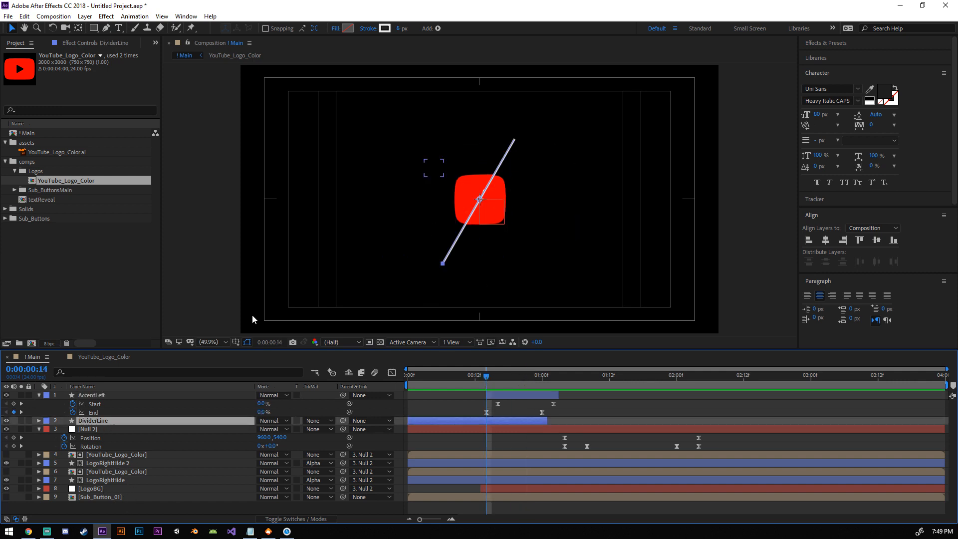
click(398, 29)
text(24)
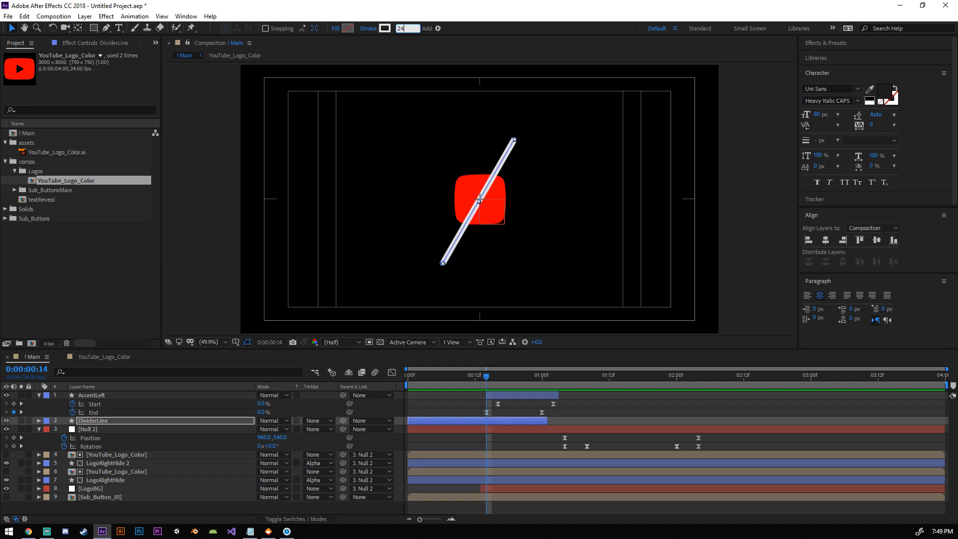
key(Return)
Step: Set the Line Cap of the DividerLine's Stroke 1 to Round Cap and collapse the layer's properties
click(39, 420)
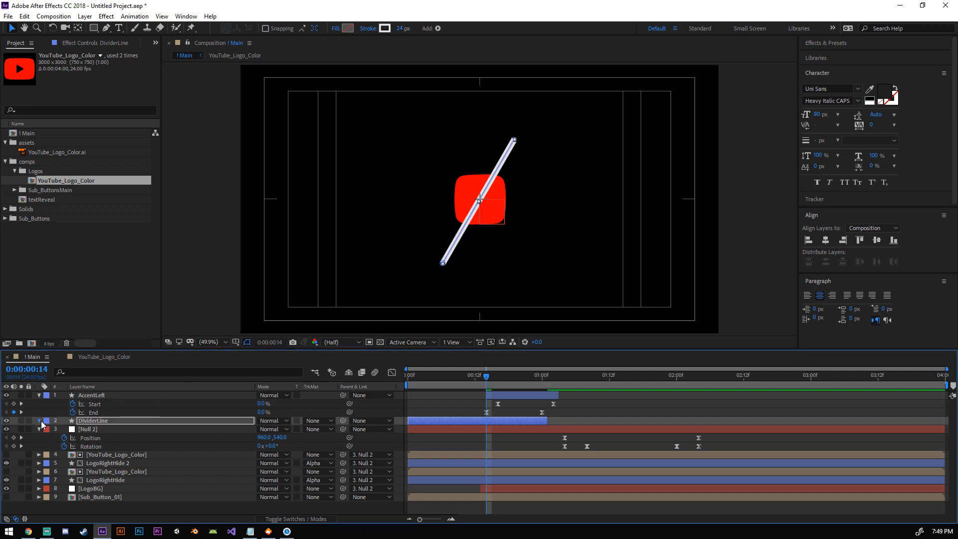
click(56, 446)
click(56, 438)
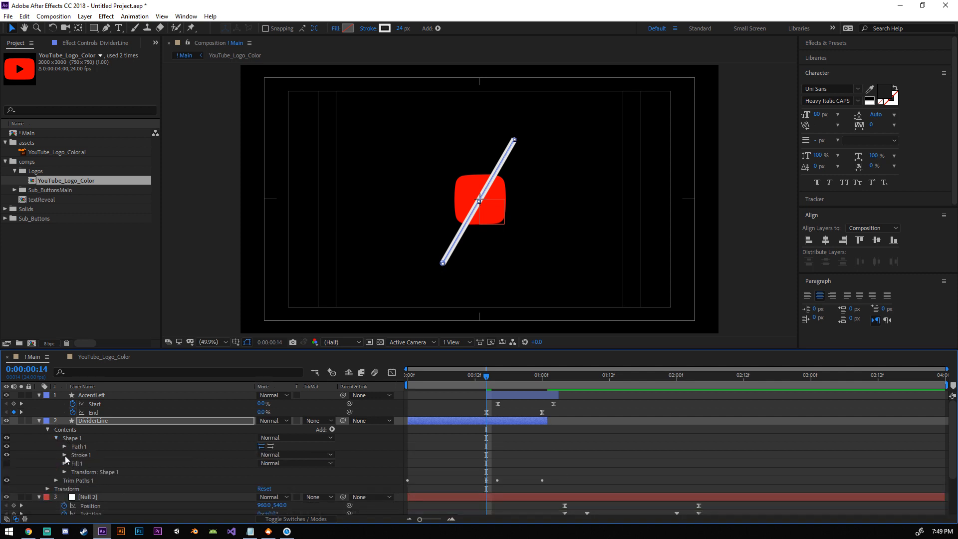
click(64, 455)
click(268, 475)
click(299, 486)
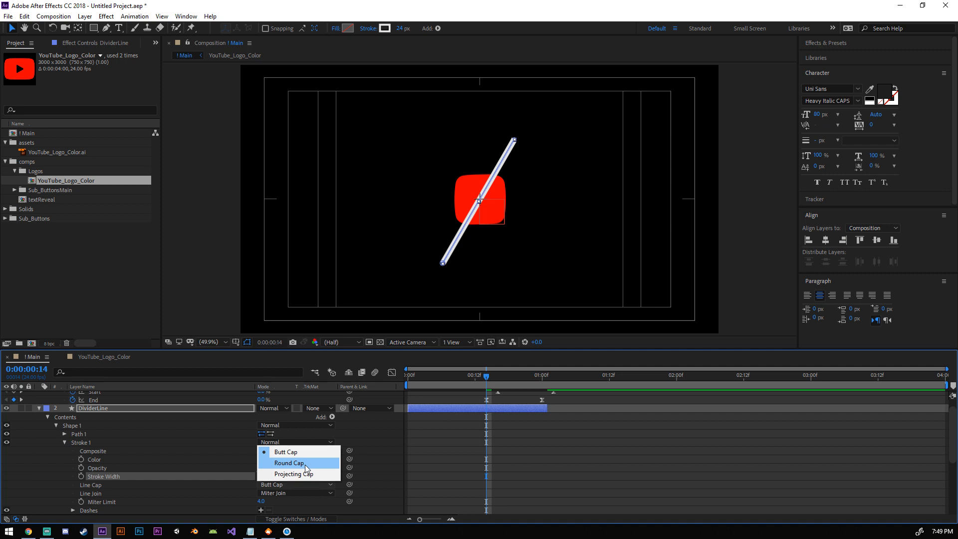
click(304, 465)
click(379, 462)
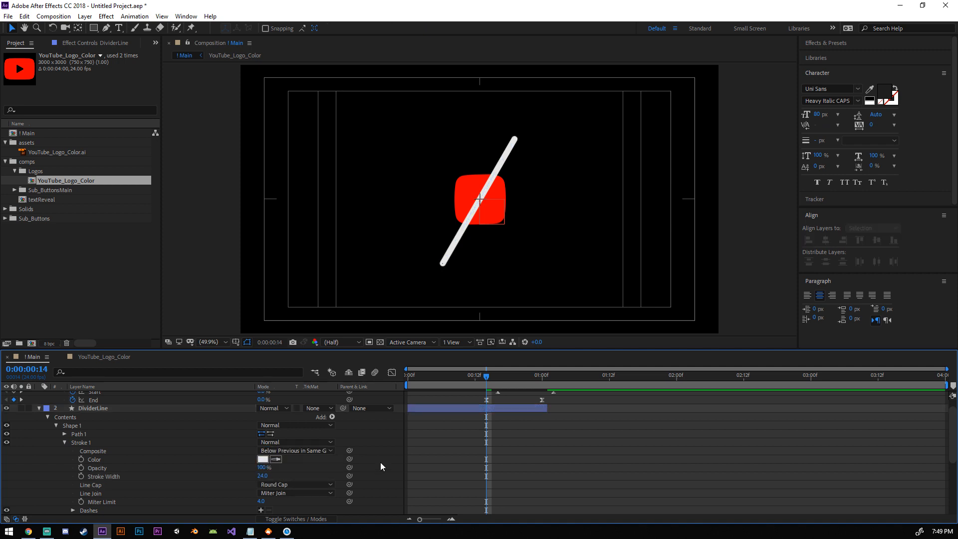
click(65, 443)
click(55, 425)
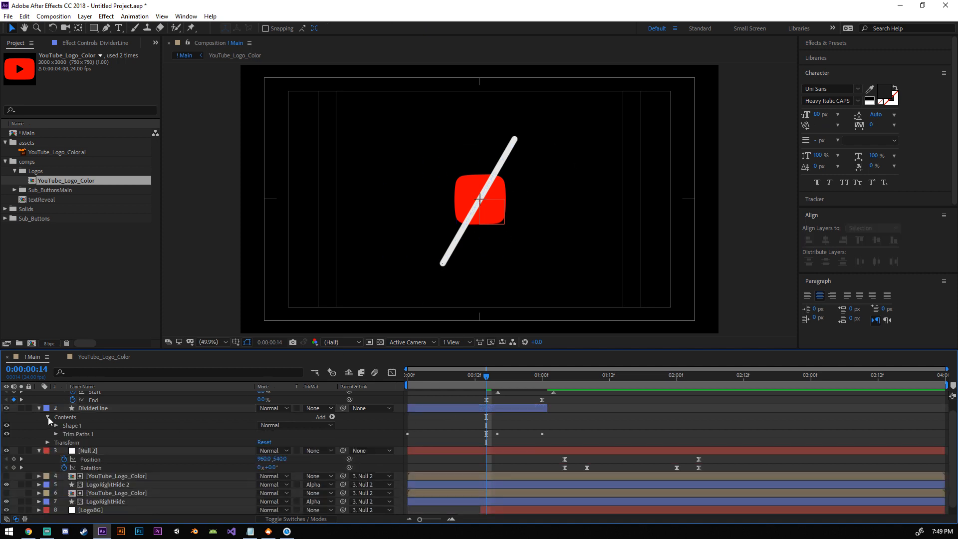
click(48, 417)
click(40, 420)
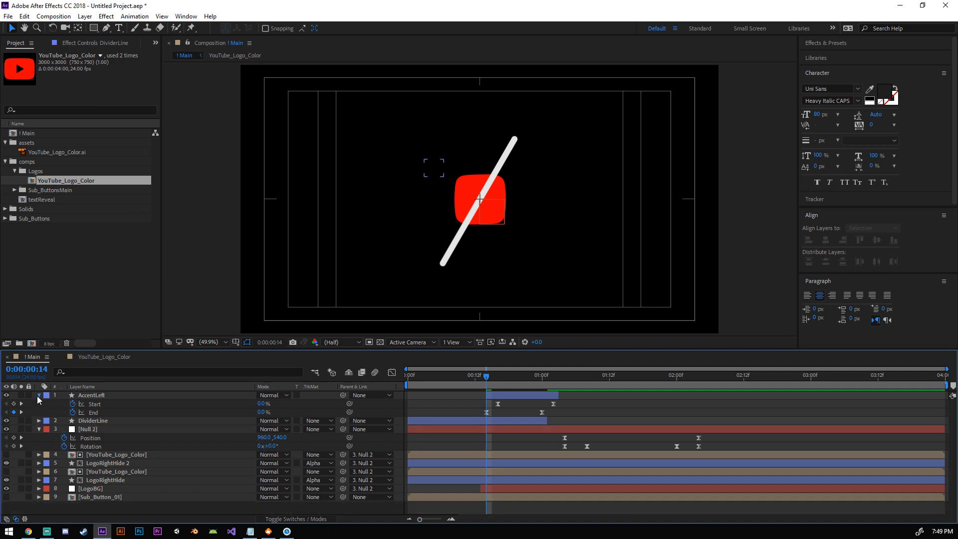
Step: Collapse Null 2's properties and set the Line Cap of AccentLeft's Stroke 1 to Round Cap
click(38, 395)
click(39, 412)
click(39, 395)
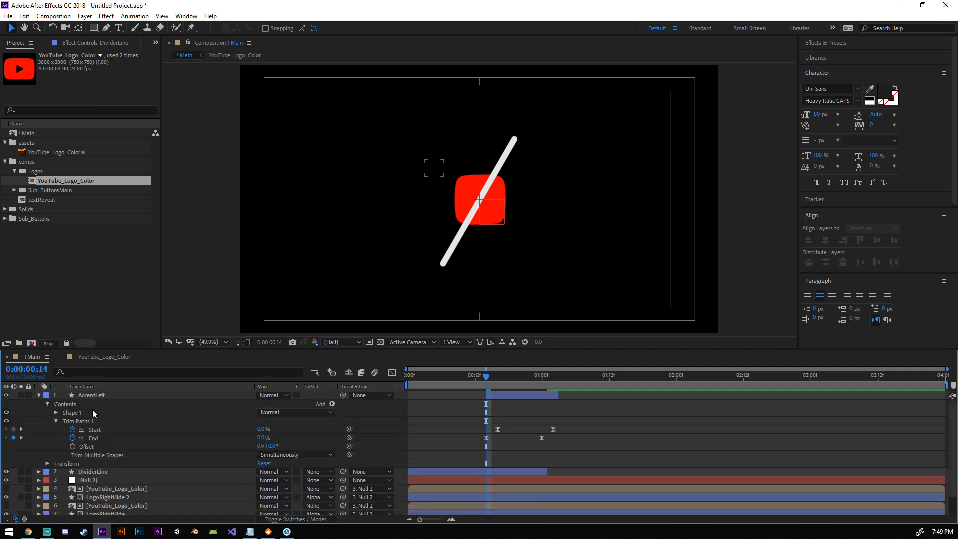
click(56, 412)
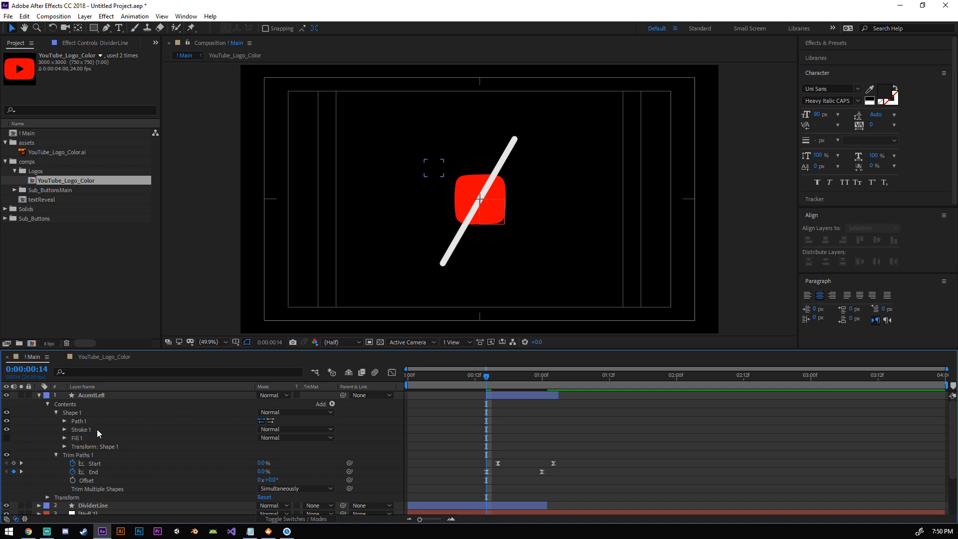
click(64, 431)
click(299, 471)
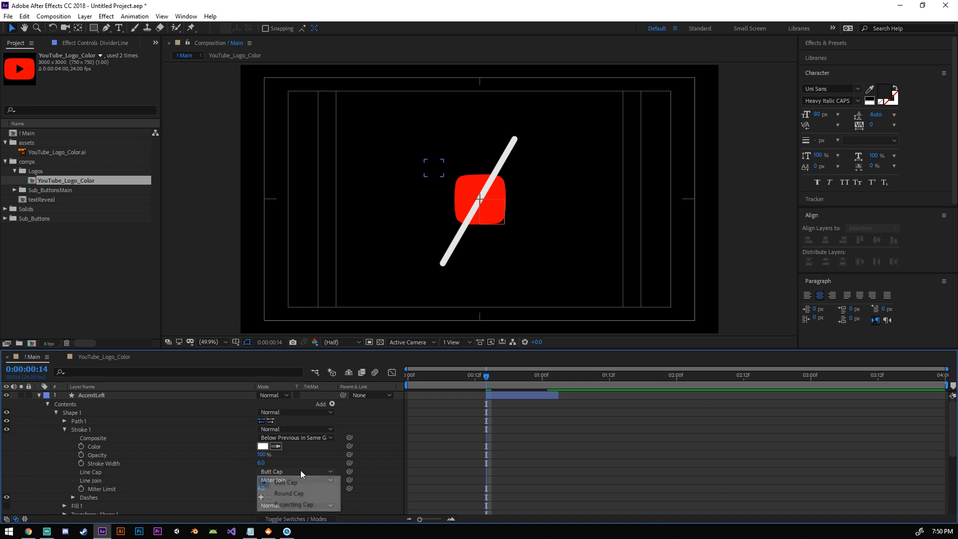
click(313, 489)
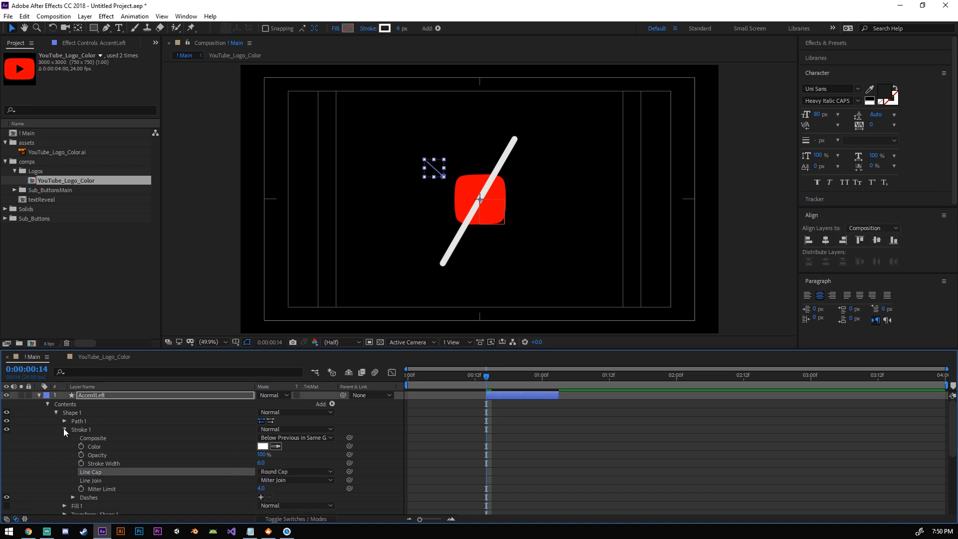
Step: Collapse AccentLeft's Stroke 1, Shape 1 and Trim Paths 1 groups, move the playhead to 0:00:00:20 and preview the animation
click(65, 428)
click(56, 412)
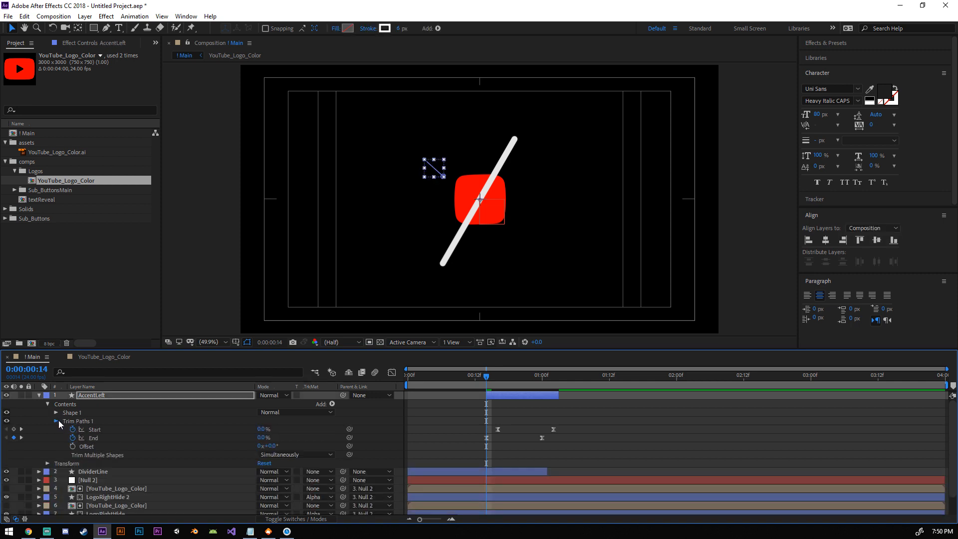
click(57, 420)
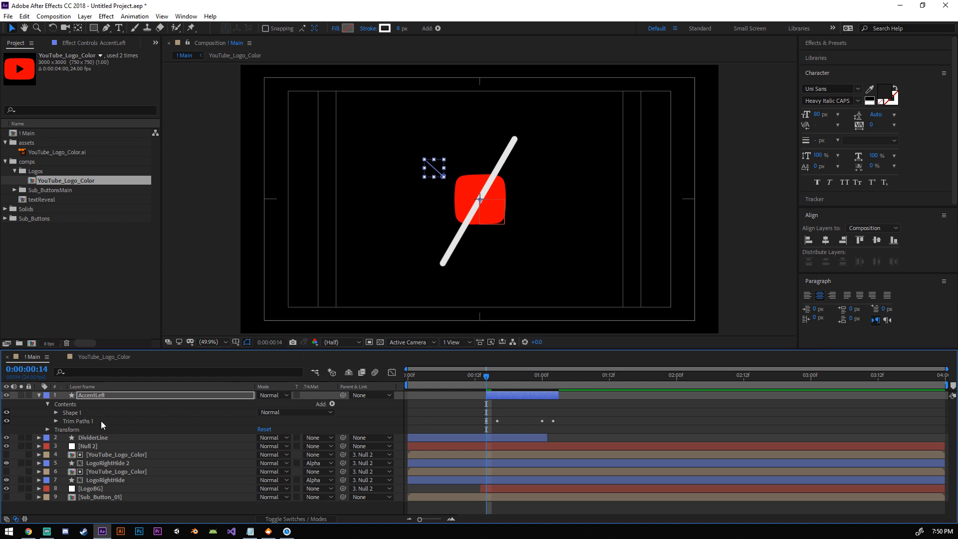
click(74, 413)
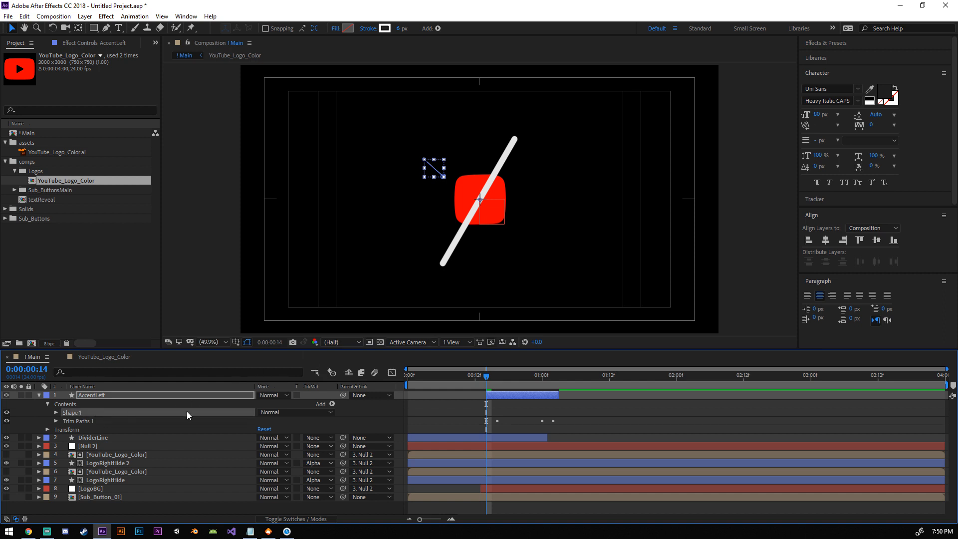
drag(486, 378, 521, 383)
key(space)
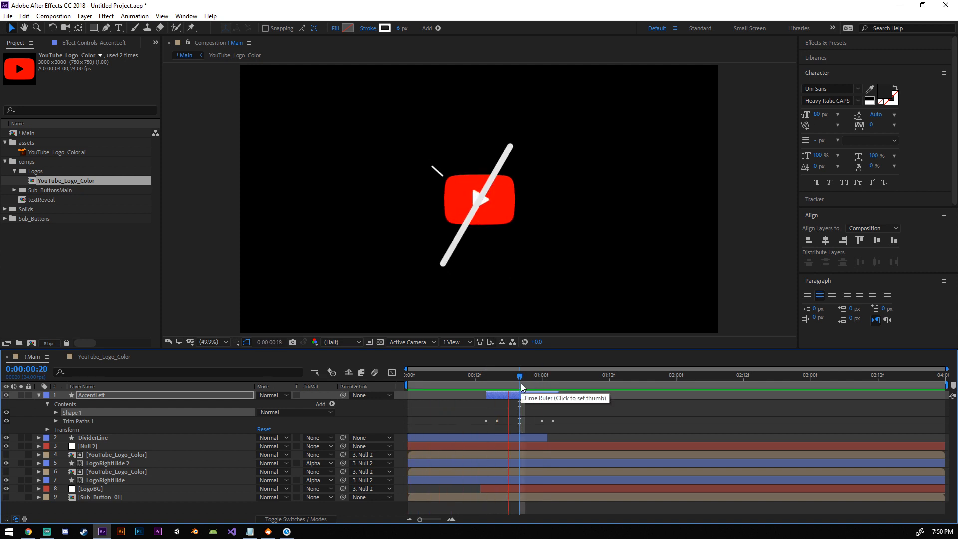
key(space)
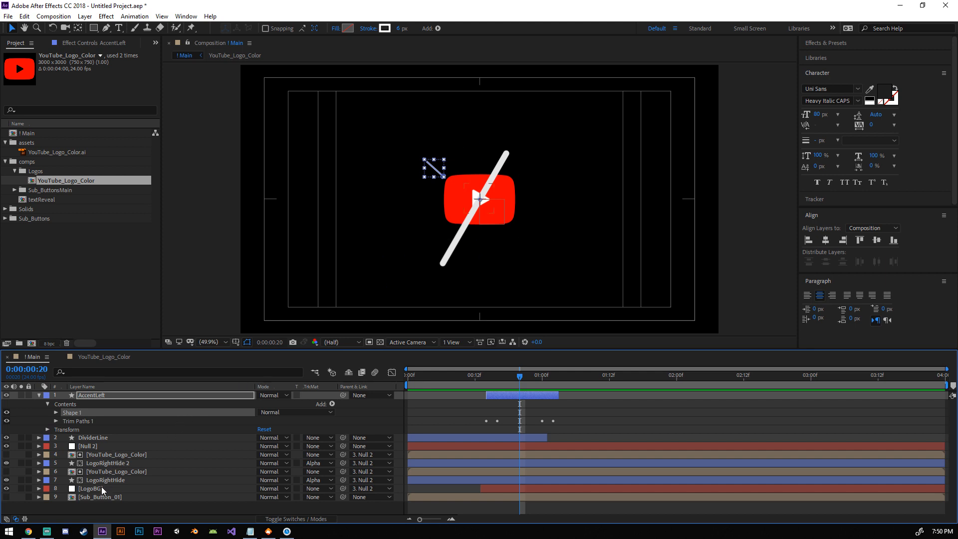
Step: Set the DividerLine's stroke color to white (FFFFFF) by sampling the logo's play triangle, and preview the animation
click(96, 437)
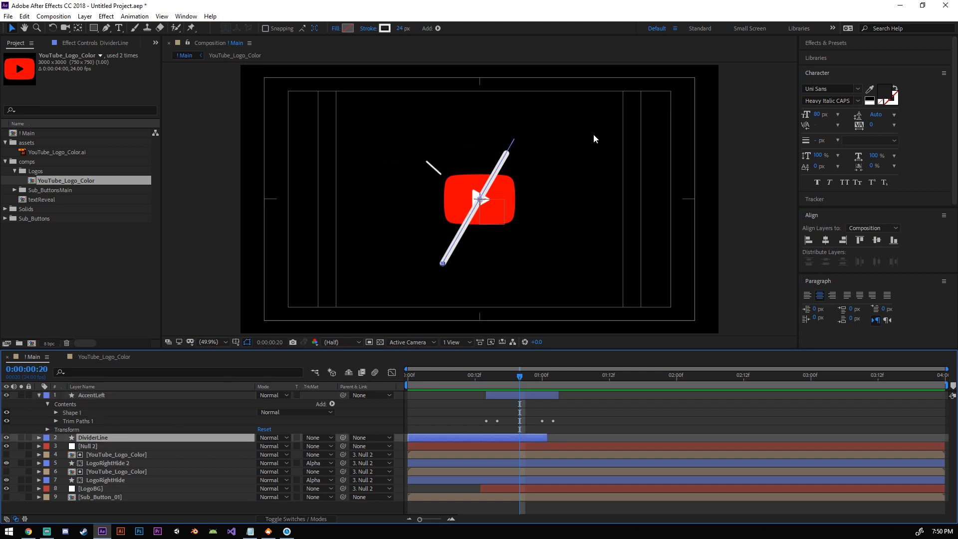
click(384, 29)
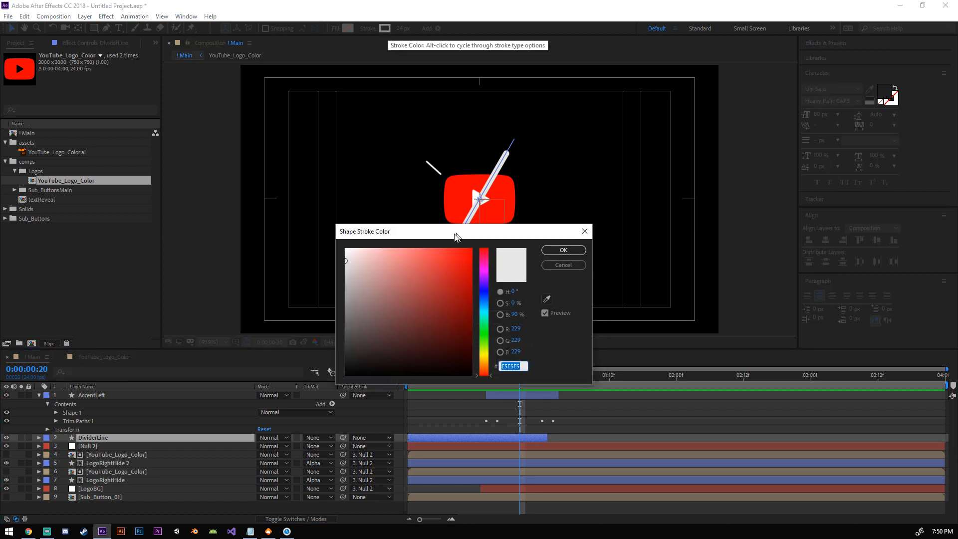
click(369, 309)
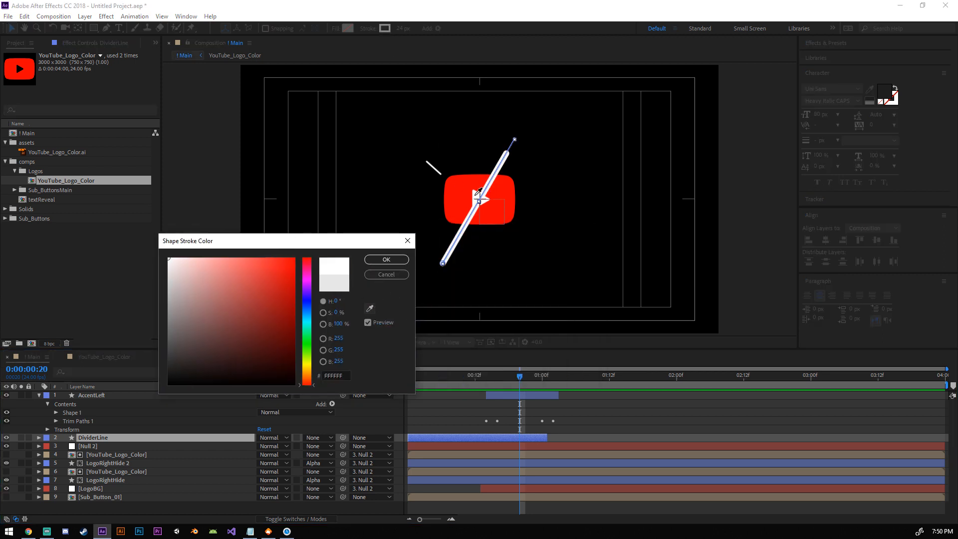
click(480, 191)
click(387, 261)
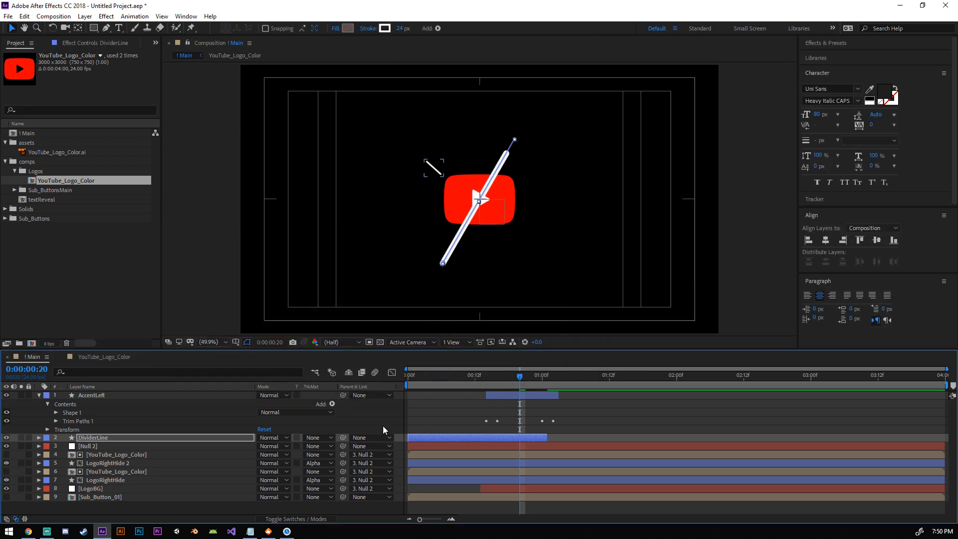
key(space)
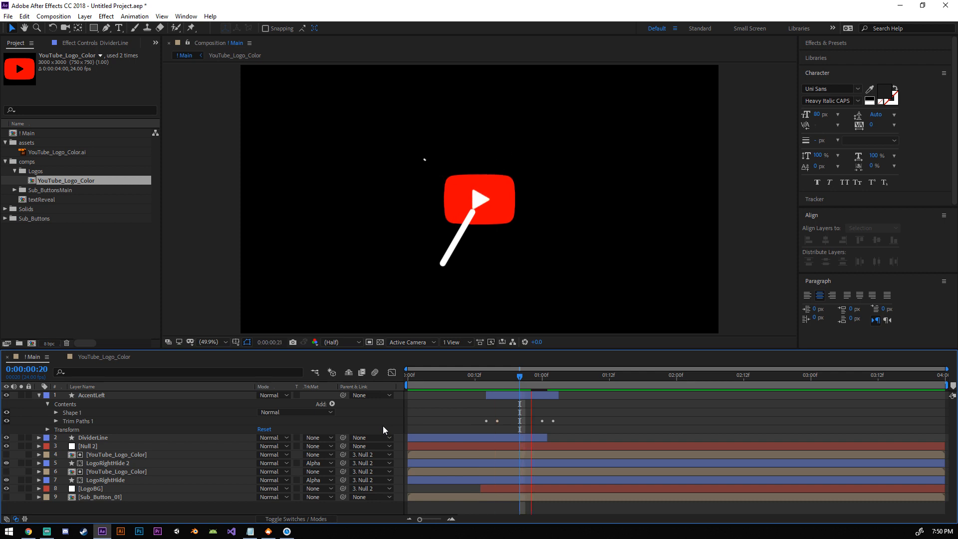
key(space)
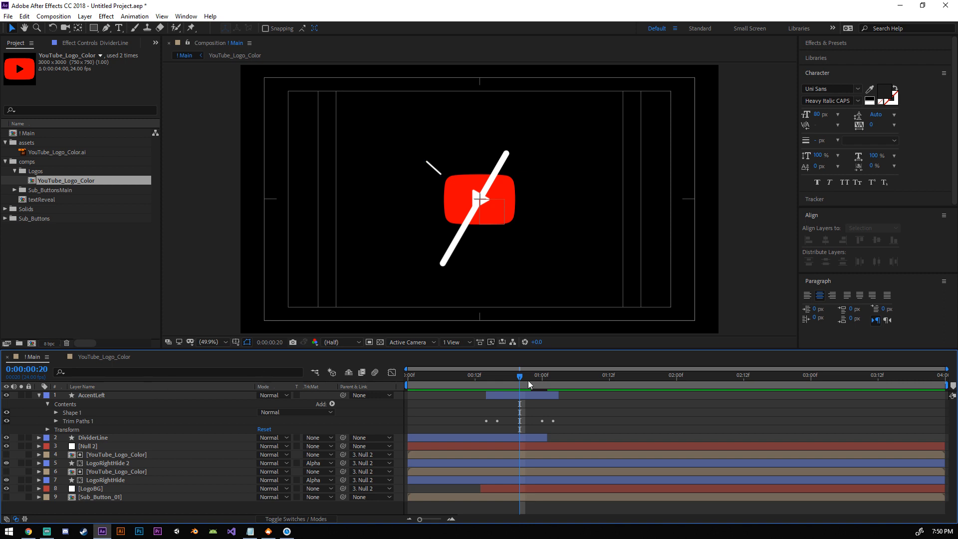
Step: Move the playhead to 0:00:01:14 and reveal the Position and Rotation keyframes of Null 2
drag(529, 384, 621, 382)
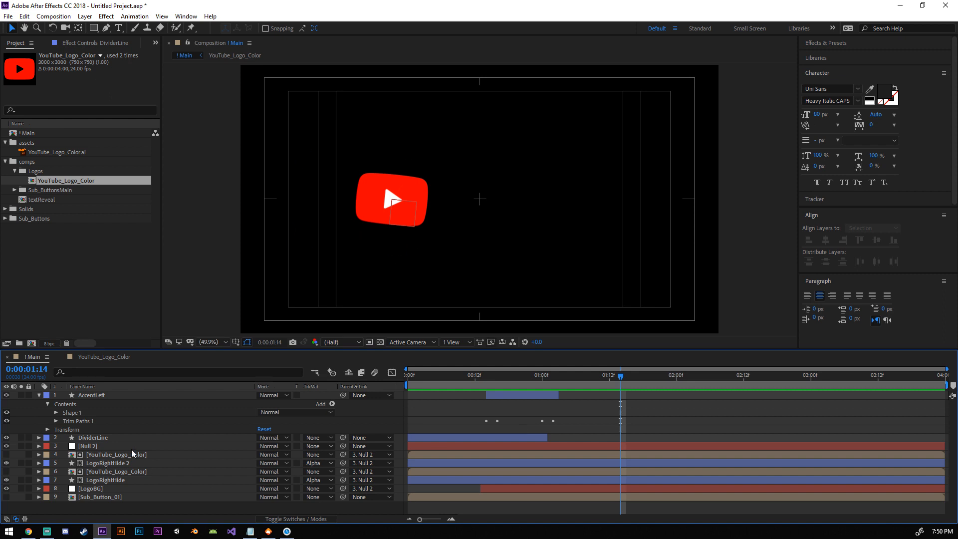
click(119, 446)
key(u)
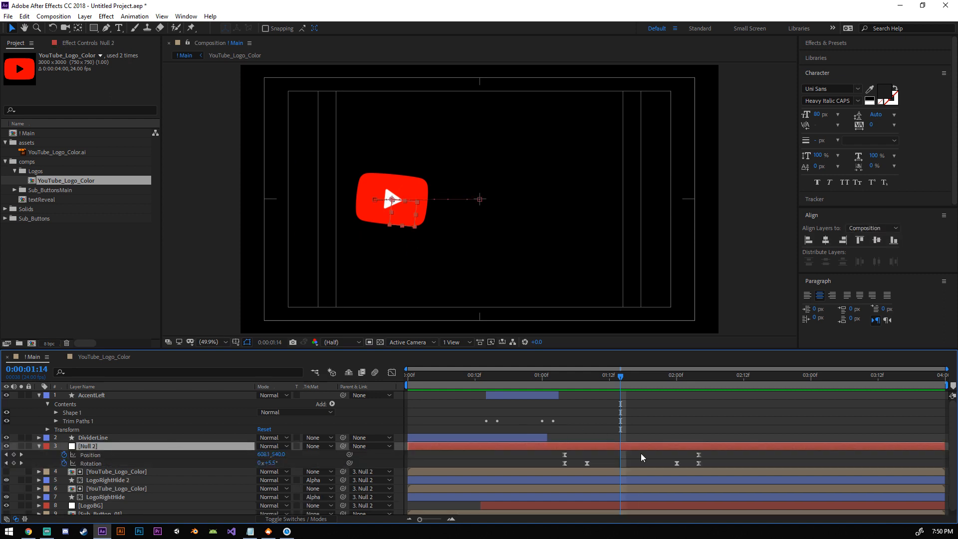
Step: Try moving Null 2's third Rotation keyframe earlier to 0:00:01:17 and preview the slide from 0:00:01:05
mouse_move(621, 379)
mouse_down()
mouse_move(654, 387)
mouse_move(636, 391)
mouse_up()
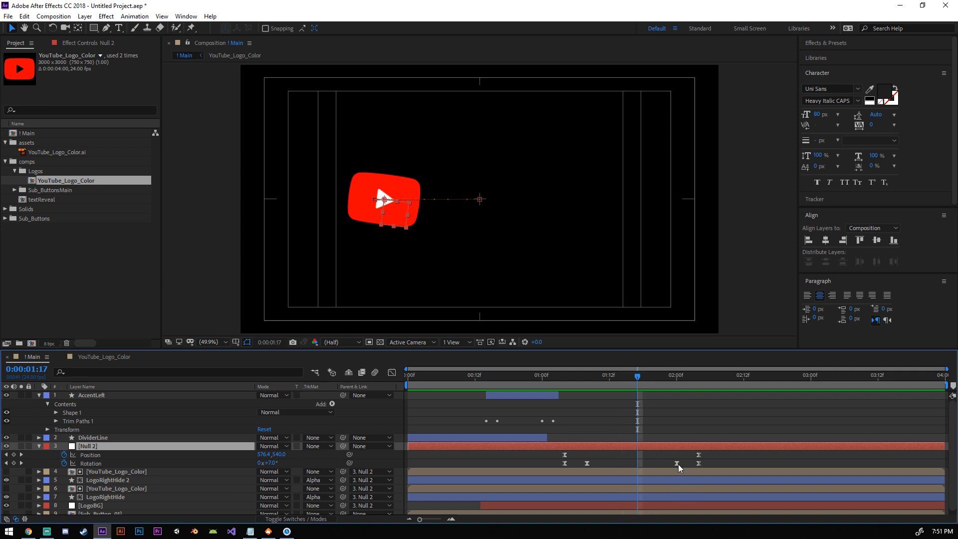
drag(678, 464, 639, 464)
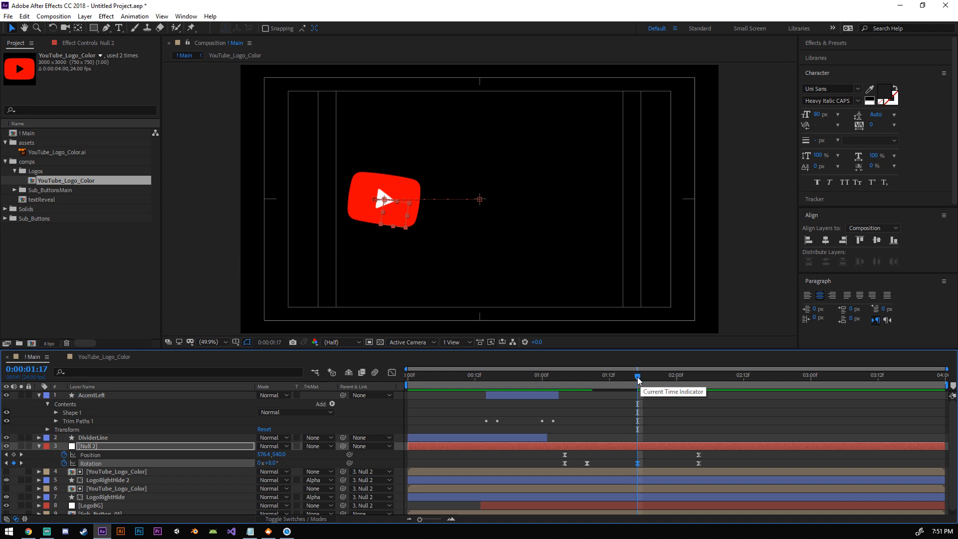
drag(644, 382, 569, 385)
key(space)
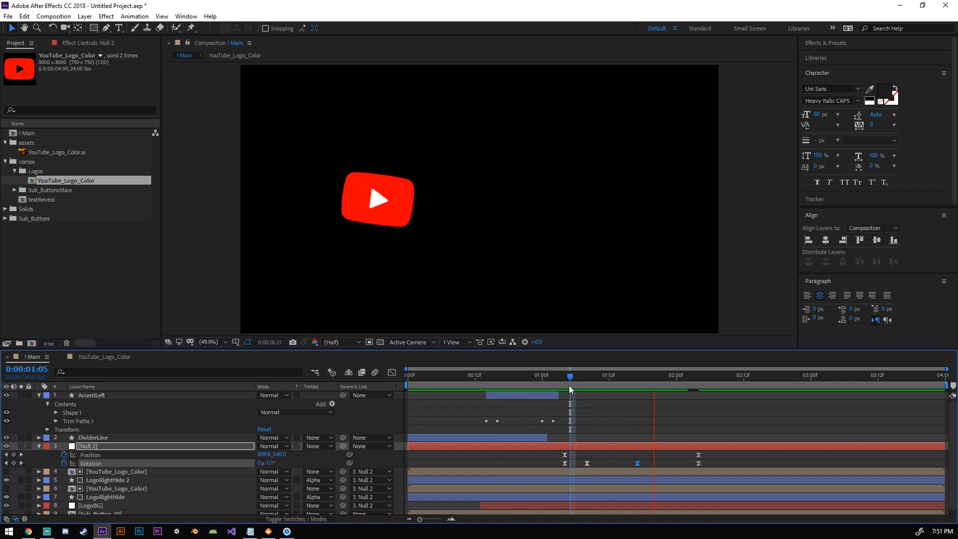
key(space)
Step: Reshape Null 2's Position speed graph so the slide starts slowly and peaks just before the last keyframe, then preview it
drag(569, 385, 608, 384)
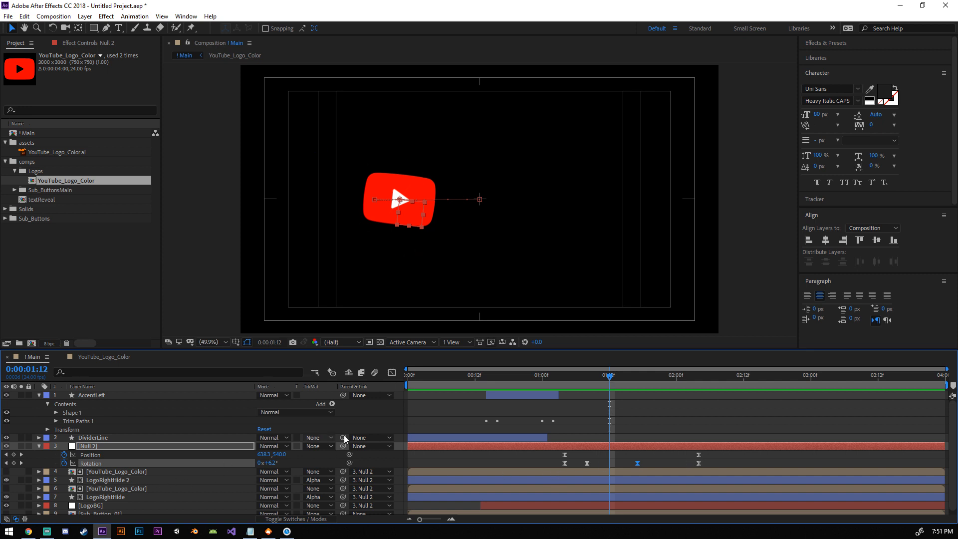
click(394, 376)
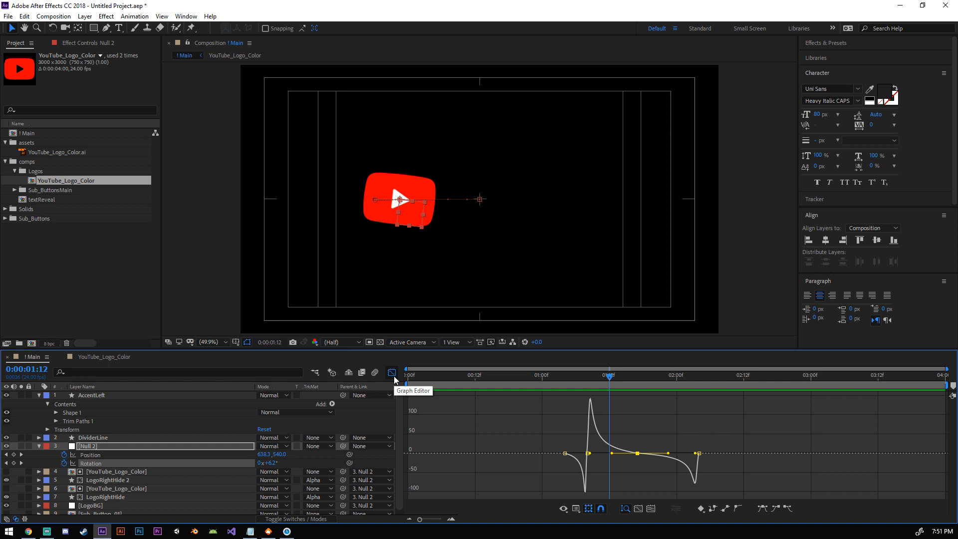
click(391, 373)
click(108, 455)
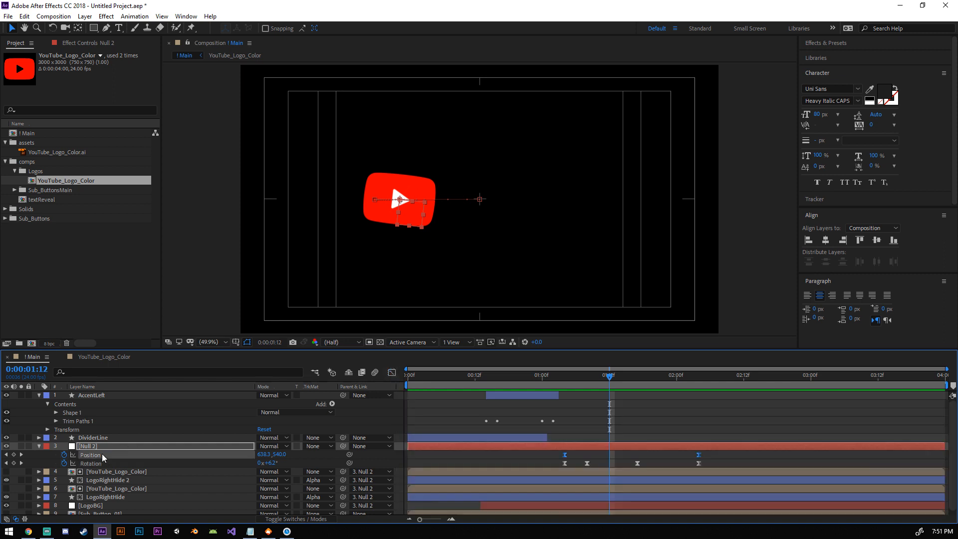
click(392, 373)
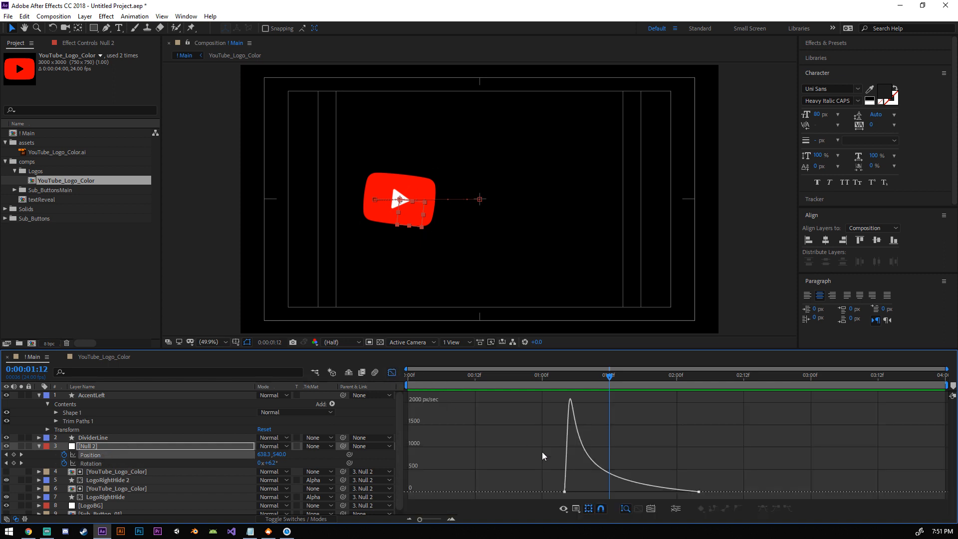
drag(713, 479, 692, 493)
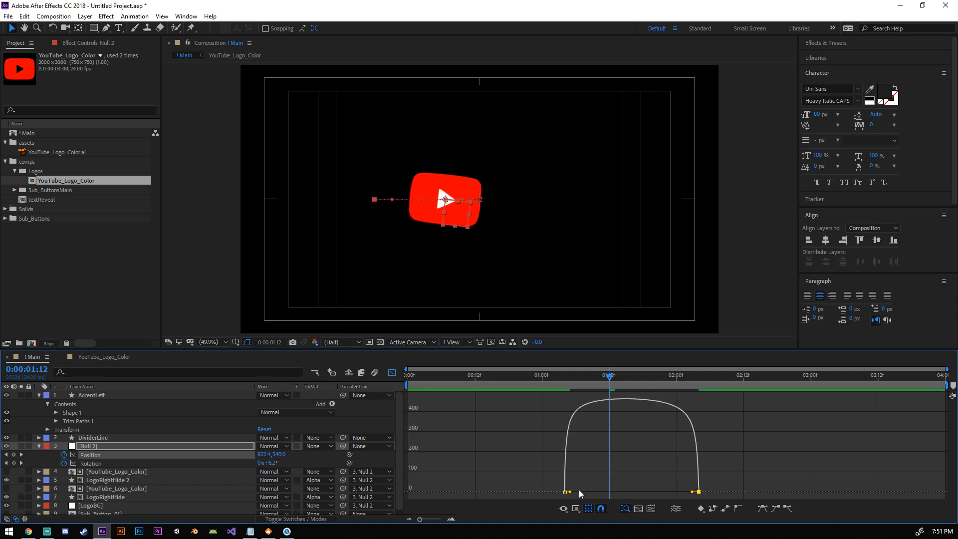
drag(571, 491, 654, 495)
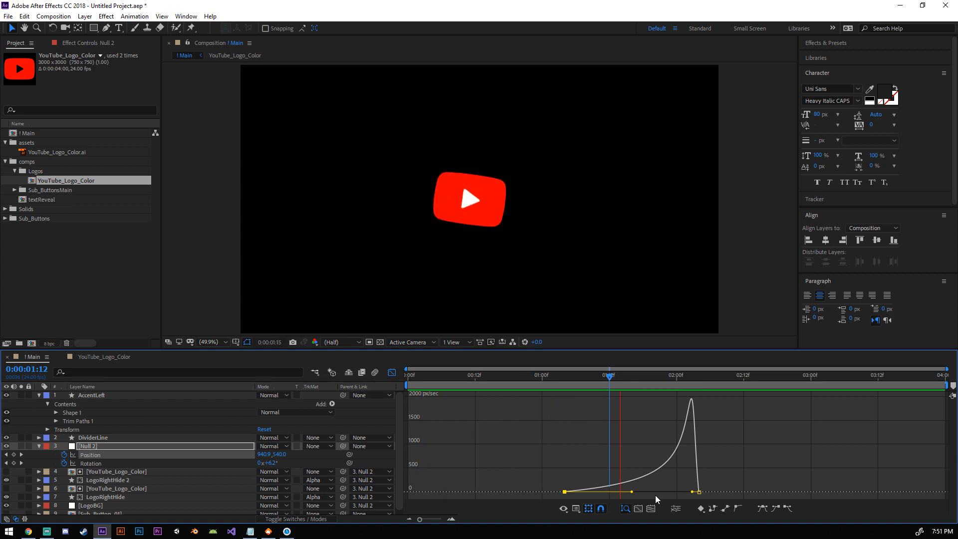
key(space)
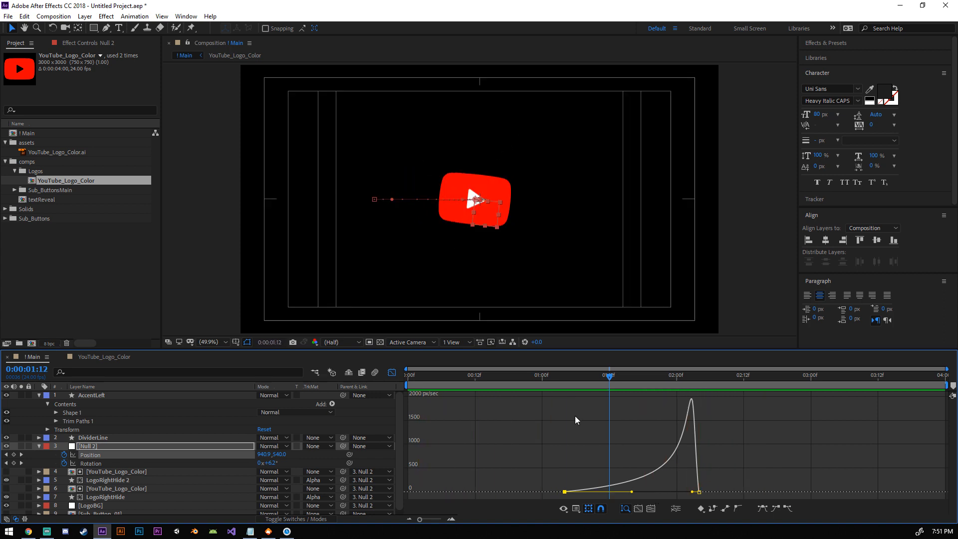
click(392, 373)
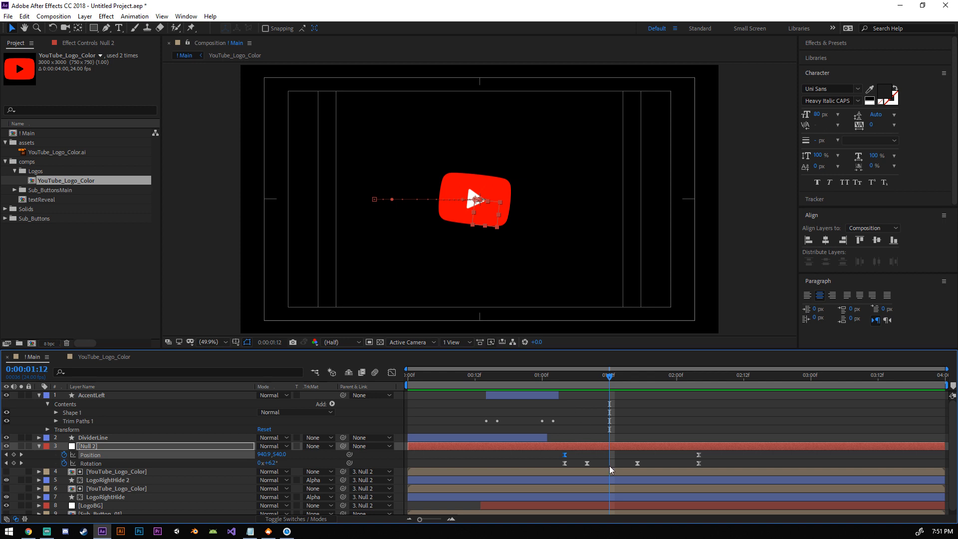
Step: Move Null 2's third Rotation keyframe to about 0:00:02:01 and the second one to 0:00:01:07, and preview the motion
drag(638, 463, 681, 463)
drag(588, 465, 583, 464)
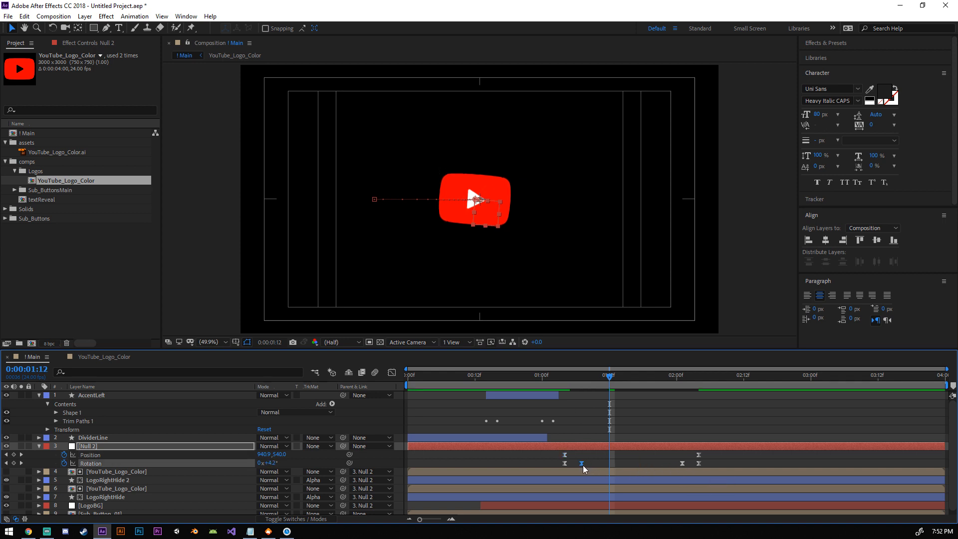
key(space)
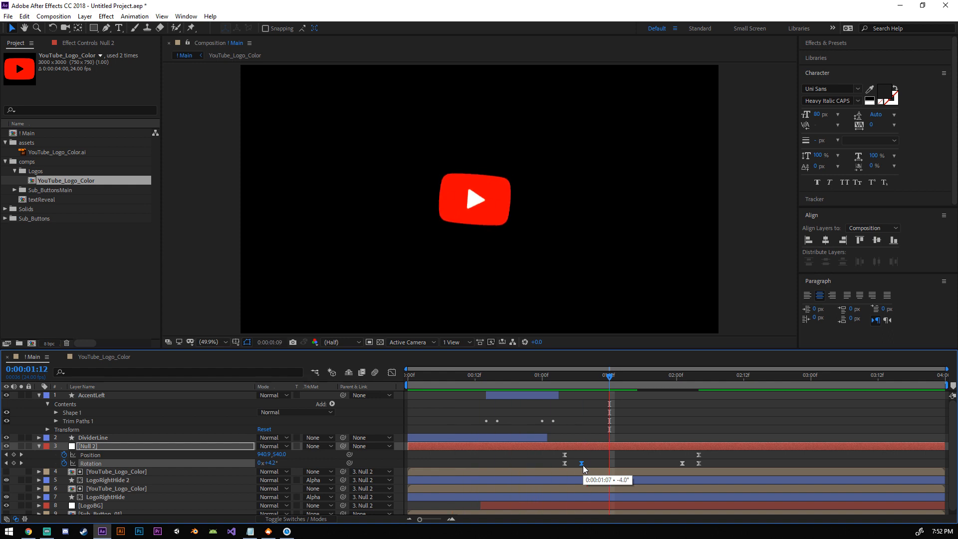
key(space)
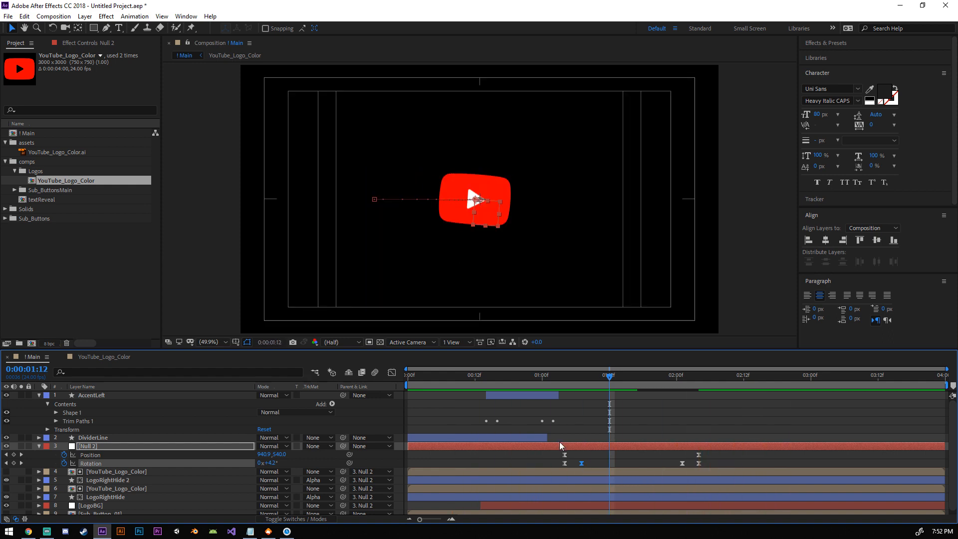
Step: Delete Null 2's Rotation keyframe at 0:00:01:07 and preview the animation
key(Delete)
key(space)
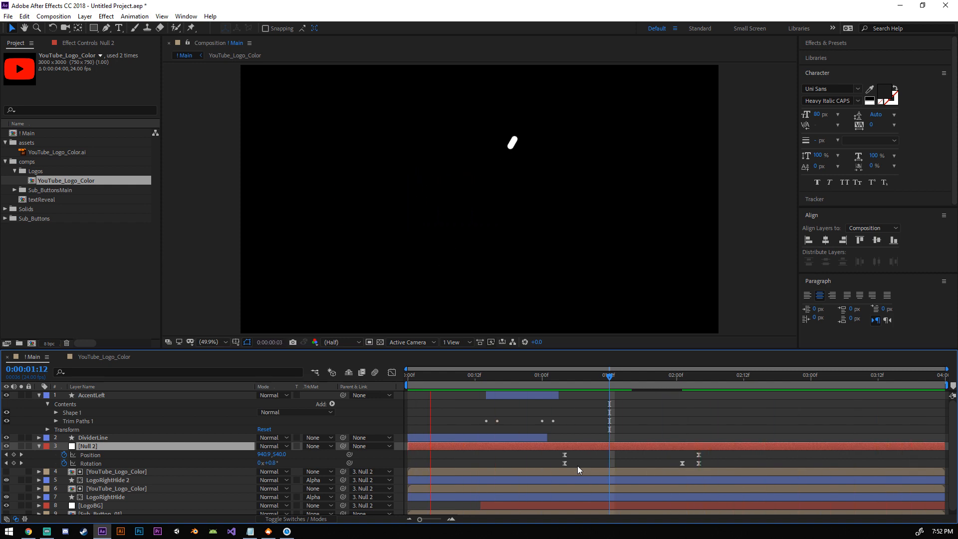
key(space)
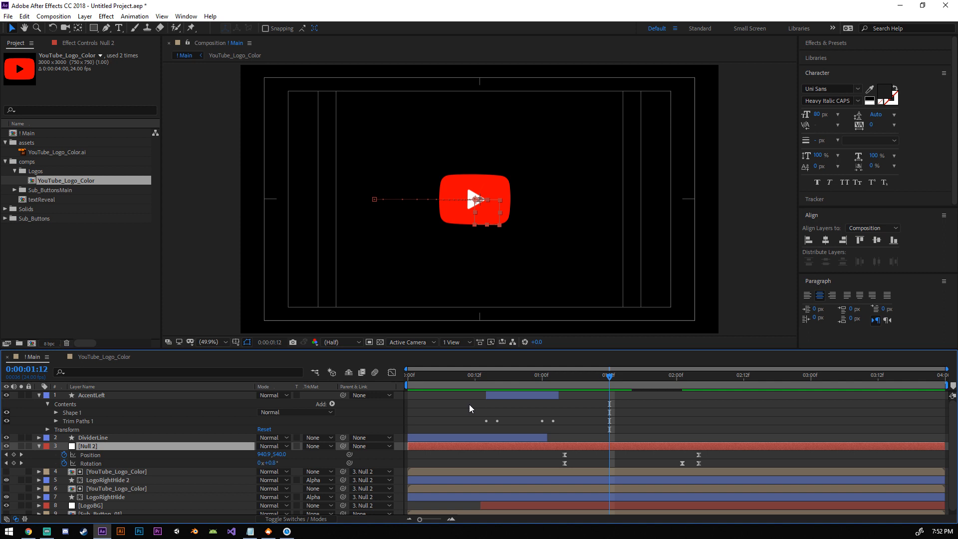
Step: Reshape Null 2's Rotation speed graph to build slowly up to the middle keyframe and swing back sharply right after it
click(392, 372)
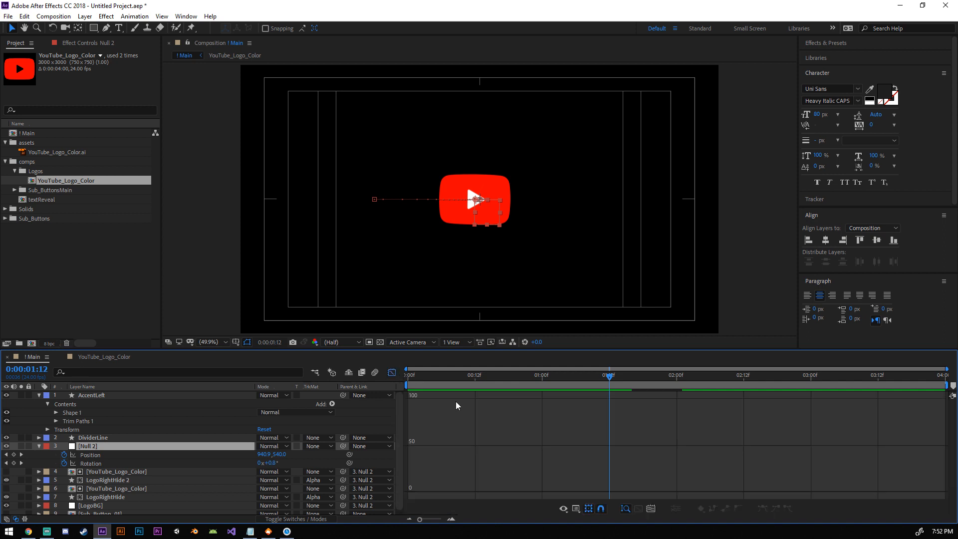
click(98, 463)
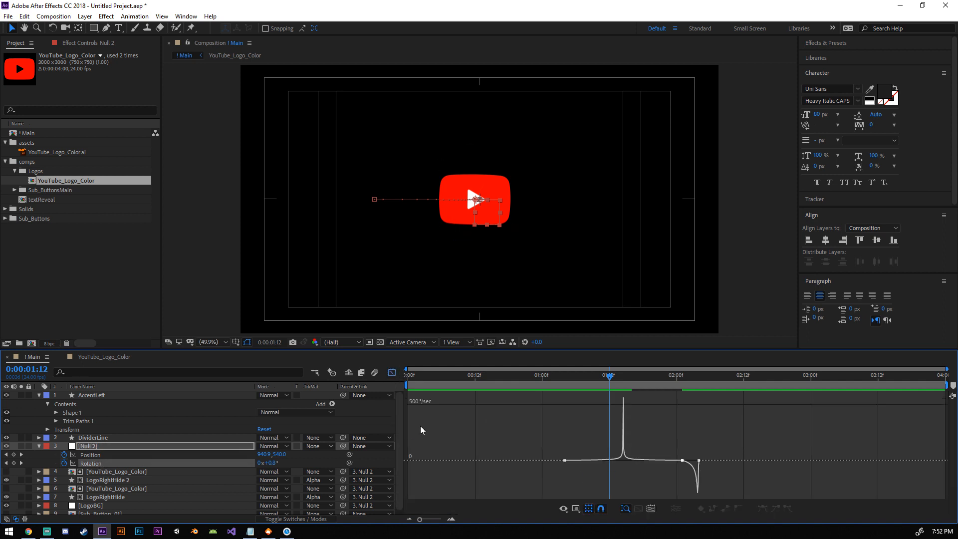
click(565, 460)
mouse_move(623, 460)
mouse_down()
mouse_move(574, 463)
mouse_move(639, 463)
mouse_up()
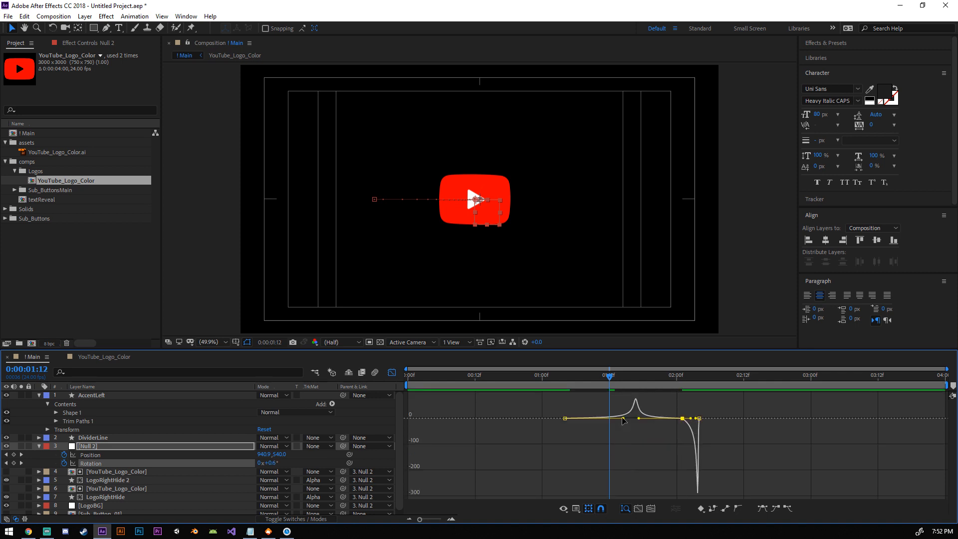
drag(623, 421, 669, 414)
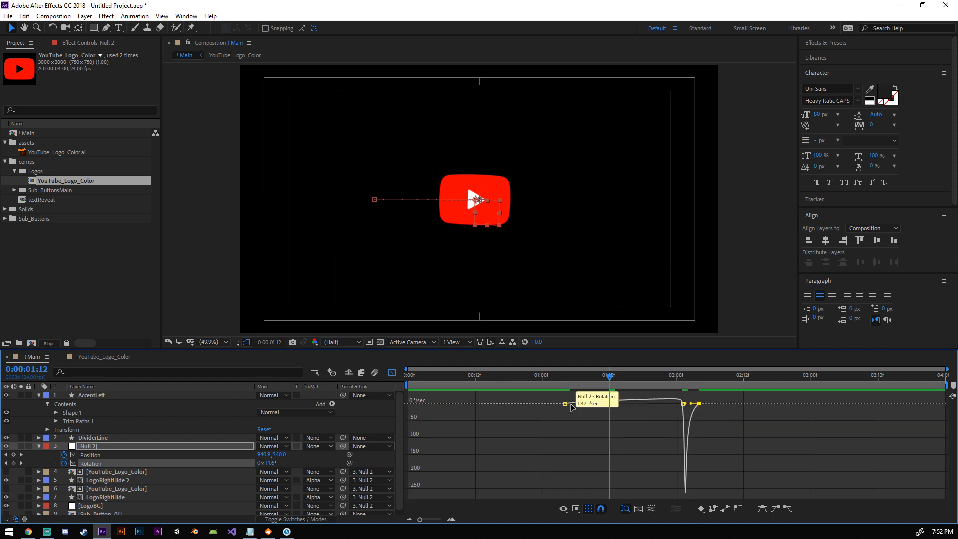
click(565, 403)
drag(590, 406, 722, 426)
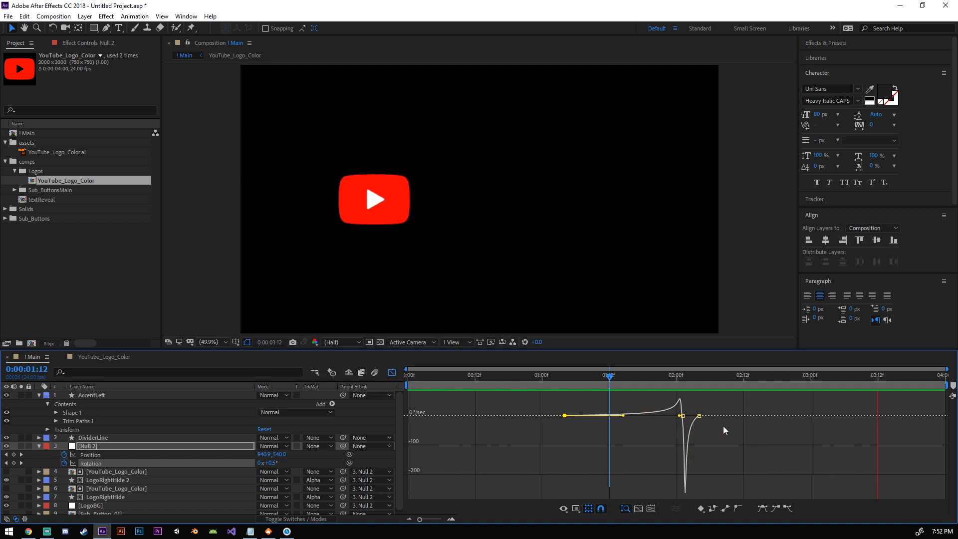
click(392, 373)
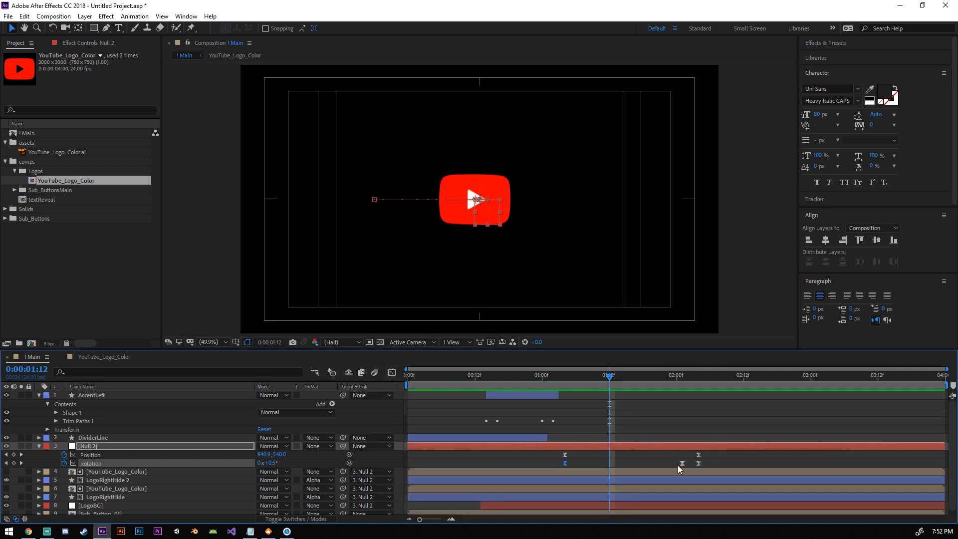
Step: Move Null 2's middle Rotation keyframe to 0:00:01:16 and preview the animation
drag(680, 463, 632, 462)
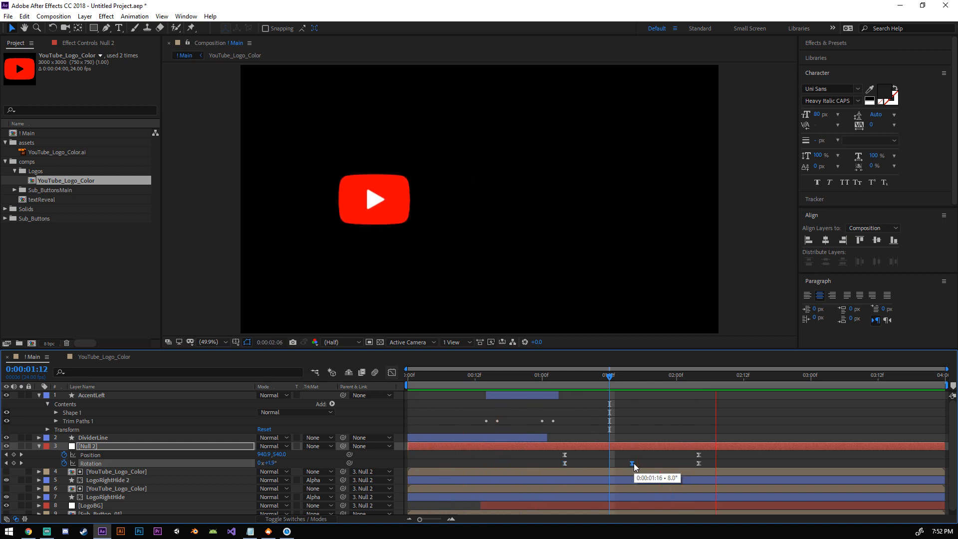
key(space)
Step: Remove all of Null 2's Rotation keyframes, set its Rotation to 0°, and preview the slide without rotation
click(64, 463)
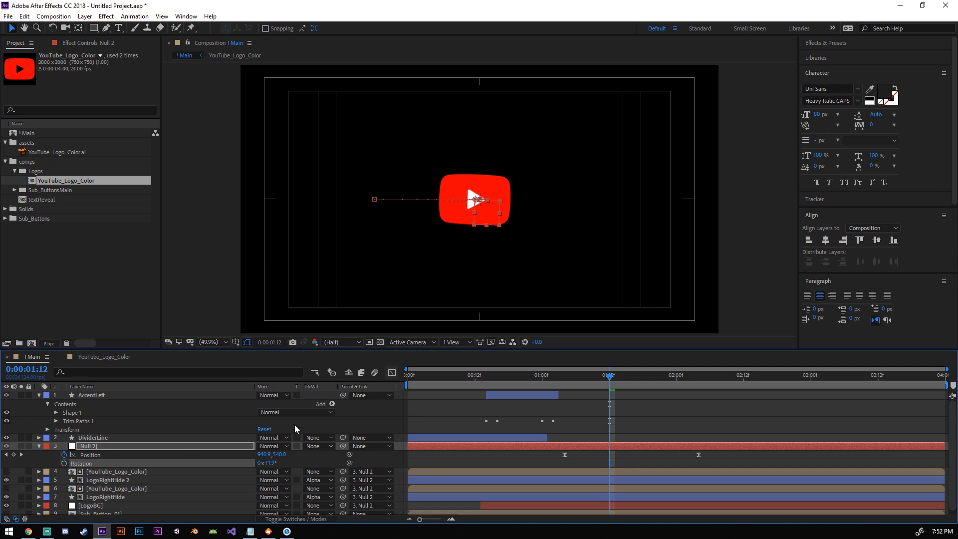
key(Page_Up)
key(Page_Up)
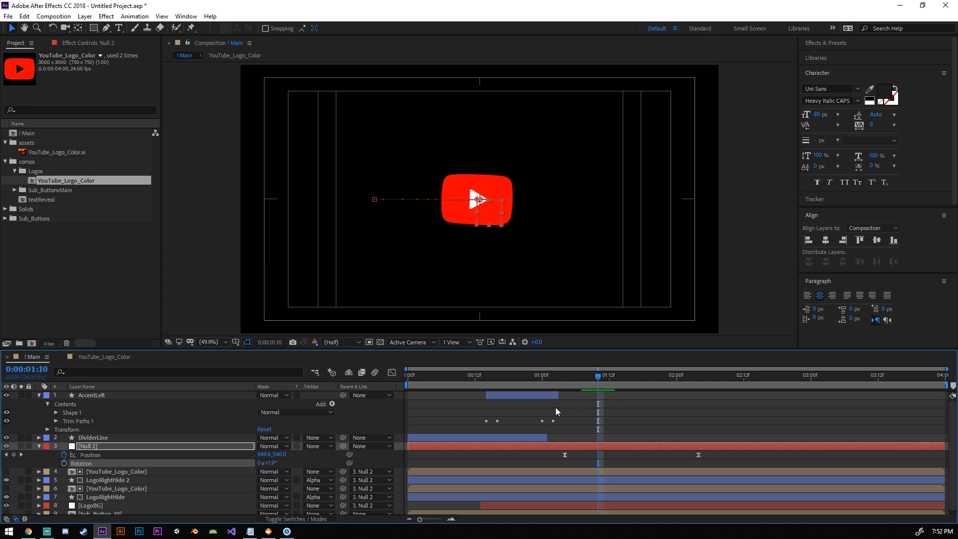
click(272, 463)
text(0)
key(Return)
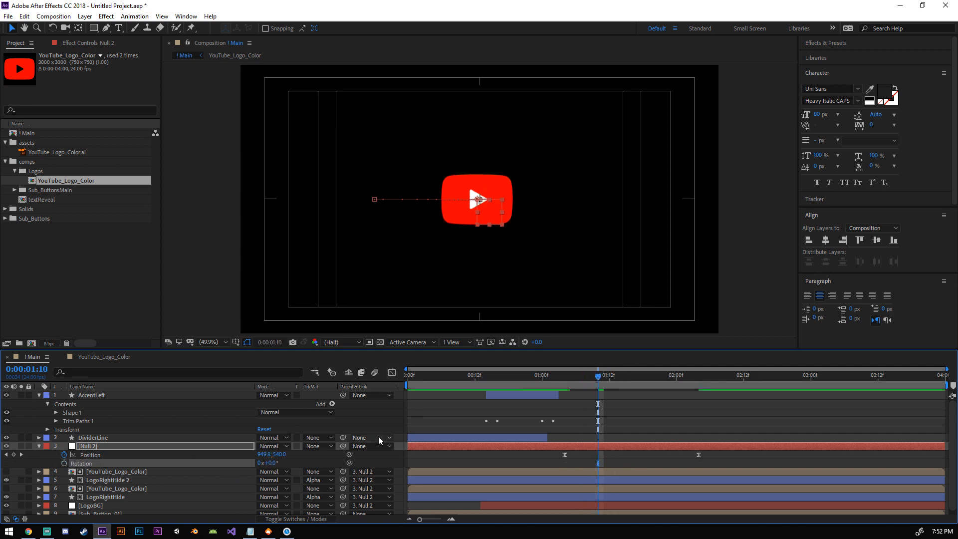
key(space)
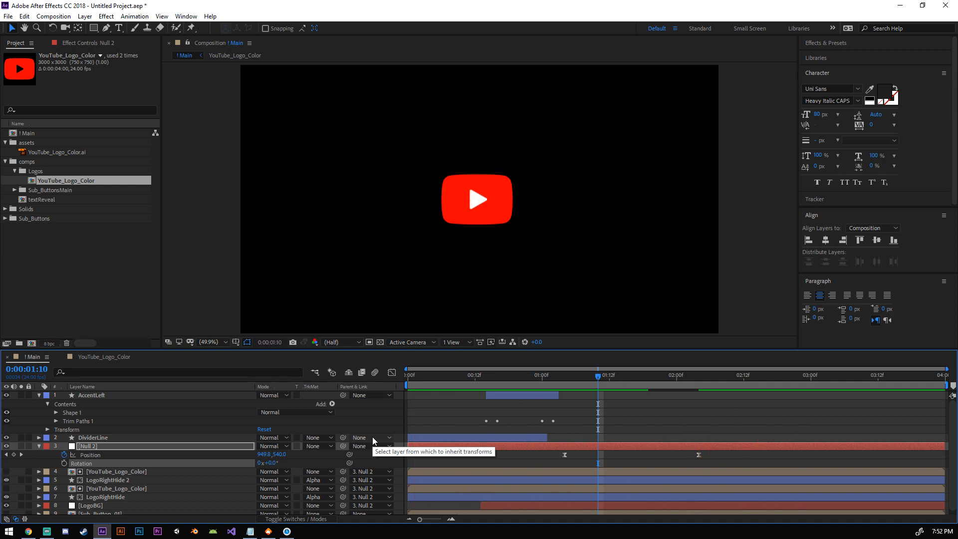
key(space)
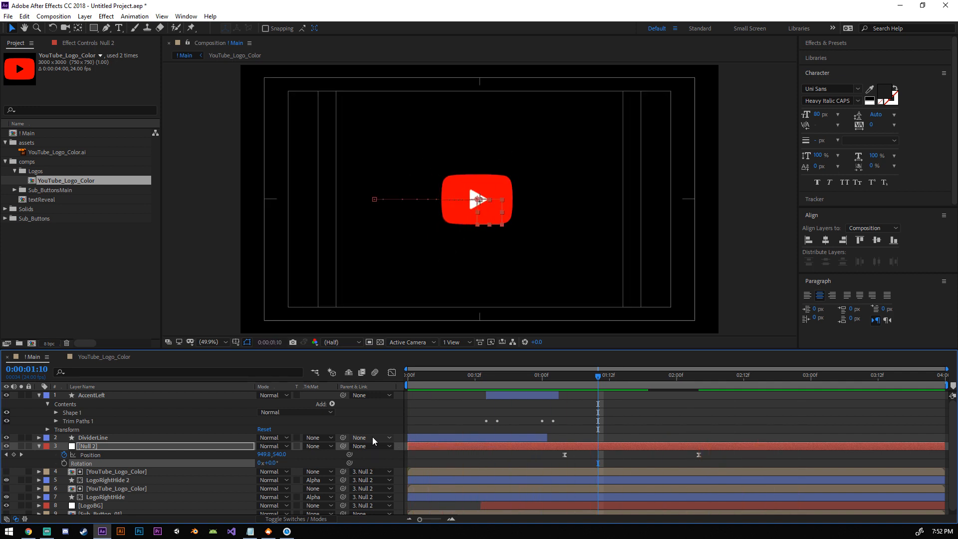
Step: Show DividerLine's Start and End keyframes, select those from 0:00:00:12 onward, and preview the animation
drag(599, 377, 475, 377)
click(82, 438)
key(u)
drag(553, 443, 477, 450)
key(space)
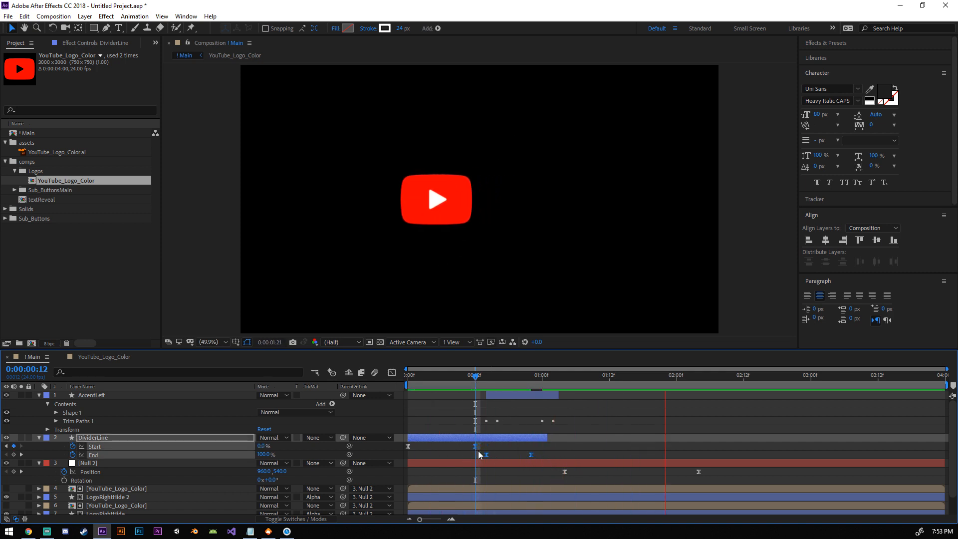
key(space)
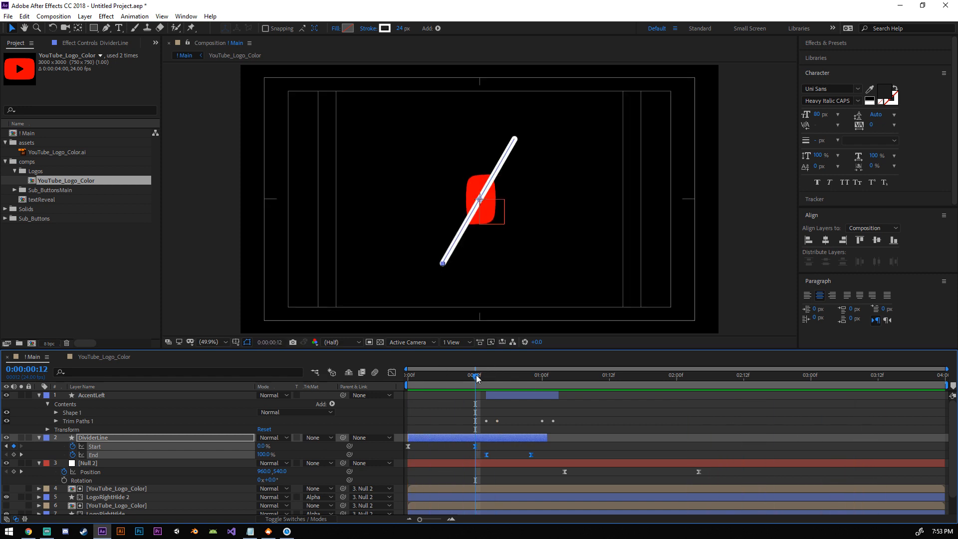
Step: Add a Position keyframe to Null 2 at 0:00:01:22 with an X value of 430.4
drag(477, 377, 664, 396)
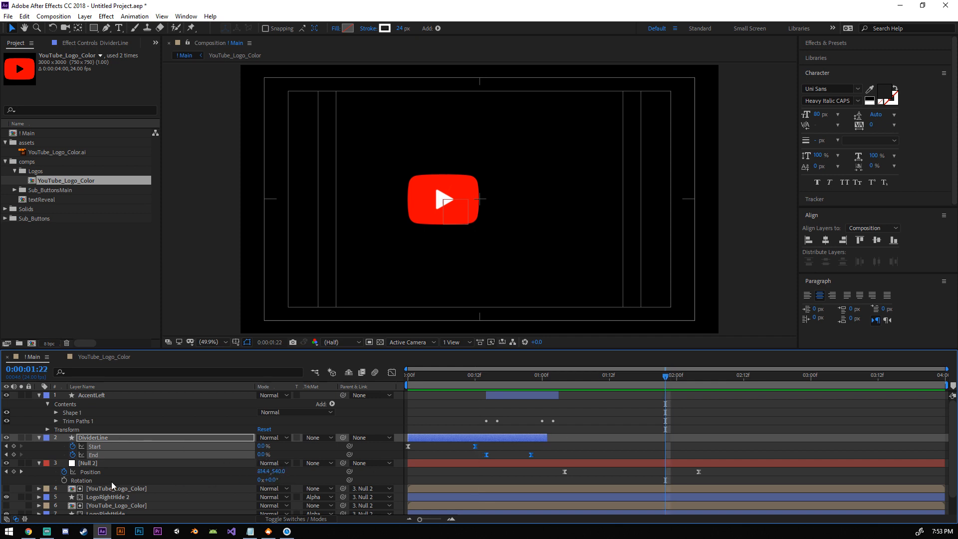
click(103, 464)
key(u)
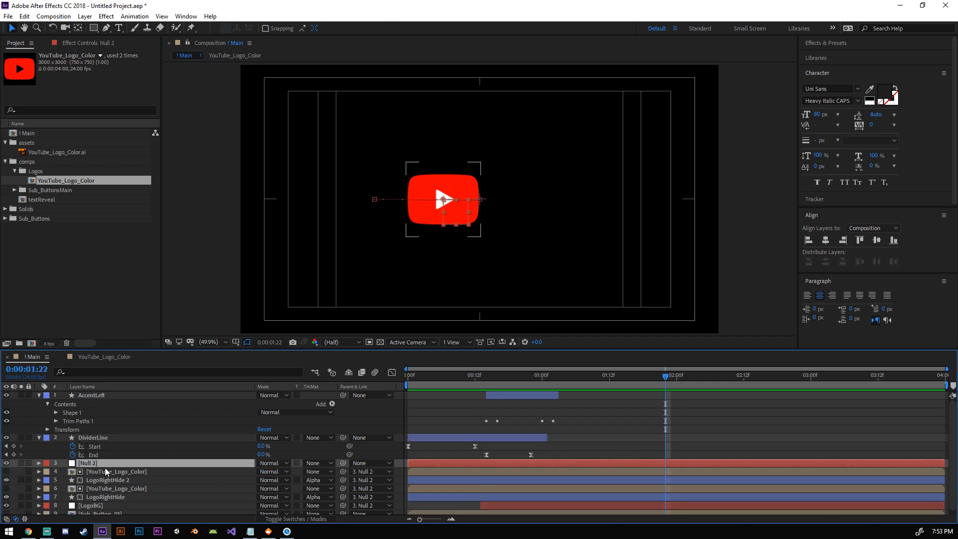
key(p)
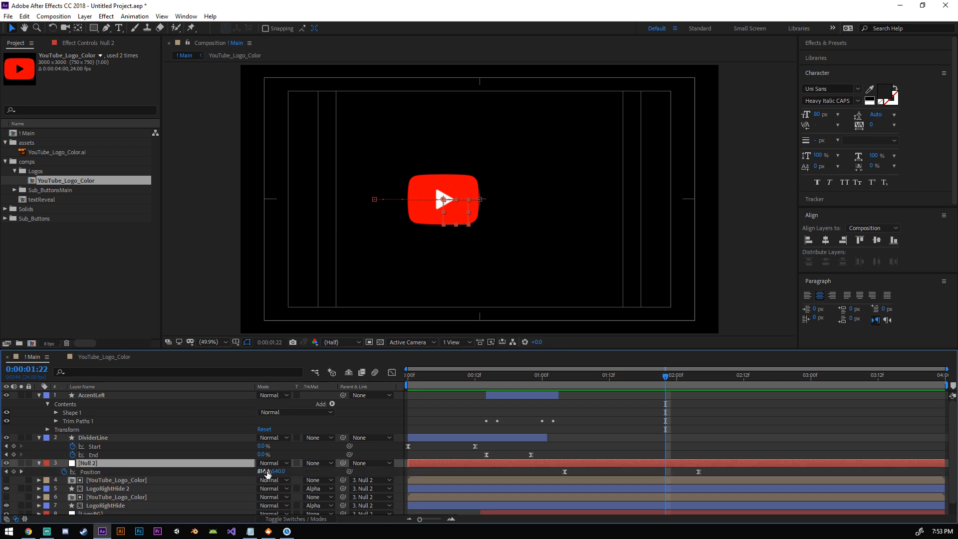
drag(268, 473, 75, 471)
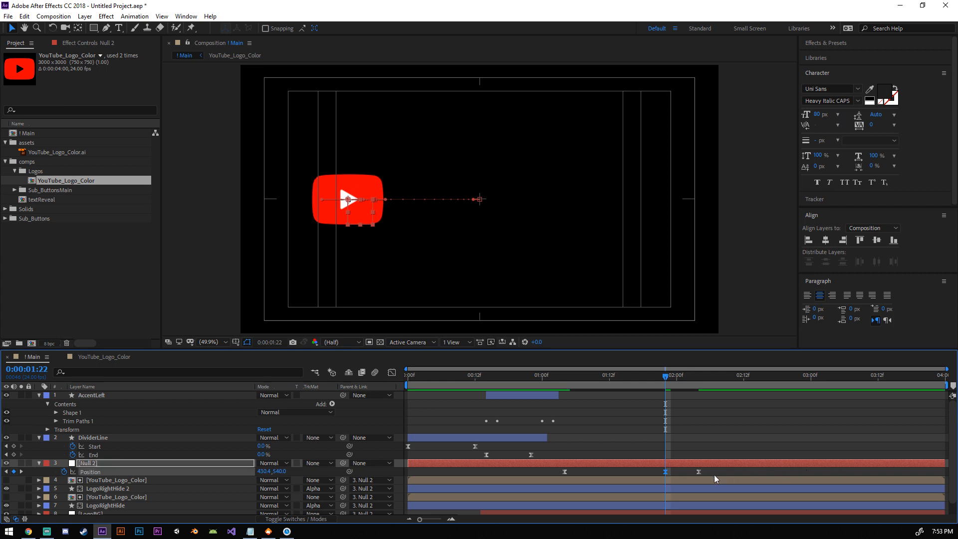
Step: Reshape Null 2's Position speed graph to reach zero speed at the middle keyframe with sharp peaks around it, then preview it
click(392, 372)
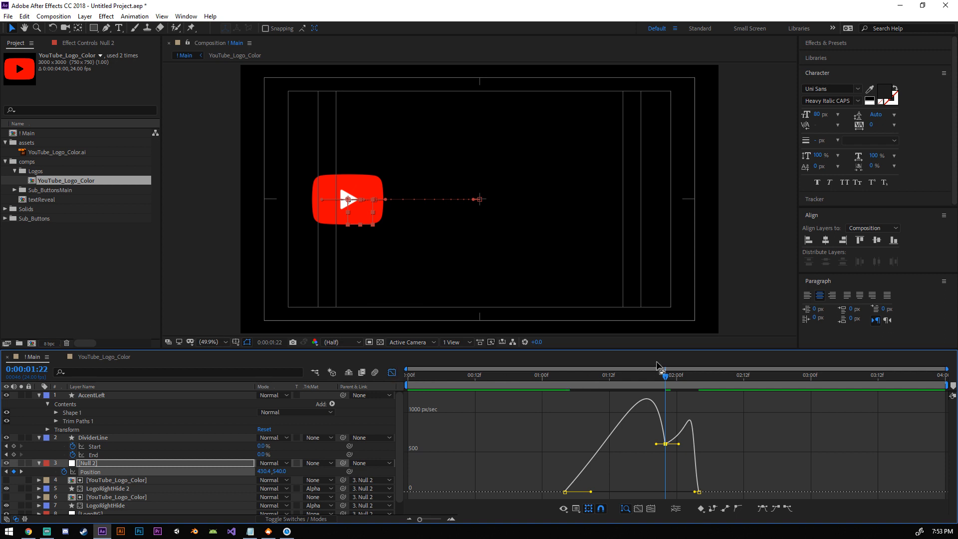
click(391, 373)
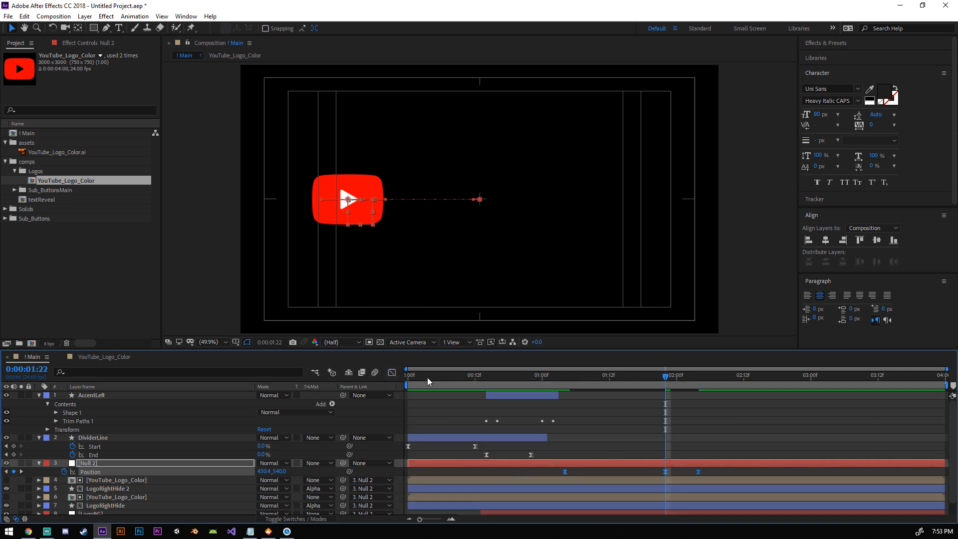
click(392, 373)
mouse_move(667, 491)
mouse_down()
mouse_move(652, 493)
mouse_move(672, 491)
mouse_up()
click(581, 492)
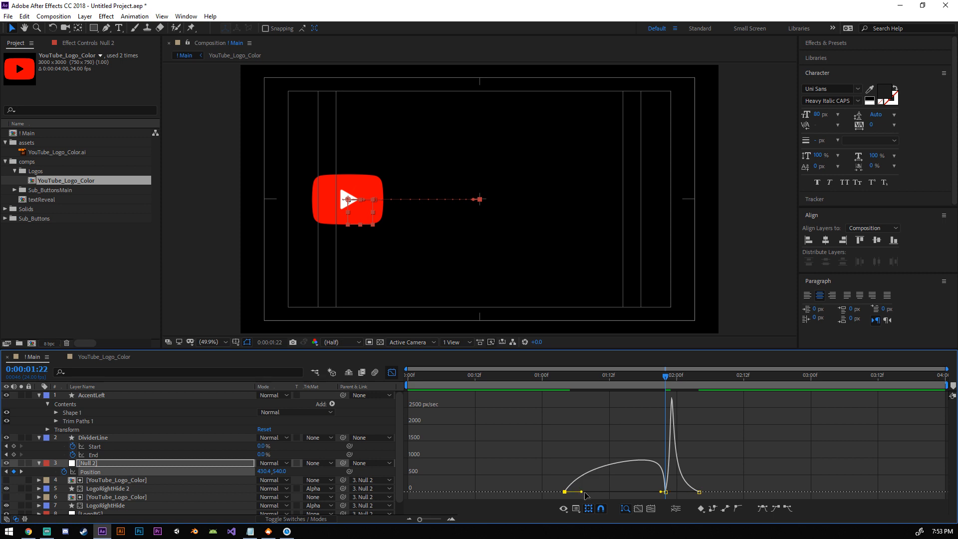
drag(586, 495, 624, 495)
key(space)
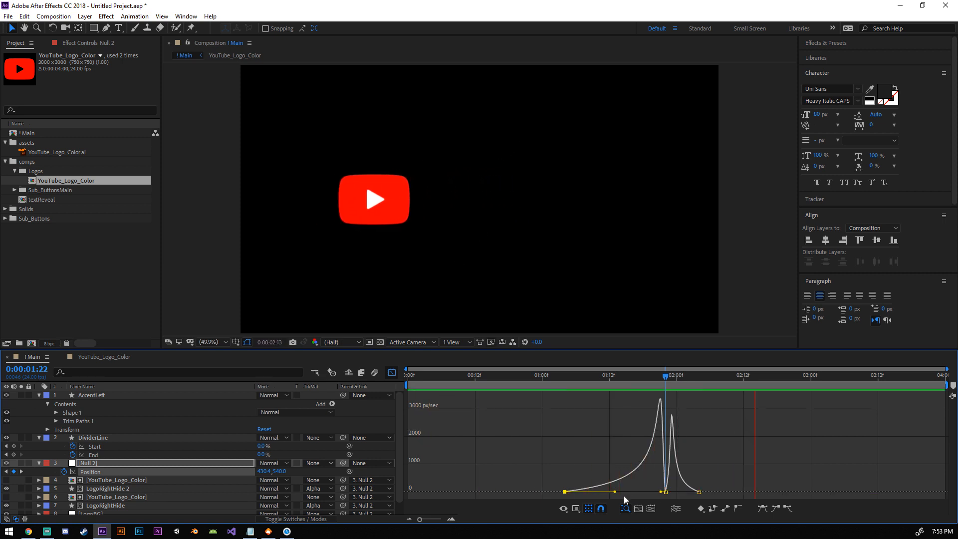
key(space)
Step: Move Null 2's middle Position keyframe to 0:00:02:01, set its X value to 522.4, and preview the motion
click(391, 372)
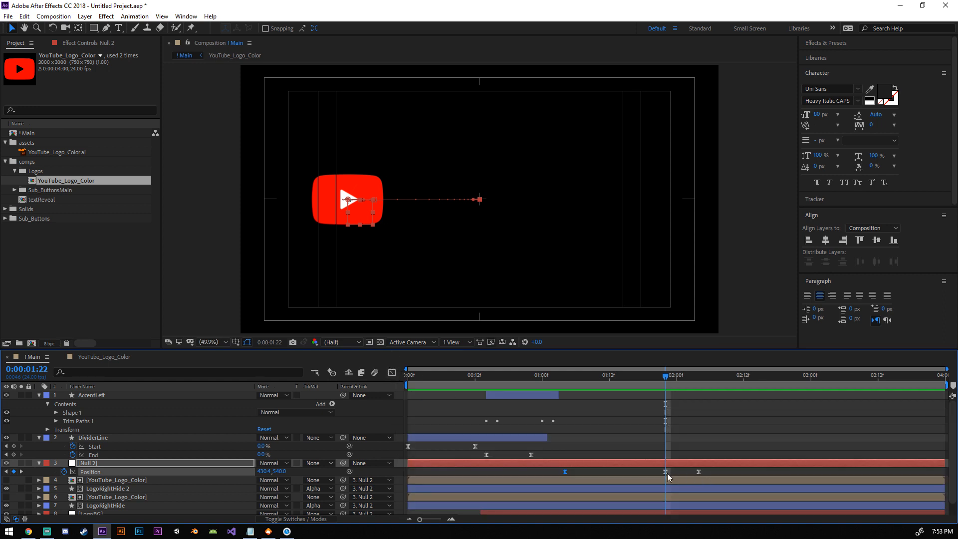
drag(666, 473, 684, 474)
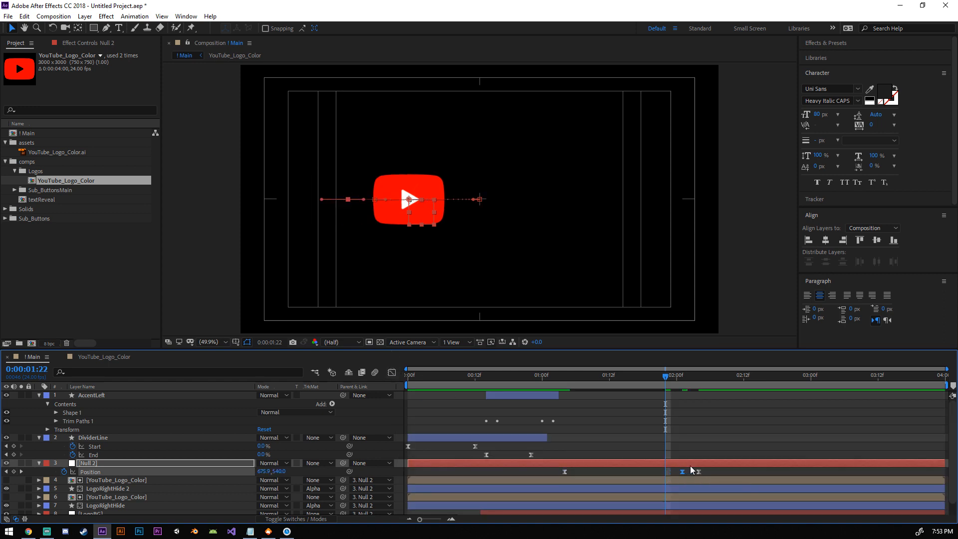
drag(664, 380, 681, 392)
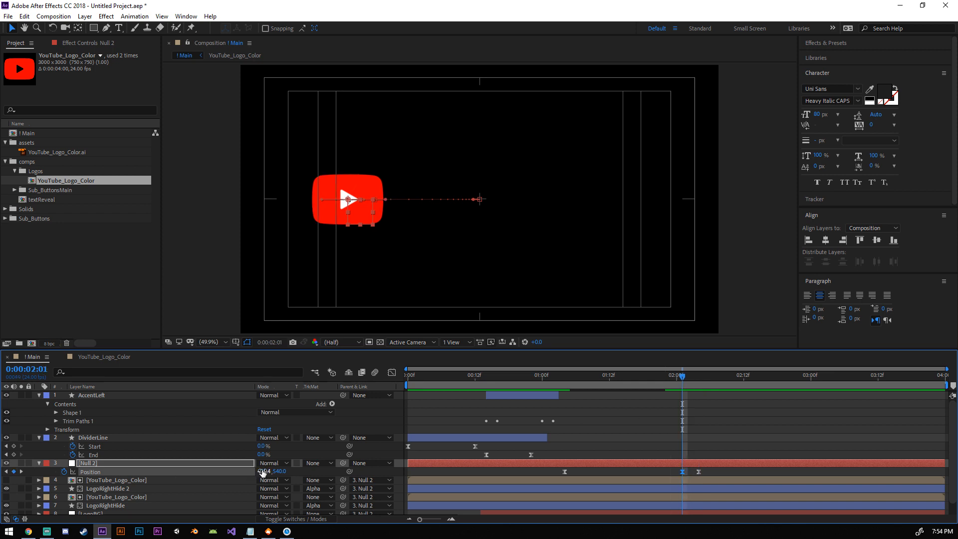
drag(263, 471, 311, 470)
key(space)
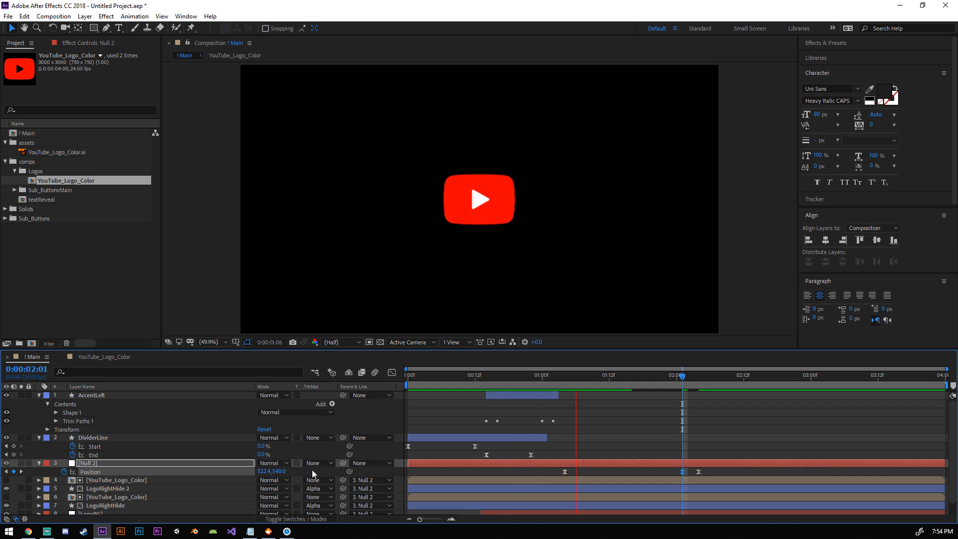
key(space)
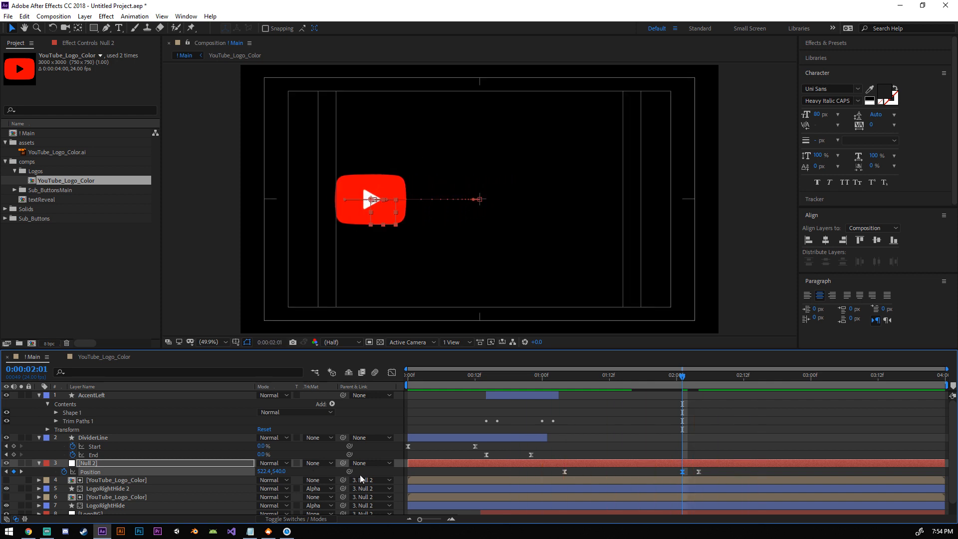
Step: Display Null 2's Position value graph fitted to view and set the middle keyframe's X value to 540
click(392, 373)
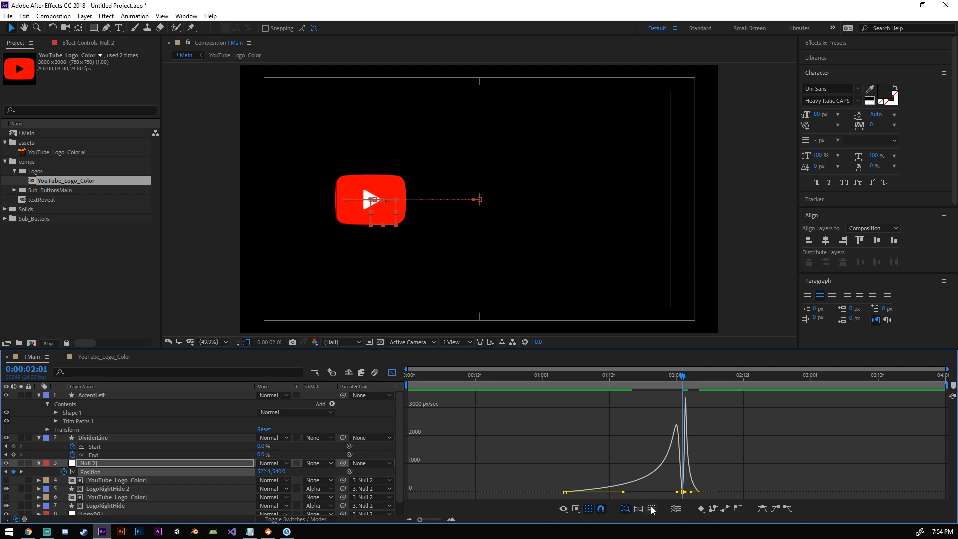
click(574, 509)
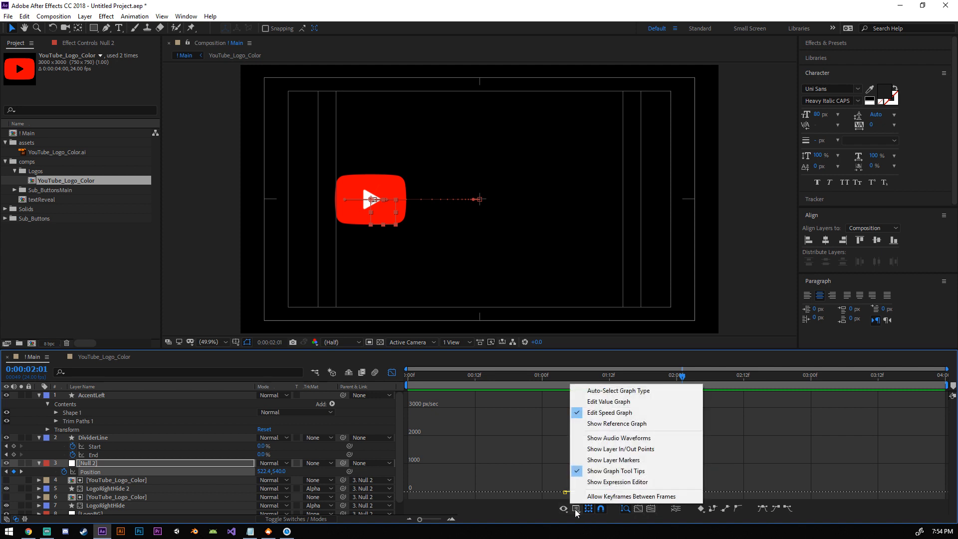
click(611, 403)
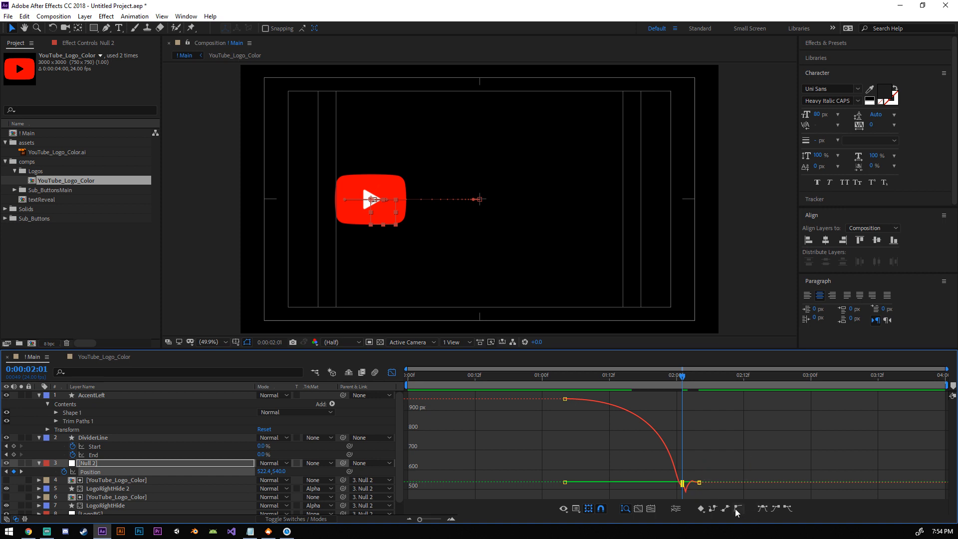
click(651, 508)
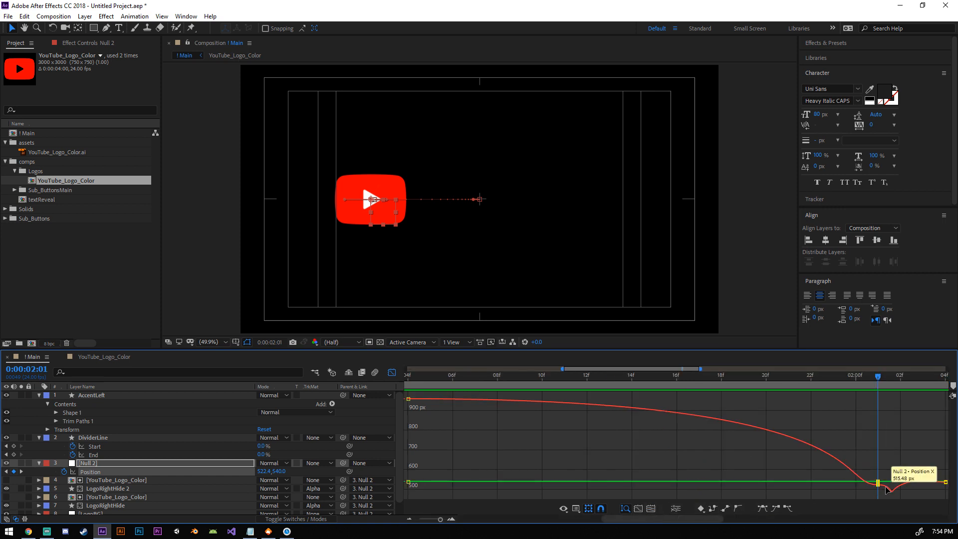
mouse_move(878, 483)
mouse_down()
mouse_move(877, 399)
mouse_move(878, 487)
mouse_up()
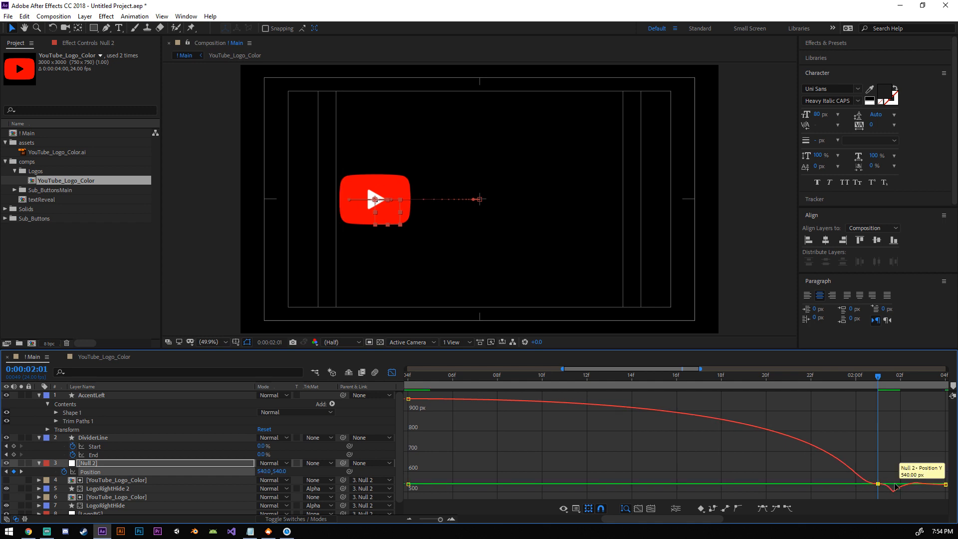
click(945, 485)
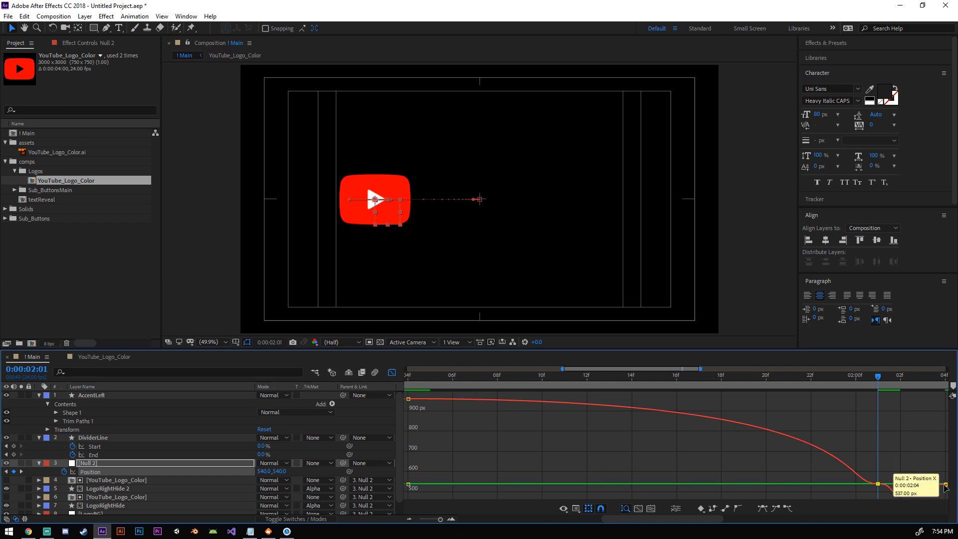
Step: Reshape Null 2's Position speed graph into two steep peaks tight around the 0:00:02:01 keyframe, then preview the animation
click(574, 509)
click(603, 409)
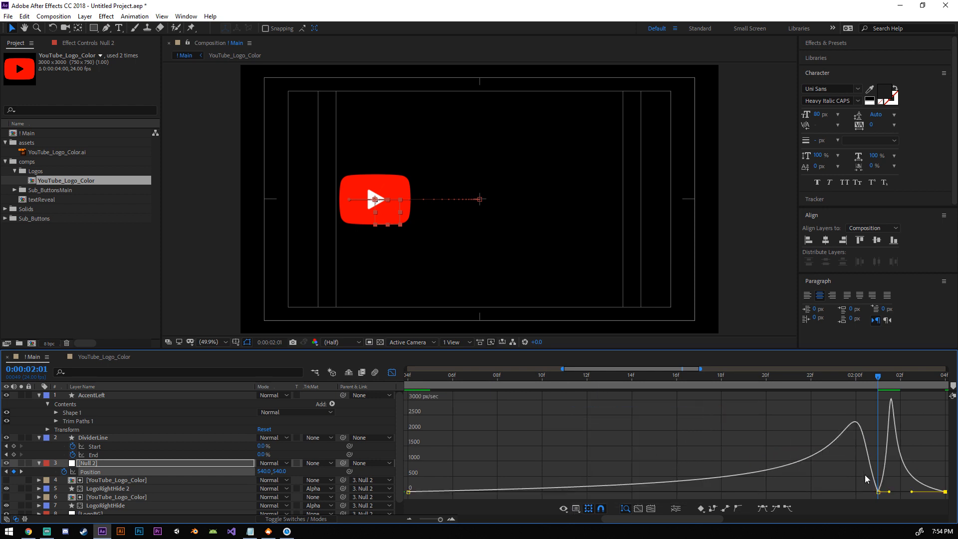
click(886, 497)
mouse_move(885, 488)
mouse_down()
mouse_move(869, 494)
mouse_move(881, 494)
mouse_up()
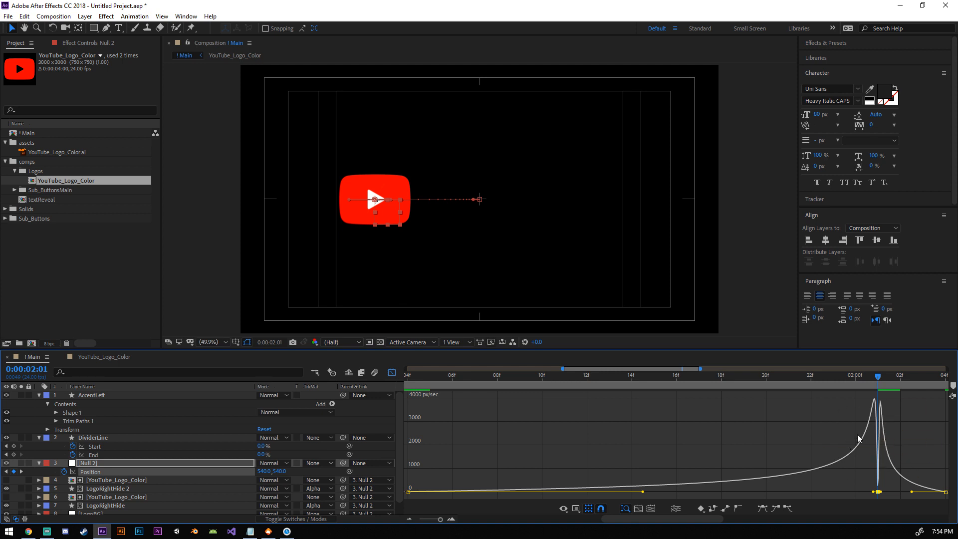
key(space)
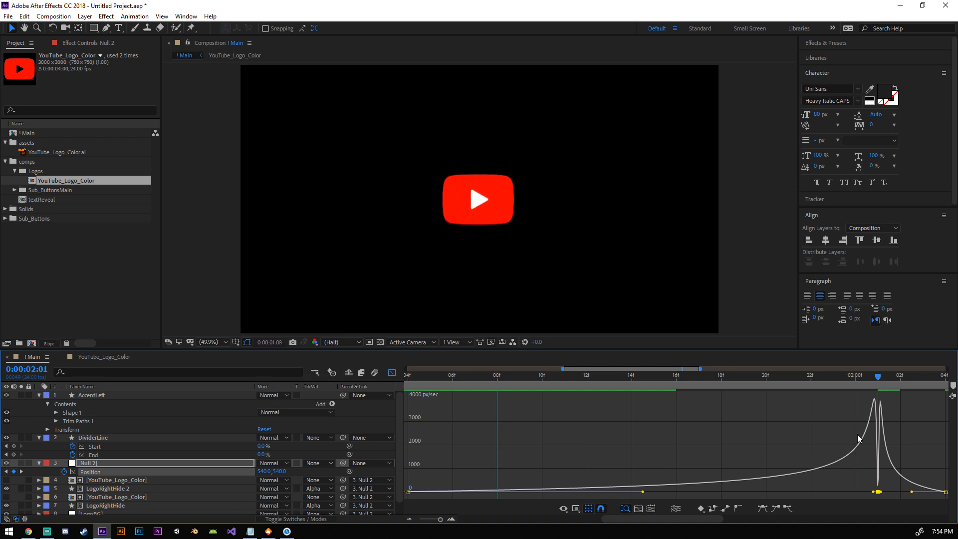
key(space)
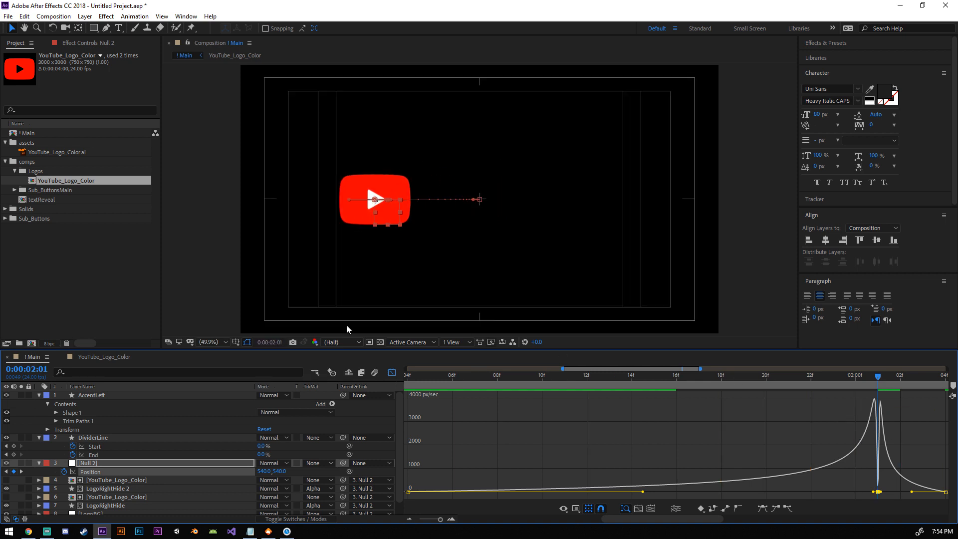
Step: Leave the graph editor, move Null 2's middle Position keyframe to 0:00:01:22, and preview the motion
click(218, 341)
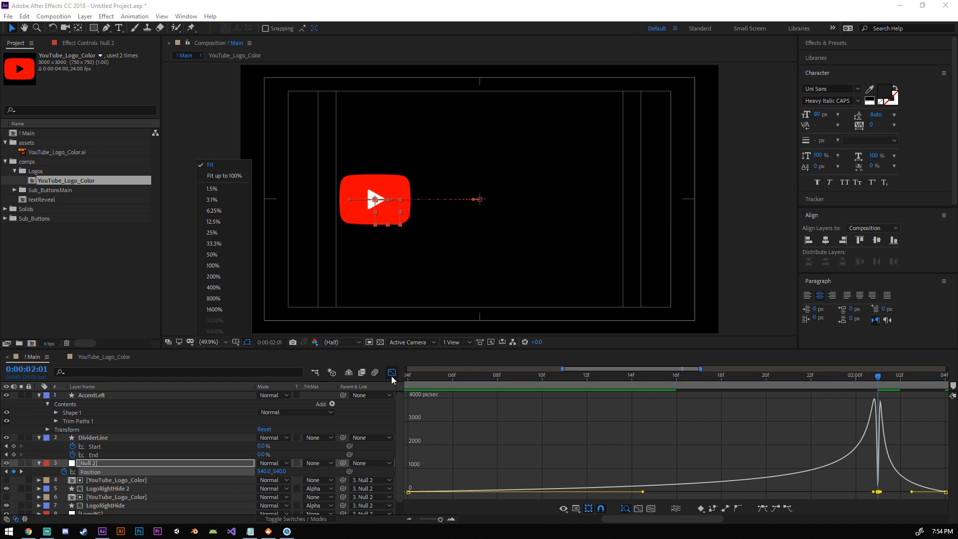
key(shift+F3)
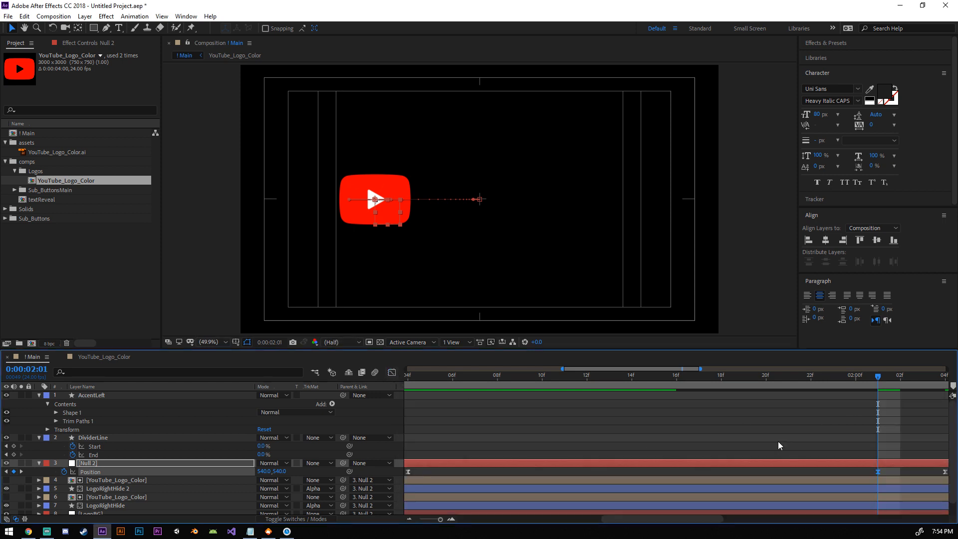
key(semicolon)
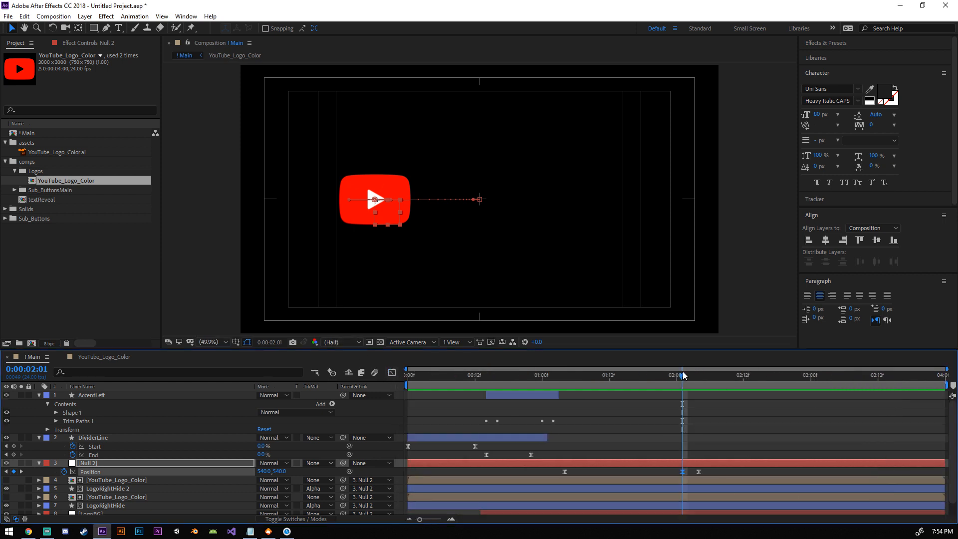
drag(682, 373, 667, 381)
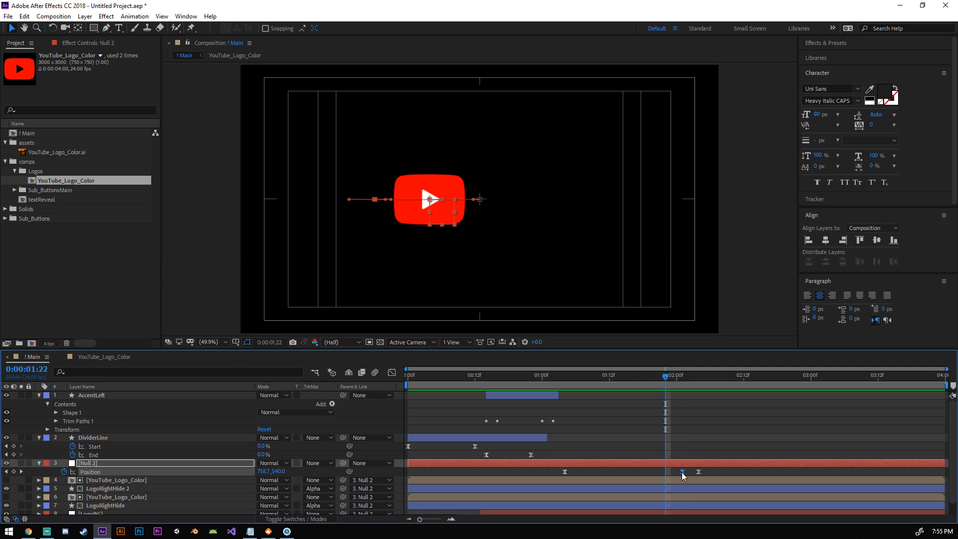
drag(682, 472, 665, 471)
key(space)
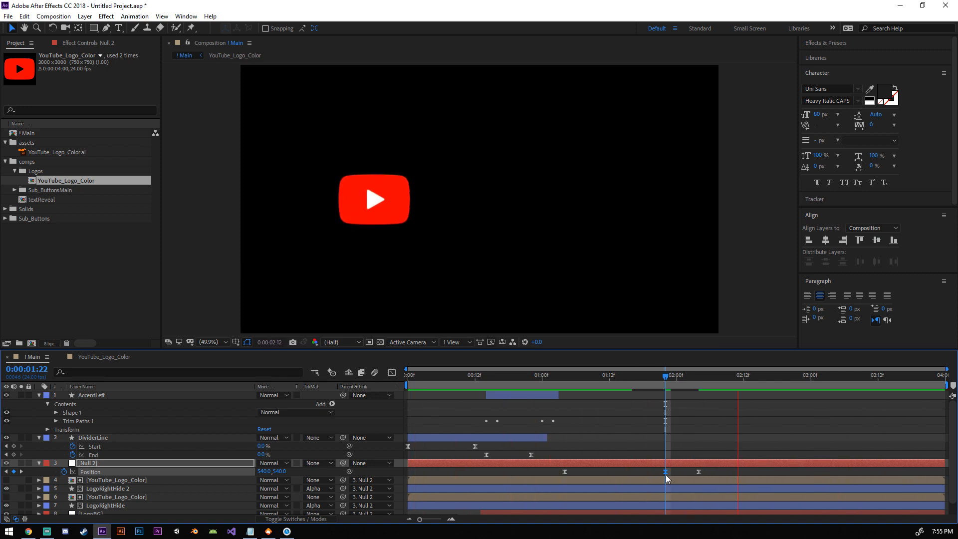
key(space)
Step: Move the playhead to 0:00:00:19 and collapse the properties of the AccentLeft, DividerLine and Null 2 layers
drag(667, 398, 702, 402)
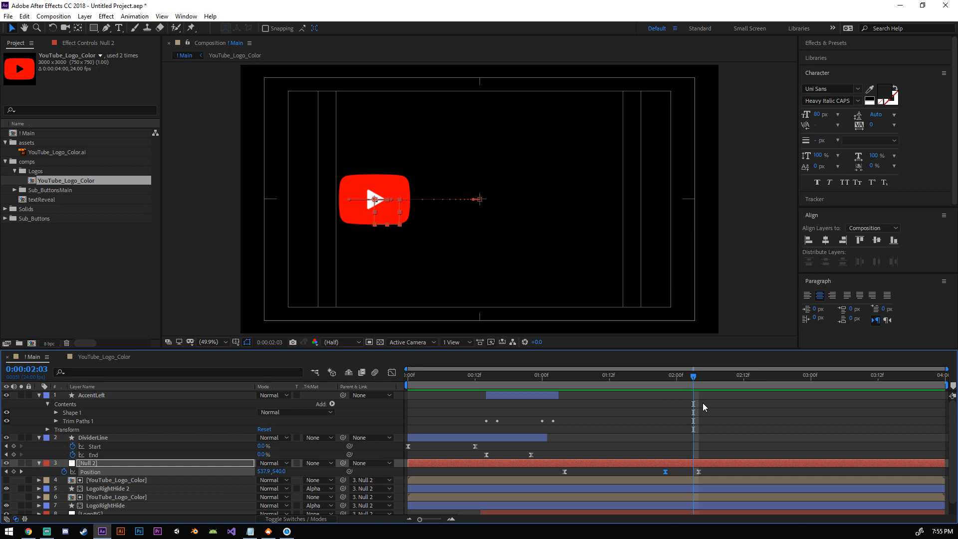
drag(698, 384, 512, 384)
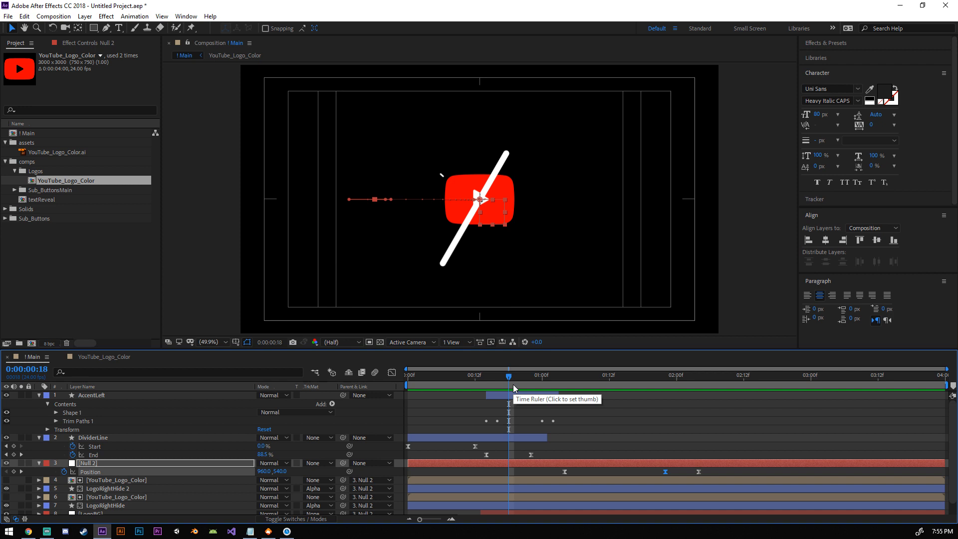
click(486, 384)
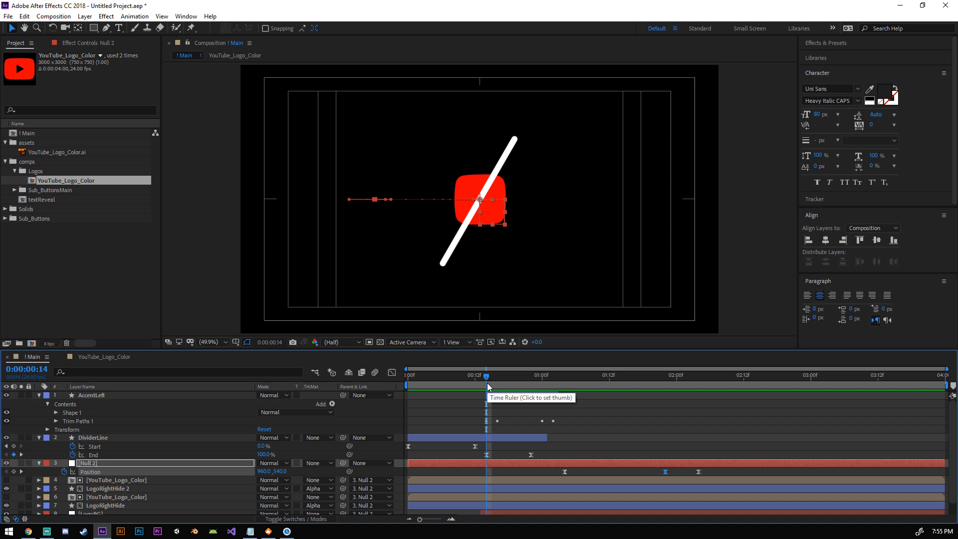
click(521, 383)
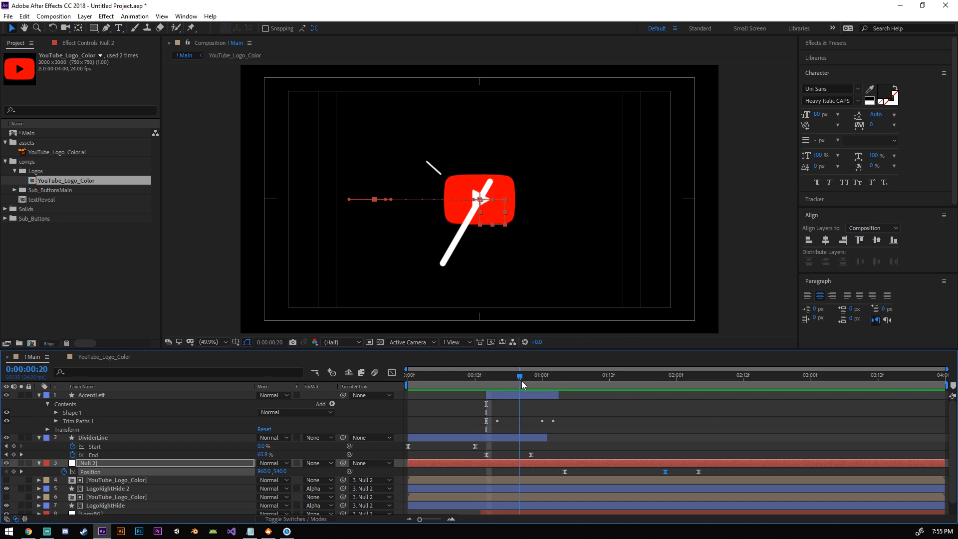
click(513, 384)
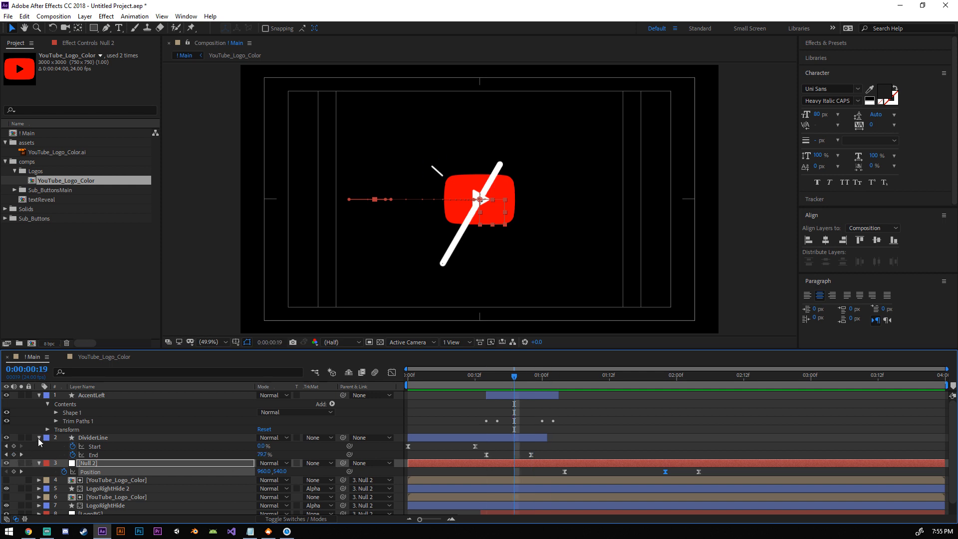
click(39, 439)
click(39, 396)
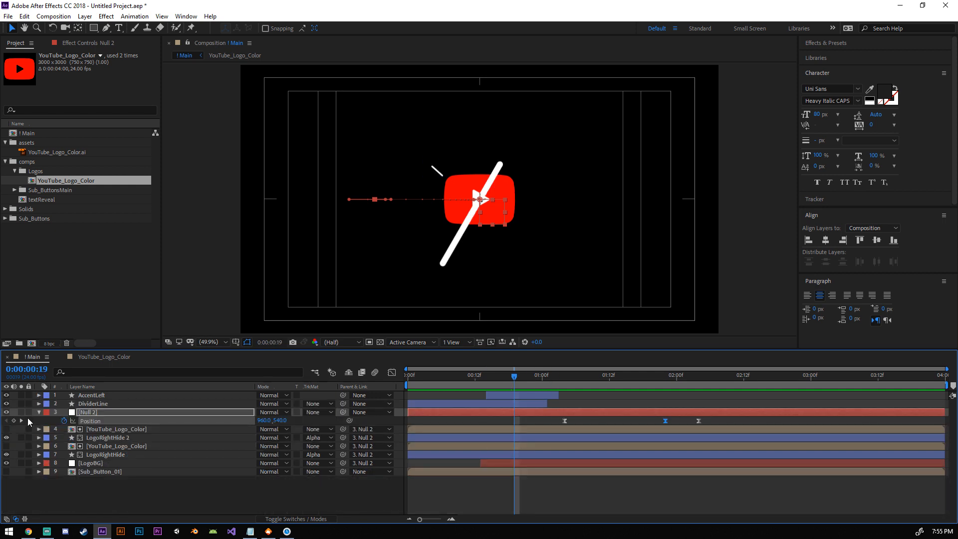
click(39, 412)
Step: Duplicate Shape 1 inside the AccentLeft layer's contents
click(95, 395)
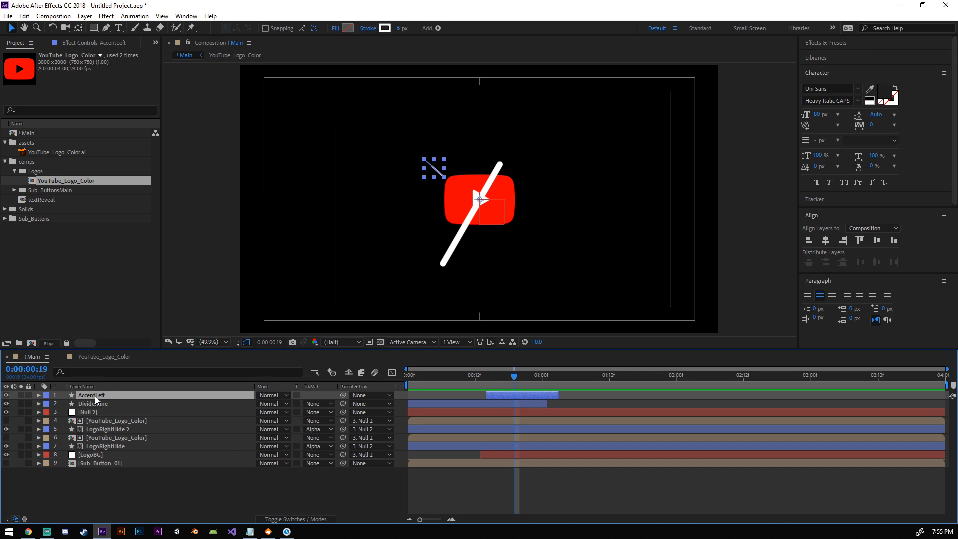
click(38, 395)
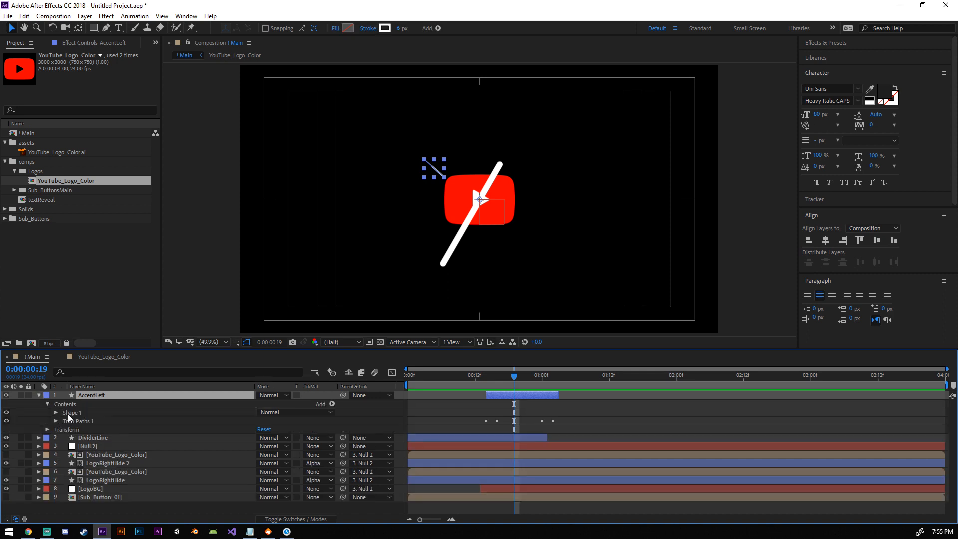
click(68, 412)
key(ctrl+d)
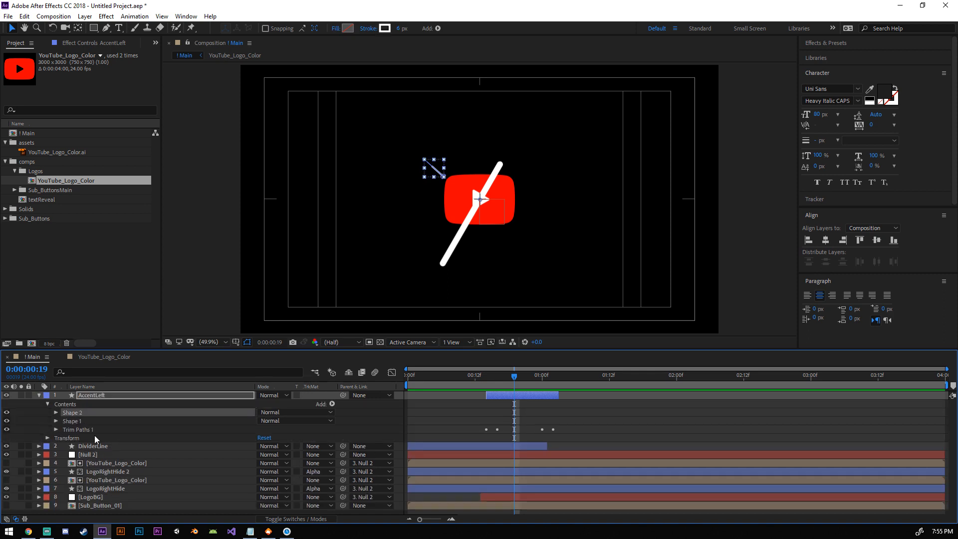
Step: Set the duplicated accent shape's transform to 9° rotation and a position of -14, -12
click(55, 412)
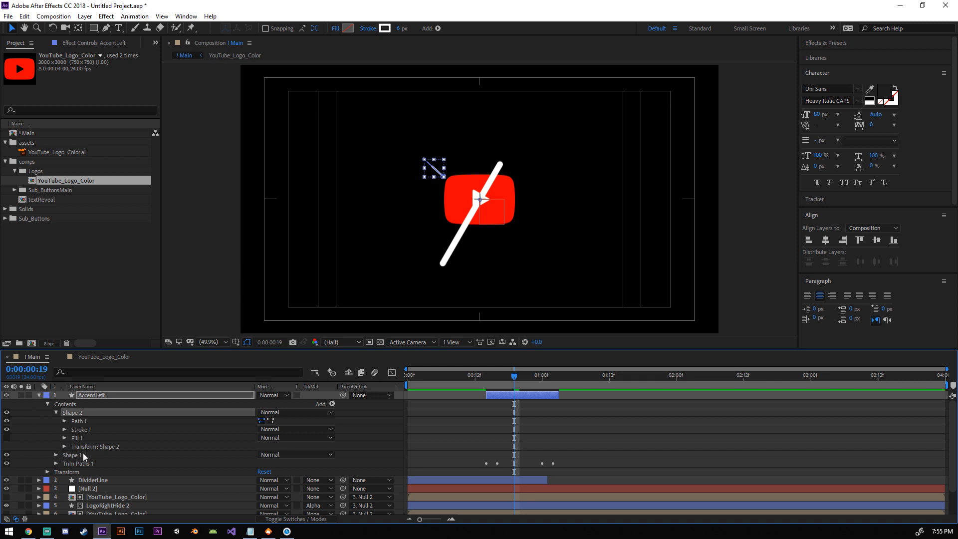
click(65, 446)
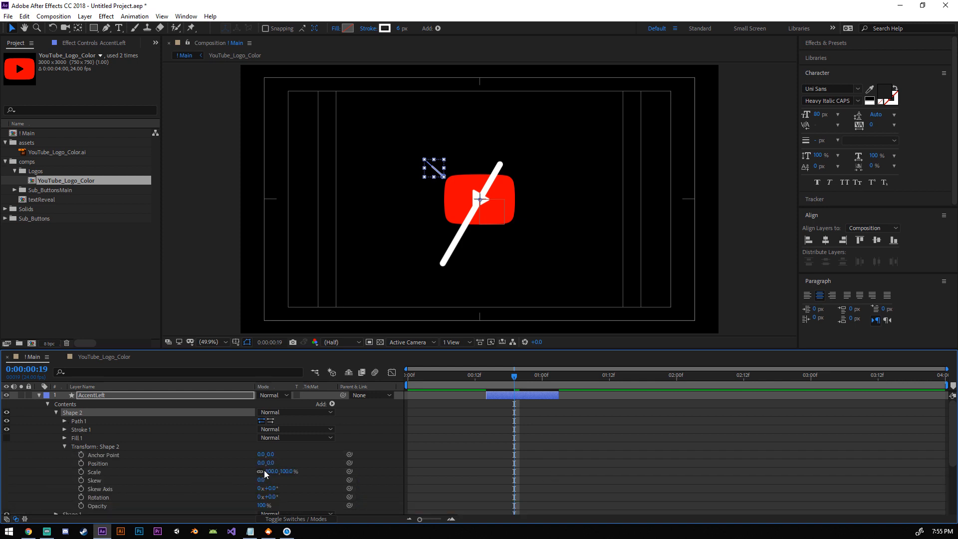
drag(261, 463, 267, 463)
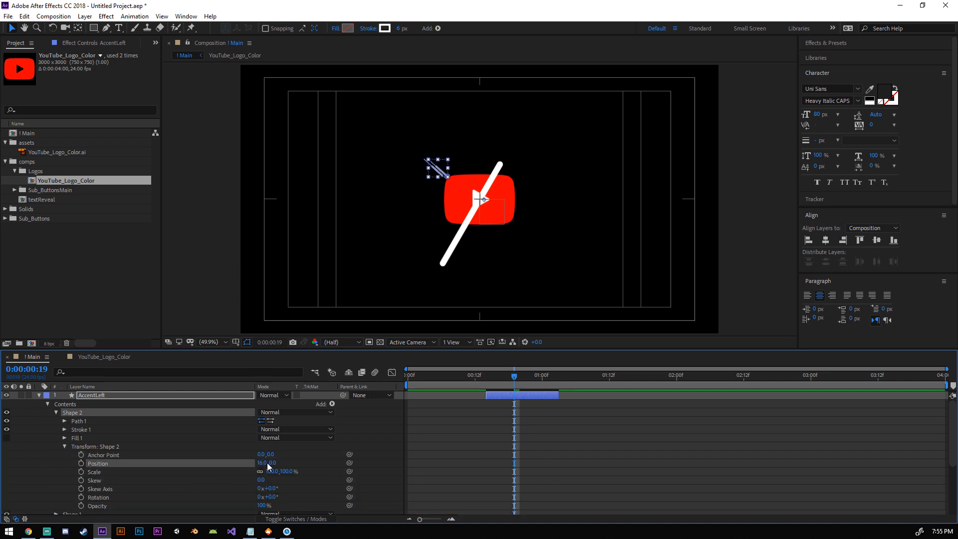
key(ctrl+z)
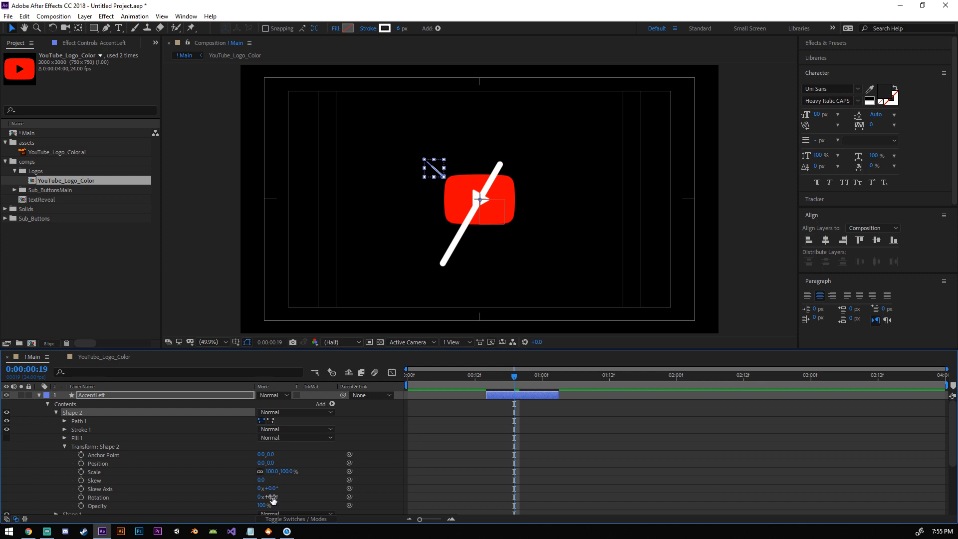
drag(271, 497, 276, 496)
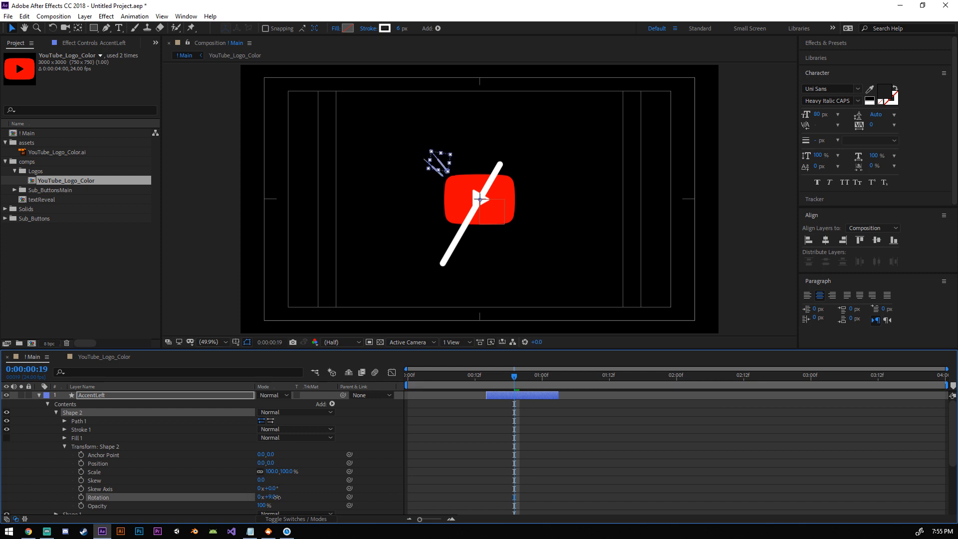
drag(269, 463, 257, 463)
Step: Set the stroke width of AccentLeft's Shape 2 to 4 and collapse its stroke and transform properties
click(401, 29)
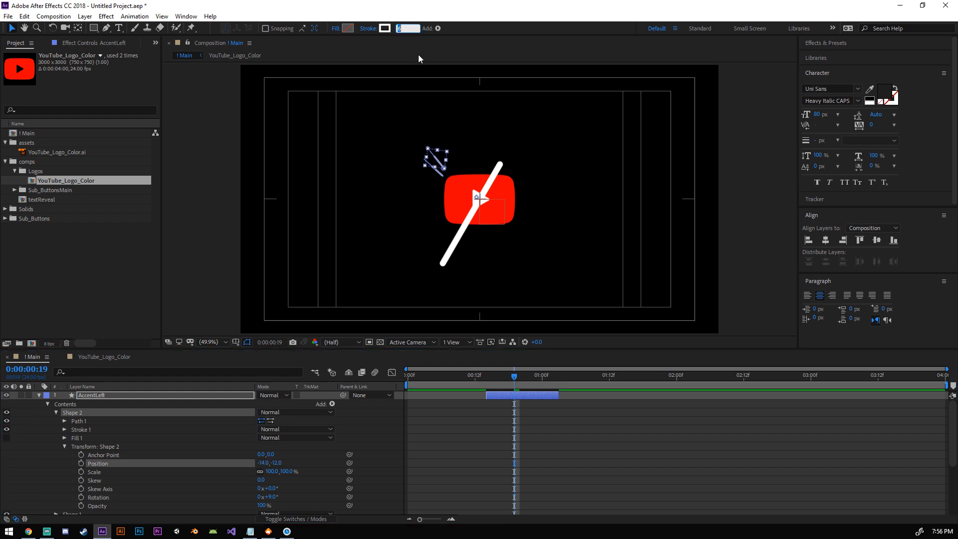
click(67, 427)
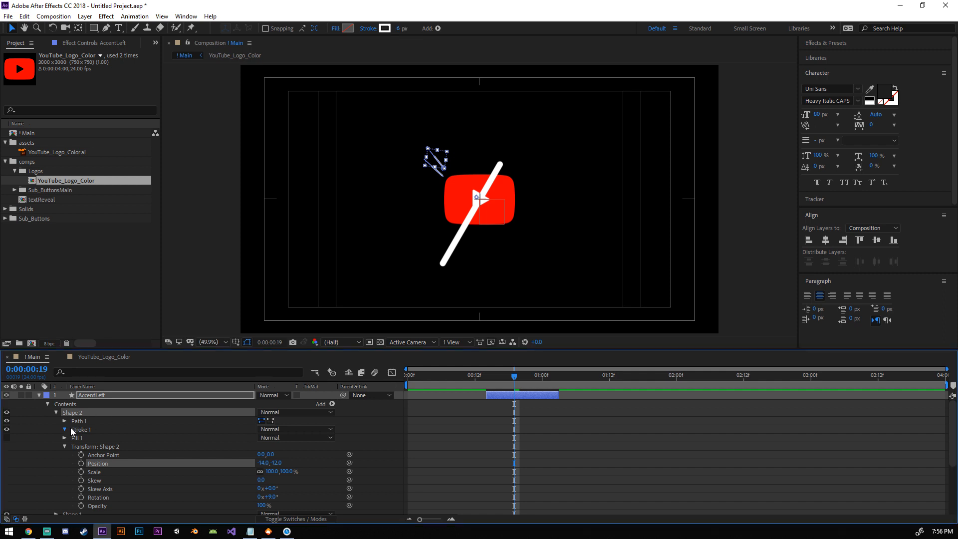
click(262, 462)
key(Return)
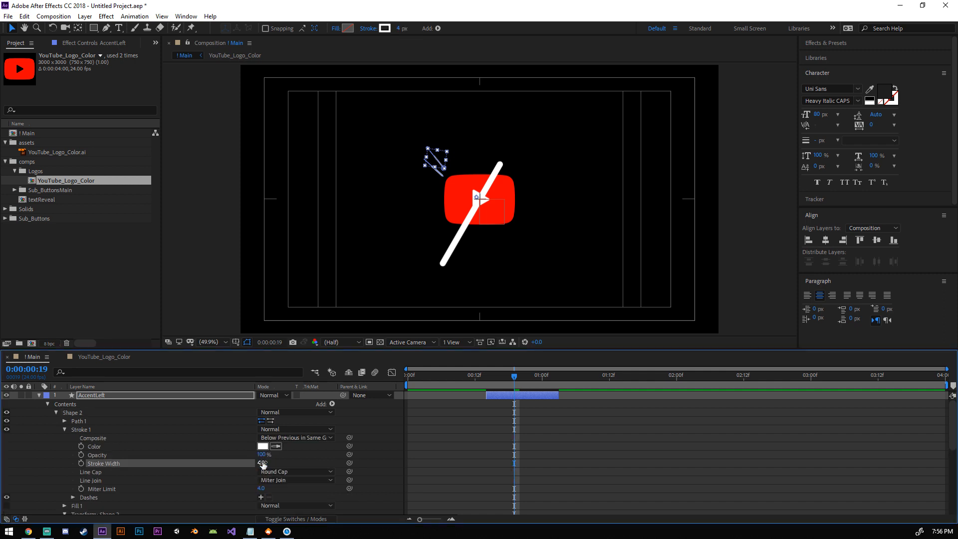
click(396, 460)
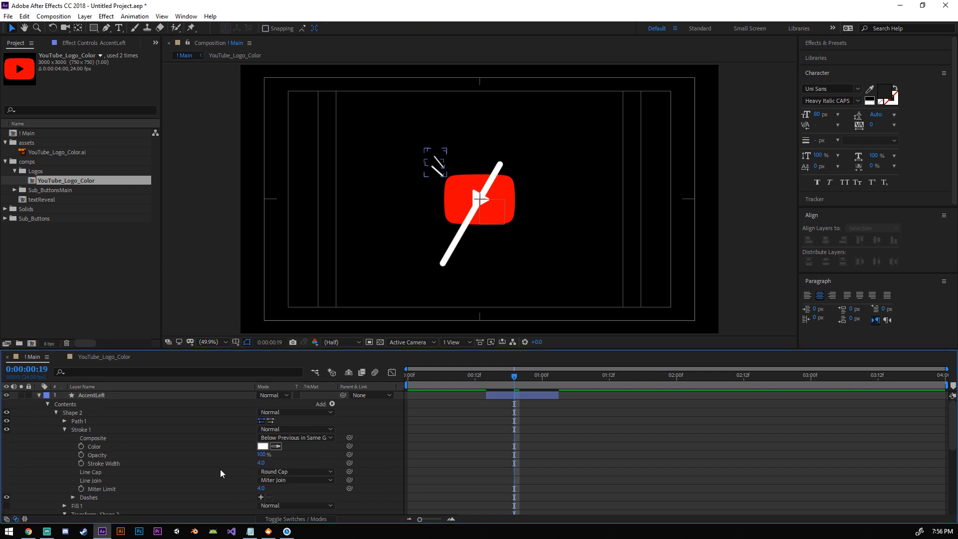
click(64, 429)
click(64, 445)
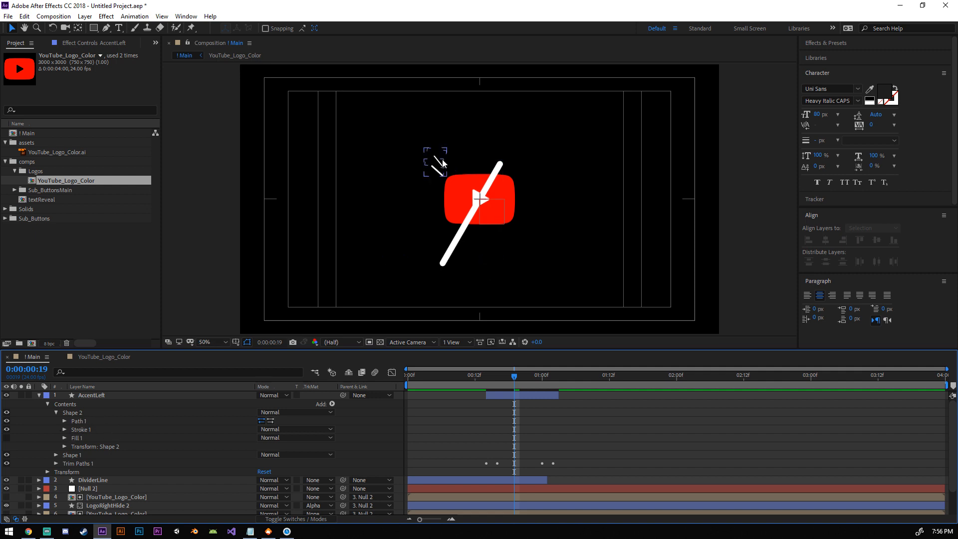
Step: Set Shape 2's rotation to 35° and its position to -66, 65, beside the original accent line near the logo's upper-left corner
scroll(439, 161, up, 2)
drag(458, 205, 458, 204)
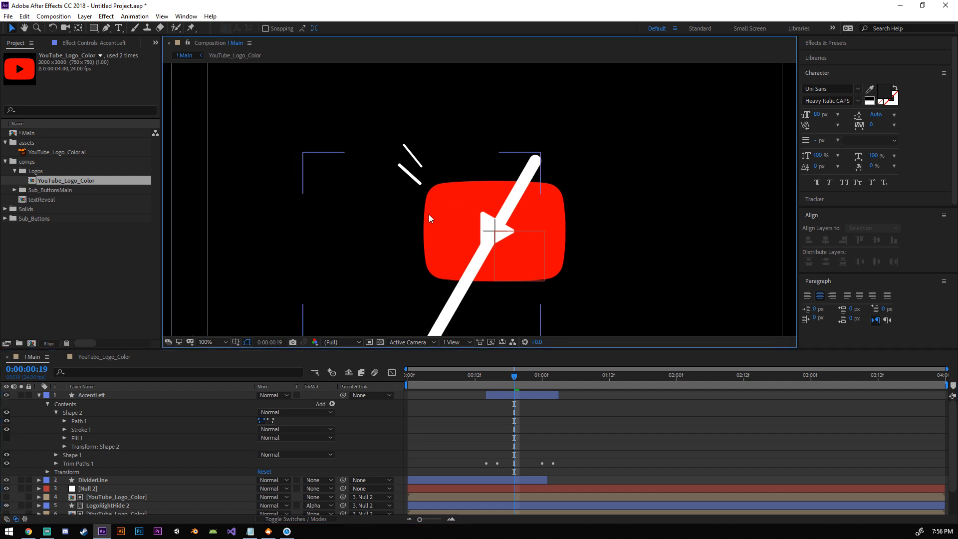
click(64, 429)
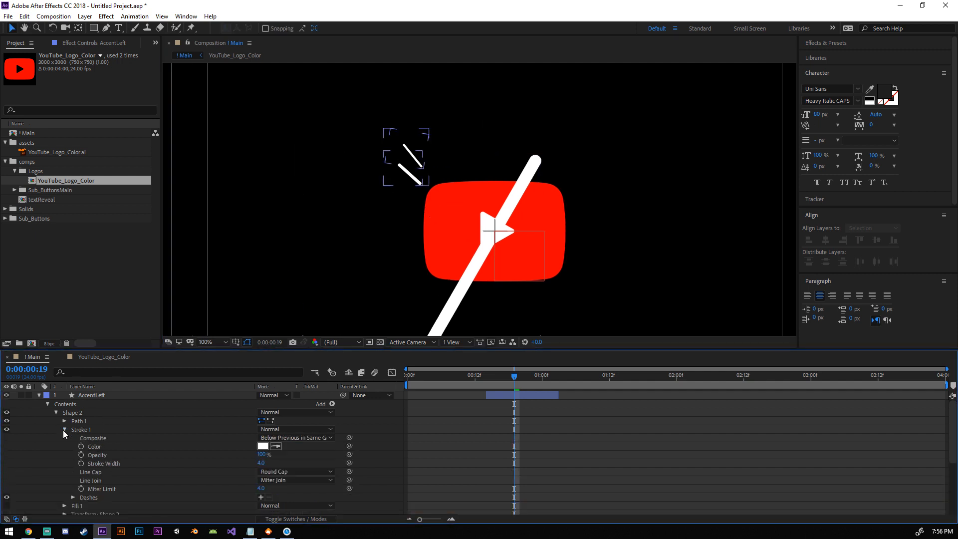
click(64, 429)
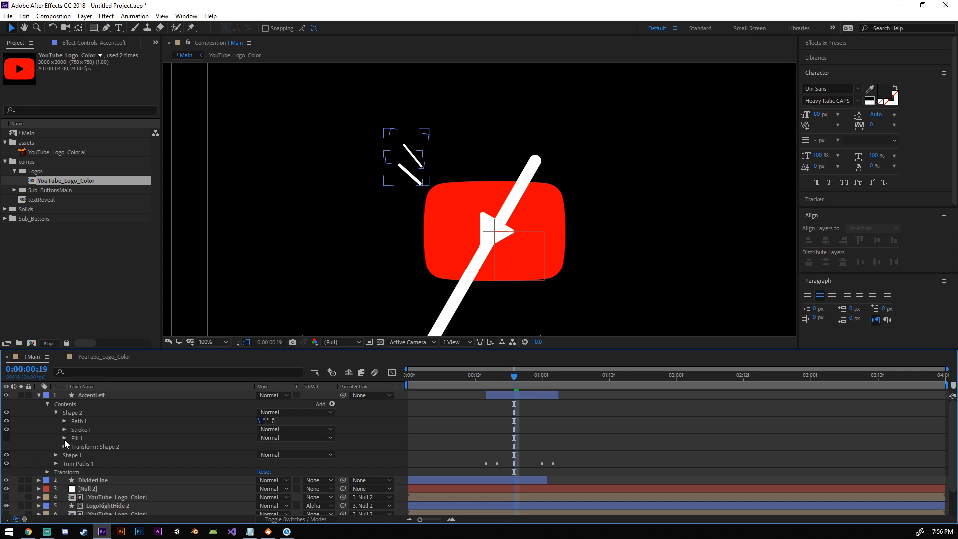
click(65, 445)
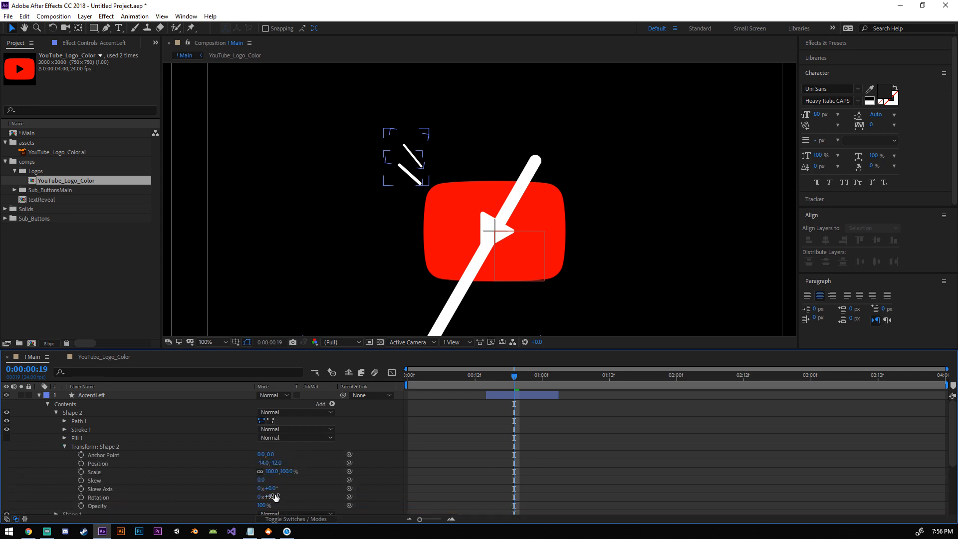
drag(275, 496, 286, 494)
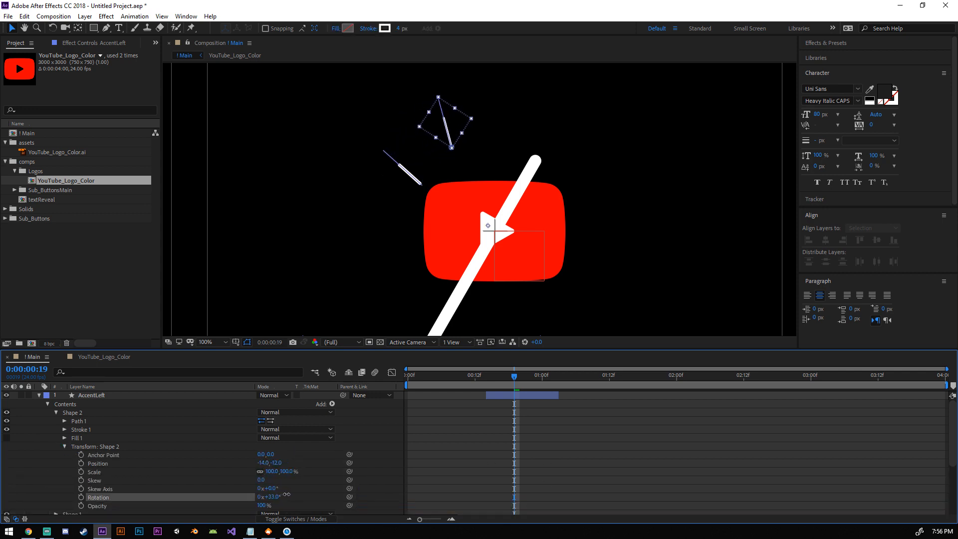
click(273, 496)
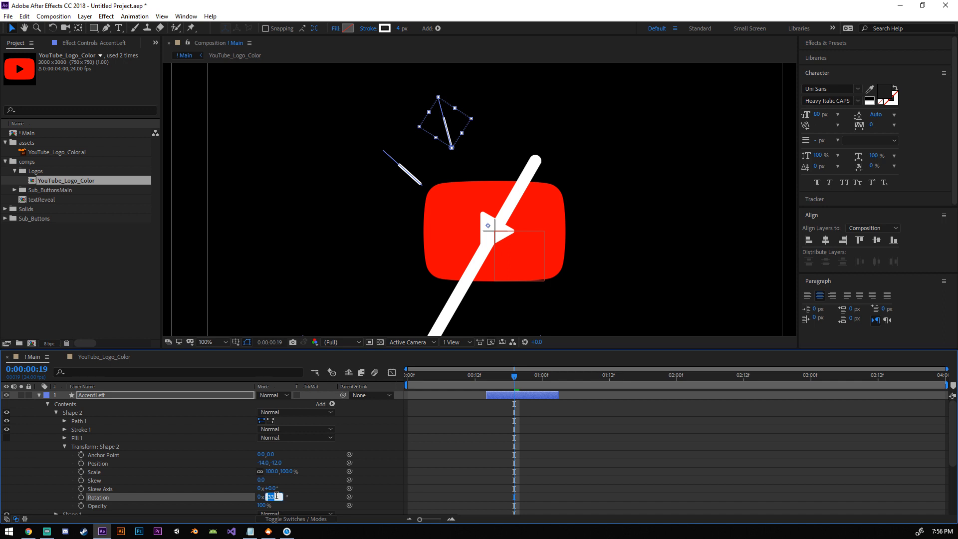
text(35)
key(Return)
drag(262, 463, 327, 454)
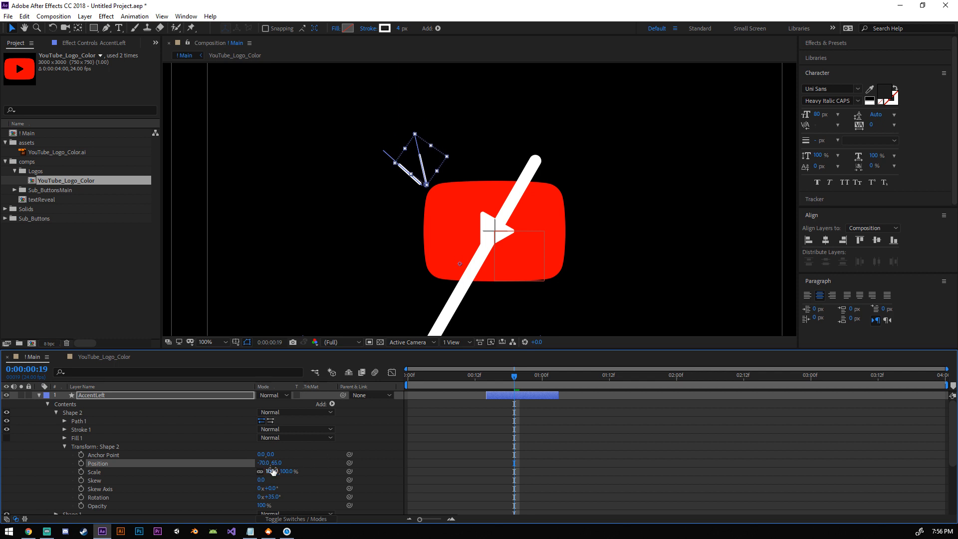
drag(260, 463, 267, 464)
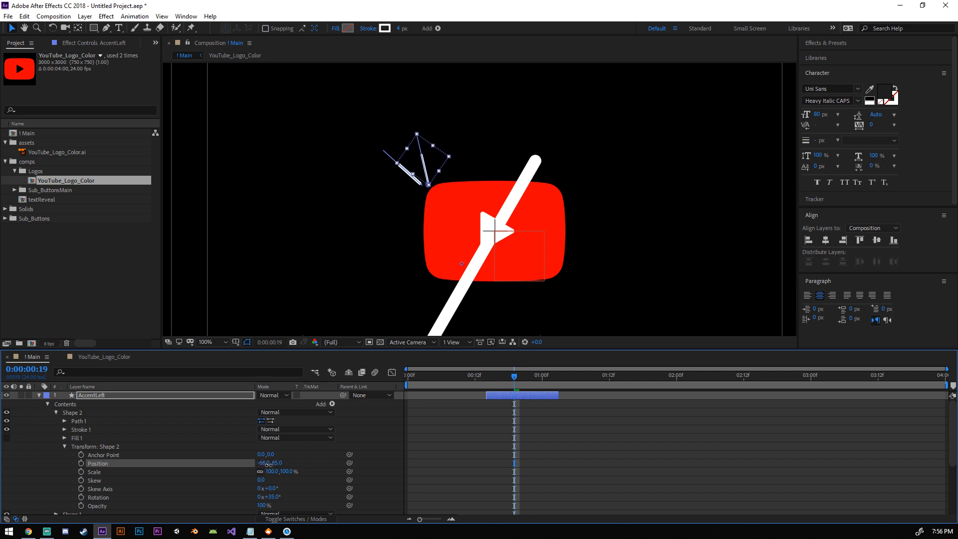
Step: Set Shape 2's rotation to 25° and shift its position to about -36, 52
click(272, 496)
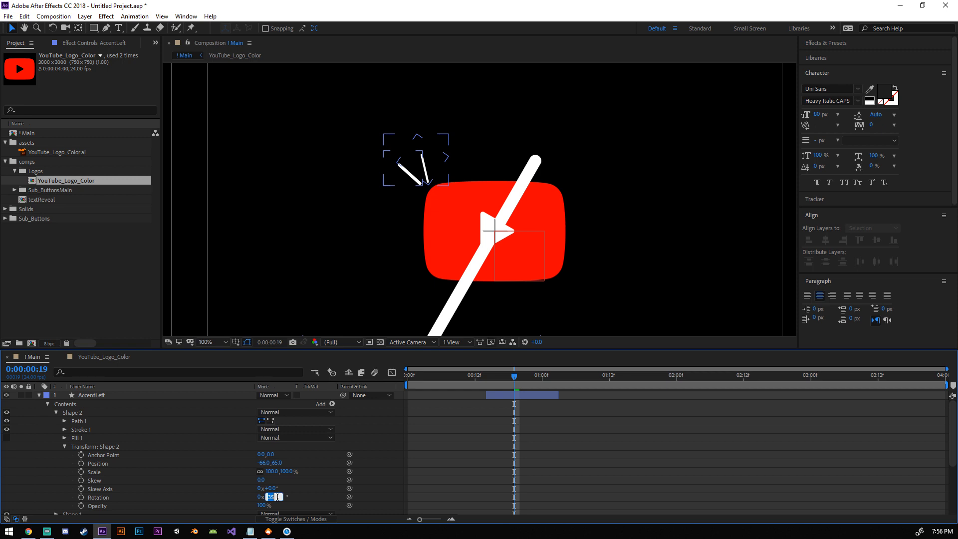
text(25)
key(Return)
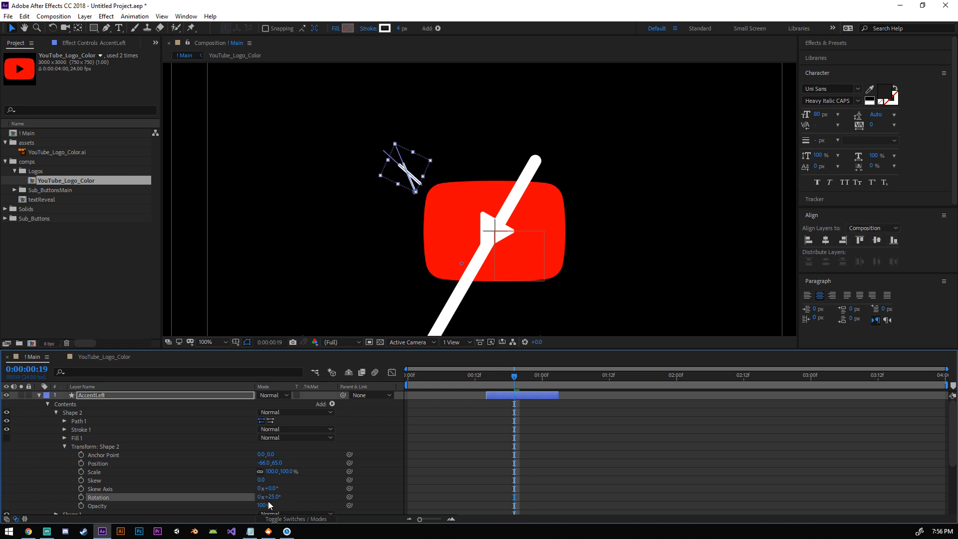
mouse_move(263, 463)
mouse_down()
mouse_move(248, 468)
mouse_move(287, 469)
mouse_move(268, 468)
mouse_up()
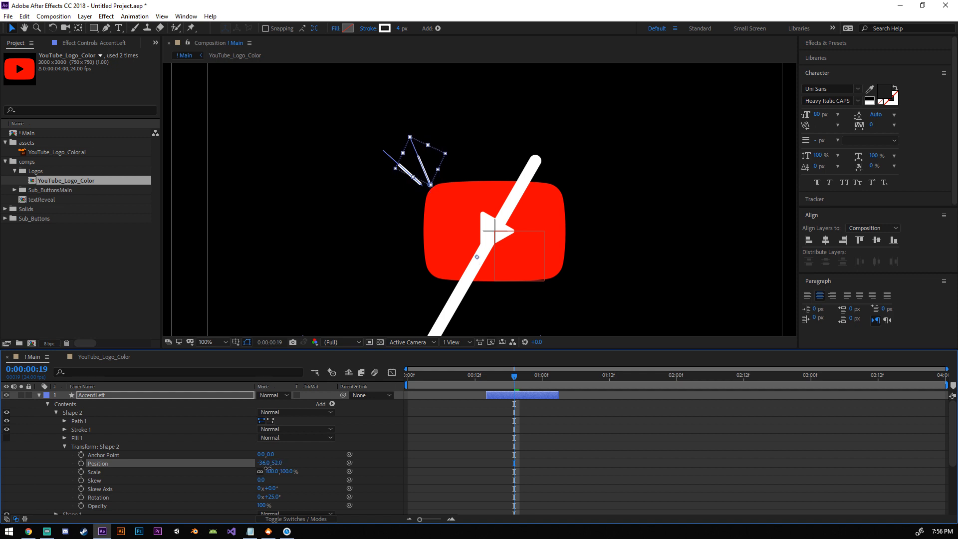
Step: Collapse AccentLeft's Shape 2 and move the layer's first trim Start keyframe one frame earlier
click(396, 463)
click(64, 446)
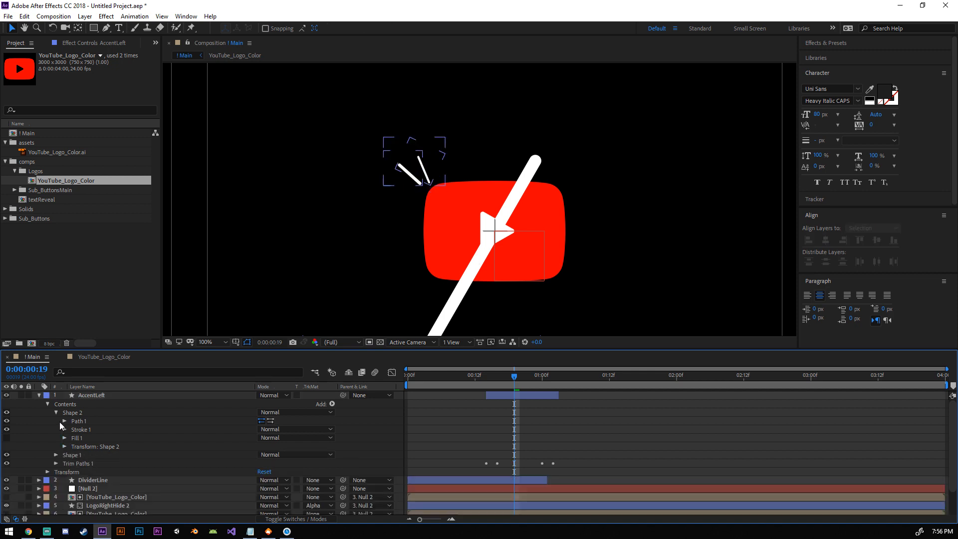
click(56, 412)
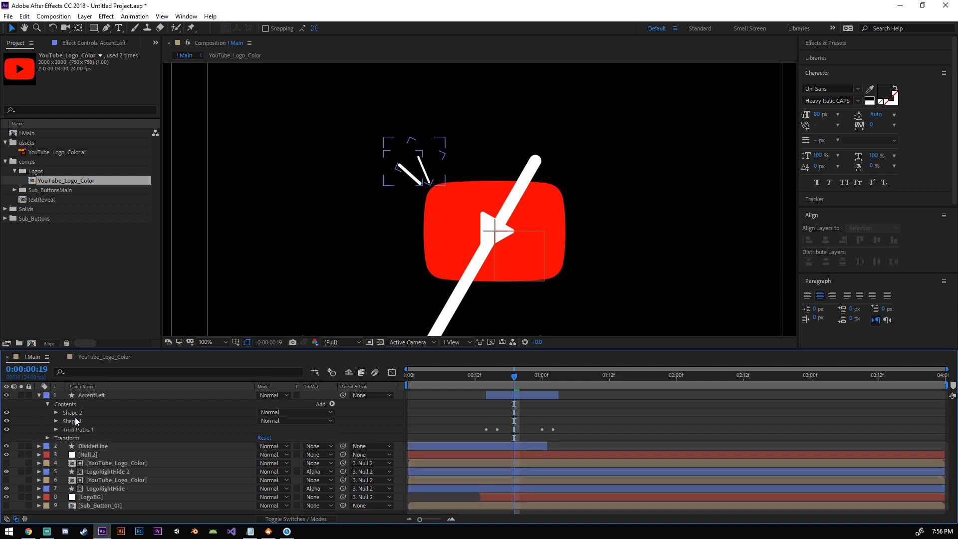
click(76, 414)
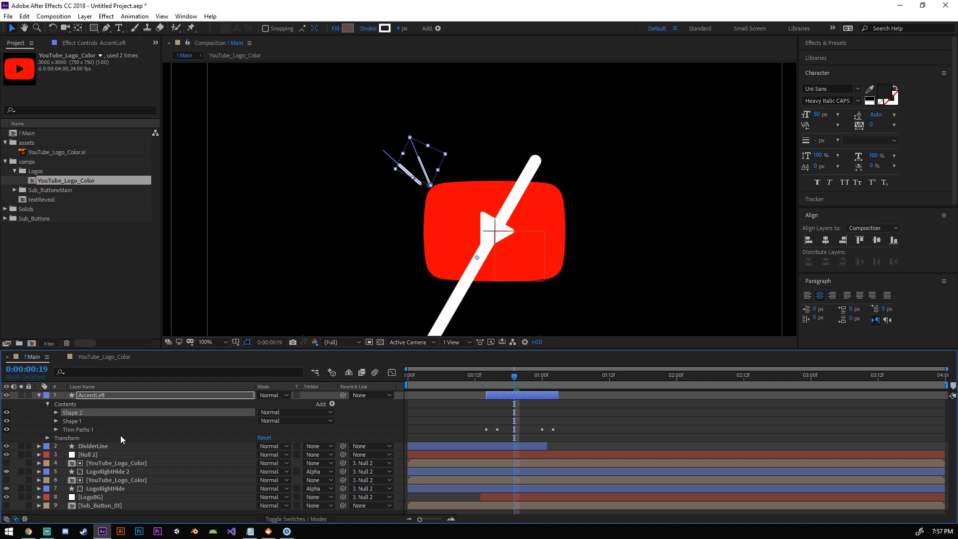
click(101, 394)
key(u)
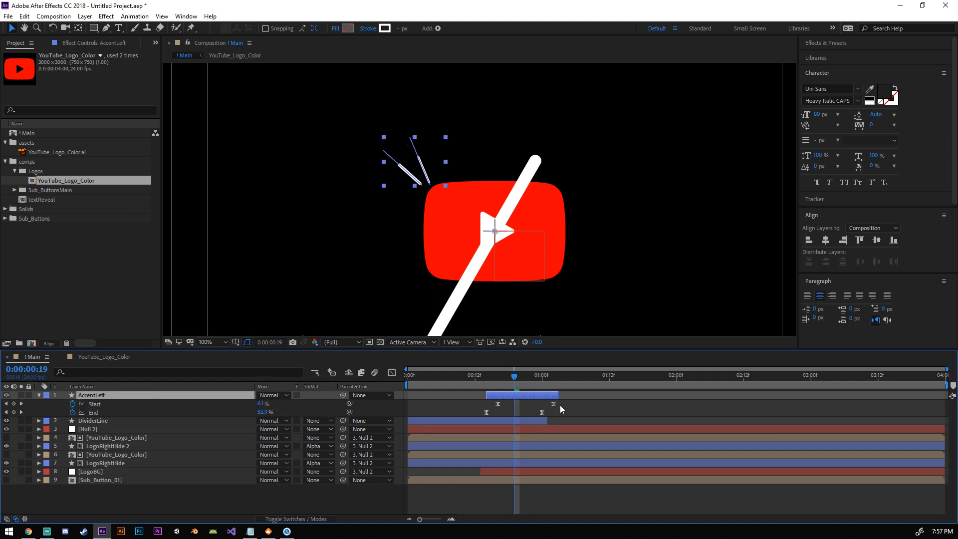
drag(497, 404, 490, 409)
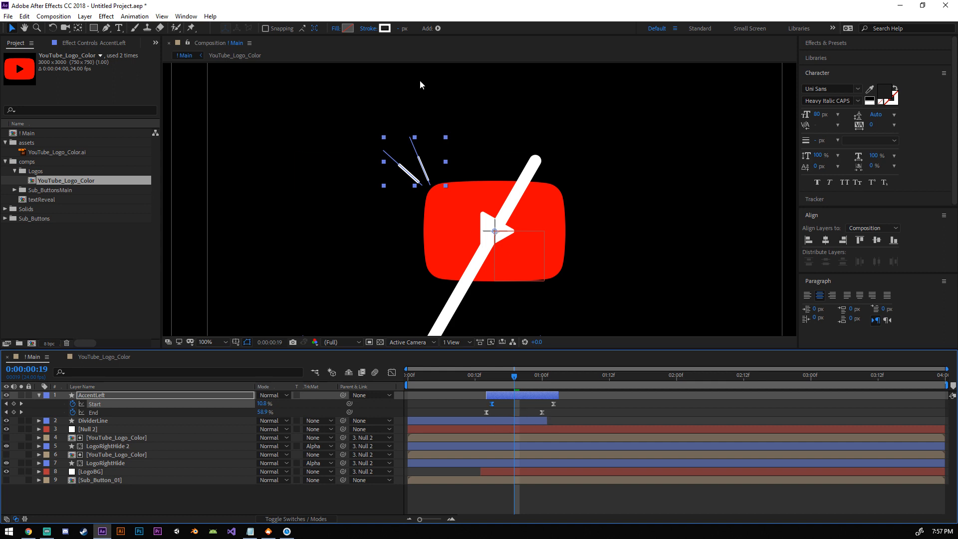
Step: Lengthen Shape 2's line with the Pen tool by moving its outer path point farther up and away from the logo
click(40, 395)
click(39, 394)
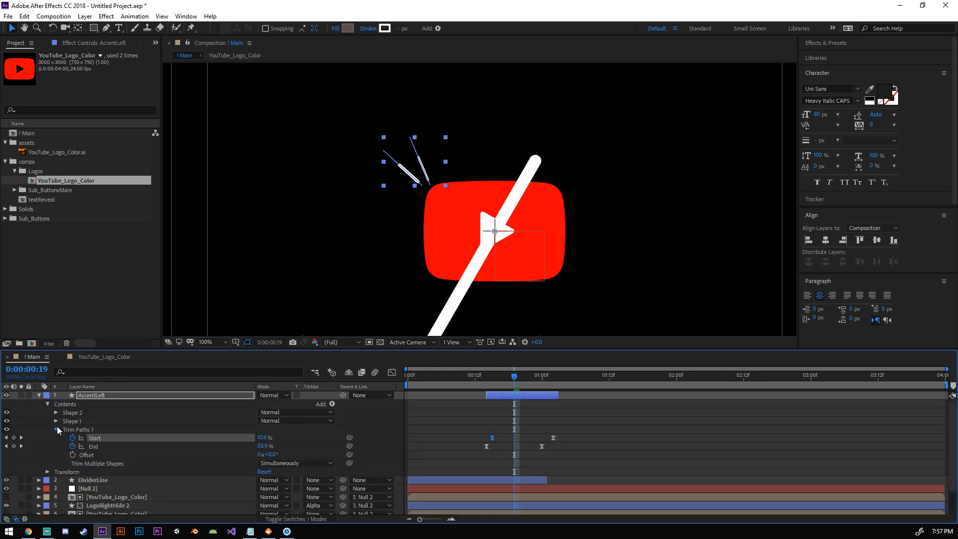
click(57, 428)
click(56, 412)
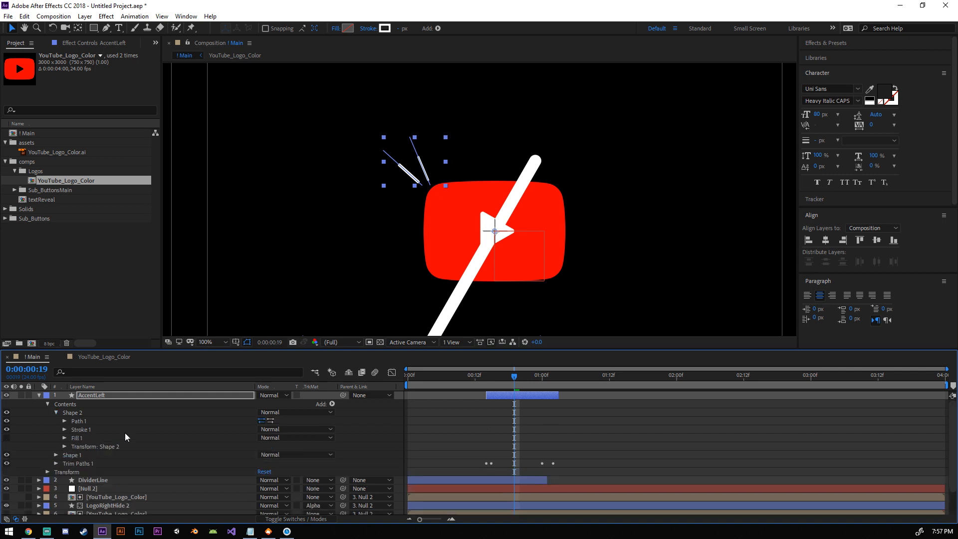
click(64, 420)
click(106, 27)
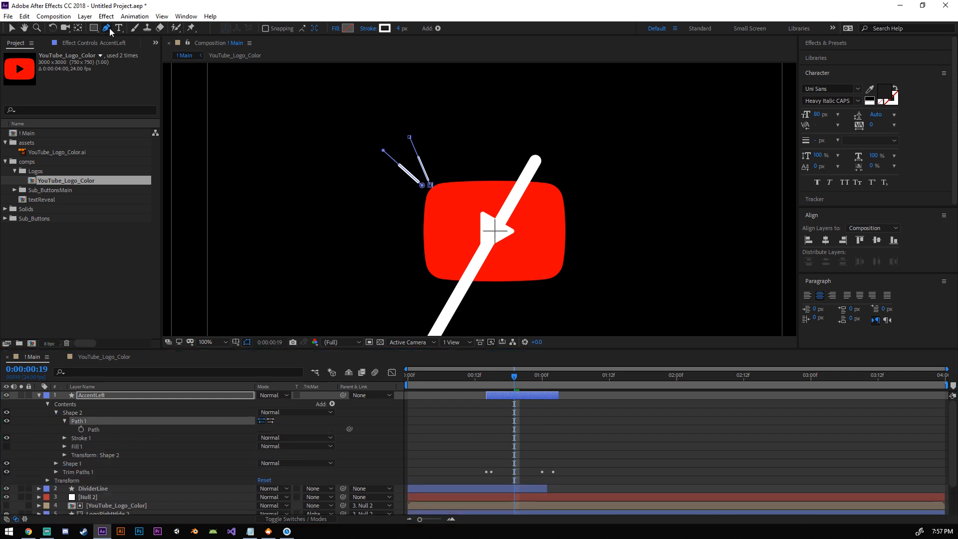
click(408, 137)
drag(407, 136, 394, 106)
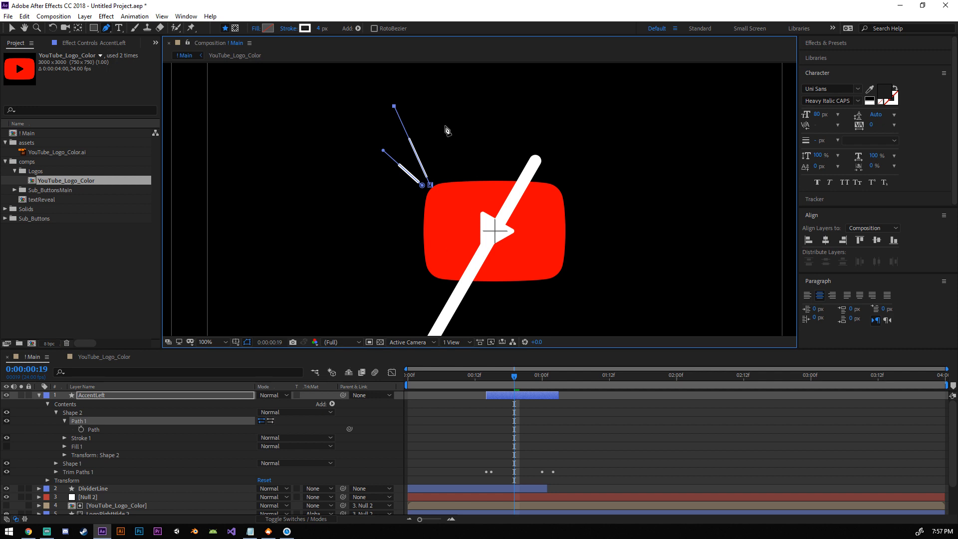
drag(394, 106, 388, 108)
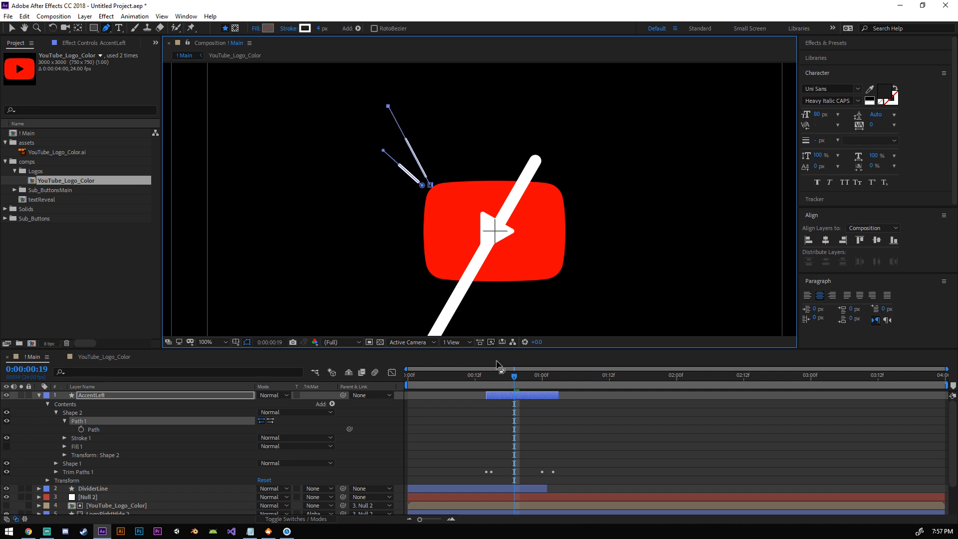
click(64, 421)
click(56, 411)
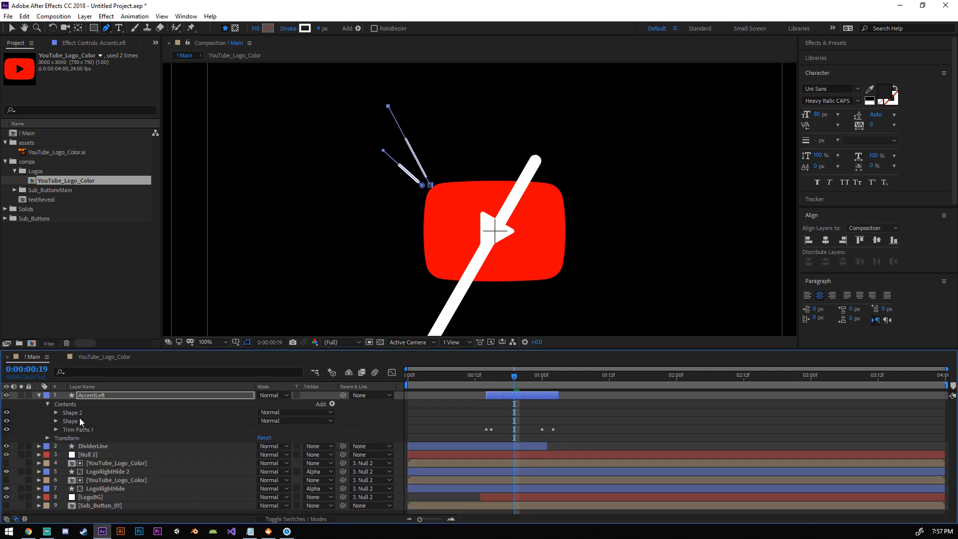
Step: Duplicate AccentLeft's Shape 2 and set the copy's rotation to -25°
click(79, 414)
key(ctrl+d)
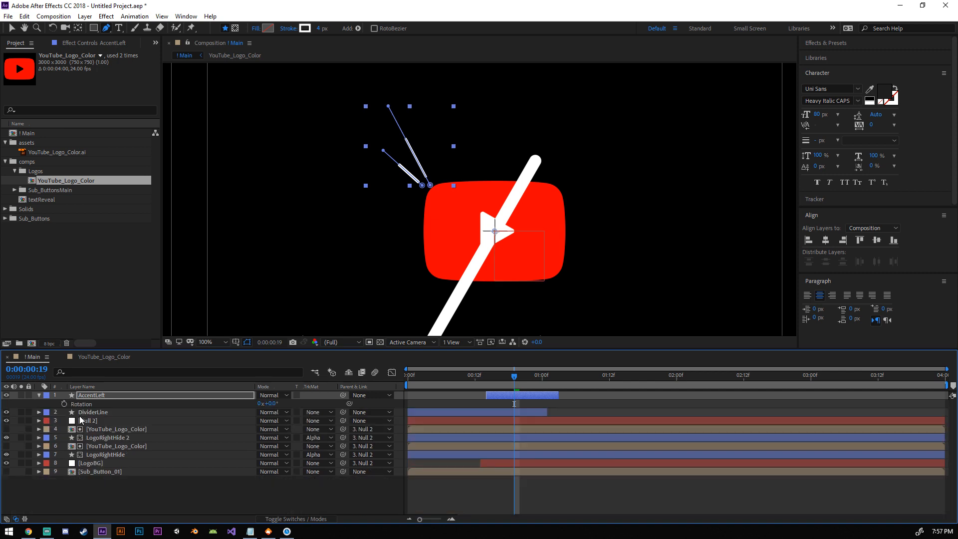
click(39, 395)
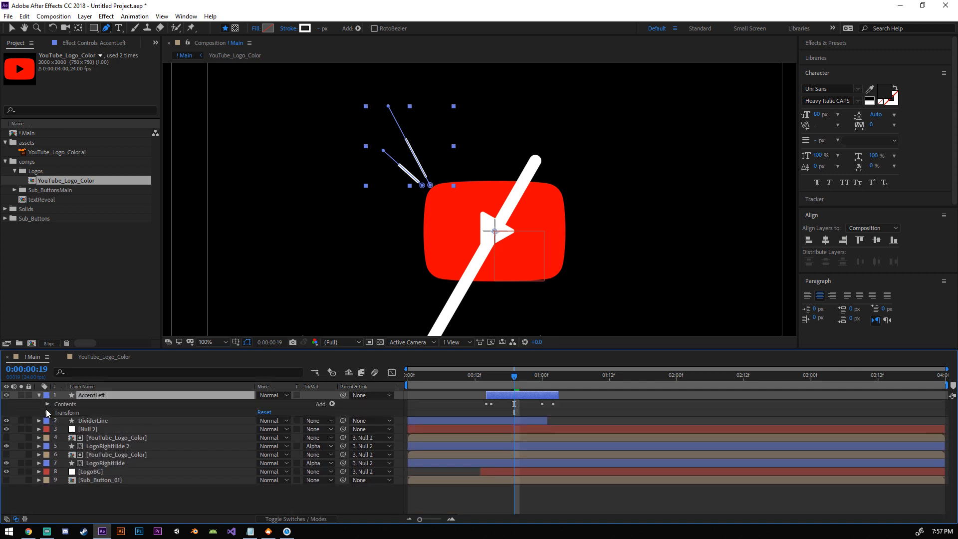
click(39, 395)
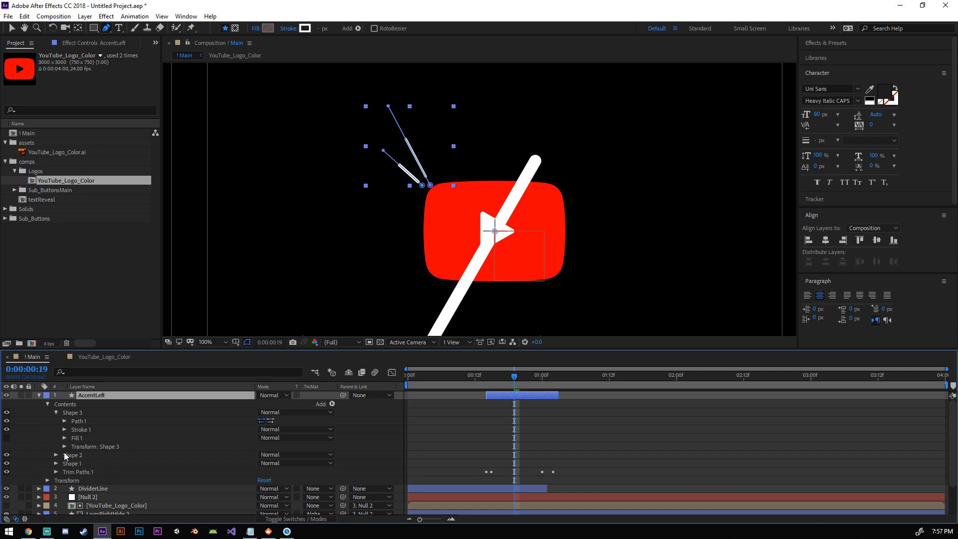
click(64, 446)
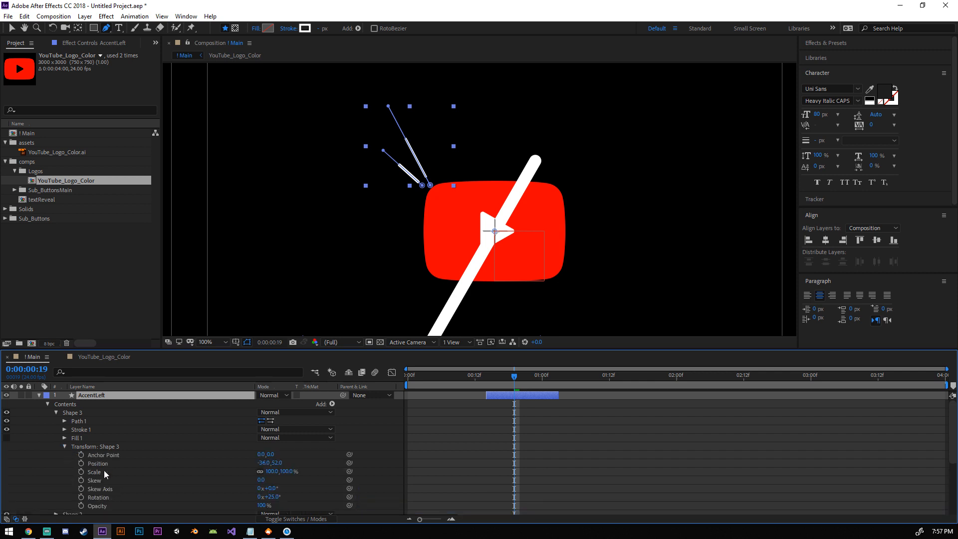
click(274, 496)
text(-25)
key(Return)
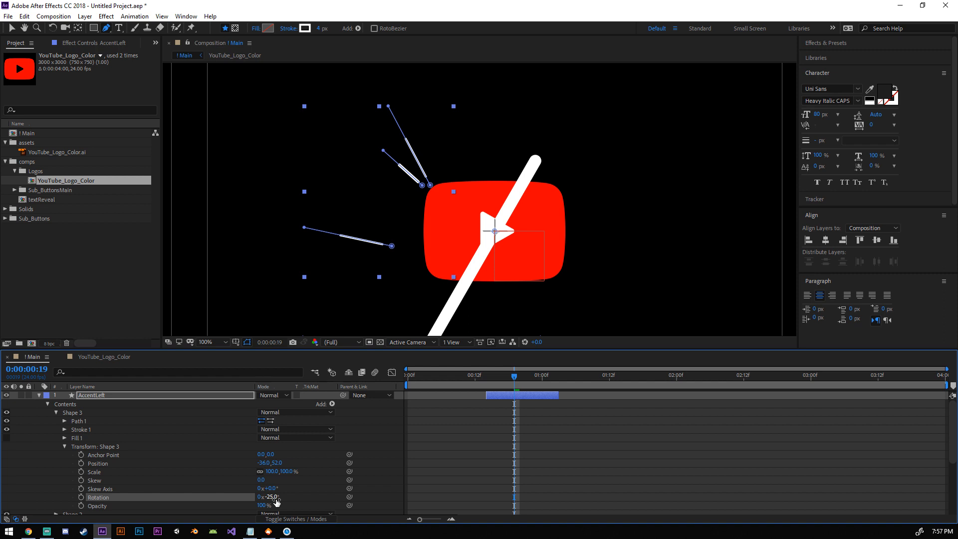
Step: Set Shape 3's position to 32, -59 so its line sits by the logo's upper-left corner
click(267, 463)
text(0)
key(Return)
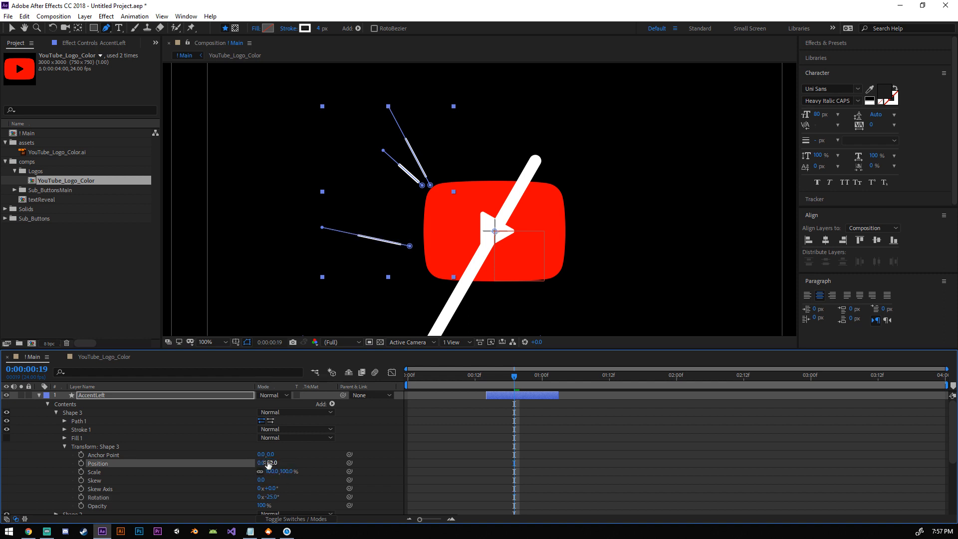
click(272, 463)
text(0)
key(Return)
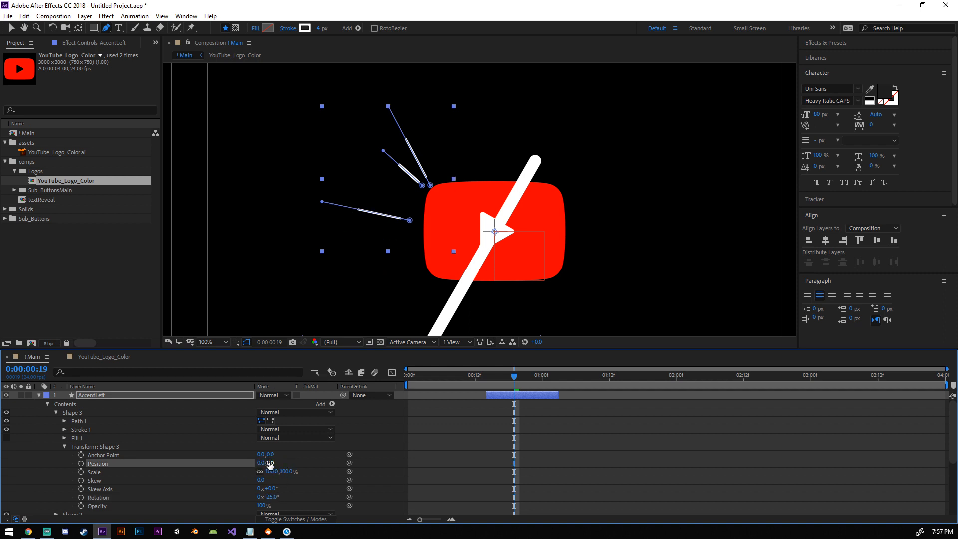
mouse_move(269, 464)
mouse_down()
mouse_move(237, 469)
mouse_move(276, 463)
mouse_up()
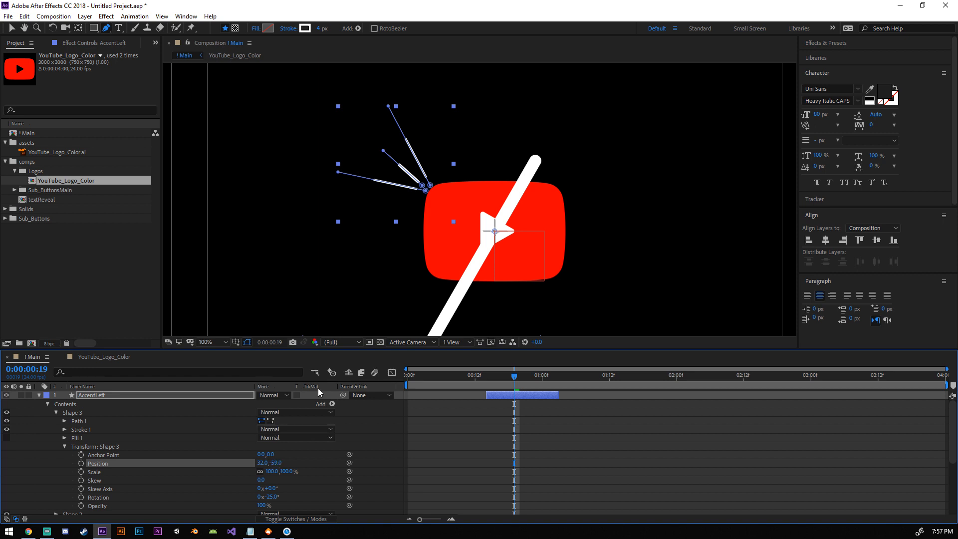
Step: Shorten Shape 3's line by moving its outer path point in toward the logo, and collapse and deselect AccentLeft
click(65, 446)
click(81, 422)
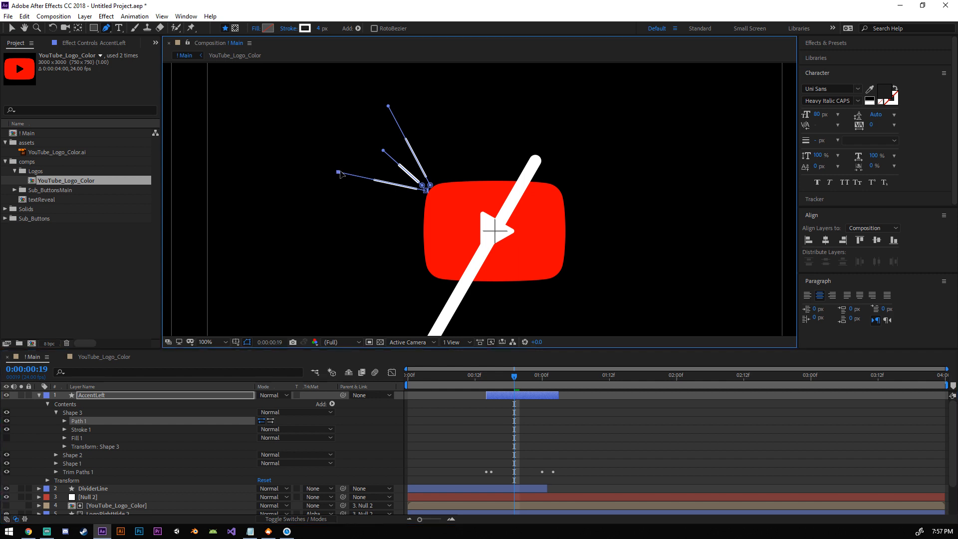
drag(337, 172, 389, 183)
click(56, 412)
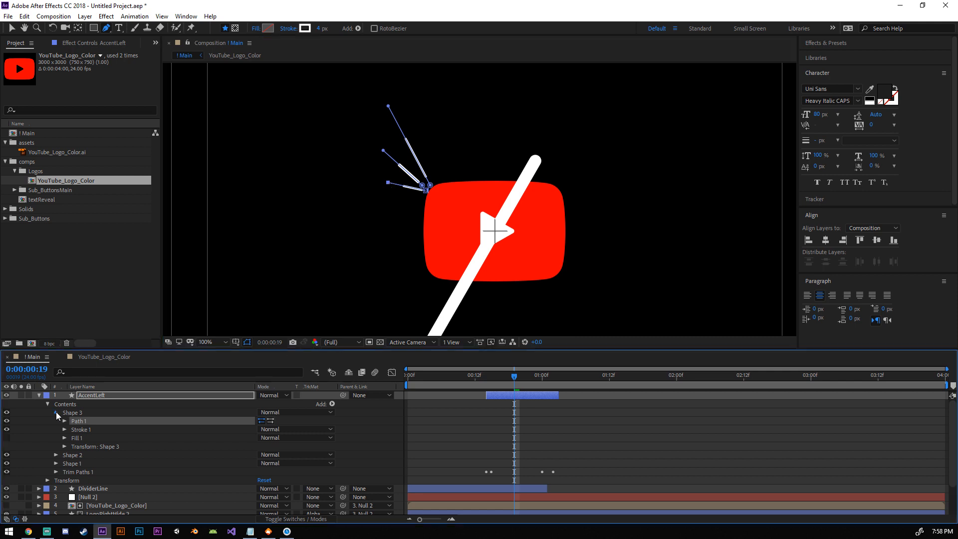
click(47, 404)
click(38, 394)
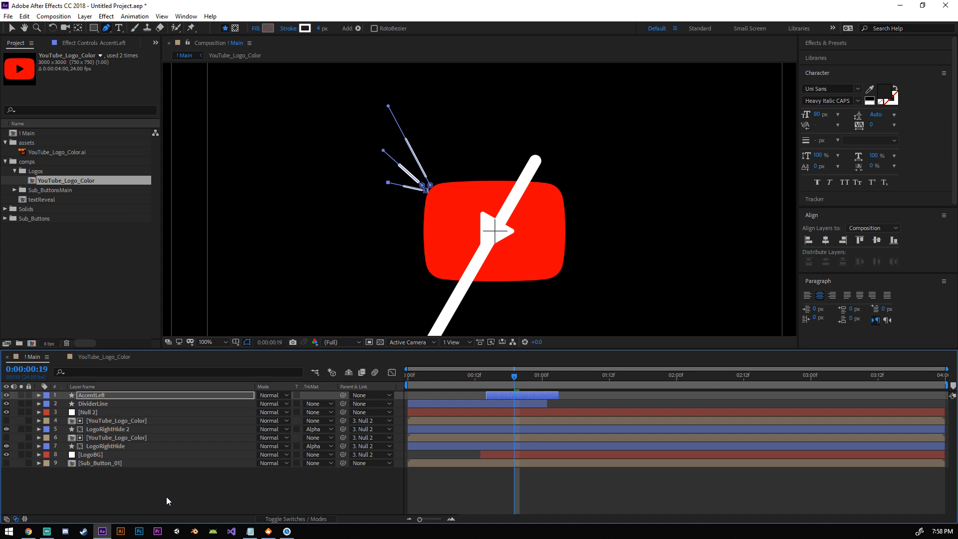
click(166, 496)
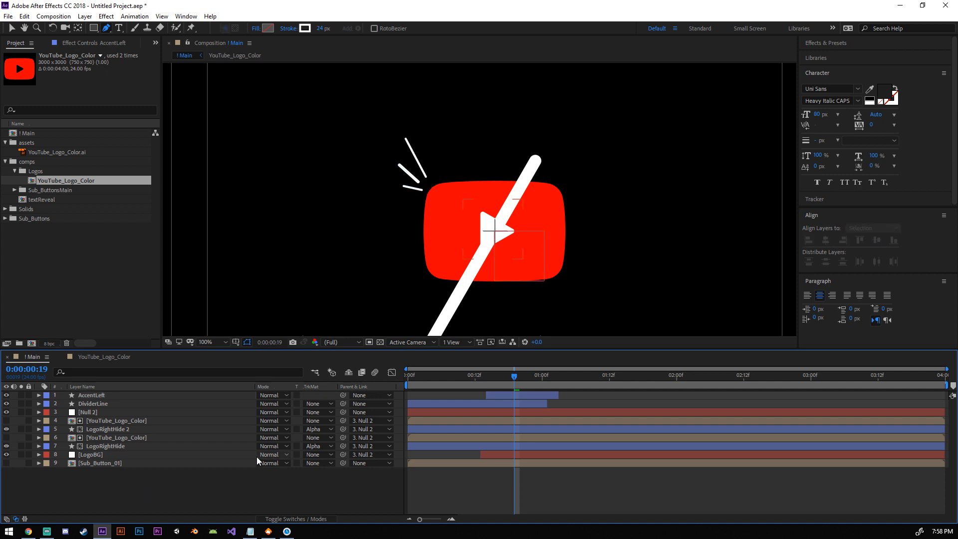
Step: Shift Shape 3's position to 17, -59, slightly farther from the logo
click(228, 395)
click(38, 395)
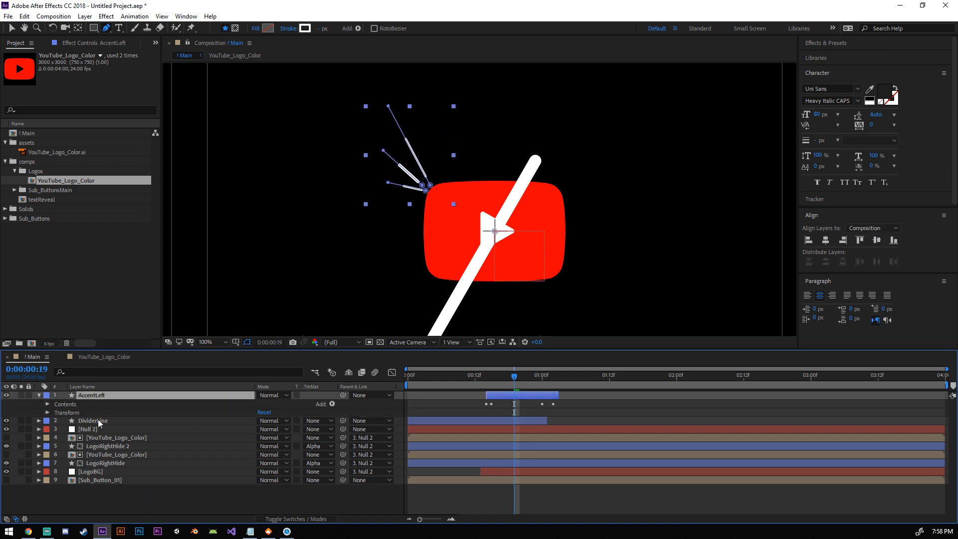
click(47, 404)
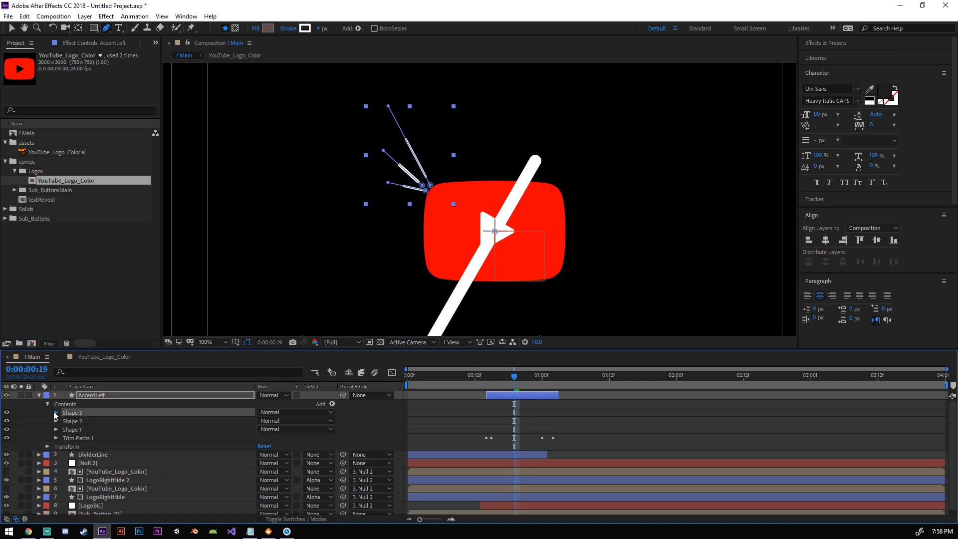
click(56, 412)
click(65, 421)
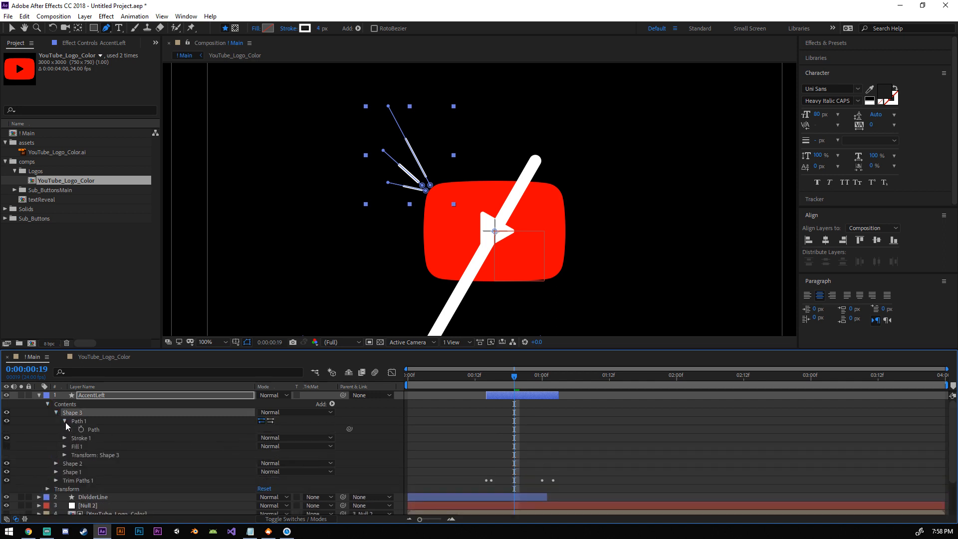
click(65, 421)
click(64, 447)
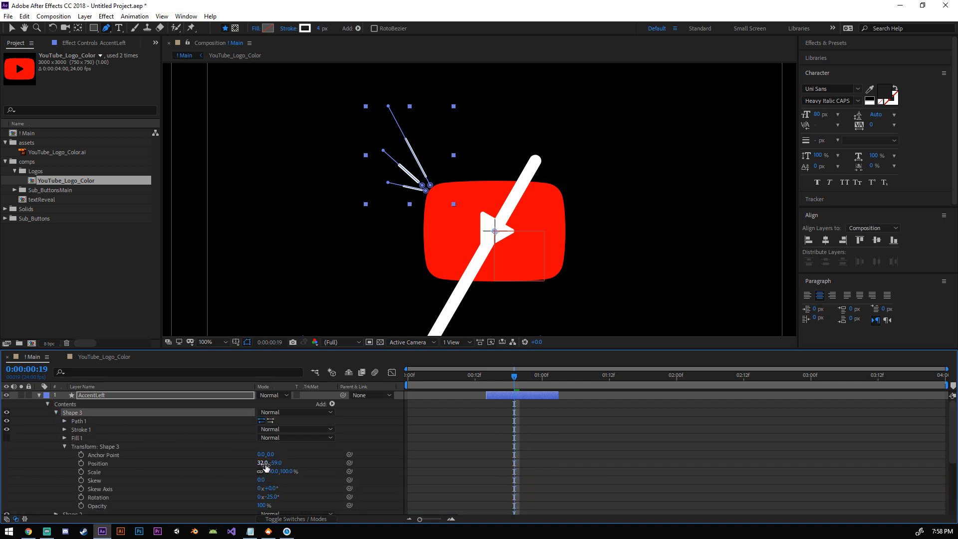
drag(262, 463, 258, 463)
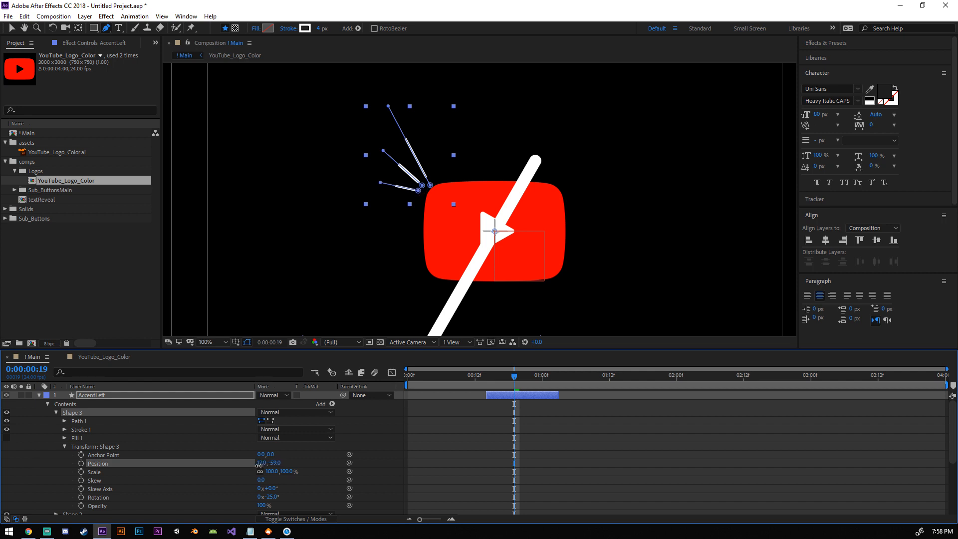
click(373, 474)
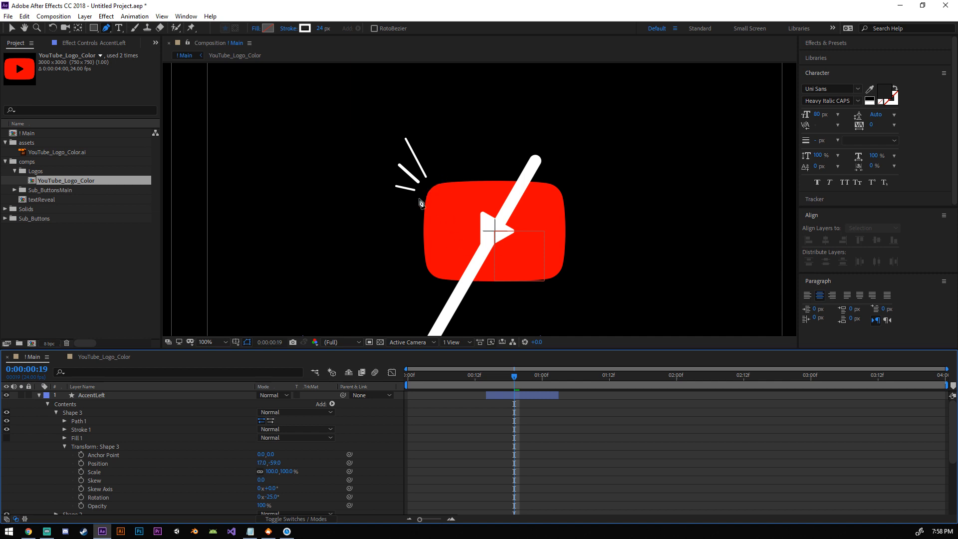
Step: Switch to the Selection tool and collapse the AccentLeft layer's properties
click(12, 28)
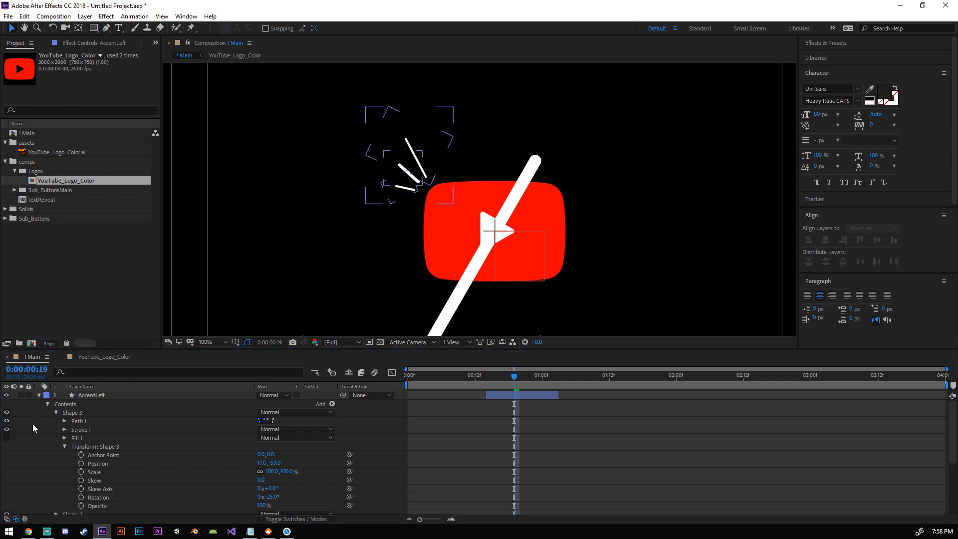
click(64, 447)
click(47, 404)
click(39, 395)
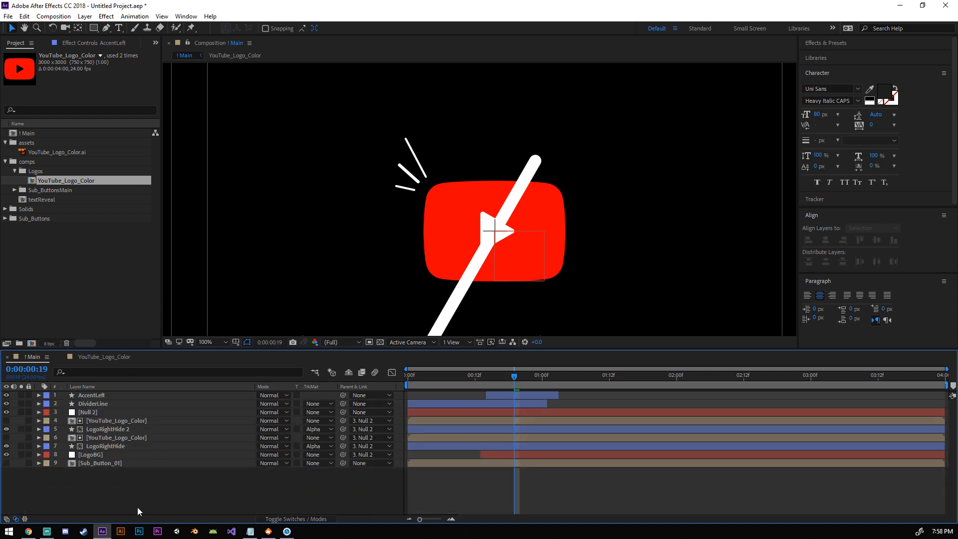
Step: Fit the whole composition in the viewer, preview the logo animation with the accent lines, and select the AccentLeft layer
click(227, 337)
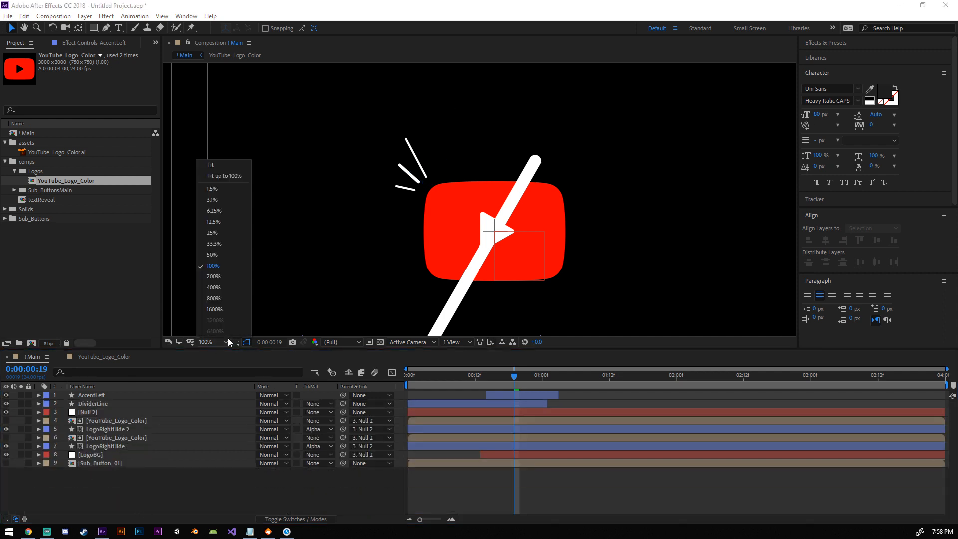
click(219, 169)
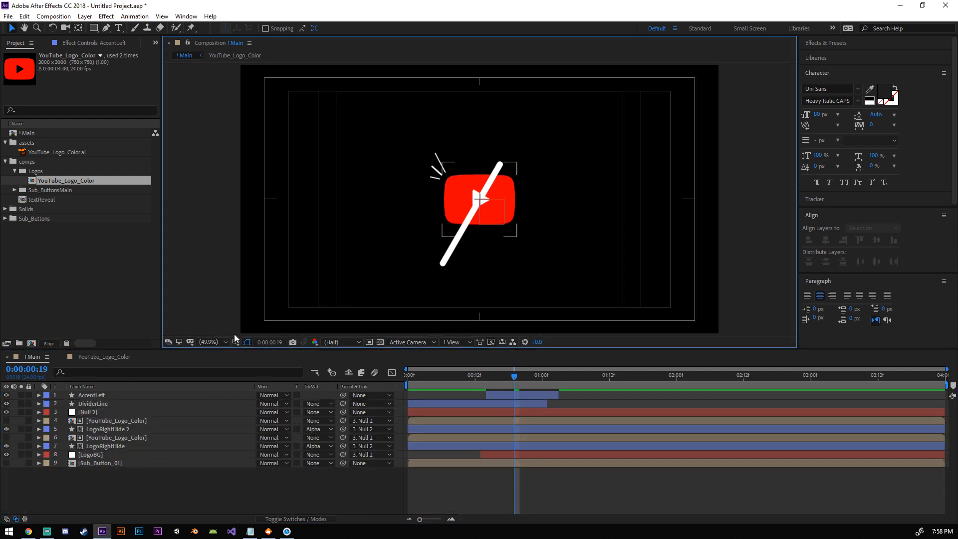
click(268, 493)
key(space)
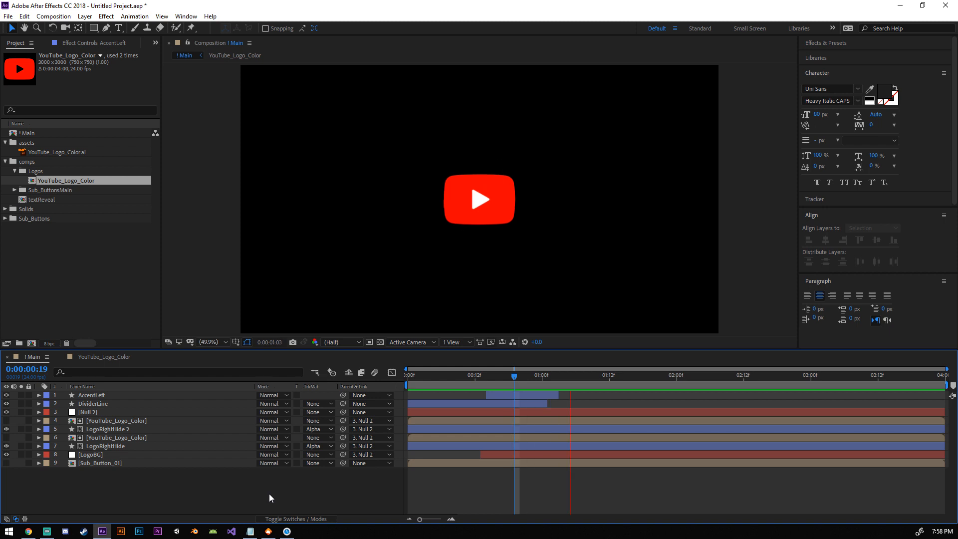
key(space)
click(88, 397)
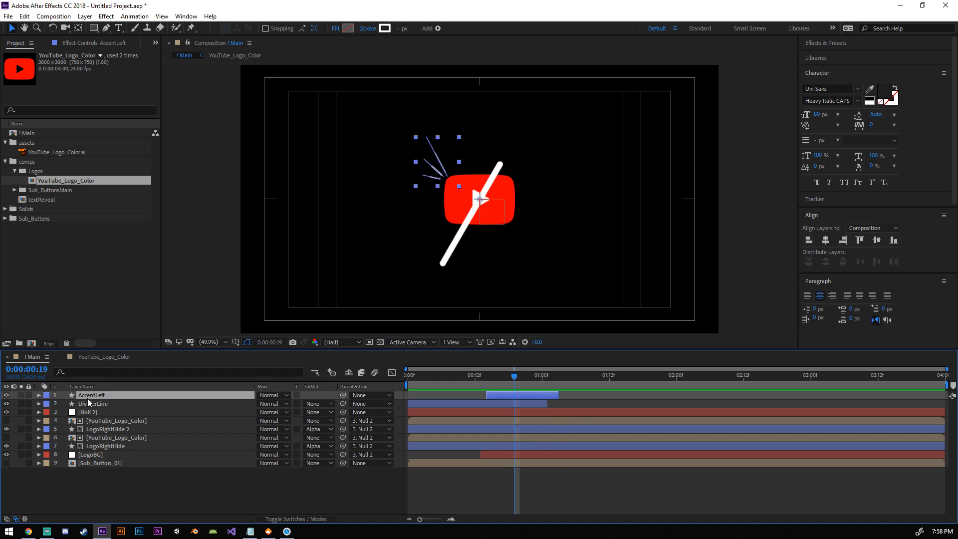
Step: Duplicate the AccentLeft layer and shift the copy about one frame later in the timeline
key(ctrl+d)
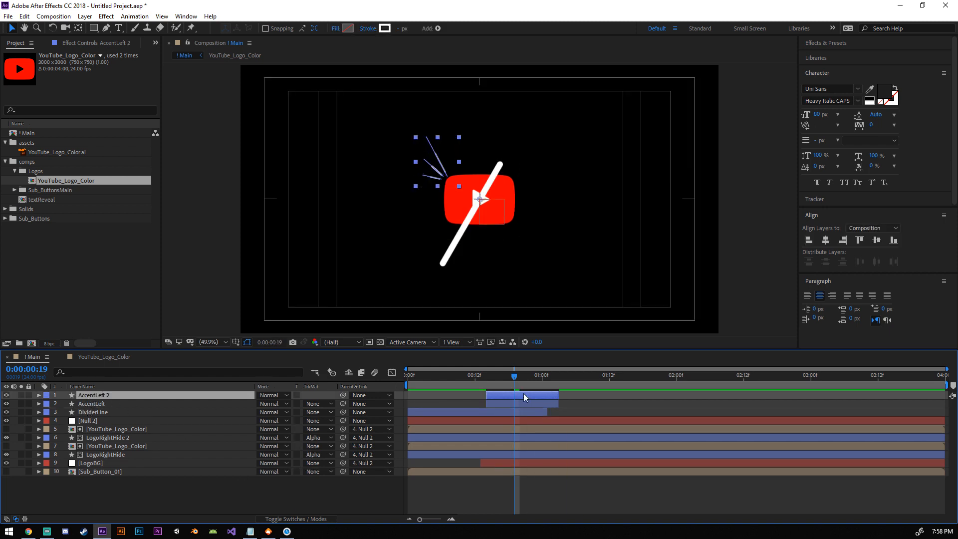
drag(510, 392, 515, 392)
Step: Set the duplicated accent layer's rotation to 180° so its lines sit at the logo's opposite corner, and deselect it
key(r)
click(272, 404)
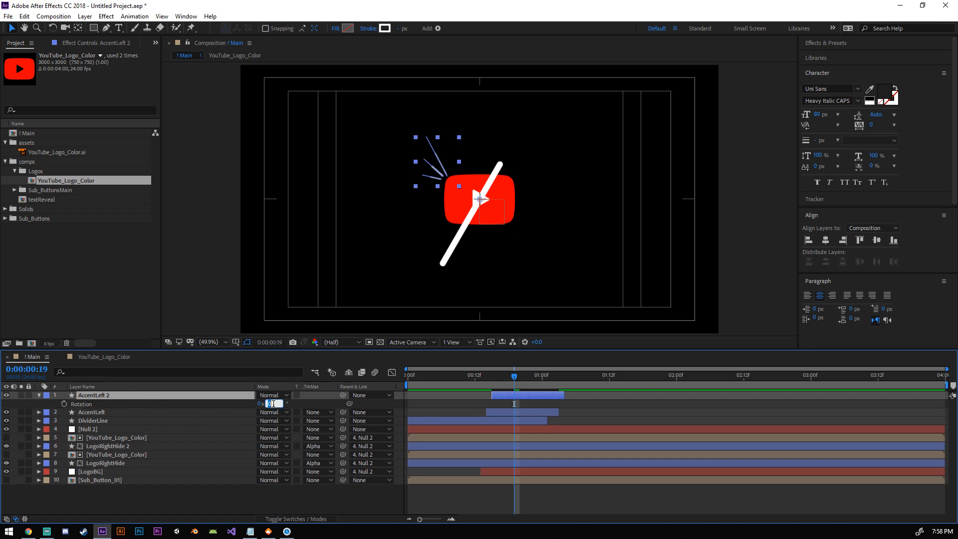
text(180)
key(Return)
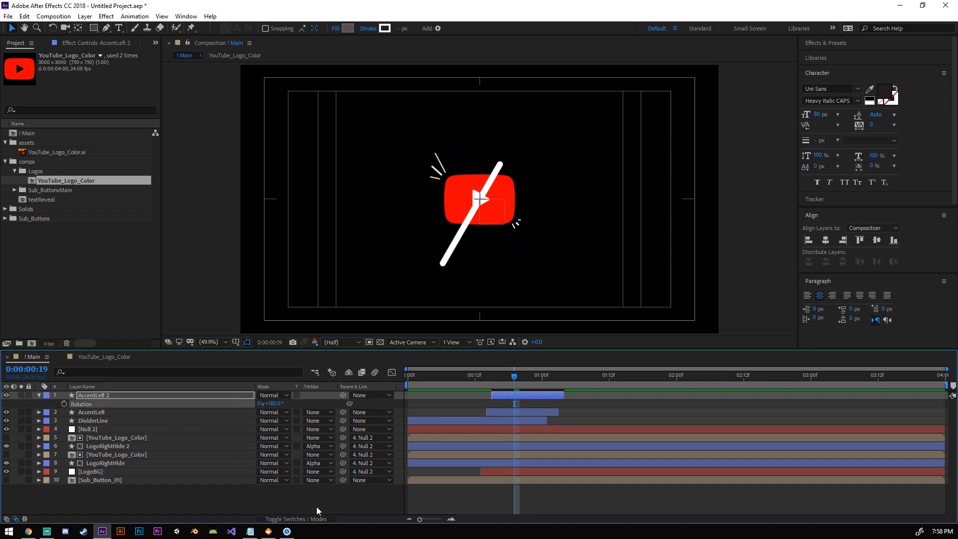
click(316, 507)
Step: Preview the logo animation with accent lines at both corners
key(space)
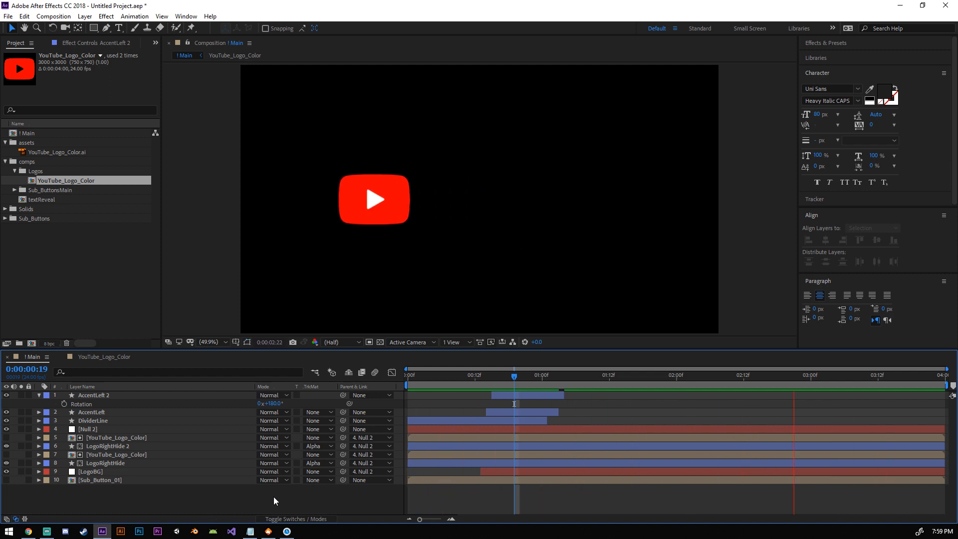
key(space)
key(apostrophe)
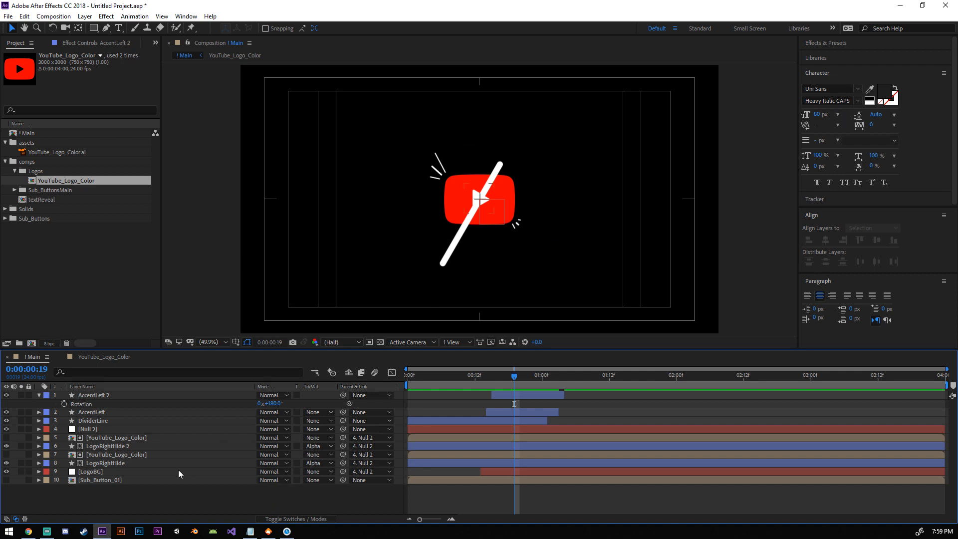
Step: Switch to SoundCloud, play the track Dreaming at low volume, and seek back to about 0:17
click(268, 531)
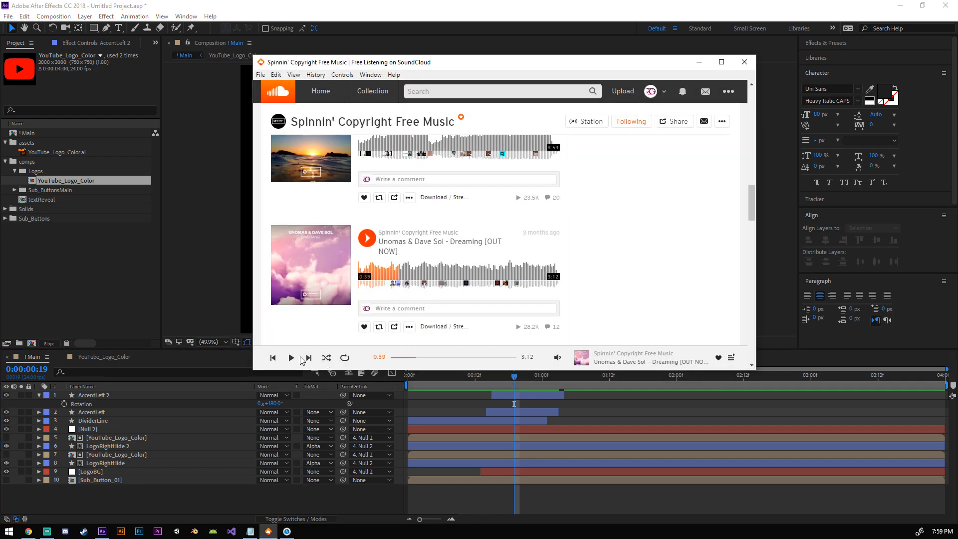
click(291, 357)
click(557, 357)
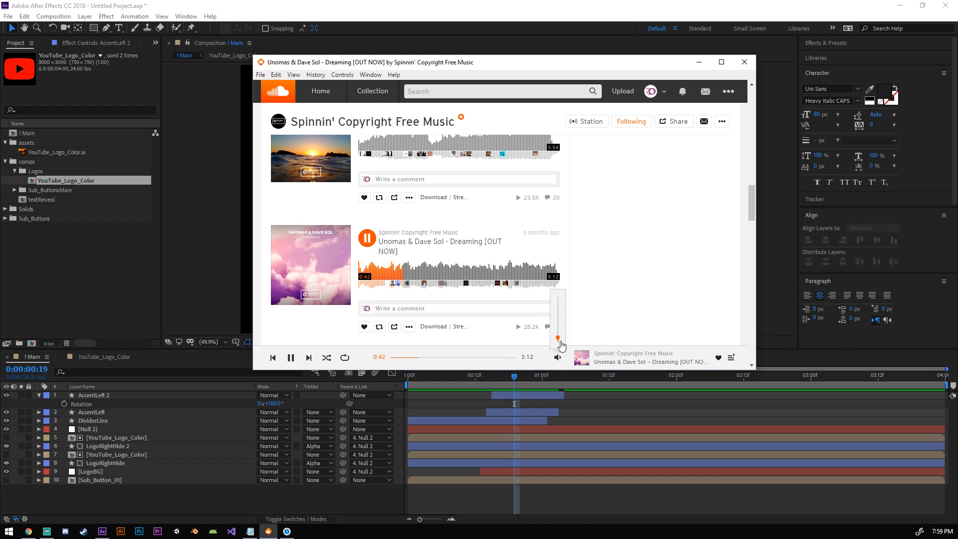
click(408, 357)
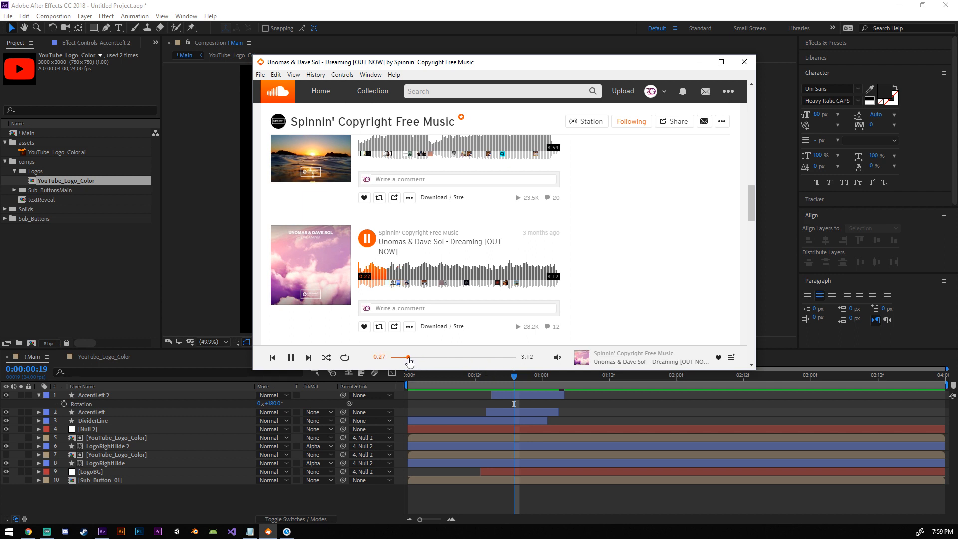
click(401, 357)
mouse_move(557, 358)
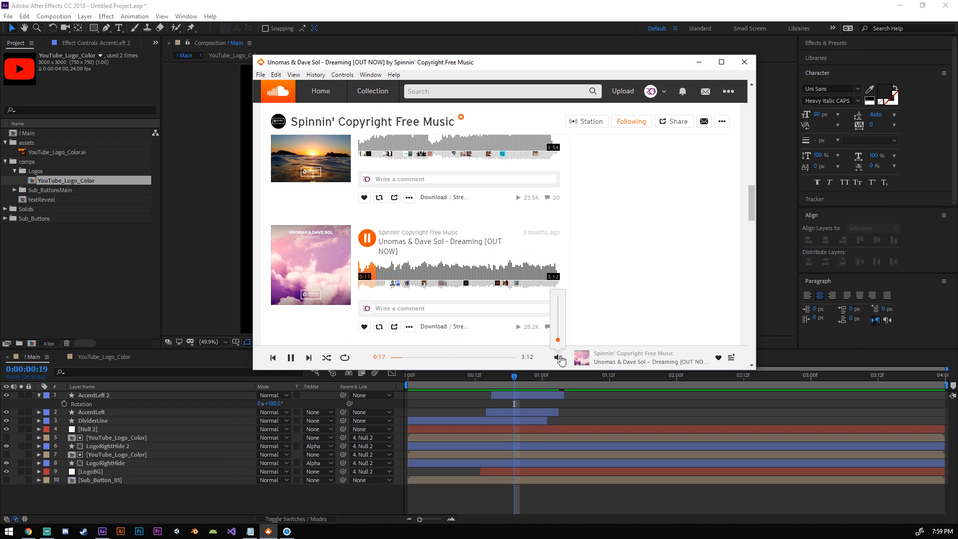
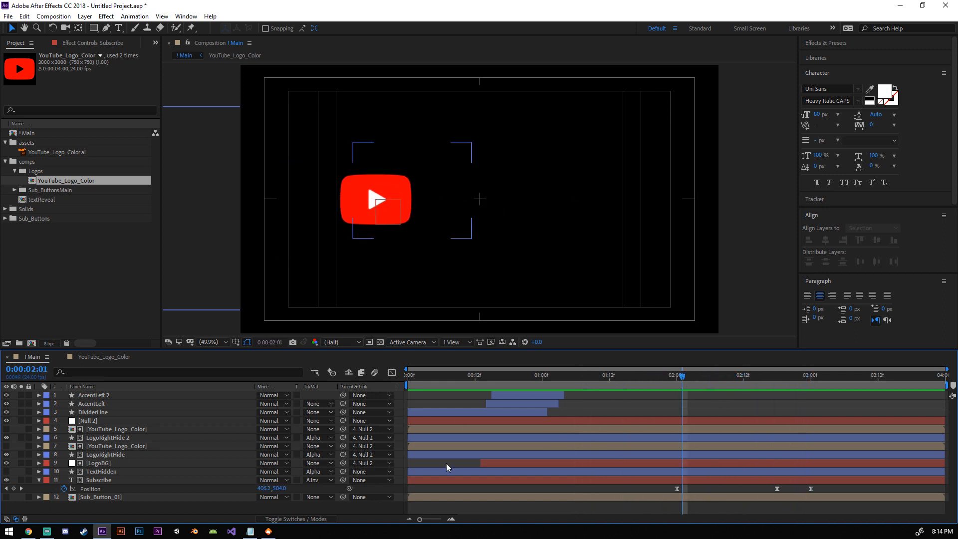
Step: At Null 2's first position keyframe, 0:00:01:04, keyframe TextHidden's position at 558, 540 to align its curved edge with the logo
click(92, 422)
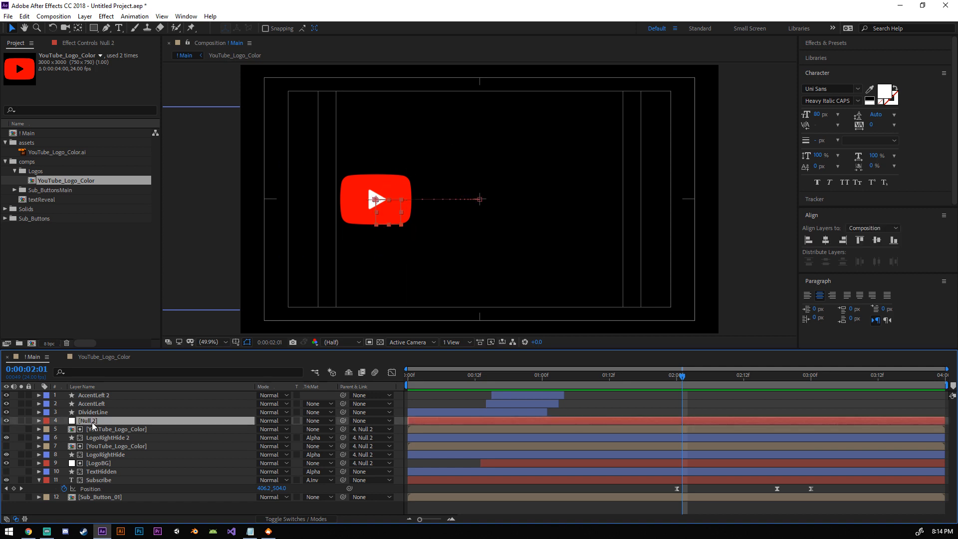
key(p)
drag(668, 382, 563, 386)
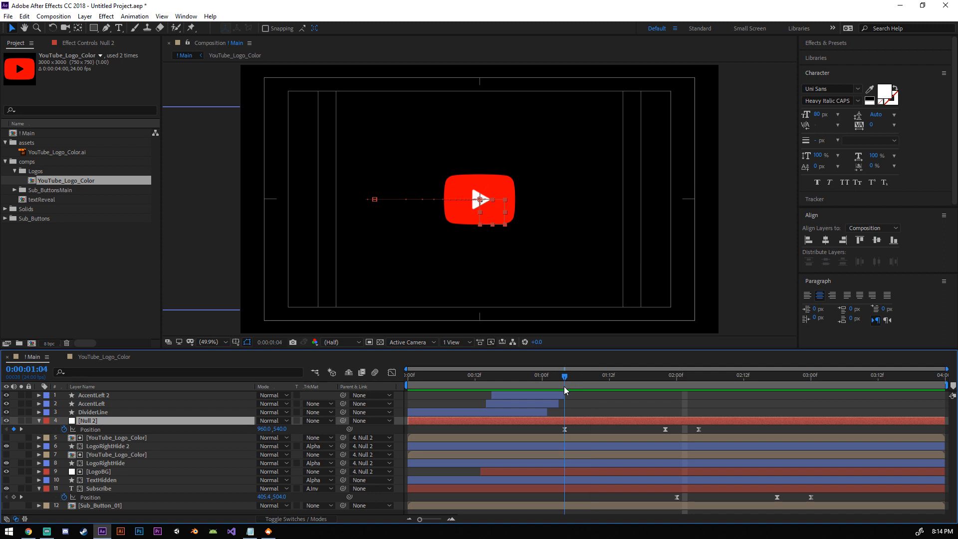
click(113, 480)
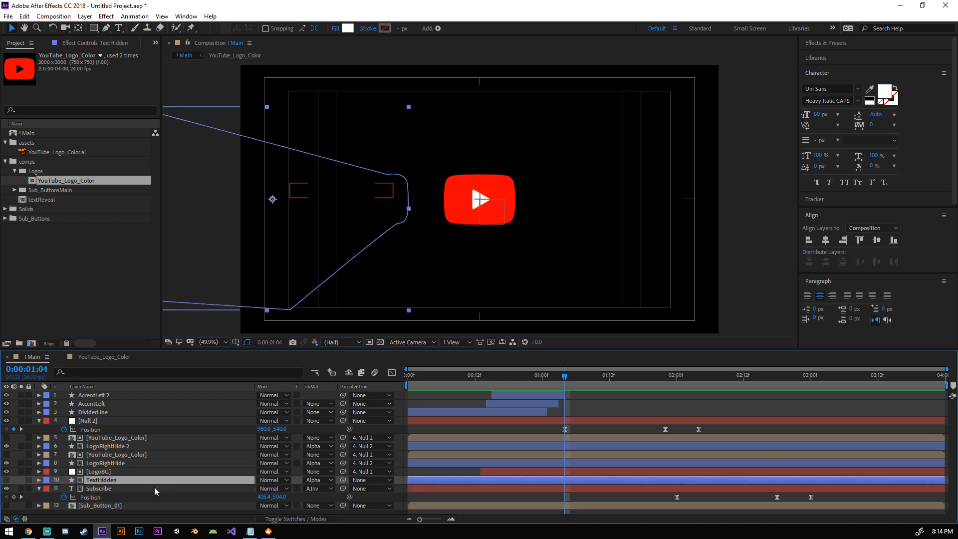
key(p)
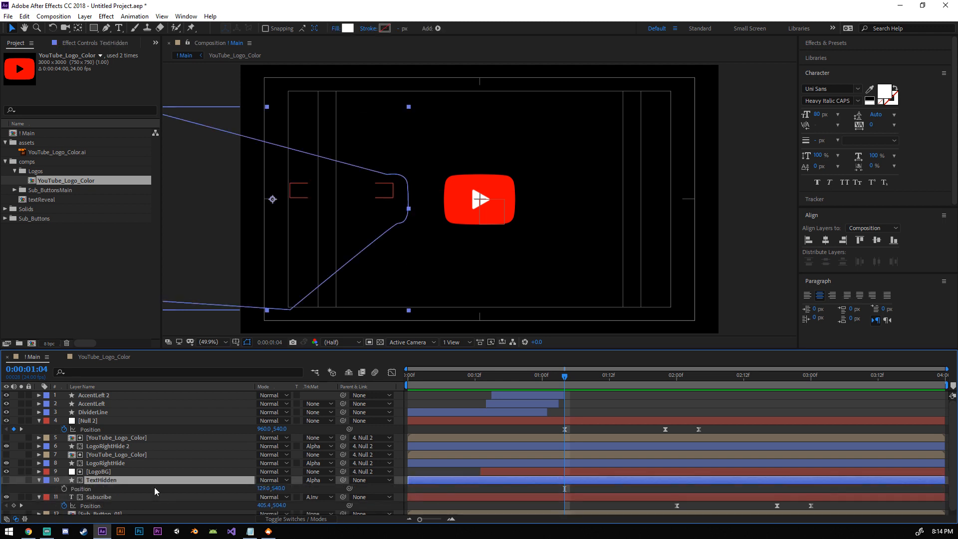
click(64, 488)
drag(263, 490, 473, 484)
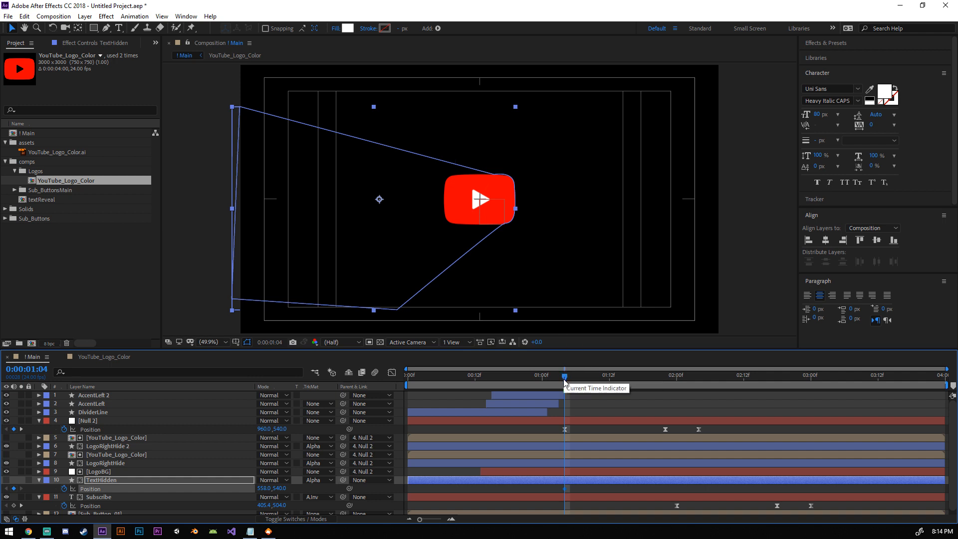
Step: Go to Null 2's second position keyframe at 0:00:01:22 for TextHidden's next position keyframe
drag(564, 382, 665, 386)
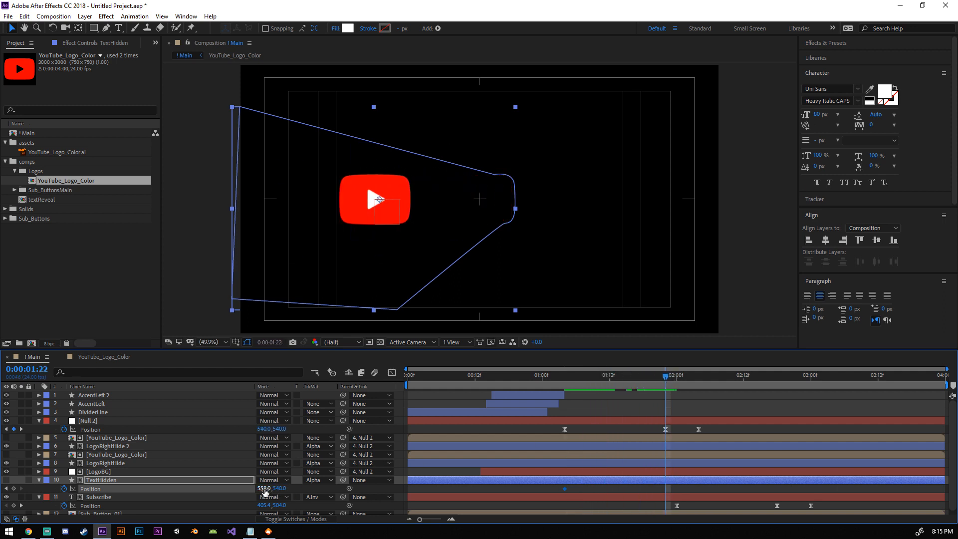
Step: Keyframe the TextHidden layer's Position at 140, 540 and place that keyframe at 0:00:02:04
drag(264, 489, 47, 480)
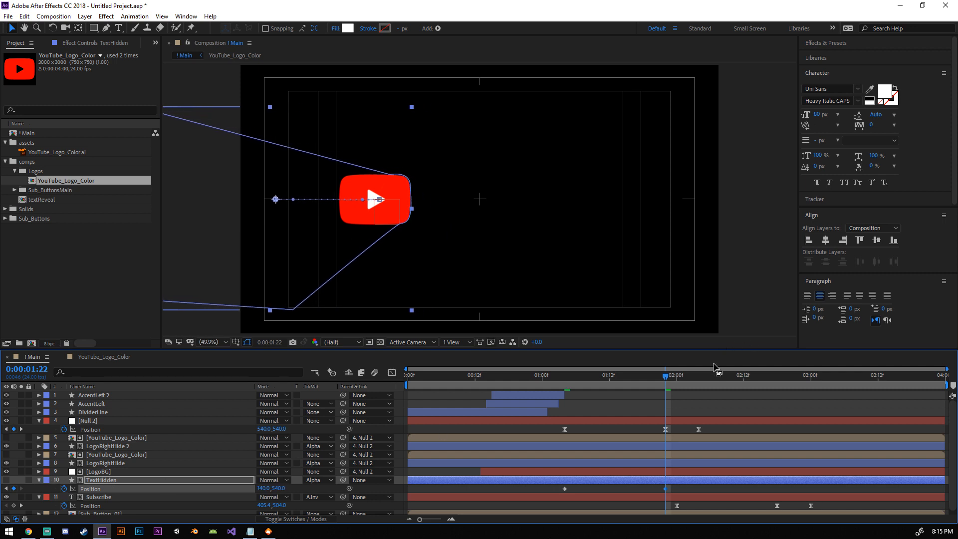
drag(665, 375, 698, 377)
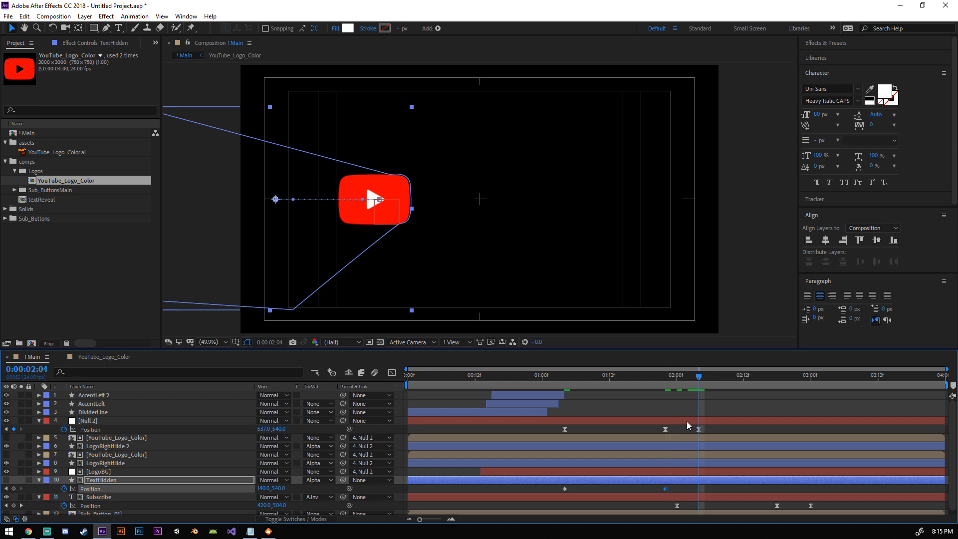
drag(665, 489, 537, 496)
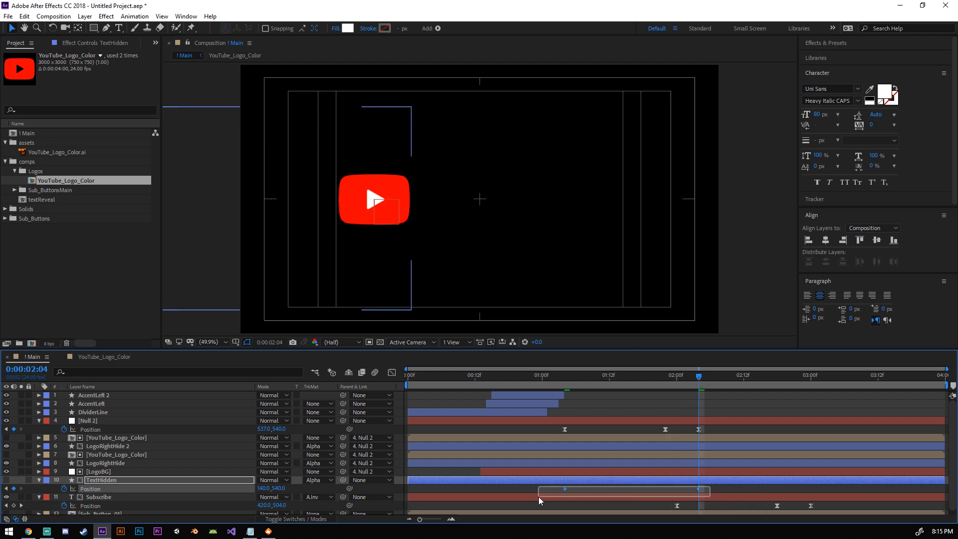
Step: Apply Easy Ease to both TextHidden position keyframes, shape their speed graph into a sharp central peak, and preview the animation
key(F9)
click(392, 373)
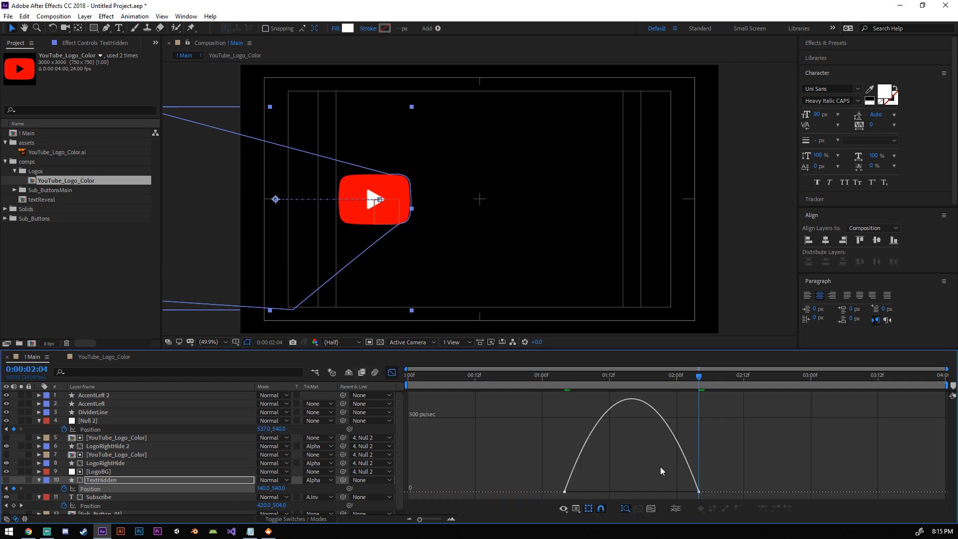
click(564, 491)
drag(587, 492, 639, 497)
key(space)
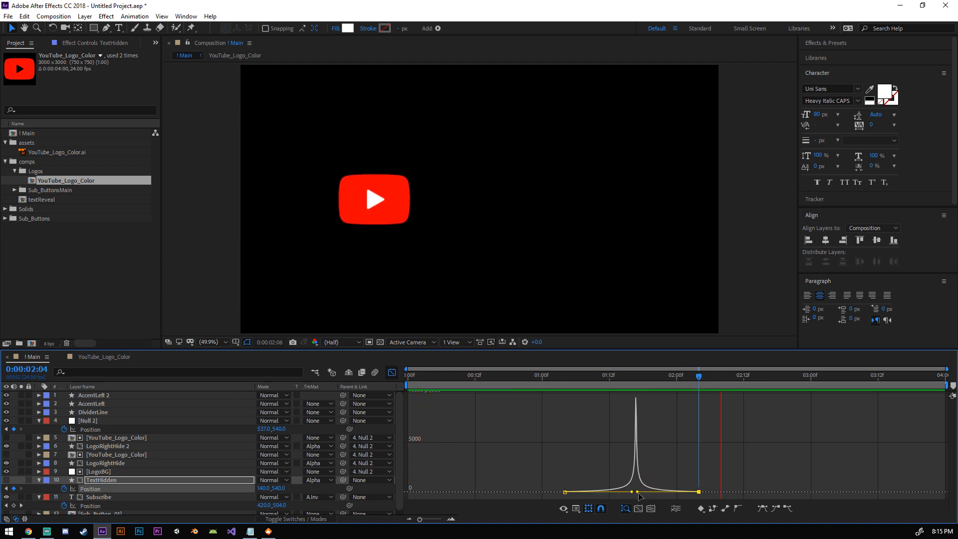
key(space)
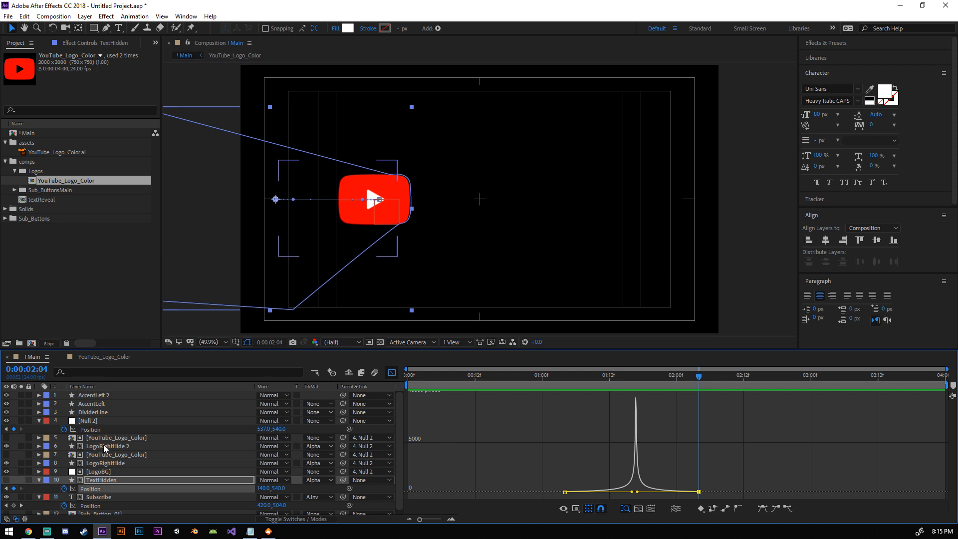
click(392, 372)
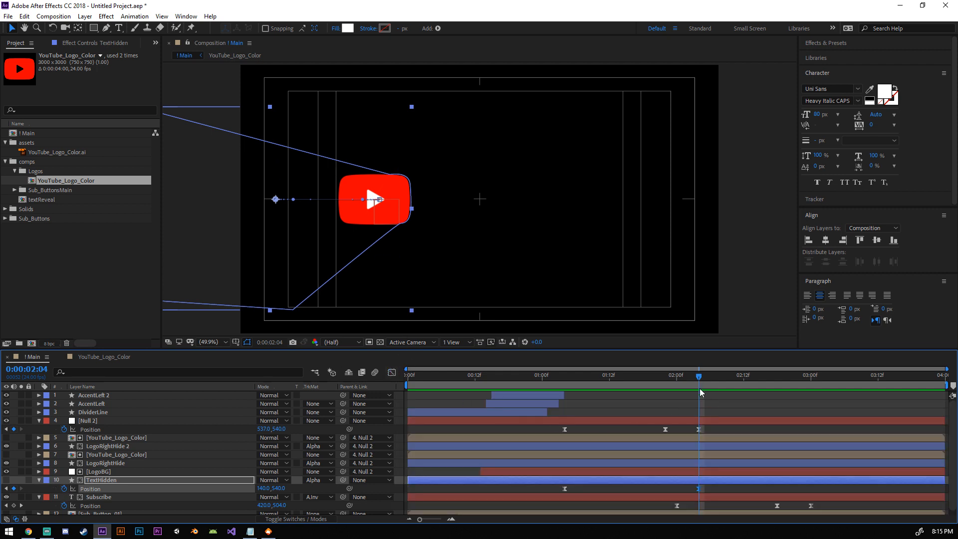
Step: Shift the Subscribe layer's three position keyframes earlier so they run from 0:00:01:04 to 0:00:02:04, and preview the animation
drag(819, 505, 563, 505)
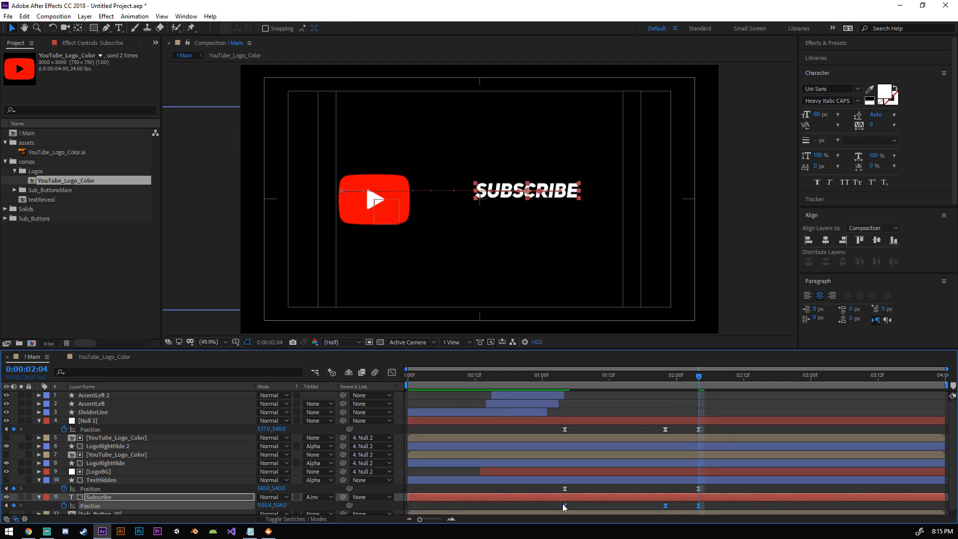
key(space)
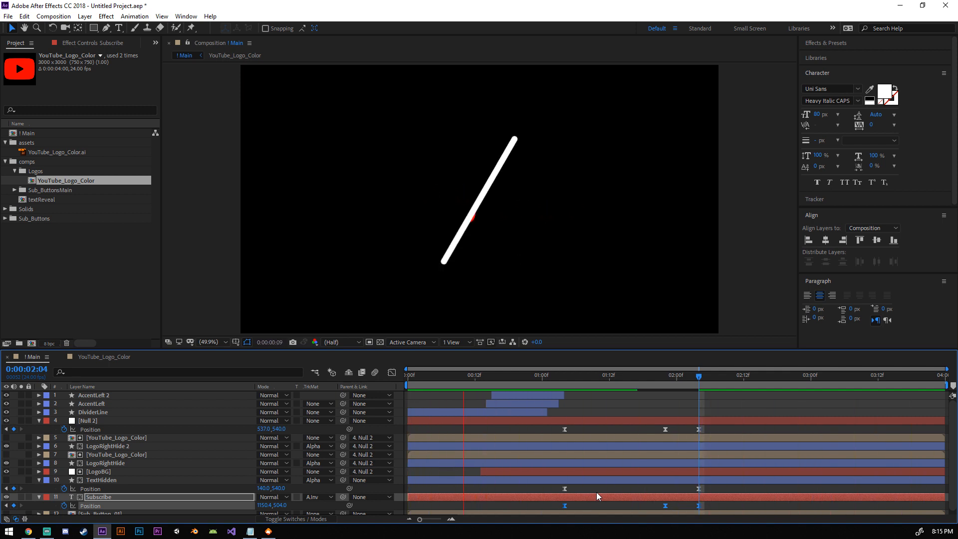
key(space)
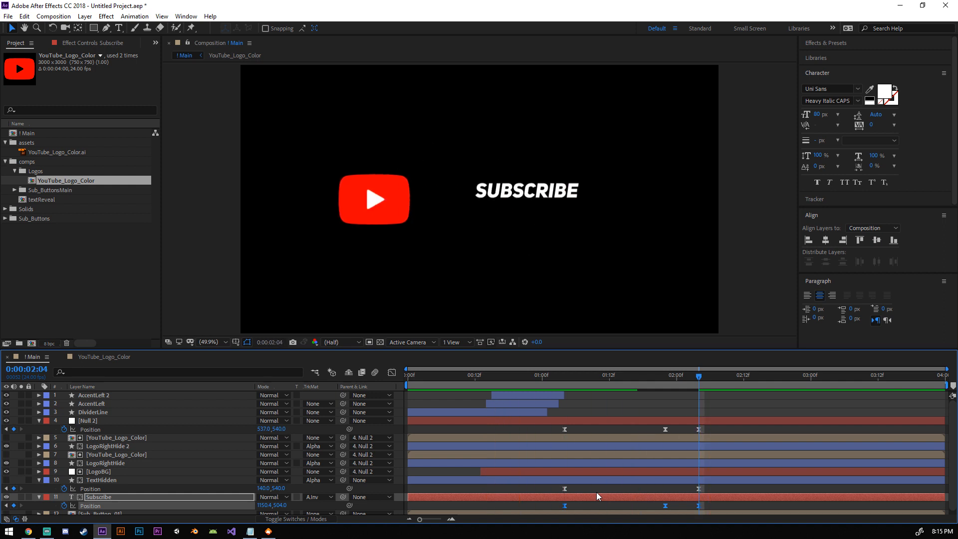
mouse_move(687, 382)
mouse_down()
mouse_move(564, 387)
mouse_move(676, 385)
mouse_up()
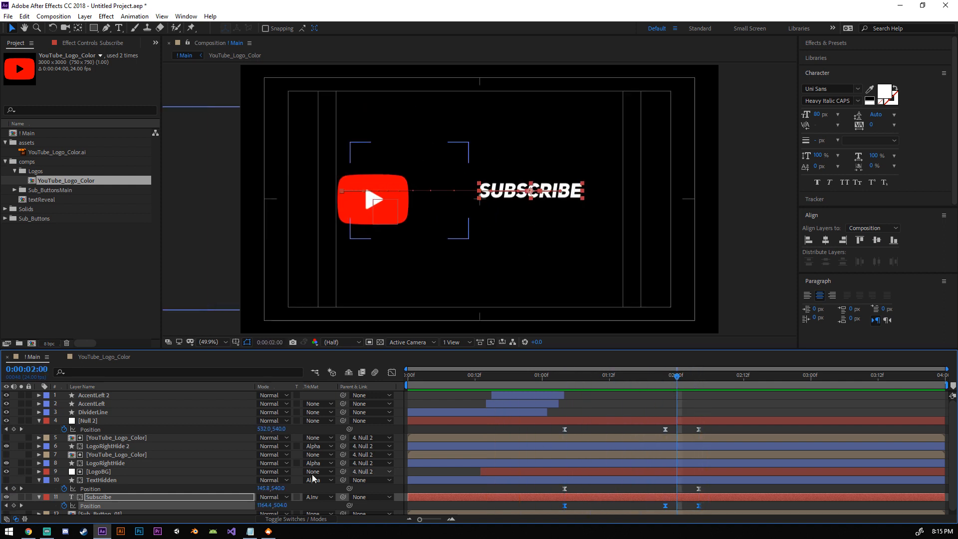
Step: Collapse the TextHidden and Subscribe layers' properties and clear the layer selection
click(40, 481)
click(40, 488)
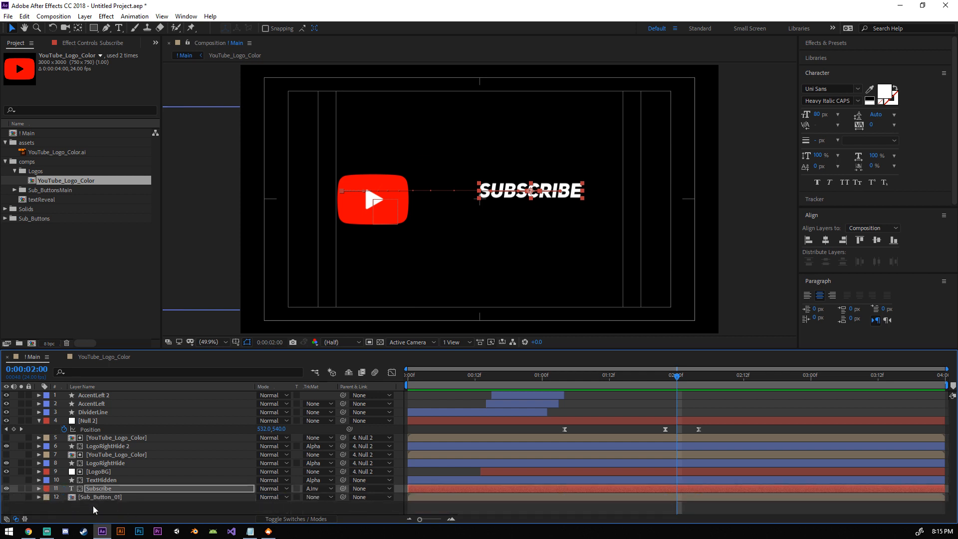
click(95, 505)
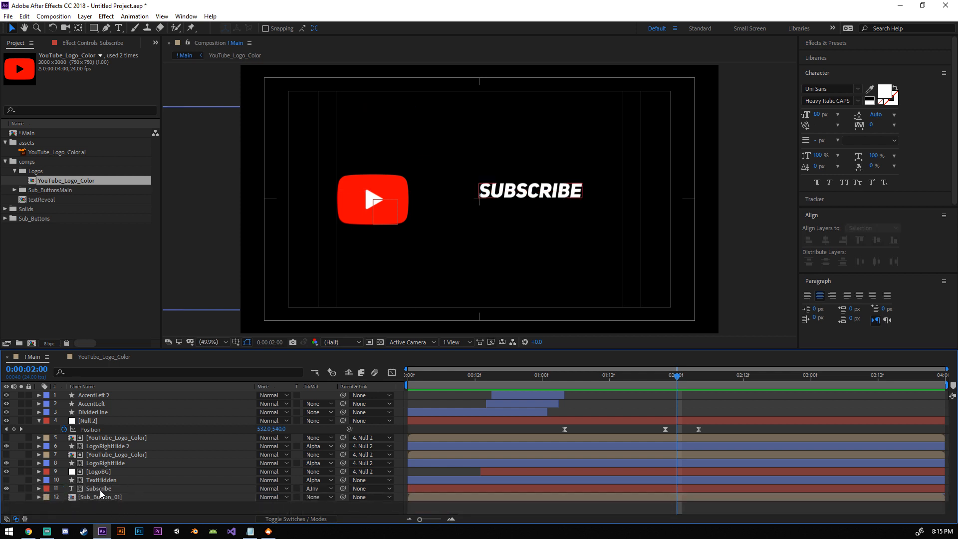
Step: Pre-compose the TextHidden and Subscribe layers into a new composition named SubscribeTextEdit, moving all attributes
click(99, 489)
shift+click(109, 480)
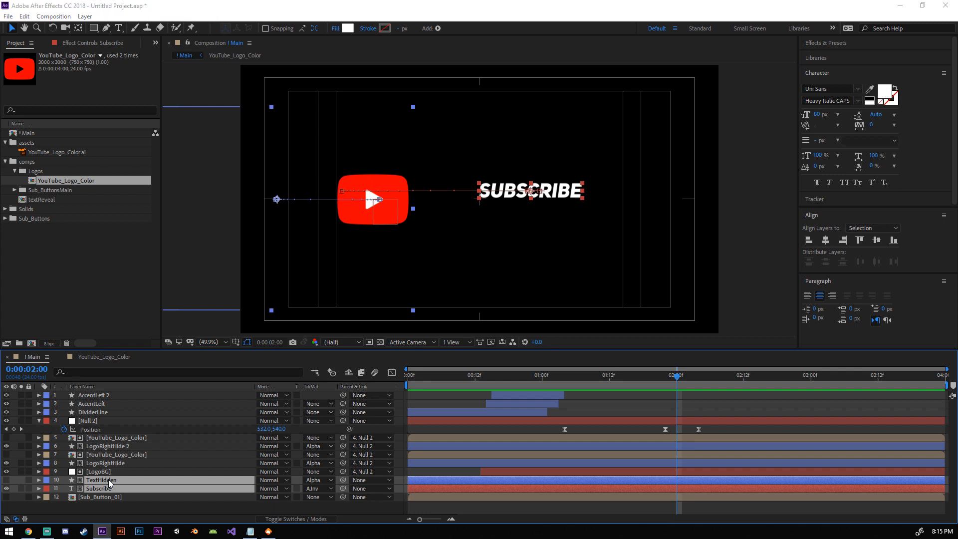
key(ctrl+shift+c)
text(Sub)
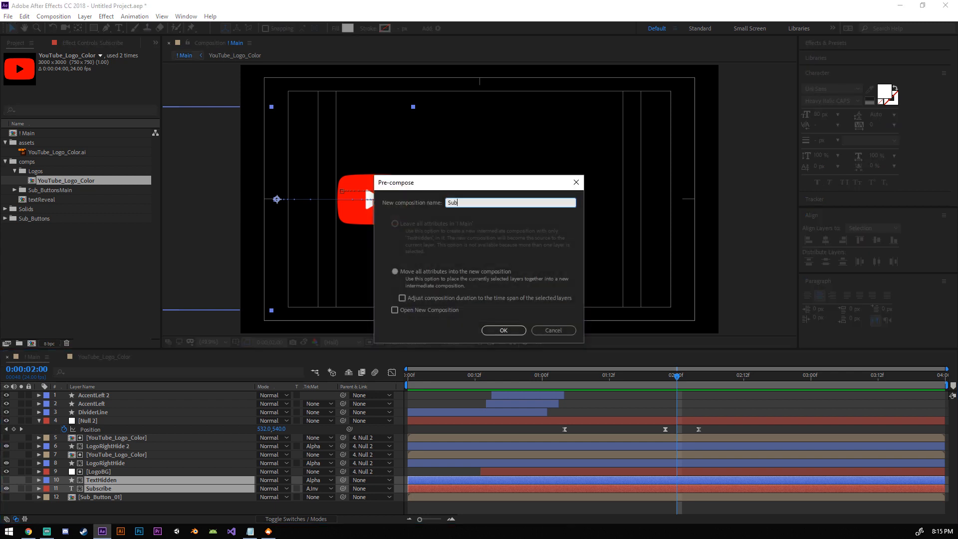
text(Text)
key(BackSpace)
key(BackSpace)
key(BackSpace)
key(BackSpace)
text(scribeTextEdit)
click(503, 330)
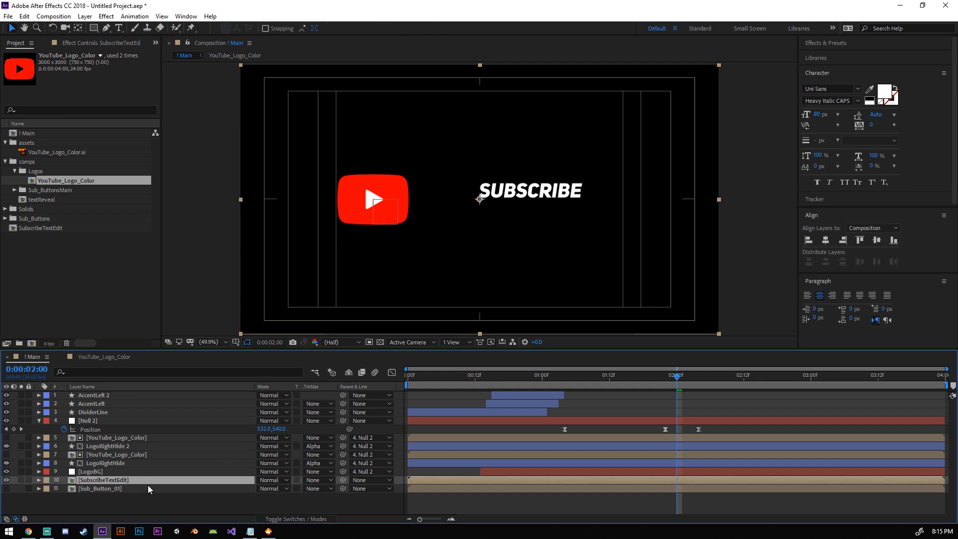
Step: Pre-compose the layers from Null 2 through LogoBG into a new composition named LogoEdit and scrub through the result
click(107, 472)
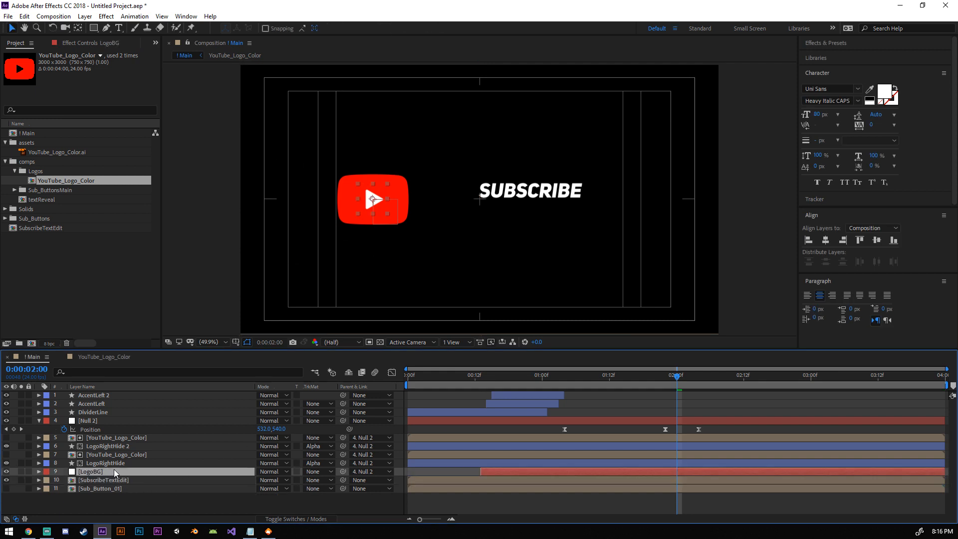
shift+click(92, 422)
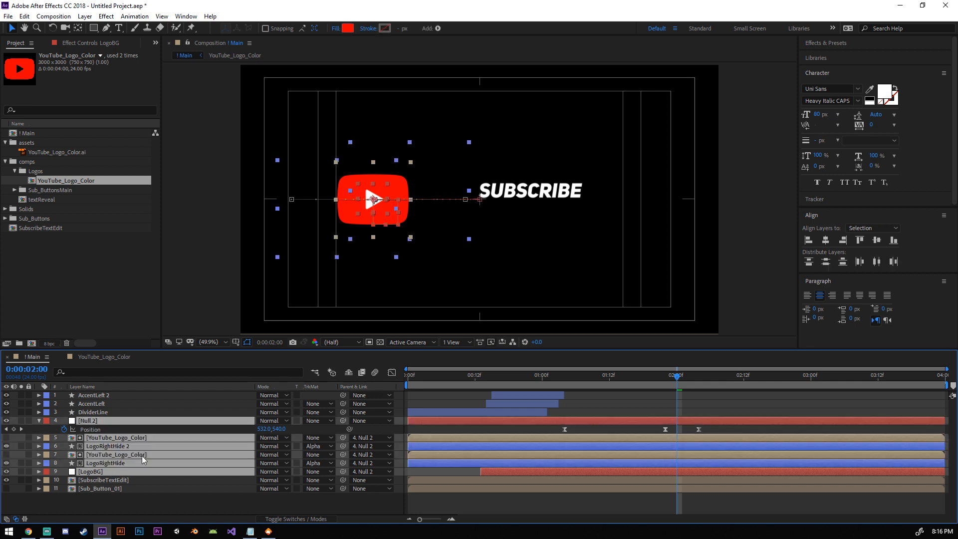
key(ctrl+shift+c)
text(Logo)
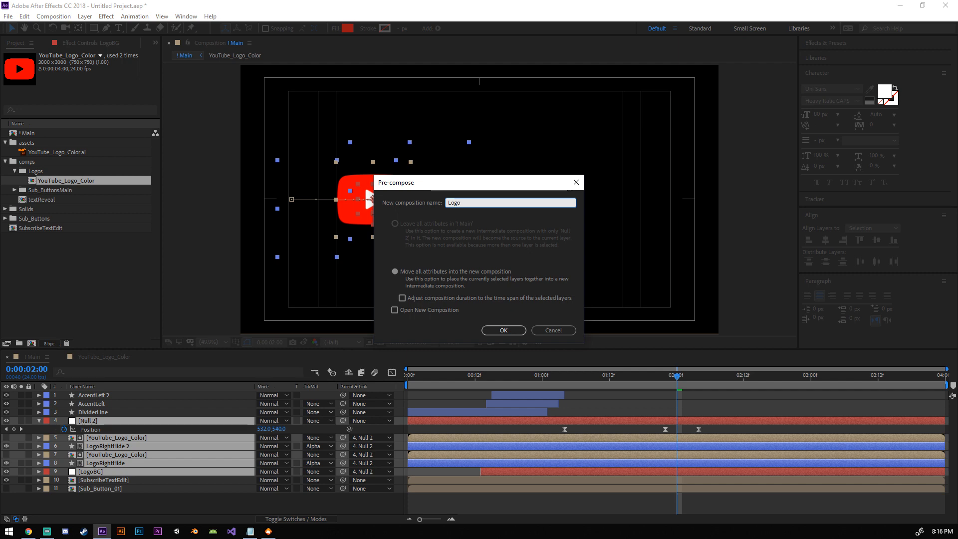
text(Ediu)
key(BackSpace)
text(t)
key(Return)
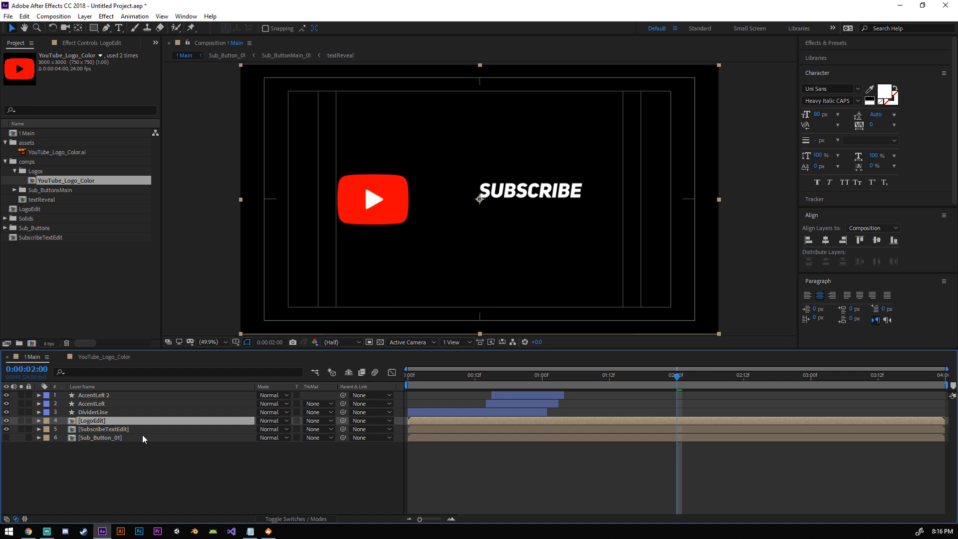
click(133, 458)
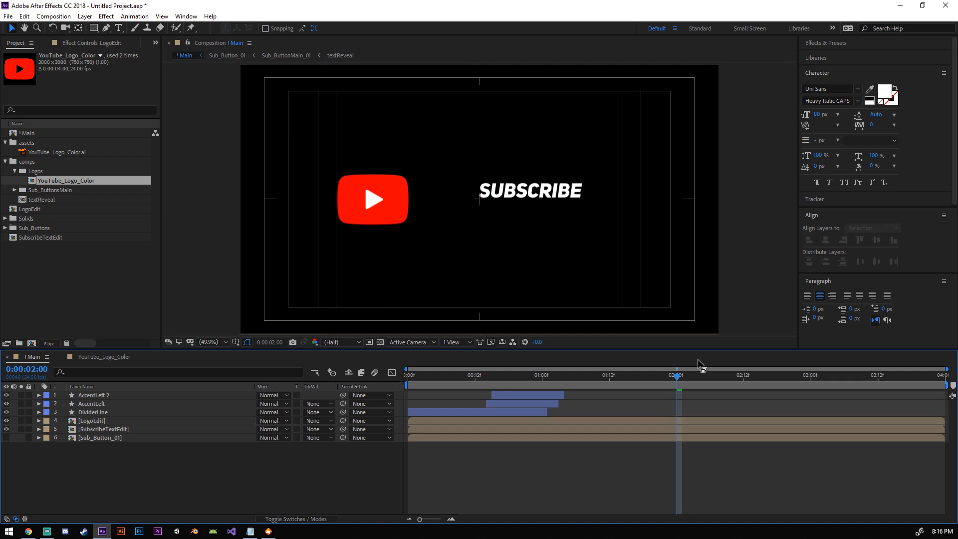
drag(678, 381, 587, 376)
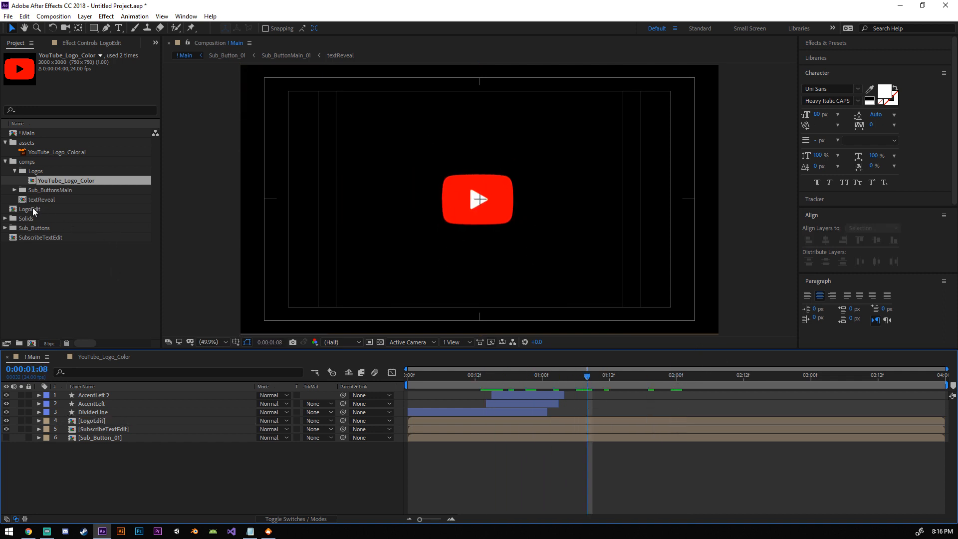
Step: Move the LogoEdit and SubscribeTextEdit compositions into the comps folder and collapse the Logos subfolder
drag(32, 208, 111, 197)
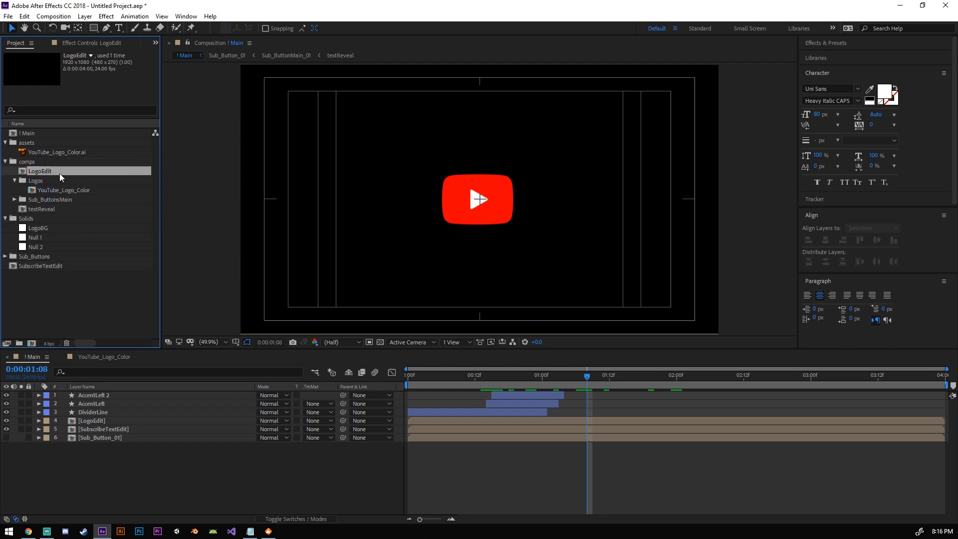
mouse_move(40, 208)
mouse_down()
mouse_move(67, 166)
mouse_move(55, 209)
mouse_up()
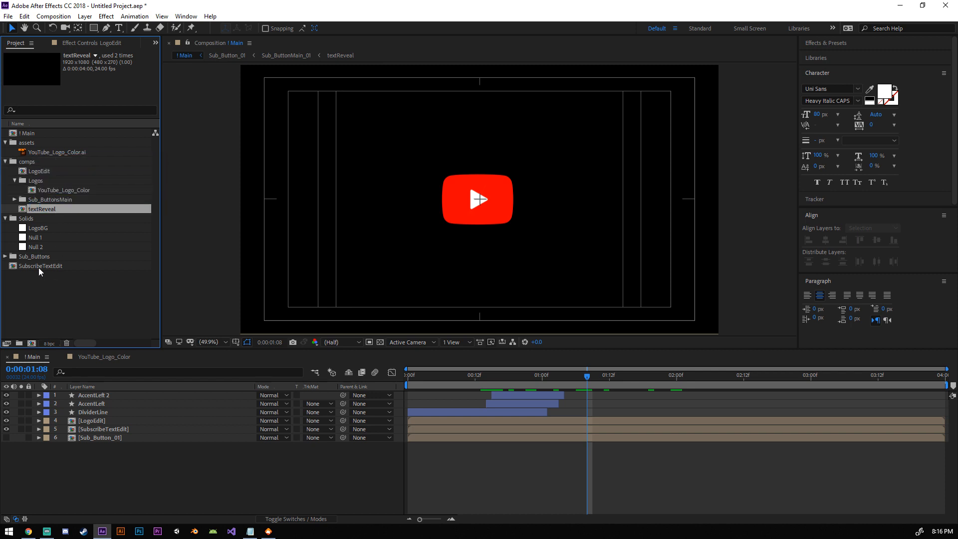
drag(40, 266, 47, 162)
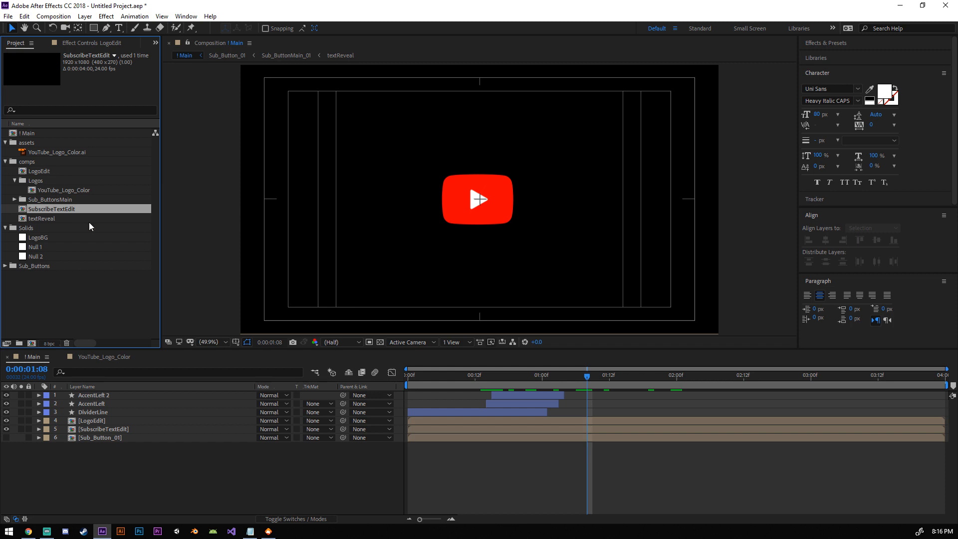
click(14, 181)
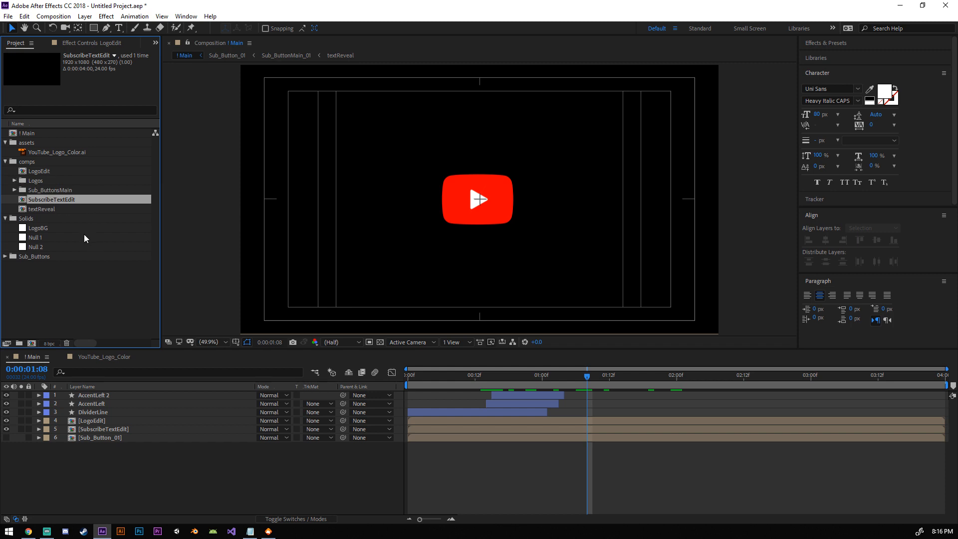
click(15, 190)
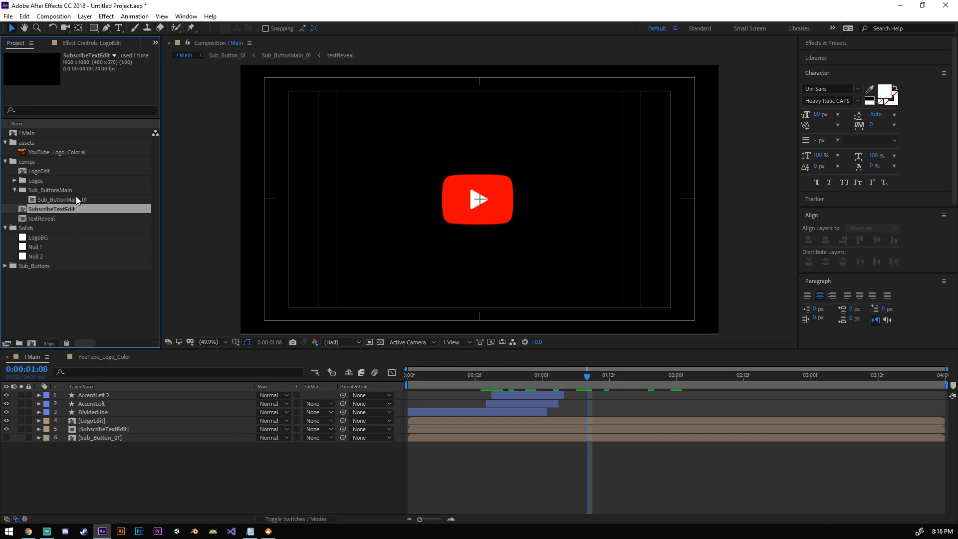
click(15, 191)
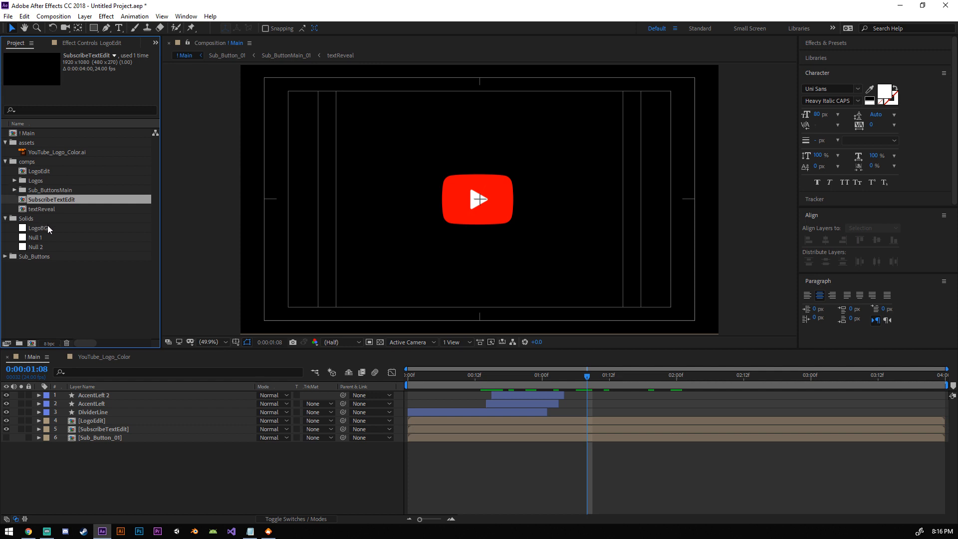
click(5, 256)
click(5, 257)
click(184, 476)
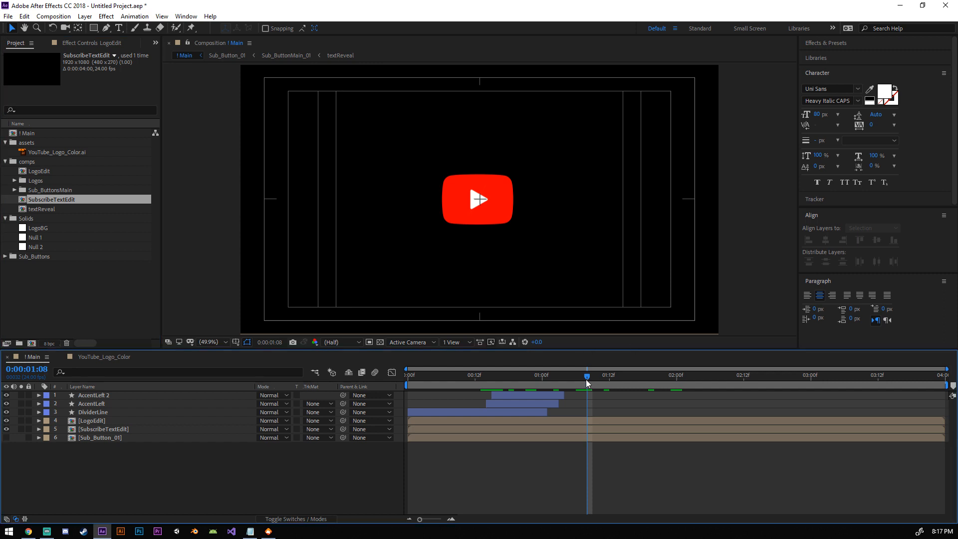
mouse_move(587, 383)
mouse_down()
mouse_move(425, 383)
mouse_move(752, 383)
mouse_move(590, 383)
mouse_move(598, 383)
mouse_up()
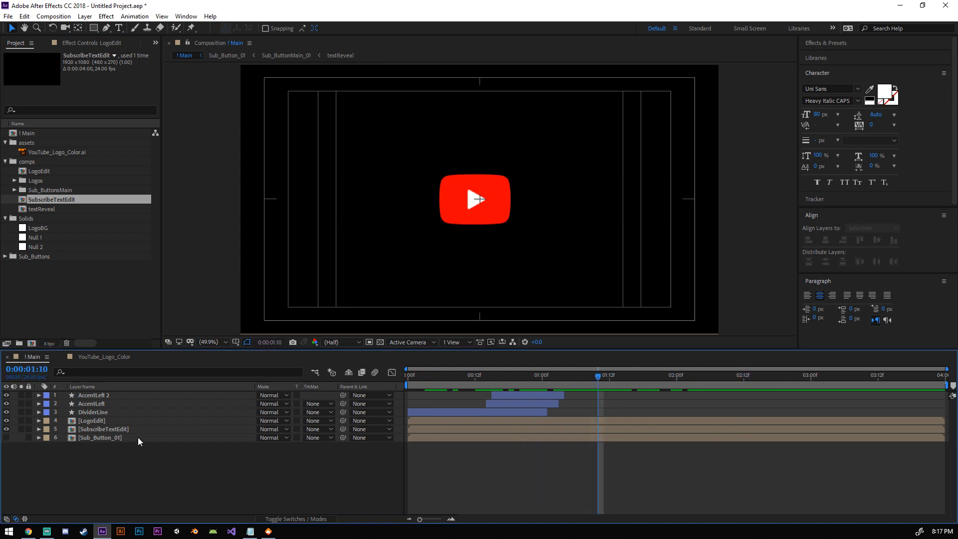
click(112, 430)
click(70, 203)
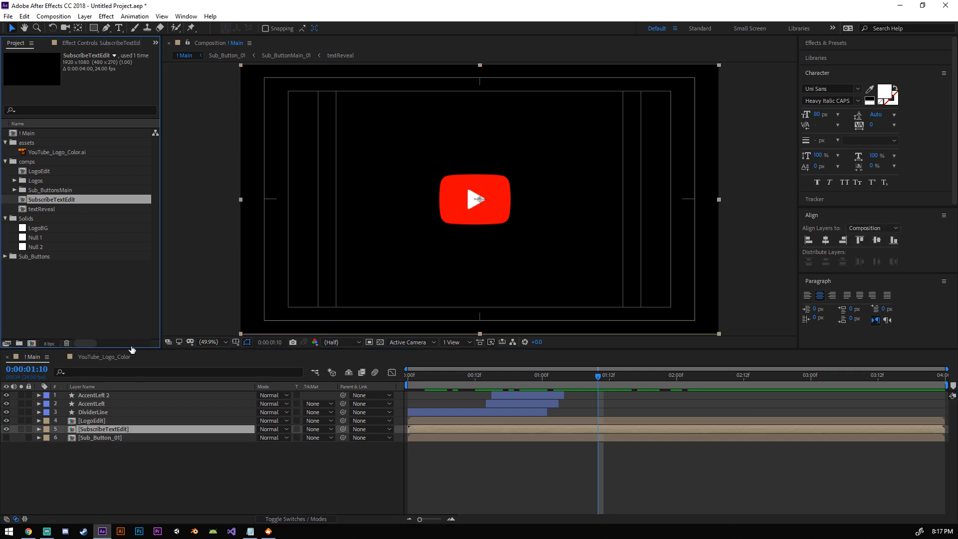
click(85, 229)
click(67, 199)
drag(525, 385, 519, 385)
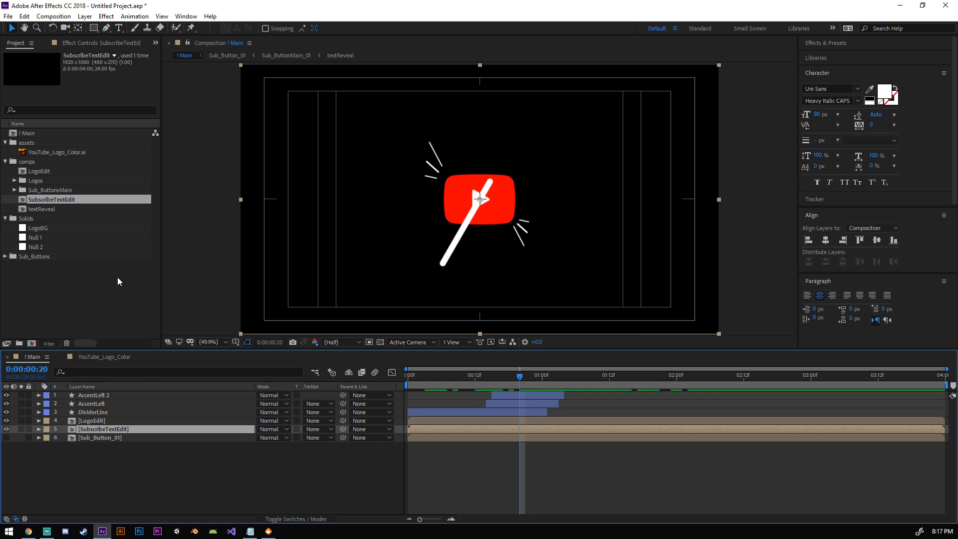
Step: Duplicate the SubscribeTextEdit composition and rename the copy SublineTextEdit
click(63, 201)
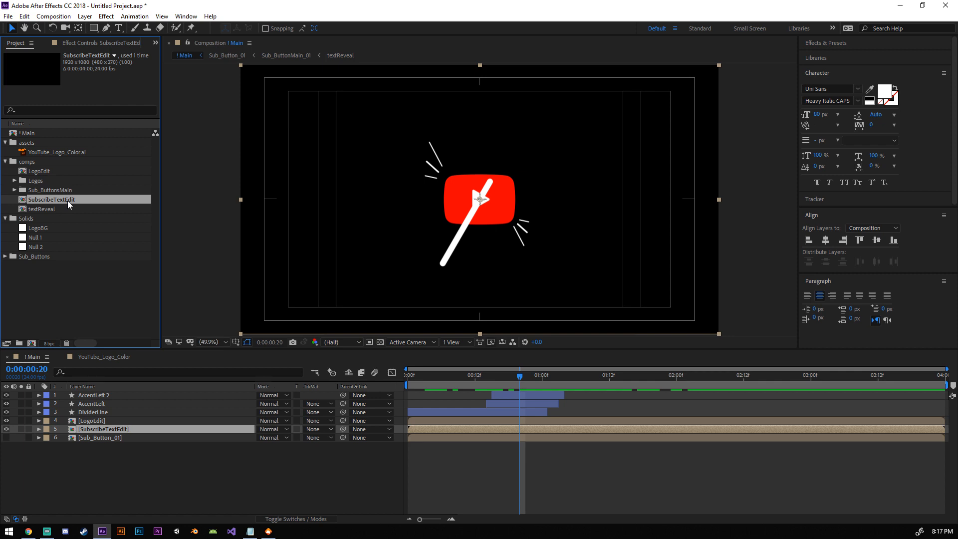
key(ctrl+d)
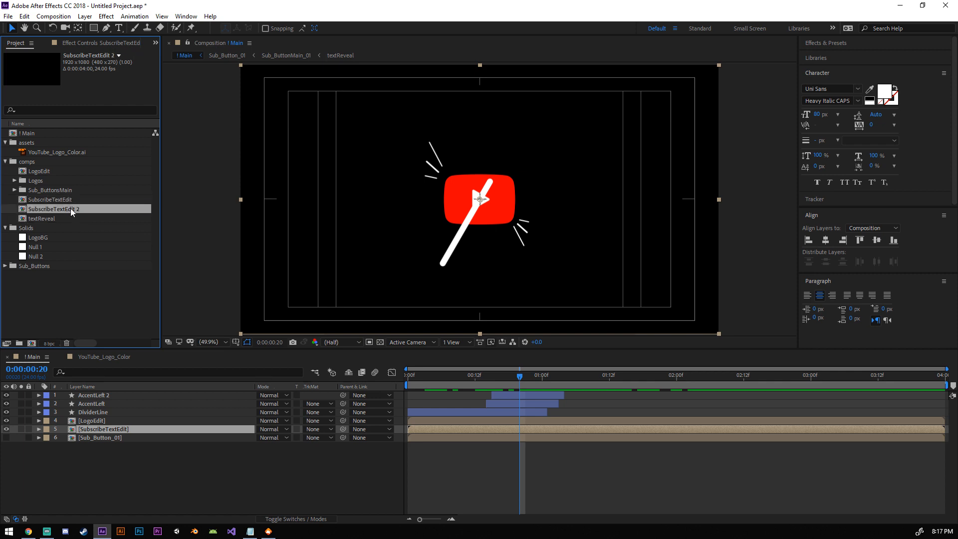
key(Return)
key(Right)
key(BackSpace)
key(BackSpace)
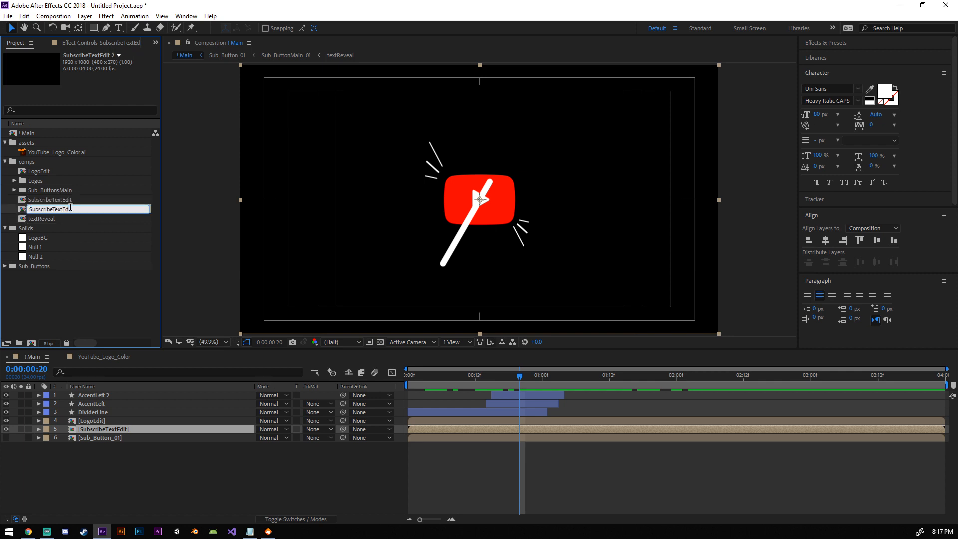
key(BackSpace)
key(BackSpace)
key(BackSpace)
key(BackSpace)
key(BackSpace)
key(BackSpace)
key(BackSpace)
key(BackSpace)
key(BackSpace)
text(S)
key(BackSpace)
text(Subline)
click(68, 301)
click(60, 200)
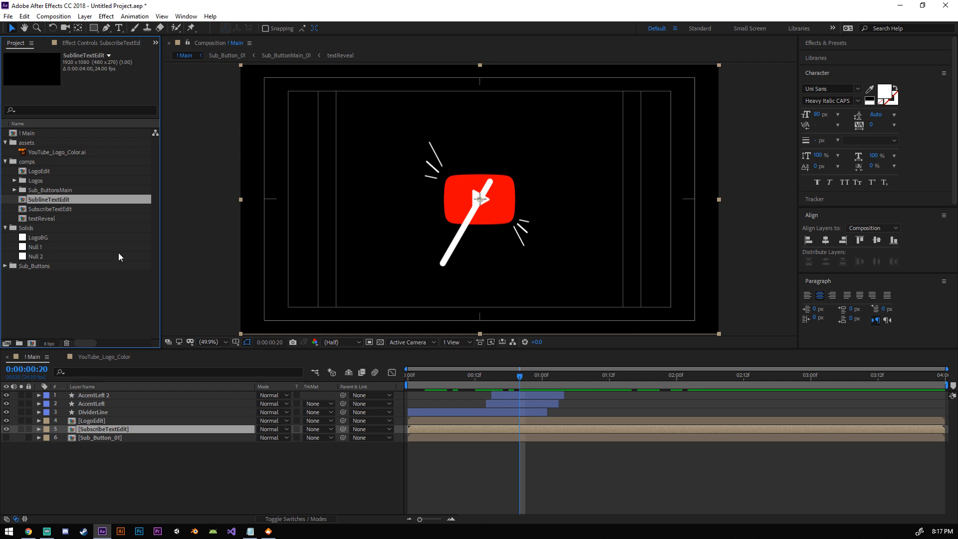
Step: Open the SublineTextEdit composition and select the whole Subscribe text for editing at 0:00:02:04
double_click(59, 201)
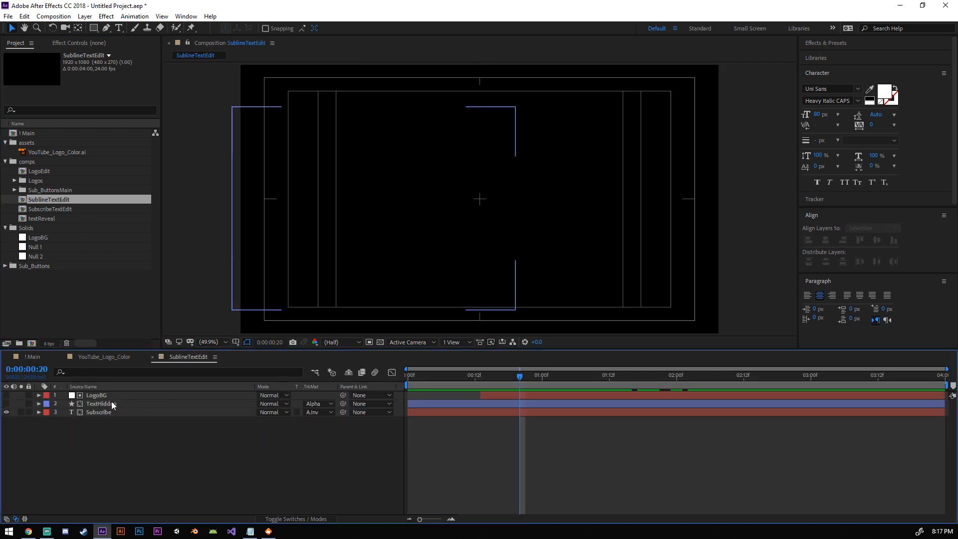
drag(519, 377, 699, 383)
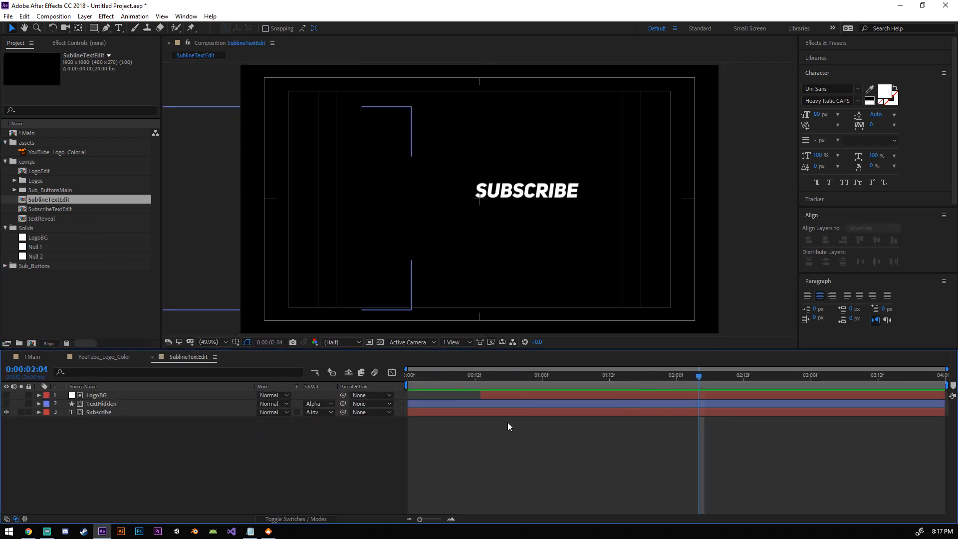
double_click(104, 412)
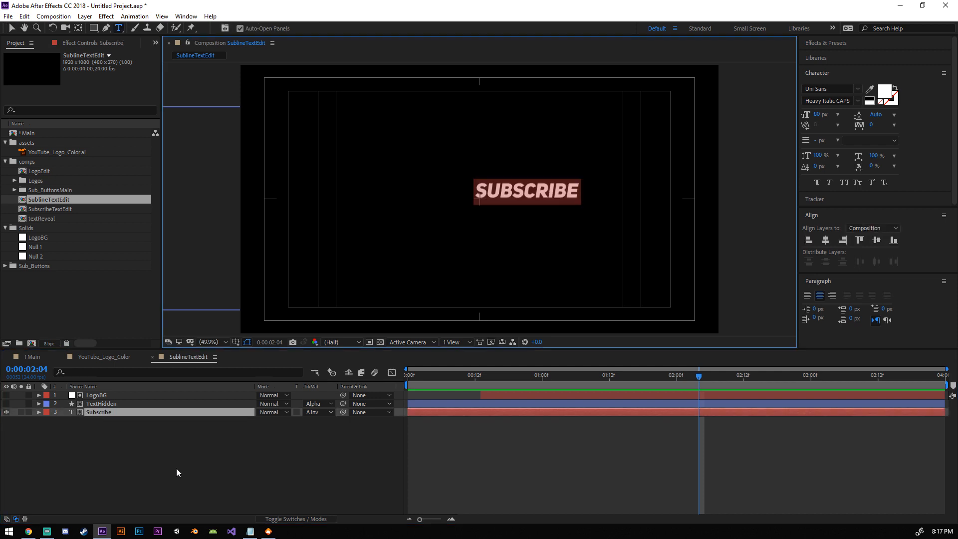
text(More)
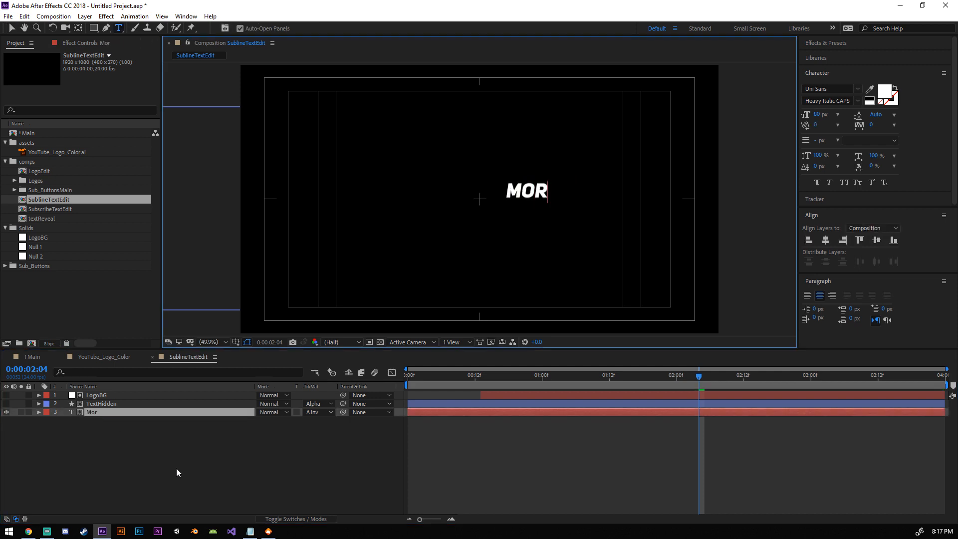
text( Video)
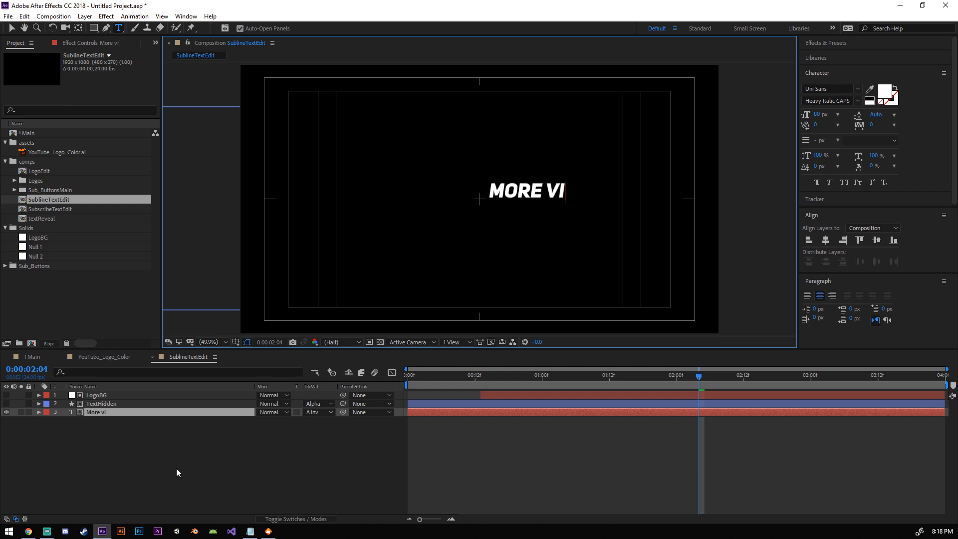
key(BackSpace)
key(BackSpace)
key(BackSpace)
key(BackSpace)
key(BackSpace)
key(BackSpace)
key(BackSpace)
key(BackSpace)
key(BackSpace)
key(BackSpace)
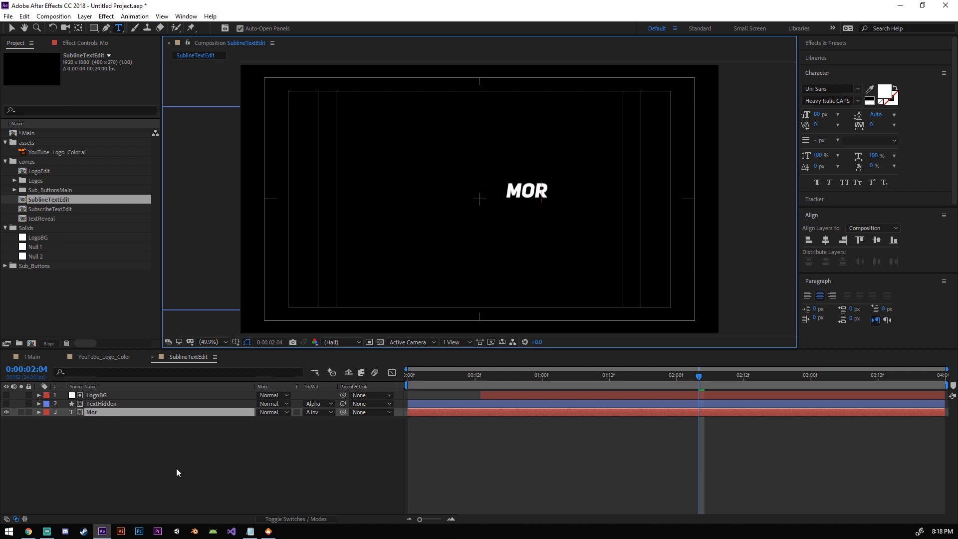
Step: Enter TURN ON NOTIFICATION as the subline text and set its font style to Thin Italic CAPS
text(Tu)
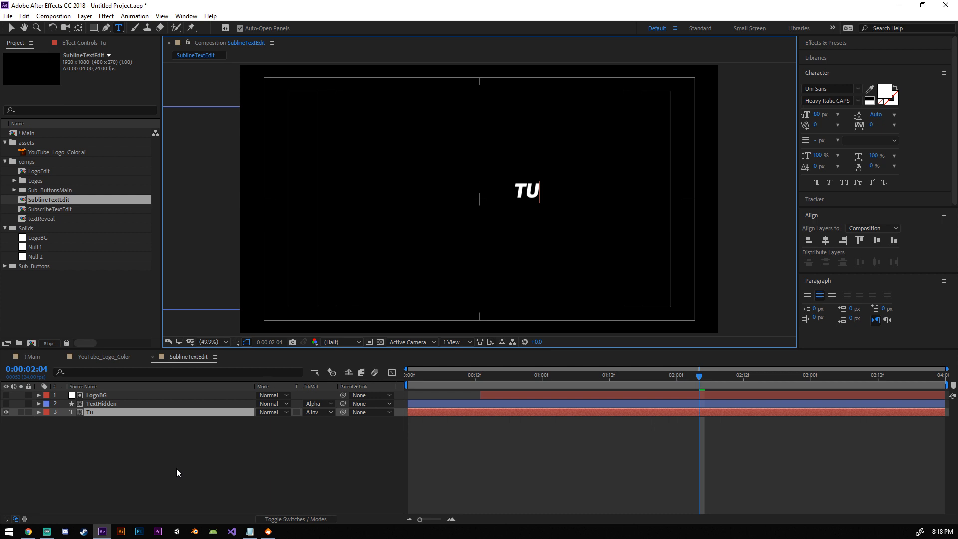
text(RN ON NOT)
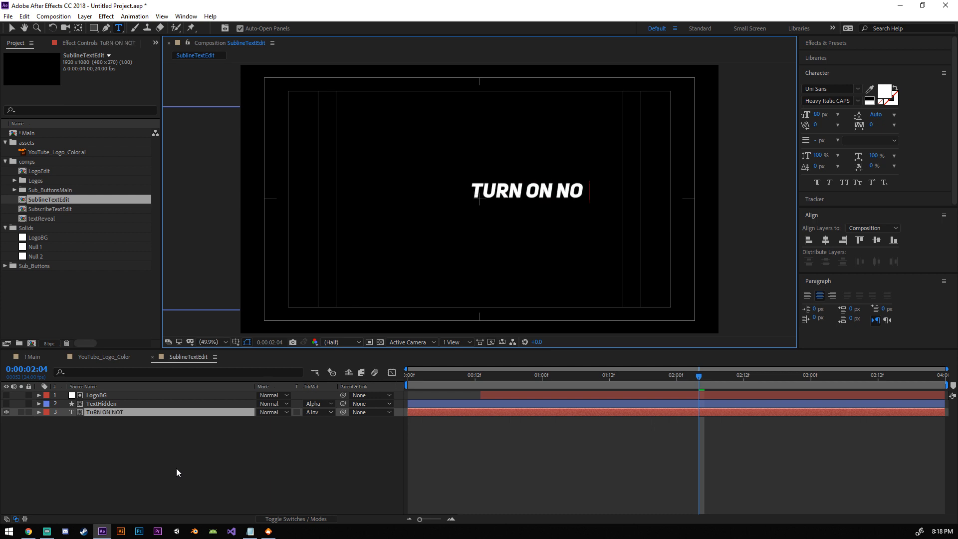
text(IFICATION)
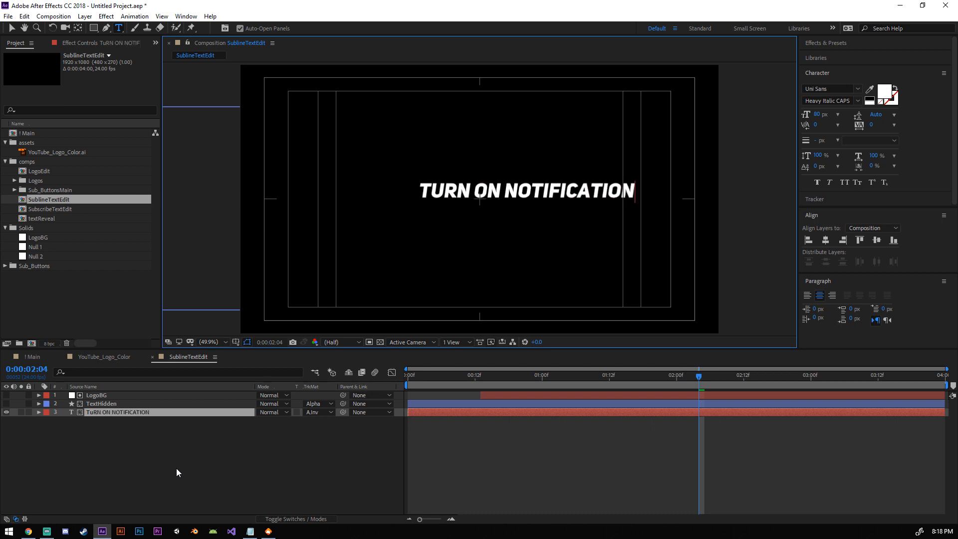
key(ctrl+a)
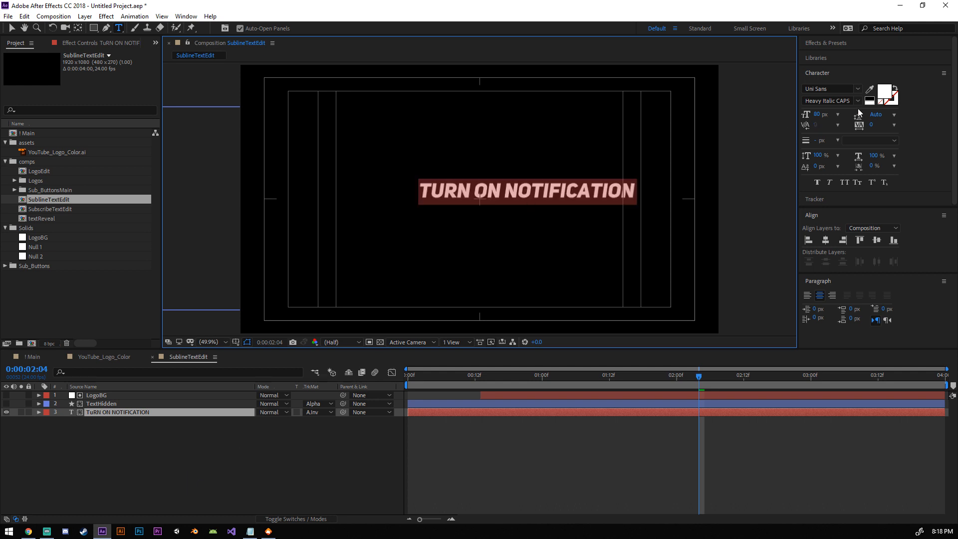
click(855, 102)
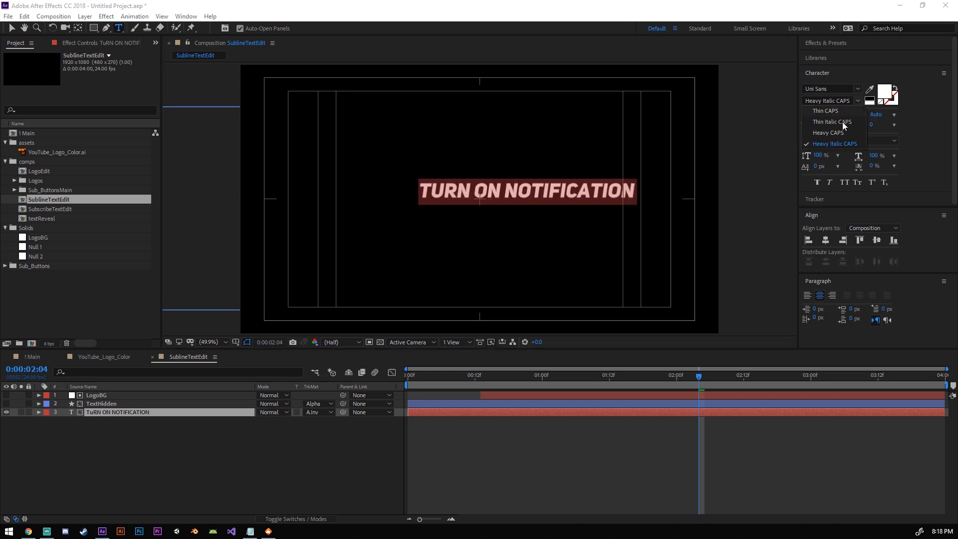
click(842, 122)
click(222, 475)
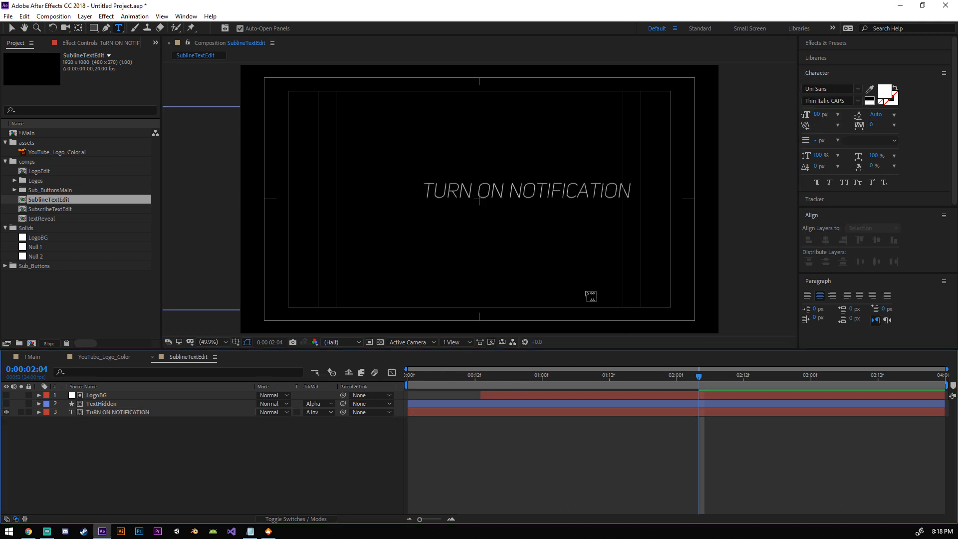
Step: Lower the TURN ON NOTIFICATION layer at its 0:00:02:04 Position keyframe to a Y value of 589
click(132, 412)
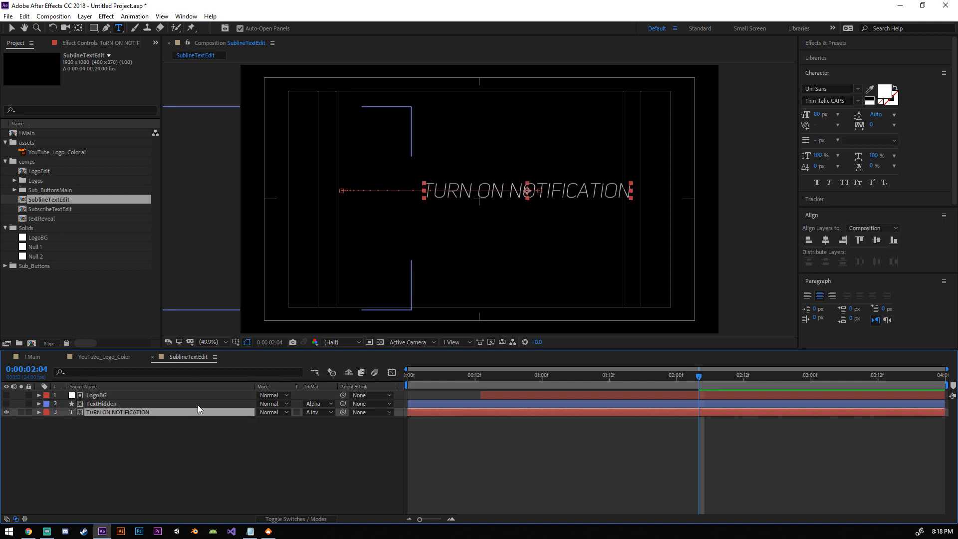
key(p)
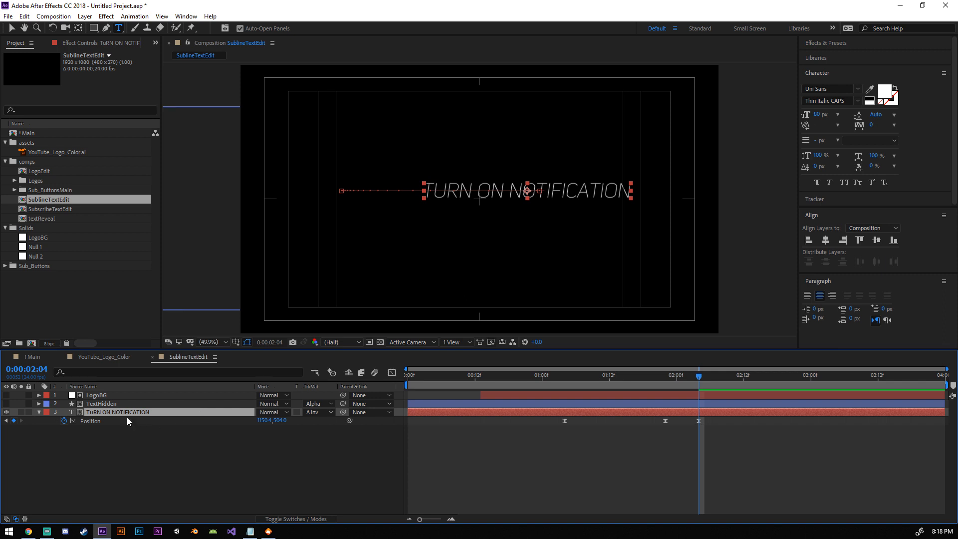
click(113, 405)
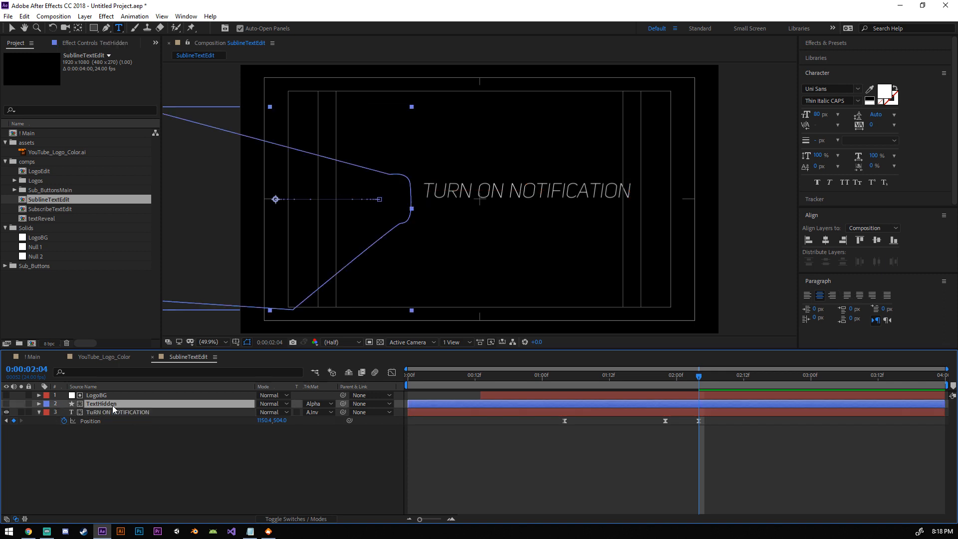
click(115, 412)
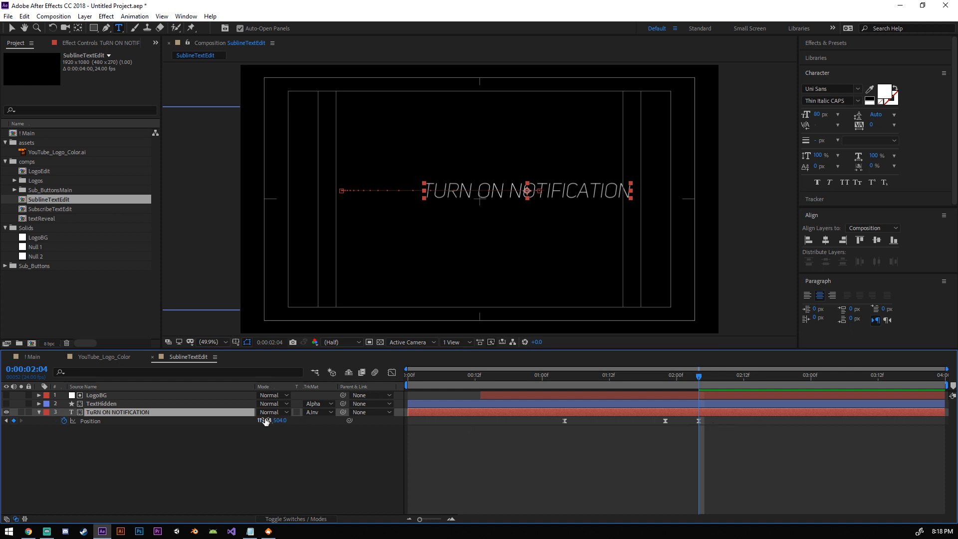
drag(265, 420, 284, 422)
key(ctrl+z)
drag(284, 422, 328, 415)
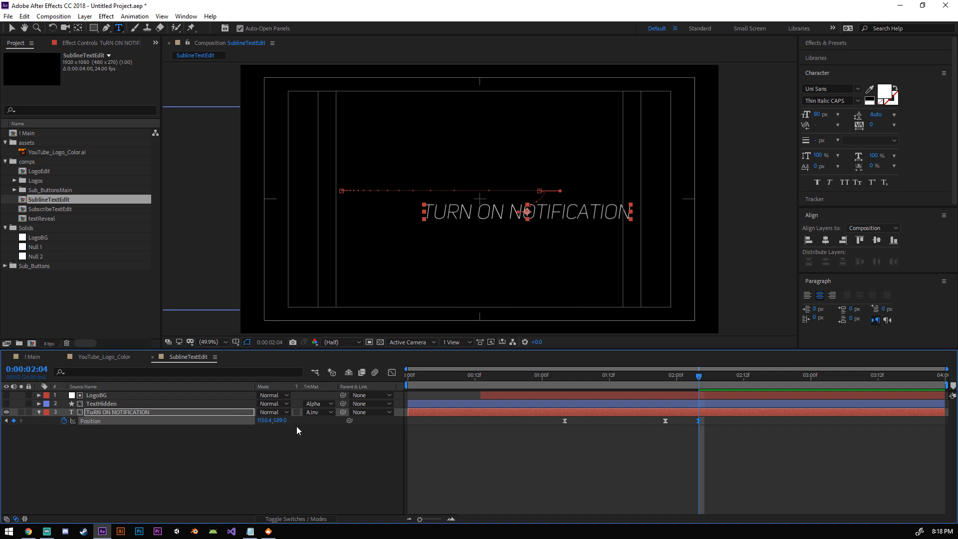
click(280, 420)
Step: Set the text layer's Position Y value to 589 at the 0:00:01:22 keyframe
drag(698, 377, 668, 381)
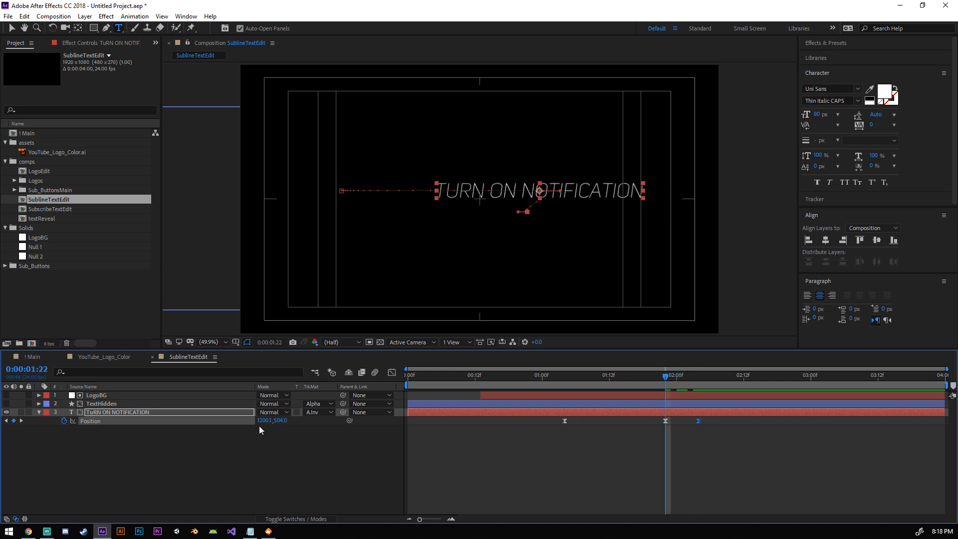
click(282, 421)
text(589)
key(Return)
Step: Try a Position Y value of 589 at the text layer's 0:00:01:04 keyframe, undo it and preview the animation
drag(659, 376, 564, 392)
click(281, 420)
text(589)
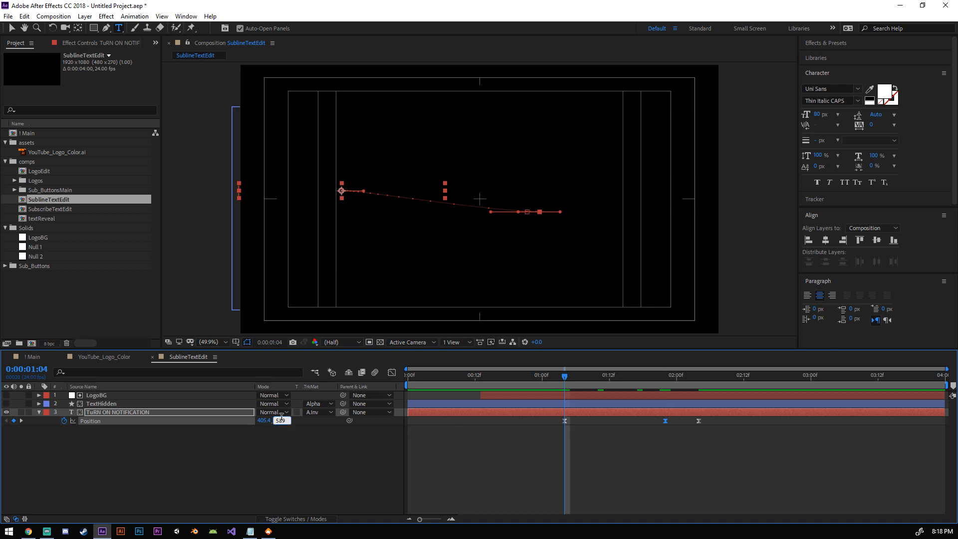
key(Return)
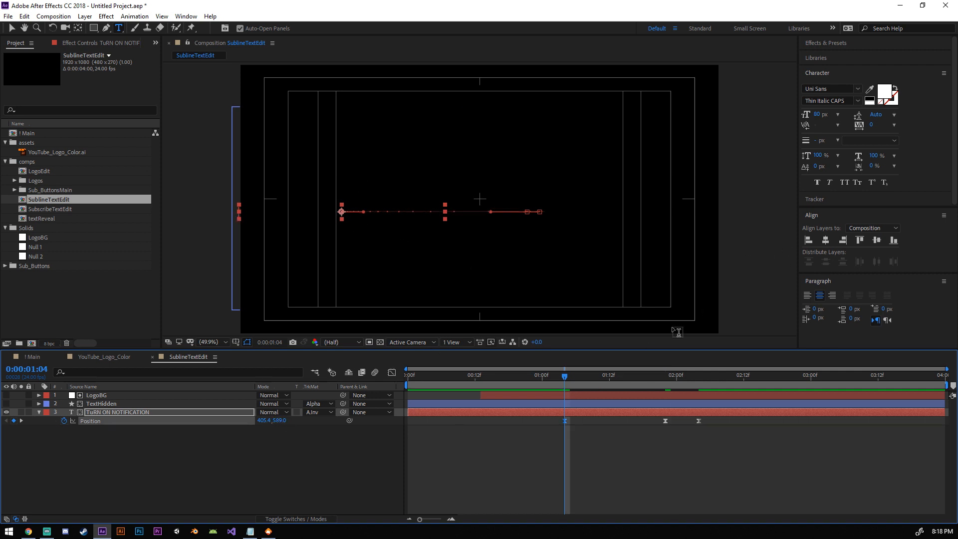
drag(567, 387, 692, 391)
key(ctrl+z)
click(639, 488)
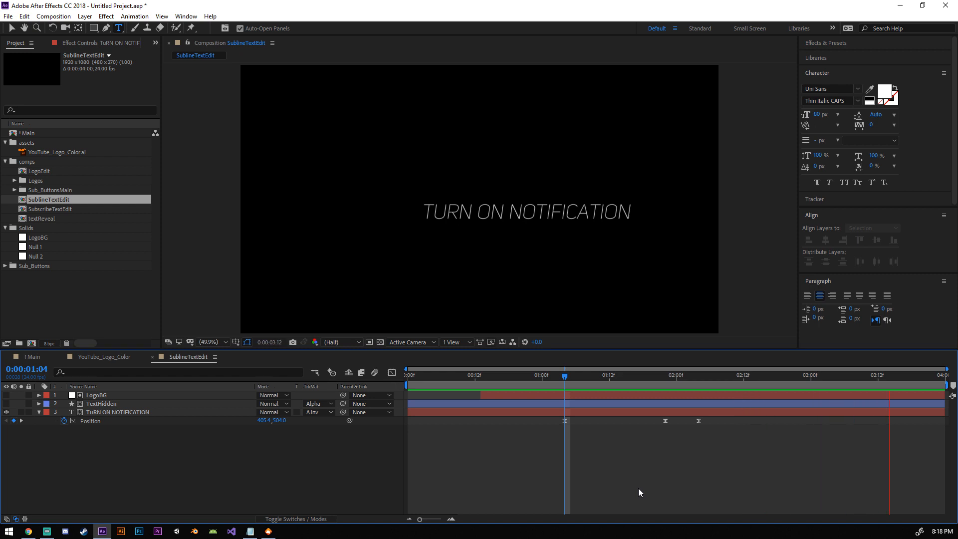
key(space)
click(564, 411)
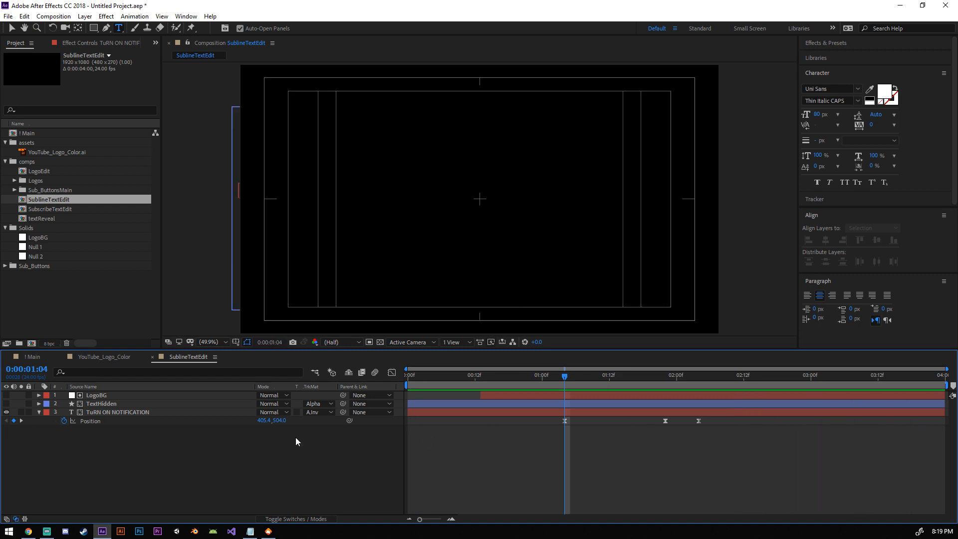
Step: Set the text layer's Position Y value to 589 at the 0:00:01:04 keyframe, collapse its properties and scrub through the reveal
click(280, 421)
text(589)
key(Return)
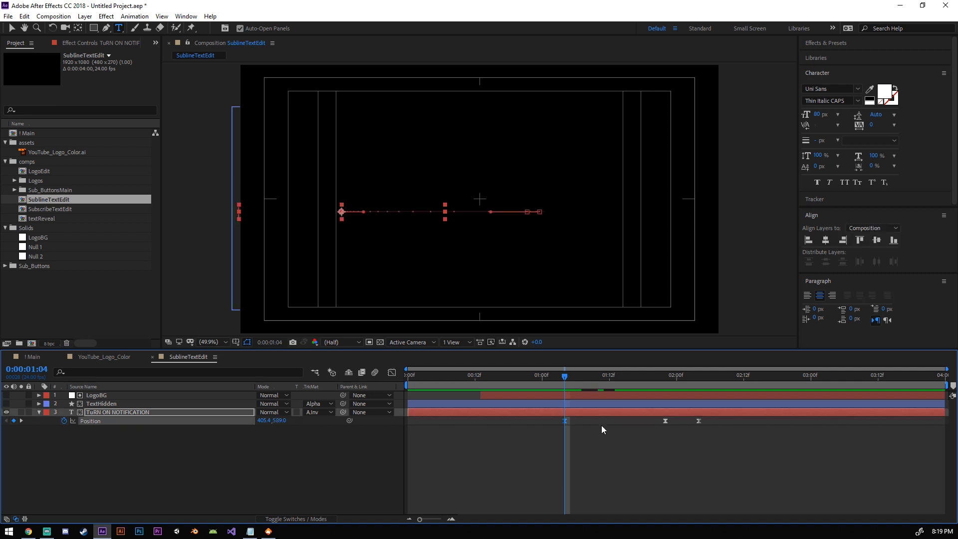
drag(567, 382, 632, 393)
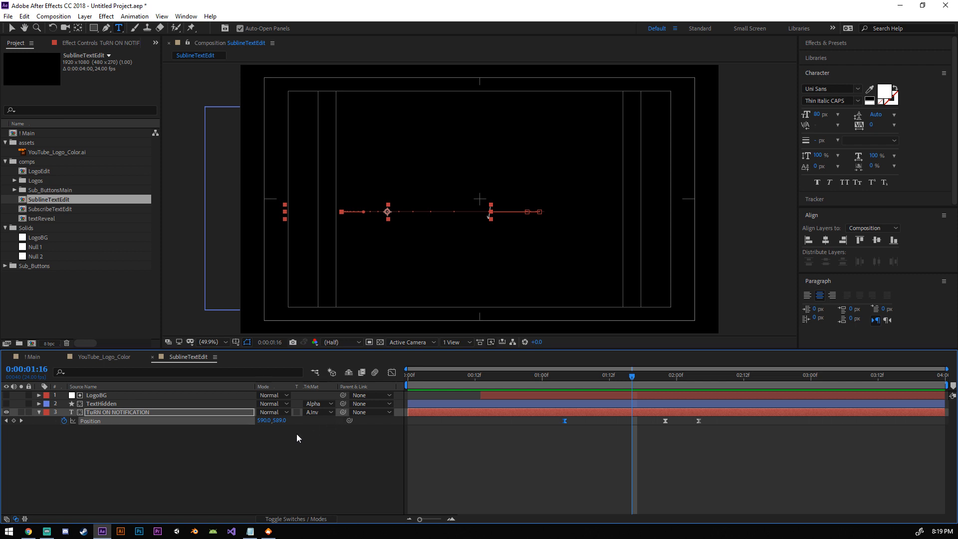
click(39, 412)
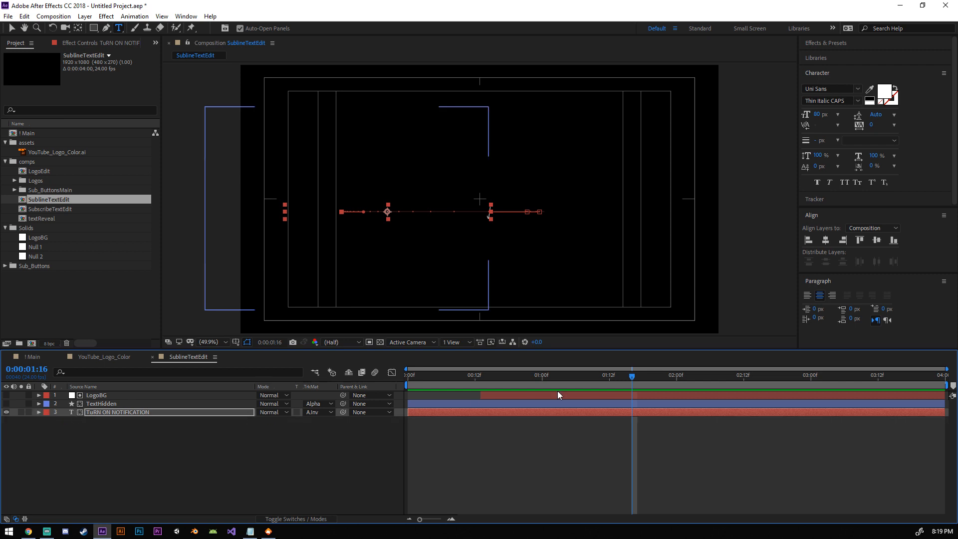
drag(633, 390, 704, 381)
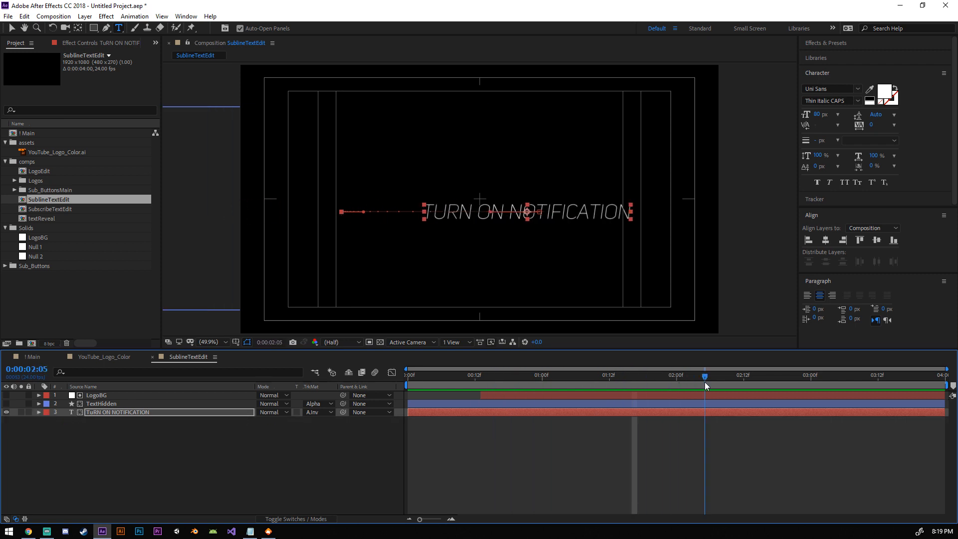
Step: Close the SublineTextEdit and YouTube_Logo_Color compositions and add SublineTextEdit to the Main composition directly below SubscribeTextEdit
click(152, 357)
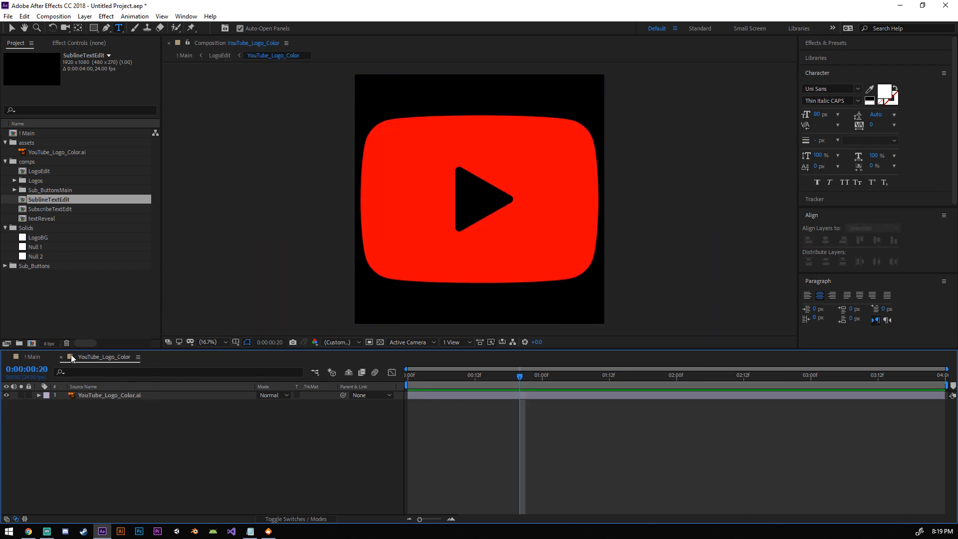
click(61, 357)
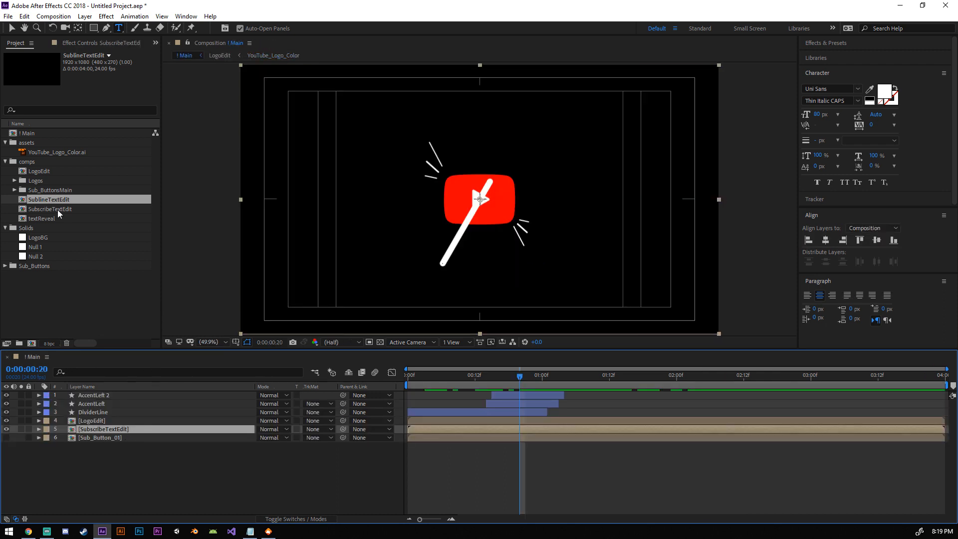
drag(519, 377, 710, 383)
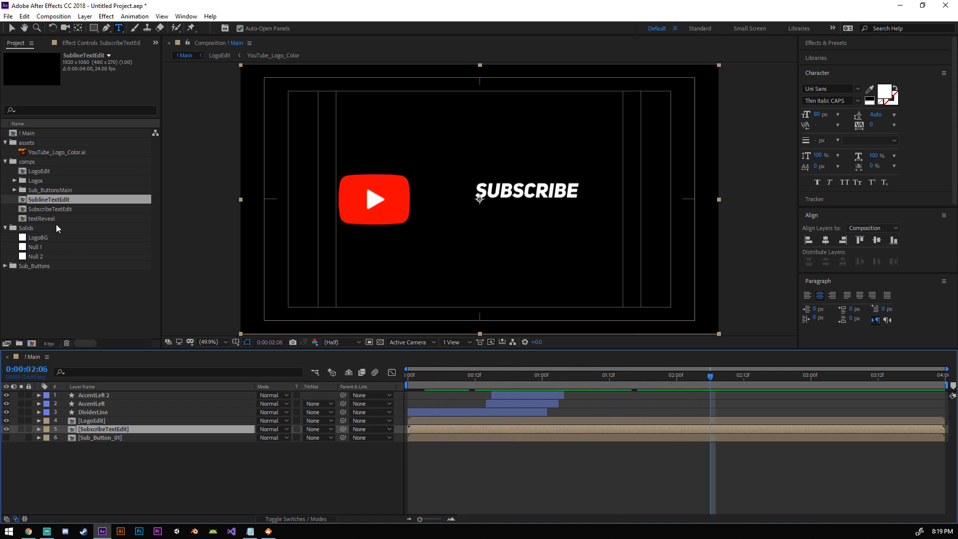
drag(57, 203, 161, 433)
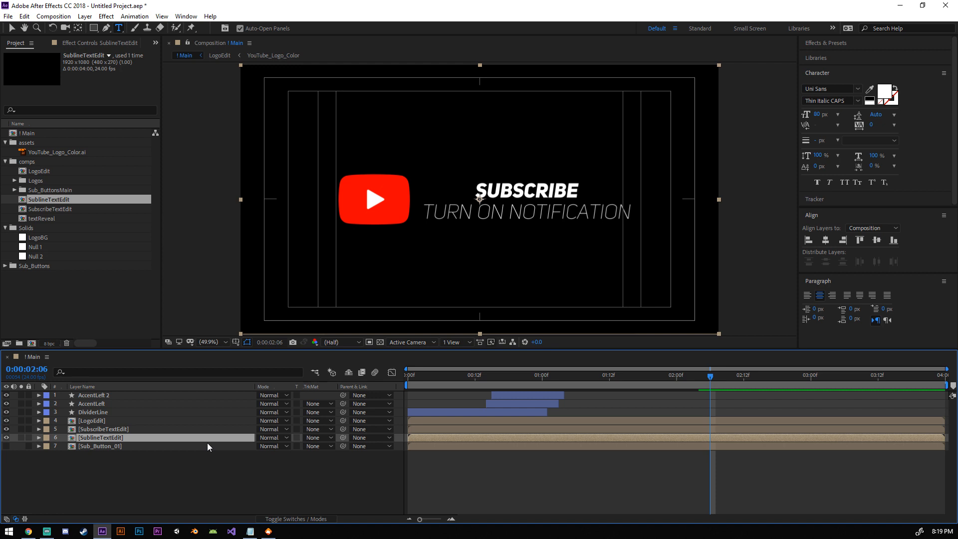
Step: Open the SublineTextEdit composition and set the TURN ON NOTIFICATION text's font size to 60 px
double_click(119, 438)
click(157, 412)
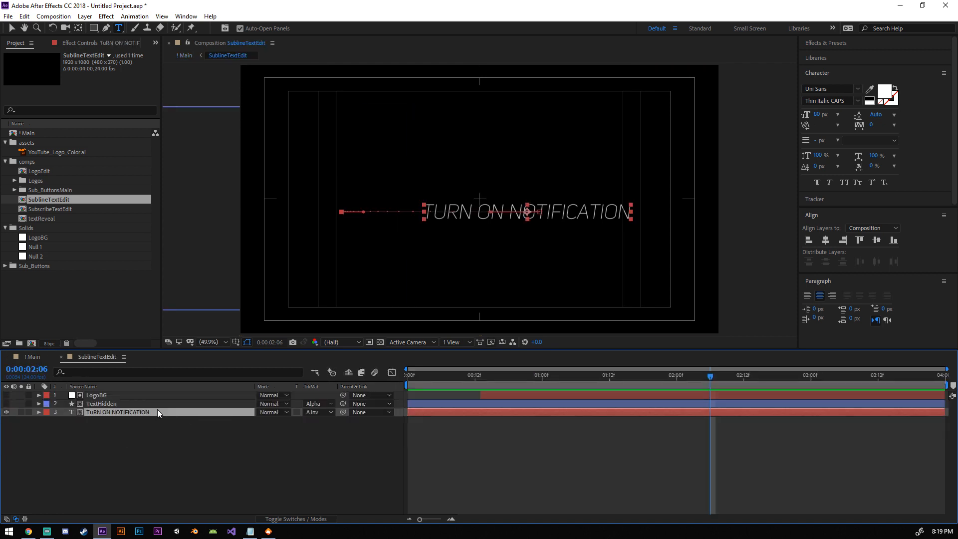
click(820, 115)
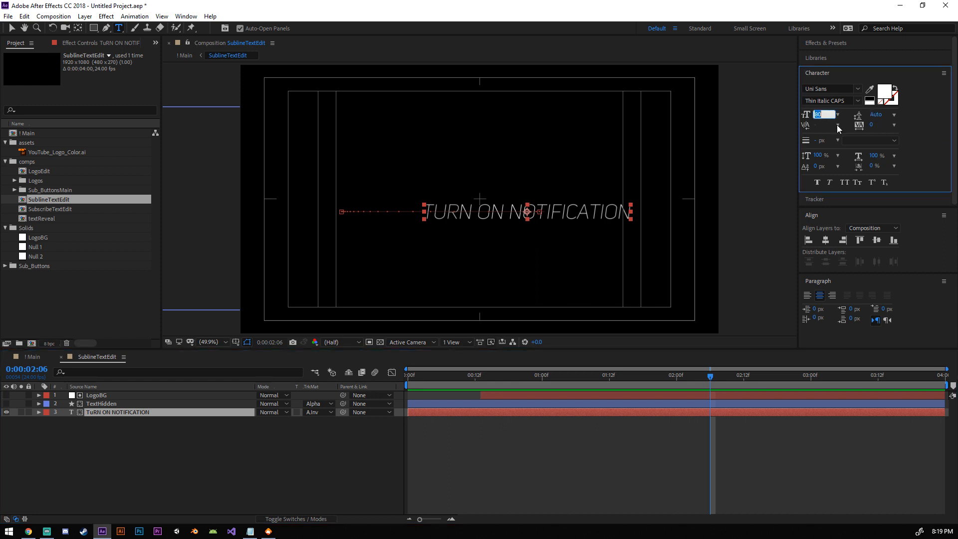
text(60)
key(Return)
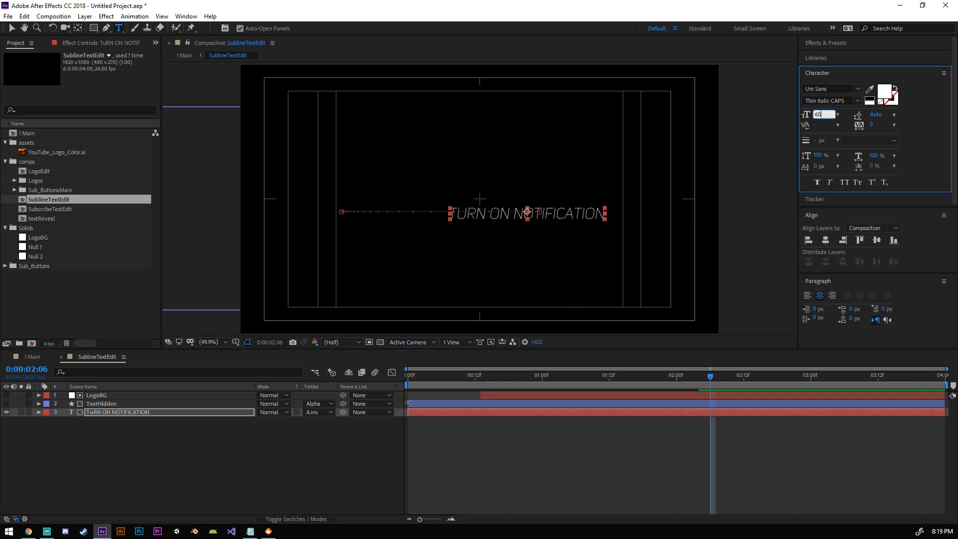
click(277, 490)
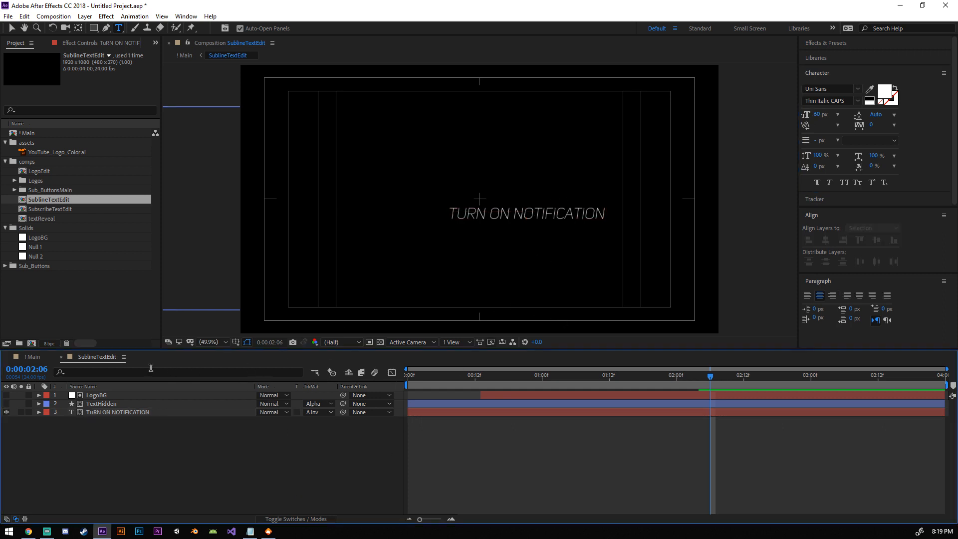
Step: In the Main composition, nudge the SublineTextEdit layer slightly up, closer to the SUBSCRIBE text
click(40, 358)
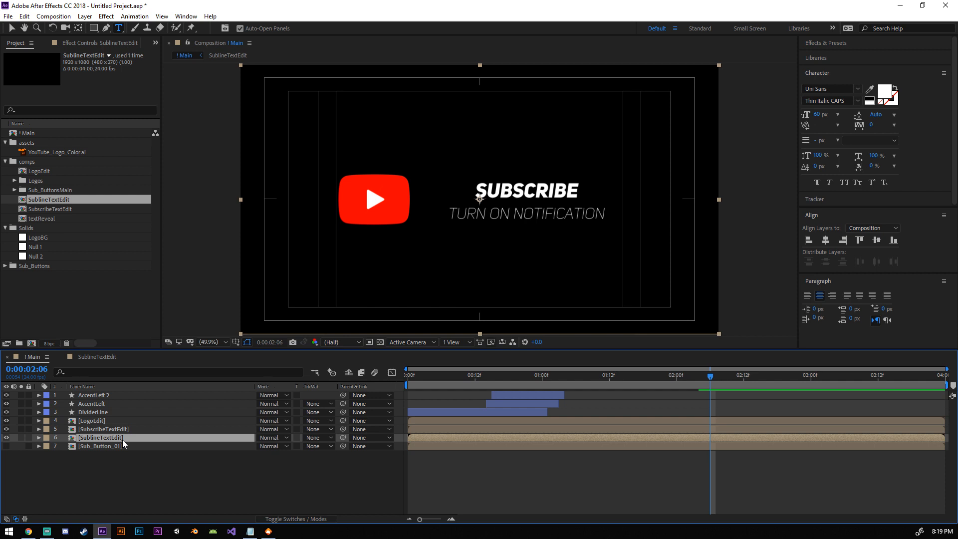
key(Return)
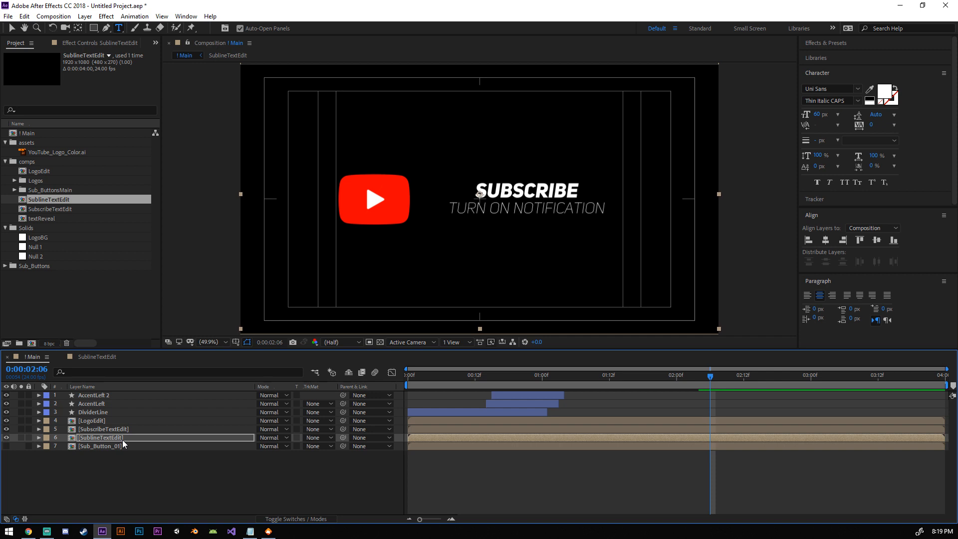
click(250, 489)
Step: Shift the SublineTextEdit layer two frames later in the Main composition and preview the reveal
click(99, 438)
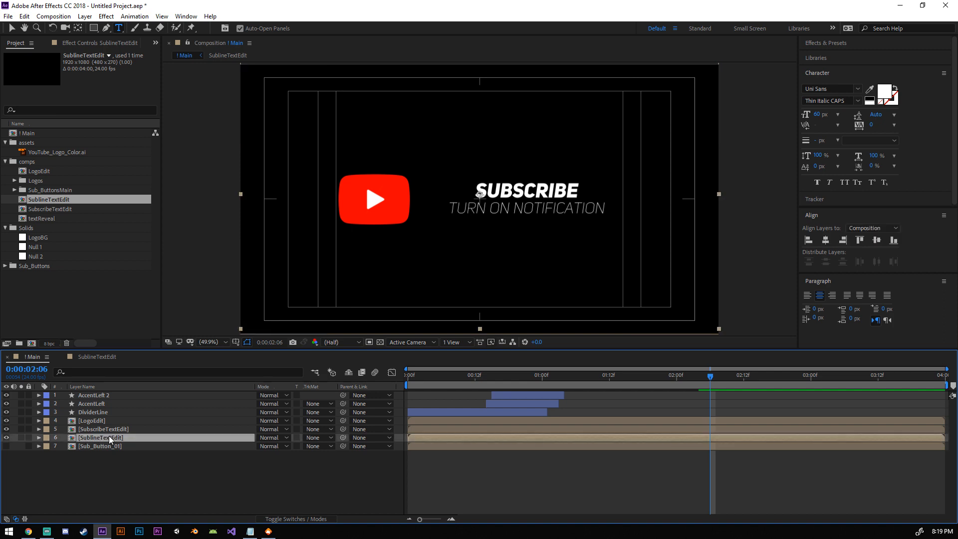
key(alt+Page_Down)
key(alt+Page_Down)
key(space)
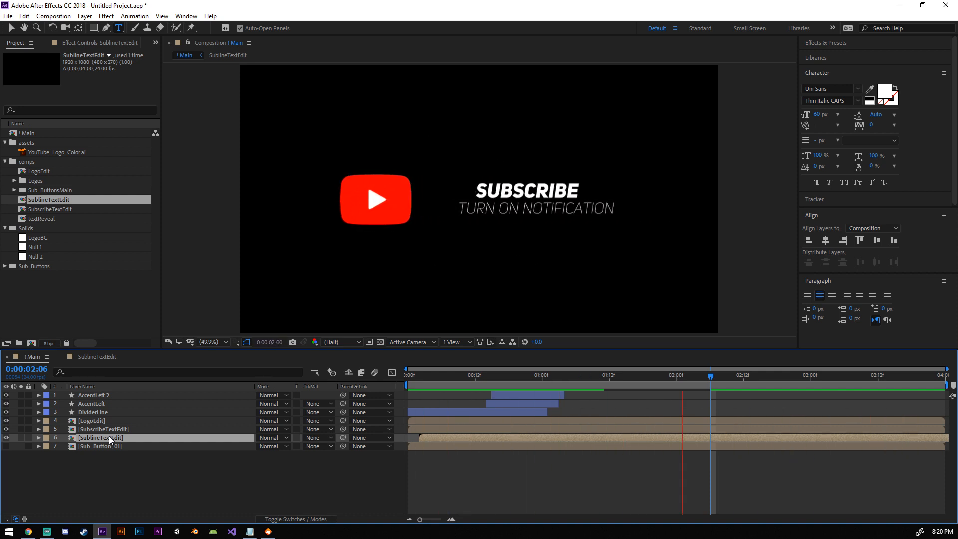
key(space)
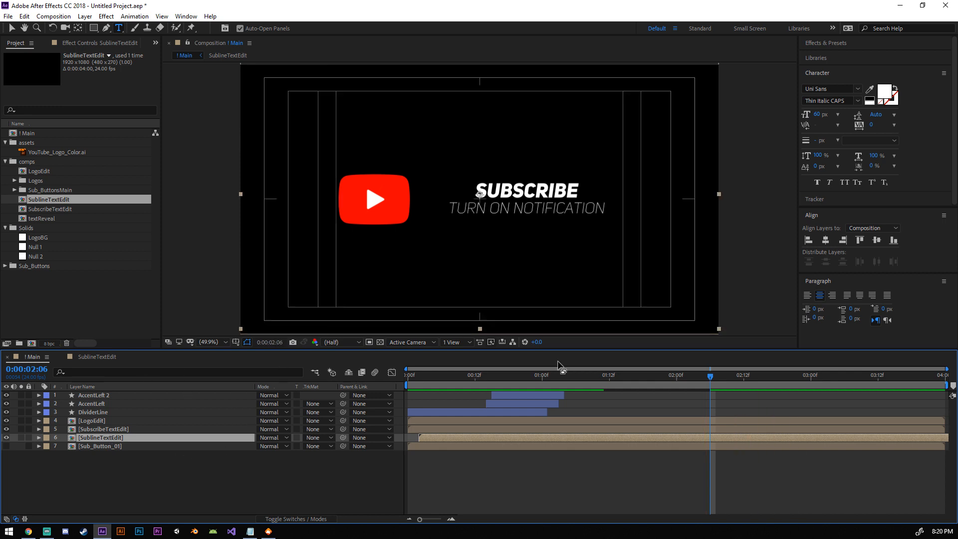
click(588, 378)
drag(593, 381, 610, 391)
Step: Pre-compose all layers of the Main composition into a new composition named Sub_Button_02
click(102, 446)
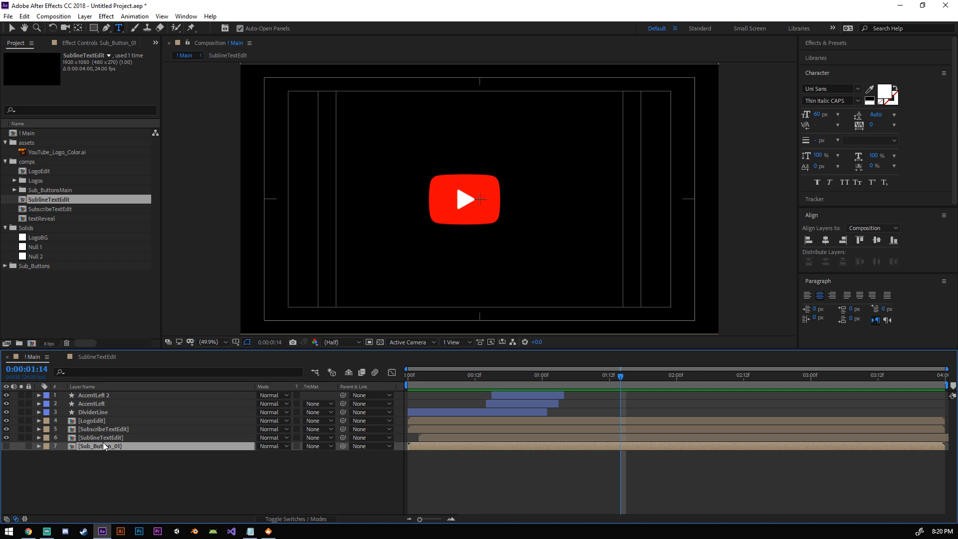
shift+click(101, 397)
key(ctrl+shift+c)
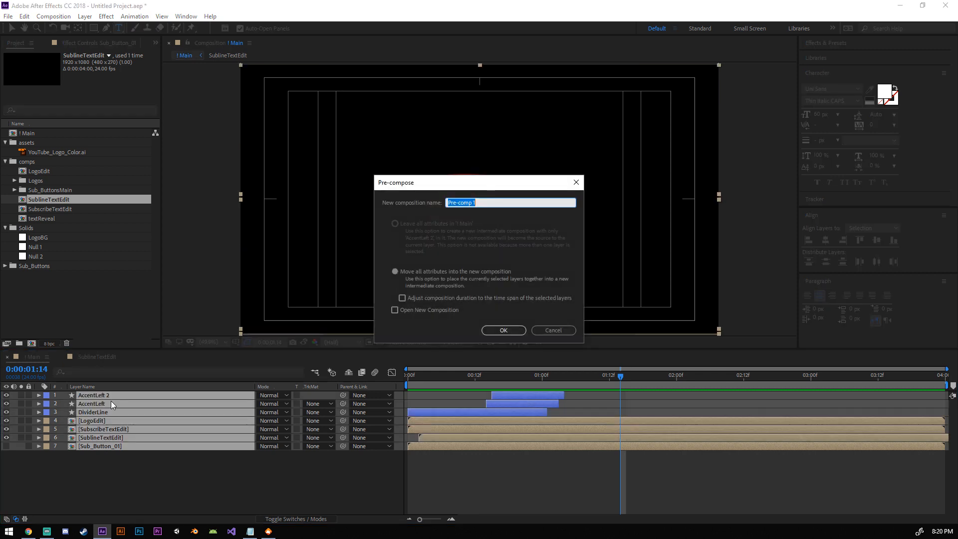
text(Su)
text(b_N)
text(utto)
text(n_02)
click(503, 330)
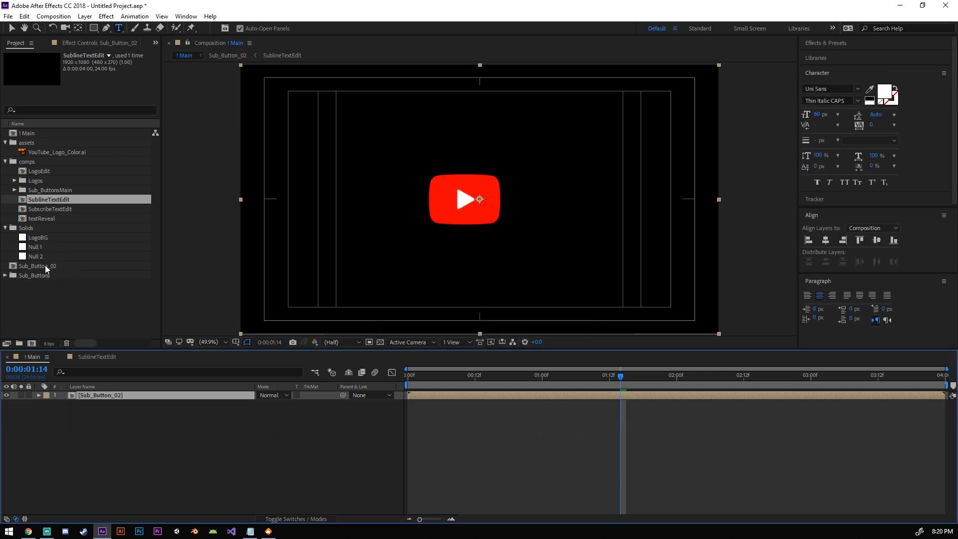
Step: Move the Sub_Button_02 composition into the Sub_Buttons folder and collapse the Solids and comps folders
drag(28, 265, 38, 273)
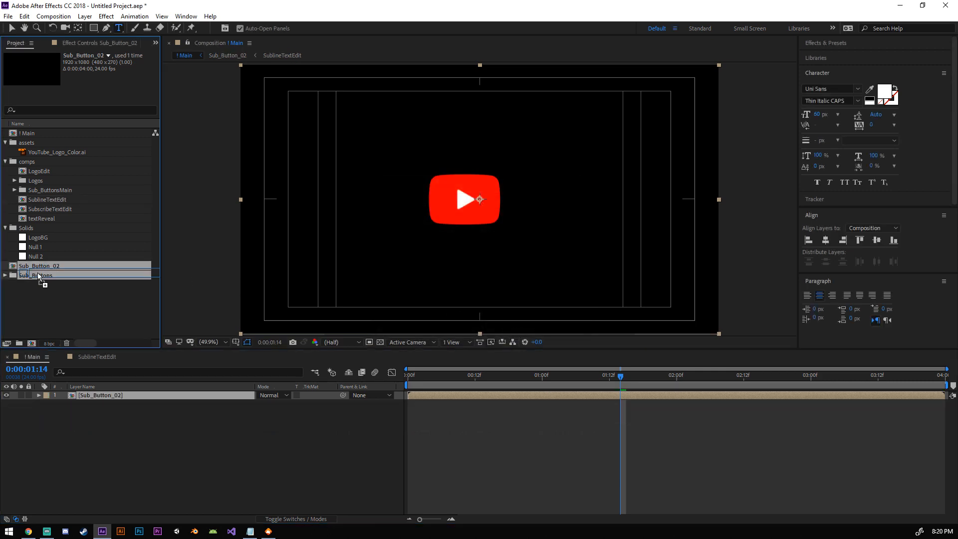
click(5, 229)
click(5, 161)
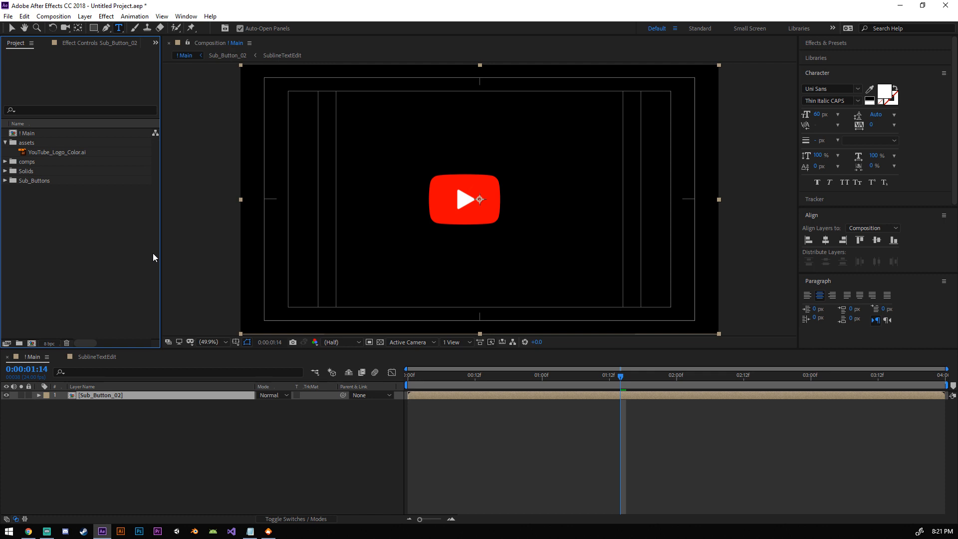
Step: Look at the YouTube logo asset and scrub through the early part of the reveal in Main
click(70, 153)
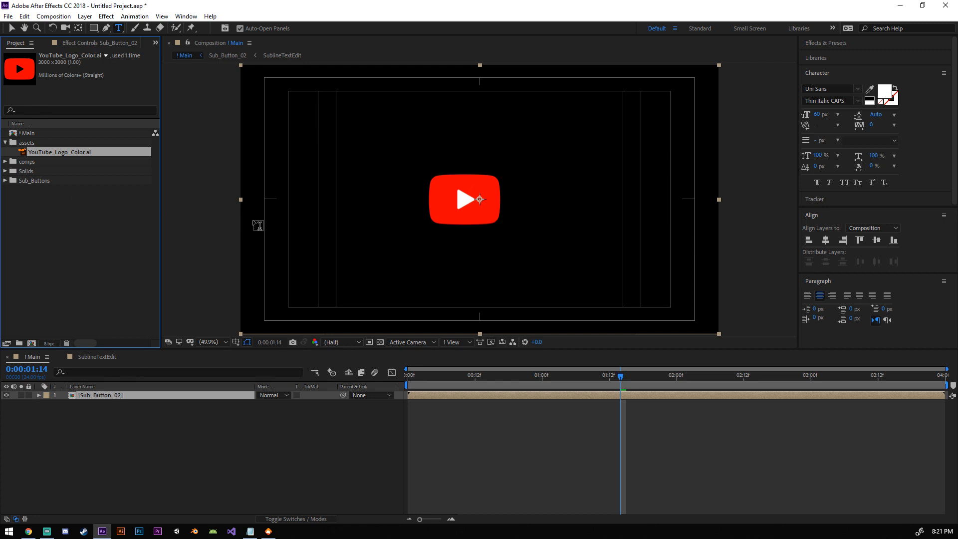
drag(622, 382, 499, 393)
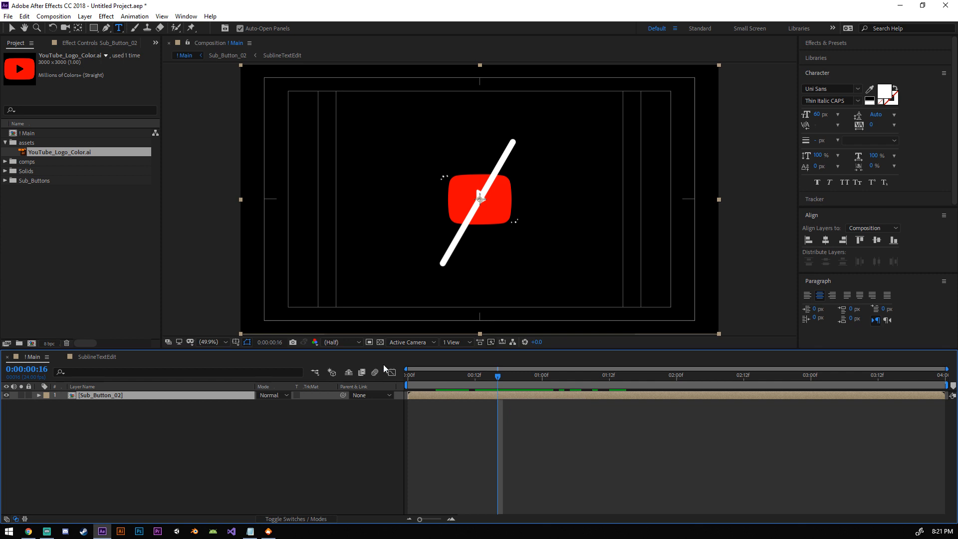
click(118, 190)
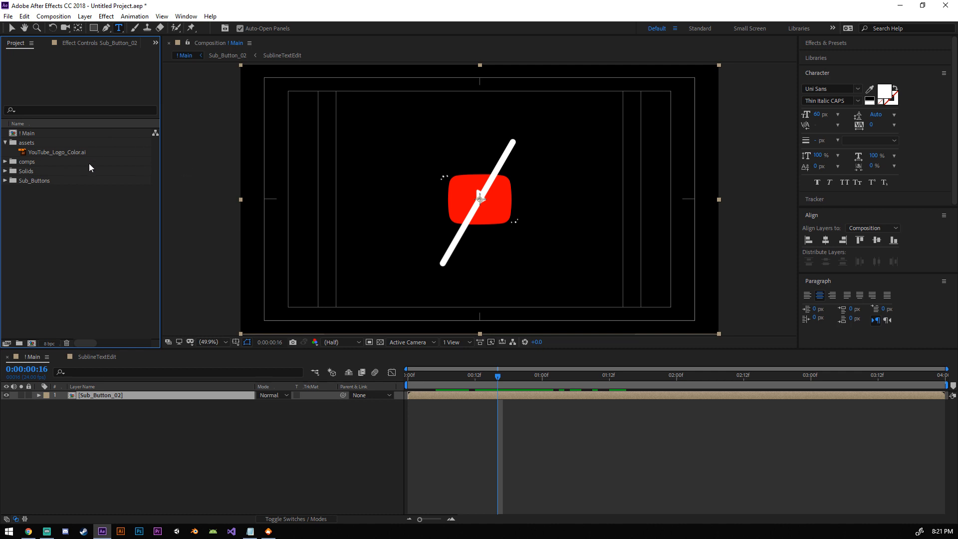
click(25, 143)
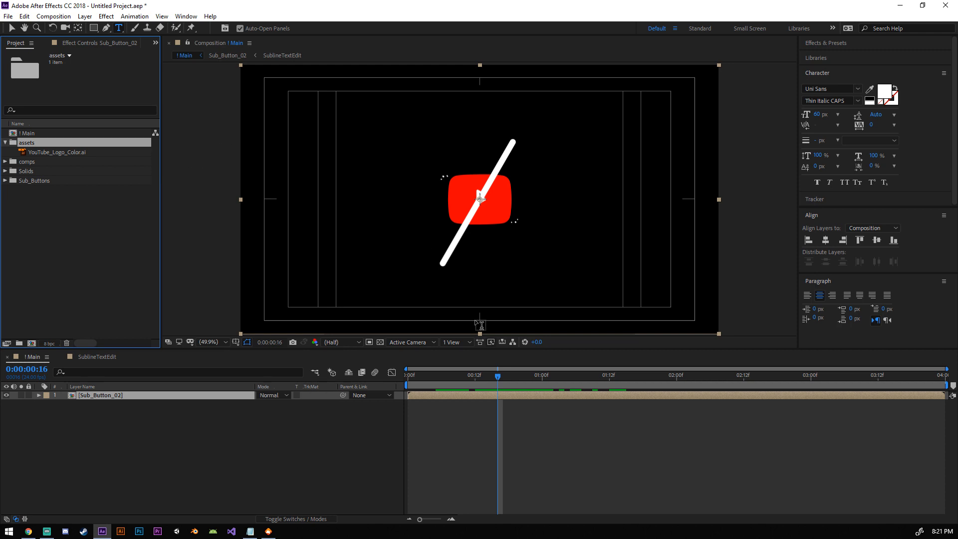
drag(497, 376, 534, 363)
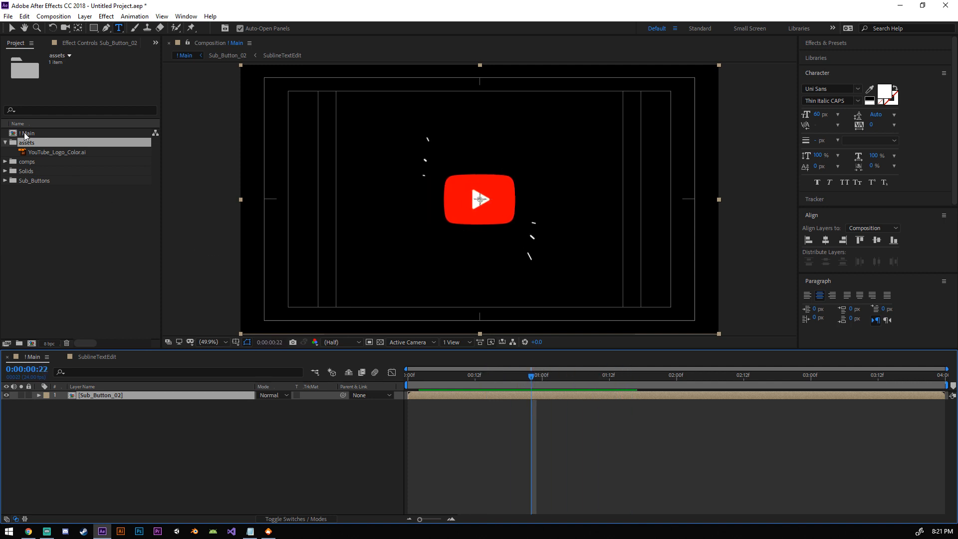
click(82, 216)
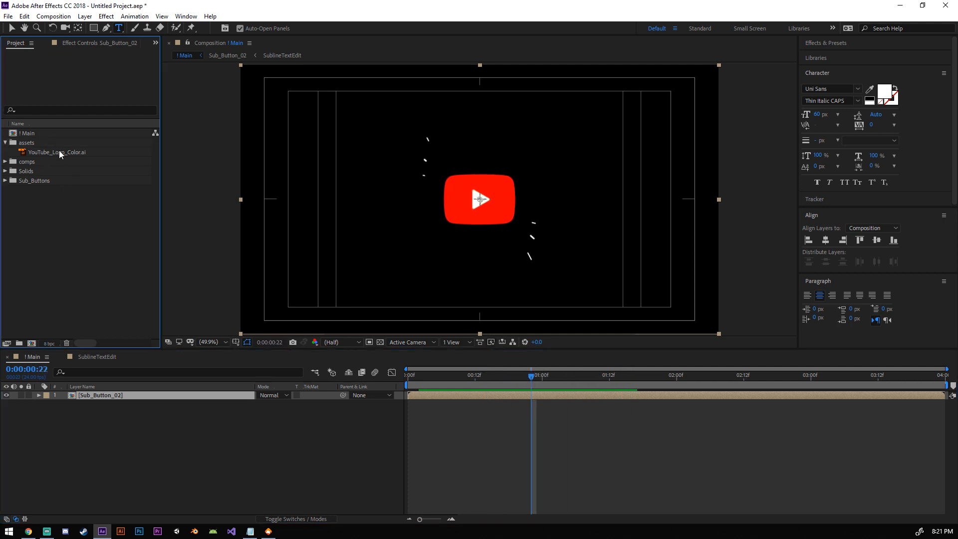
Step: Import Facebook_Logo_Color.ai, Instagram_Logo_Color.ai and Twitter_Logo_Color.ai into the assets folder
click(31, 145)
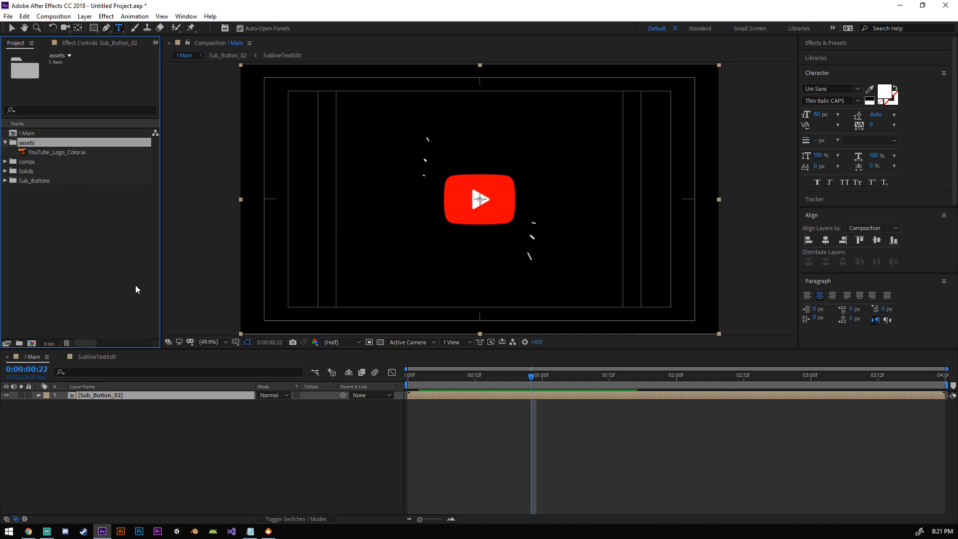
right_click(103, 256)
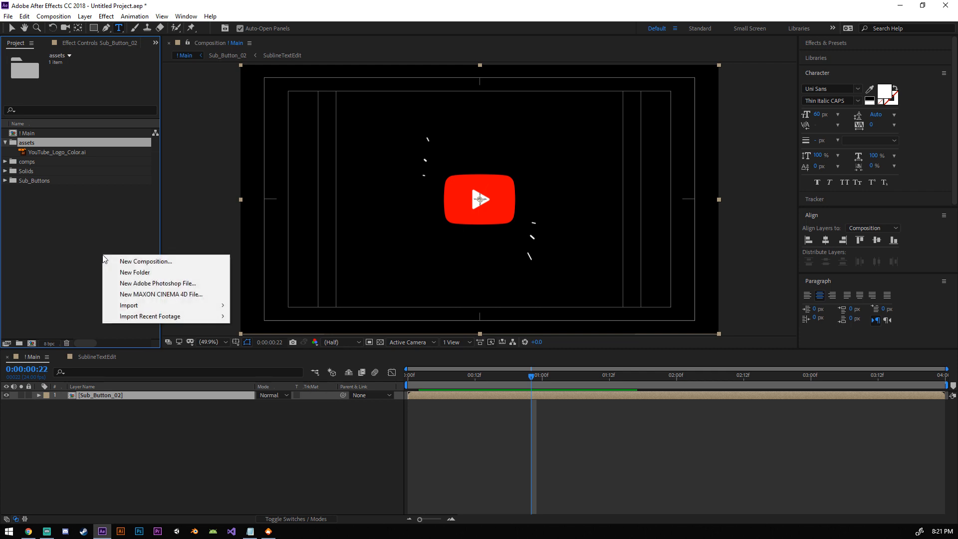
mouse_move(141, 306)
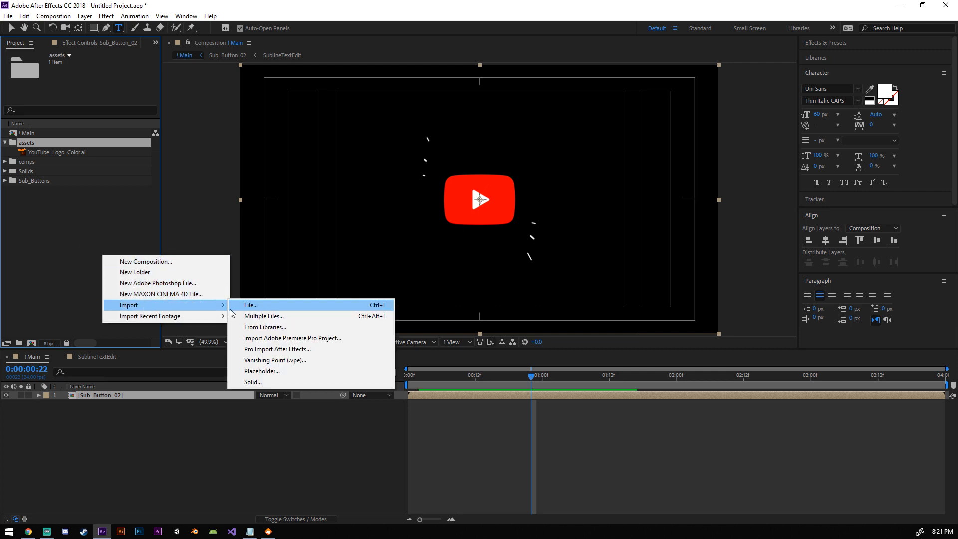
click(269, 308)
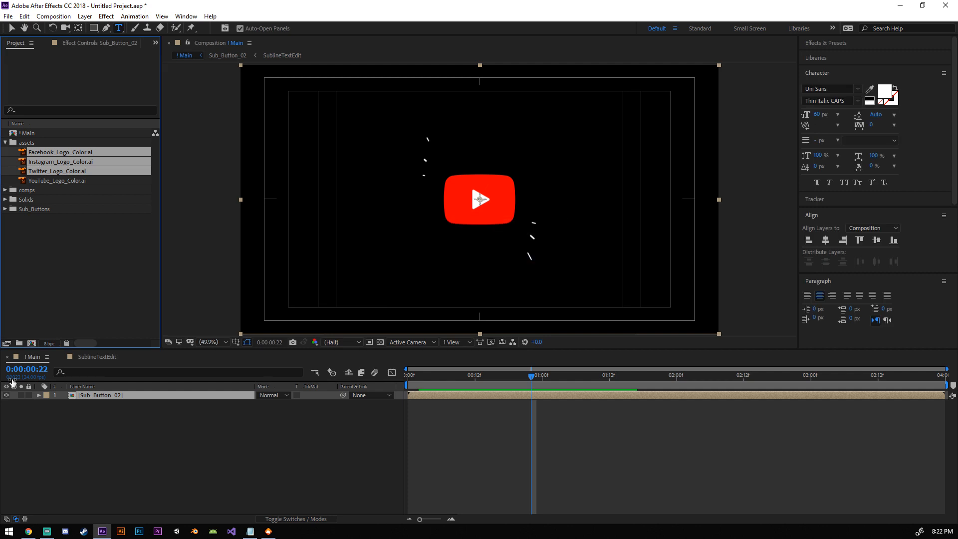
click(92, 274)
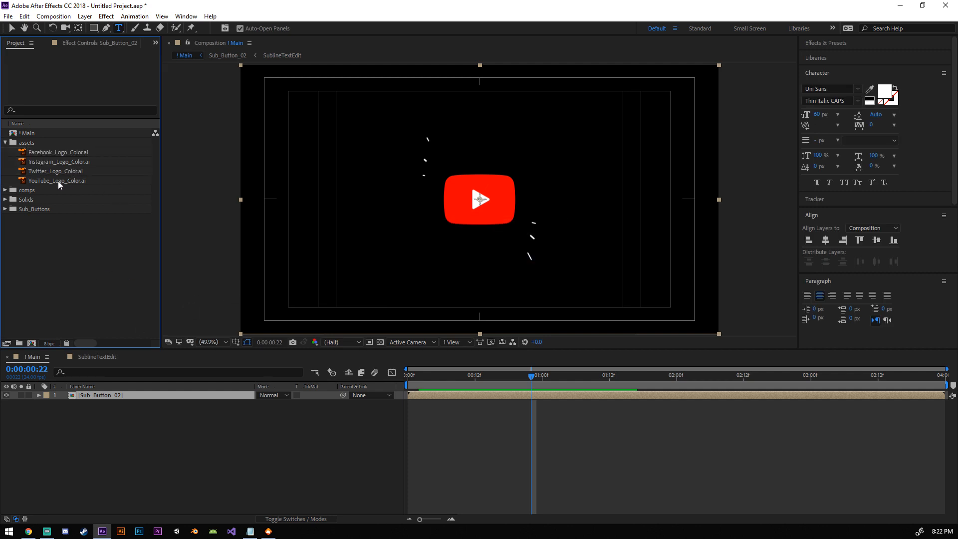
click(75, 171)
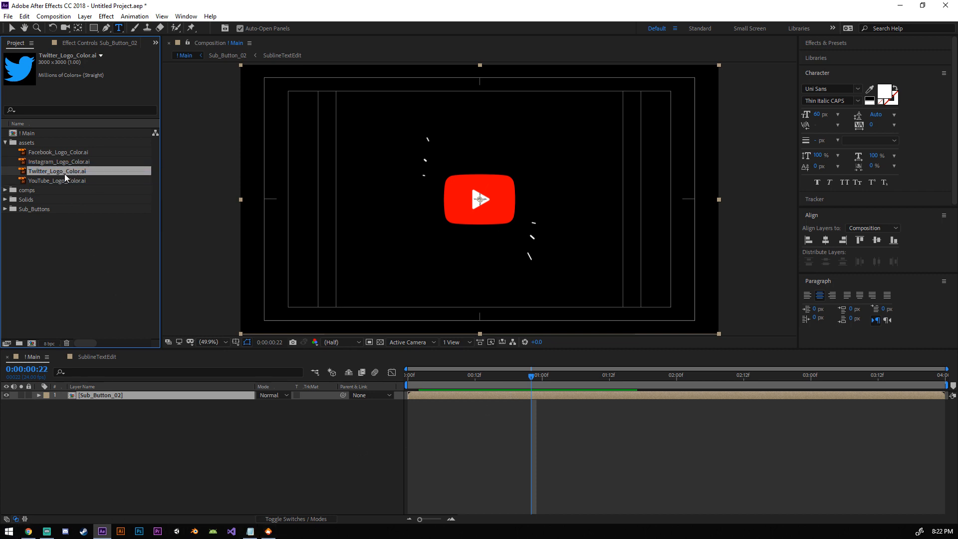
drag(64, 173, 30, 144)
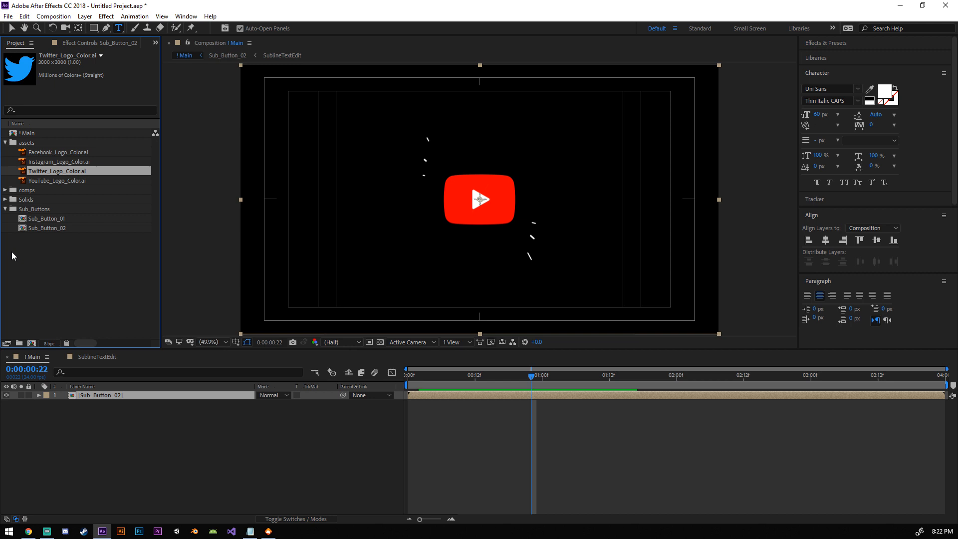
click(5, 209)
click(201, 425)
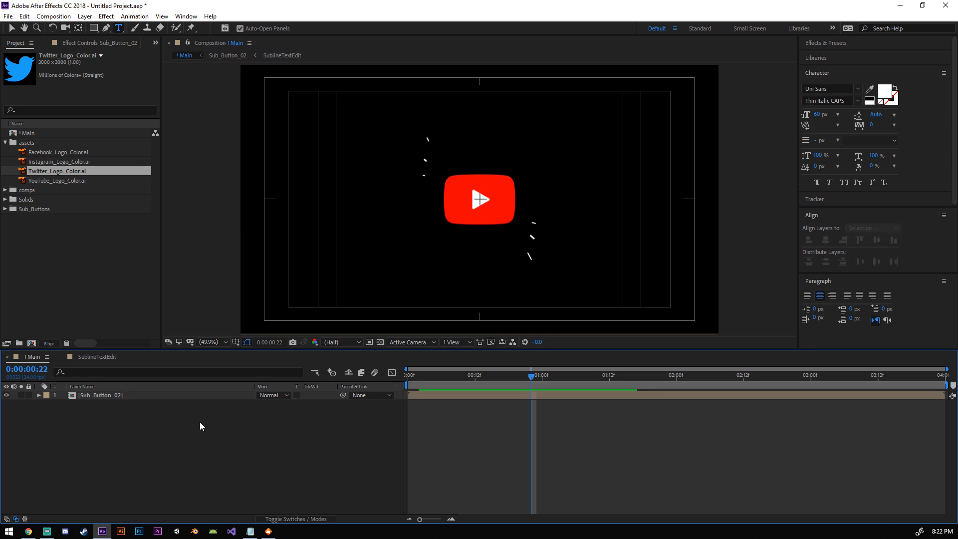
Step: Rename the Sub_Button_02 composition in the Sub_Buttons folder as Sub_Button_02(YT_lowerthird)
click(5, 209)
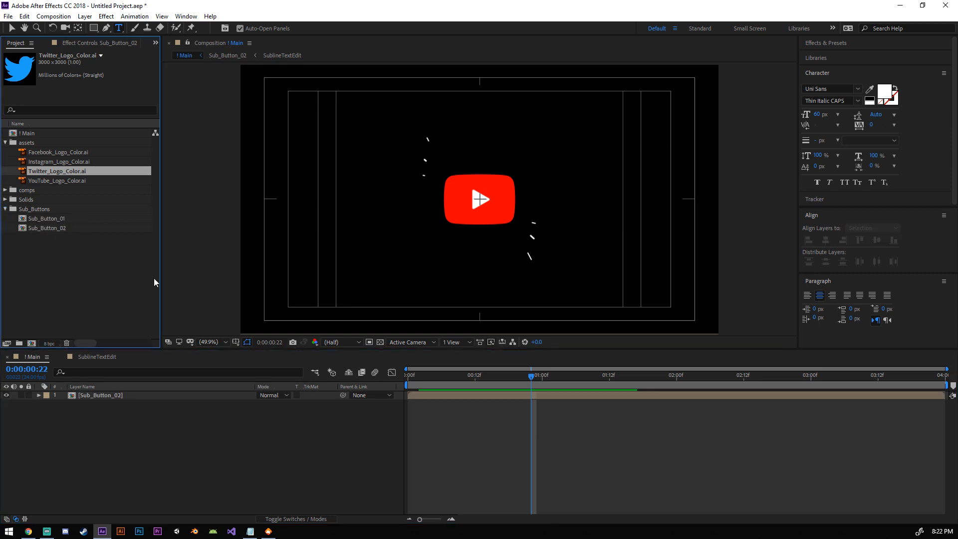
right_click(58, 229)
click(124, 391)
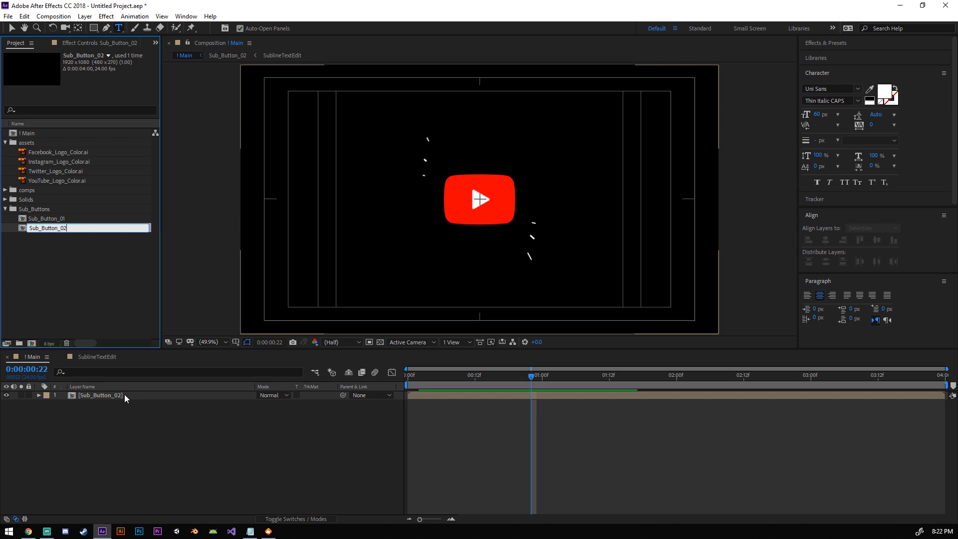
text((YT_lowerthird)
key(Return)
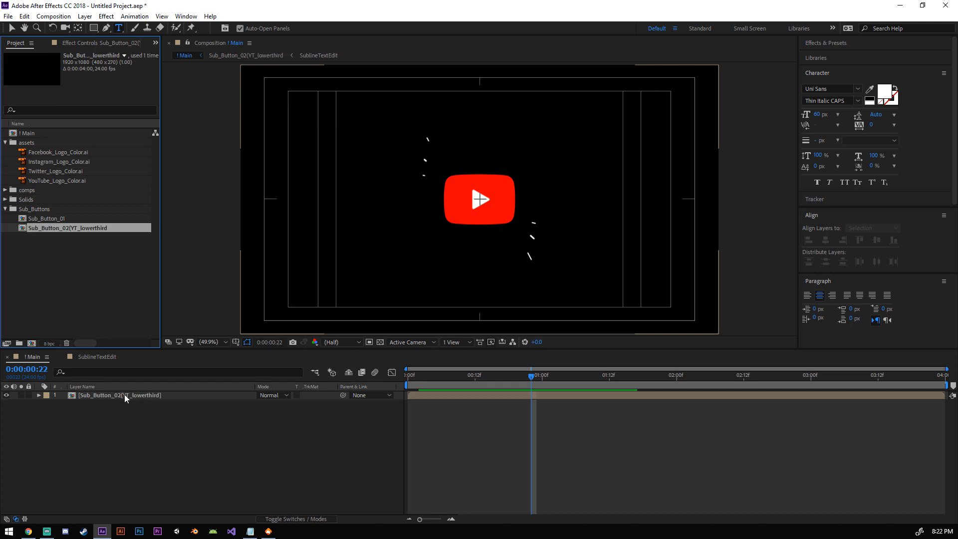
right_click(112, 228)
click(148, 388)
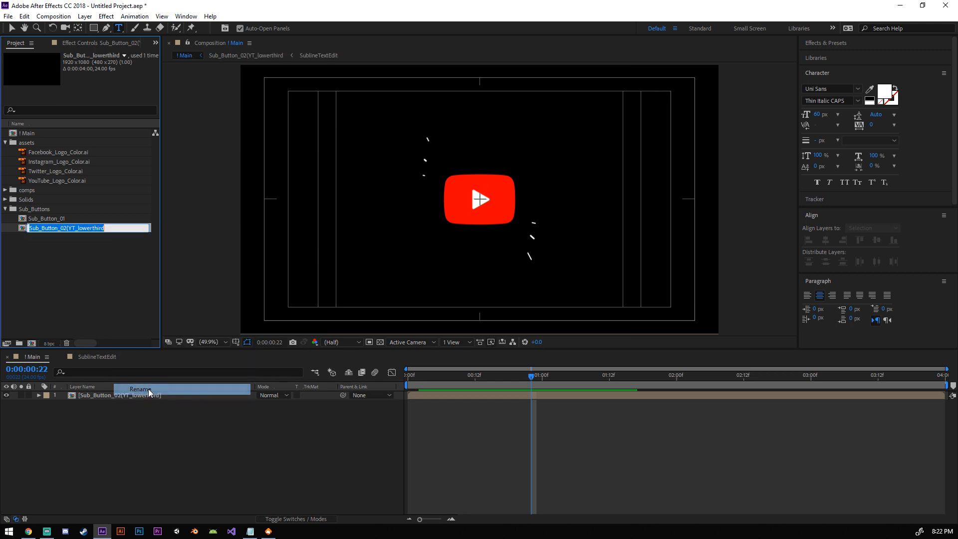
key(Right)
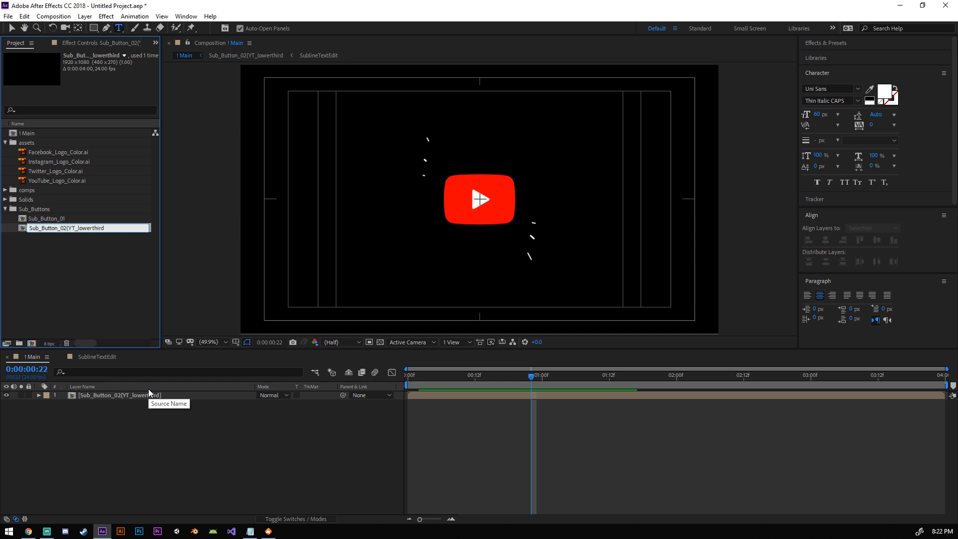
text())
key(Return)
click(124, 280)
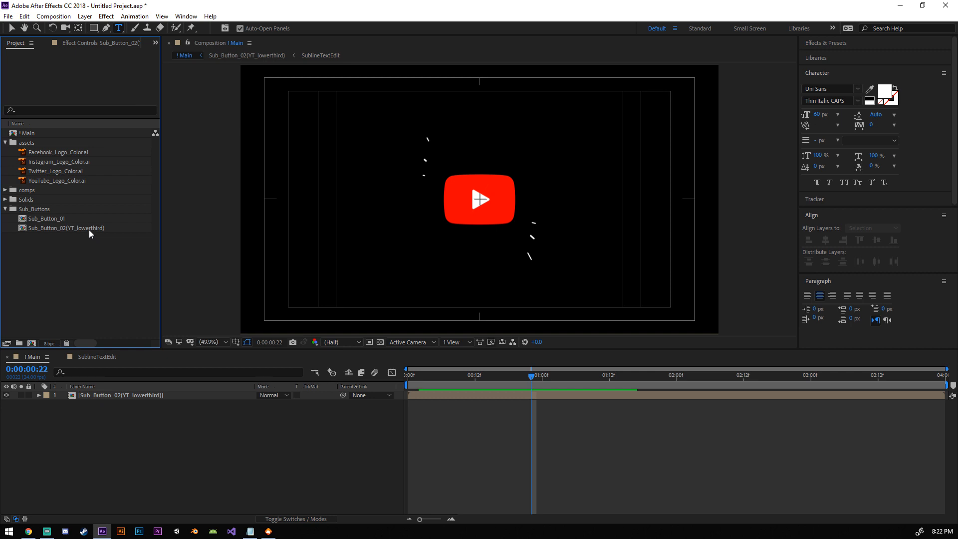
click(75, 228)
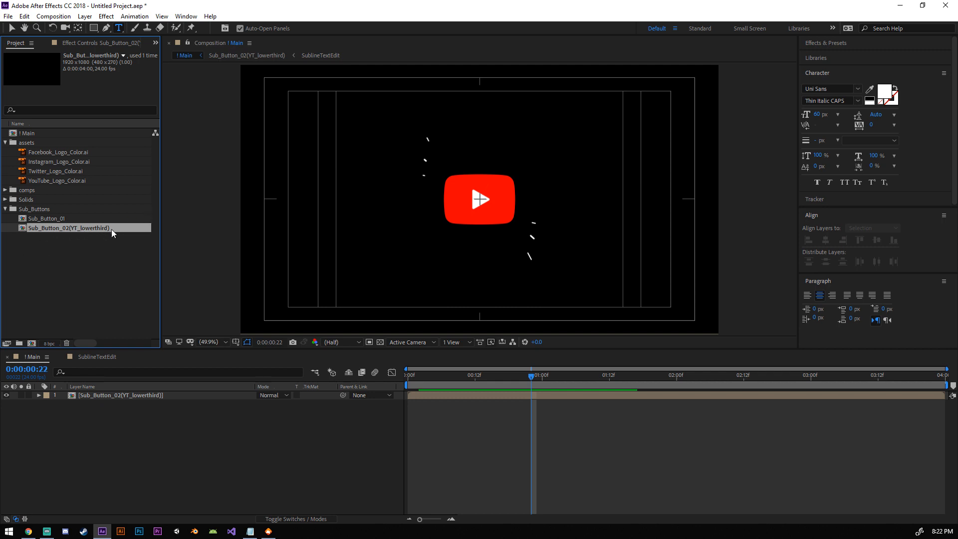
Step: Duplicate the Sub_Button_02(YT_lowerthird) composition, hide the original's layer in Main and add the duplicate above it
key(ctrl+d)
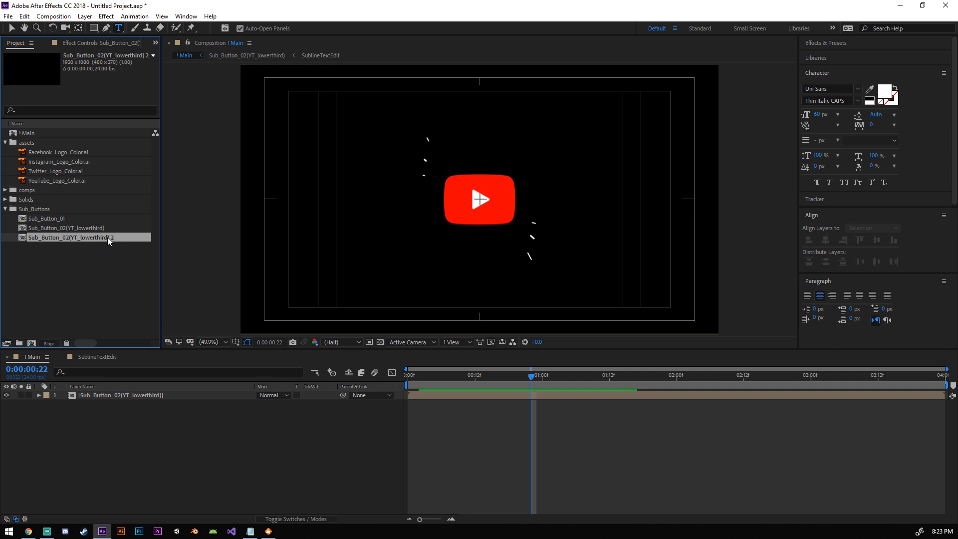
click(90, 228)
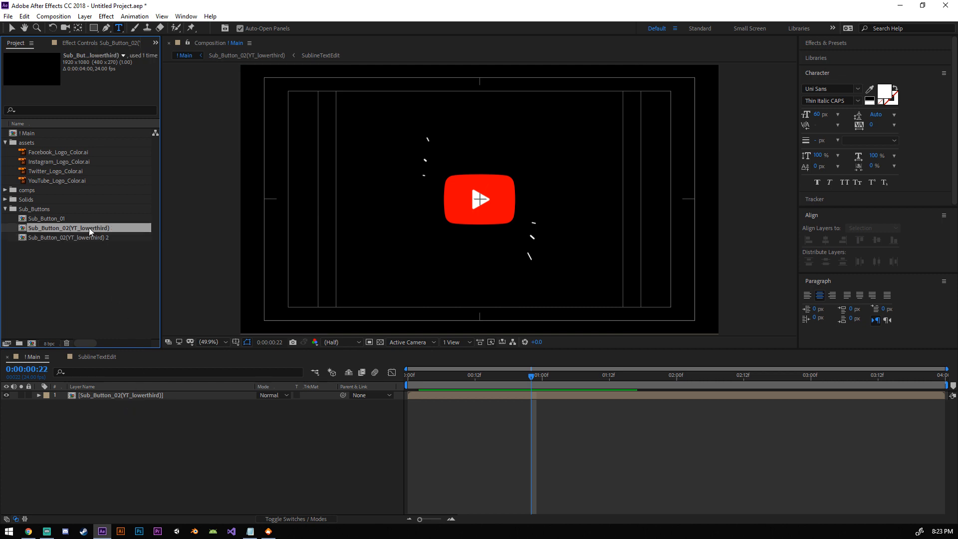
click(90, 238)
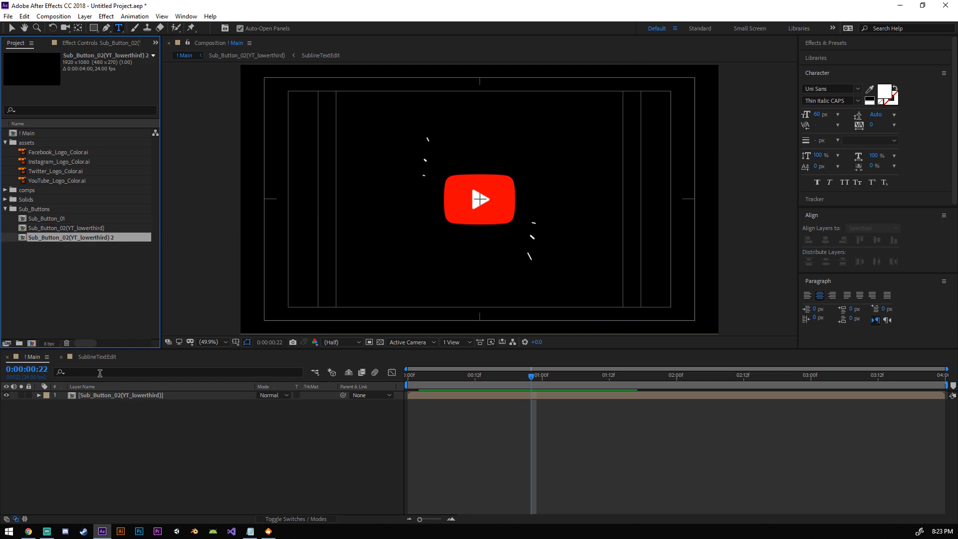
click(6, 394)
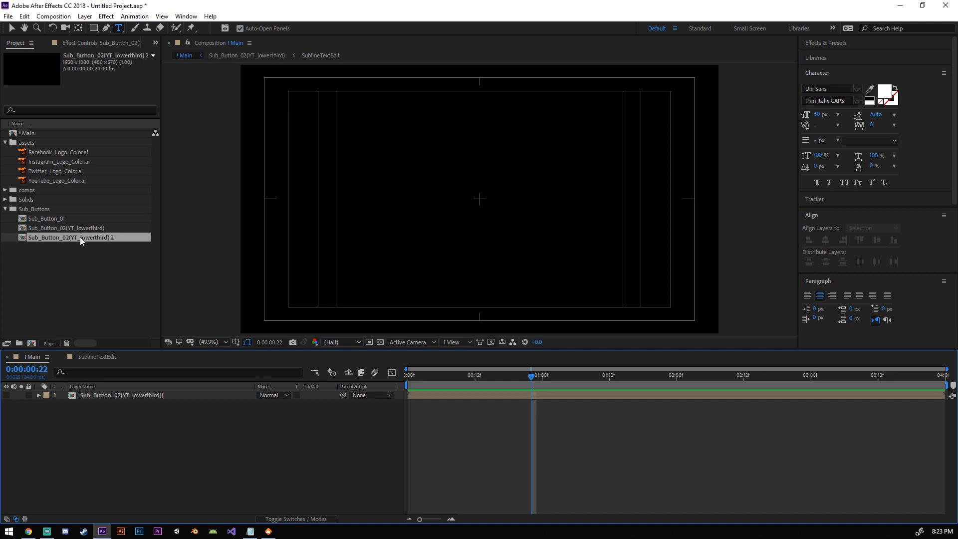
drag(80, 237, 122, 393)
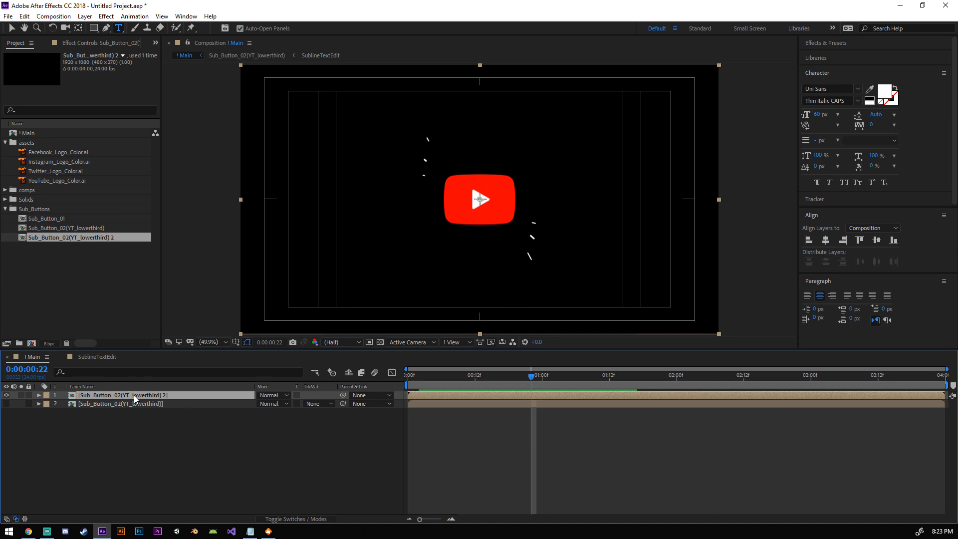
Step: Replace the YouTube logo with Twitter_Logo_Color.ai inside the duplicate's nested YouTube_Logo_Color composition within LogoEdit
double_click(133, 395)
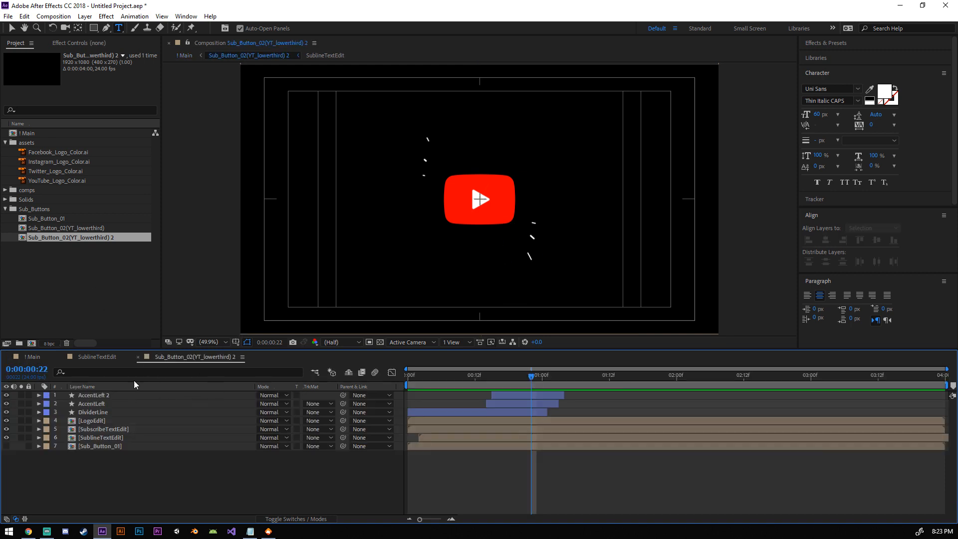
double_click(96, 420)
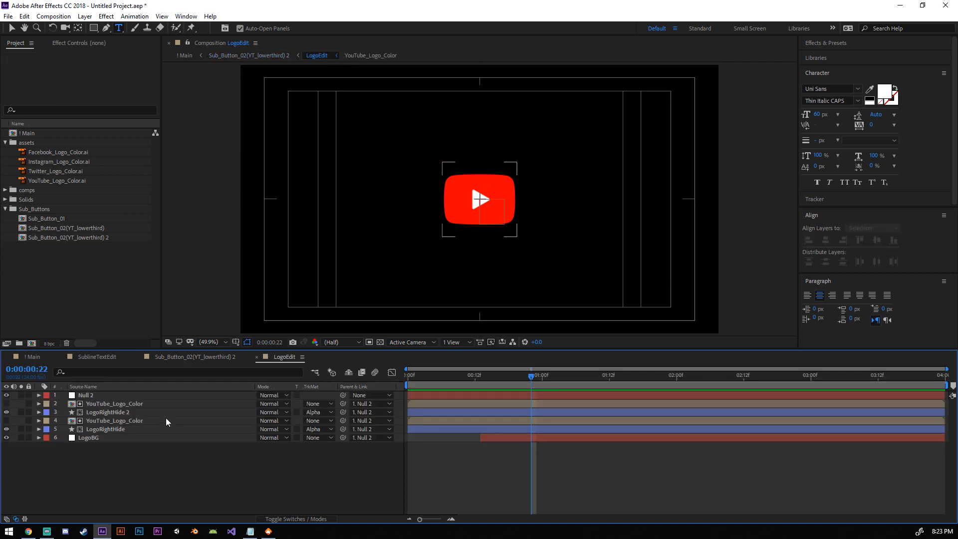
double_click(116, 422)
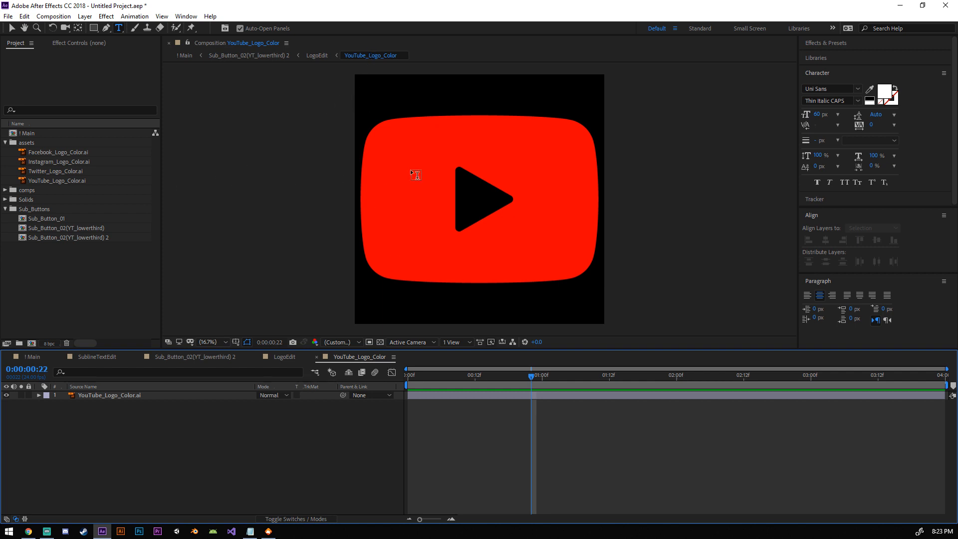
click(101, 395)
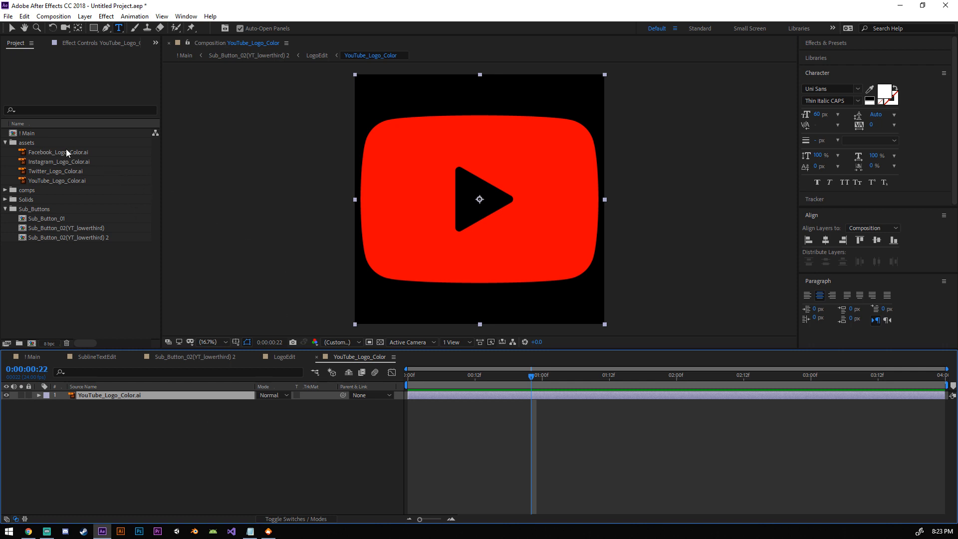
drag(55, 172, 120, 397)
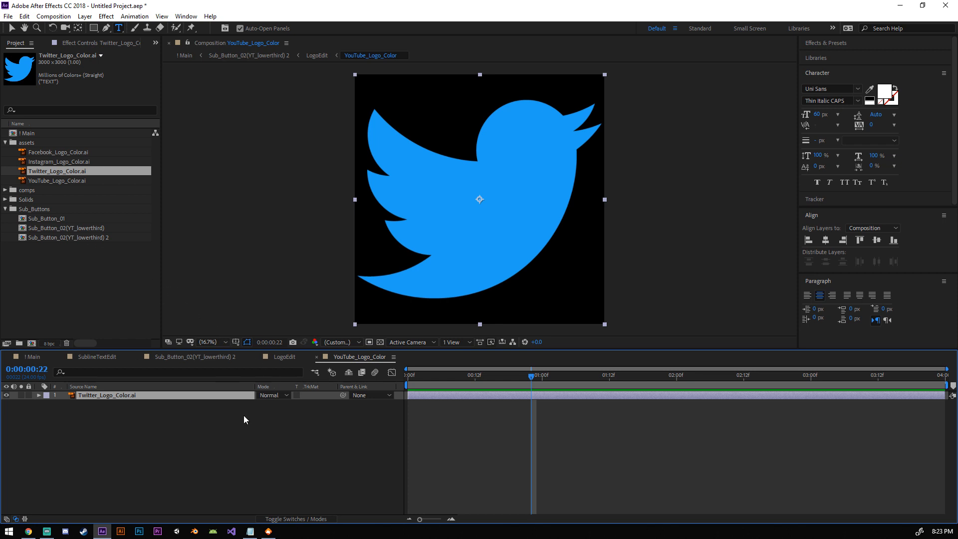
Step: Set the Twitter logo layer's Scale to 40%
key(s)
click(274, 404)
text(40)
key(Return)
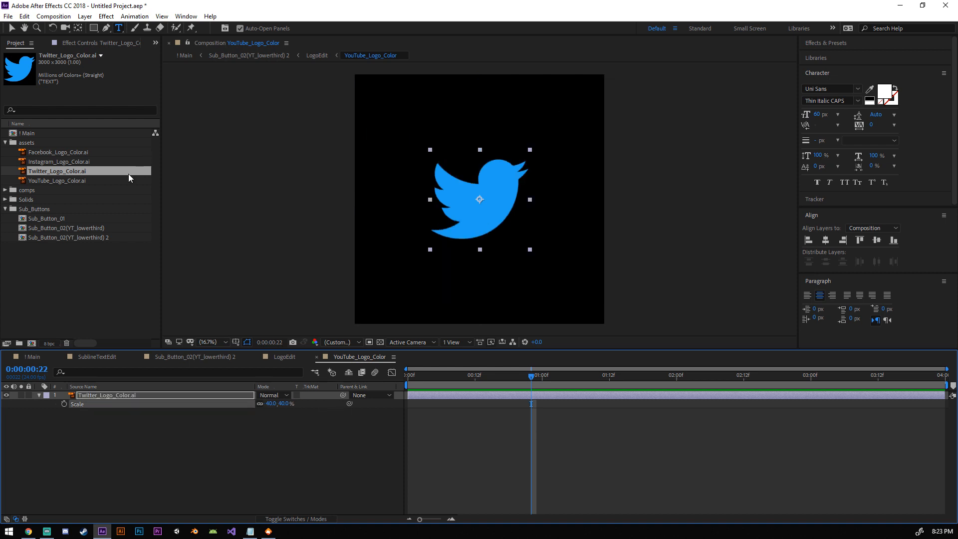
Step: Replace the Twitter logo layer's source with YouTube_Logo_Color.ai and reveal its Scale property
click(241, 441)
click(59, 182)
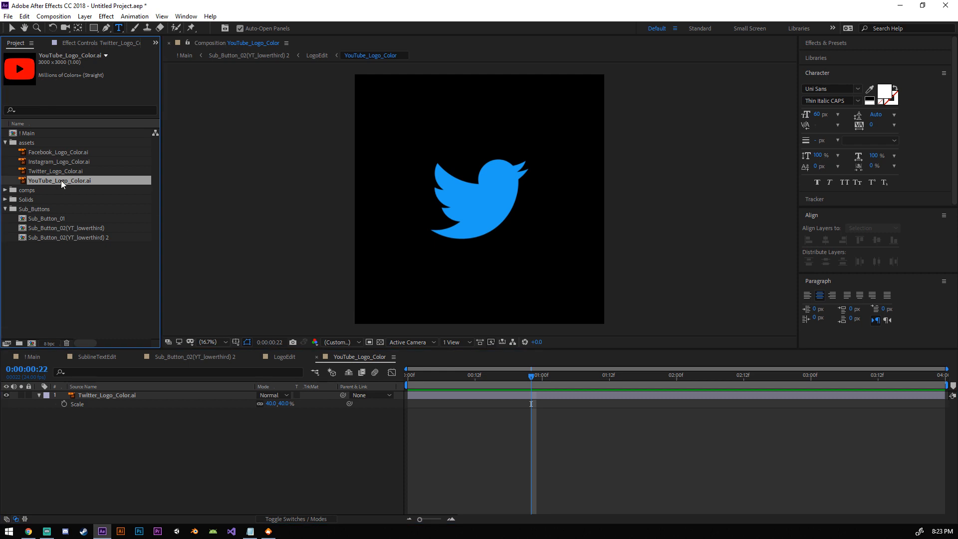
click(123, 395)
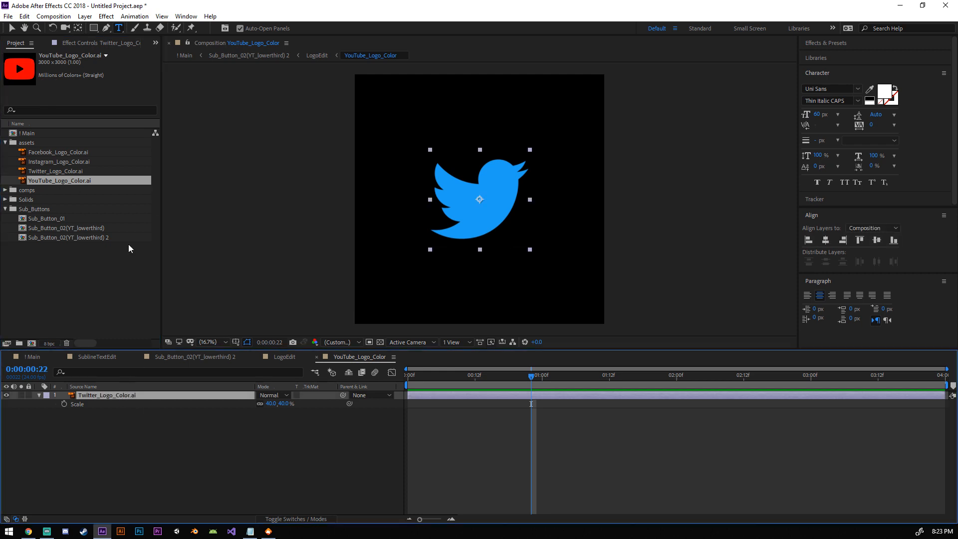
drag(71, 182, 145, 397)
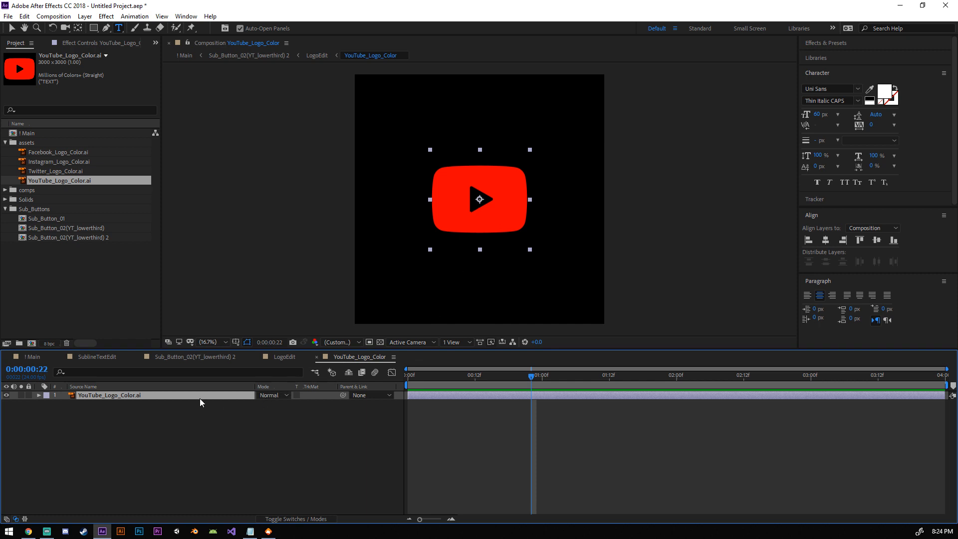
key(s)
Step: Check the reduced logo in the duplicated button composition and hide the LogoBG layer in LogoEdit
click(185, 358)
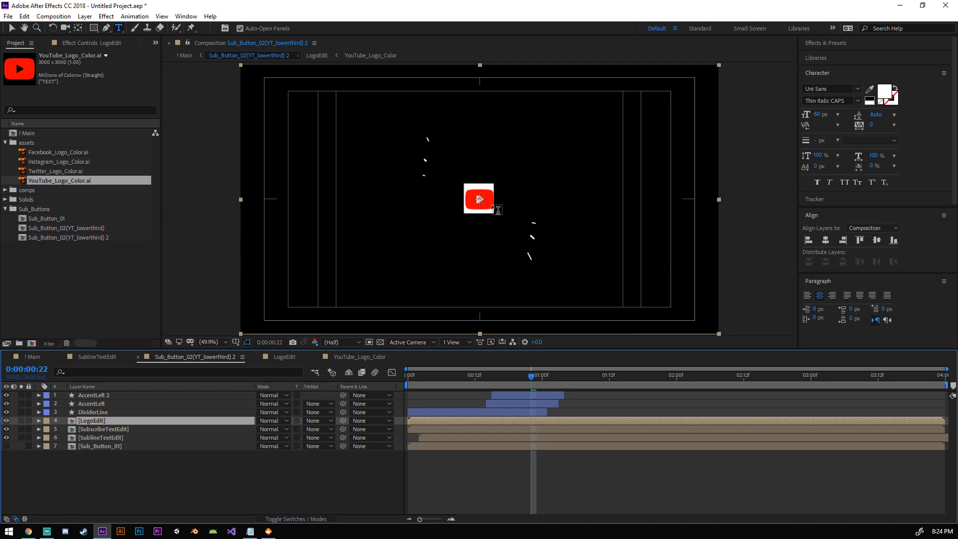
click(348, 358)
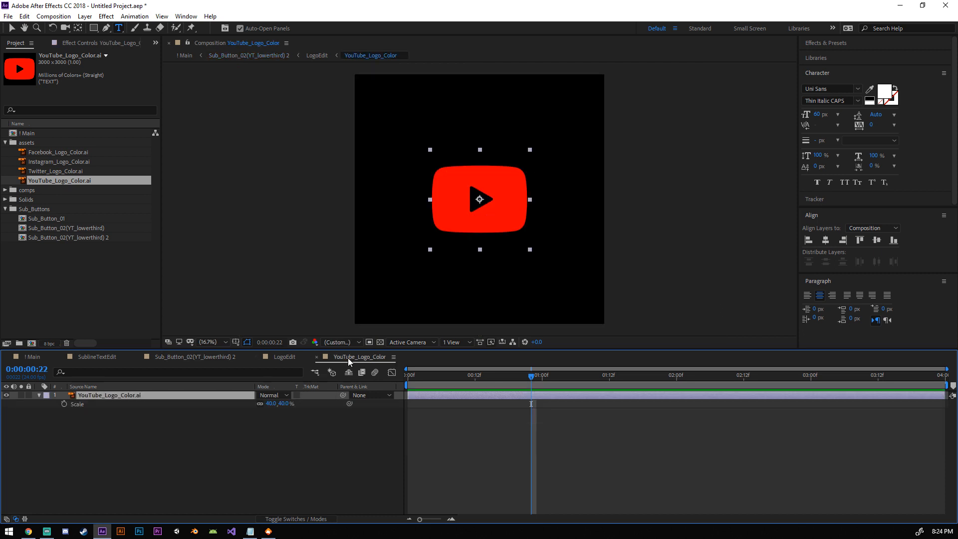
click(281, 356)
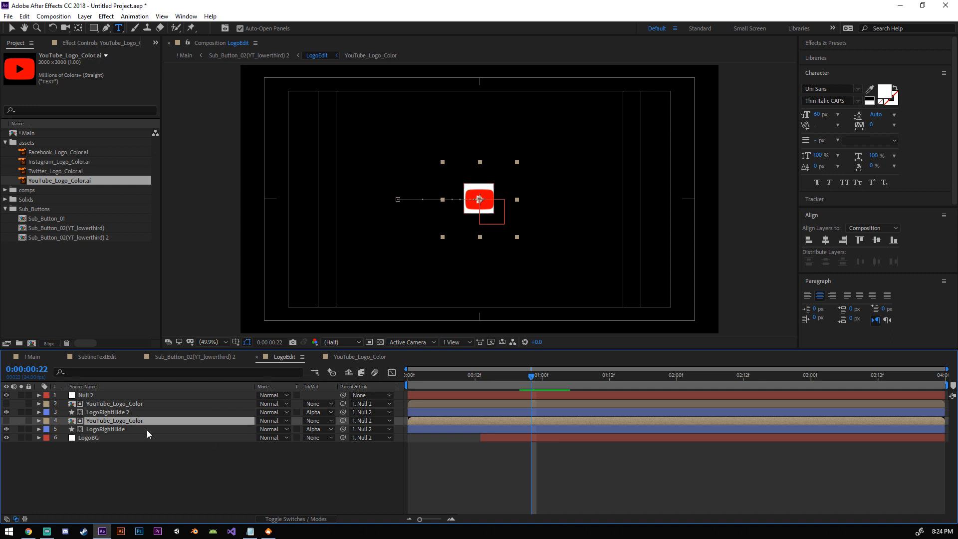
click(7, 437)
click(131, 487)
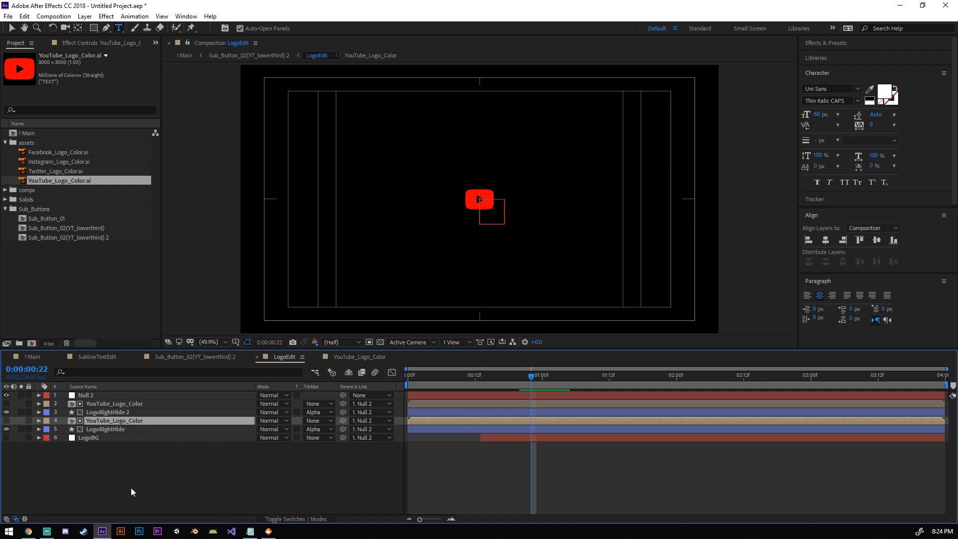
Step: Replace the logo layer in YouTube_Logo_Color with Twitter_Logo_Color.ai and set its Scale to 100%
click(363, 357)
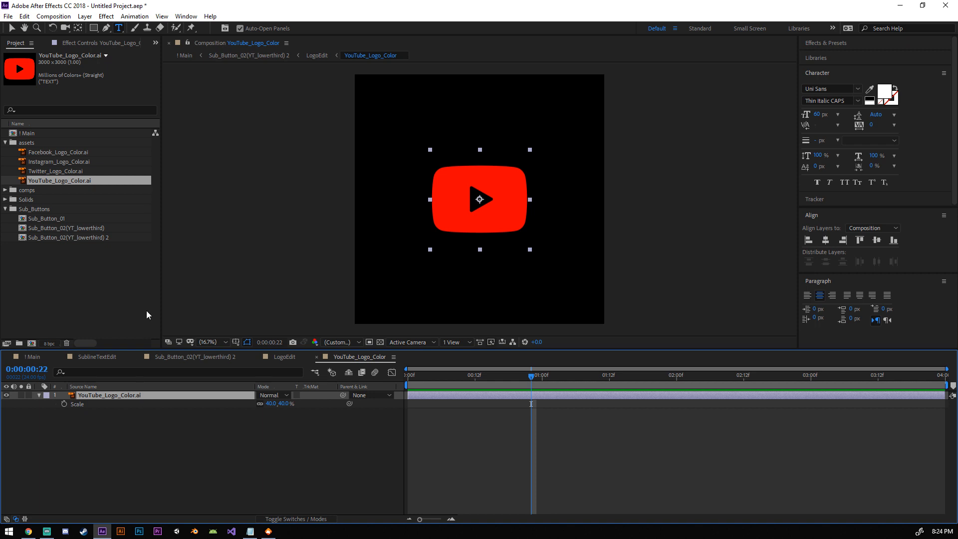
drag(55, 173, 142, 396)
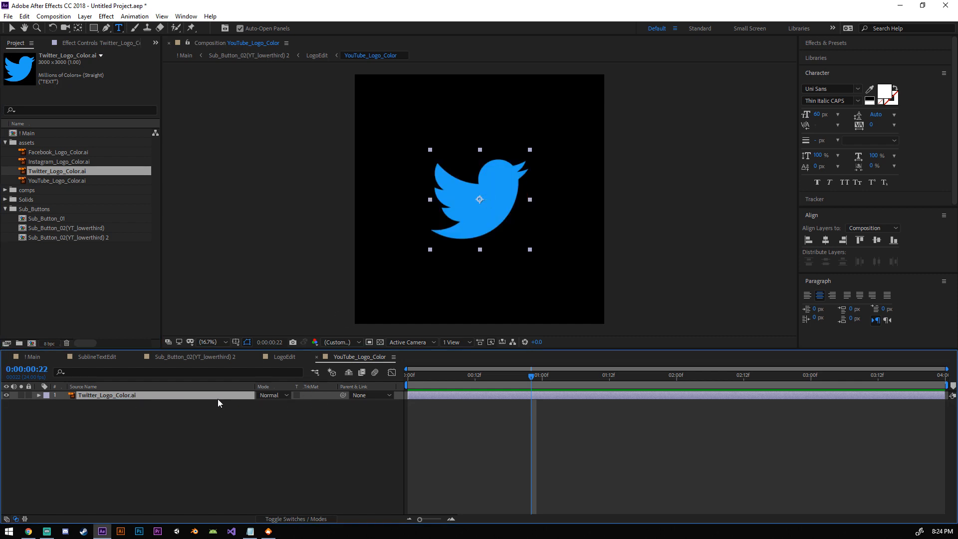
key(s)
click(273, 404)
text(100)
key(Return)
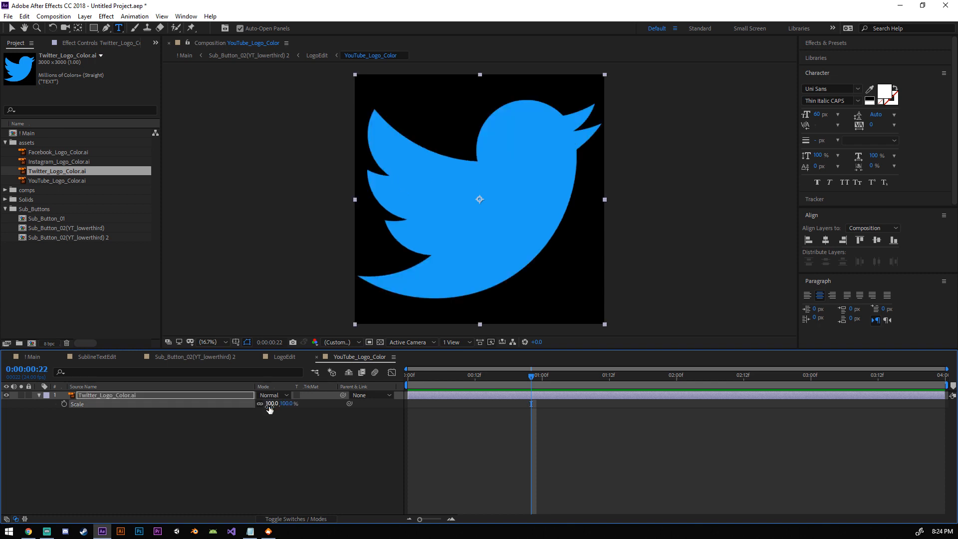
click(274, 442)
Step: Check the Twitter logo in the duplicated button composition, hide LogoBG in LogoEdit and move the playhead to 0:00:01:01
click(210, 357)
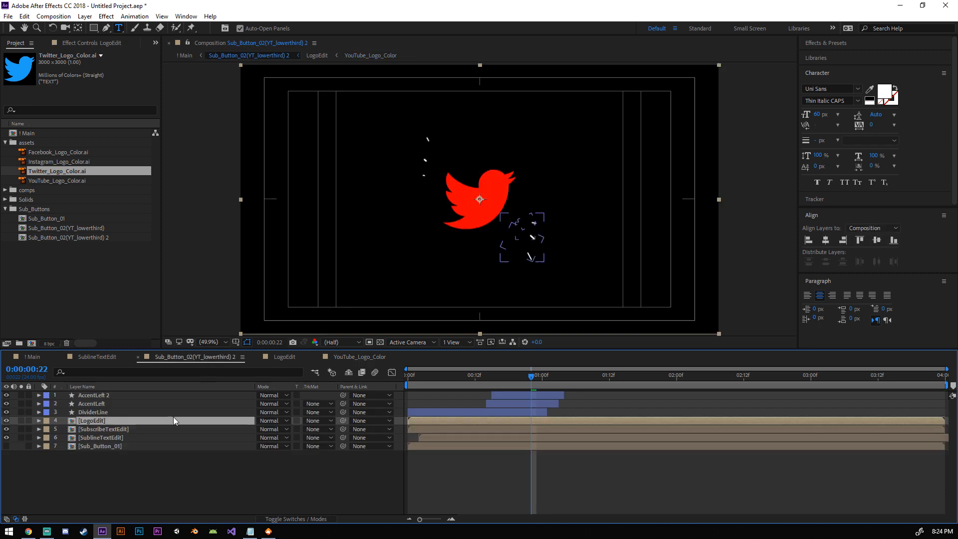
click(279, 358)
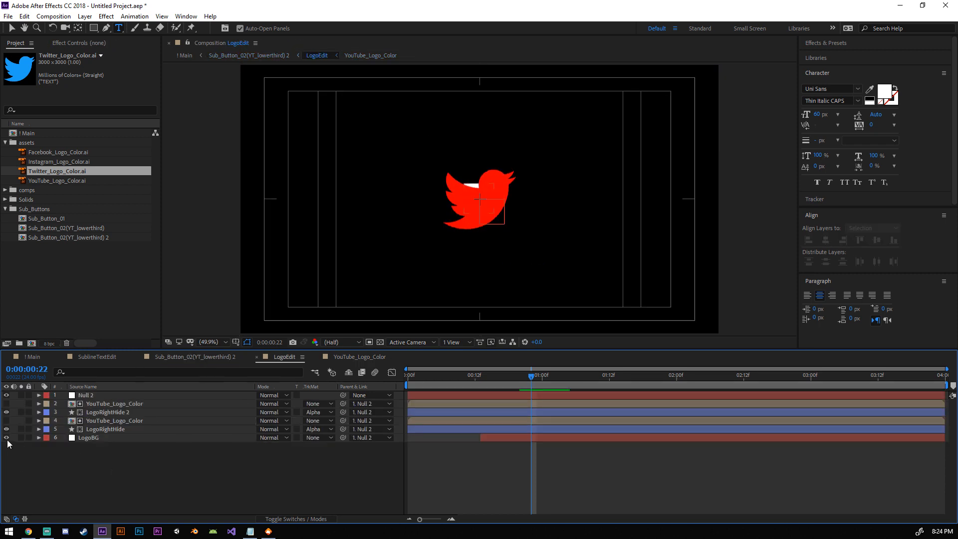
click(7, 437)
mouse_move(538, 378)
mouse_down()
mouse_move(469, 374)
mouse_move(577, 369)
mouse_move(469, 374)
mouse_move(548, 374)
mouse_up()
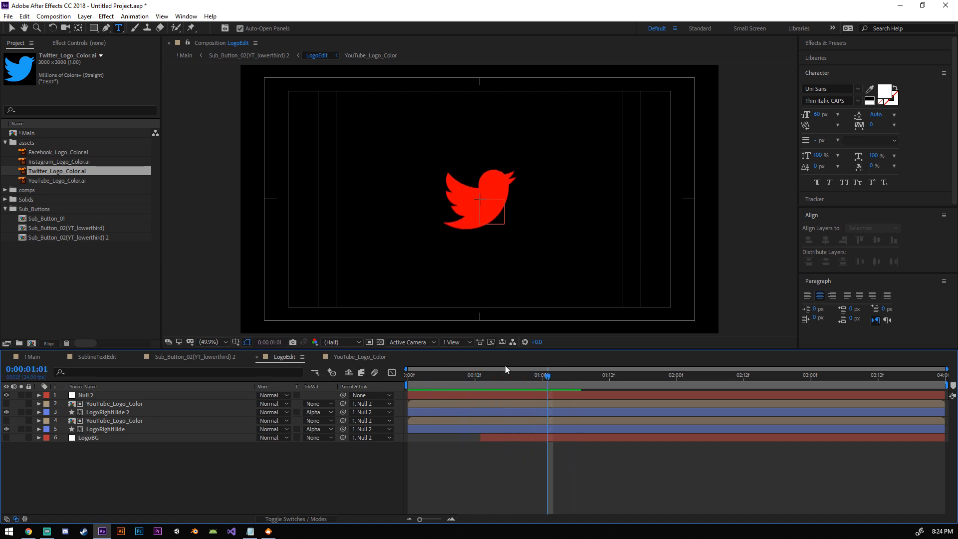
Step: Preview the animation of the Sub_Button_02(YT_lowerthird) 2 composition with the Twitter logo
click(106, 358)
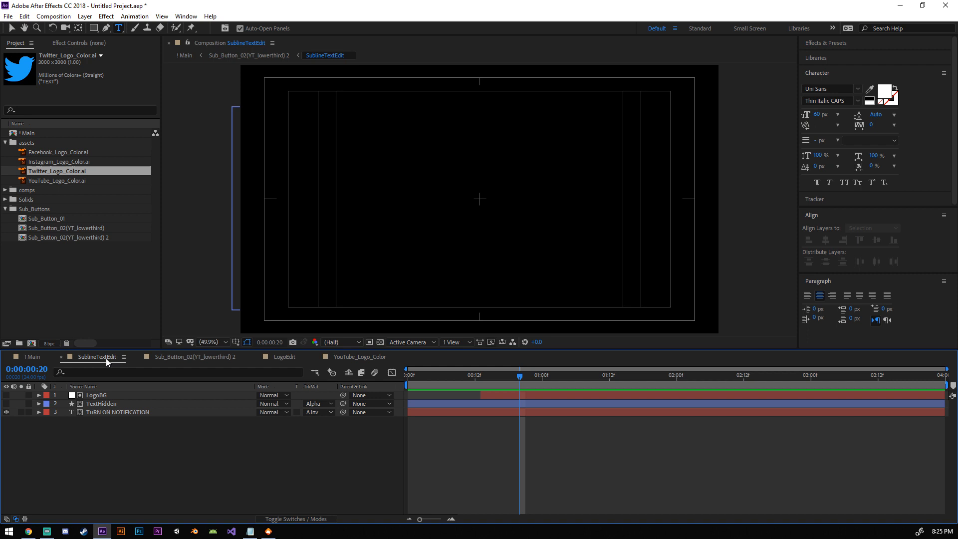
click(184, 359)
key(space)
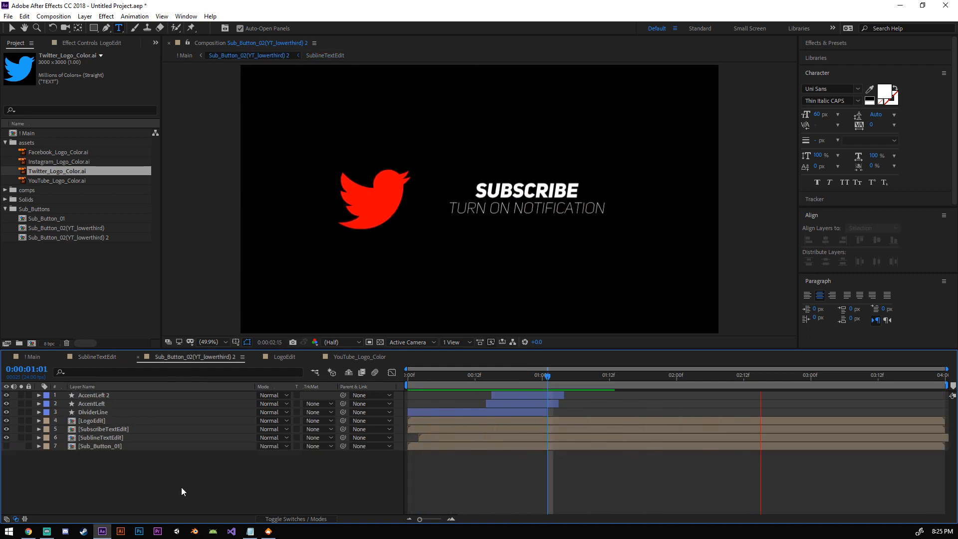
key(space)
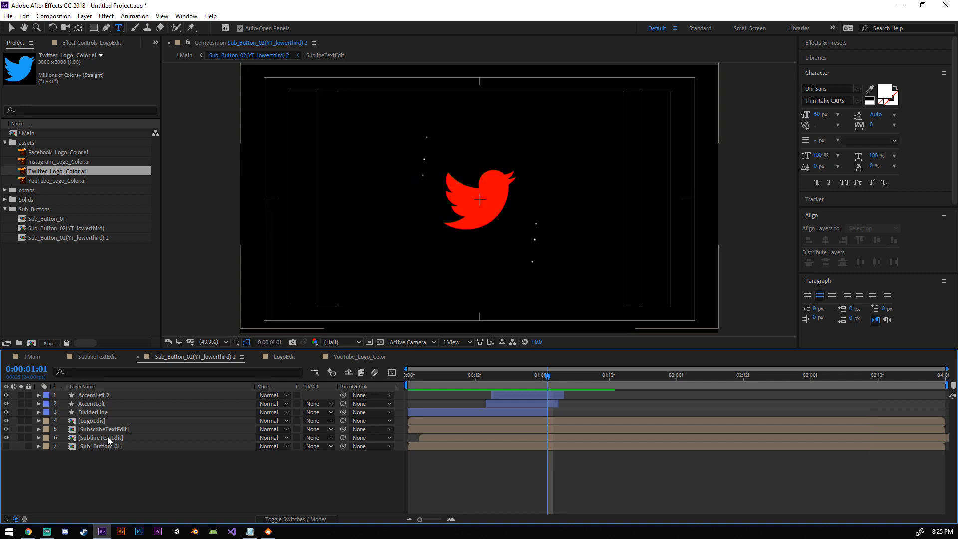
Step: Change the TURN ON NOTIFICATION text in SublineTextEdit to "FOLLOW ME HERE!" and close that composition
double_click(108, 437)
click(133, 412)
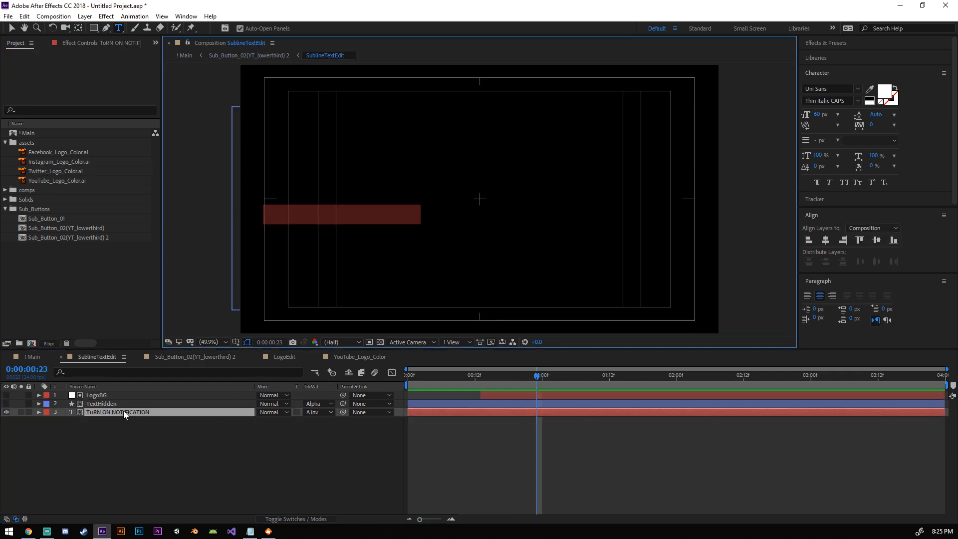
drag(550, 374, 730, 360)
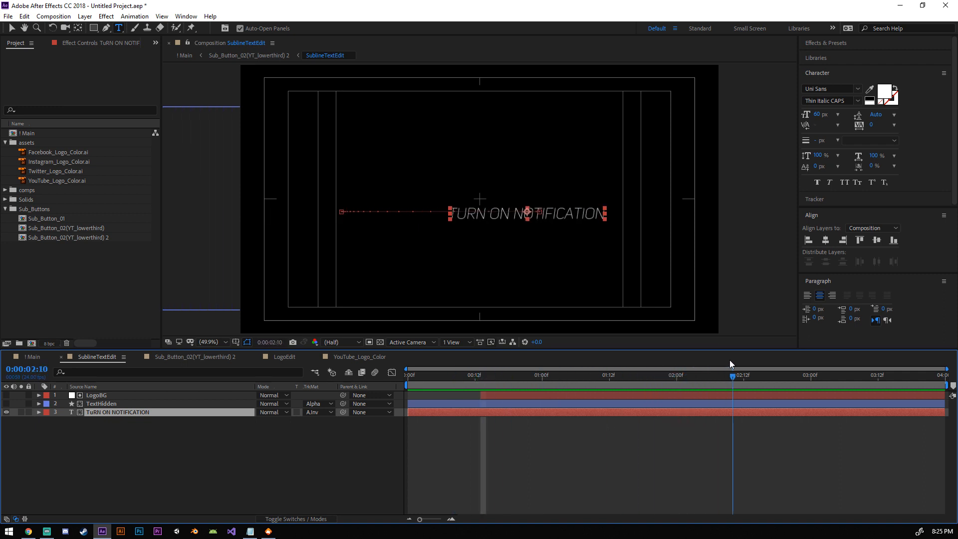
double_click(126, 412)
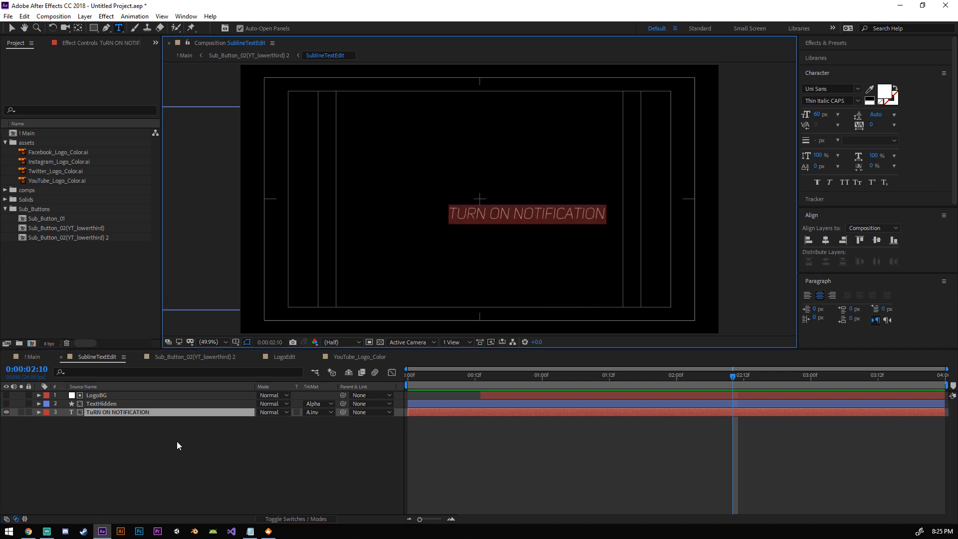
text(FOLLOW ME)
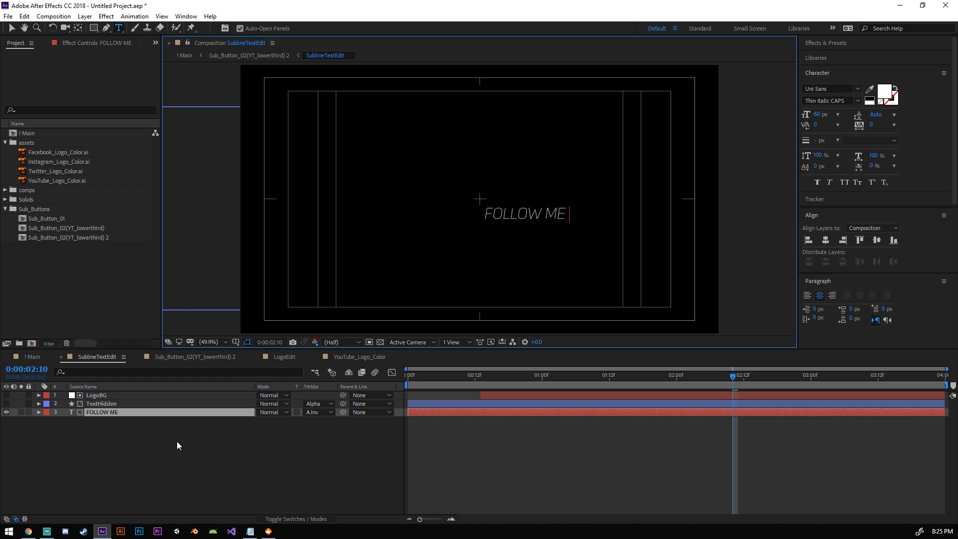
text( HERE!)
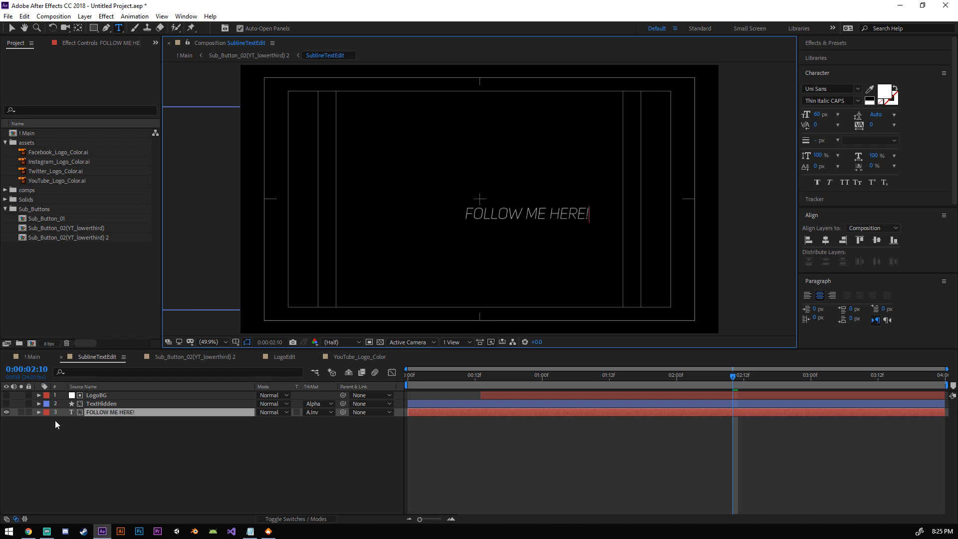
click(242, 455)
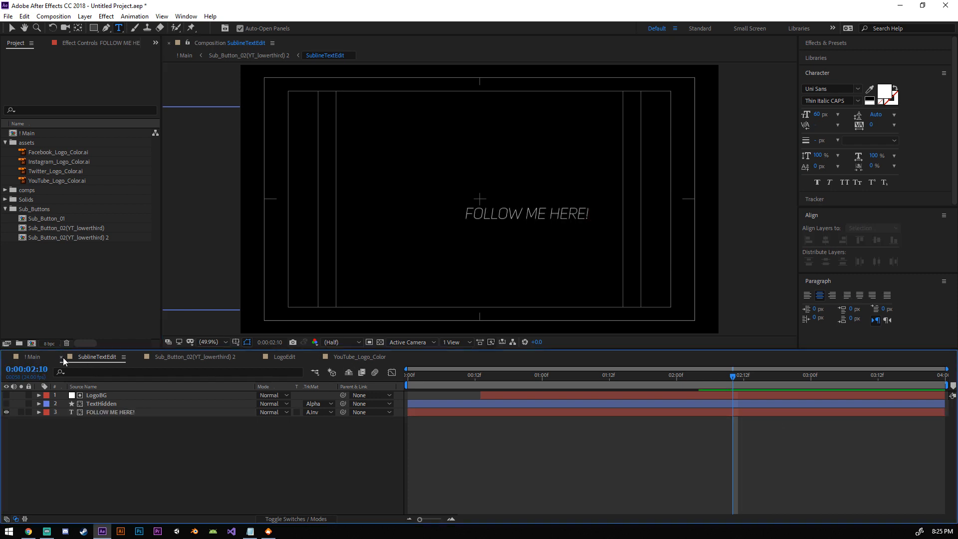
click(62, 357)
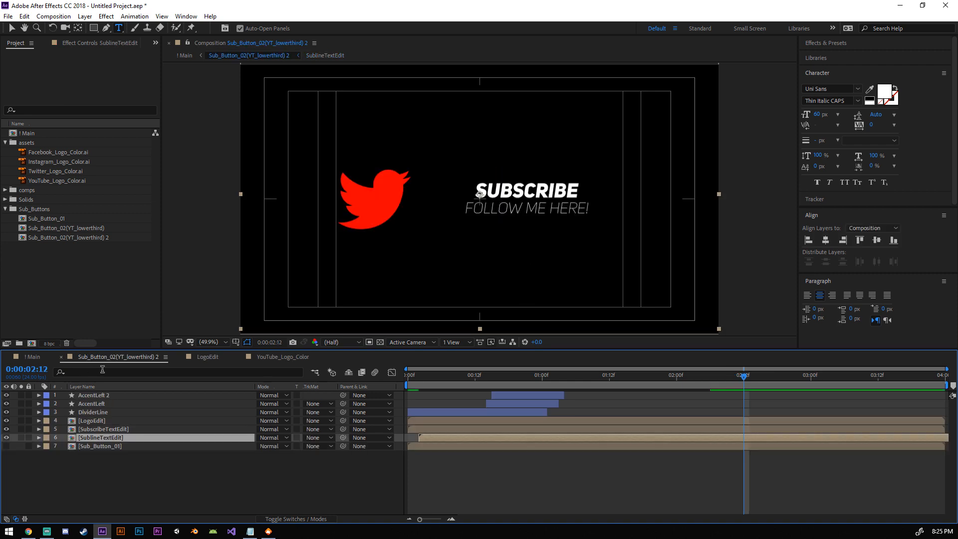
Step: Change the SUBSCRIBE text in SubscribeTextEdit to "TWITTER" and close the SubscribeTextEdit and YouTube_Logo_Color compositions
click(113, 429)
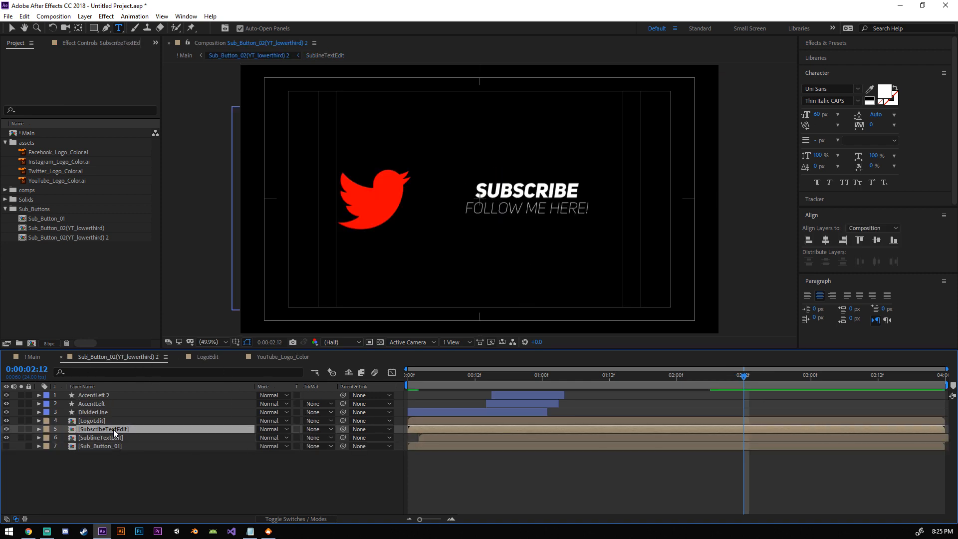
double_click(113, 429)
click(100, 414)
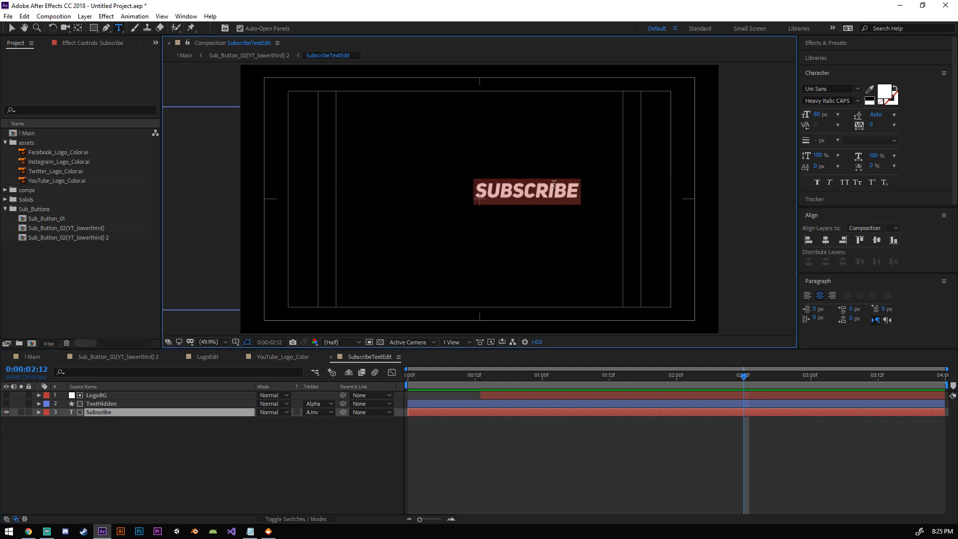
text(TWITTER)
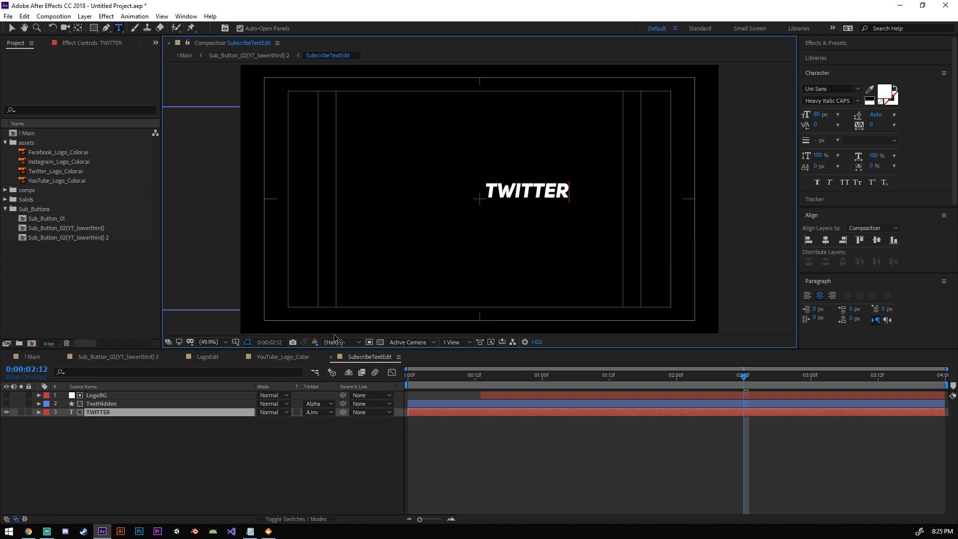
click(263, 475)
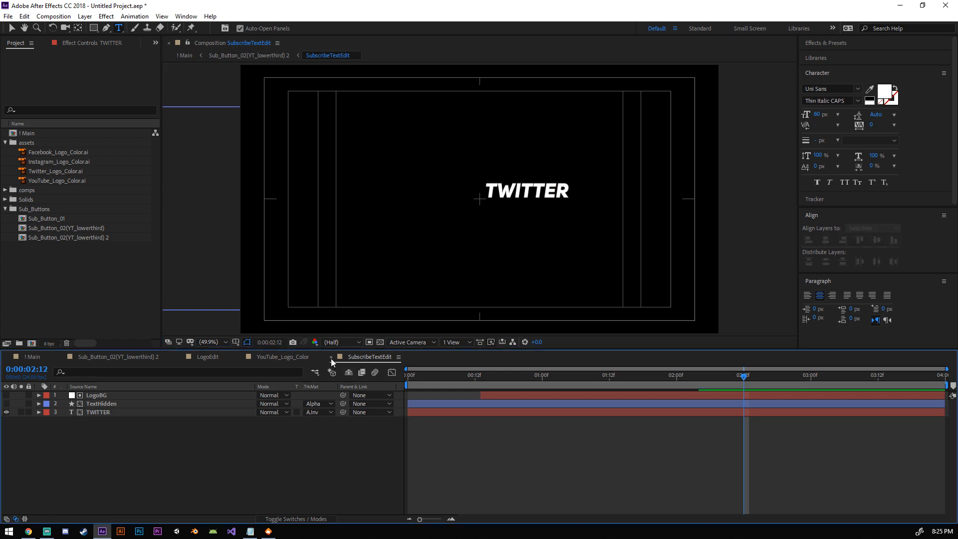
click(331, 358)
click(240, 358)
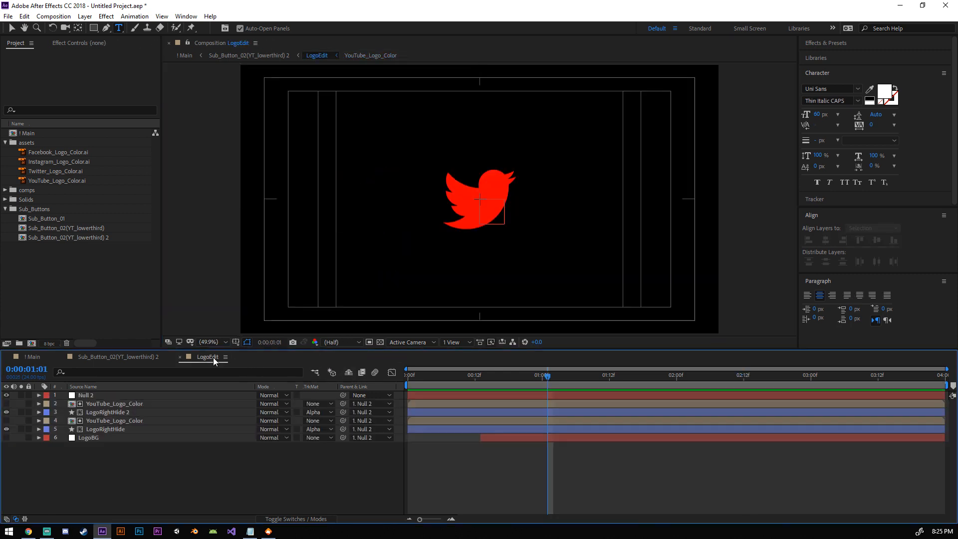
click(100, 405)
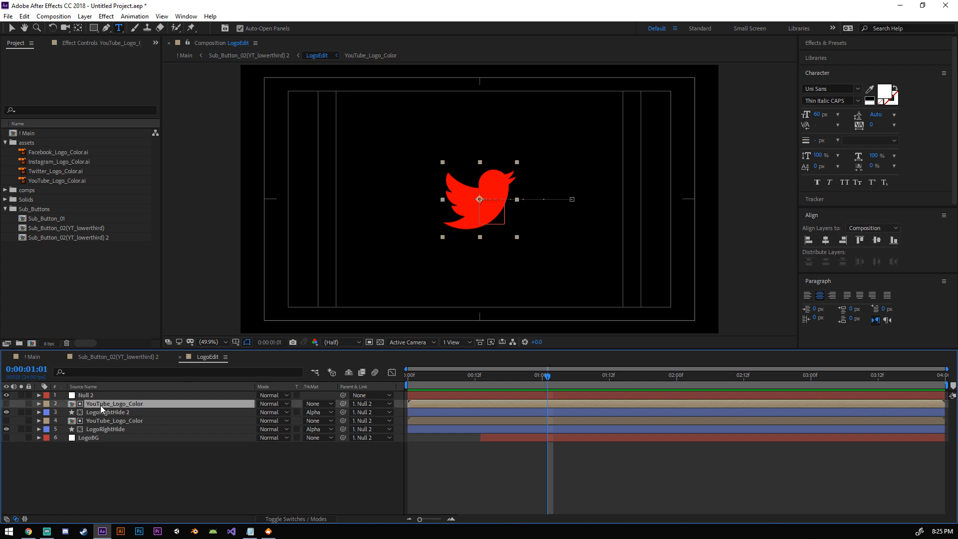
click(104, 414)
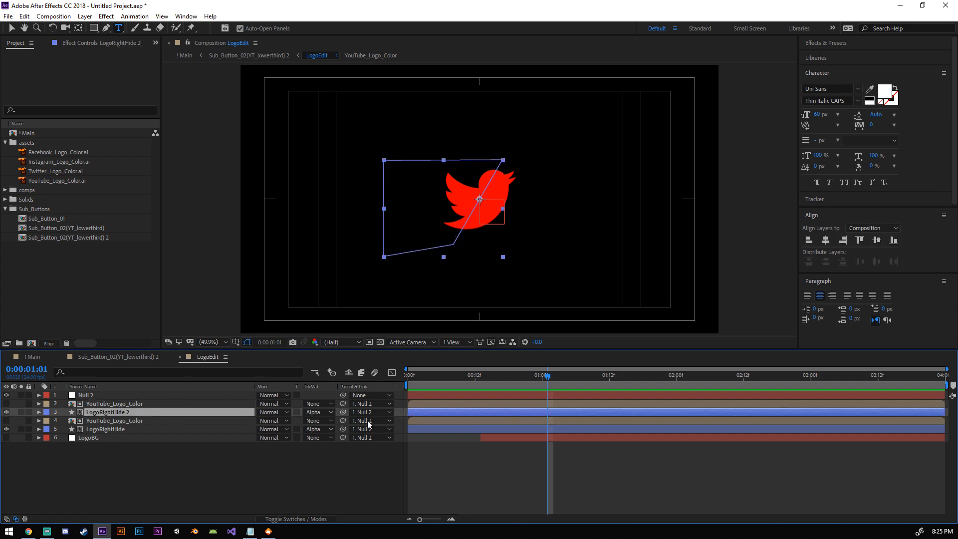
click(124, 403)
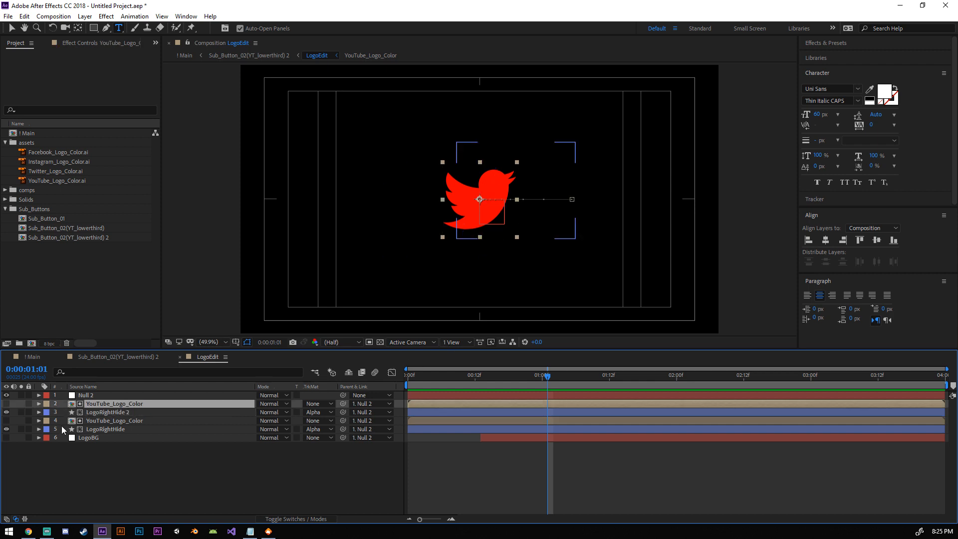
click(6, 403)
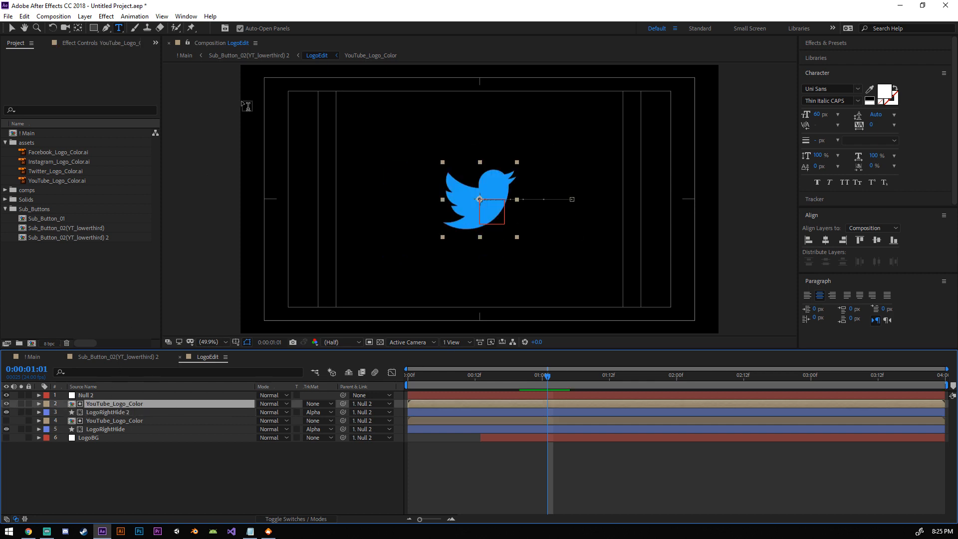
key(Home)
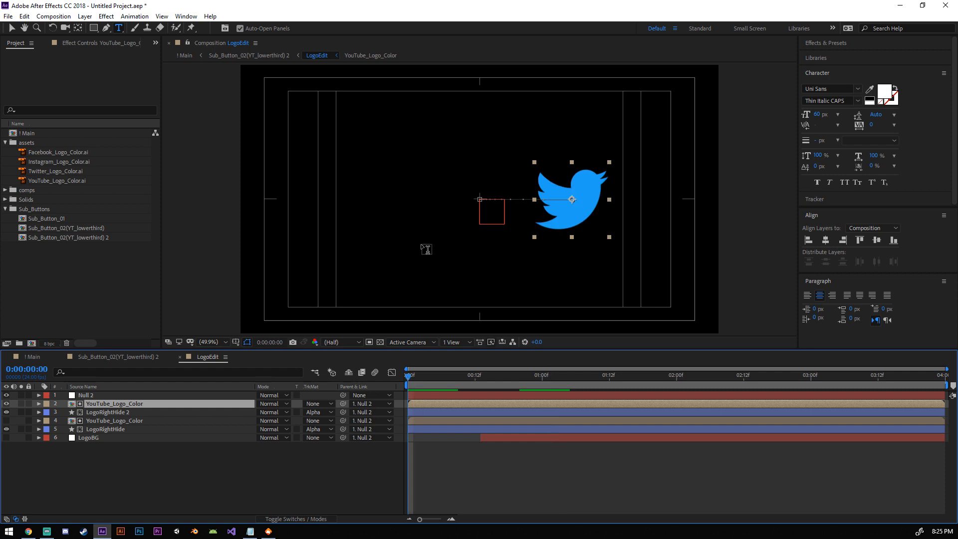
key(ctrl+z)
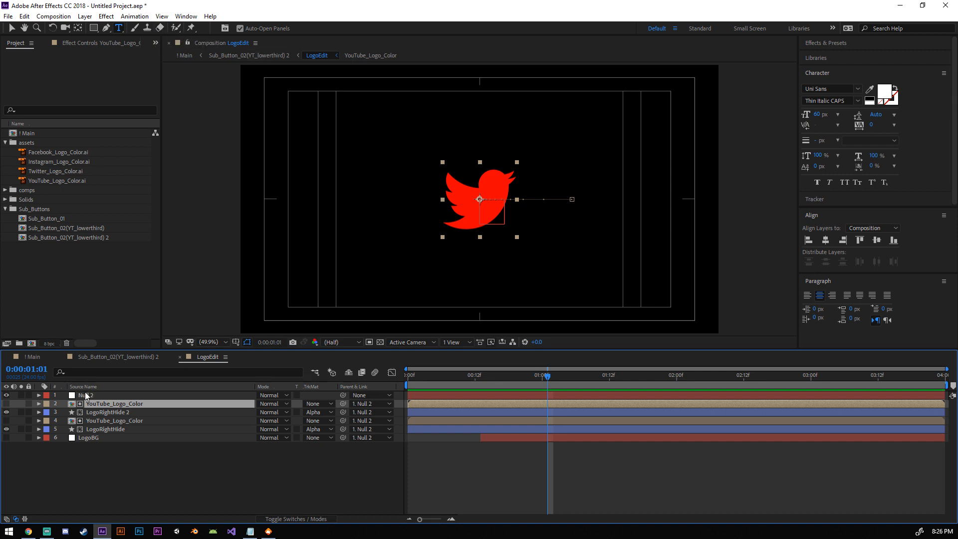
Step: Show the upper YouTube_Logo_Color layer in LogoEdit, sample the bird's blue (1DA1F2) as the text fill color, and hide the layer again
click(6, 403)
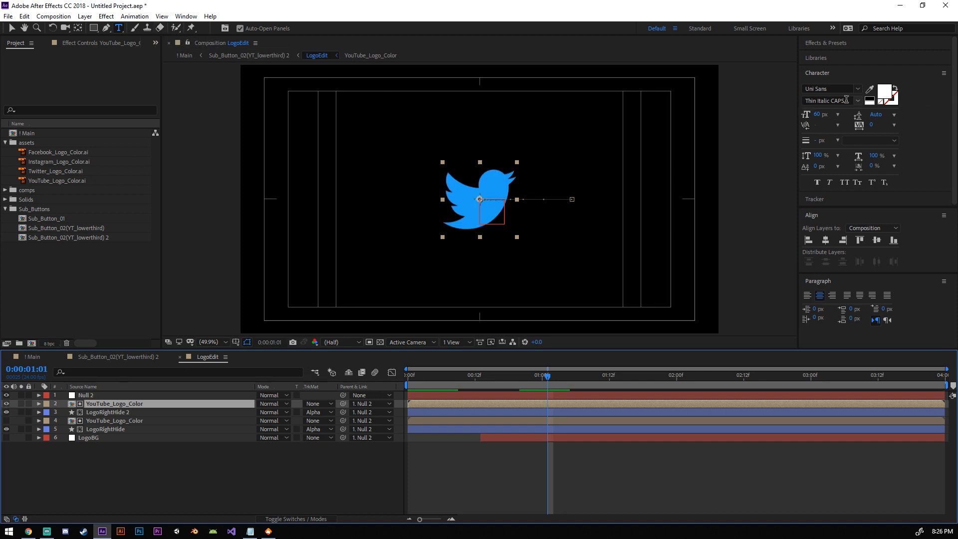
click(870, 89)
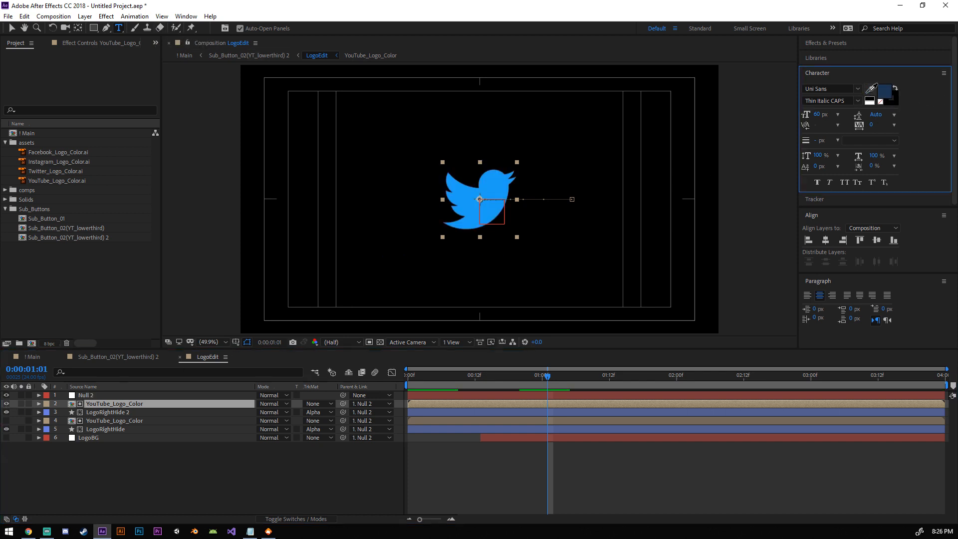
click(504, 188)
click(886, 91)
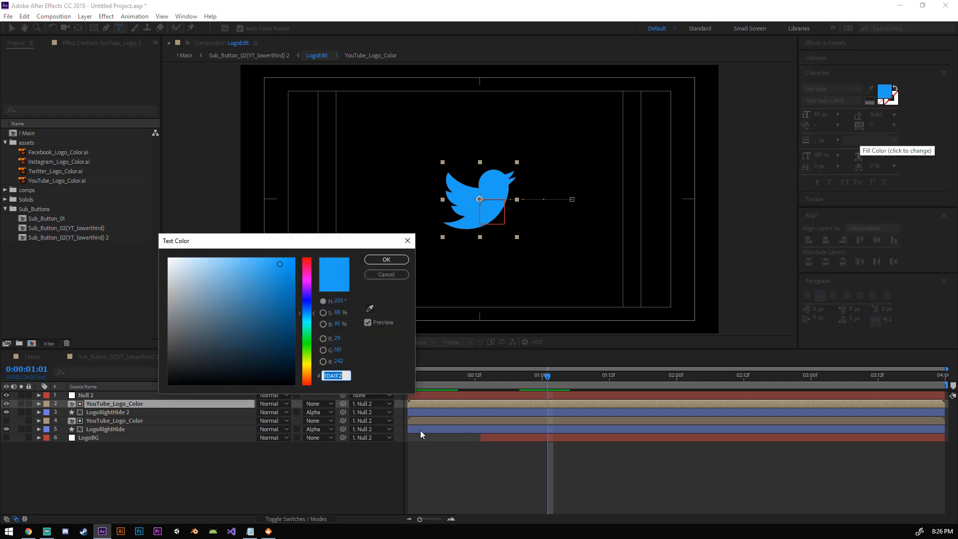
click(393, 260)
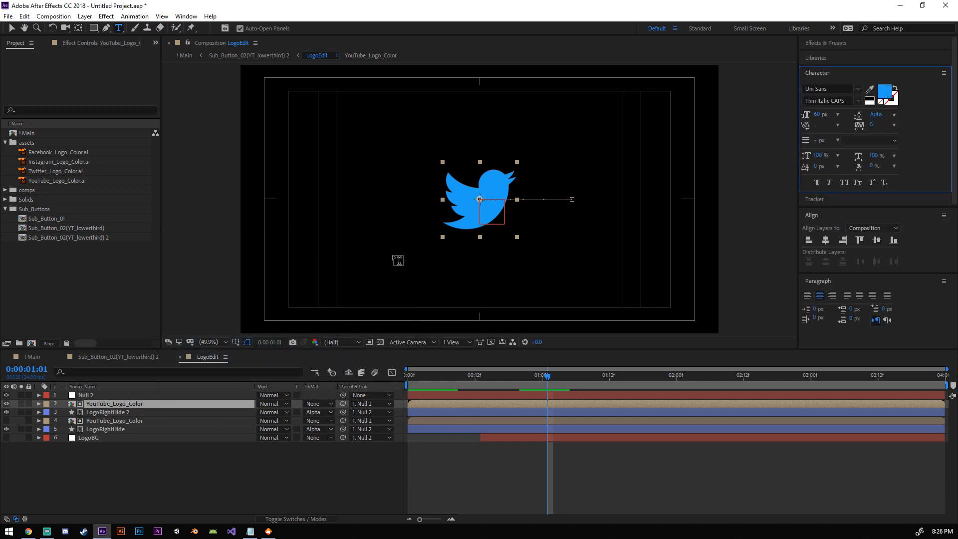
click(109, 411)
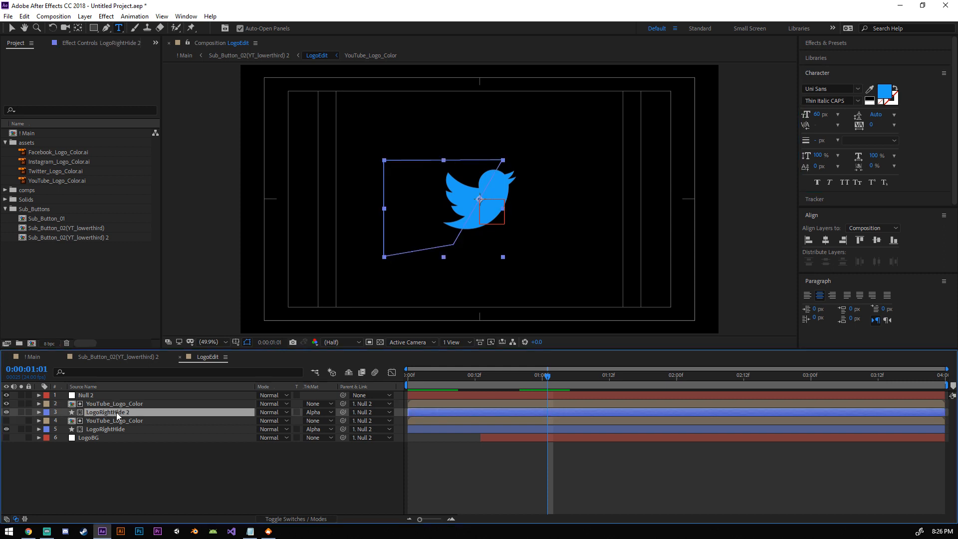
click(6, 403)
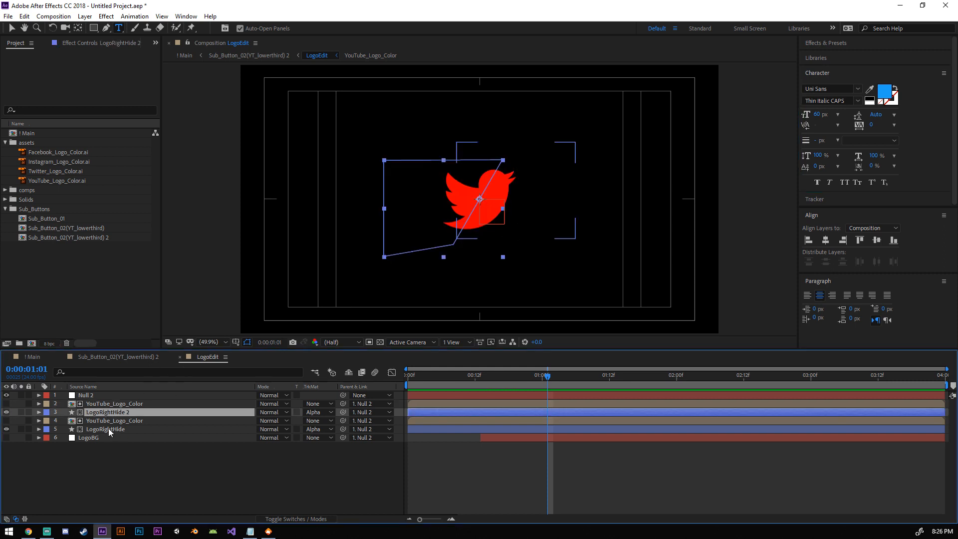
Step: Set the shape fill of both LogoRightHide and LogoRightHide 2 to the sampled Twitter blue, 1DA1F2
ctrl+click(115, 430)
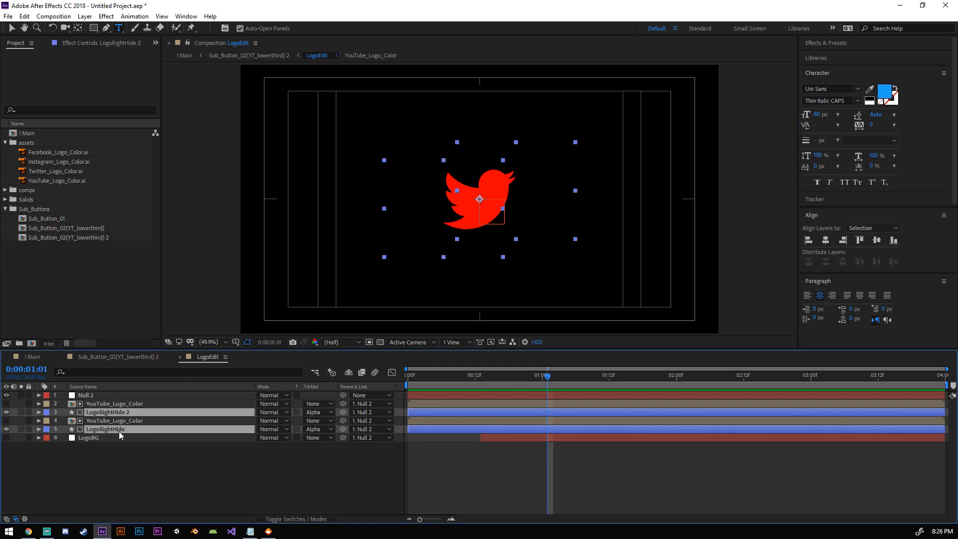
click(94, 28)
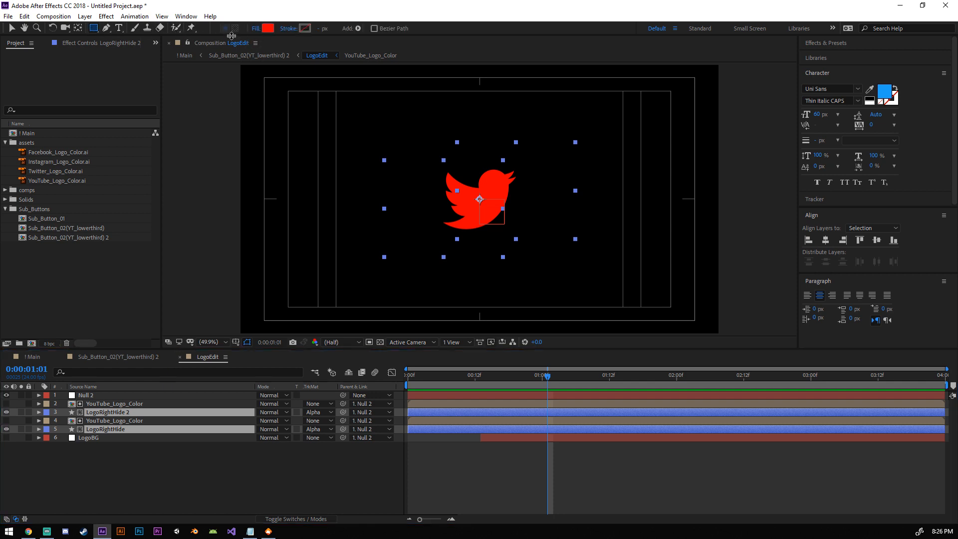
click(268, 28)
text(1DA1F2)
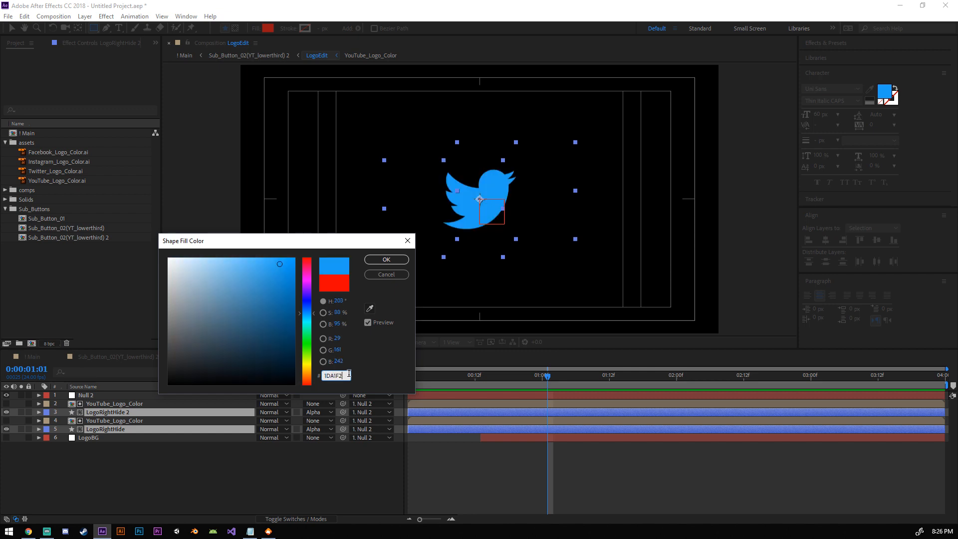
click(368, 309)
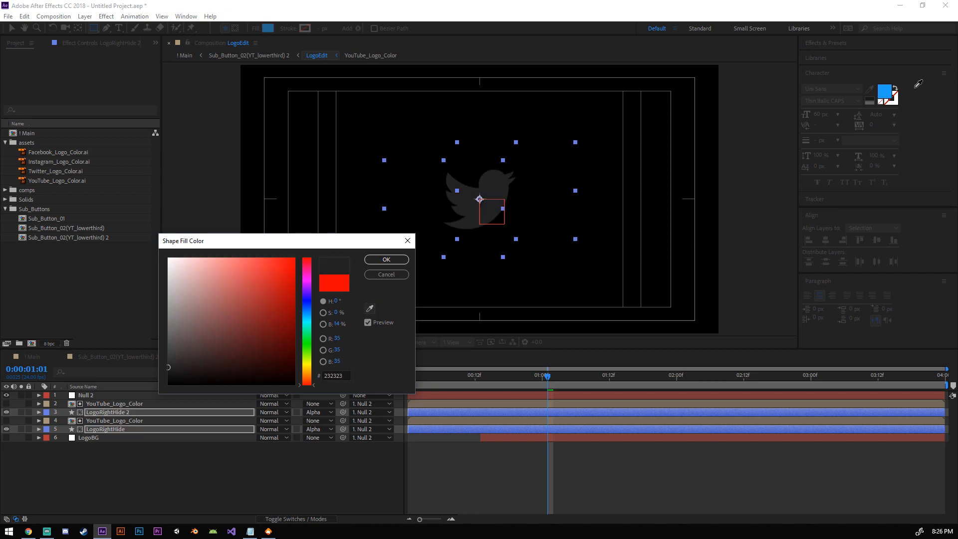
click(887, 91)
click(385, 259)
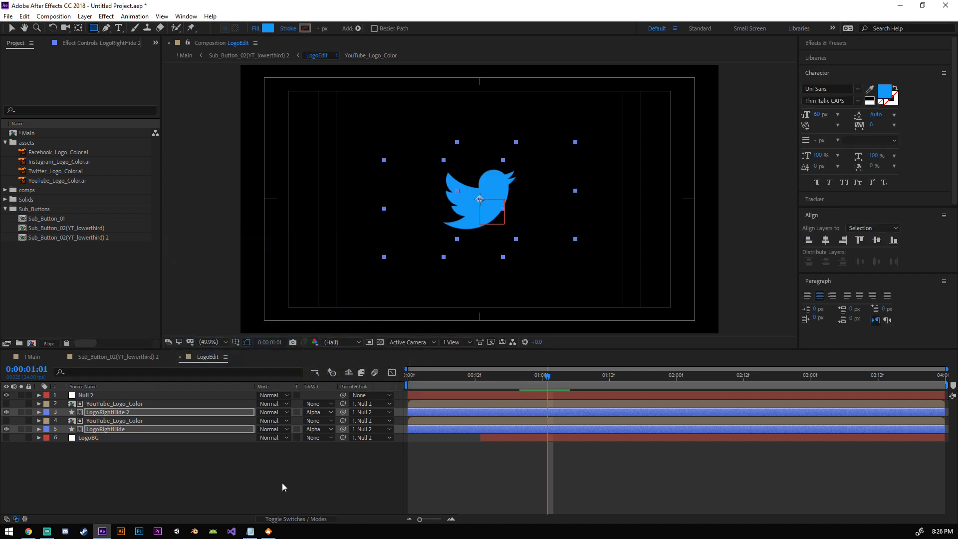
Step: Preview the recolored logo animation in LogoEdit and return to the Sub_Button_02(YT_lowerthird) 2 composition
click(309, 467)
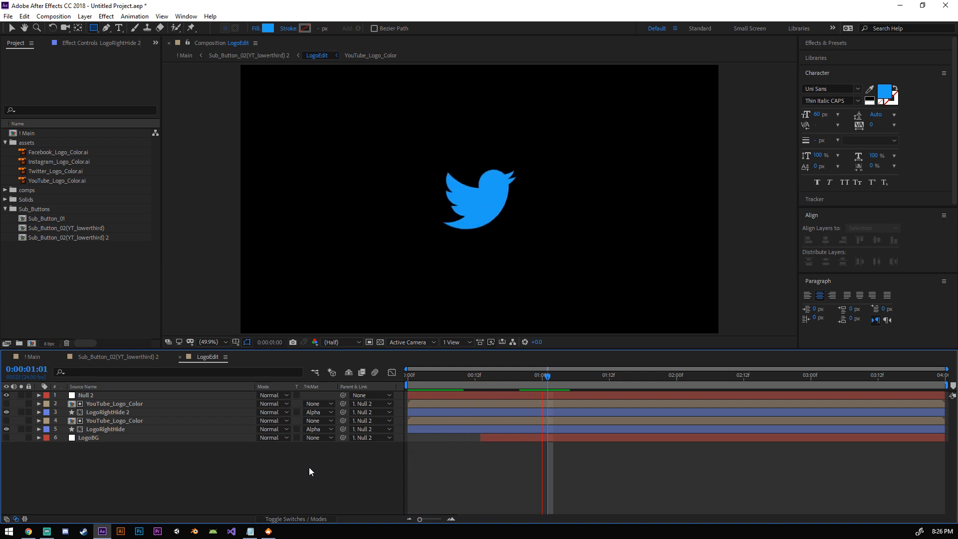
key(space)
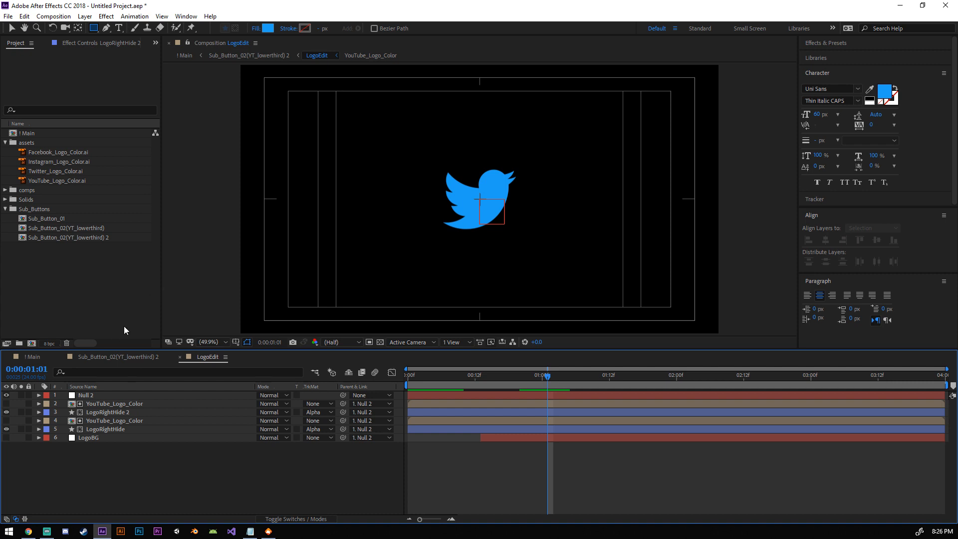
click(129, 360)
click(249, 481)
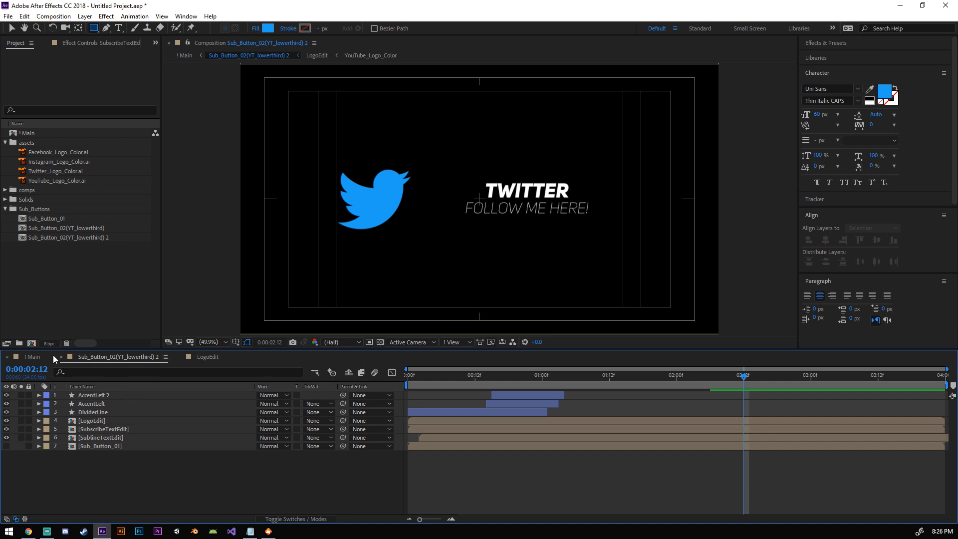
Step: Scrub through Sub_Button_02(YT_lowerthird) 2 to check the Twitter animation, leaving the playhead at 0:00:01:00
click(68, 236)
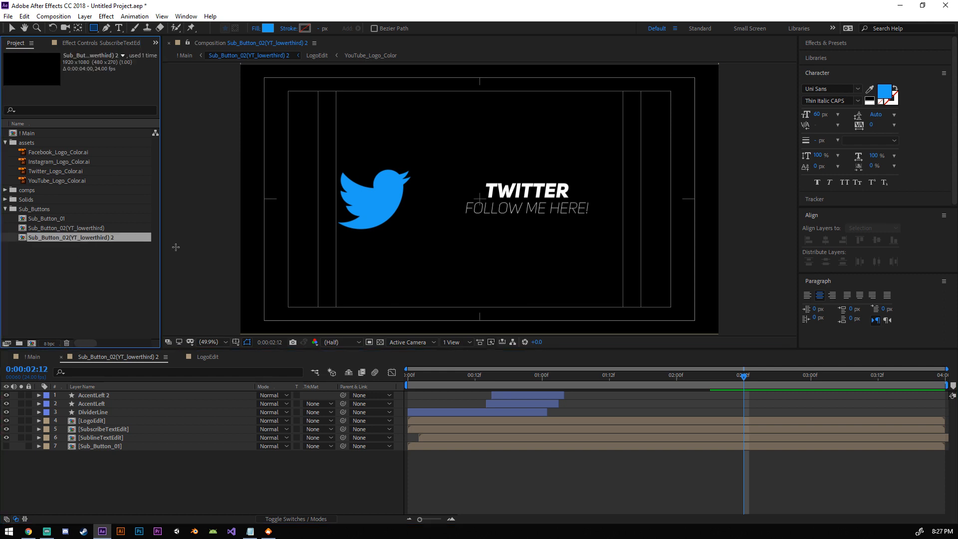
click(79, 232)
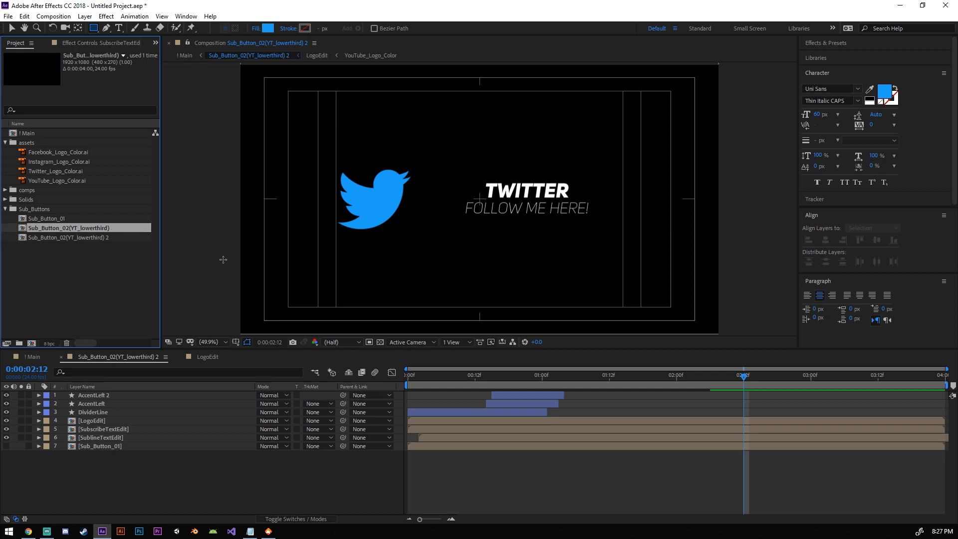
drag(528, 380, 698, 380)
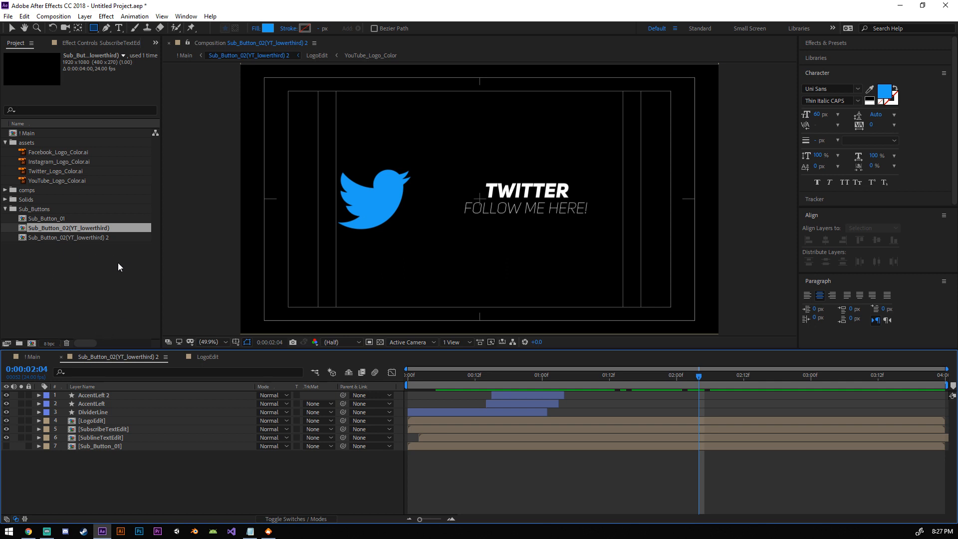
click(84, 239)
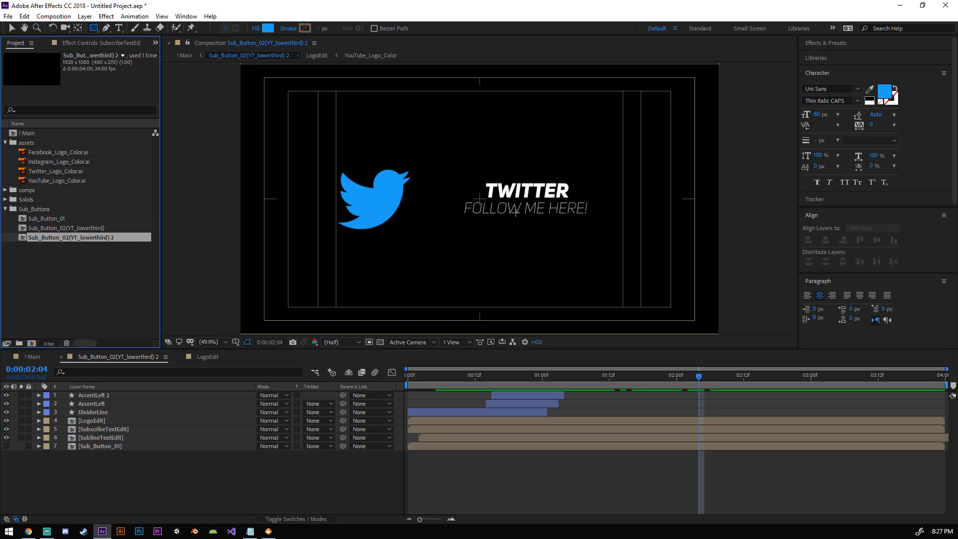
click(559, 379)
drag(574, 384, 541, 372)
Step: Duplicate the Sub_Button_02(YT_lowerthird) 2 composition in the project and open the copy
click(87, 240)
key(ctrl+d)
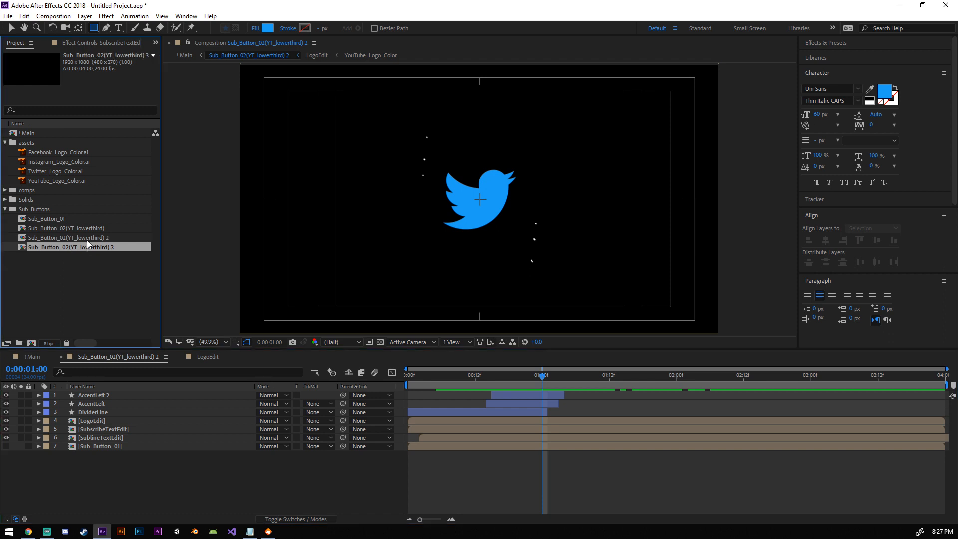
double_click(97, 249)
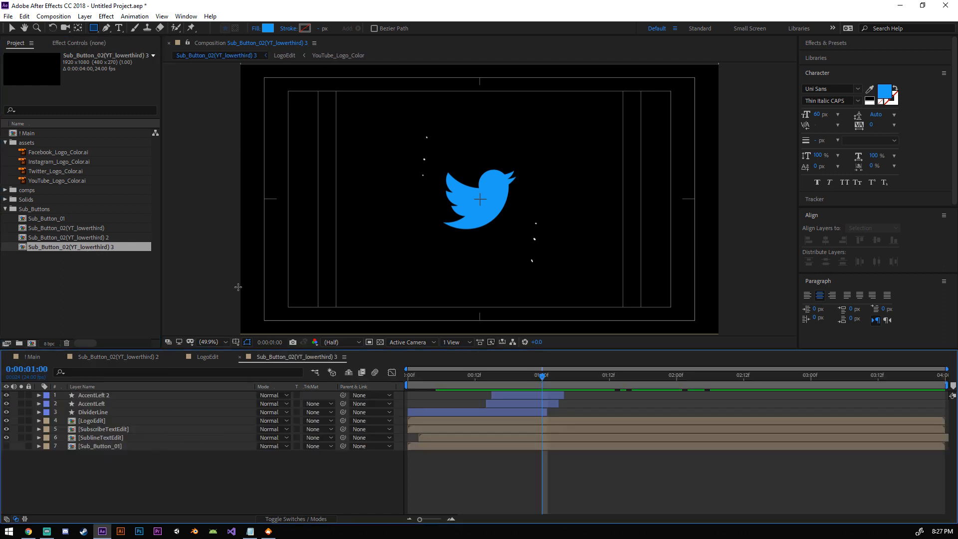
Step: Check the two button layers in ! Main around 0:00:00:23, then open the original Sub_Button_02(YT_lowerthird) composition for comparison
click(98, 229)
click(108, 358)
click(35, 358)
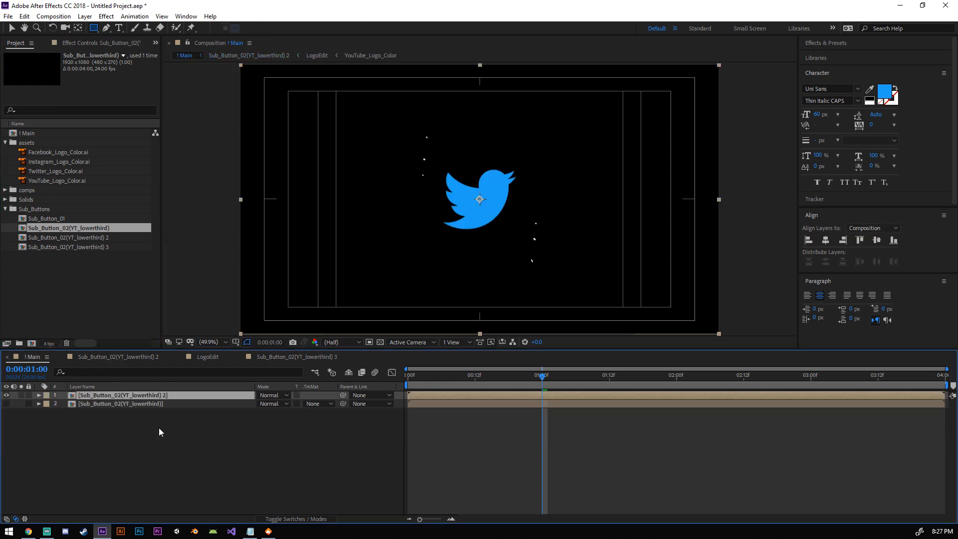
click(6, 404)
mouse_move(542, 384)
mouse_down()
mouse_move(514, 384)
mouse_move(536, 384)
mouse_up()
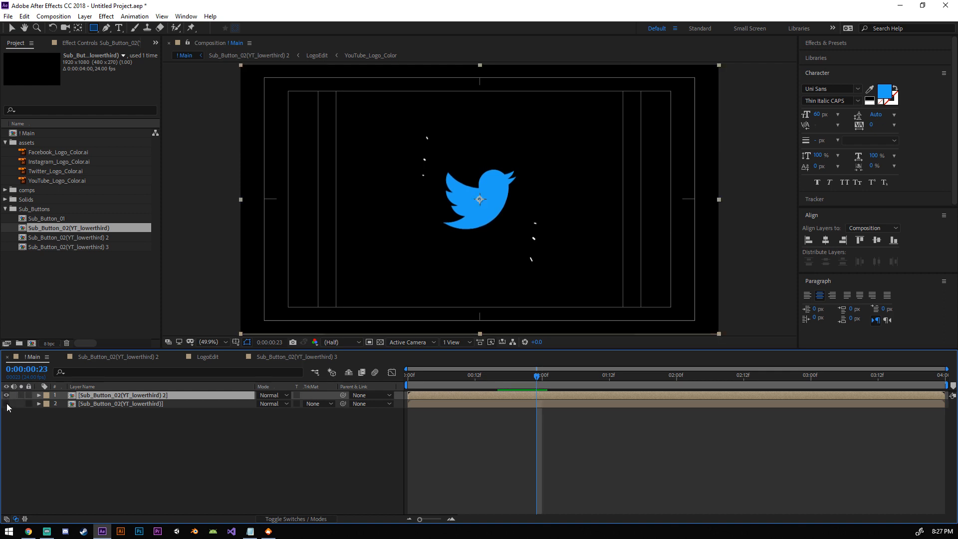
click(6, 404)
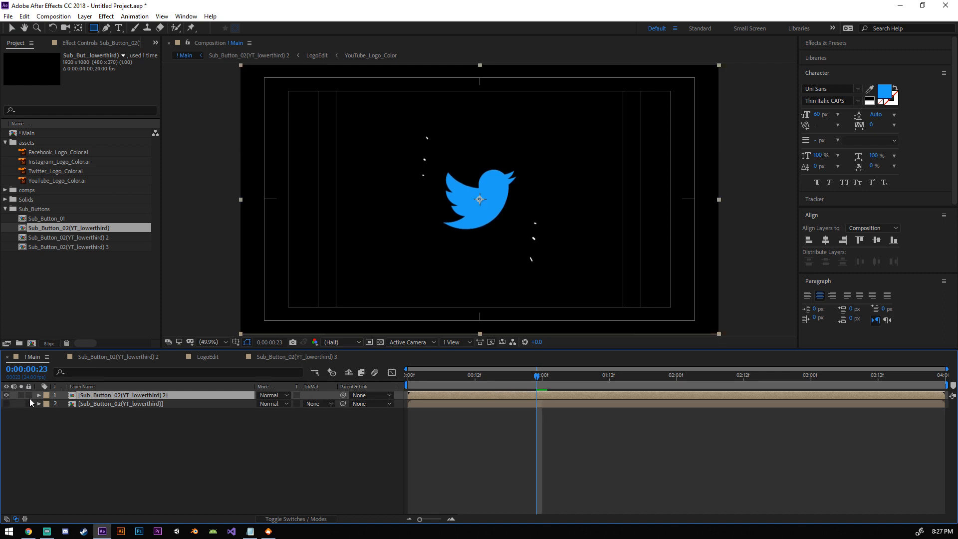
double_click(97, 228)
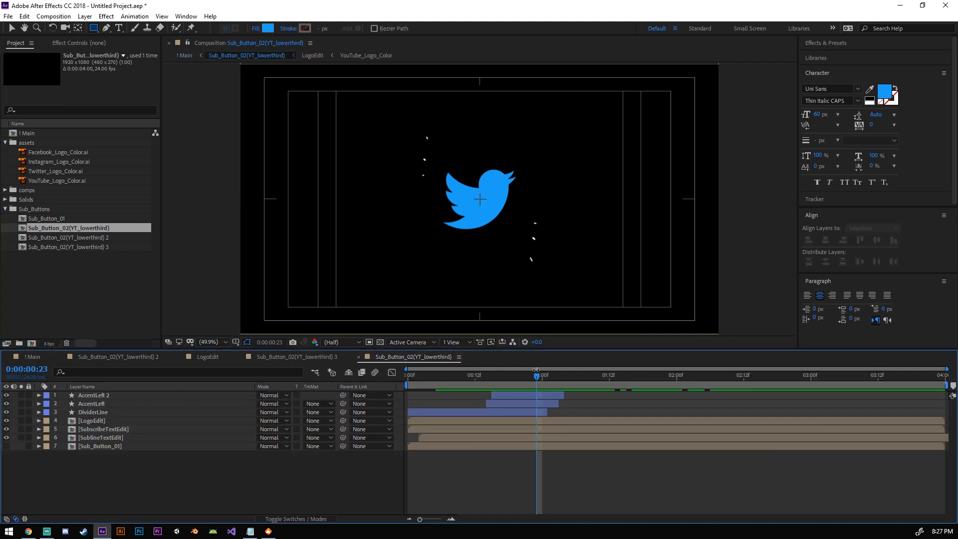
Step: Scrub and preview the logo animation in the original Sub_Button_02(YT_lowerthird) composition
drag(540, 375, 571, 378)
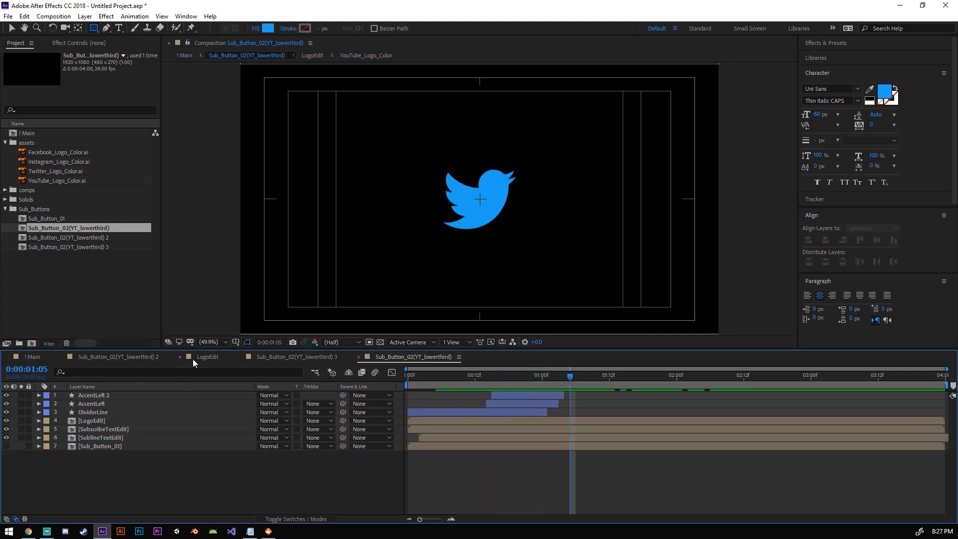
key(space)
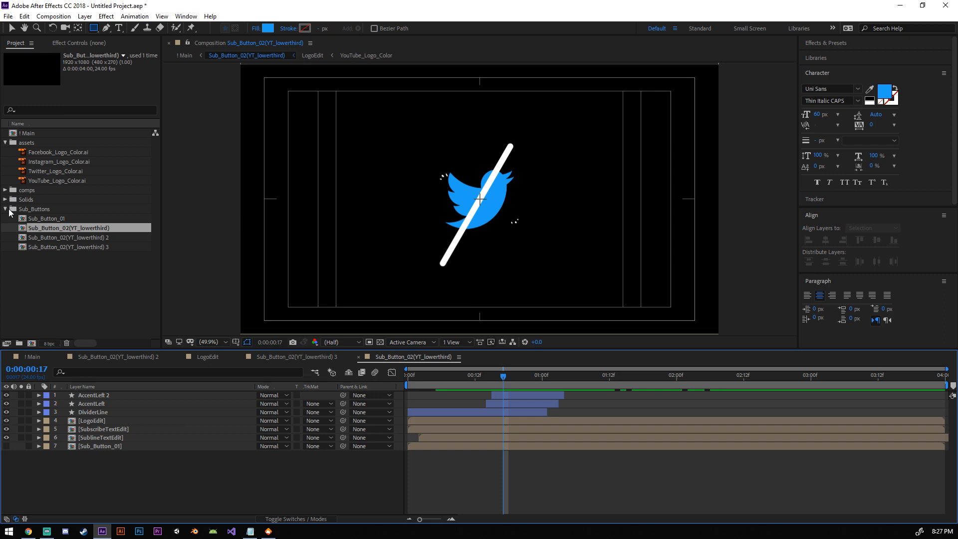
Step: Open the YouTube_Logo_Color composition from the Logos folder and replace its Twitter artwork with YouTube_Logo_Color.ai
click(6, 193)
click(5, 189)
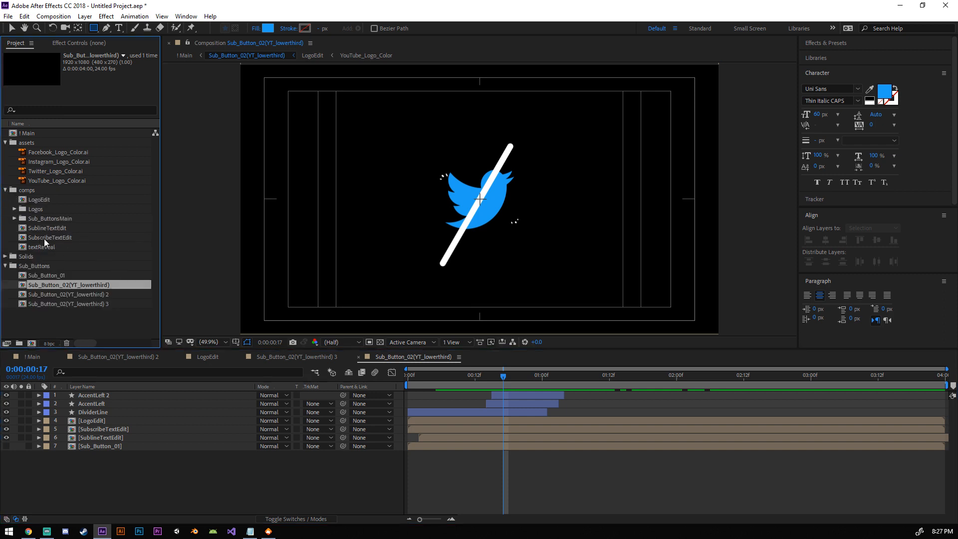
click(15, 210)
click(62, 223)
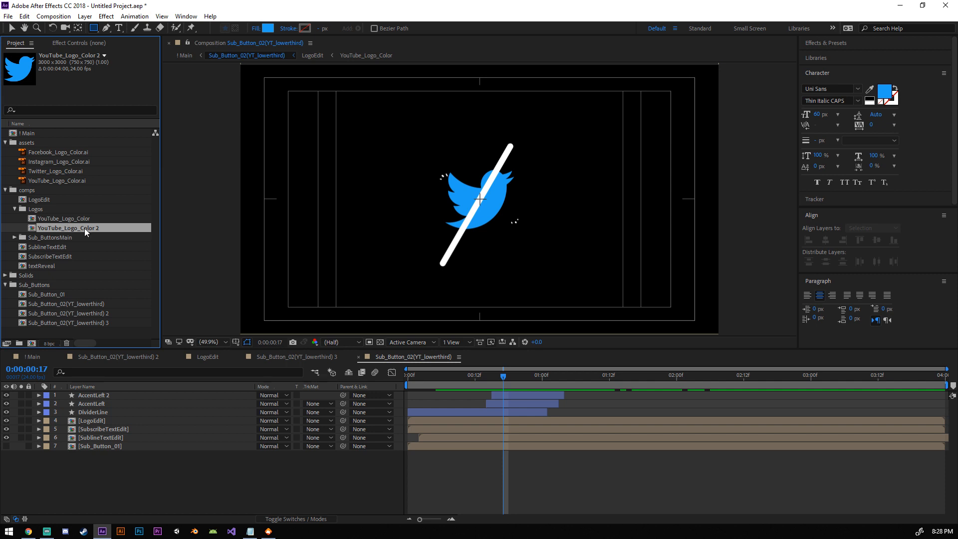
double_click(77, 218)
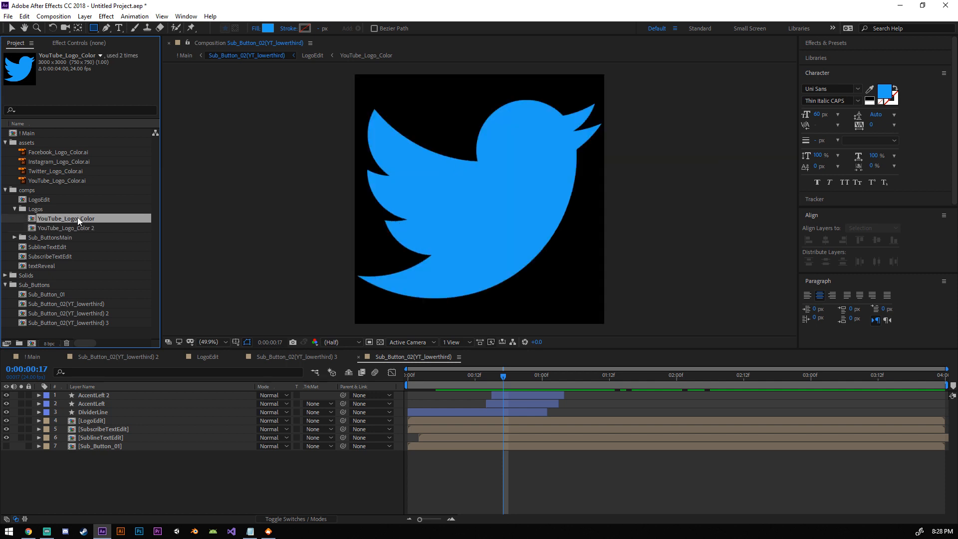
click(101, 395)
drag(82, 180, 118, 395)
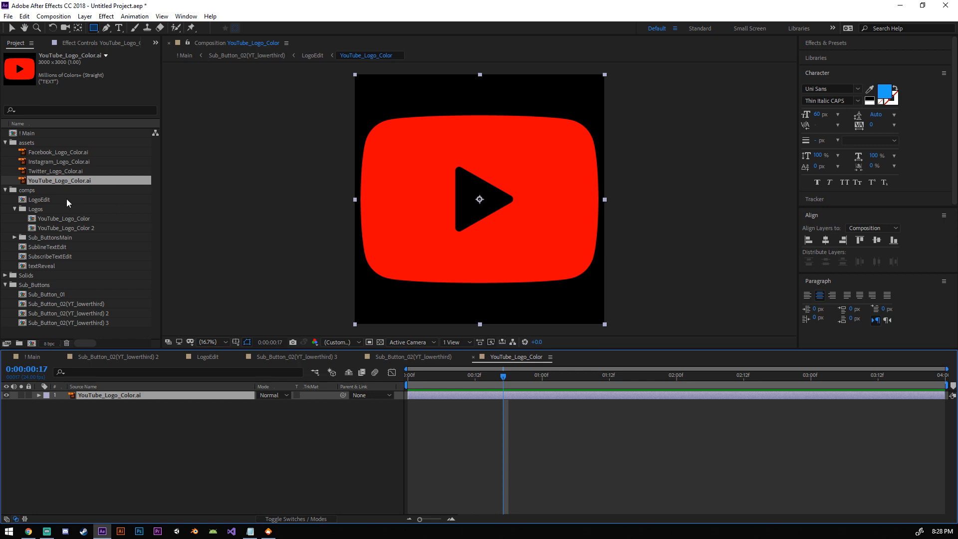
Step: Compare the two logo compositions in the Logos folder, then return to the Sub_Button_02(YT_lowerthird) 2 composition
click(73, 229)
click(76, 220)
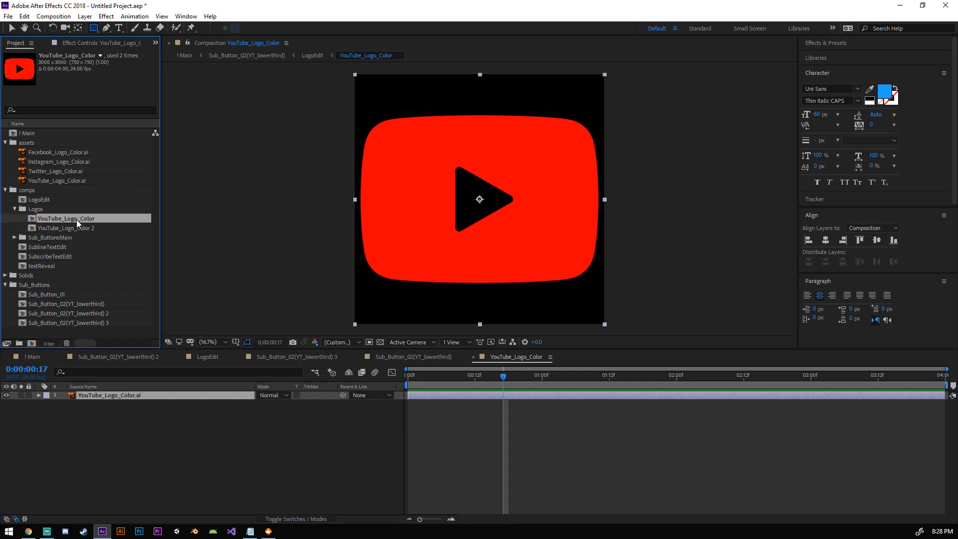
click(78, 229)
click(133, 359)
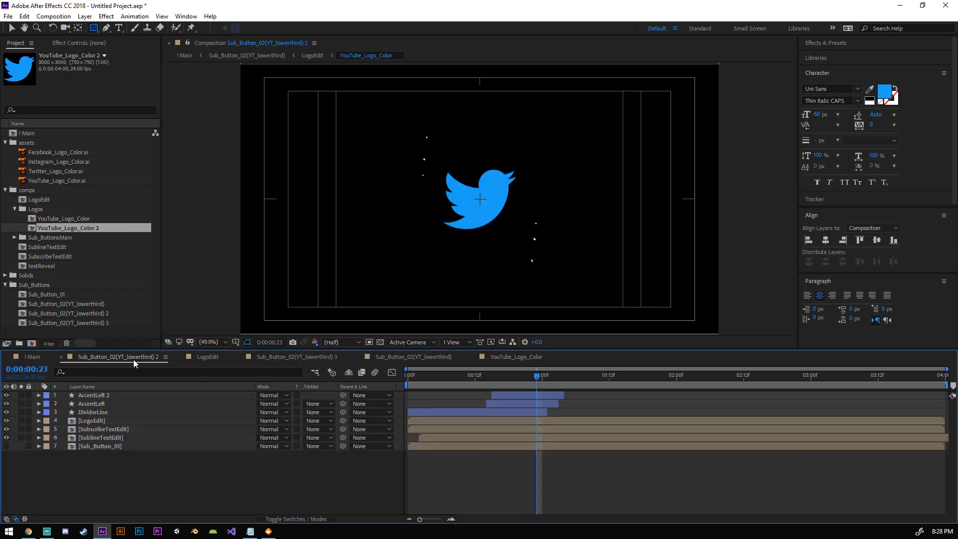
Step: In the nested LogoEdit composition, set the fill of LogoRightHide and LogoRightHide 2 to red FF0000
double_click(88, 420)
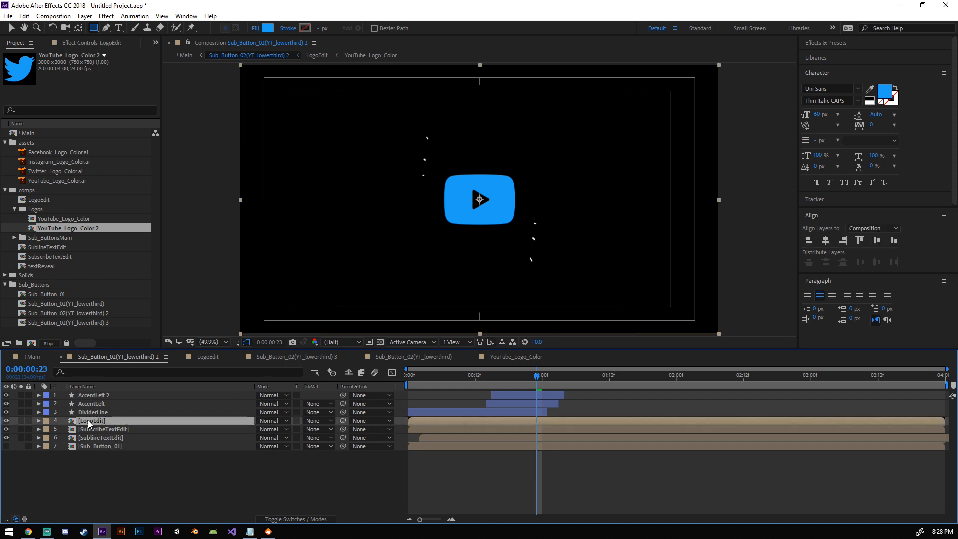
click(123, 403)
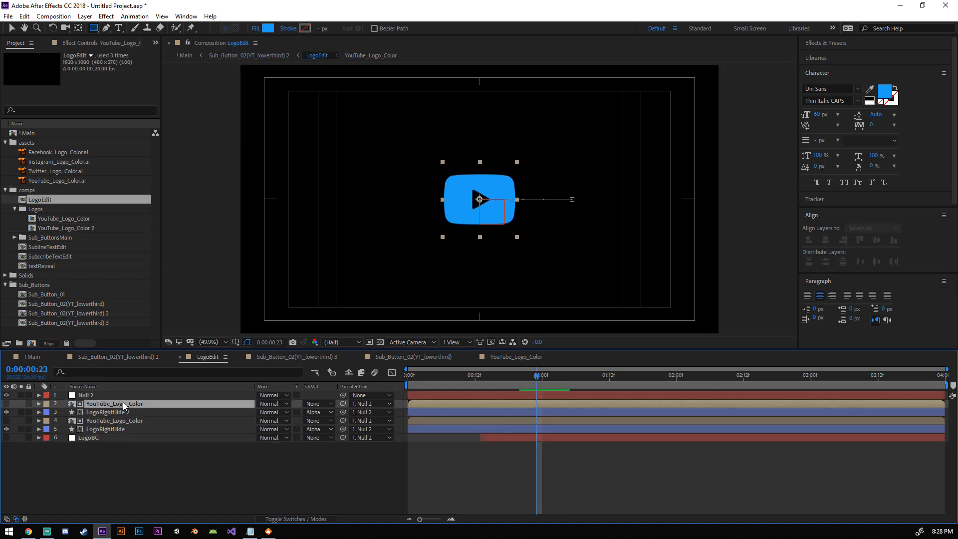
click(131, 420)
click(108, 412)
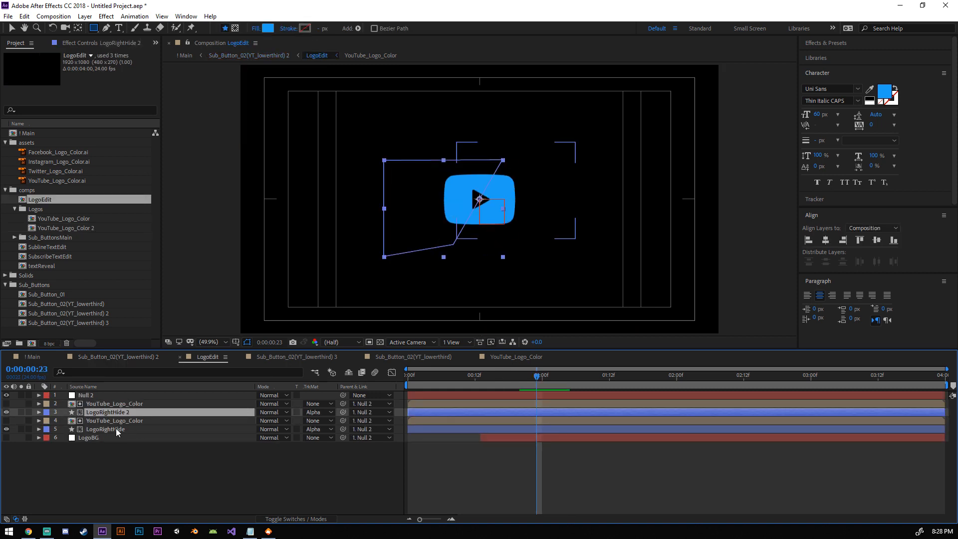
ctrl+click(116, 429)
click(267, 28)
text(FF0000)
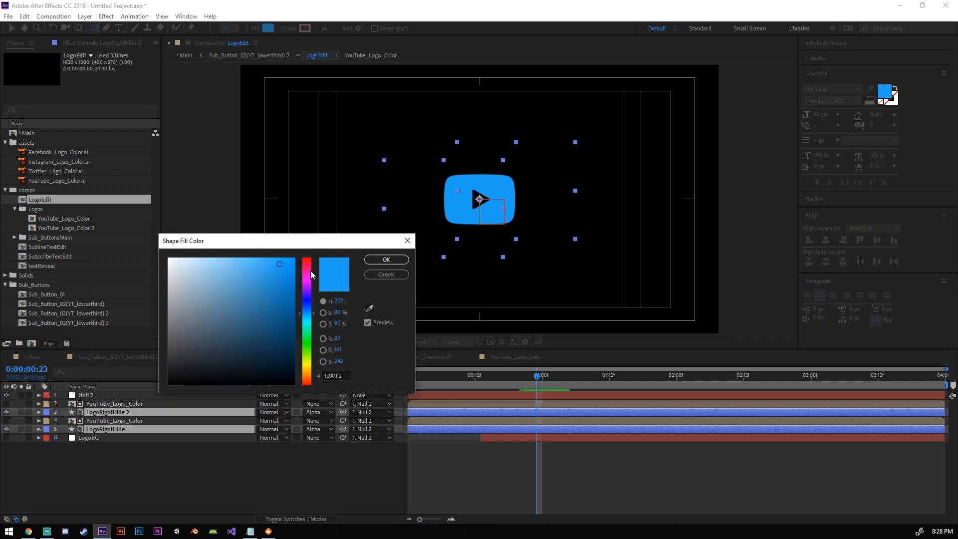
click(406, 243)
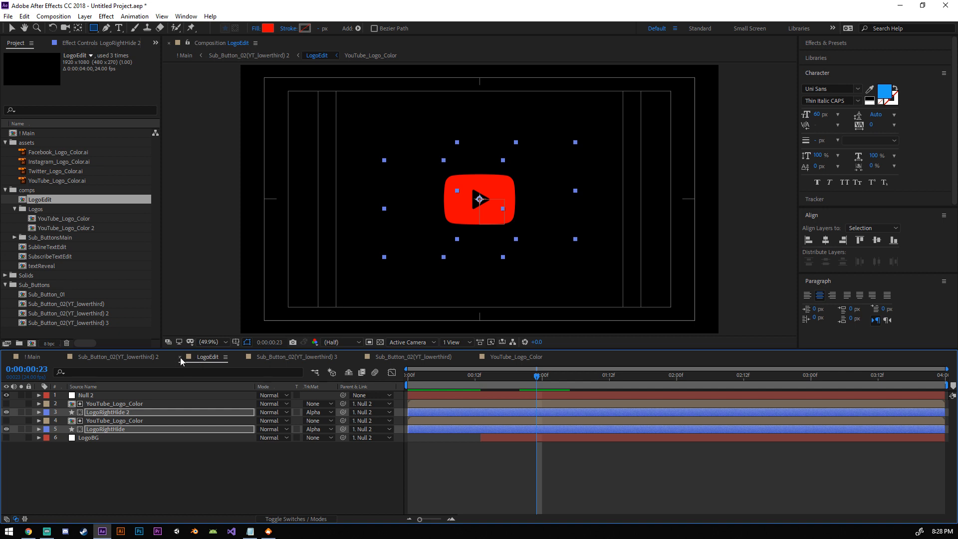
Step: Check the logo in Sub_Button_02(YT_lowerthird) 3, then rename the YouTube_Logo_Color 2 composition in the Logos folder as Twitter
click(286, 356)
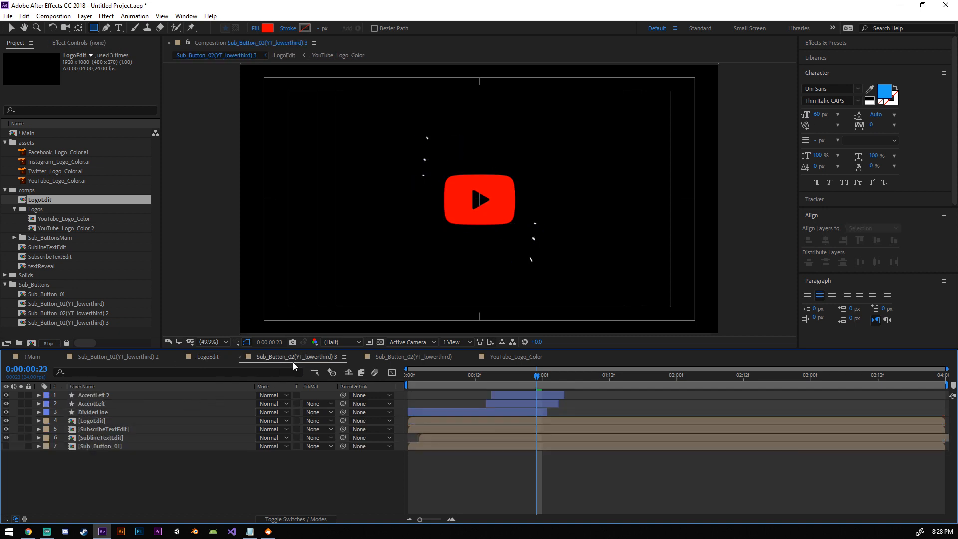
click(14, 209)
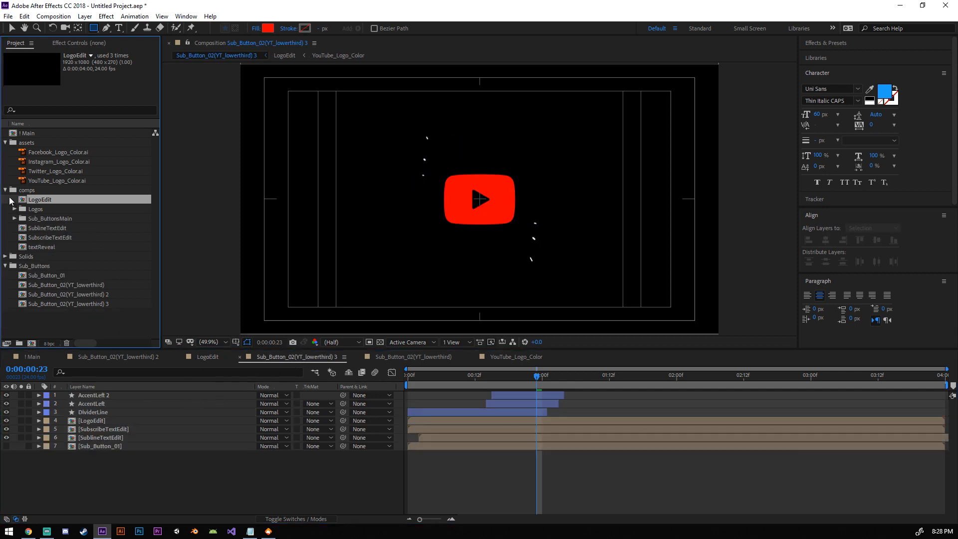
click(15, 209)
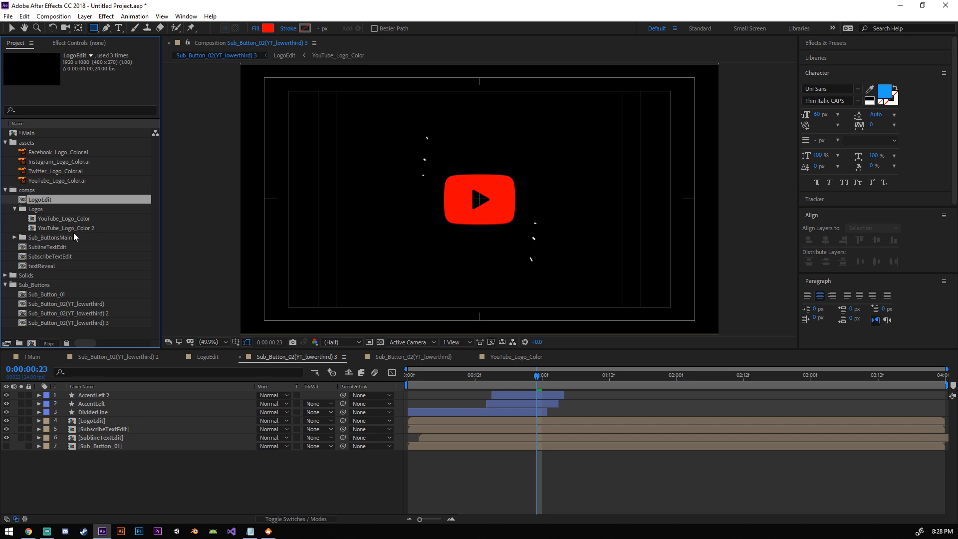
click(84, 229)
key(Return)
text(Twit)
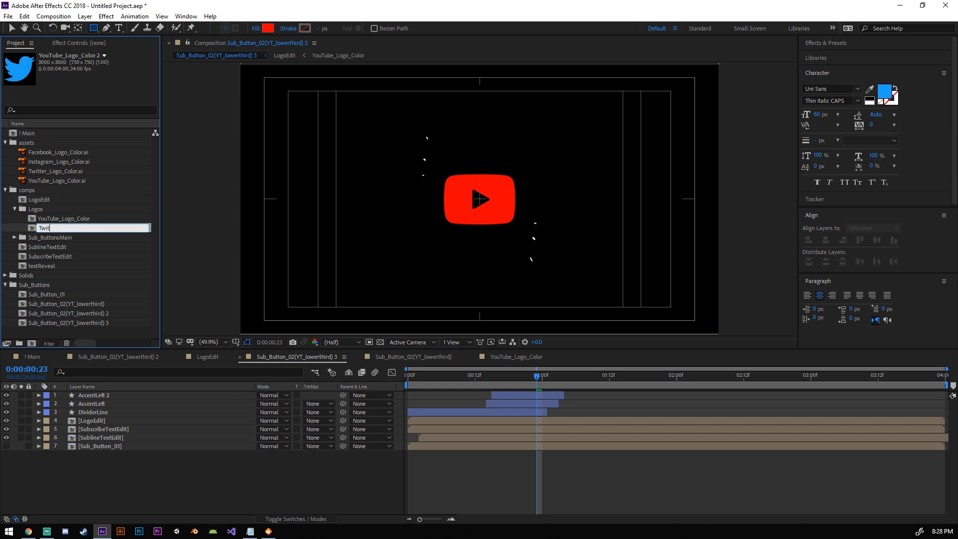
text(ter)
key(Return)
Step: Rename the YouTube_Logo_Color composition as YouTube and collapse the Logos folder
click(74, 229)
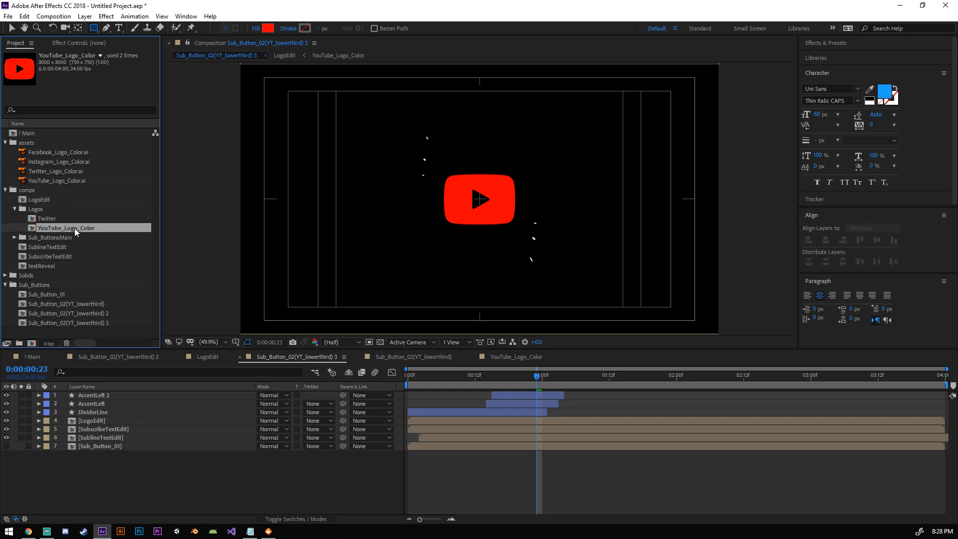
key(Return)
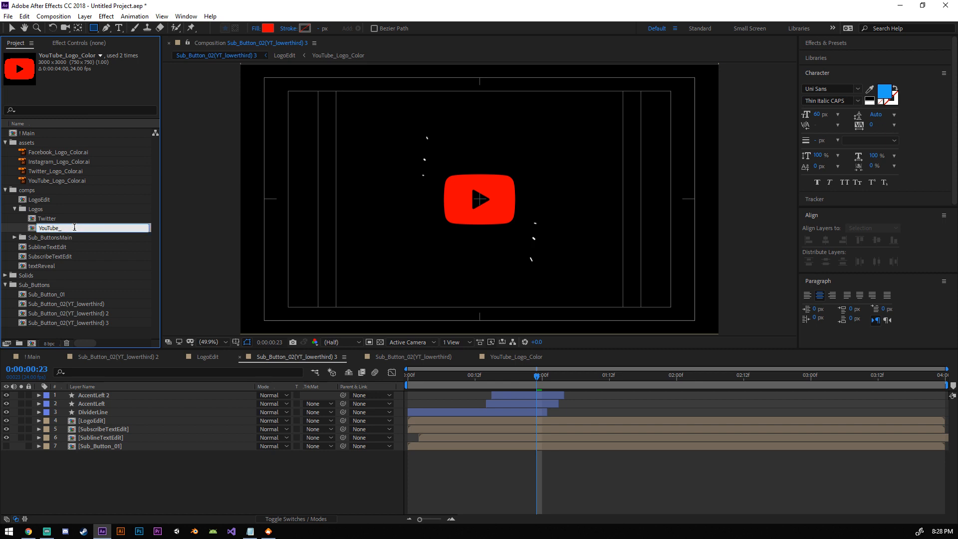
key(BackSpace)
key(Return)
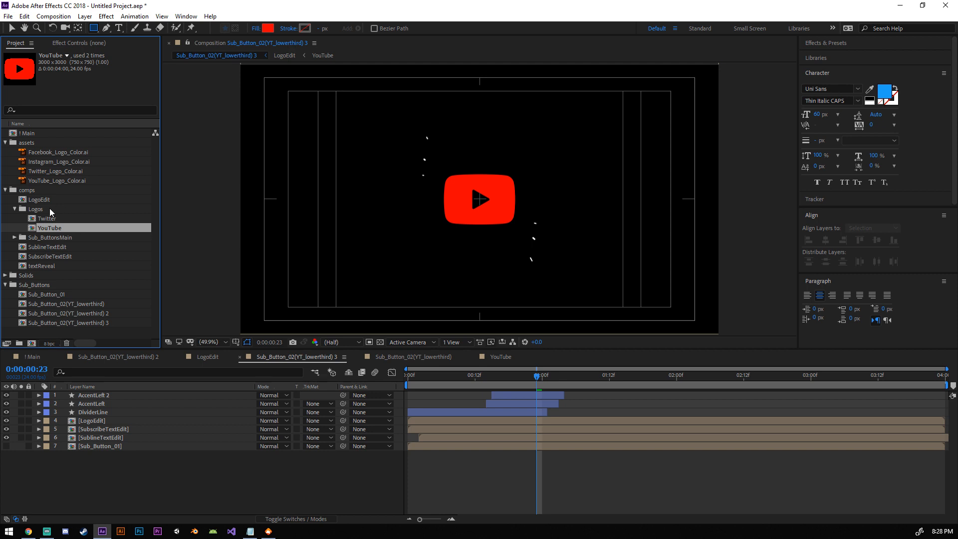
click(15, 209)
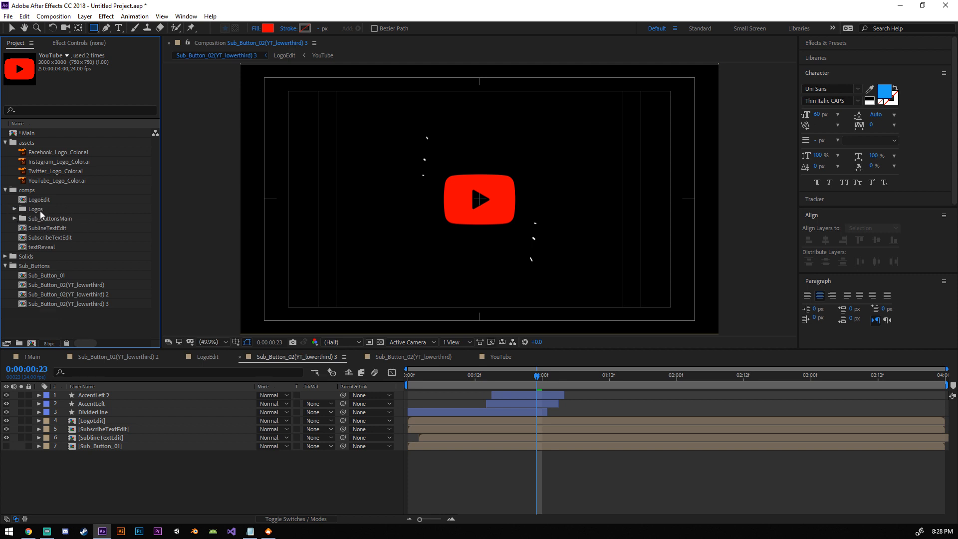
Step: Scrub the Sub_Button_02(YT_lowerthird) 3 timeline back to 0:00:00:15 to check the logo reveal
click(36, 210)
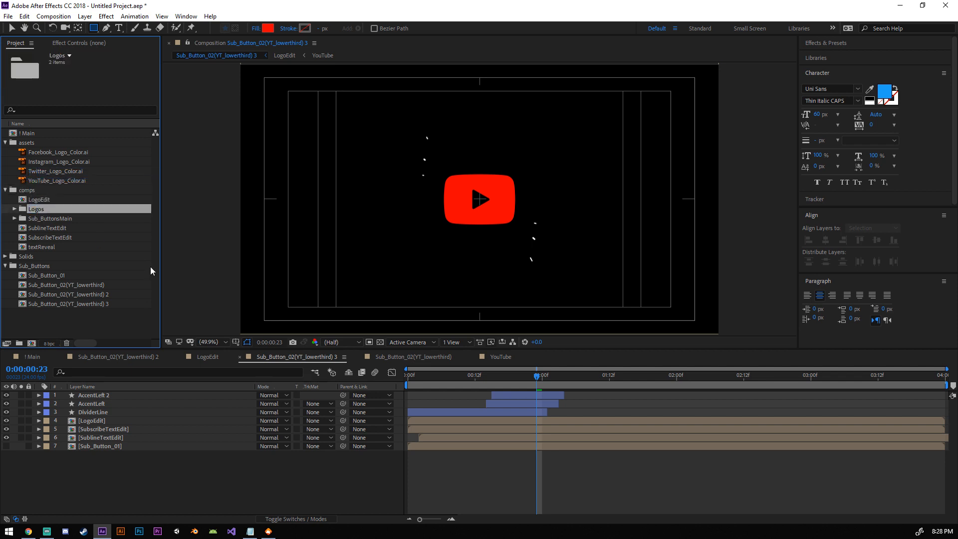
click(193, 396)
drag(537, 375, 491, 375)
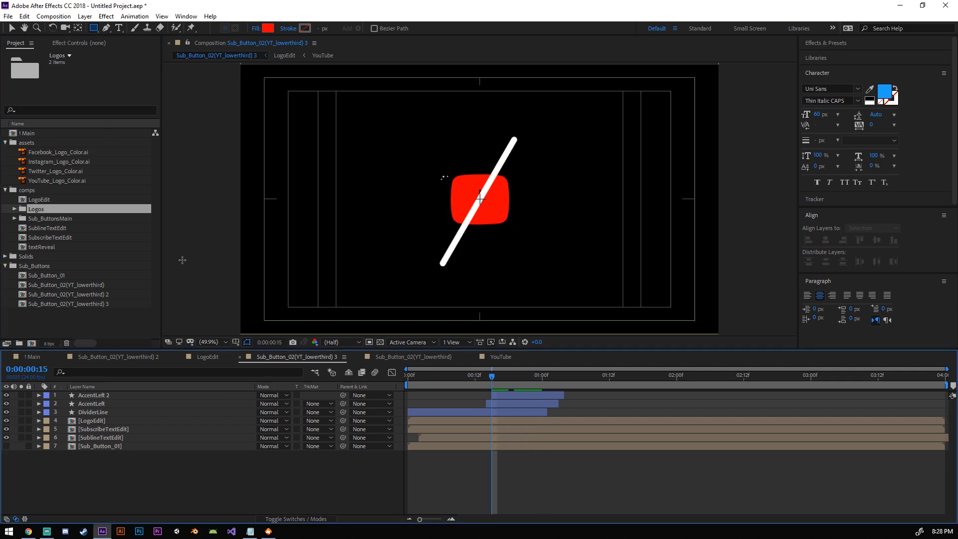
Step: Close all open composition timelines except ! Main
click(417, 355)
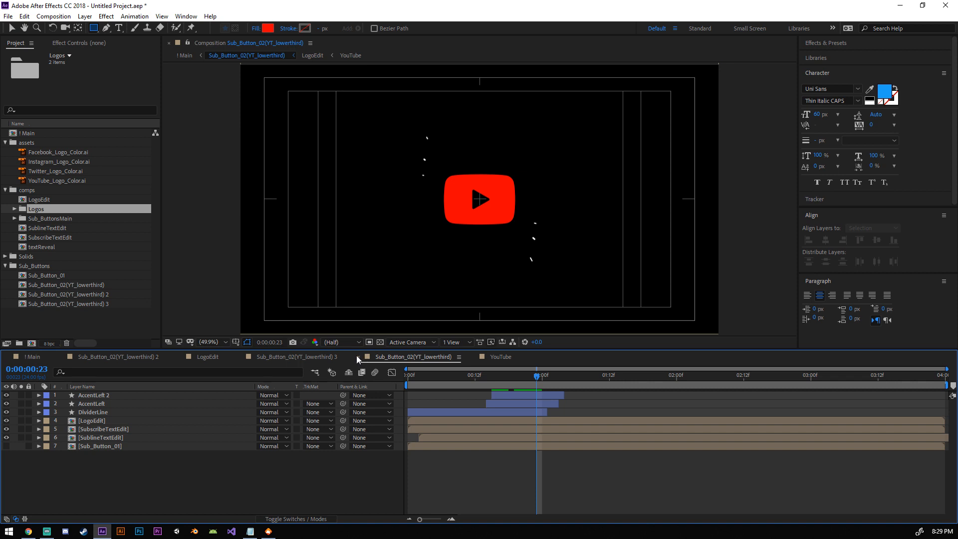
click(357, 356)
click(357, 356)
click(242, 356)
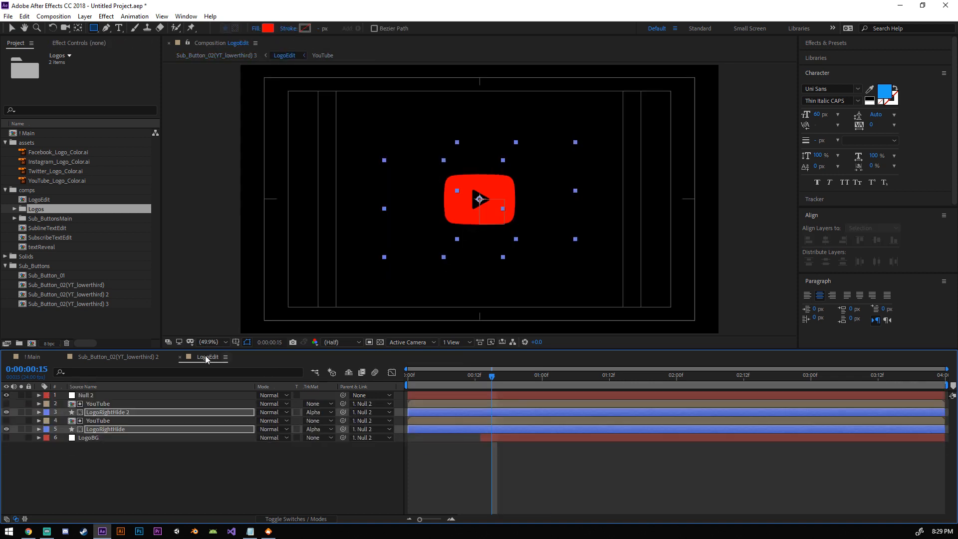
click(180, 356)
click(61, 356)
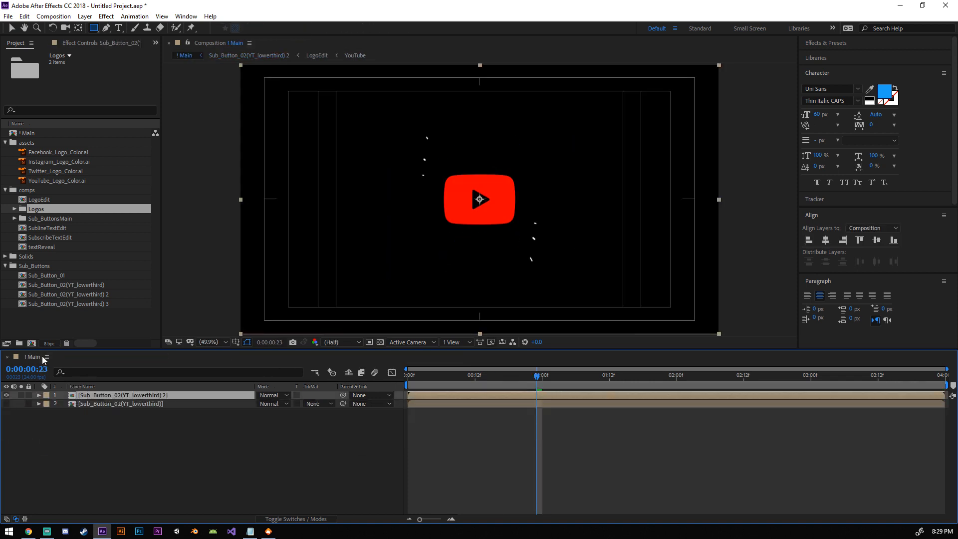
Step: Rename the Sub_Button_02(YT_lowerthird) 2 composition in the project as Sub_Button_02(Tweet_lowerthird) 2
click(148, 404)
click(91, 284)
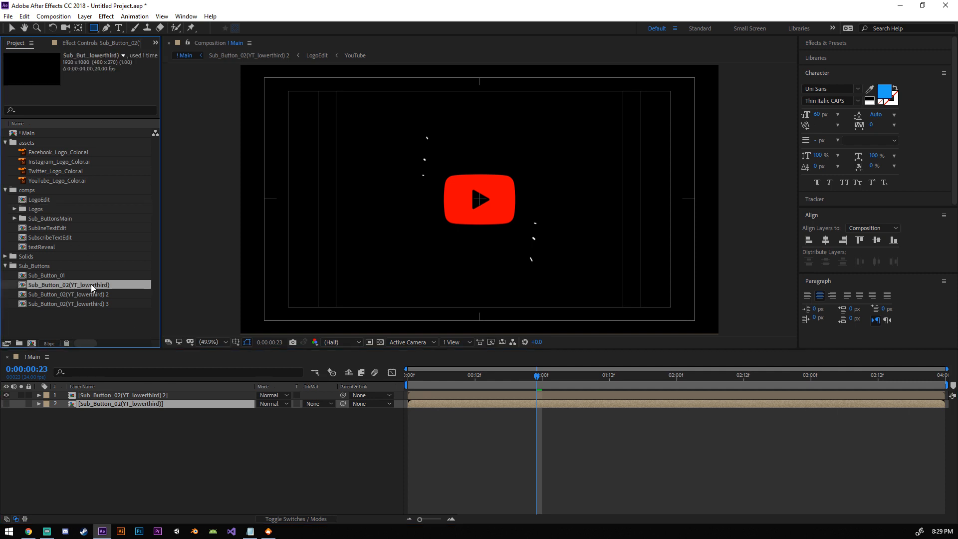
click(99, 293)
key(Return)
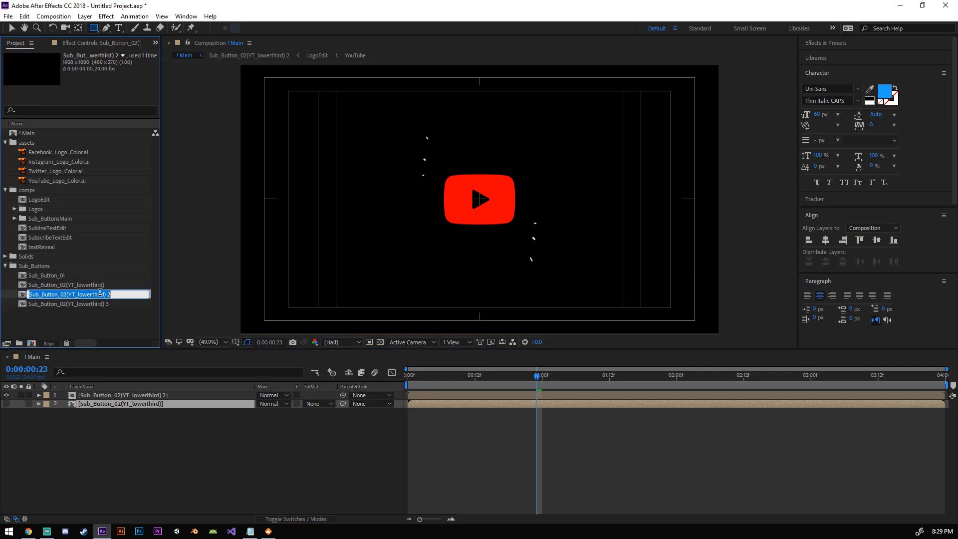
key(BackSpace)
key(Delete)
text(Tweet)
click(119, 304)
Step: Rename the Sub_Button_02(YT_lowerthird) 3 composition in the project as Sub_Button_02(Insta_lowerthird) 3
right_click(80, 304)
click(107, 465)
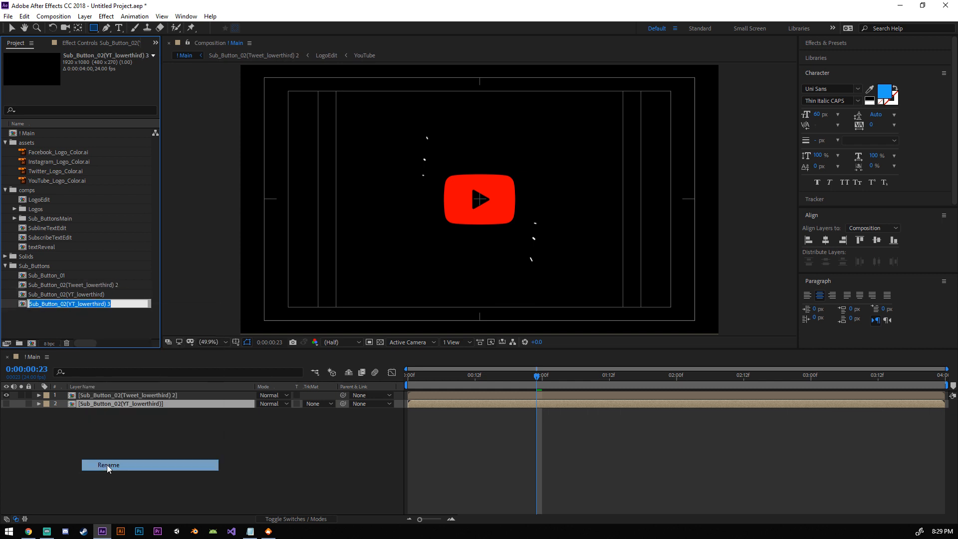
key(Right)
key(Left)
key(Left)
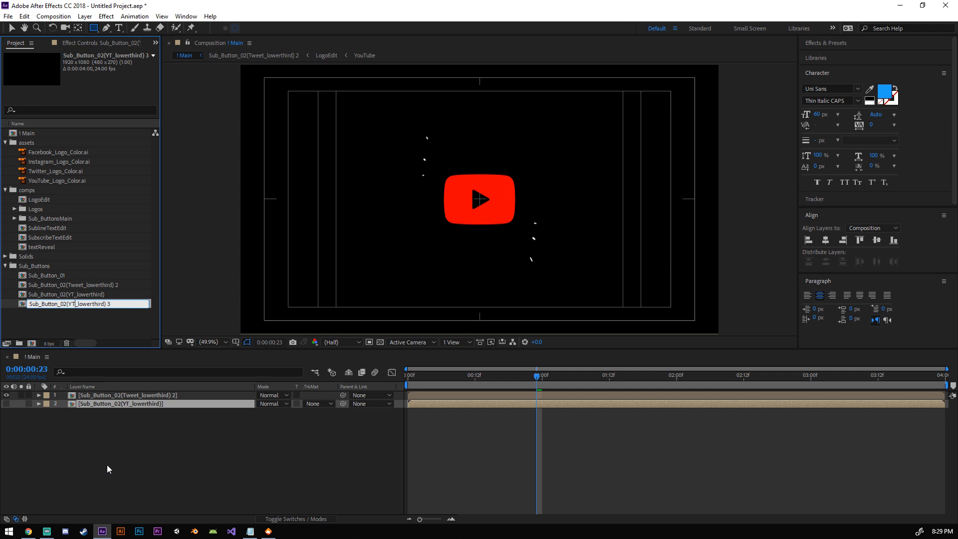
key(BackSpace)
key(BackSpace)
text(Insta)
key(Return)
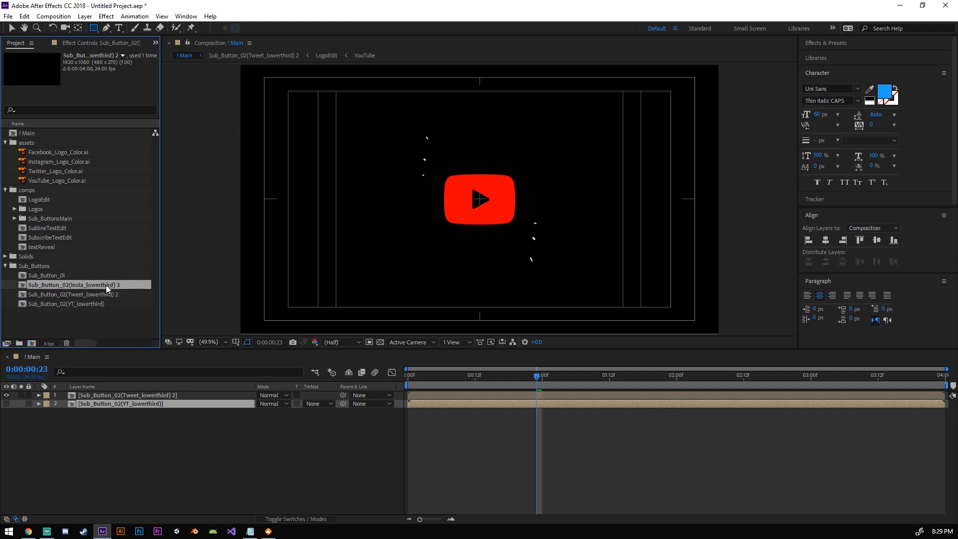
Step: In ! Main, hide the Tweet lower third layer and show the YT one, then open the Tweet lower third composition
click(103, 302)
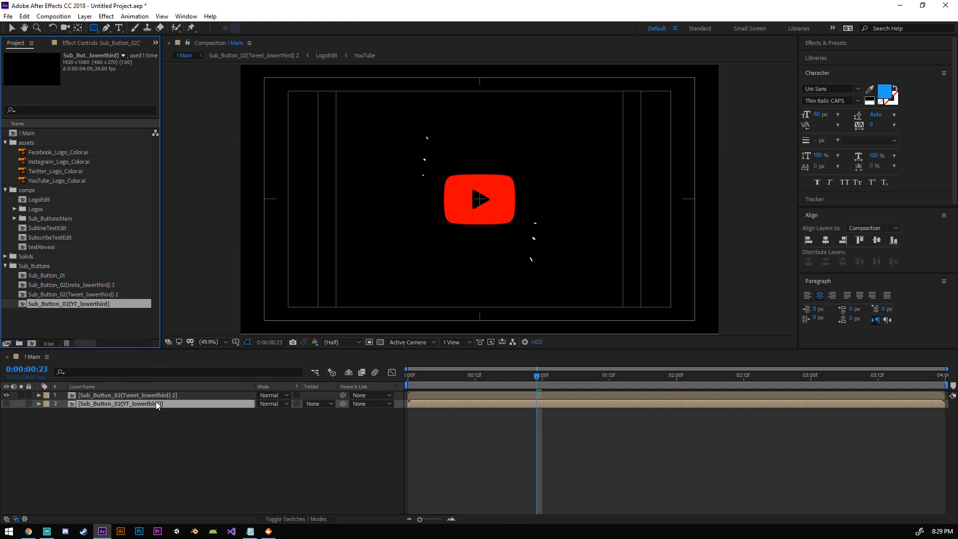
click(6, 396)
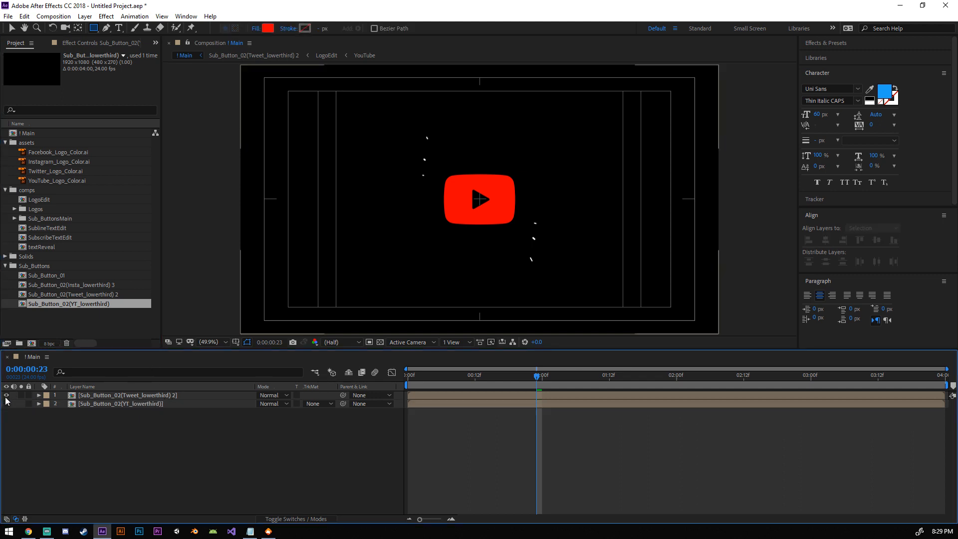
click(6, 403)
click(133, 396)
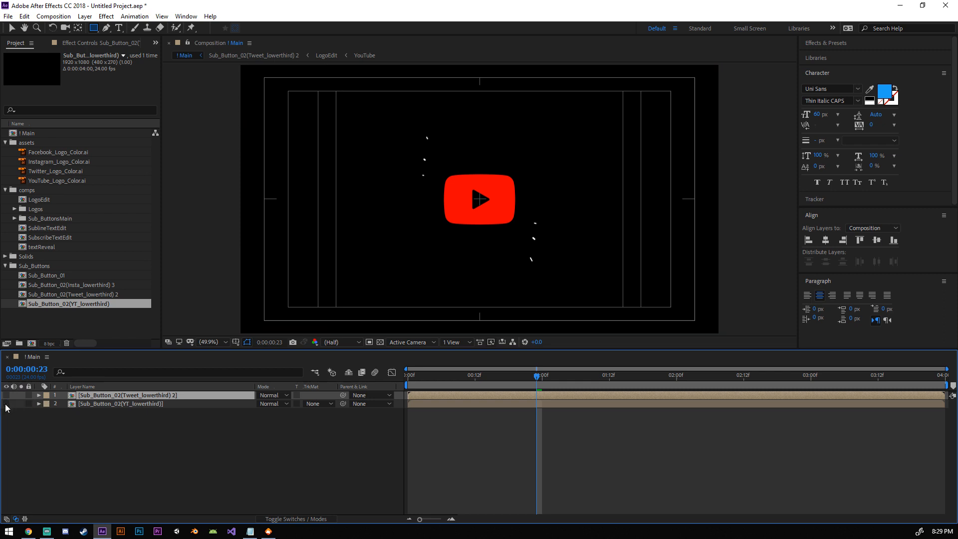
double_click(130, 395)
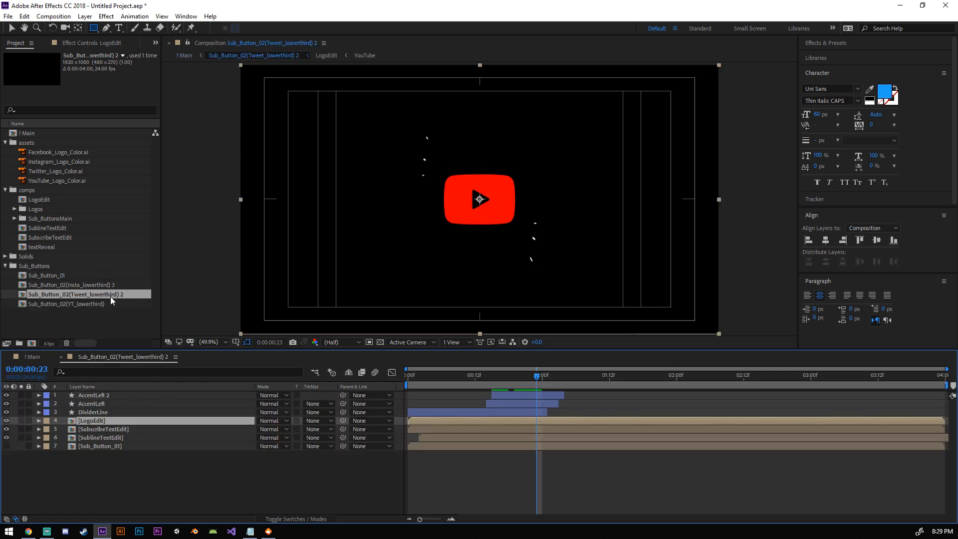
Step: In the Tweet lower third's LogoEdit composition, replace both YouTube layers with the Twitter composition from the Logos folder
double_click(100, 420)
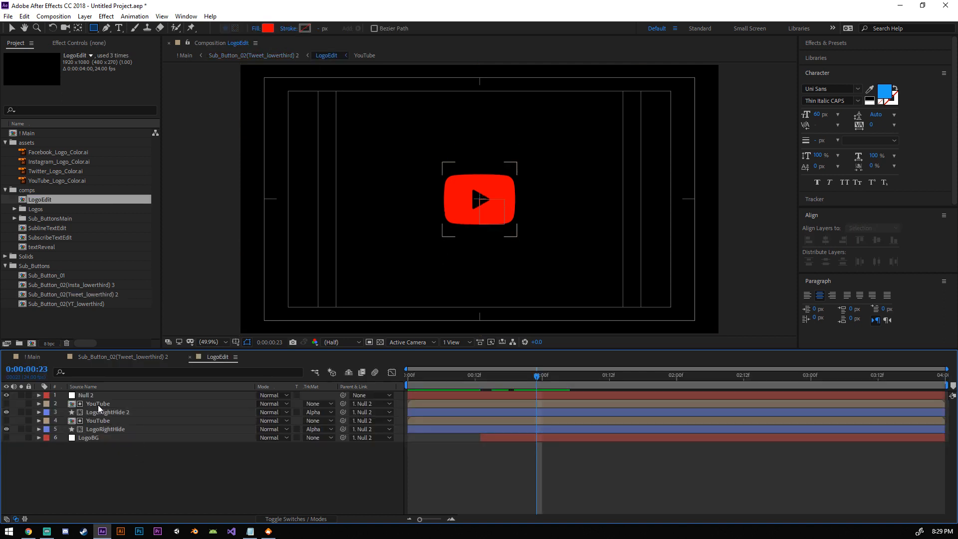
click(97, 405)
ctrl+click(105, 429)
click(104, 420)
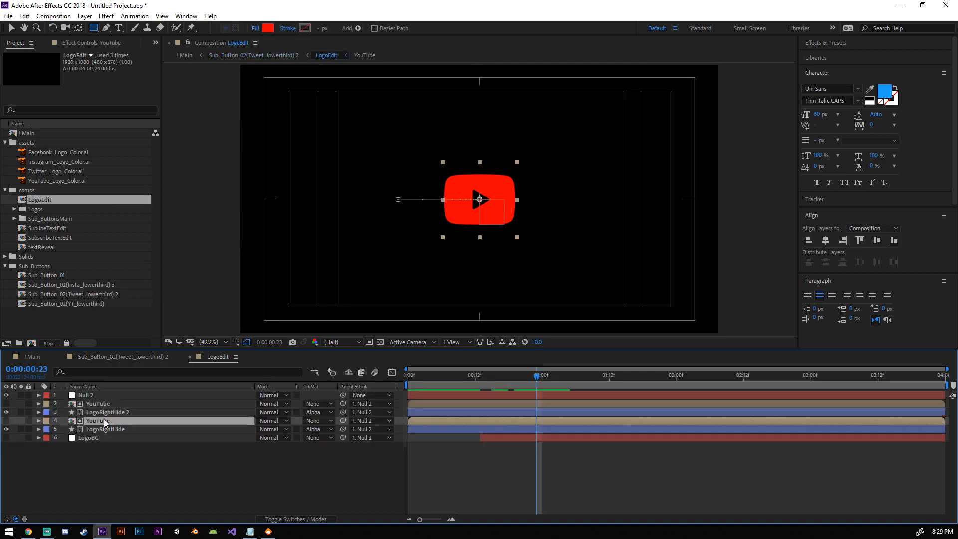
ctrl+click(109, 404)
click(15, 208)
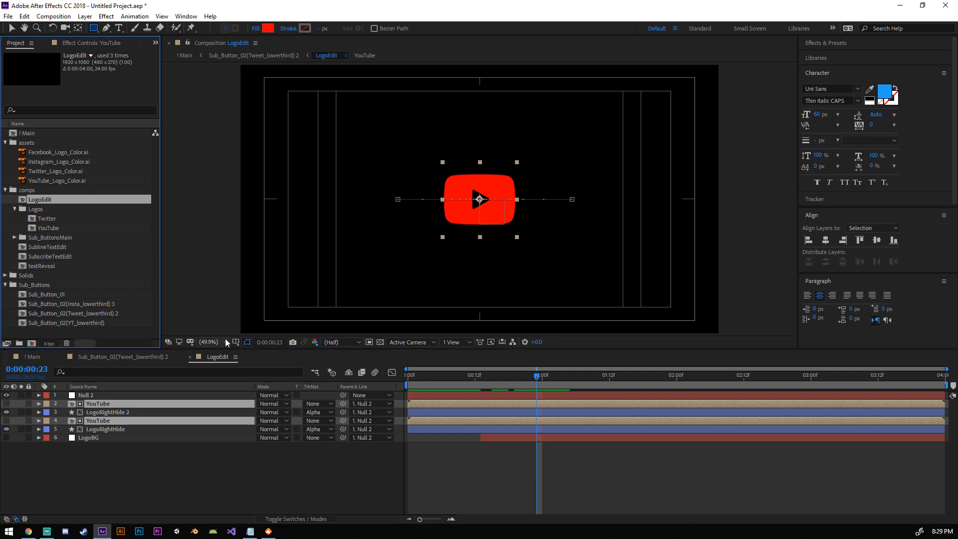
drag(50, 219, 118, 402)
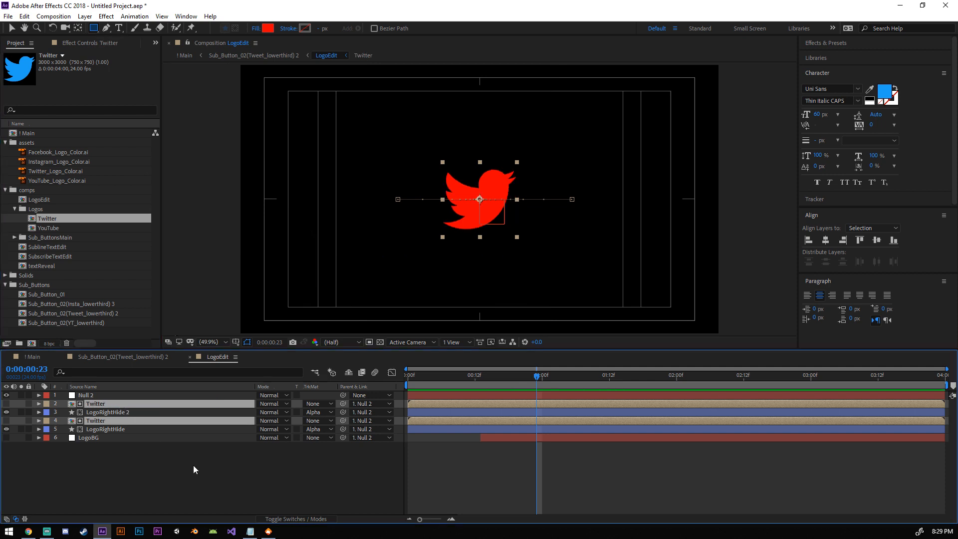
Step: Set the fill of the LogoRightHide 2 and LogoRightHide shape layers to the sampled Twitter blue, 1DA1F2
click(108, 412)
ctrl+click(114, 429)
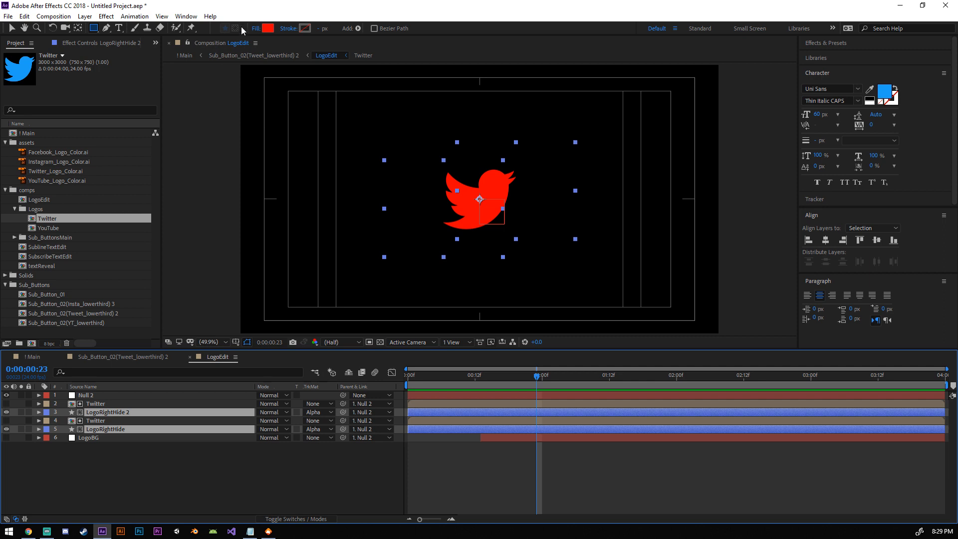
click(268, 28)
click(370, 305)
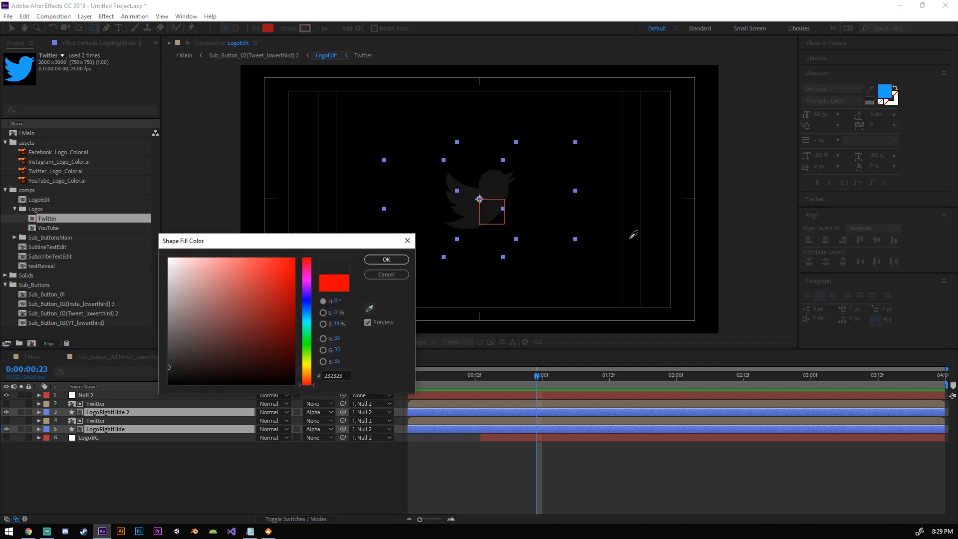
click(885, 93)
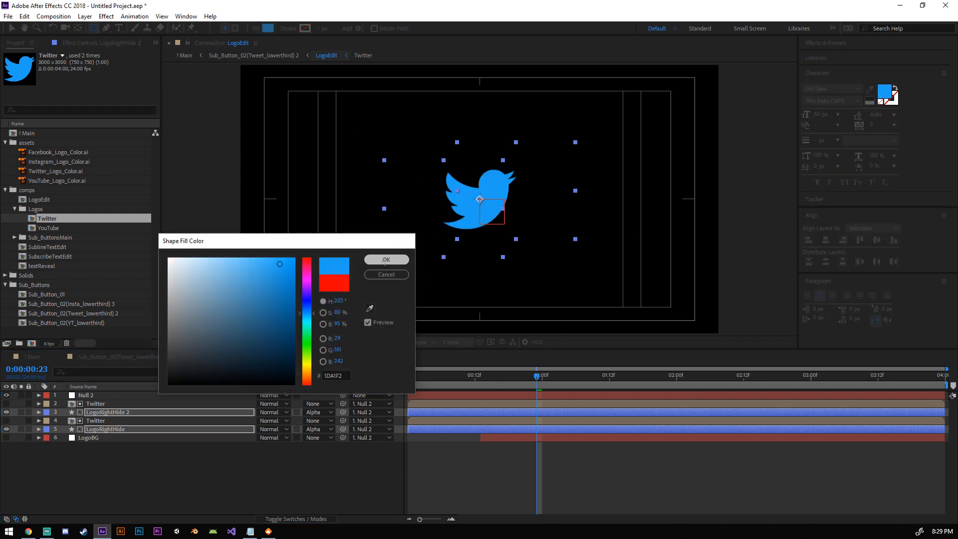
click(385, 260)
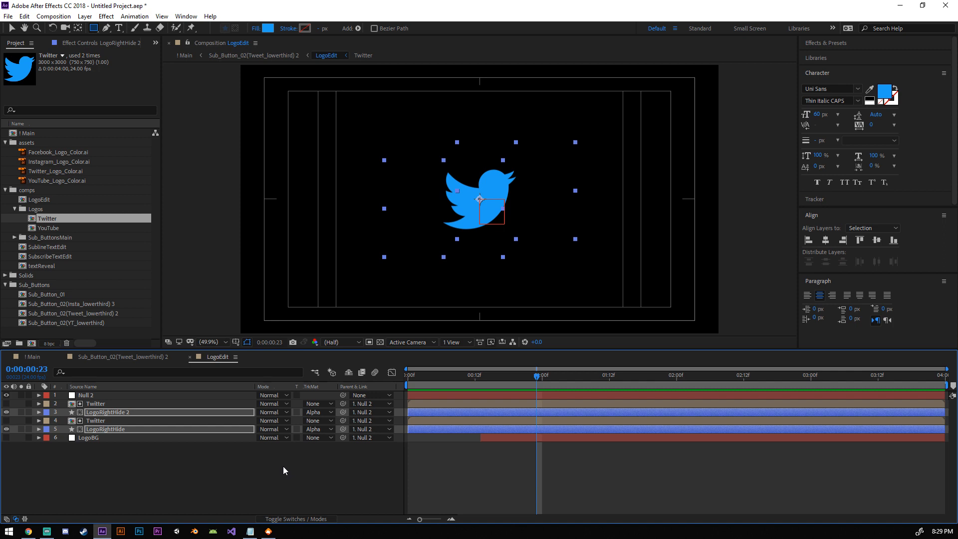
click(283, 467)
Step: In ! Main, switch the visibility of the YT and Tweet lower third layers to compare their logos, leaving only Tweet shown
click(34, 357)
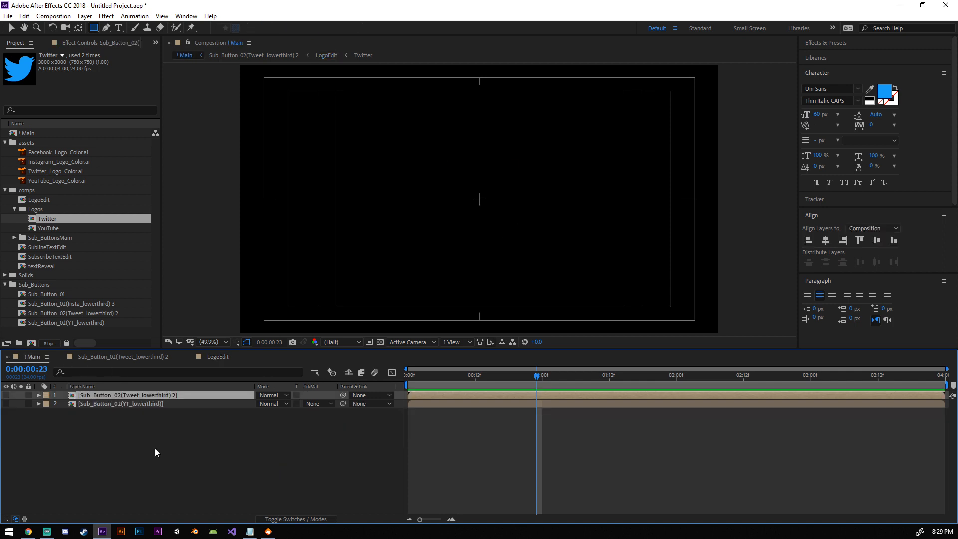
click(7, 403)
click(6, 403)
click(6, 395)
click(6, 404)
click(6, 403)
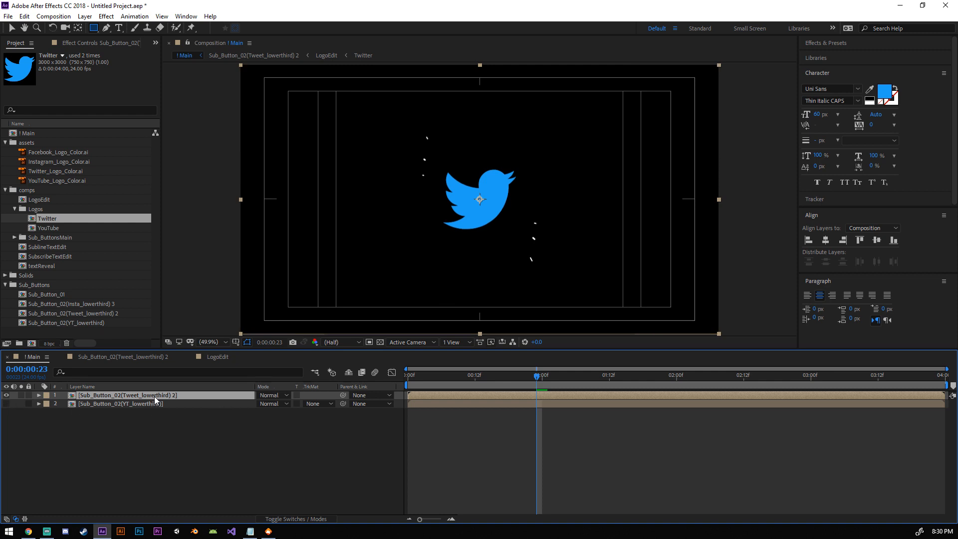
Step: Delete both lower third layers from ! Main and add Sub_Button_02(YT_lowerthird) from the project again
click(151, 409)
click(154, 394)
key(Delete)
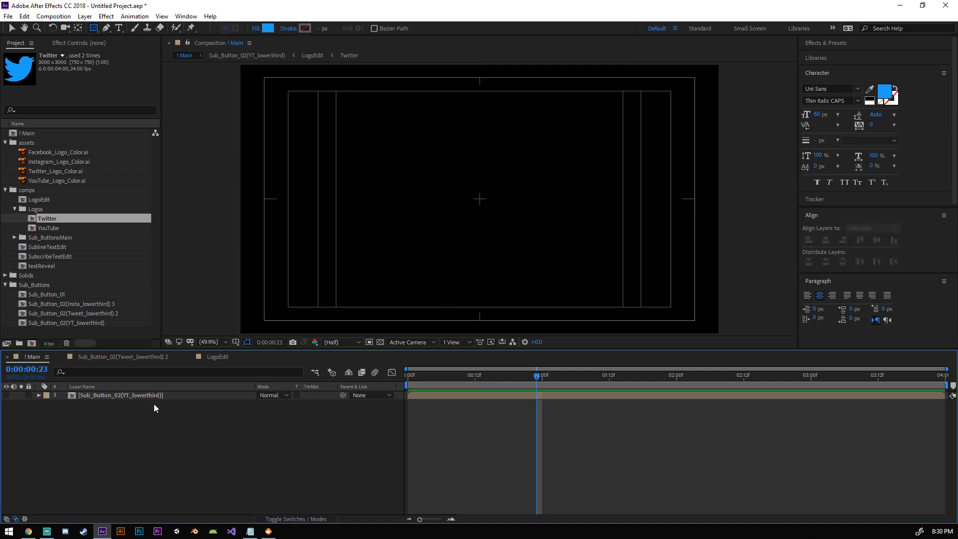
click(157, 397)
key(Delete)
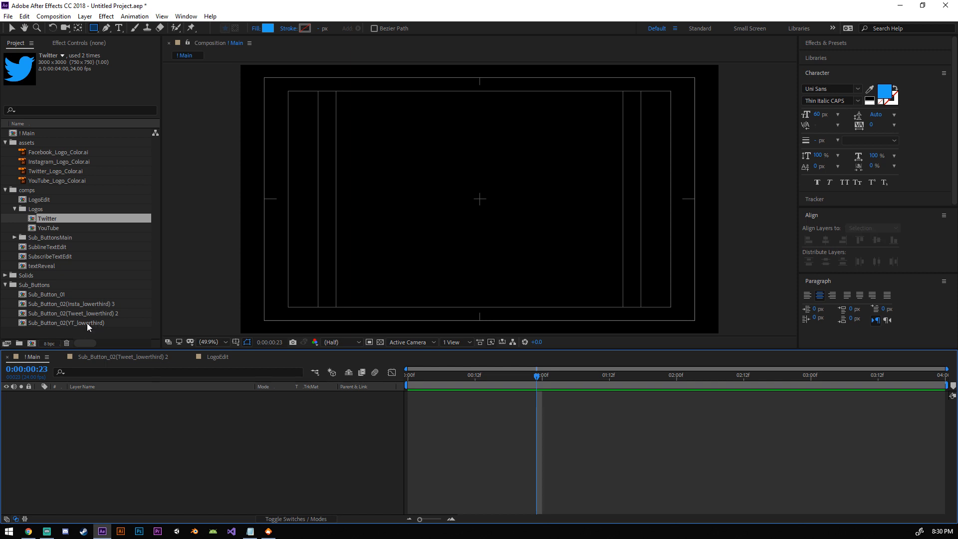
drag(87, 322, 130, 405)
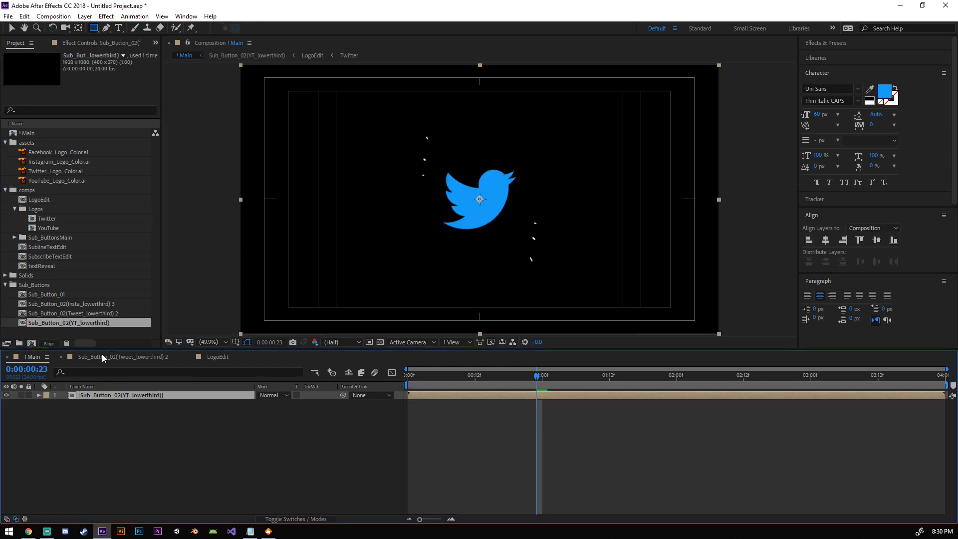
Step: In the YT lower third's LogoEdit composition, replace both Twitter layers with the YouTube composition
double_click(119, 395)
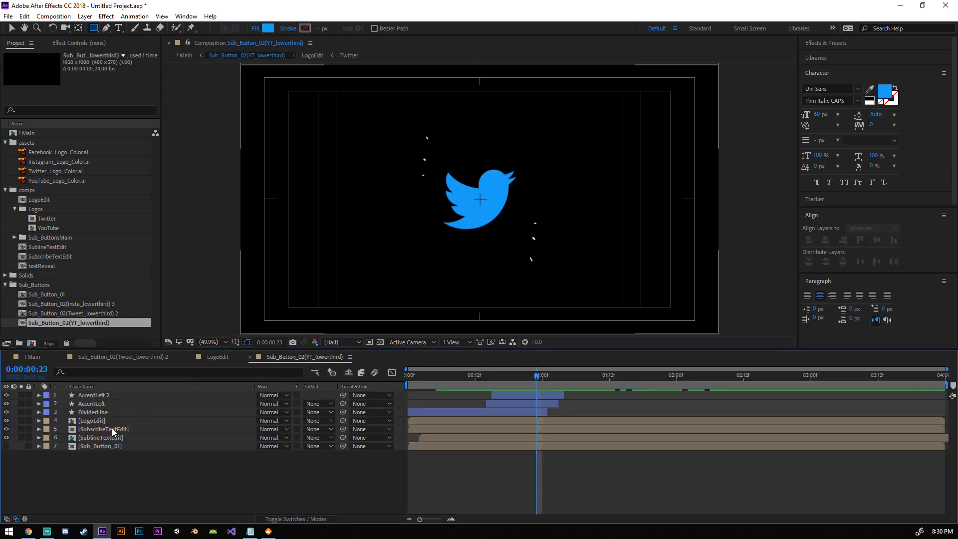
double_click(98, 420)
click(98, 403)
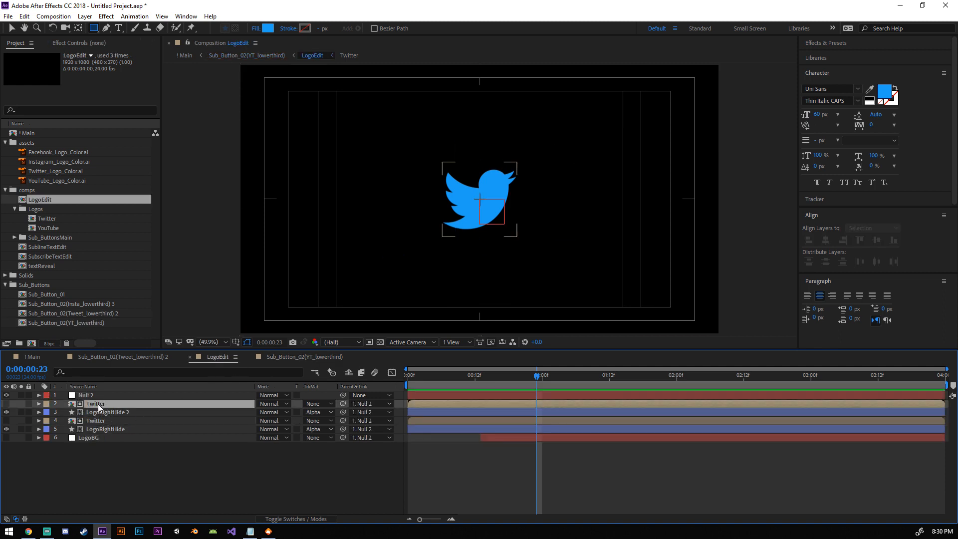
ctrl+click(96, 420)
drag(46, 229, 111, 412)
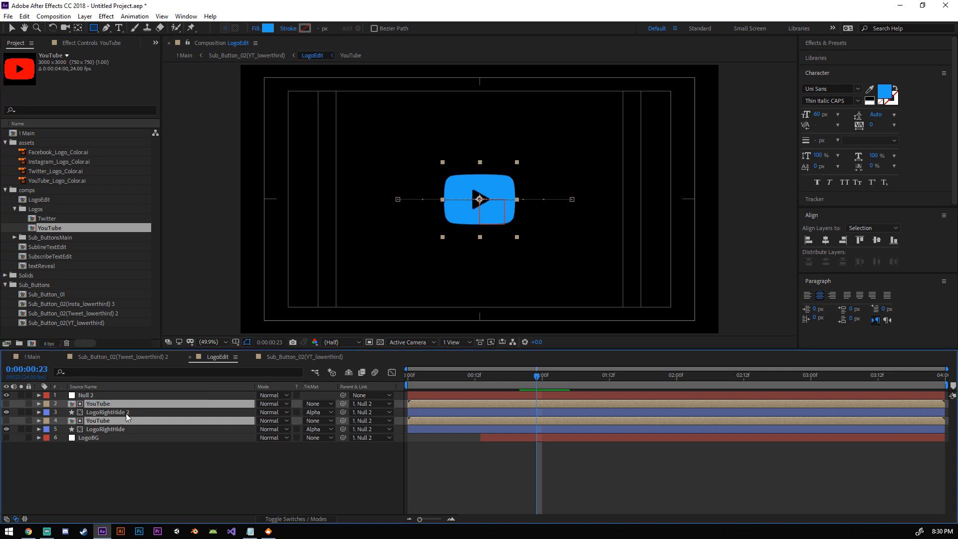
Step: Set the fill of both LogoRightHide shape layers to red FF0000, sampled from the YouTube logo thumbnail
click(99, 411)
click(83, 403)
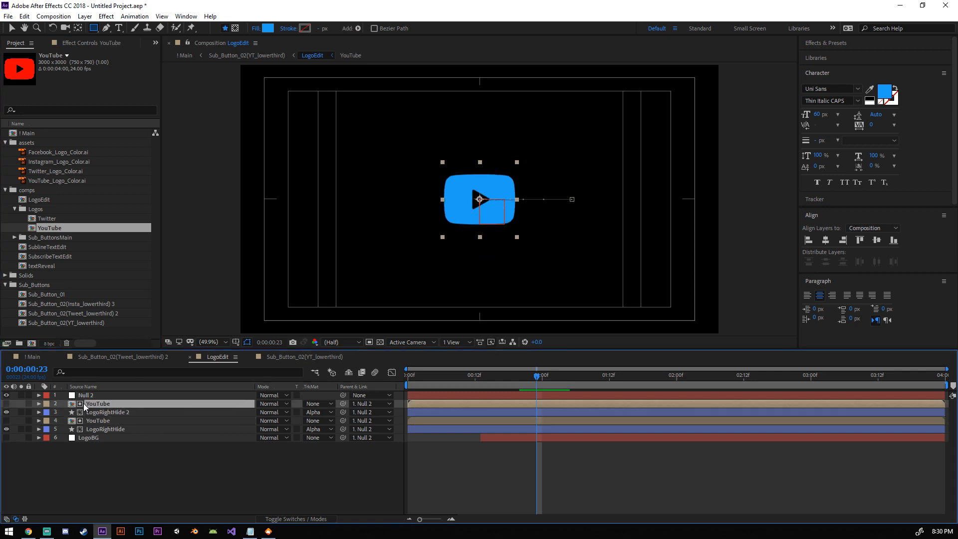
click(115, 412)
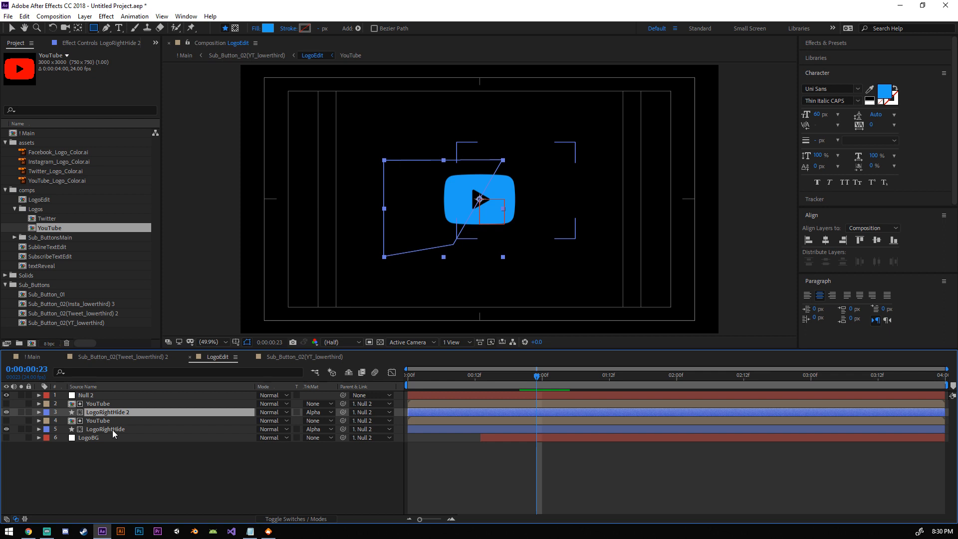
ctrl+click(112, 429)
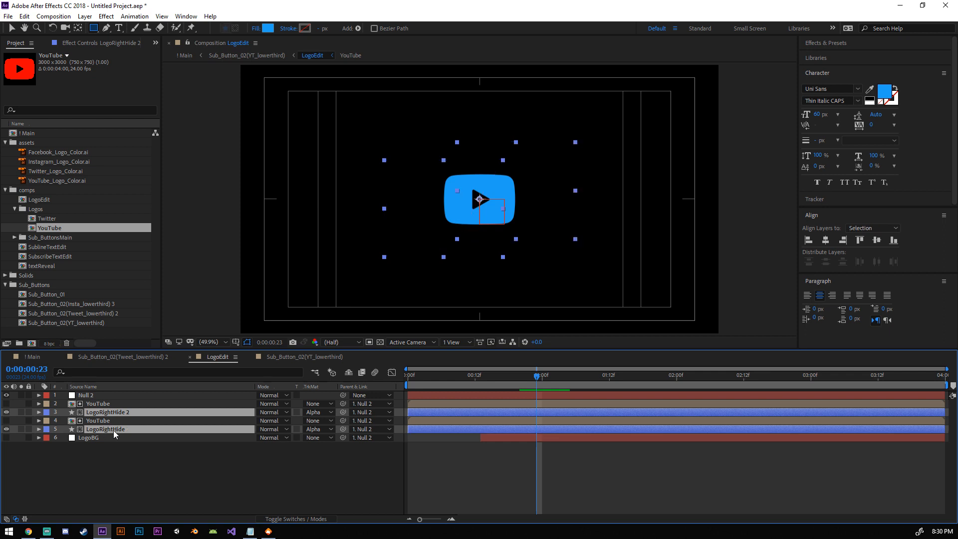
click(268, 28)
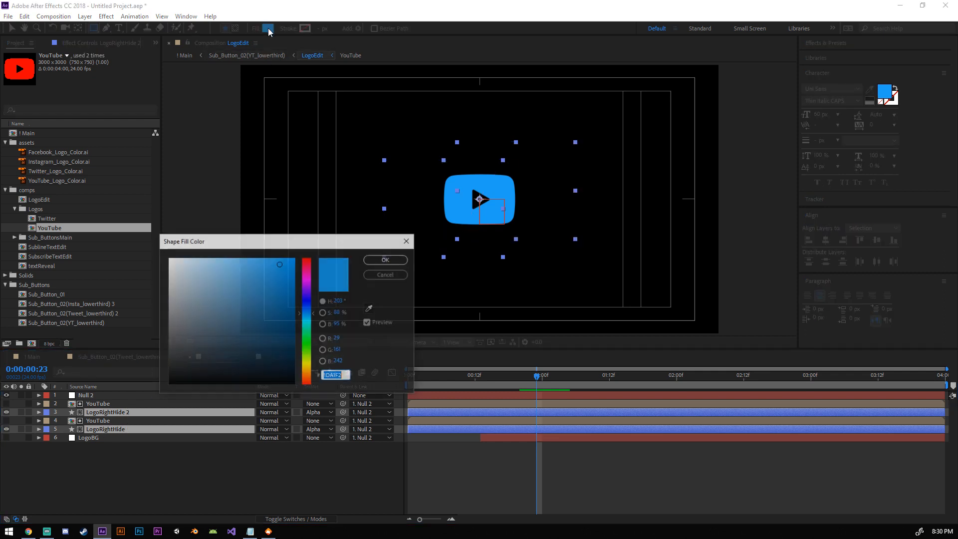
click(370, 307)
click(28, 65)
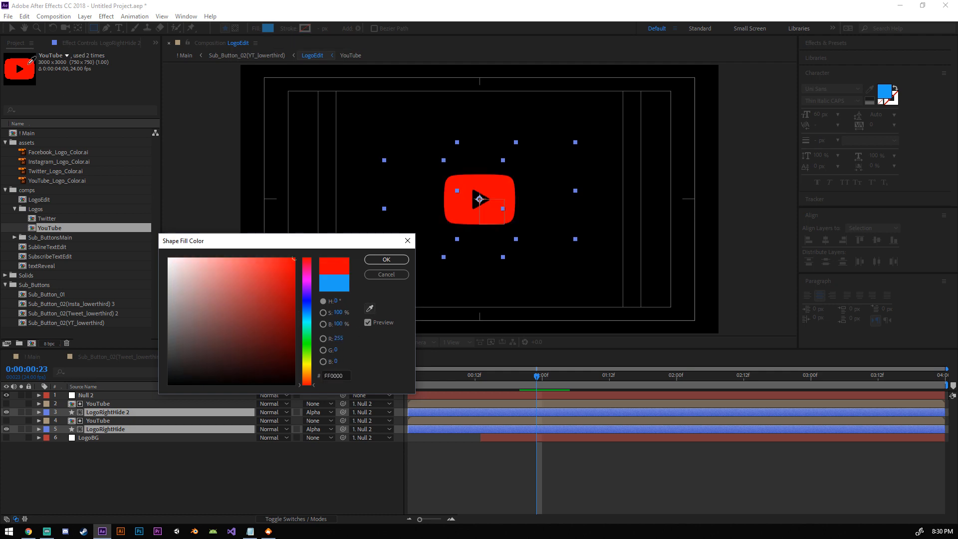
click(386, 259)
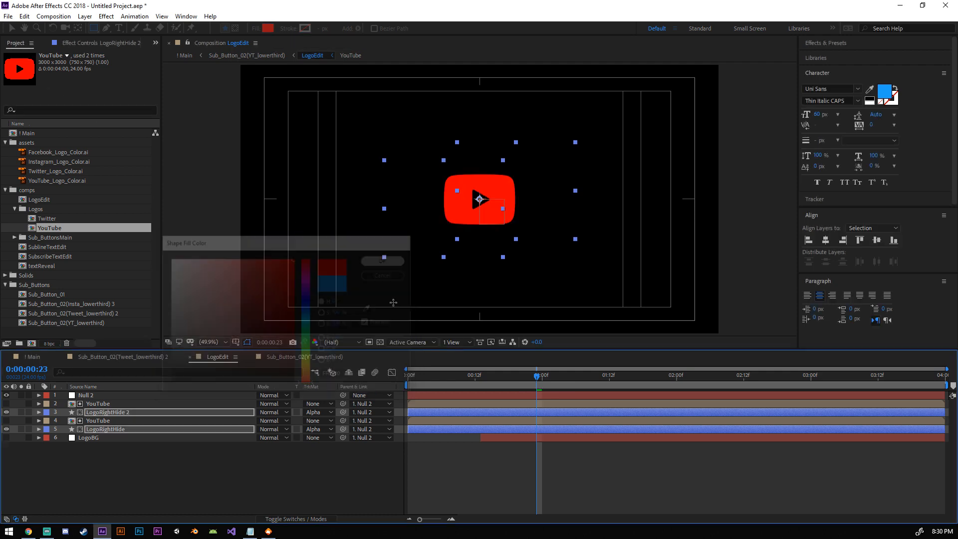
click(171, 471)
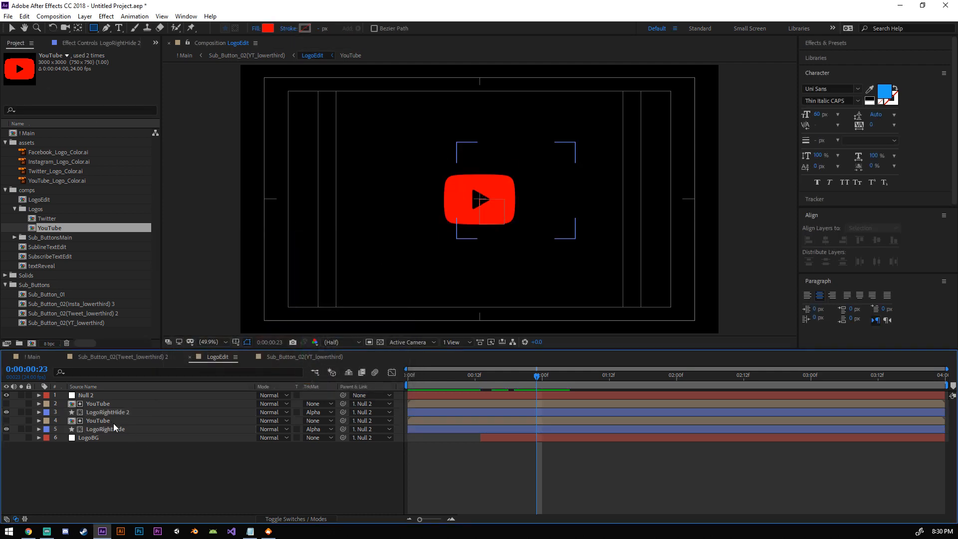
Step: Close all open composition timelines except ! Main and add Sub_Button_02(Tweet_lowerthird) 2 below the YT lower third layer
click(191, 357)
click(190, 357)
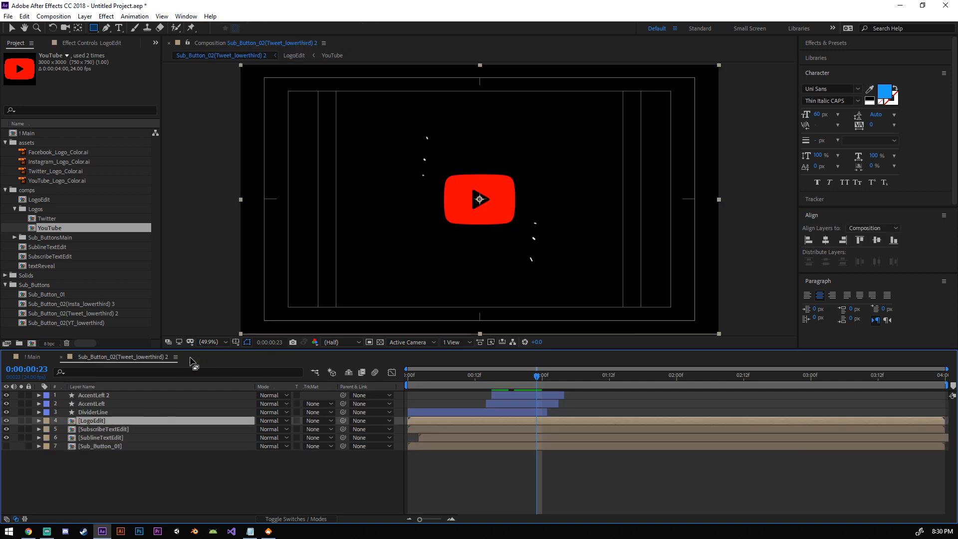
click(61, 356)
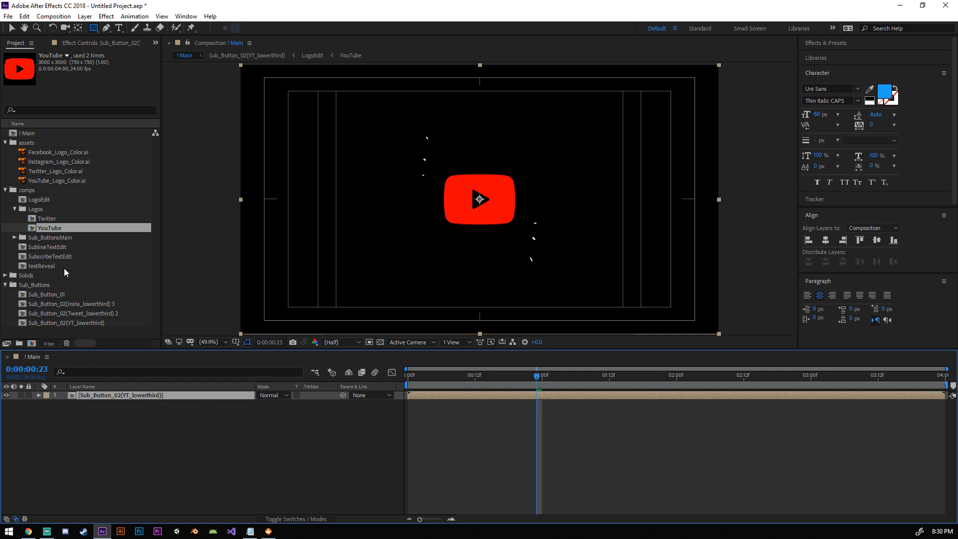
click(100, 313)
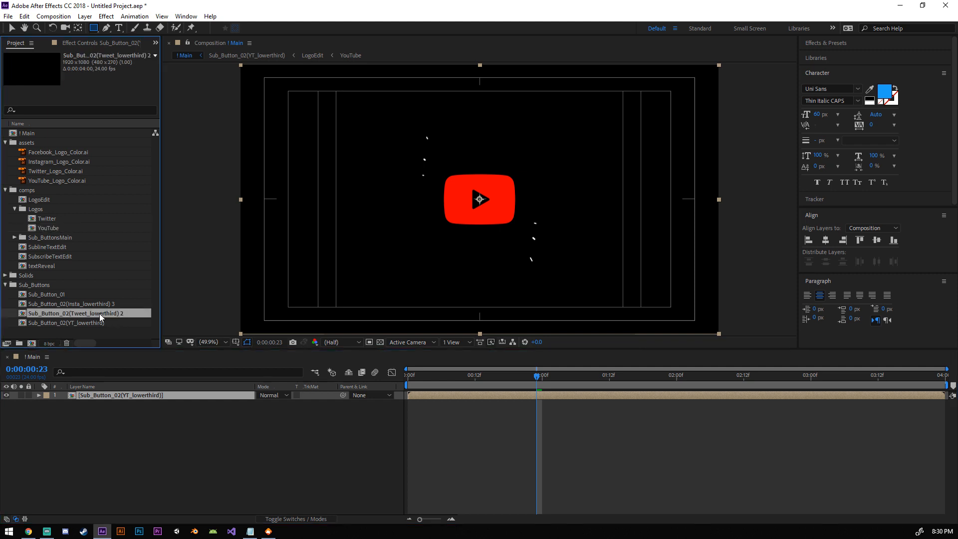
drag(96, 312, 120, 414)
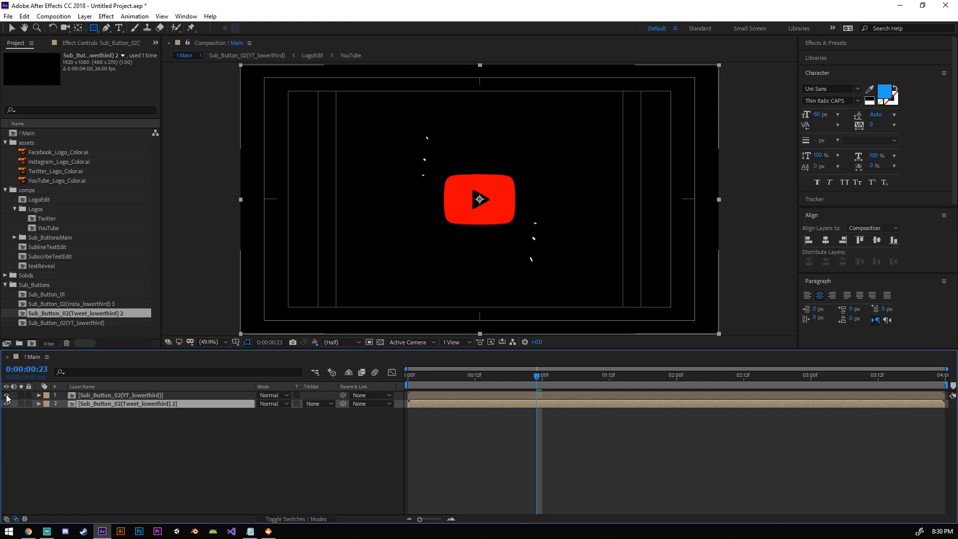
Step: In the Tweet lower third composition, inspect and preview the nested Sub_Button_01 composition, then delete its layer
double_click(146, 402)
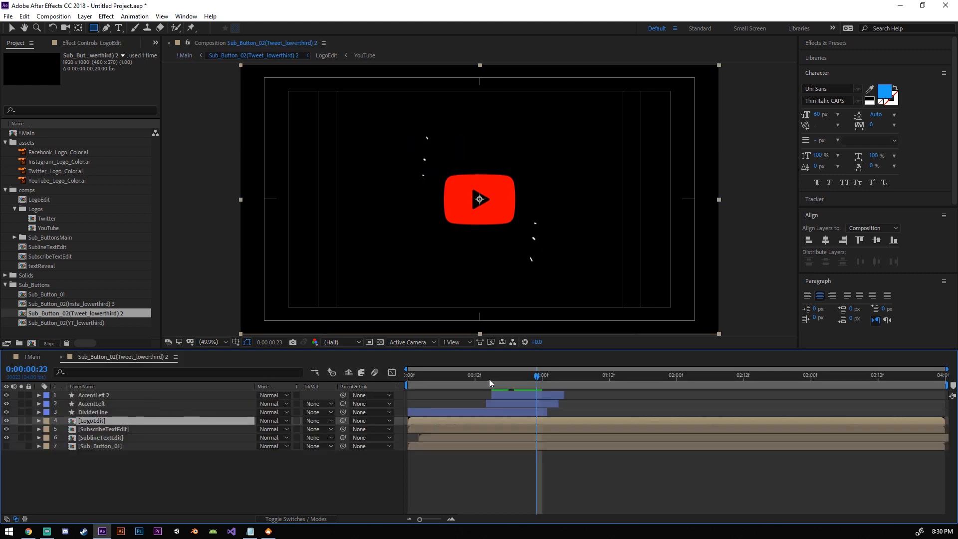
click(111, 445)
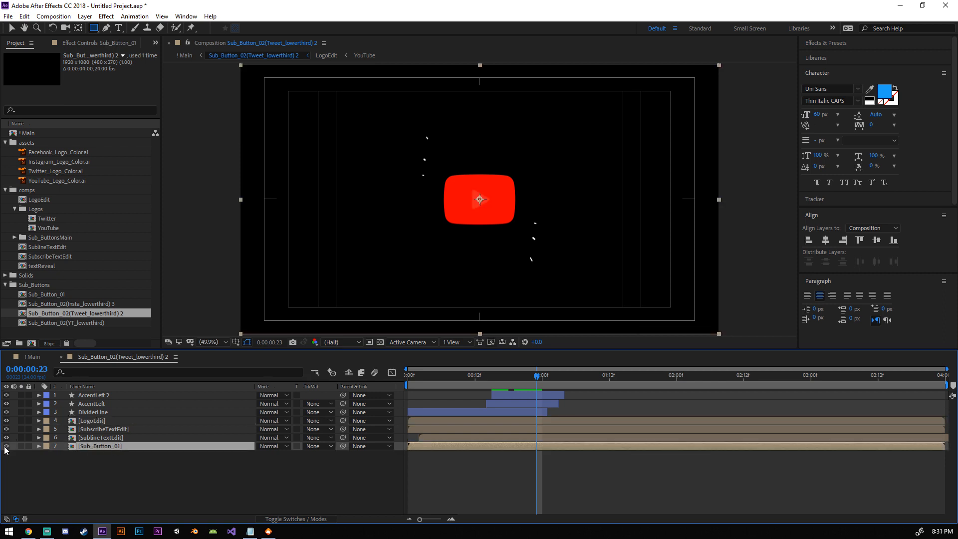
double_click(116, 444)
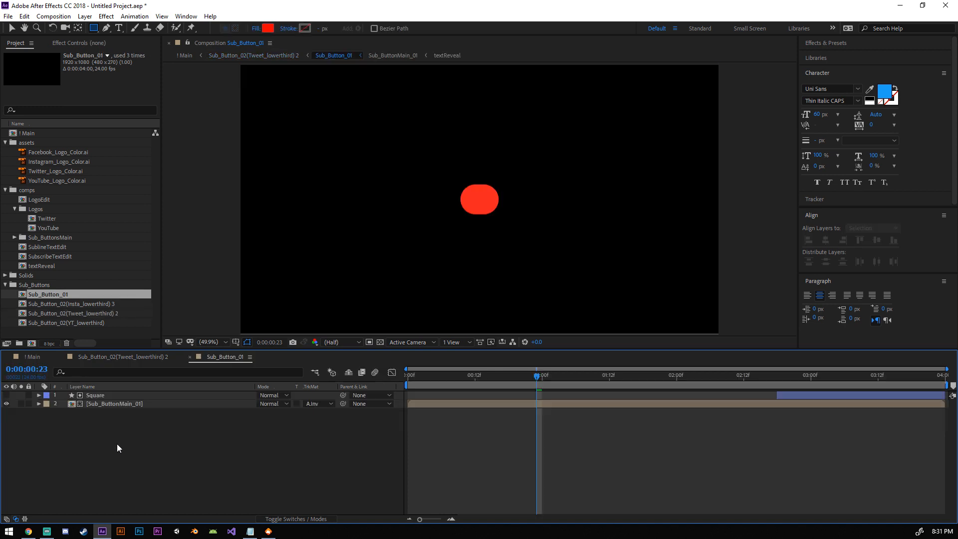
mouse_move(530, 377)
mouse_down()
mouse_move(430, 383)
mouse_move(513, 379)
mouse_up()
key(space)
click(189, 357)
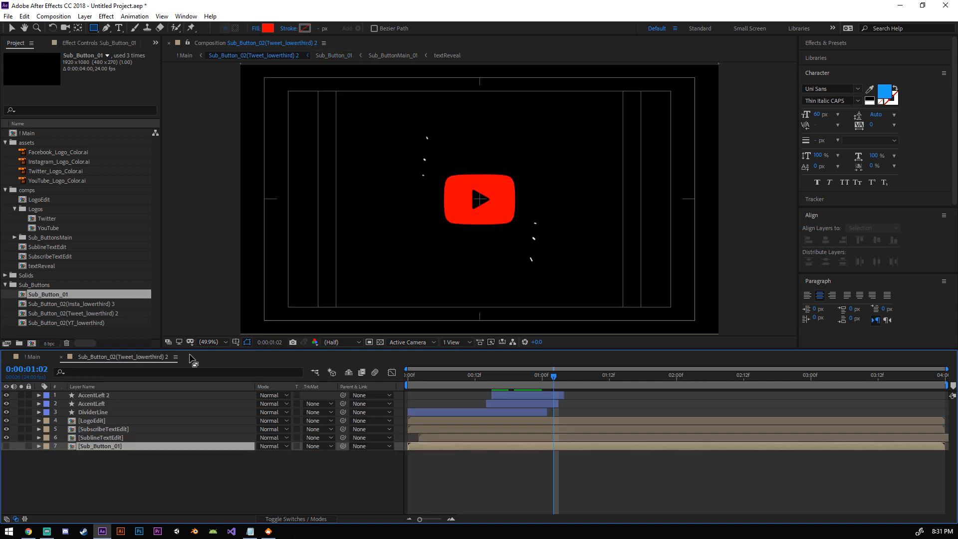
click(106, 447)
key(Delete)
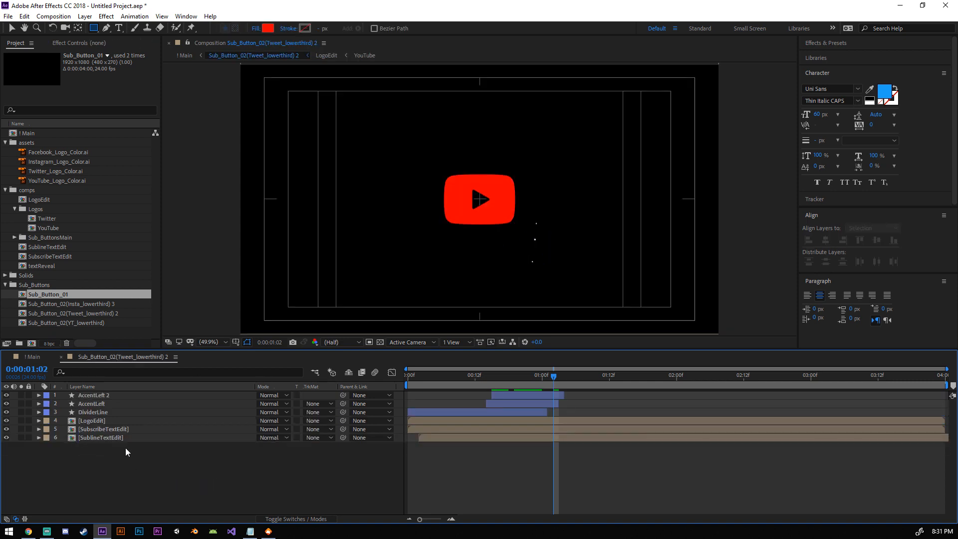
Step: Open the YT and Insta lower third compositions alongside the Tweet one
click(83, 311)
double_click(81, 323)
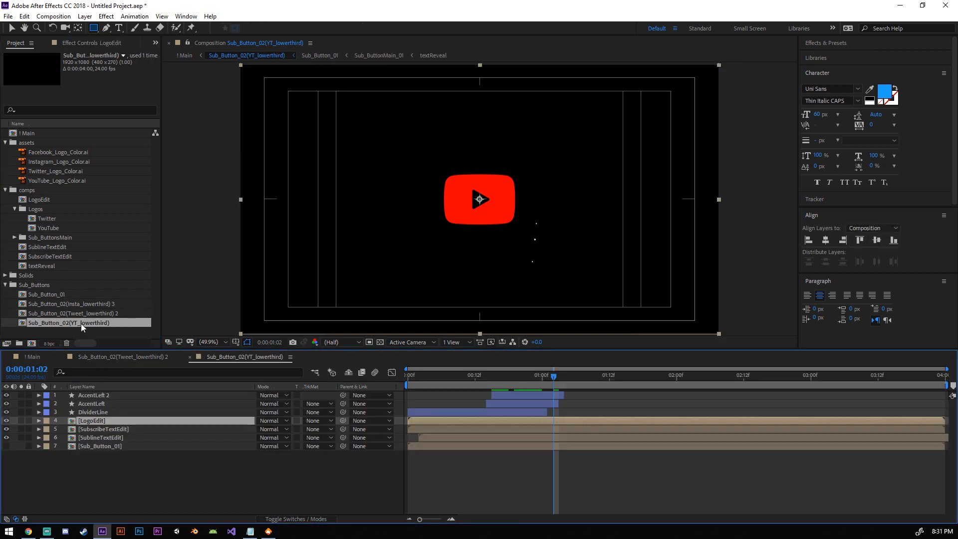
double_click(86, 310)
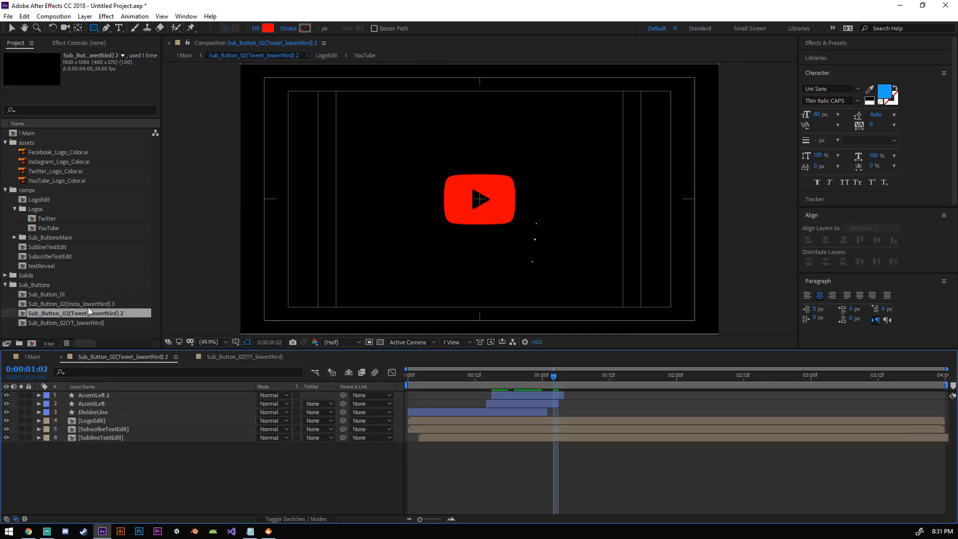
double_click(88, 304)
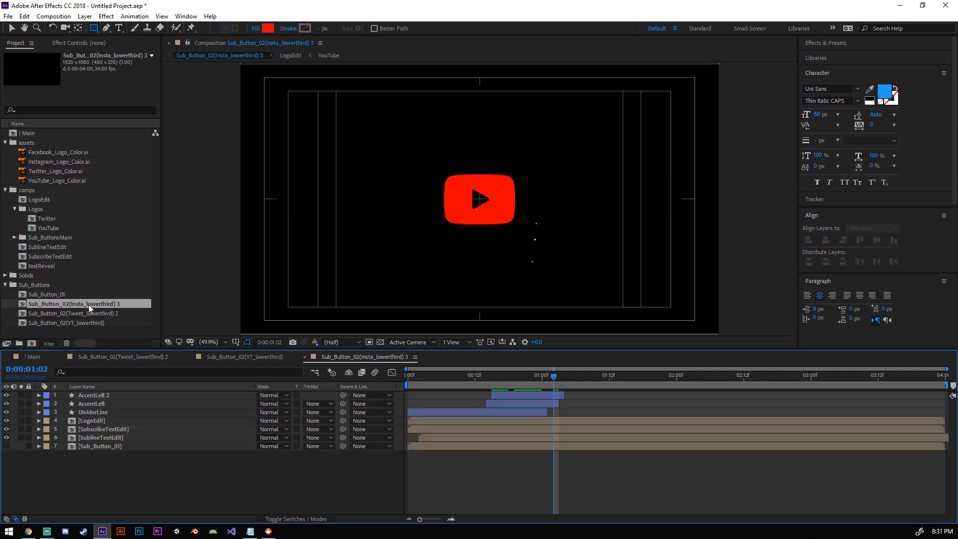
Step: Inspect the Sub_Button_01 composition, then delete its layer from the Insta lower third composition
double_click(48, 294)
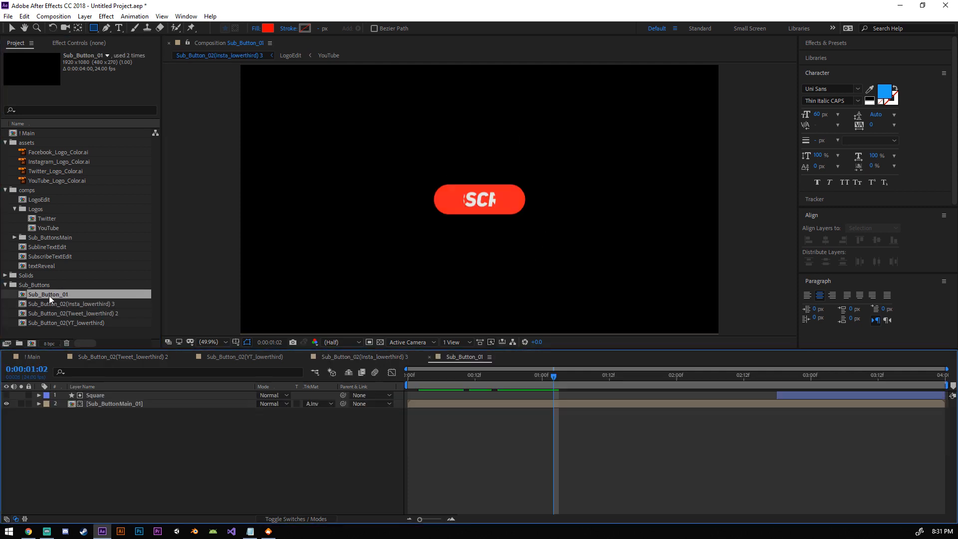
click(429, 357)
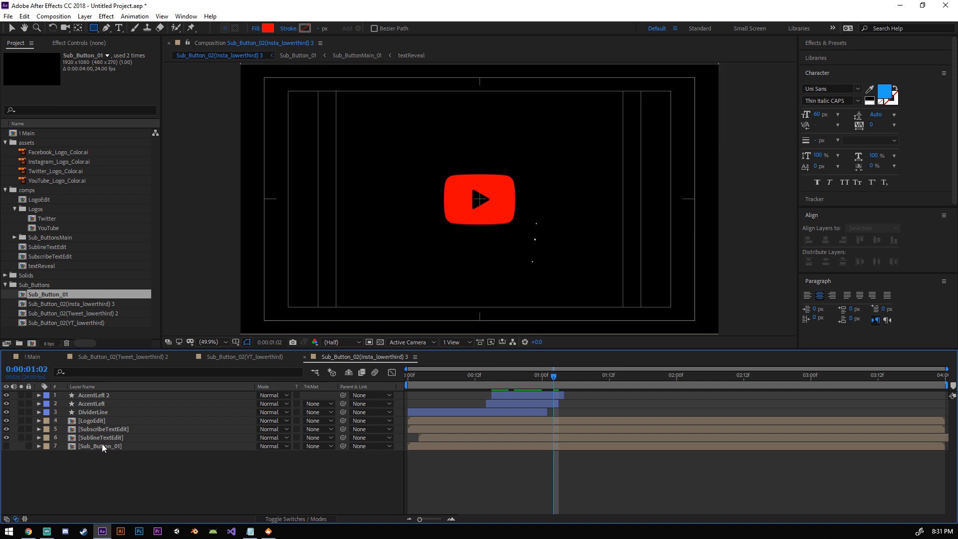
double_click(91, 296)
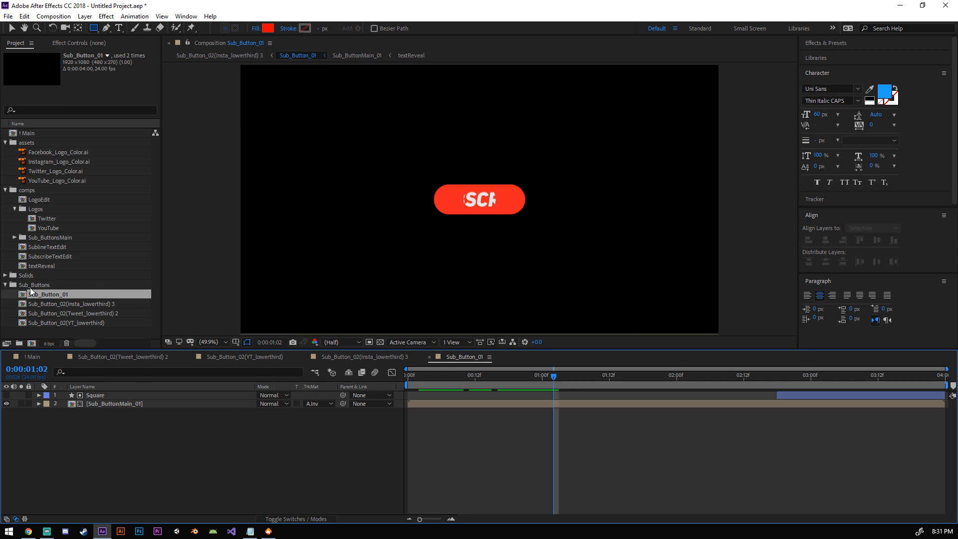
click(429, 357)
click(97, 446)
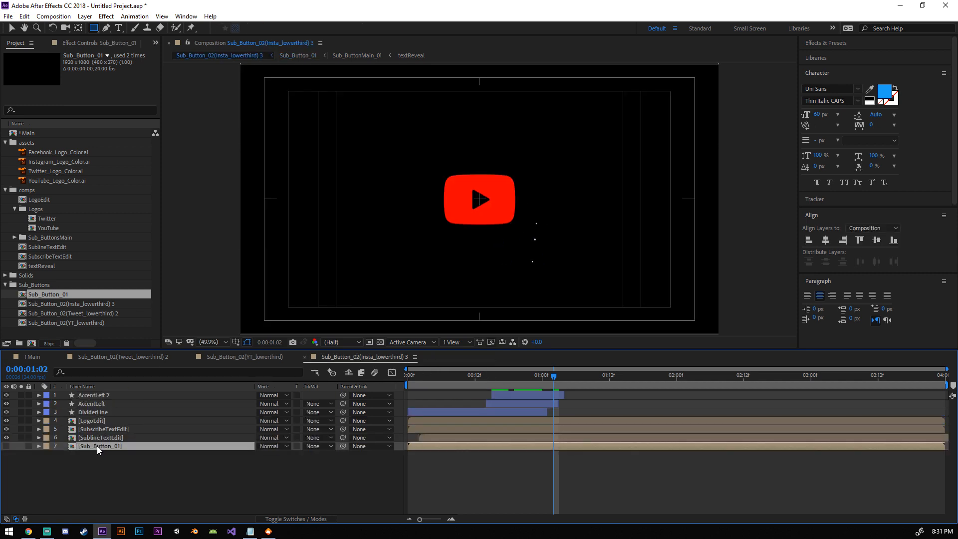
key(Delete)
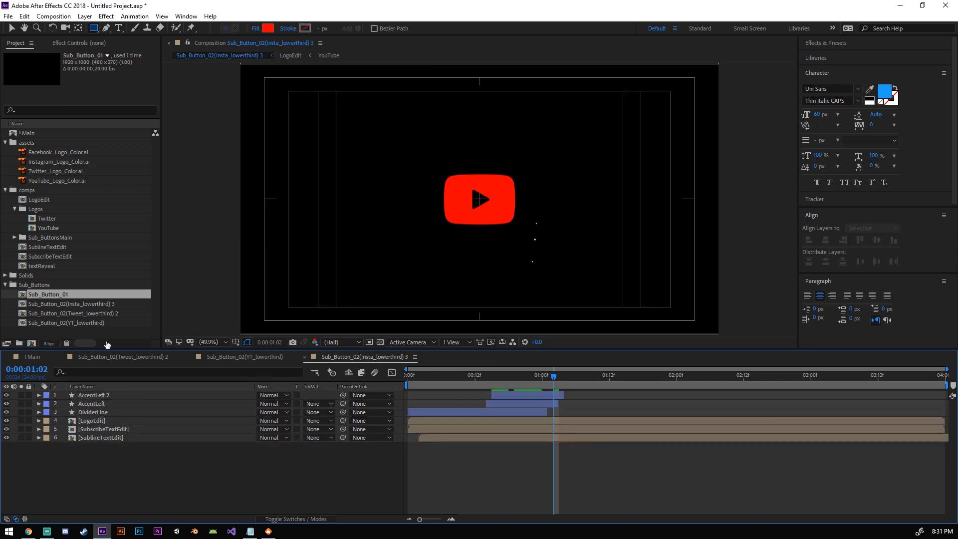
Step: Recheck Sub_Button_01 and close all open composition timelines except ! Main
double_click(78, 295)
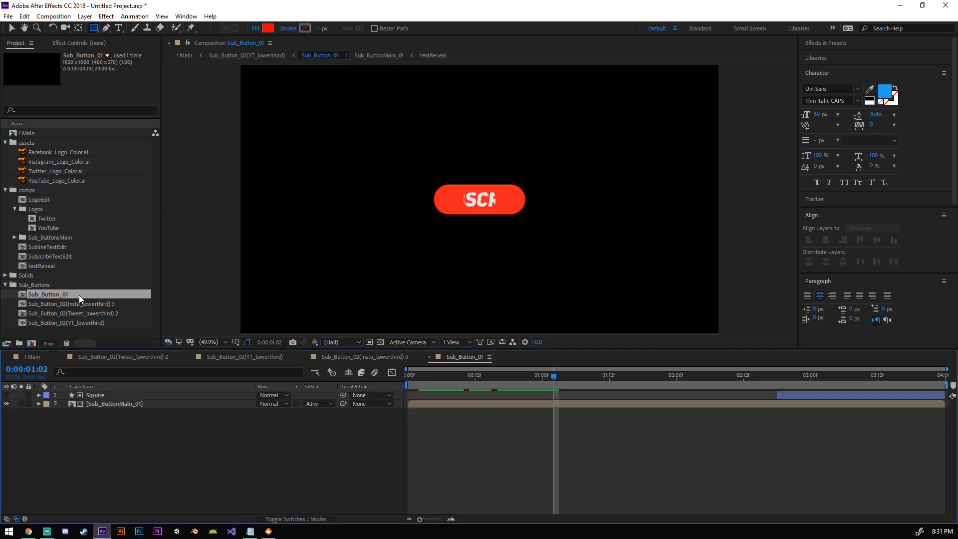
click(430, 357)
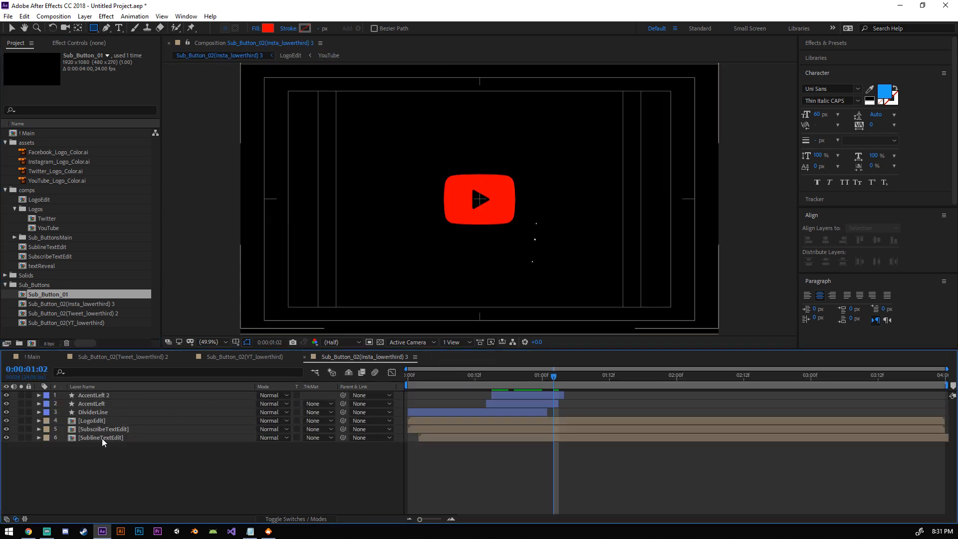
click(305, 357)
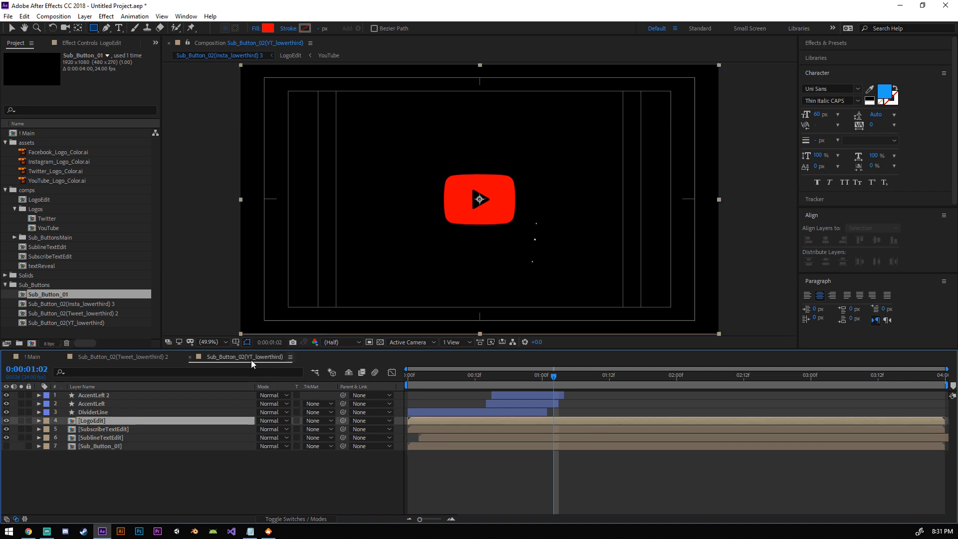
click(190, 356)
click(61, 357)
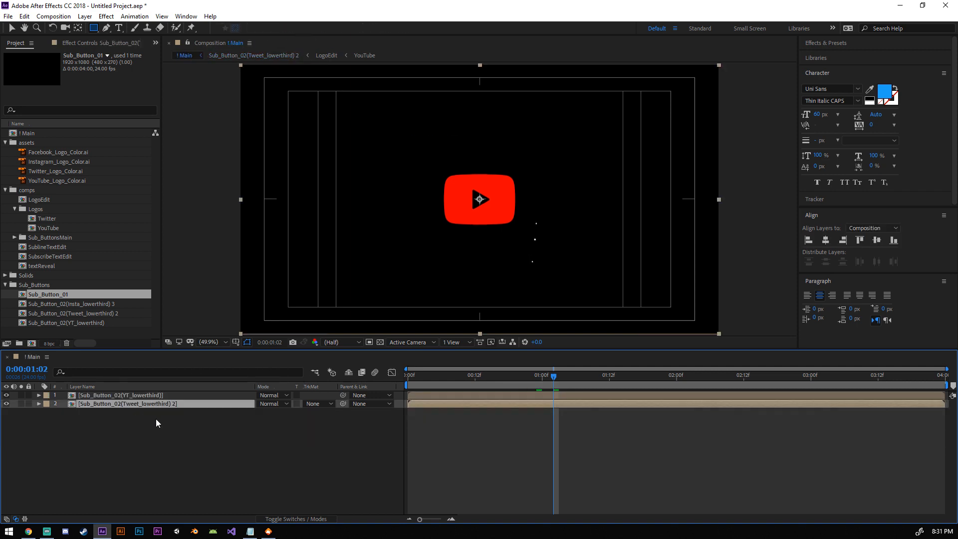
Step: In ! Main, add Sub_Button_02(Insta_lowerthird) 3 below the Tweet lower third layer and Sub_Button_01 above the YT lower third layer
click(133, 402)
click(103, 304)
drag(103, 303, 142, 421)
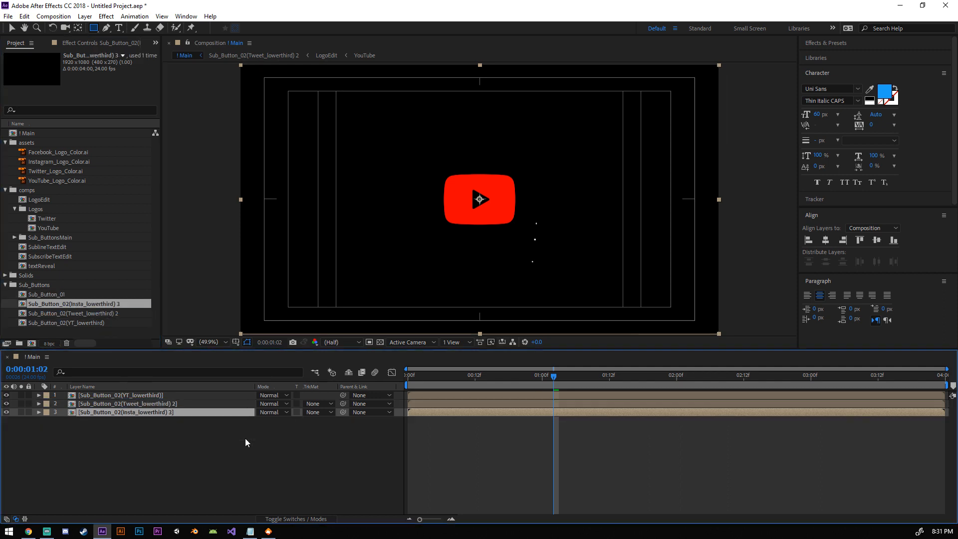
drag(65, 295, 132, 395)
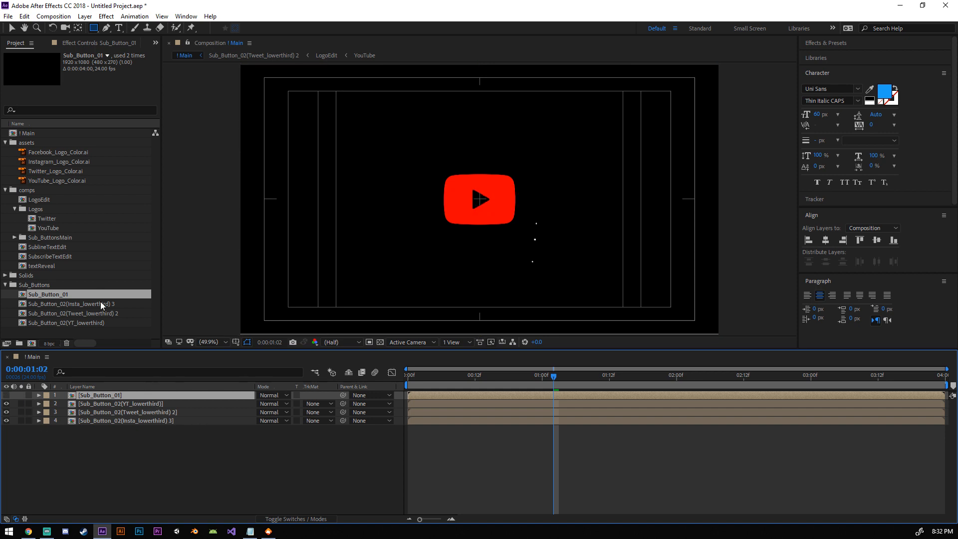
Step: Delete the Sub_Button_01 layer from the YT lower third composition
double_click(95, 321)
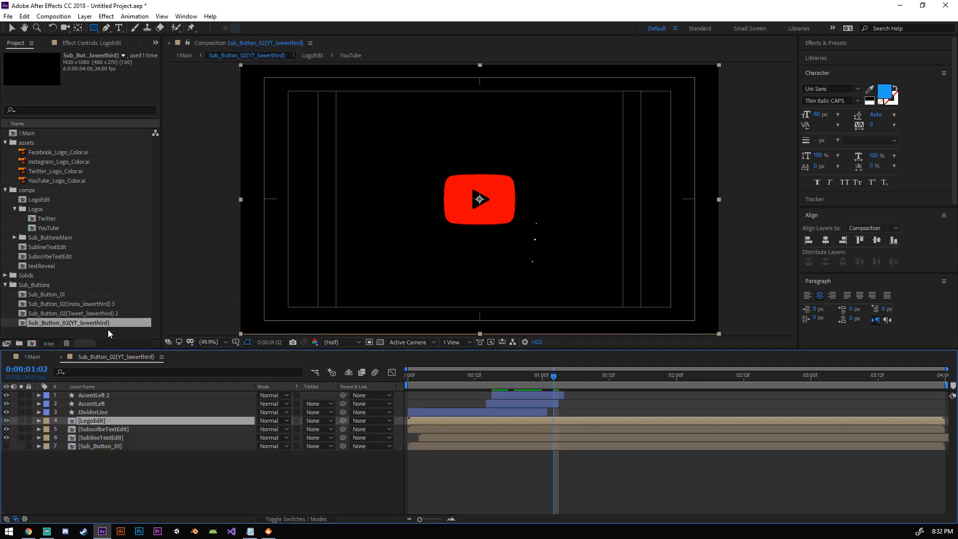
click(107, 446)
key(Delete)
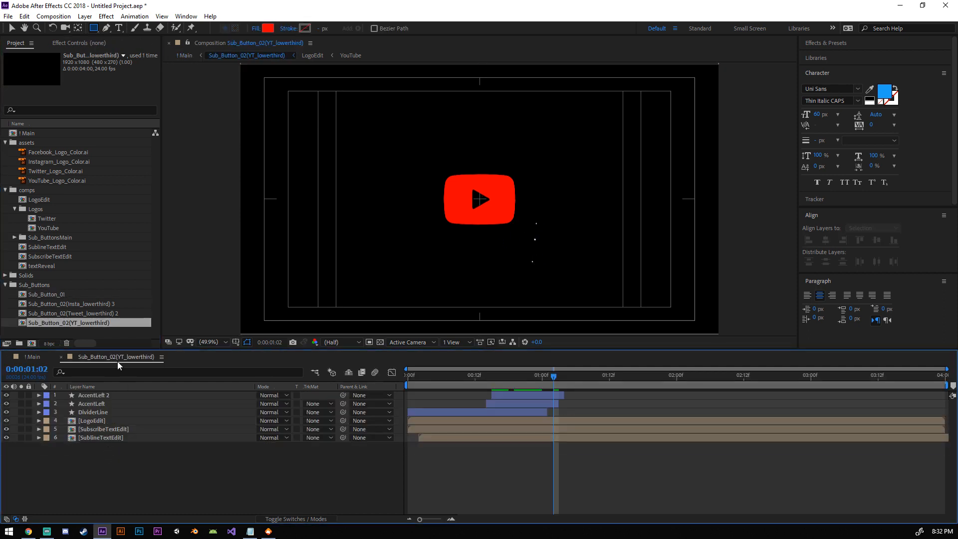
Step: Check the layers of the Tweet and Insta lower third compositions, then close every timeline except ! Main
double_click(93, 316)
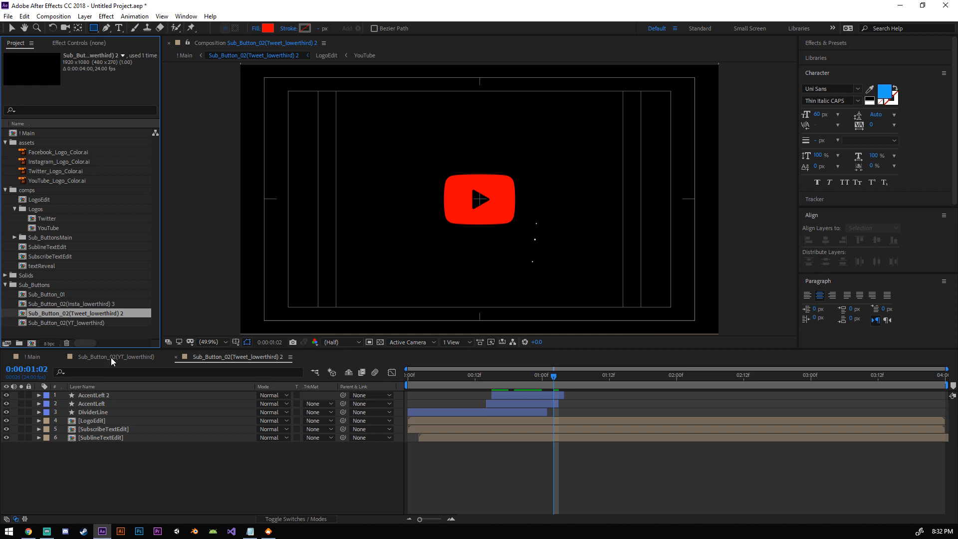
double_click(85, 304)
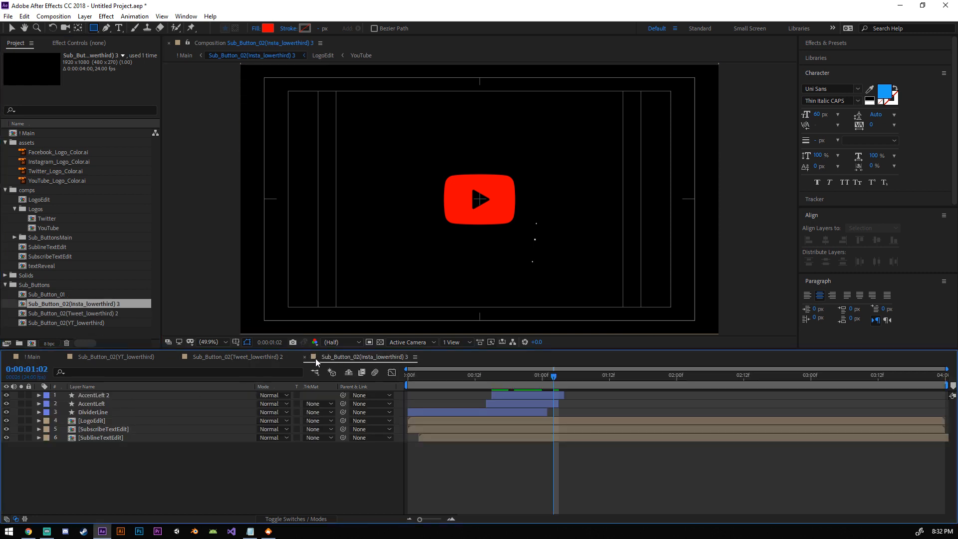
click(304, 357)
click(175, 357)
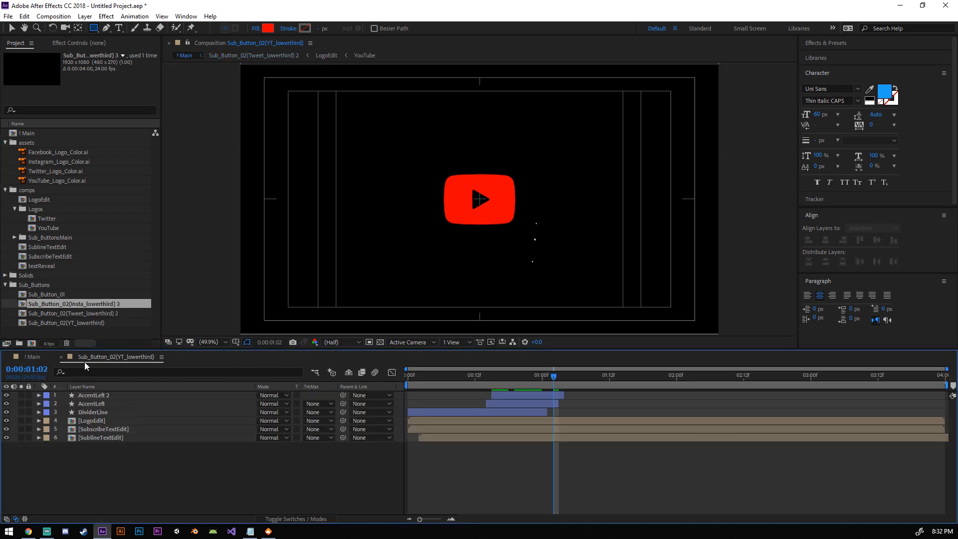
click(63, 357)
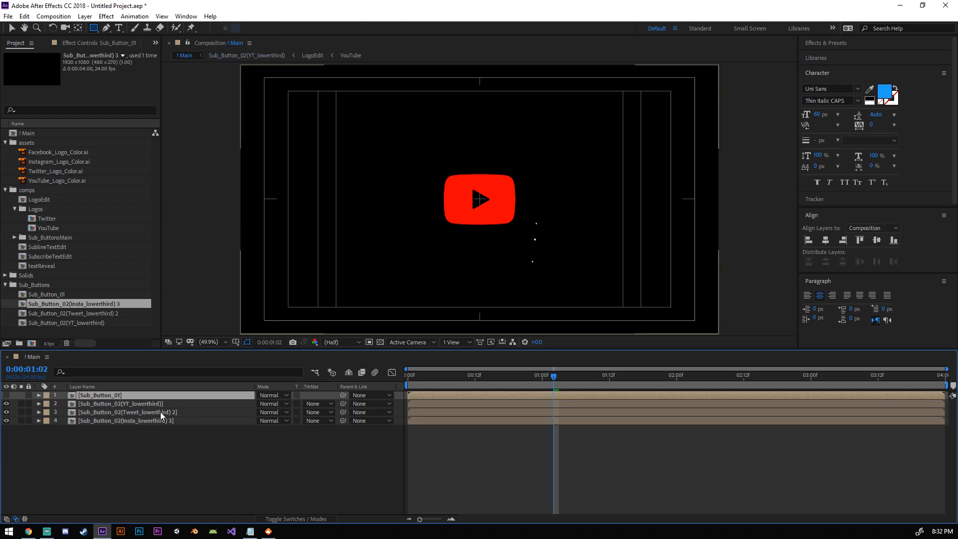
Step: Open the YT and Tweet lower third compositions and rename the LogoEdit composition to LogoEdit_YouTube
double_click(146, 402)
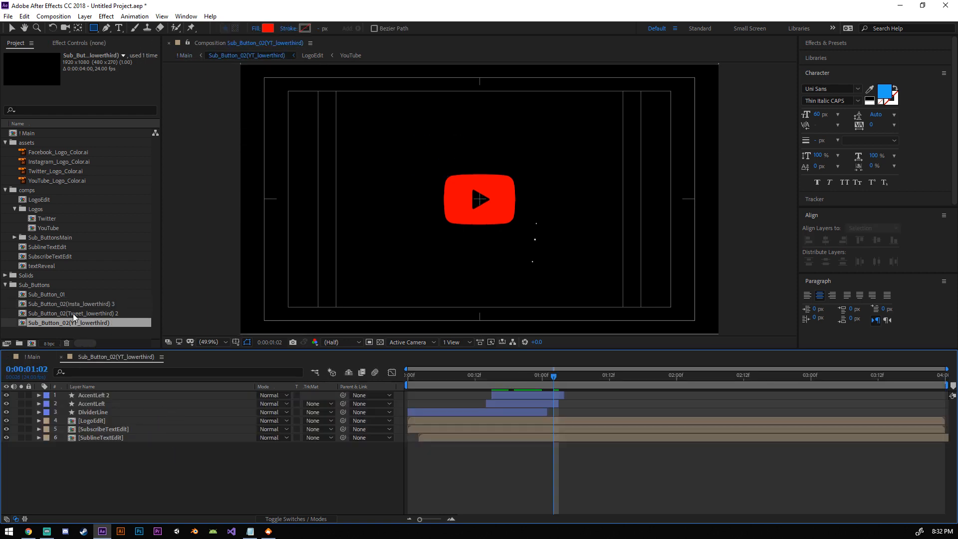
double_click(103, 313)
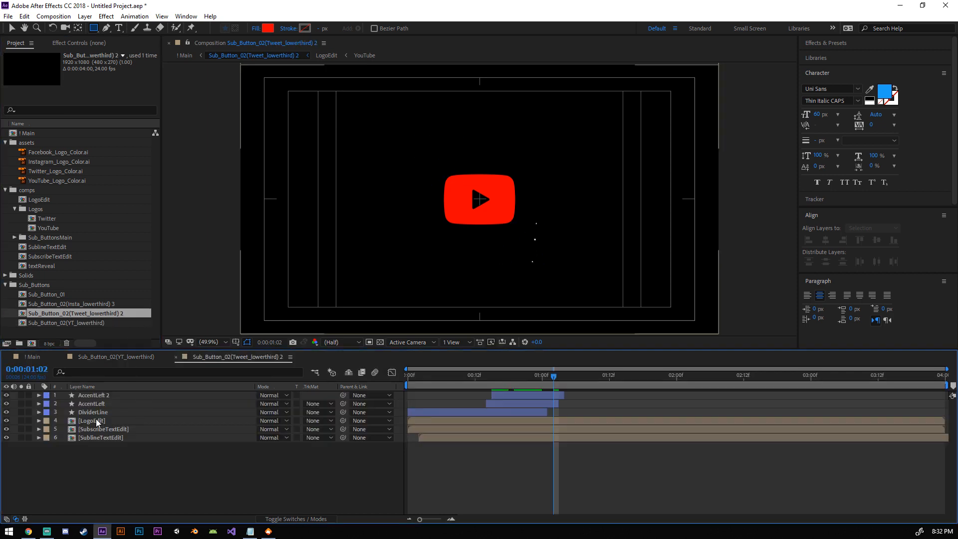
click(40, 199)
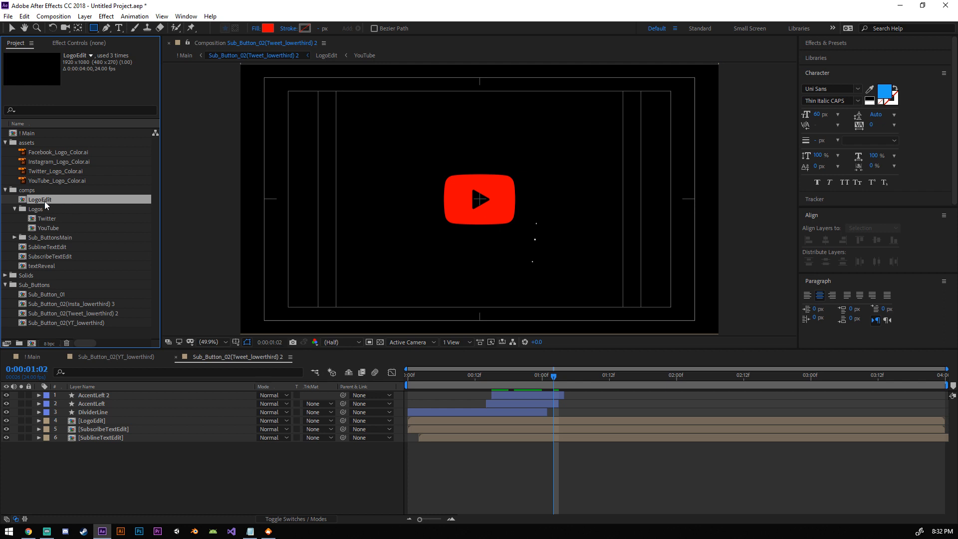
right_click(44, 202)
click(112, 360)
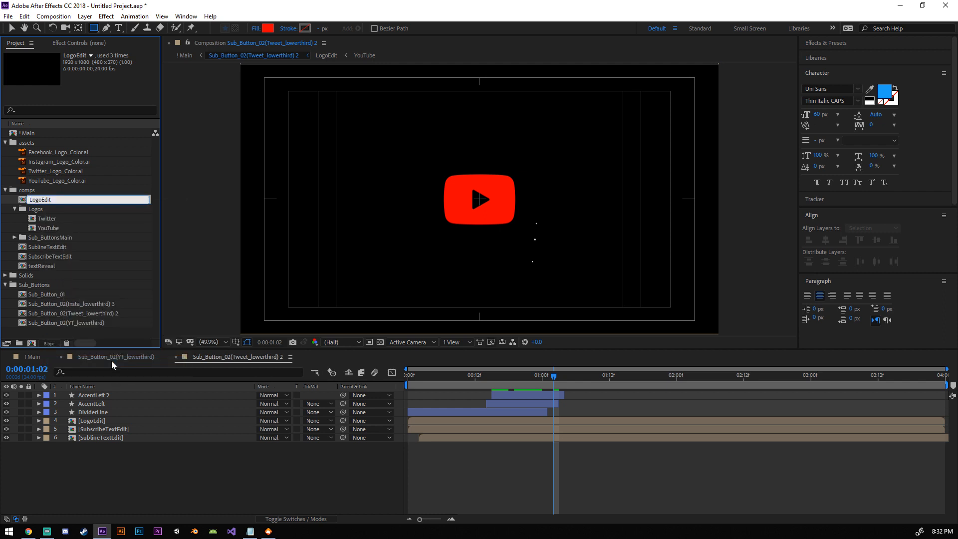
text(_YouTube)
key(Return)
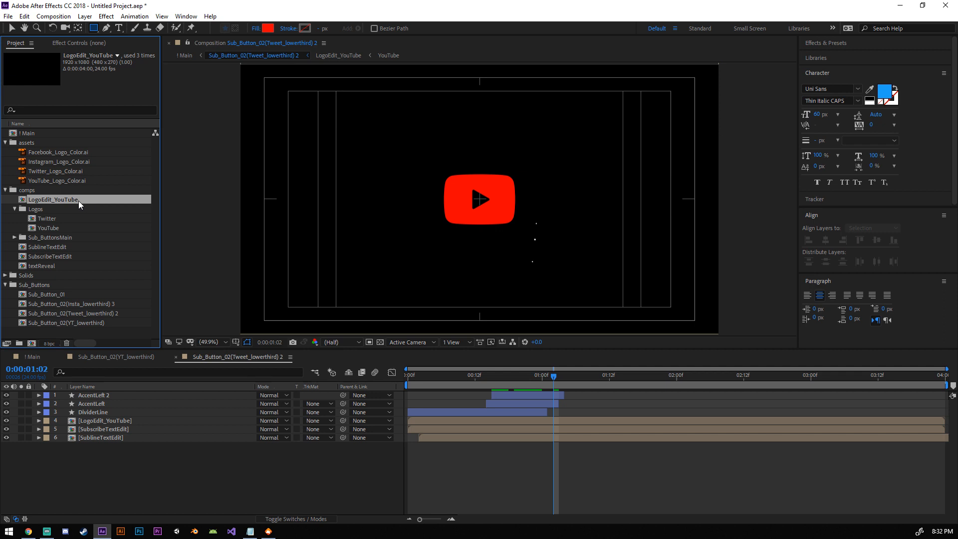
Step: Duplicate the LogoEdit_YouTube composition and rename the copy LogoEdit_Twitter
key(ctrl+d)
right_click(76, 210)
click(134, 371)
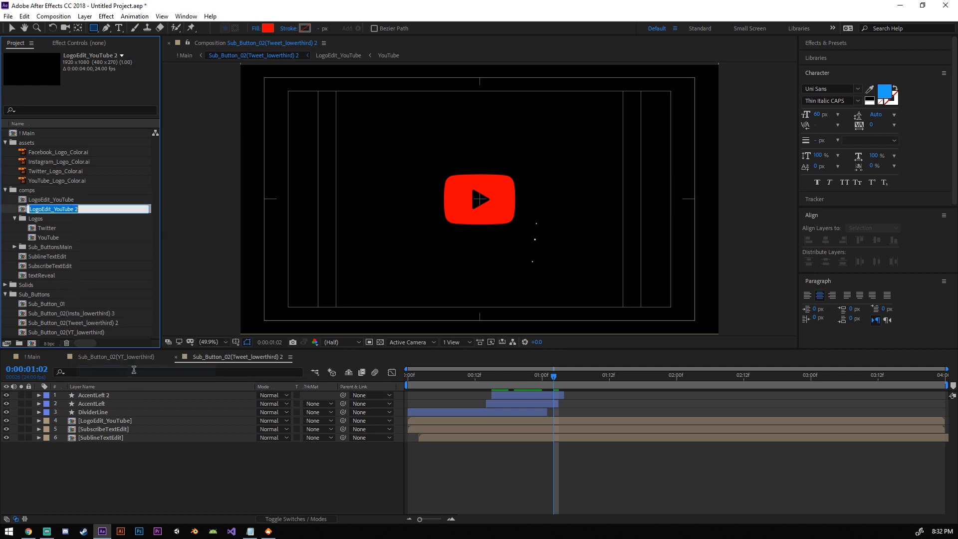
key(BackSpace)
key(BackSpace)
key(BackSpace)
key(BackSpace)
key(BackSpace)
key(BackSpace)
text(Twitter)
key(Return)
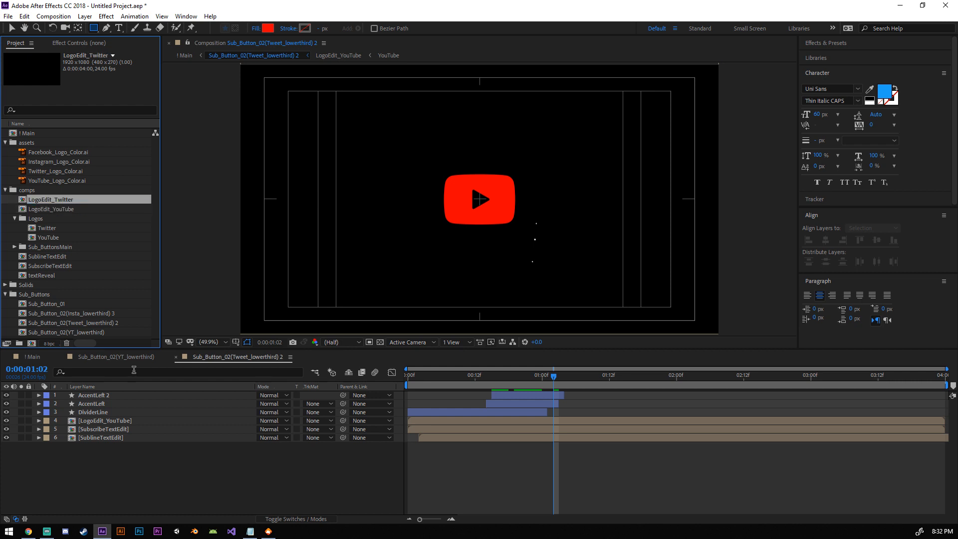
Step: Duplicate the LogoEdit_Twitter composition and rename the copy LogoEdit_Instagram
key(ctrl+d)
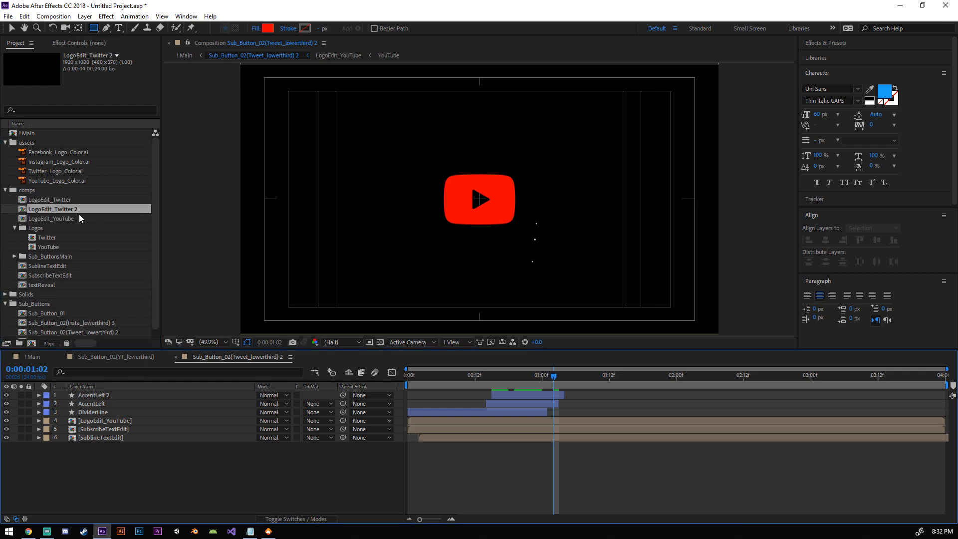
right_click(64, 208)
click(123, 363)
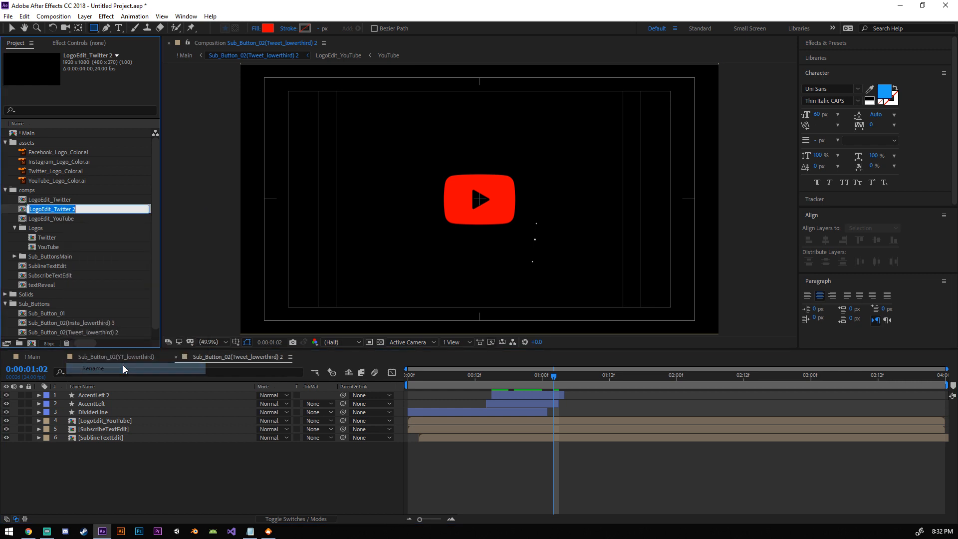
key(End)
key(BackSpace)
key(BackSpace)
key(BackSpace)
key(BackSpace)
key(BackSpace)
key(BackSpace)
key(BackSpace)
key(BackSpace)
key(BackSpace)
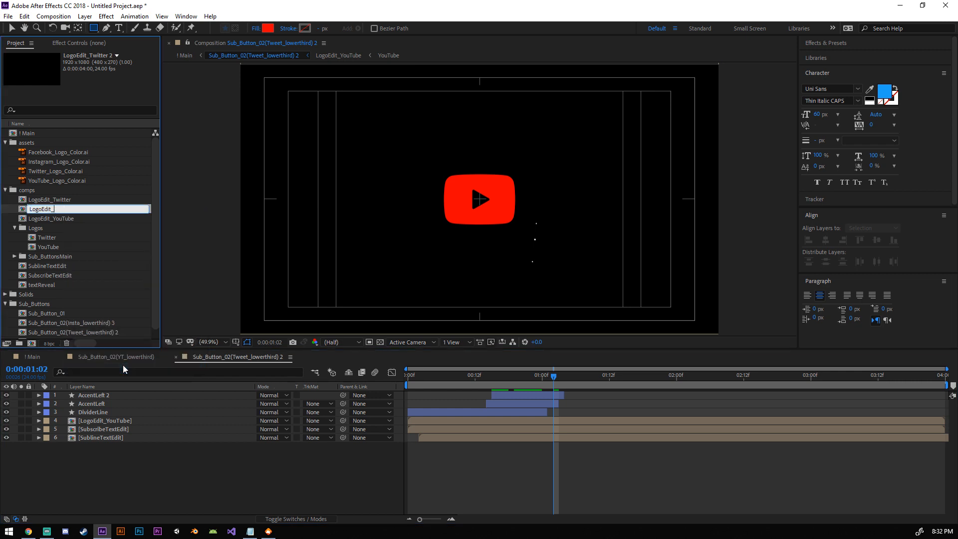
text(Instagram)
key(Return)
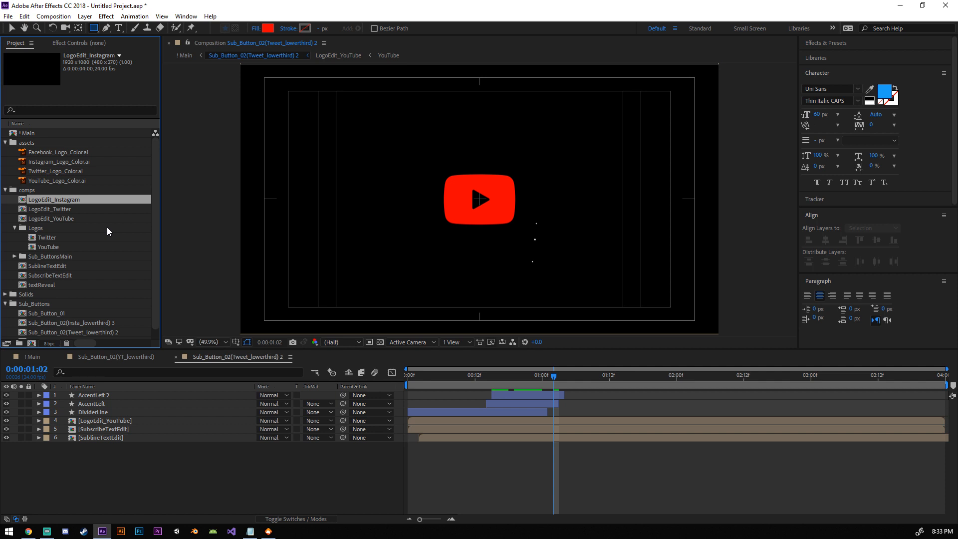
Step: Check the logo layer in the Insta lower third composition, then close the Insta and Tweet lower third timelines
scroll(109, 321, down, 1)
click(89, 331)
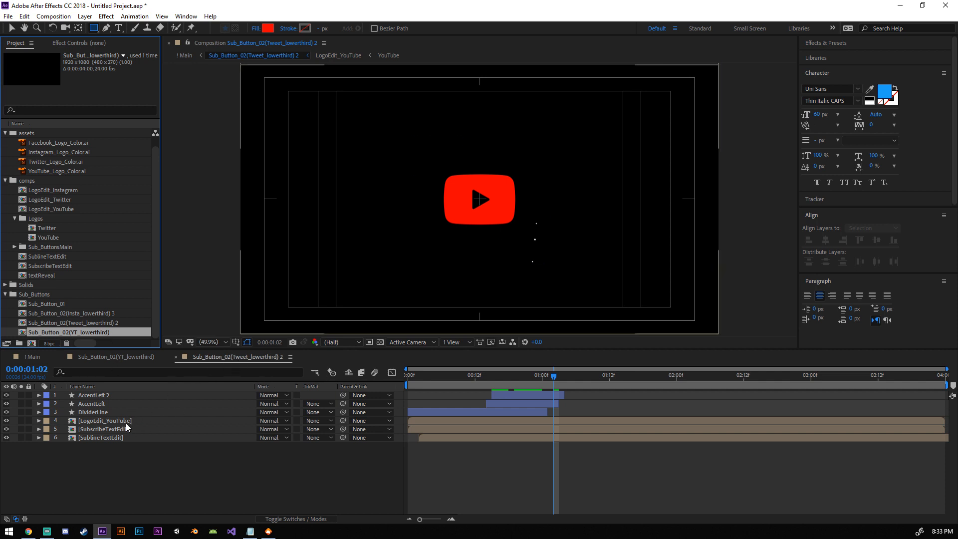
double_click(92, 310)
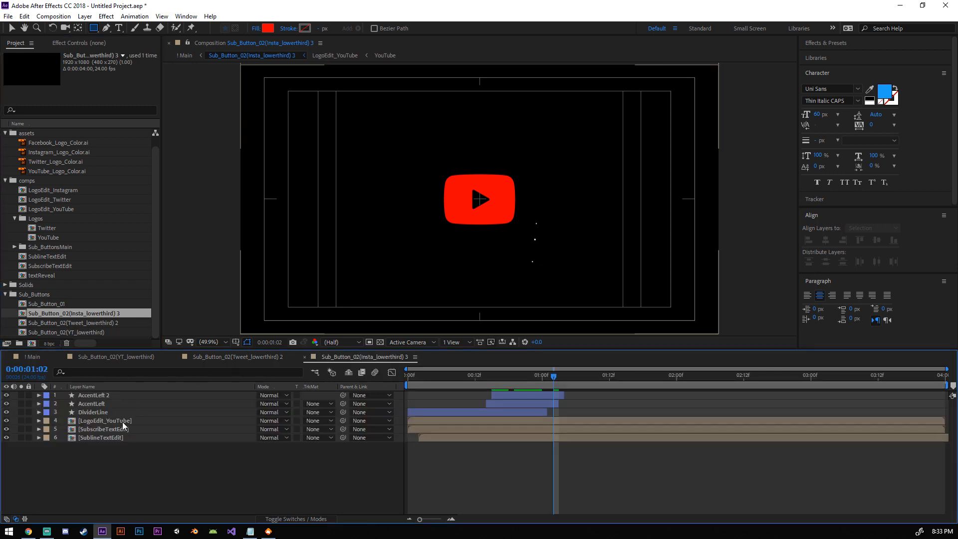
click(305, 357)
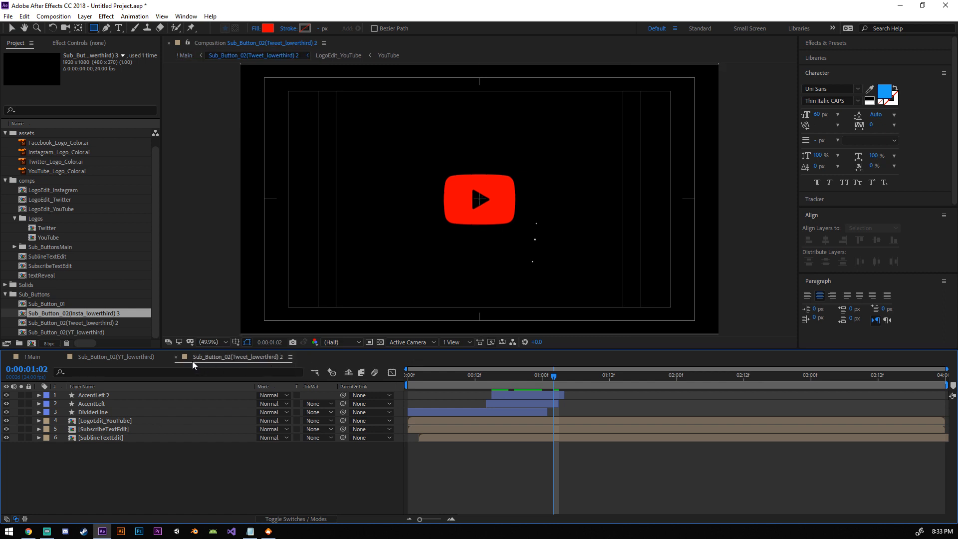
click(177, 357)
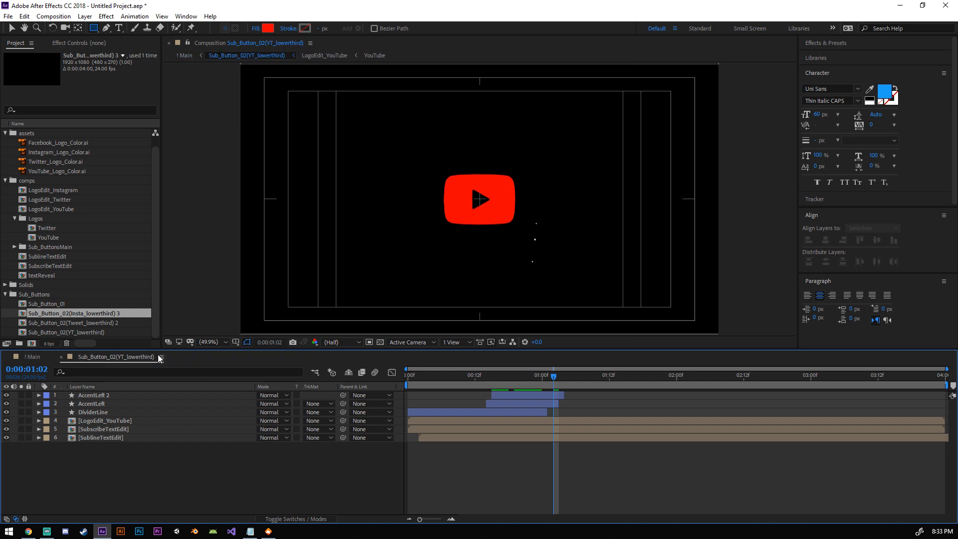
Step: In the Tweet lower third composition, replace the source of the LogoEdit_YouTube layer with LogoEdit_Twitter
click(106, 325)
double_click(106, 324)
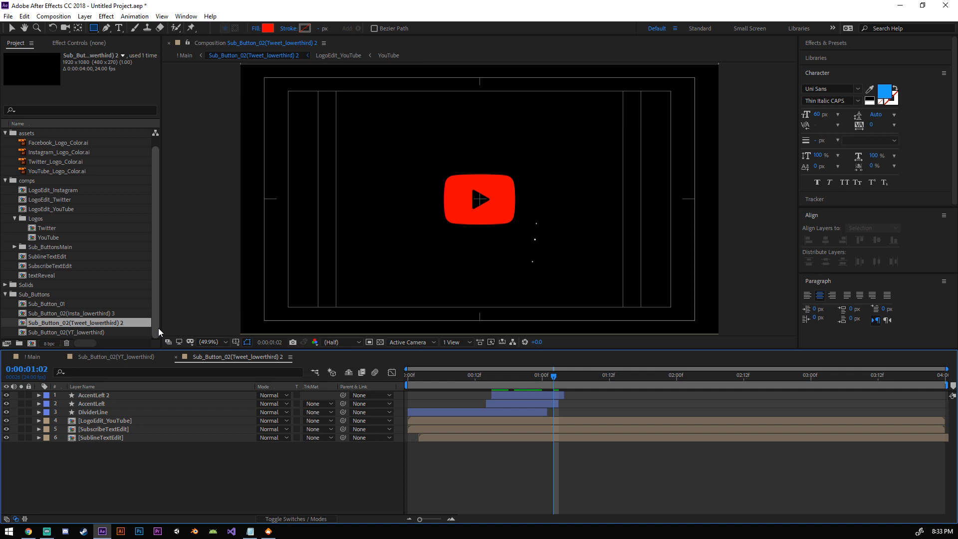
click(100, 421)
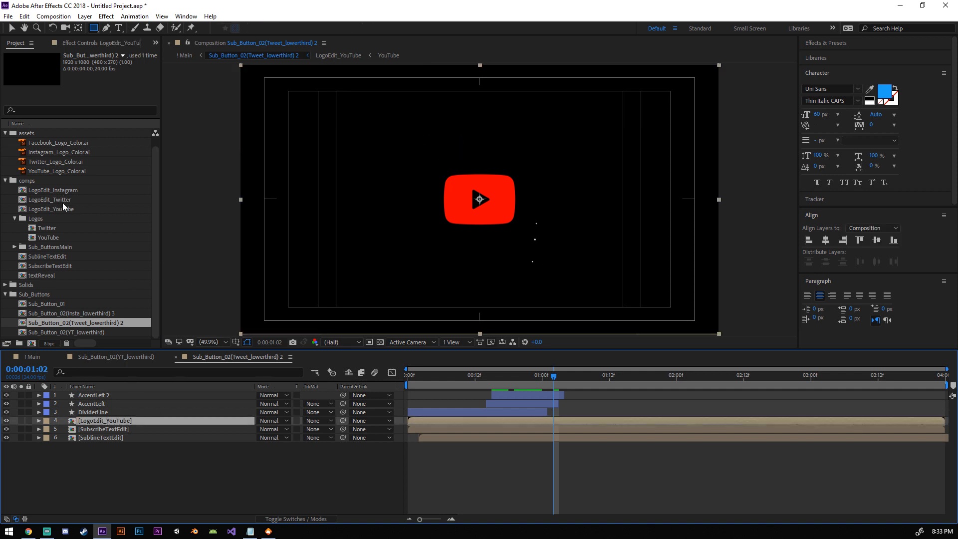
drag(55, 200, 123, 420)
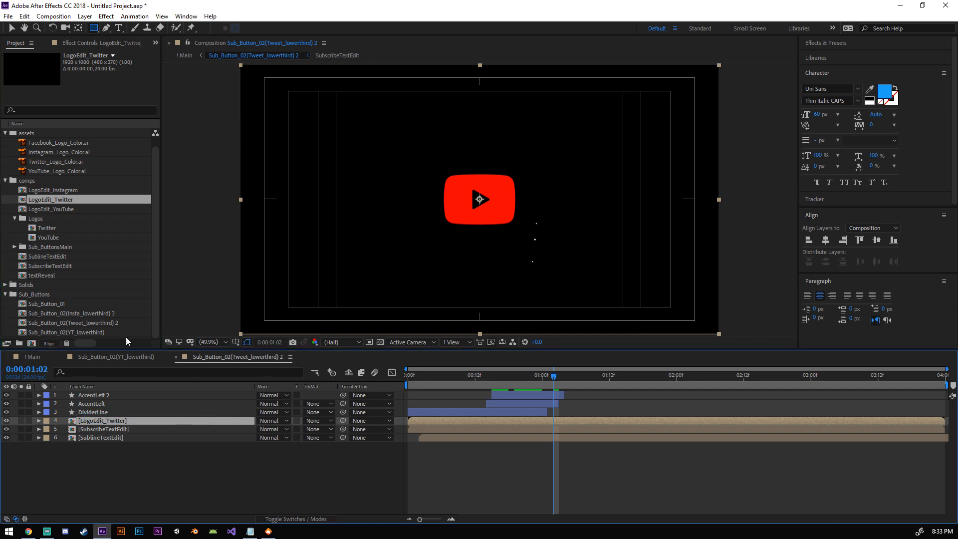
Step: In the Insta lower third composition, replace the source of the LogoEdit_YouTube layer with LogoEdit_Instagram
double_click(89, 312)
click(135, 421)
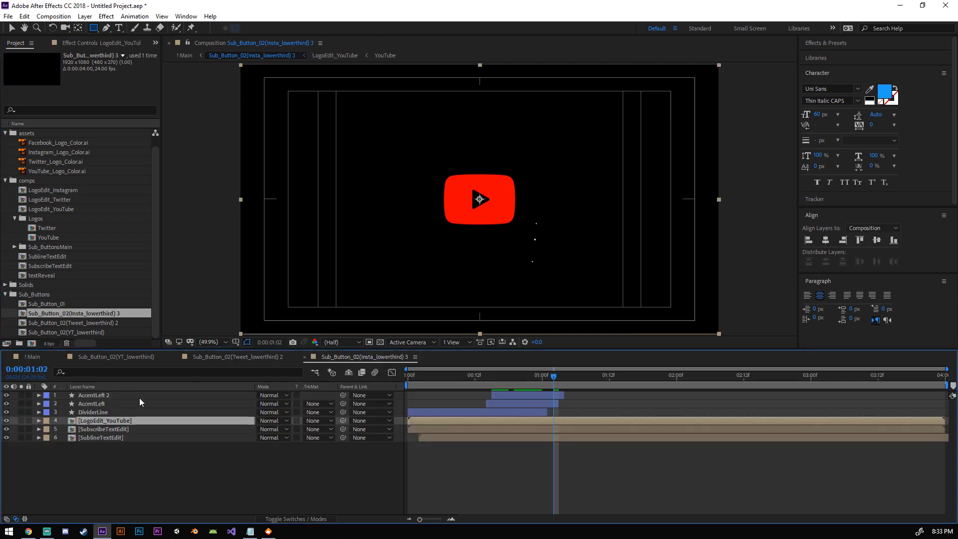
drag(56, 190, 118, 419)
click(166, 468)
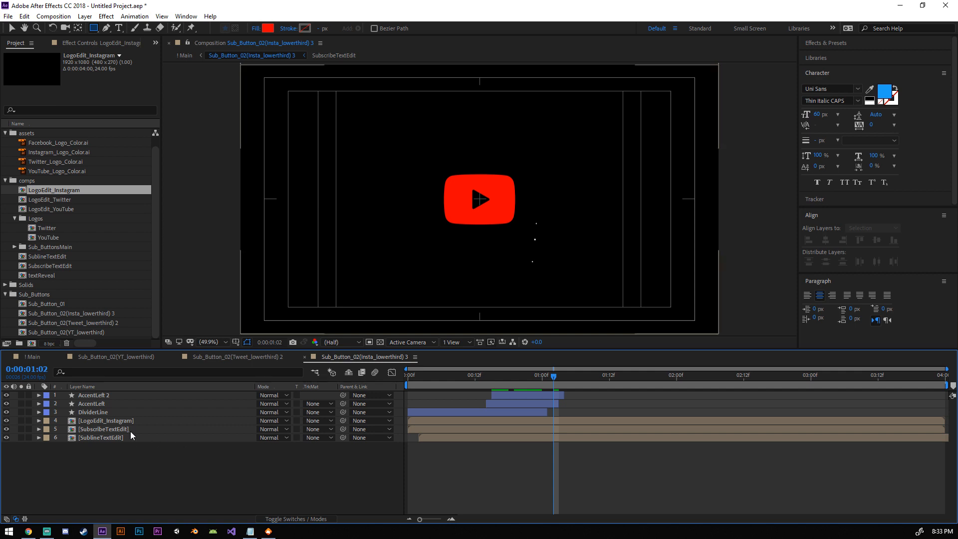
Step: In the LogoEdit_Twitter composition, recolour both LogoRightHide shape layers with the blue sampled from the current text fill colour
click(240, 358)
click(140, 356)
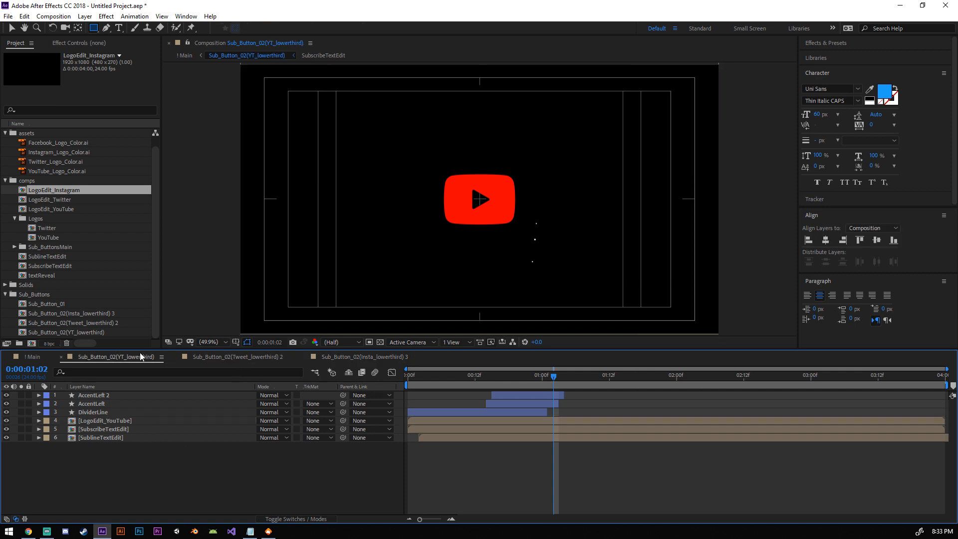
click(231, 359)
double_click(125, 421)
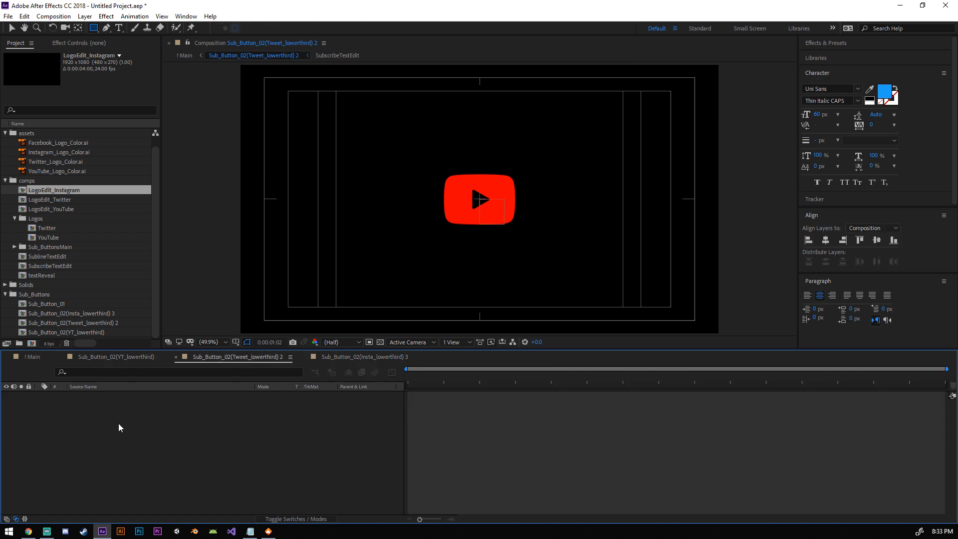
click(118, 411)
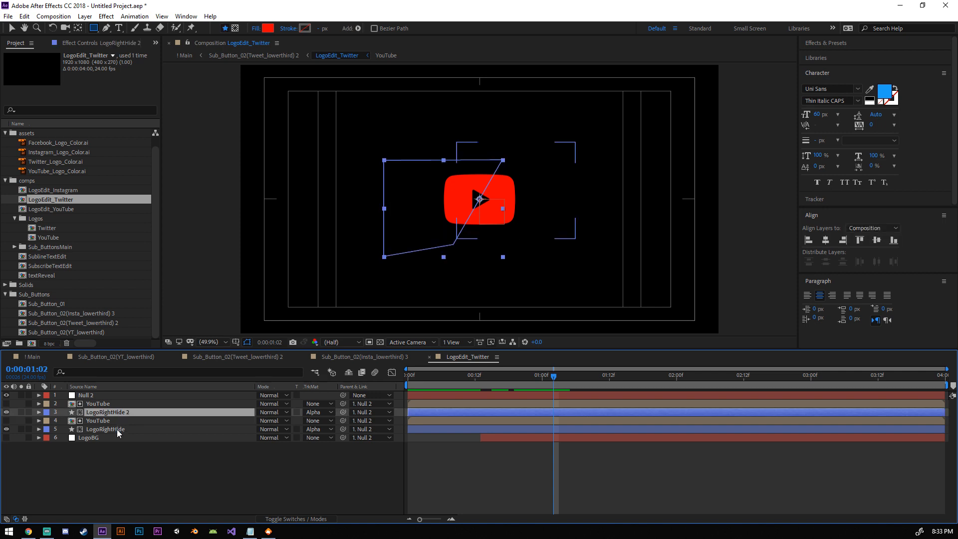
ctrl+click(118, 430)
click(269, 29)
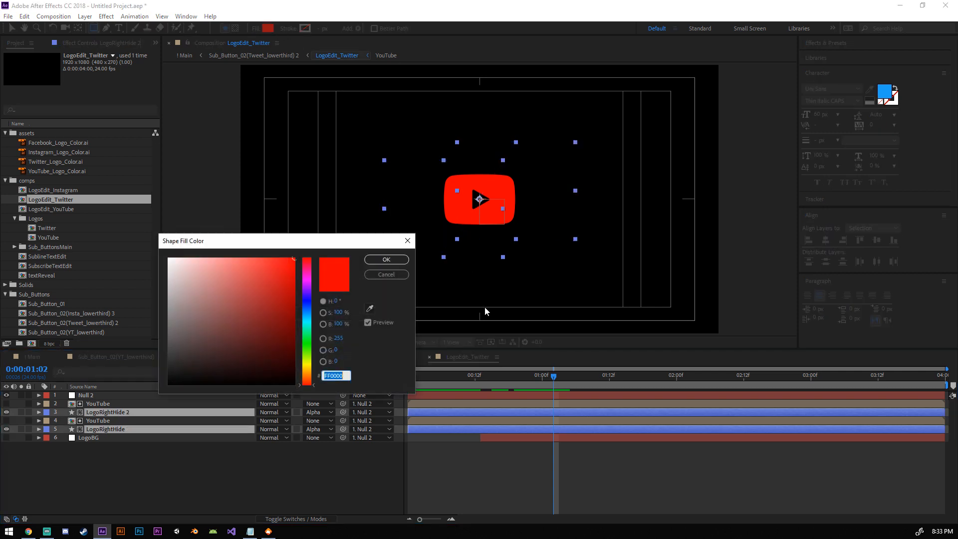
click(369, 308)
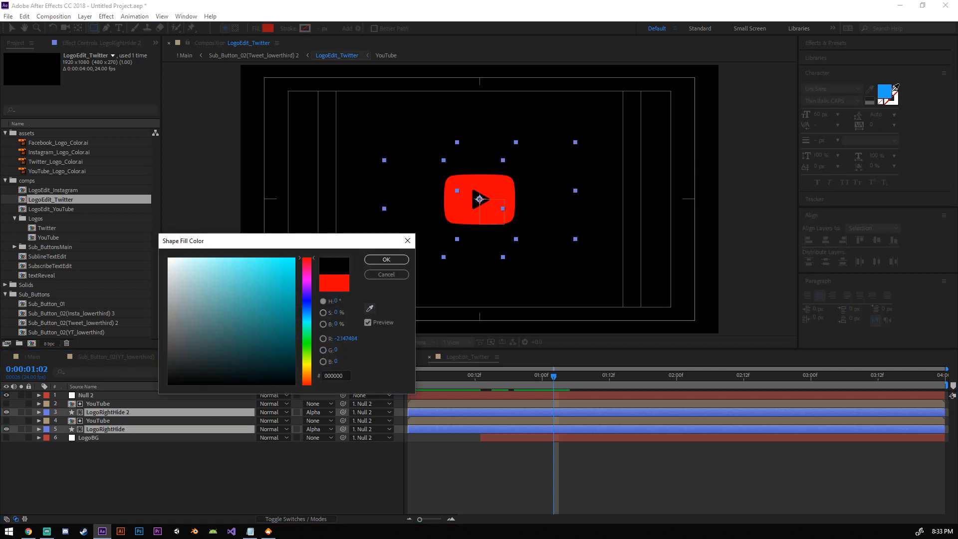
click(883, 100)
click(386, 260)
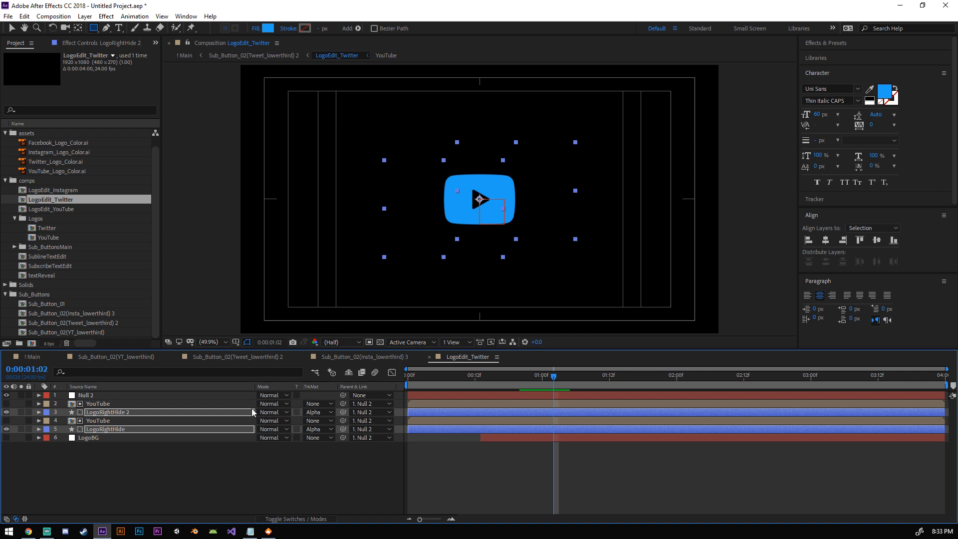
Step: Replace both YouTube layers in LogoEdit_Twitter with the Twitter logo composition
click(97, 403)
ctrl+click(102, 421)
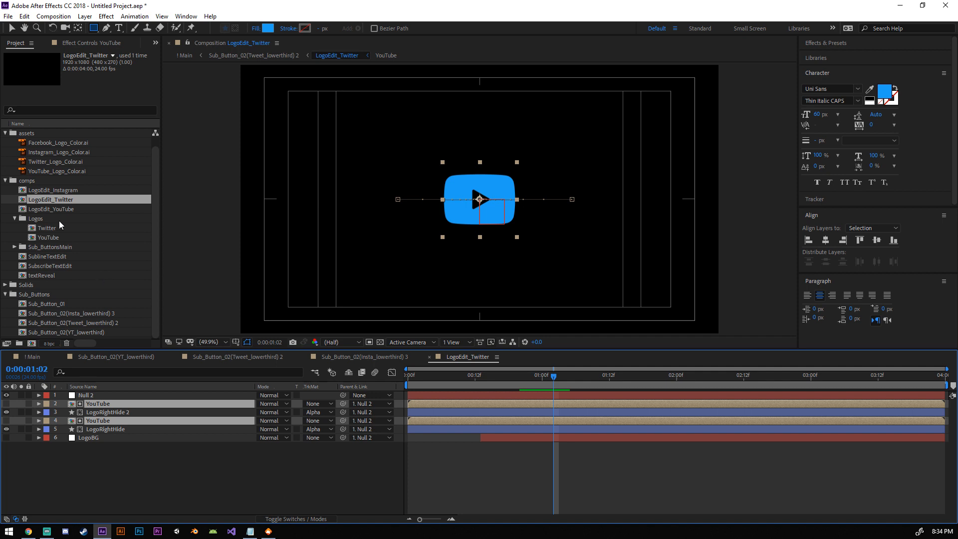
drag(47, 227, 106, 400)
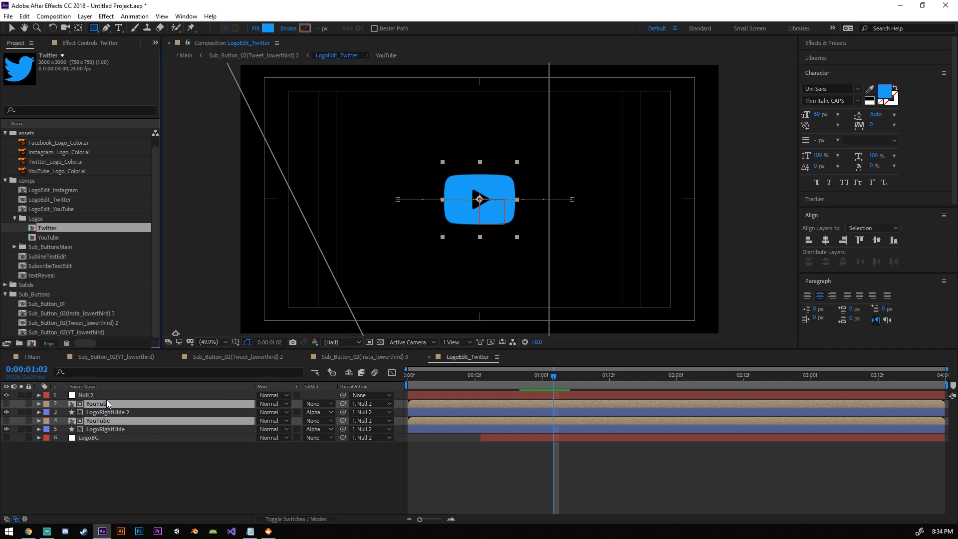
click(212, 483)
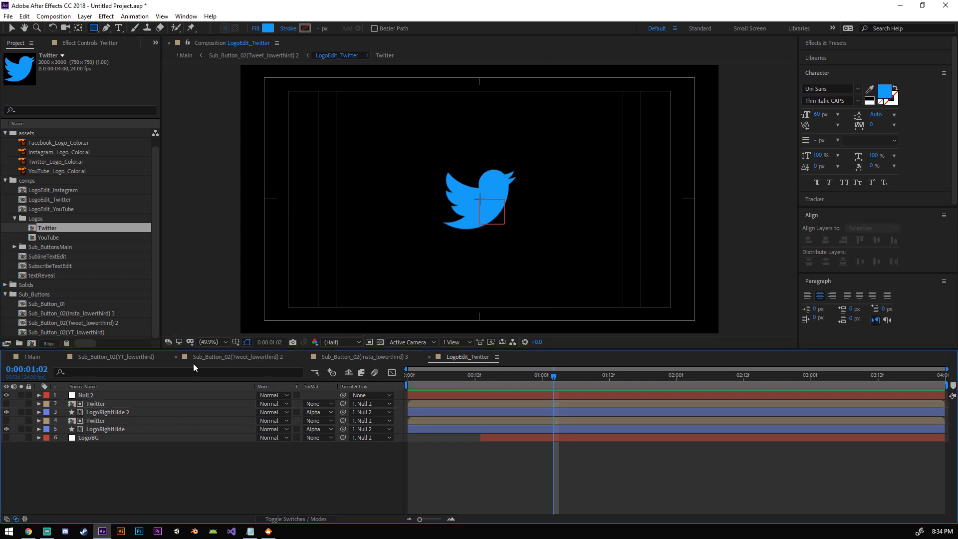
Step: Try moving the YT lower third layer aside in ! Main to compare the overlapping logos, and undo the moves
click(39, 357)
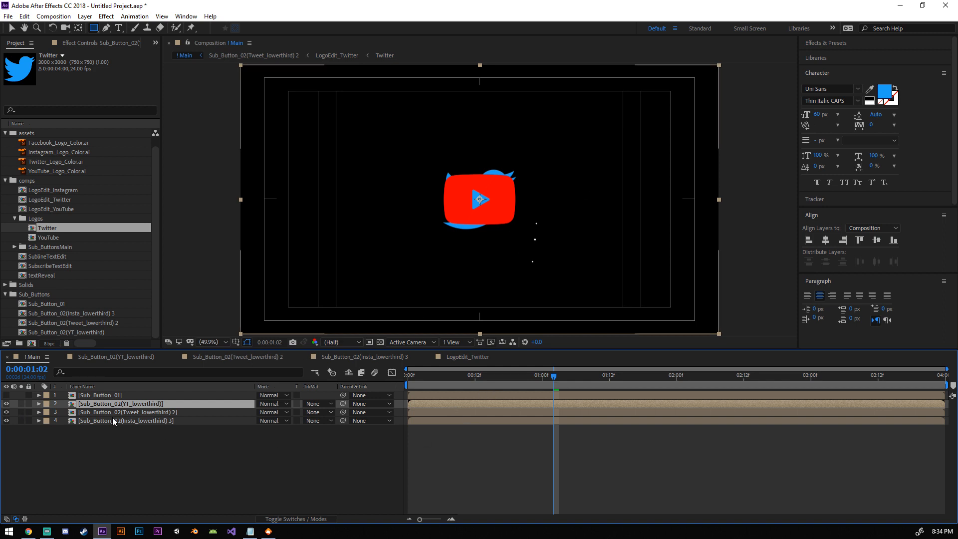
key(v)
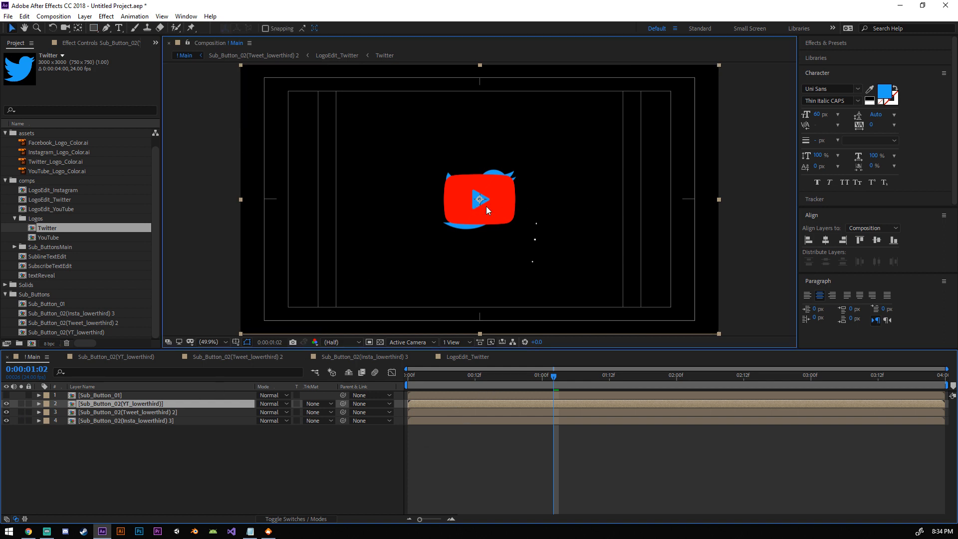
drag(486, 205, 643, 197)
drag(475, 211, 466, 176)
key(ctrl+z)
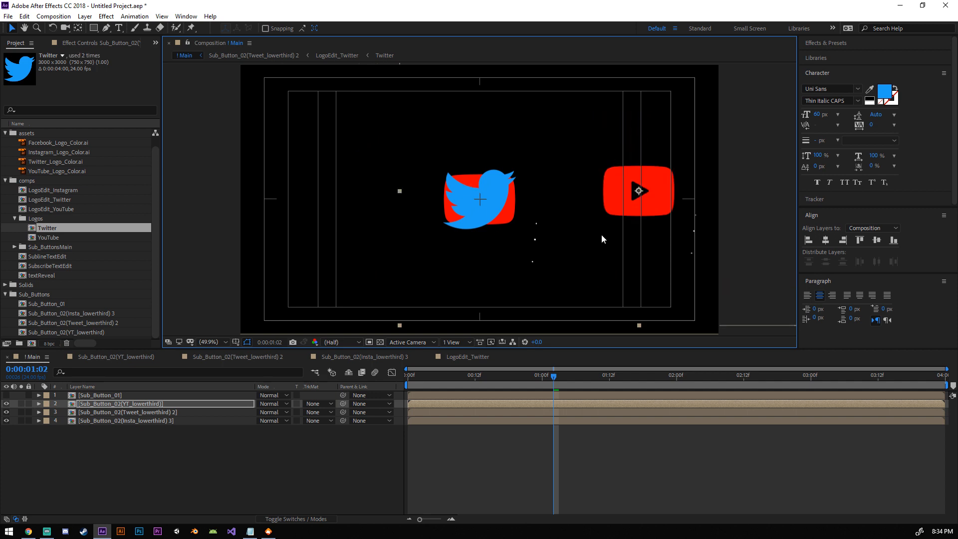
key(ctrl+z)
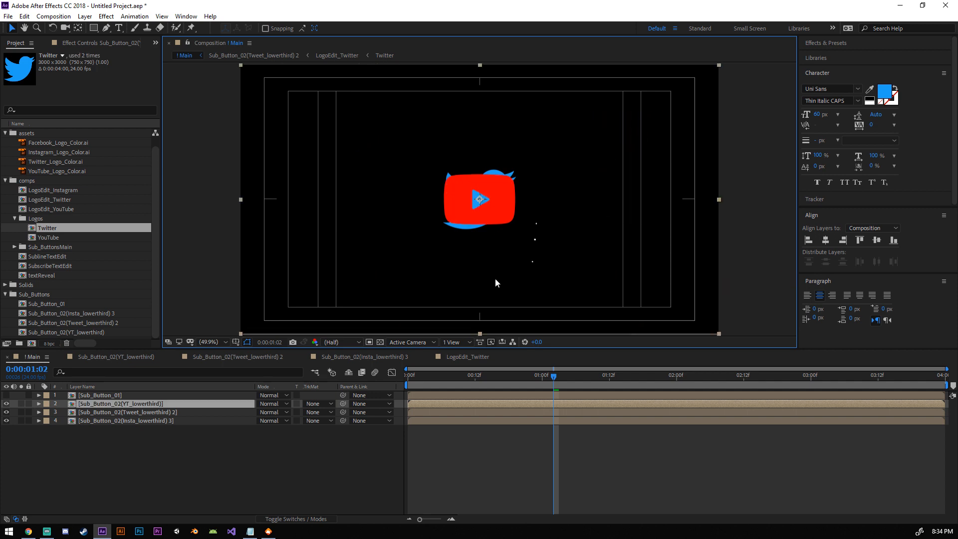
click(118, 463)
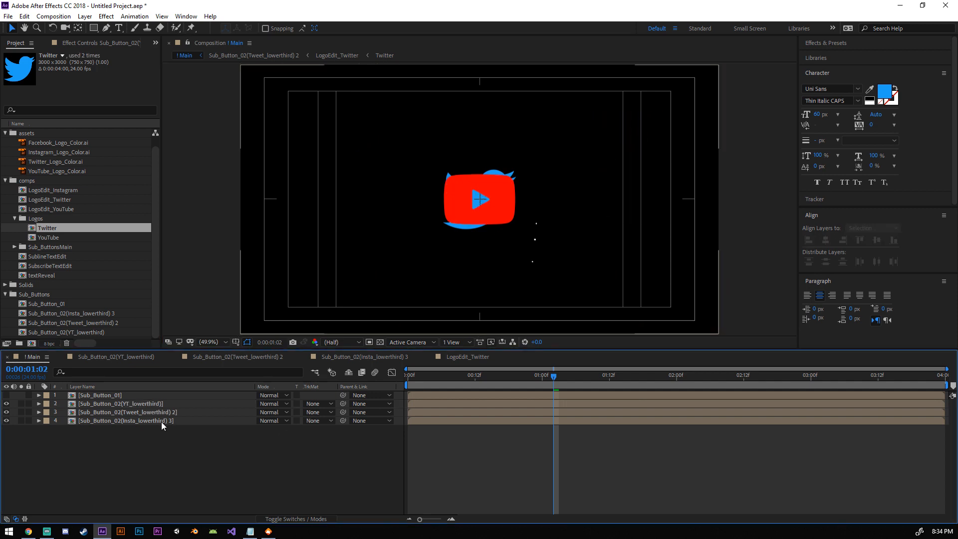
Step: Duplicate the Twitter logo composition in the Logos folder and rename the copy Instagram
click(54, 228)
key(ctrl+d)
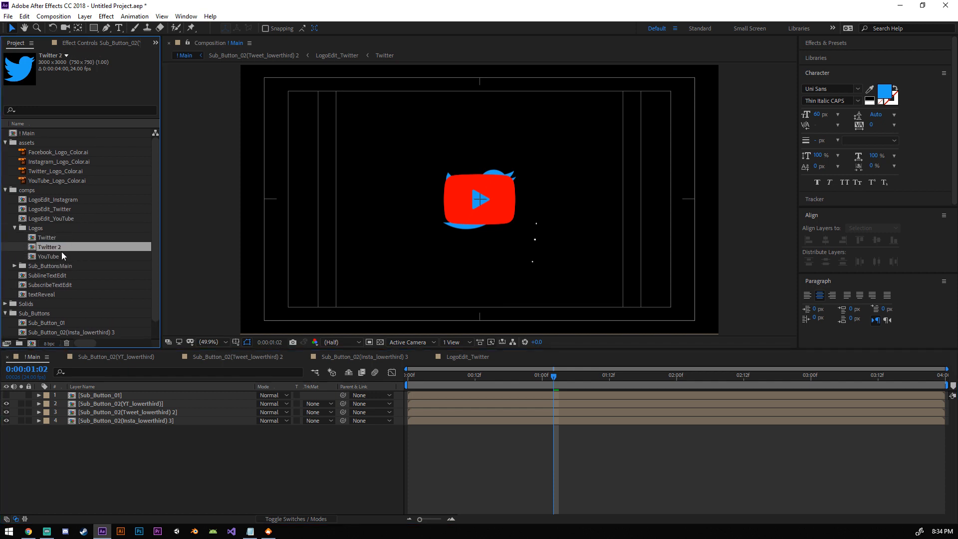
key(Return)
text(Ins)
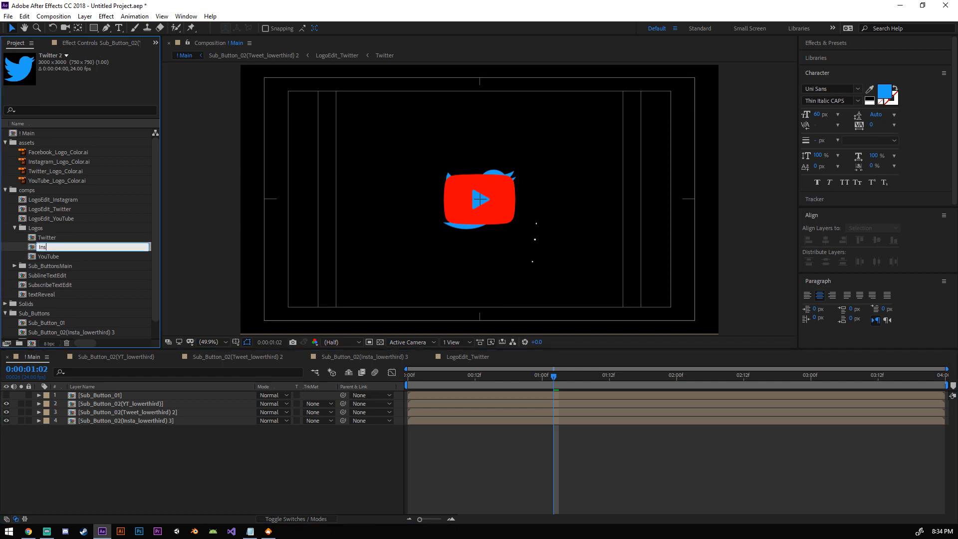
text(tagram)
key(Return)
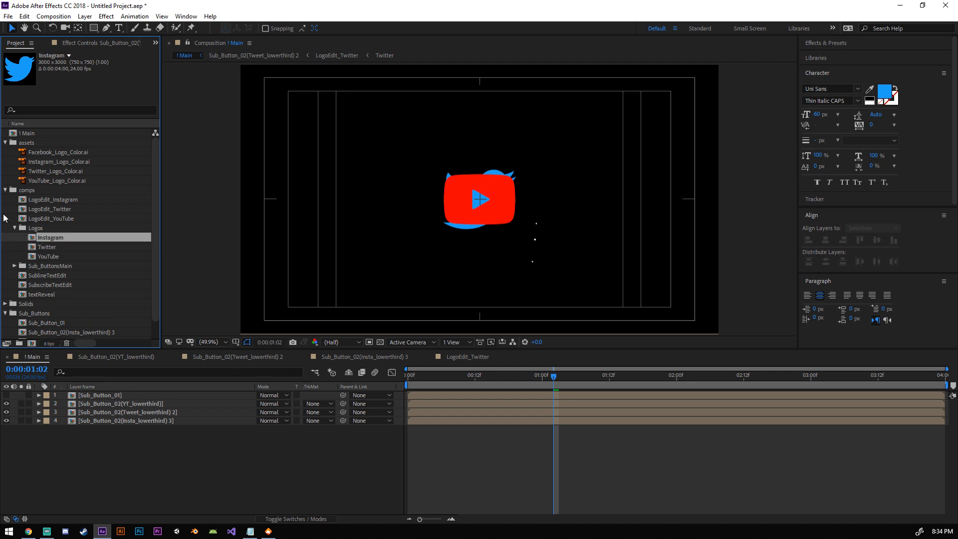
Step: In the Instagram composition, replace the Twitter_Logo_Color.ai layer with Instagram_Logo_Color.ai and reveal the layer's Scale property
double_click(53, 238)
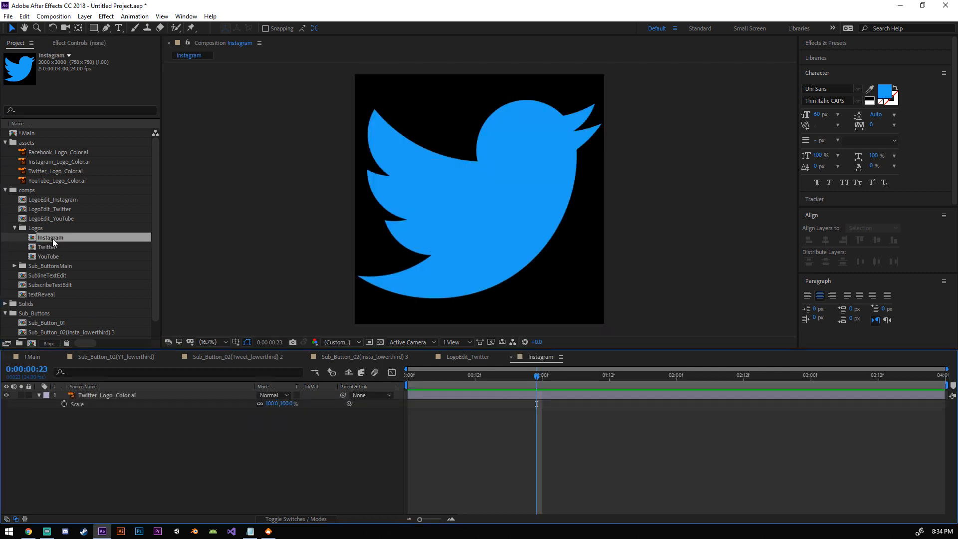
click(110, 396)
drag(57, 163, 131, 395)
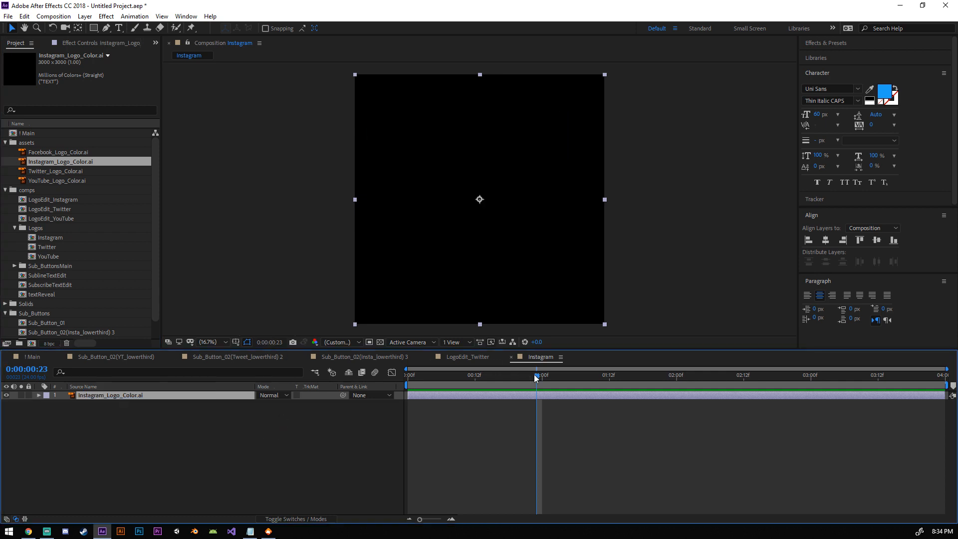
drag(534, 375, 502, 378)
key(s)
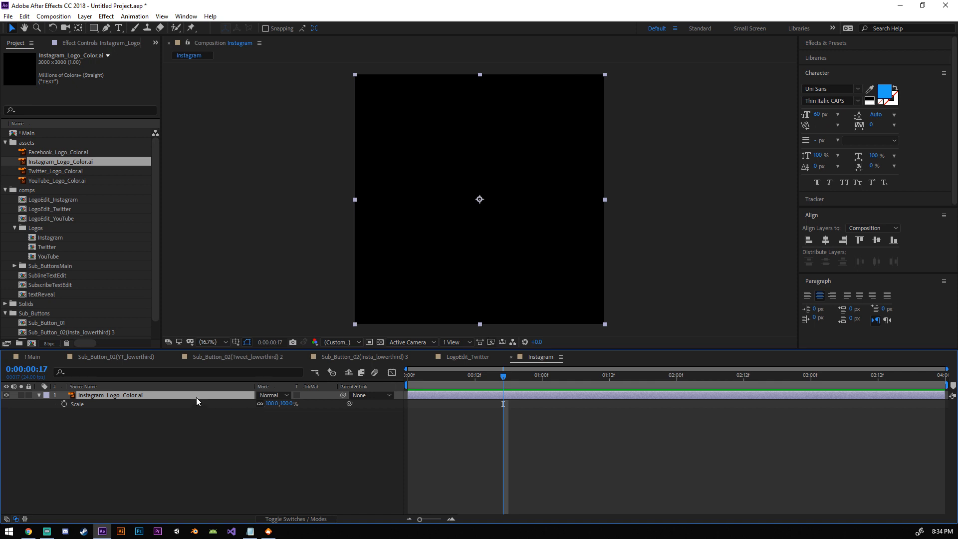
Step: Find the Fill effect and apply it to the Instagram_Logo_Color.ai layer
click(884, 91)
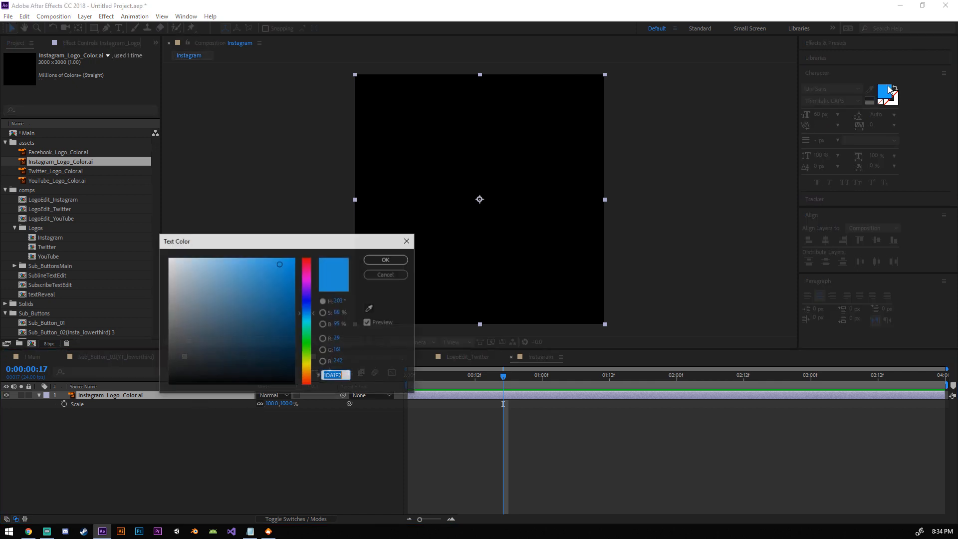
click(393, 277)
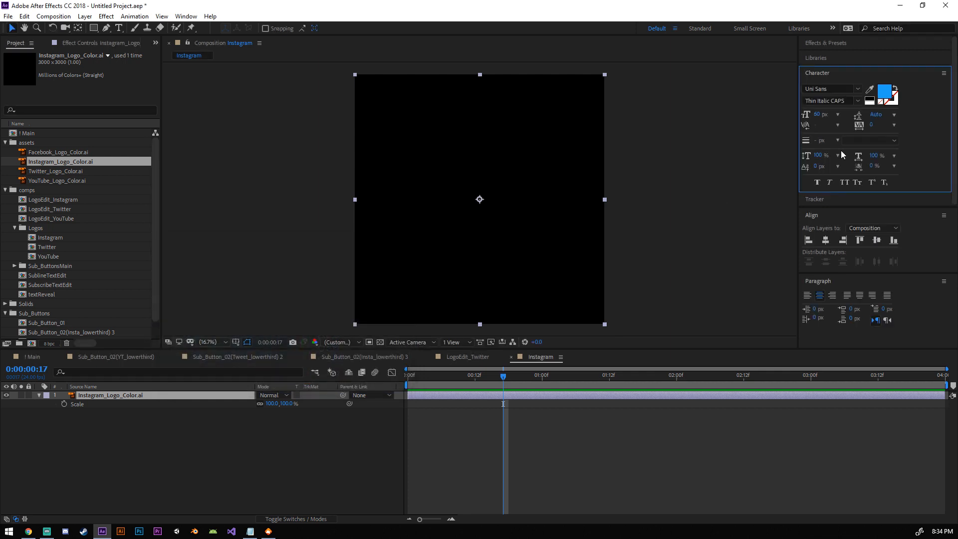
click(825, 44)
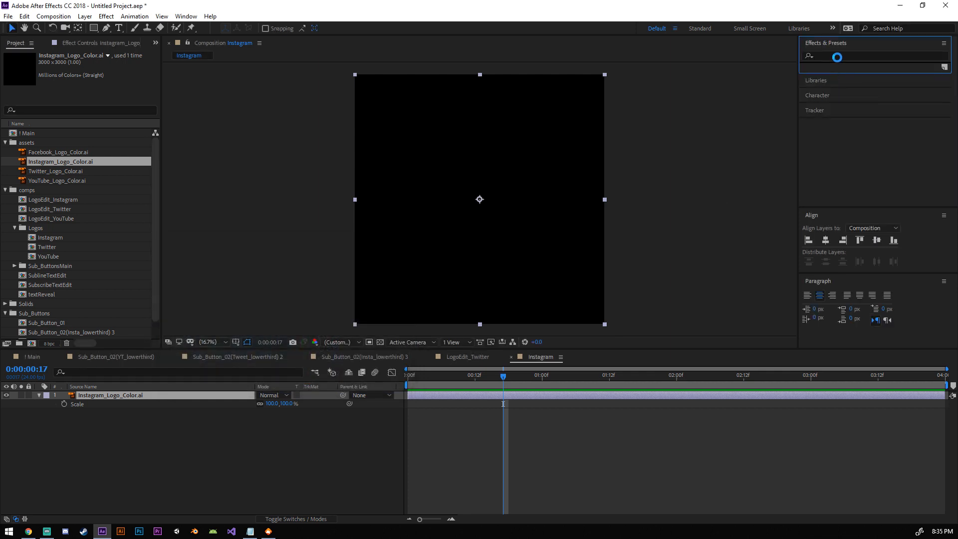
click(837, 56)
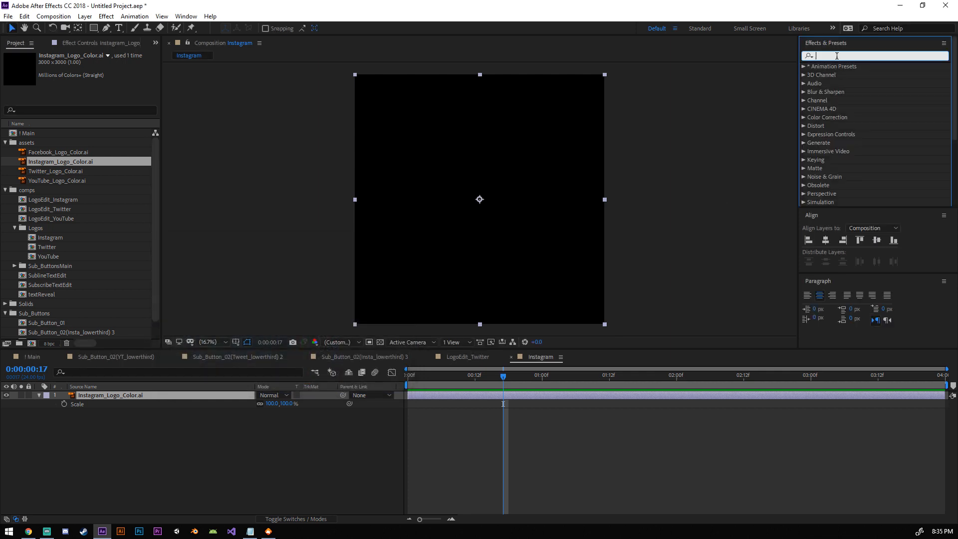
text(fill)
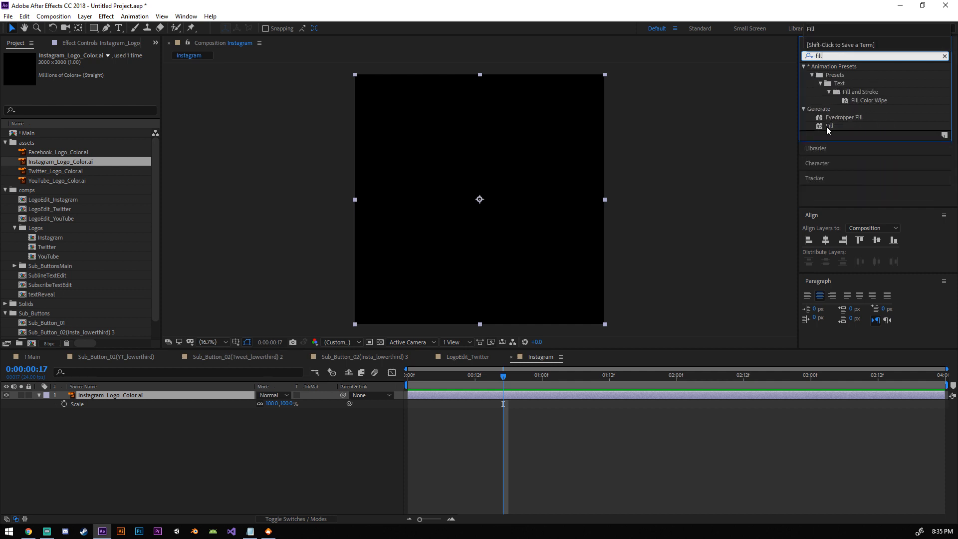
drag(828, 126, 100, 396)
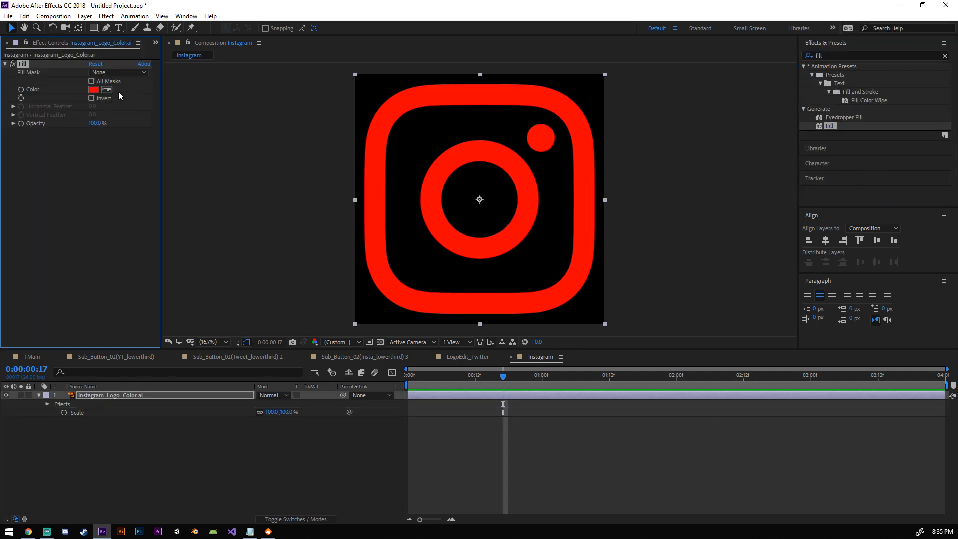
Step: Set the Fill effect's colour on the Instagram logo to off-white F2F2F2
click(93, 90)
drag(228, 292, 141, 263)
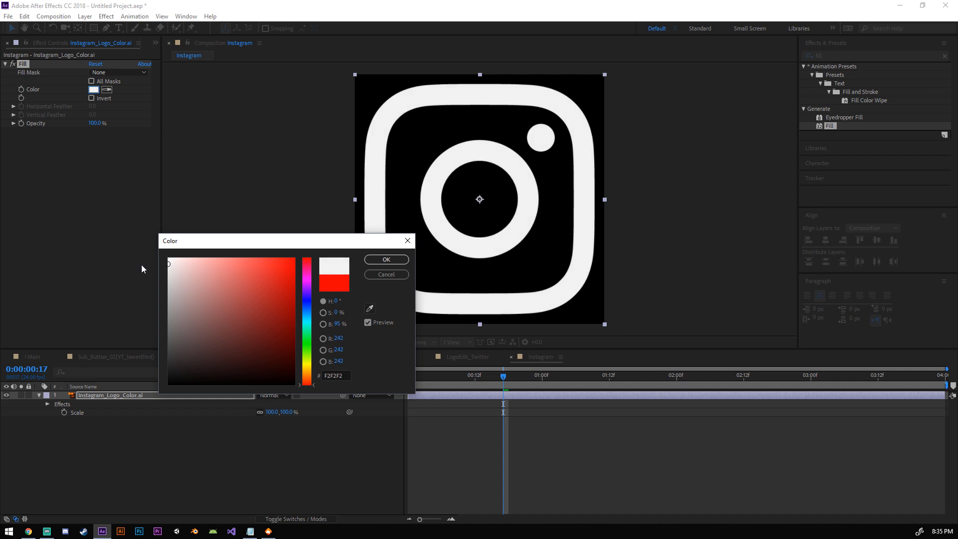
click(378, 260)
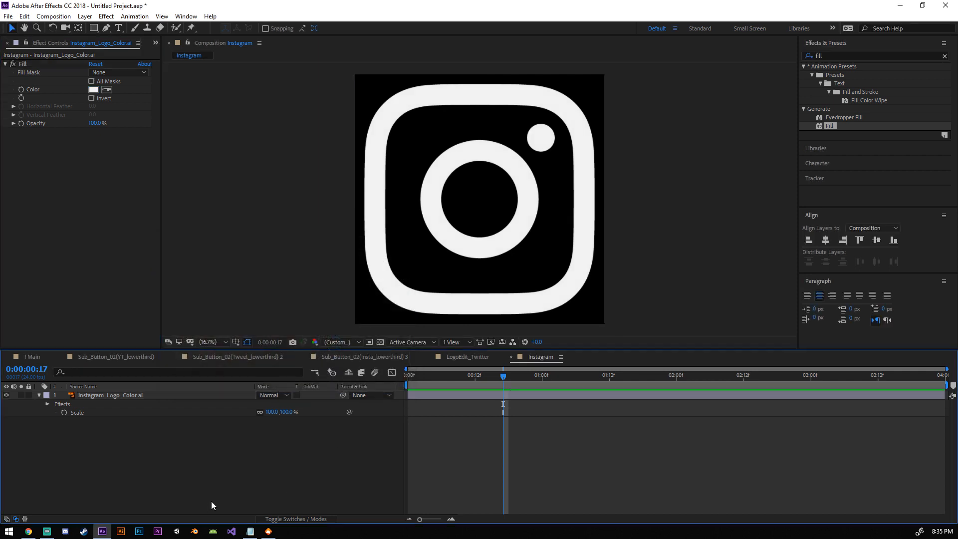
click(211, 500)
Step: Close the Instagram and LogoEdit_Twitter timelines and open the LogoEdit_Instagram composition
click(510, 357)
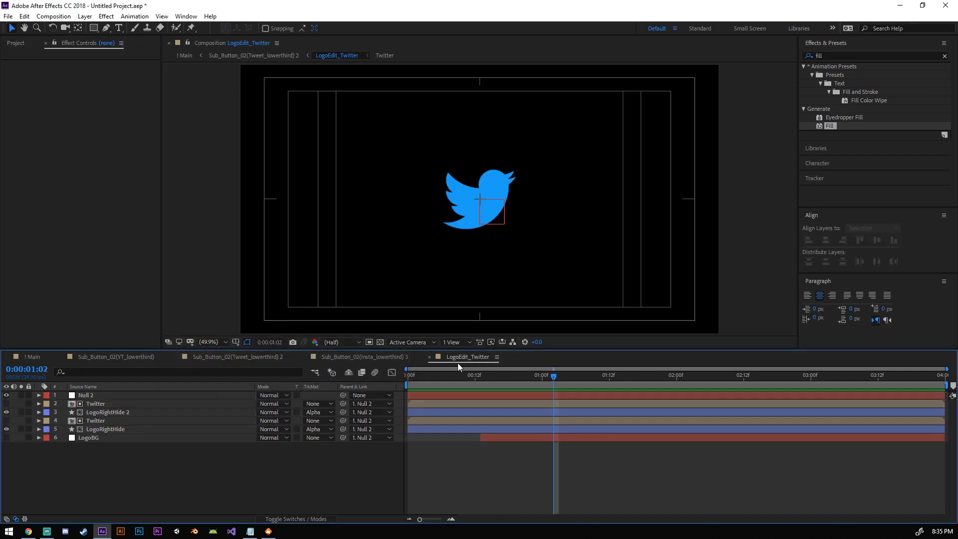
click(429, 357)
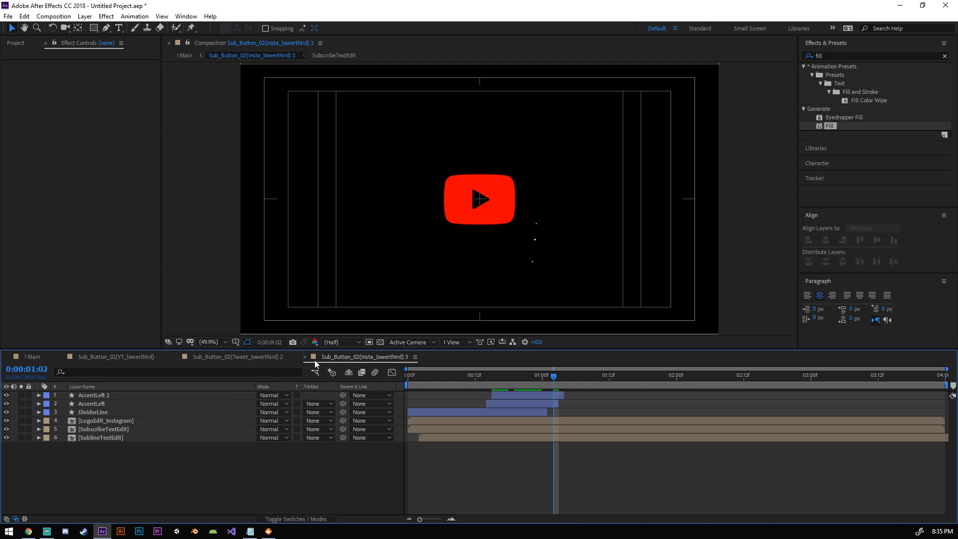
click(116, 420)
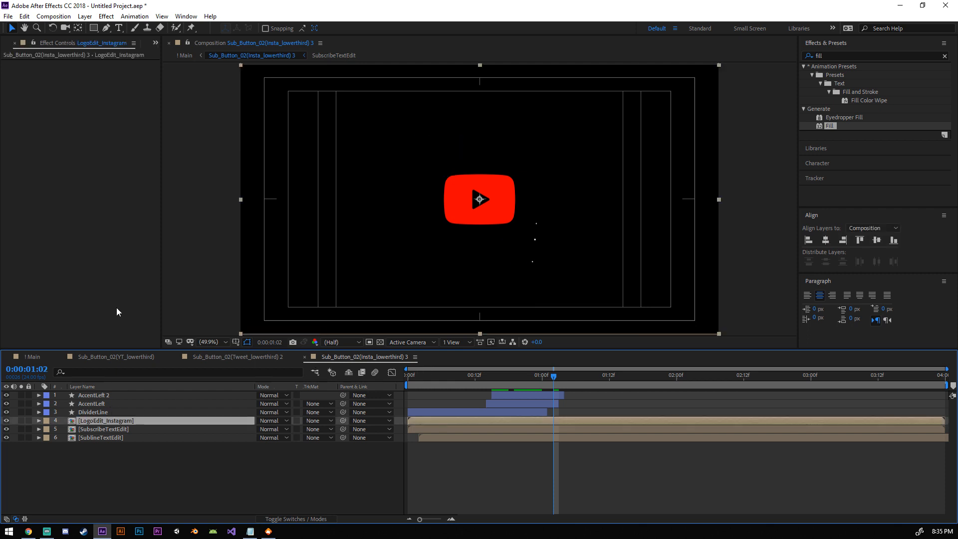
click(4, 45)
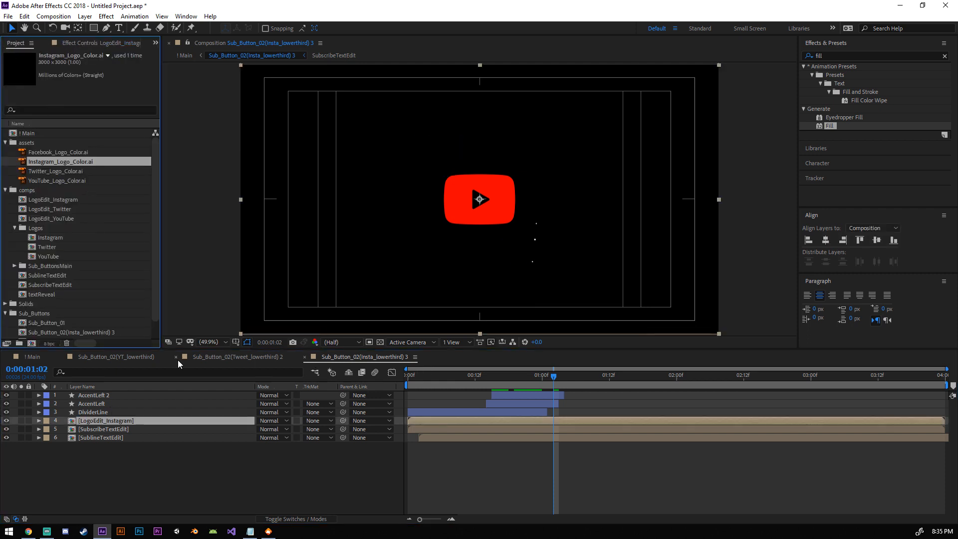
double_click(68, 199)
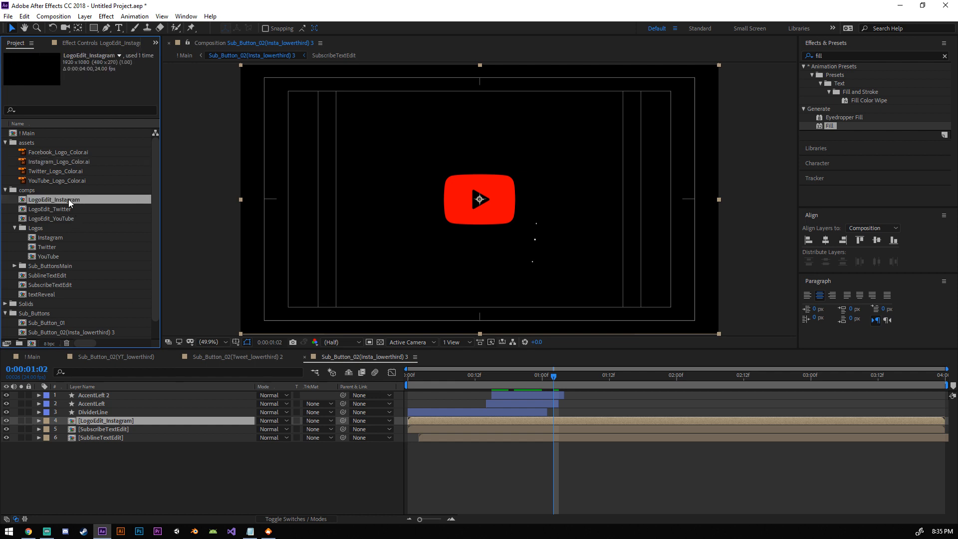
Step: Set the fill of the LogoRightHide and LogoRightHide 2 shape layers to off-white, with saturation 0% and brightness 95%
click(104, 402)
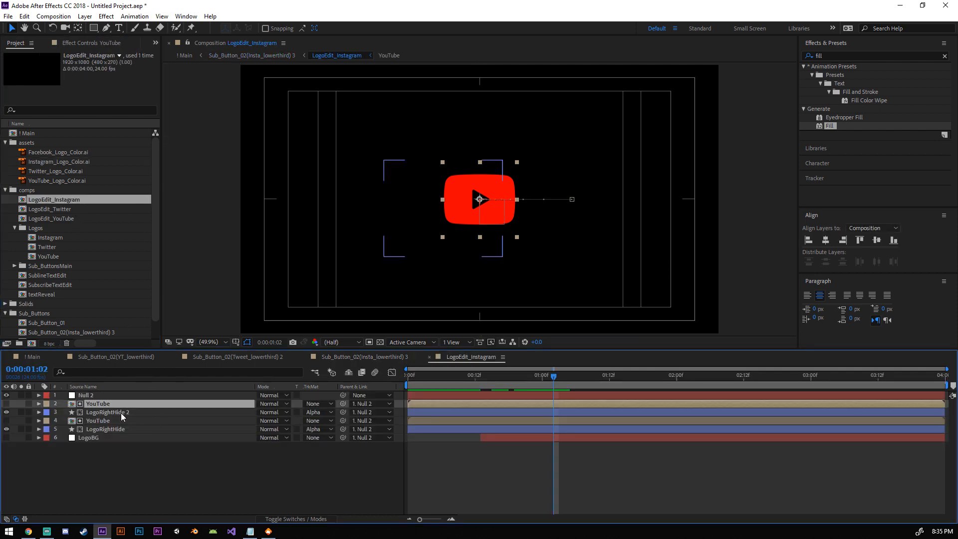
ctrl+click(103, 421)
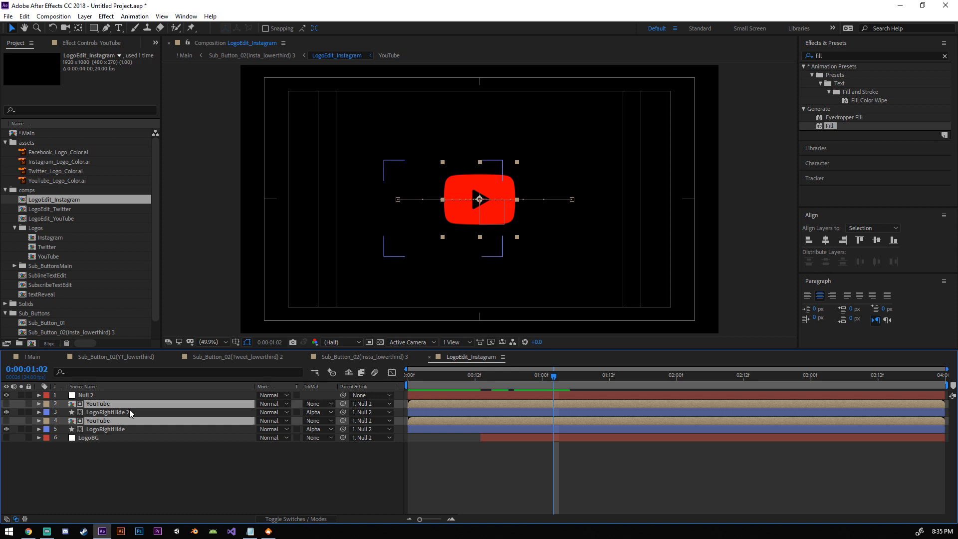
click(120, 412)
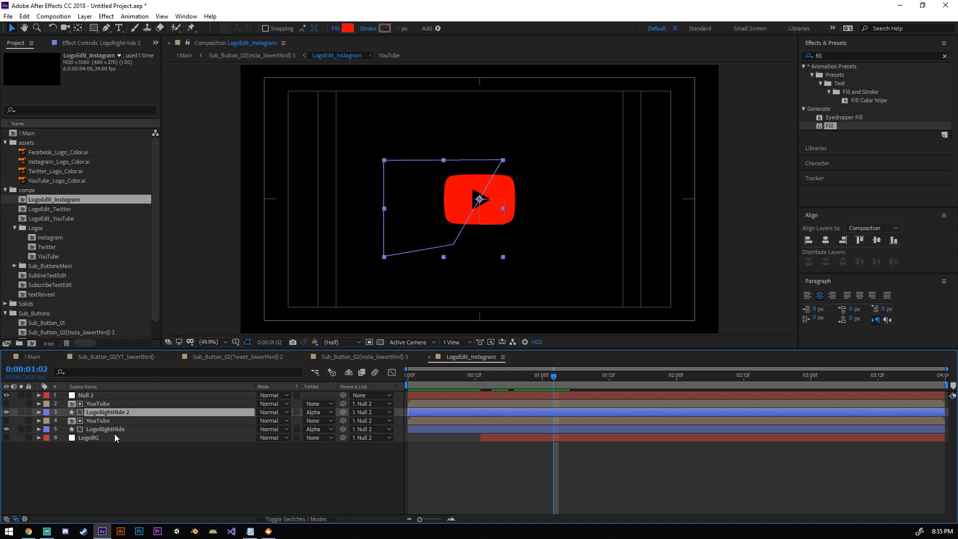
ctrl+click(119, 429)
click(348, 29)
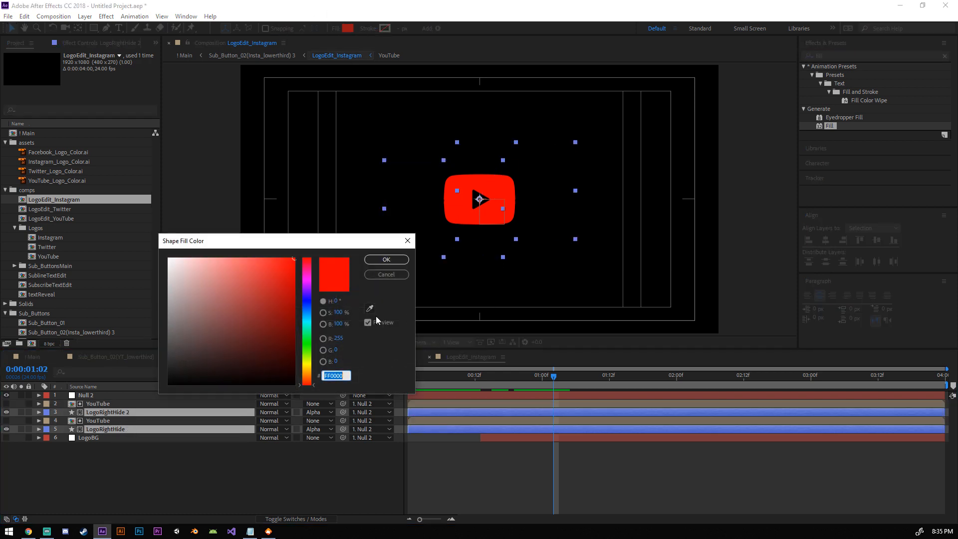
click(339, 312)
text(0)
key(Tab)
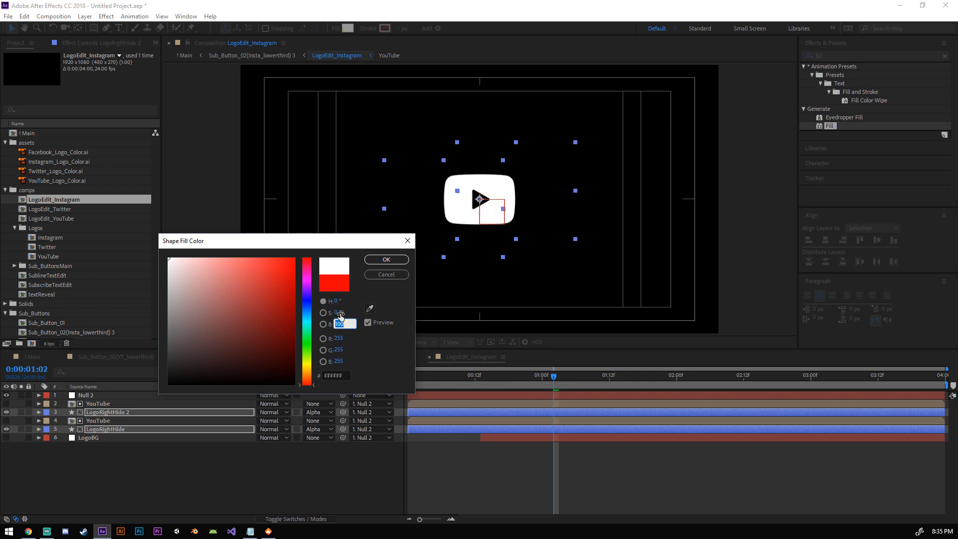
text(95)
click(381, 259)
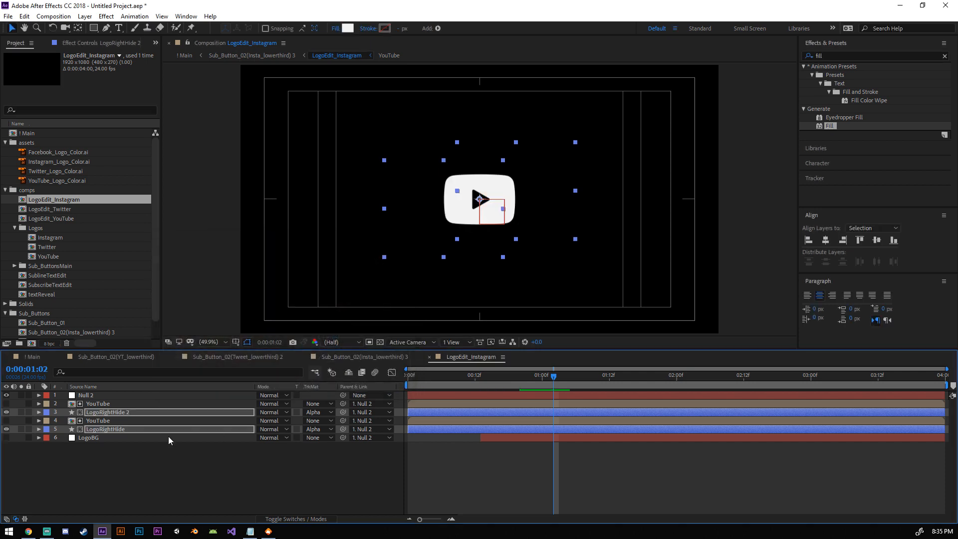
Step: Replace both YouTube layers in LogoEdit_Instagram with the Instagram composition
click(100, 404)
ctrl+click(101, 421)
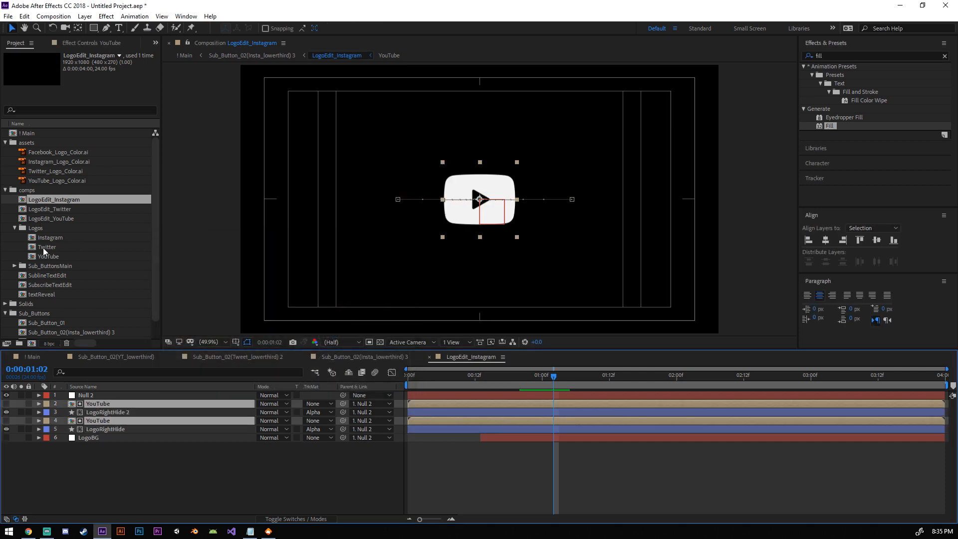
drag(49, 237, 108, 404)
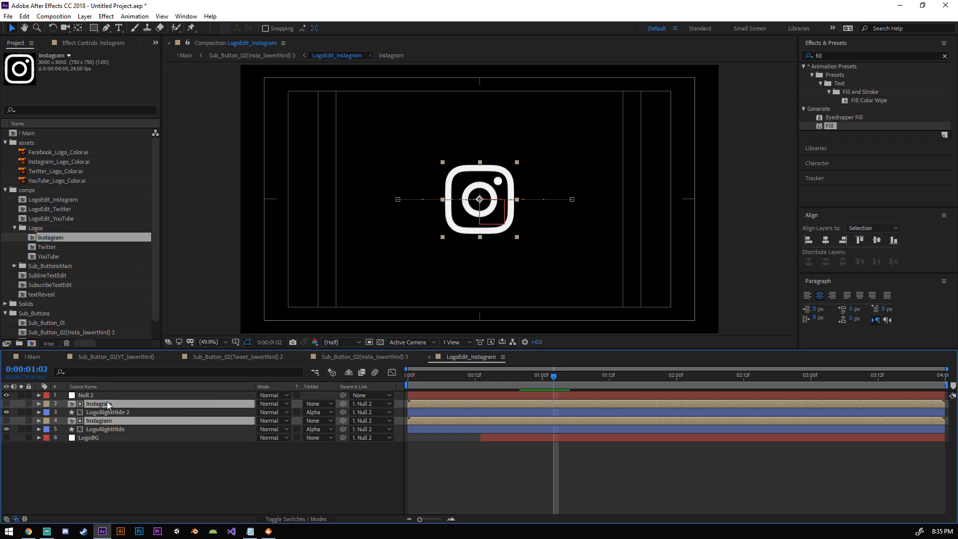
click(148, 474)
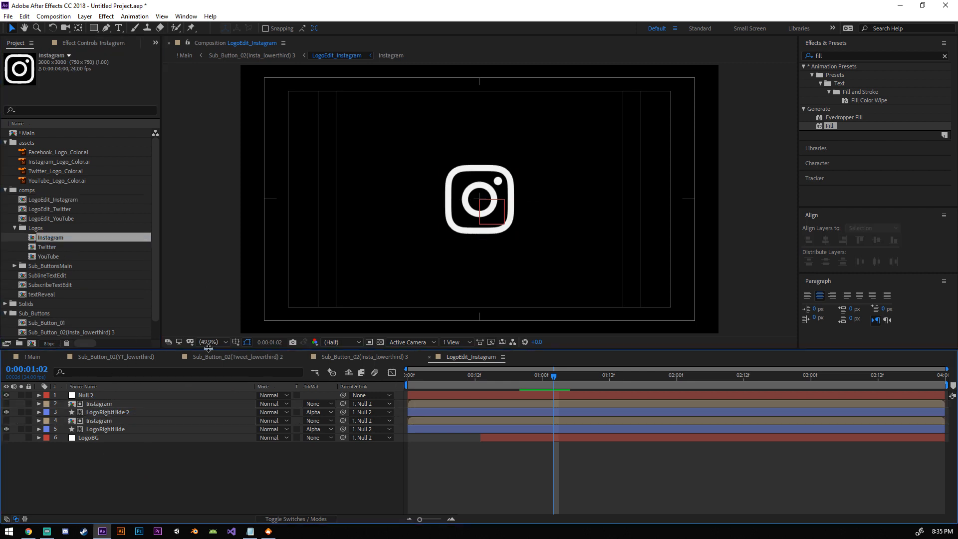
Step: Close the LogoEdit_Instagram timeline and go to 0:00:00:19 in the Instagram lower third composition
click(429, 357)
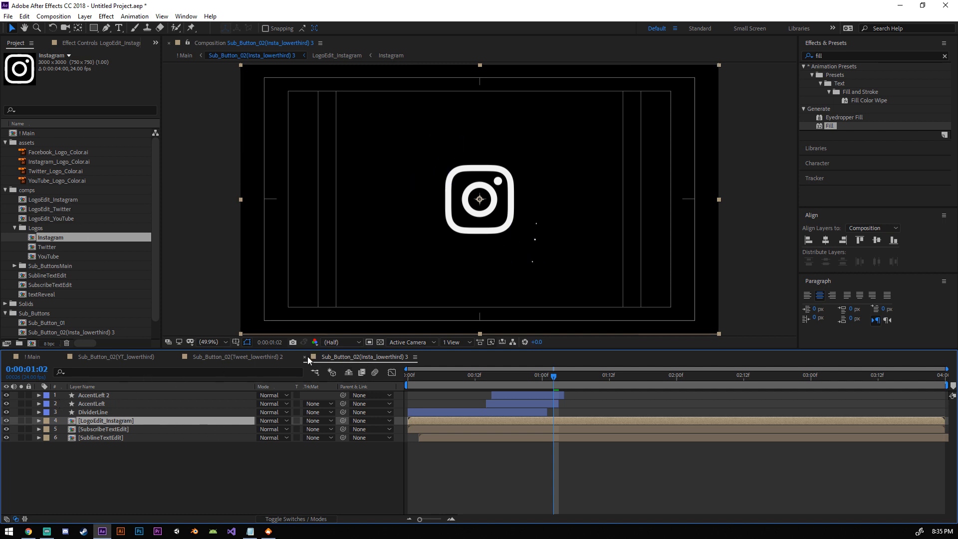
click(161, 468)
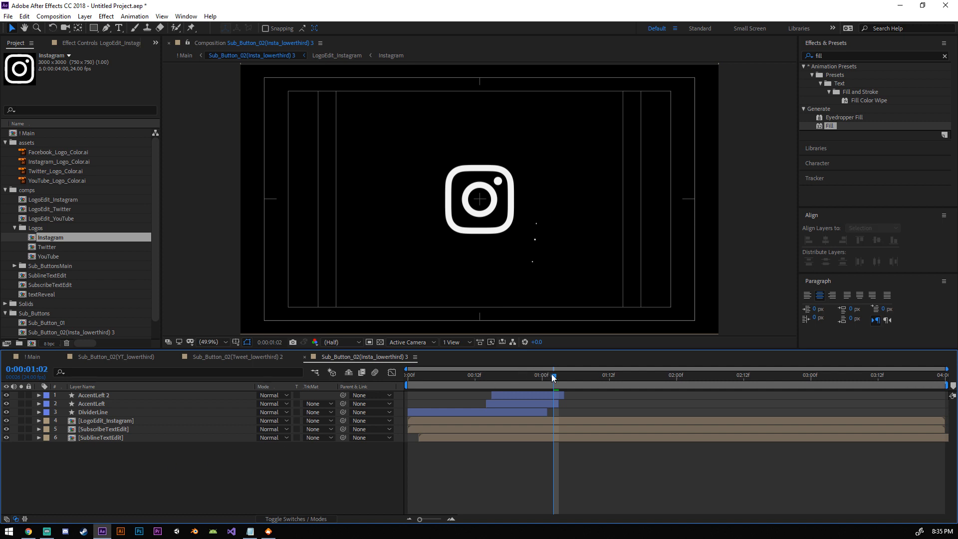
drag(553, 378, 514, 379)
Step: Change the DividerLine layer's stroke colour to pure red
click(98, 412)
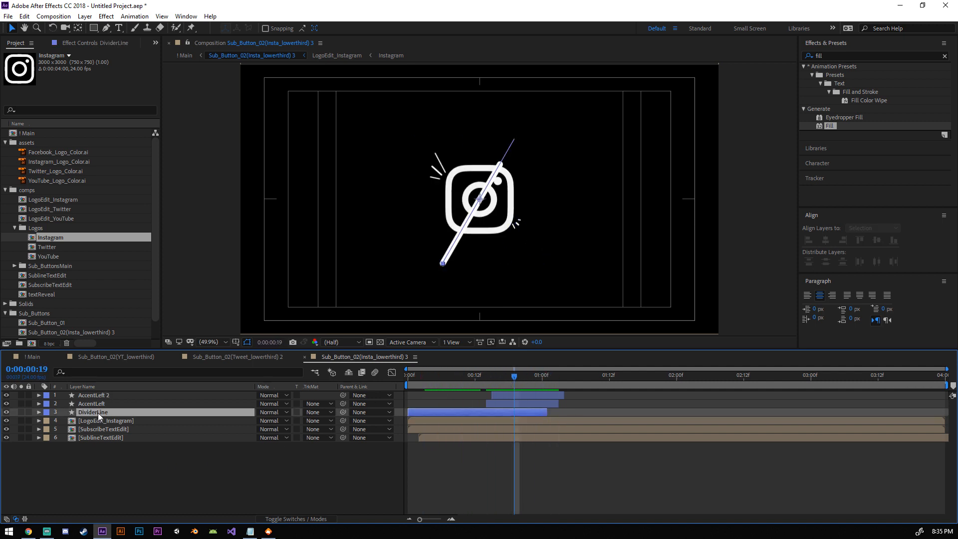
click(384, 28)
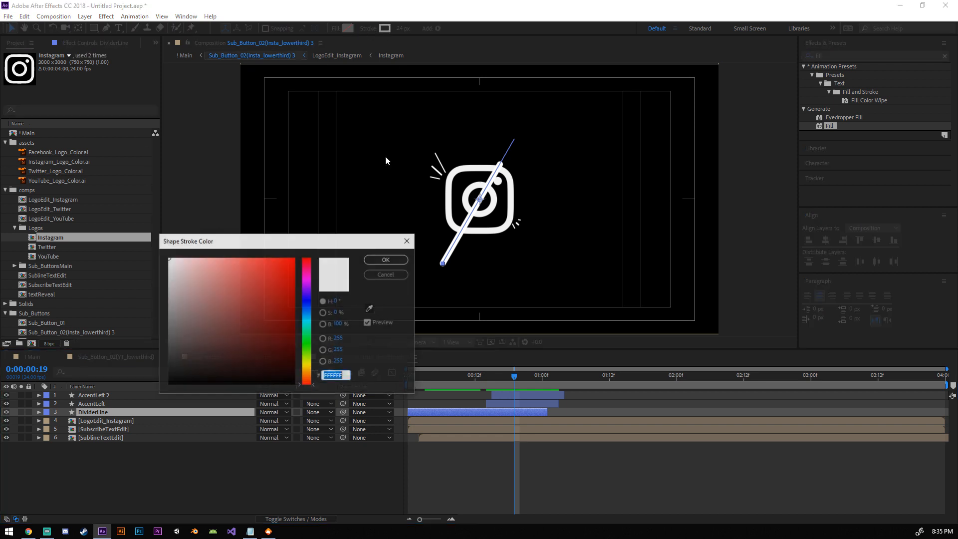
click(278, 290)
click(386, 259)
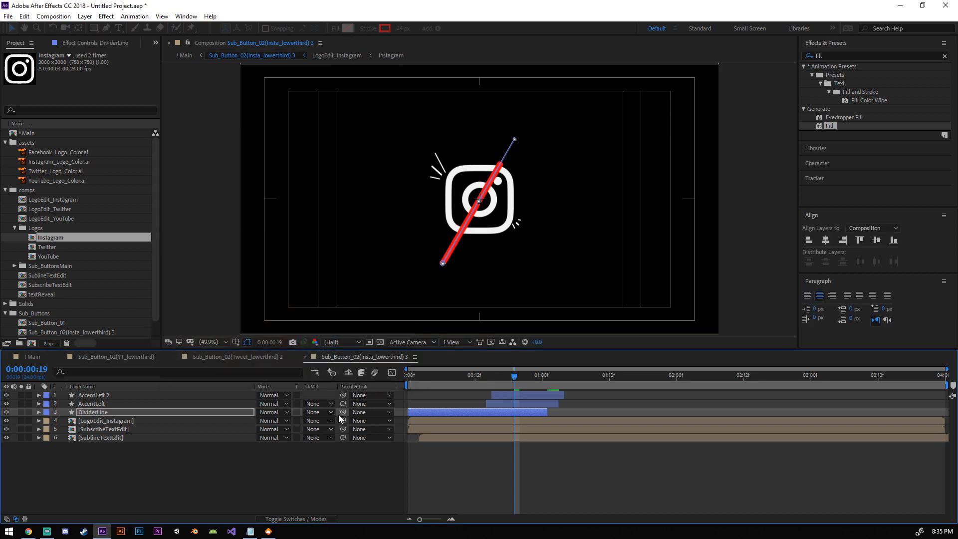
Step: Set the stroke colour of the AccentLeft and AccentLeft 2 layers to light red F65757
click(92, 403)
ctrl+click(93, 395)
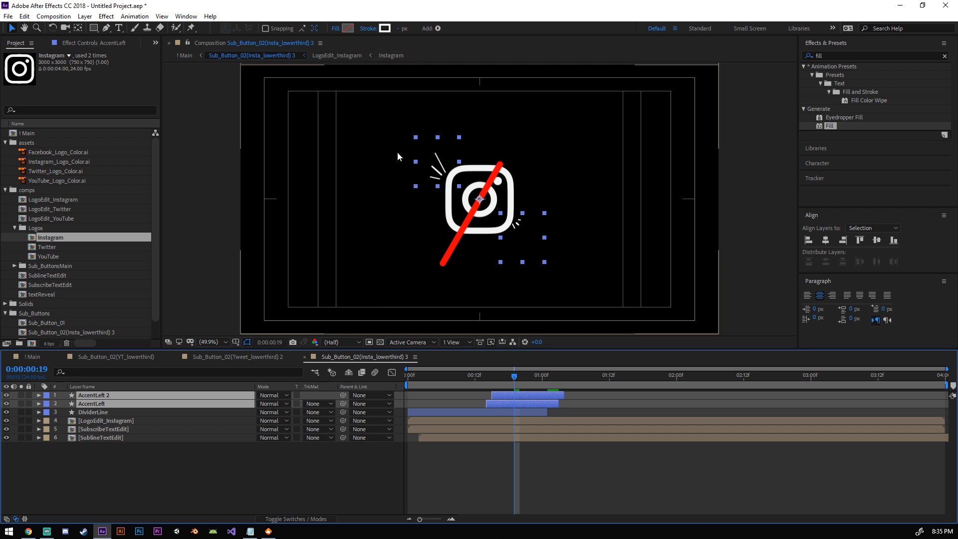
click(385, 29)
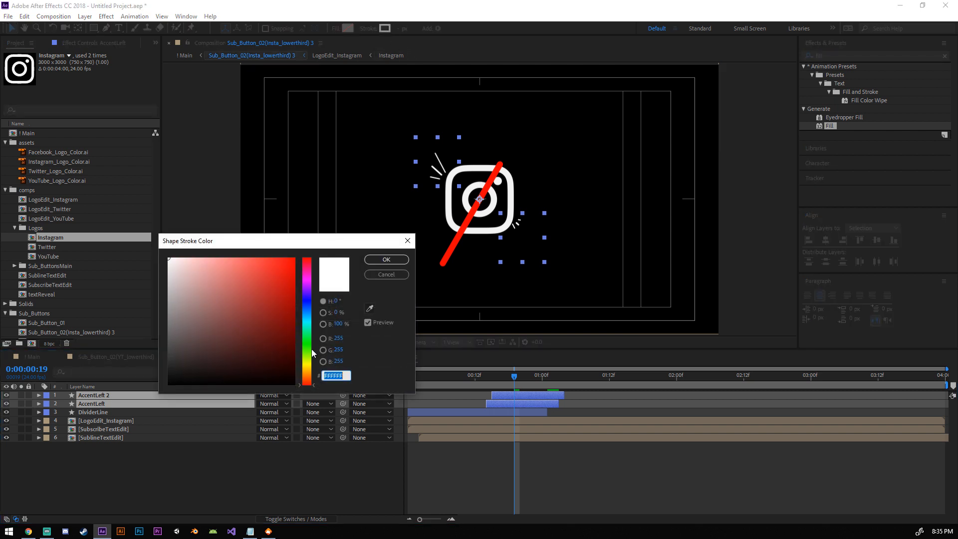
drag(275, 279, 250, 262)
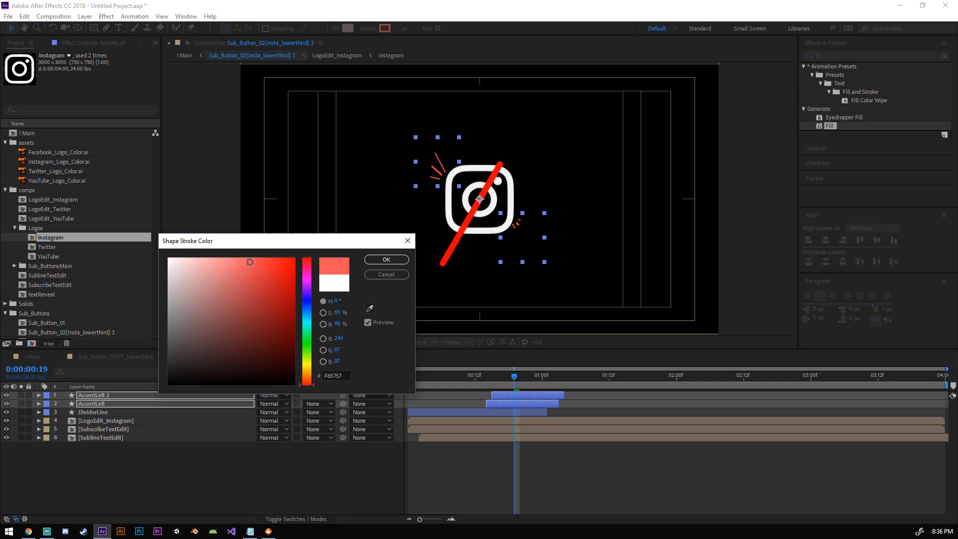
click(386, 260)
Step: Set the DividerLine layer's stroke colour to softer red E83838 and preview the lower third's animation
click(98, 412)
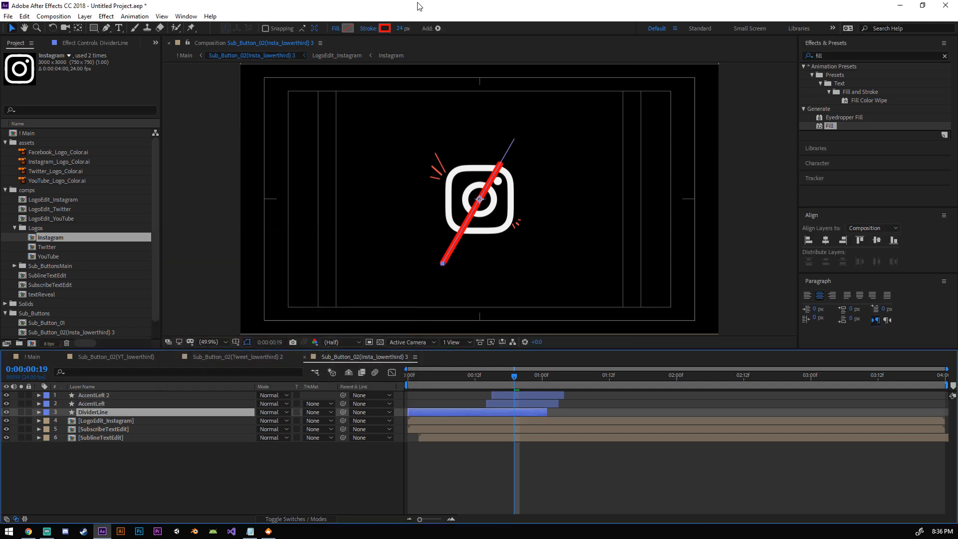
click(385, 28)
drag(269, 271, 265, 269)
click(386, 259)
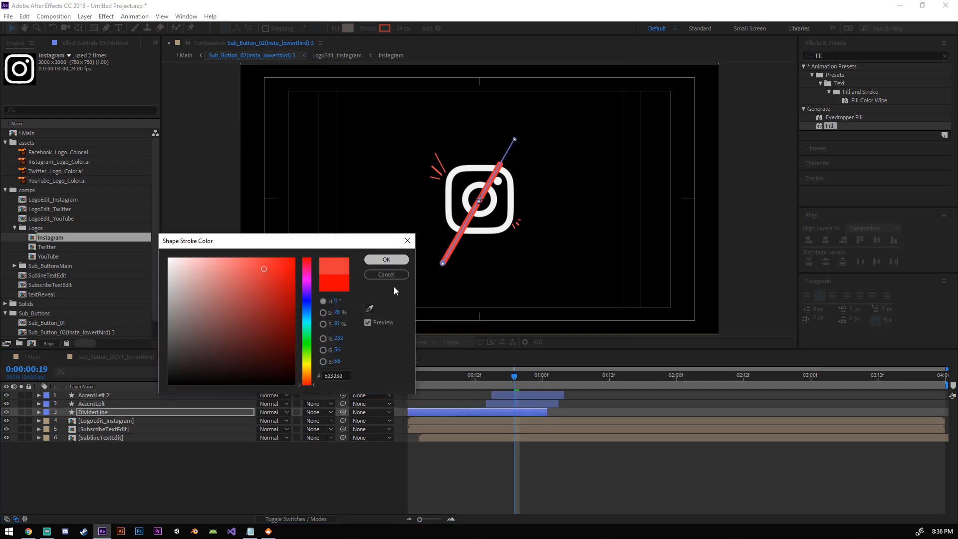
key(space)
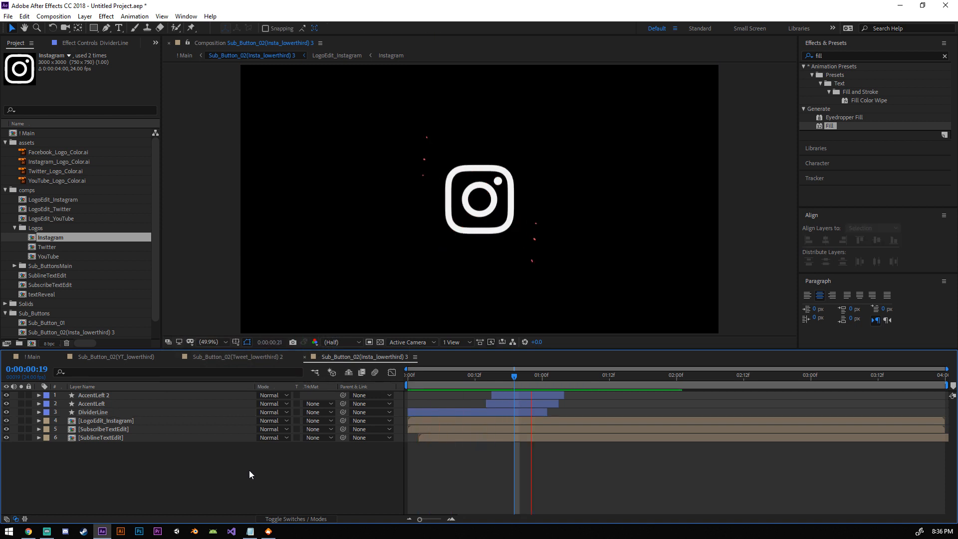
key(space)
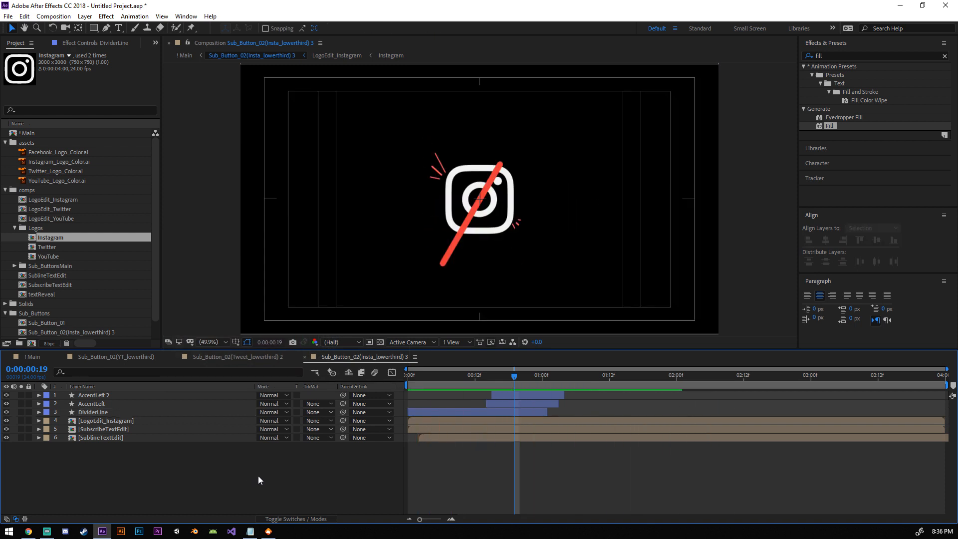
click(110, 429)
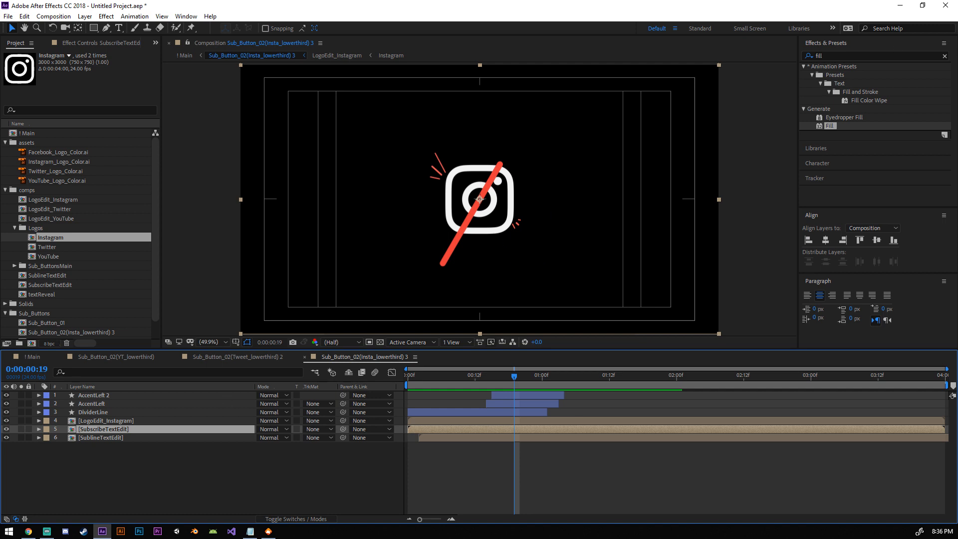
click(102, 436)
shift+click(105, 429)
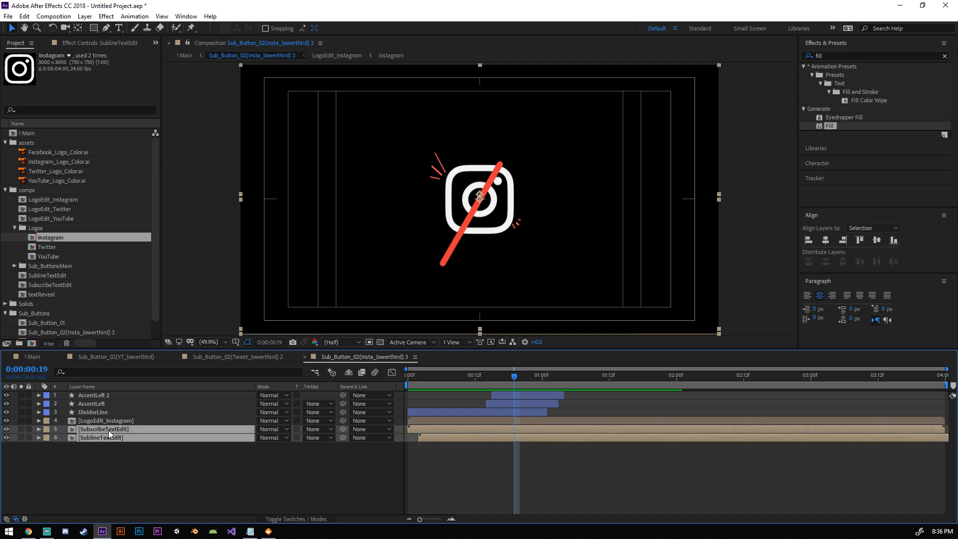
click(150, 481)
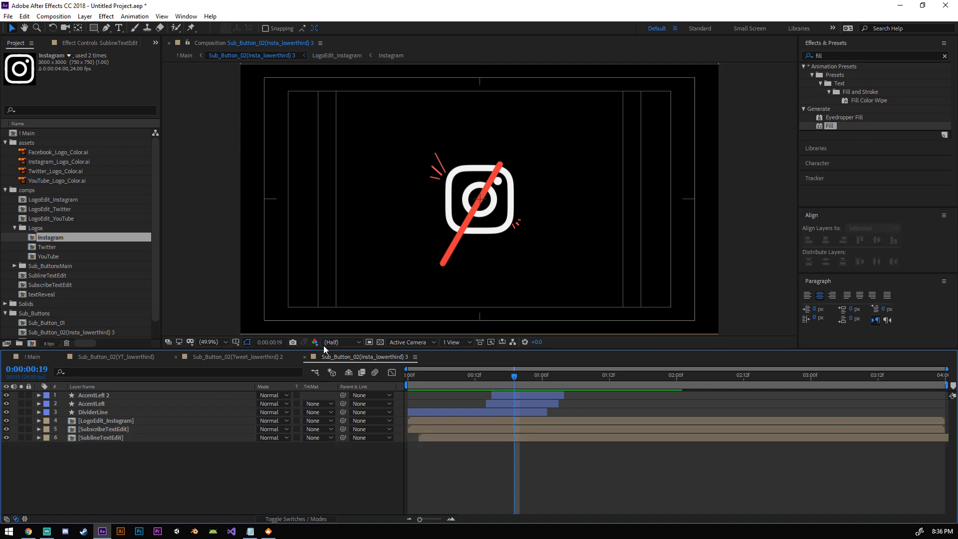
Step: Close the Instagram, Twitter and YouTube lower third timelines to return to the ! Main composition
click(305, 357)
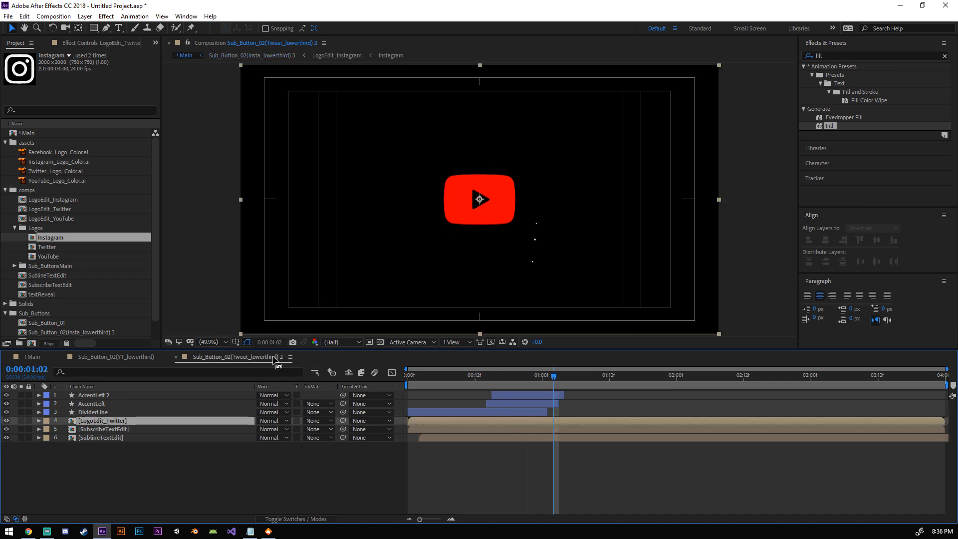
click(219, 356)
click(176, 357)
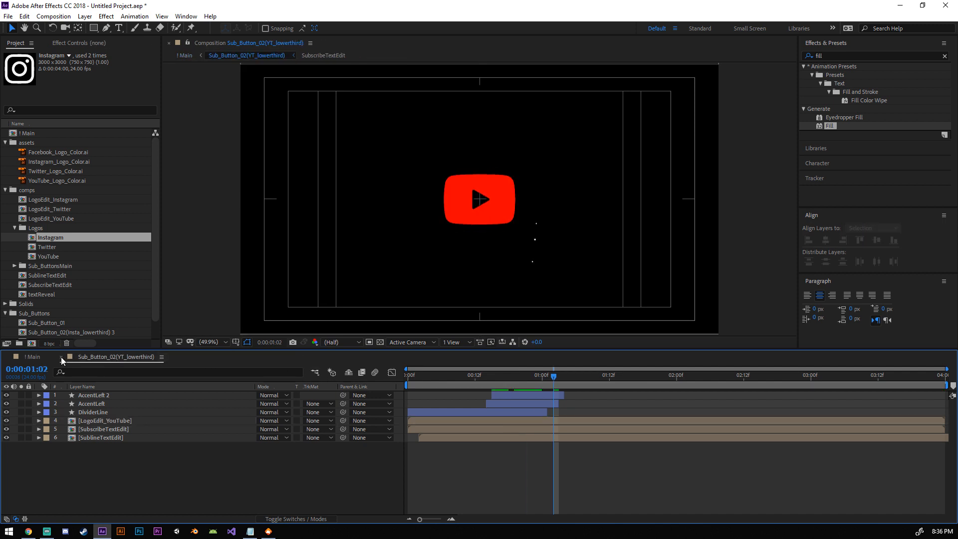
click(61, 357)
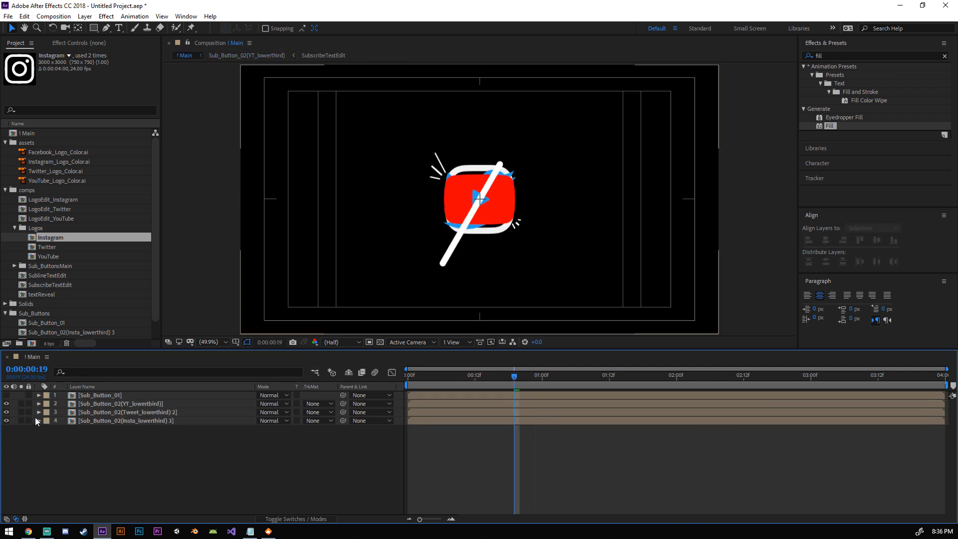
Step: Hide the YouTube, Twitter and Instagram lower third layers in ! Main and make the Sub_Button_01 layer visible
click(7, 404)
click(7, 404)
click(6, 404)
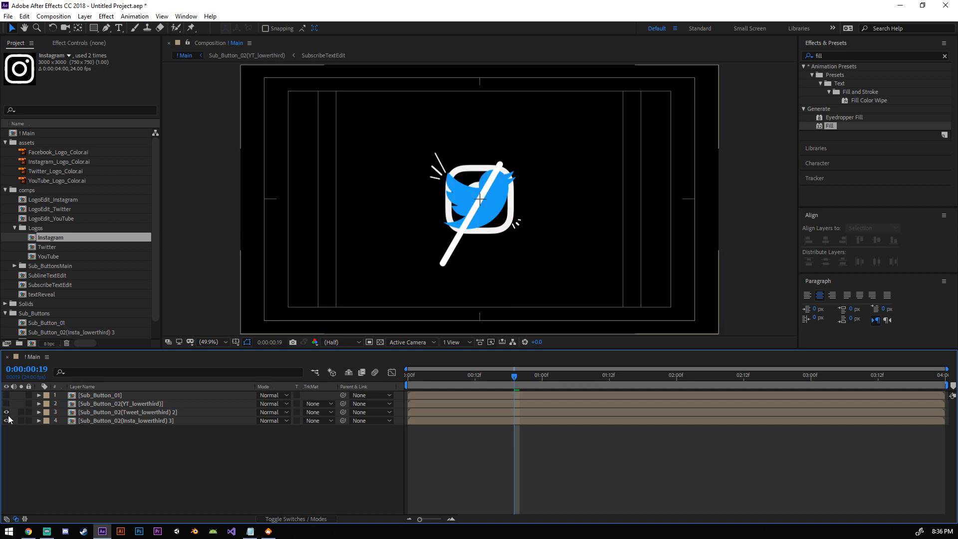
click(6, 411)
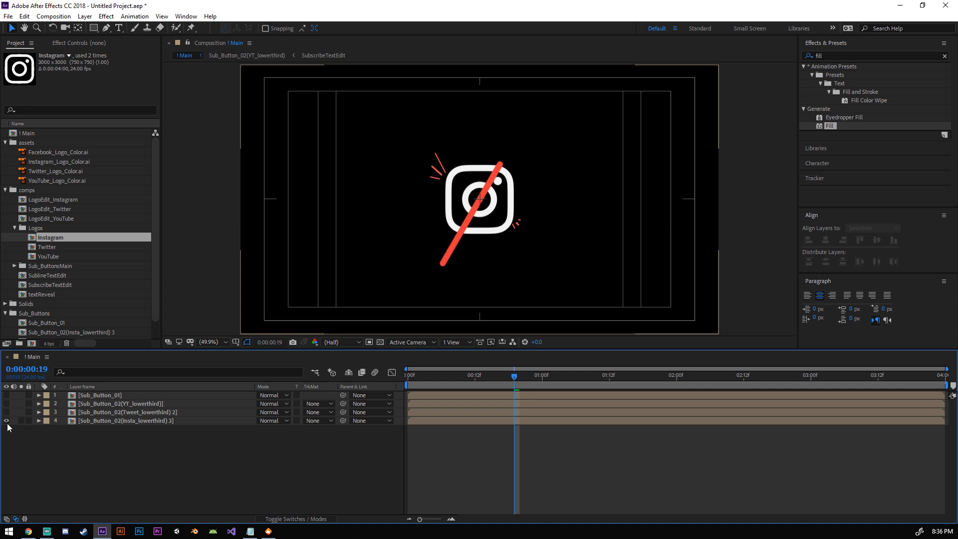
click(7, 420)
click(6, 395)
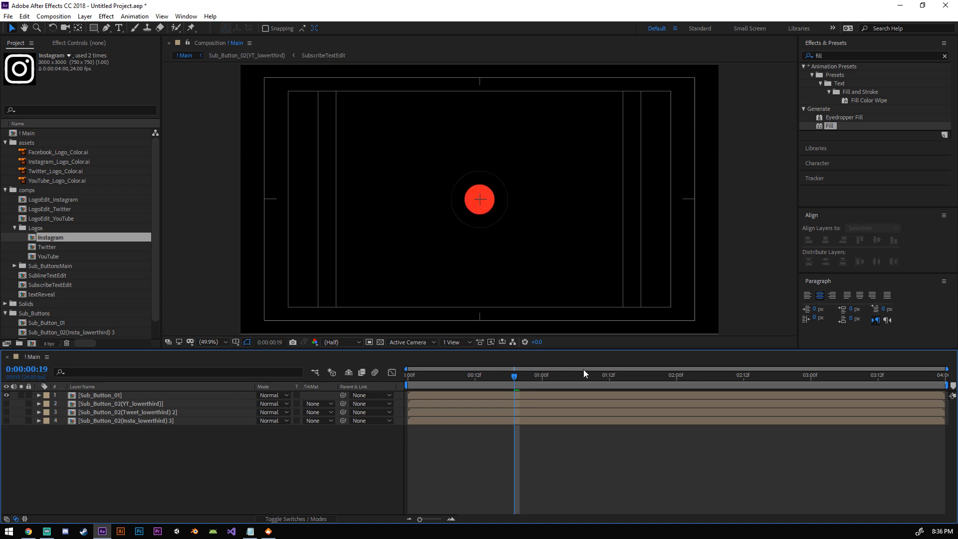
Step: At 0:00:01:08, move the Sub_Button_01 layer straight down to the bottom centre of the frame
drag(513, 376, 587, 399)
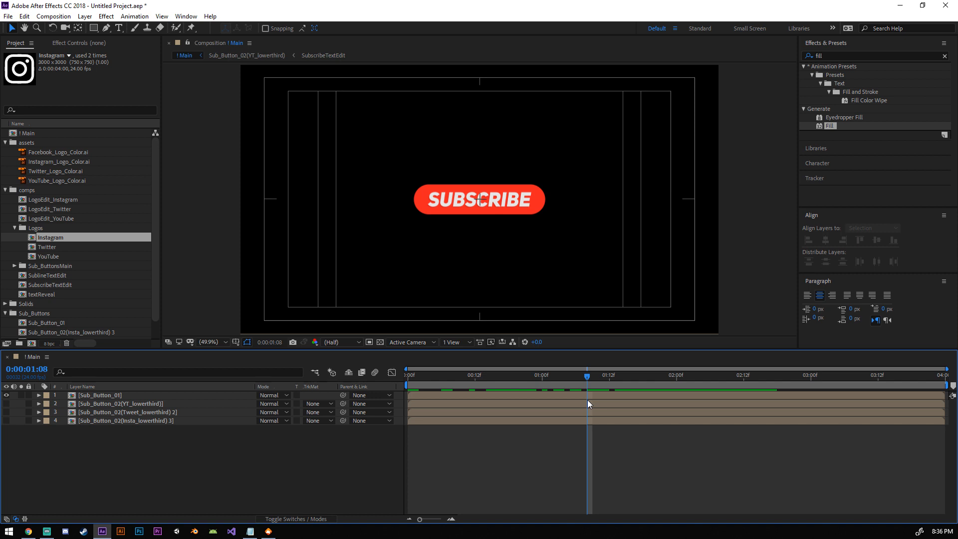
click(107, 396)
drag(512, 190, 510, 314)
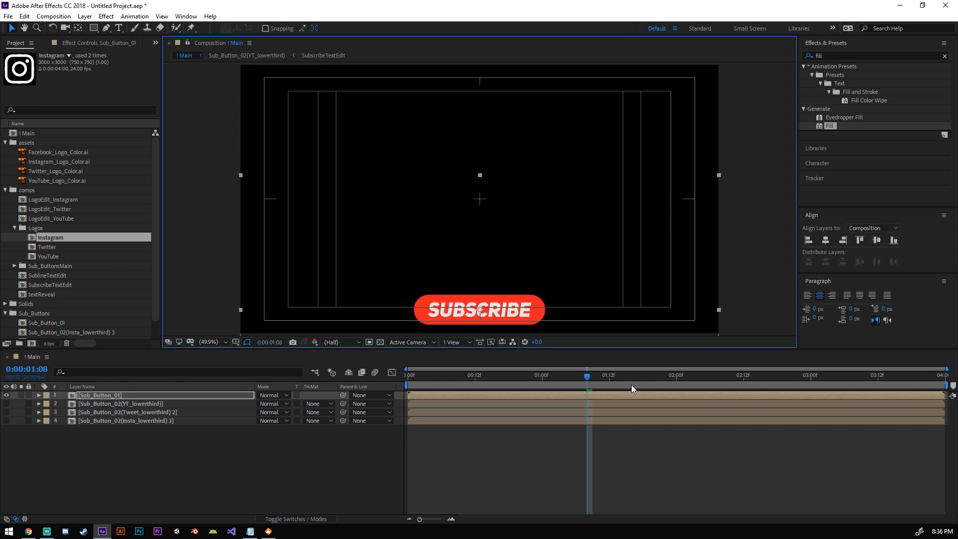
Step: Scrub through the button animation to 0:00:02:02, move Sub_Button_01 to about 1094, 642 and reveal its Position property
drag(591, 378, 488, 380)
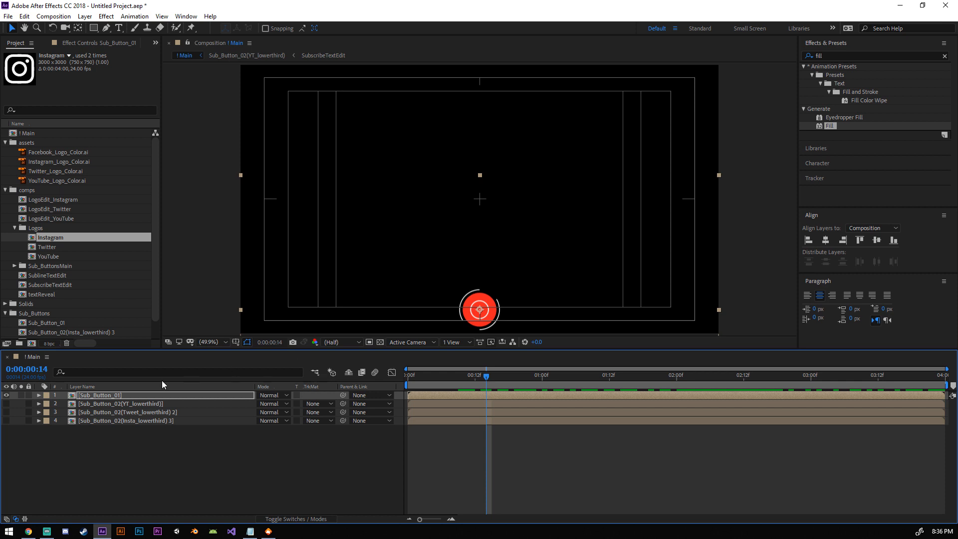
drag(487, 382, 687, 384)
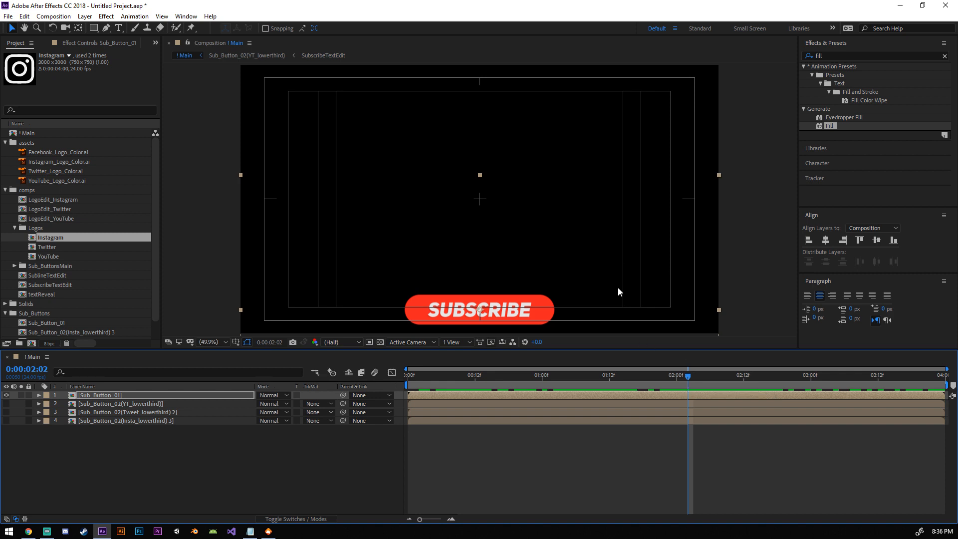
drag(500, 304, 533, 219)
key(p)
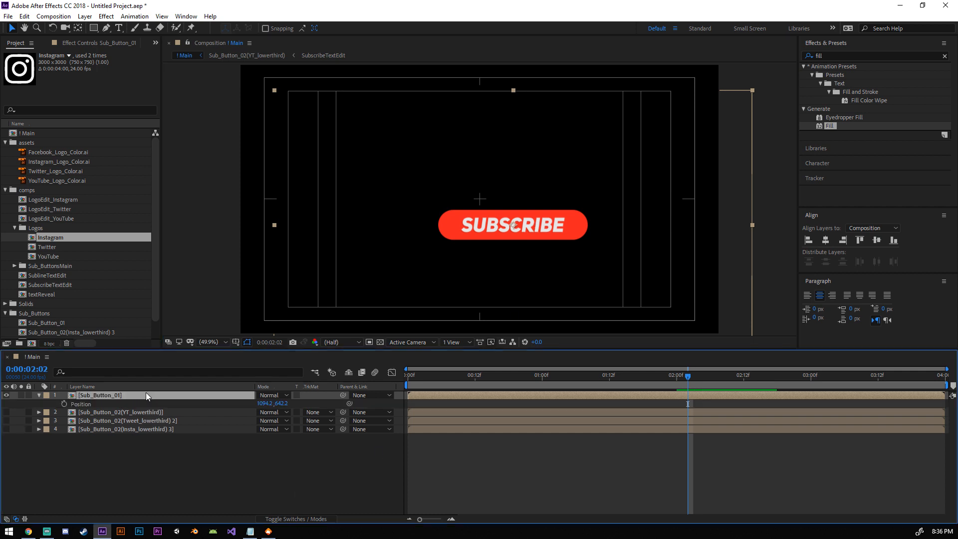
Step: Centre the Sub_Button_01 layer in ! Main at position 960, 540, and hide it with its properties collapsed
click(267, 402)
text(960)
key(Tab)
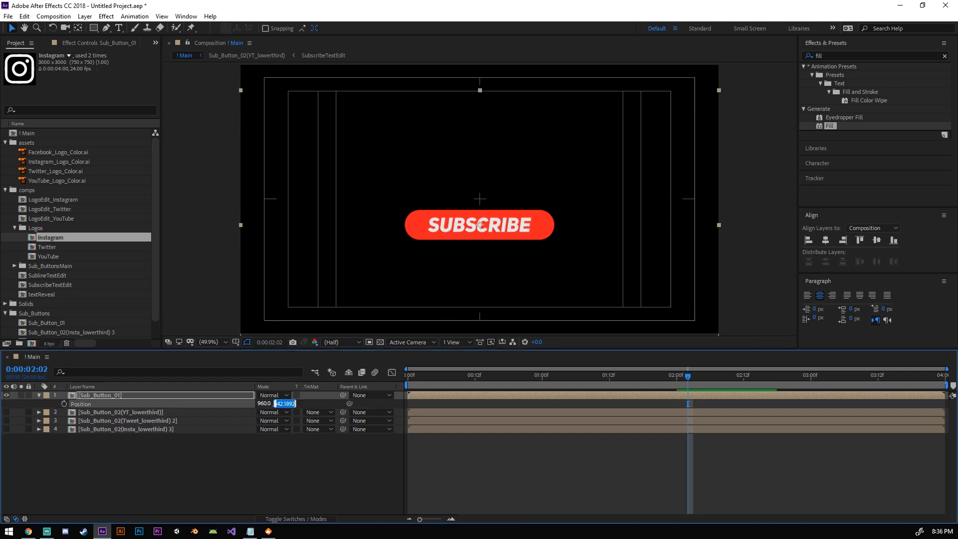
text(540)
key(Return)
click(272, 471)
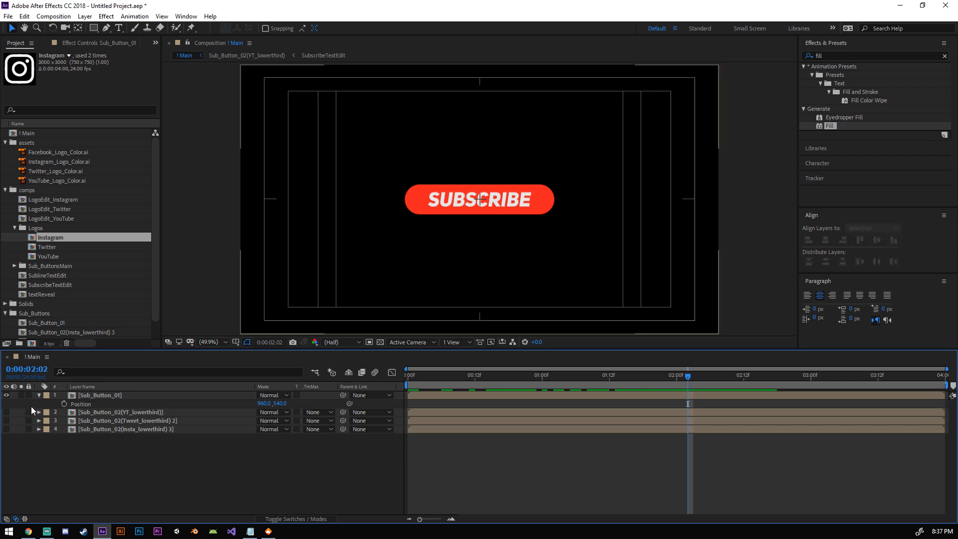
click(6, 395)
click(38, 395)
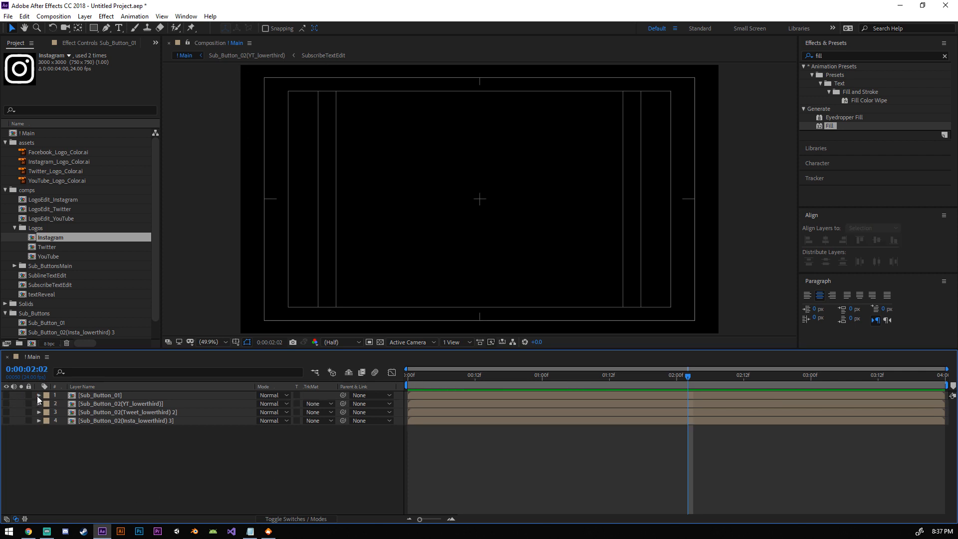
Step: Collapse the Logos, comps, assets and Sub_Buttons folders to tidy the project's item list
click(15, 227)
click(6, 190)
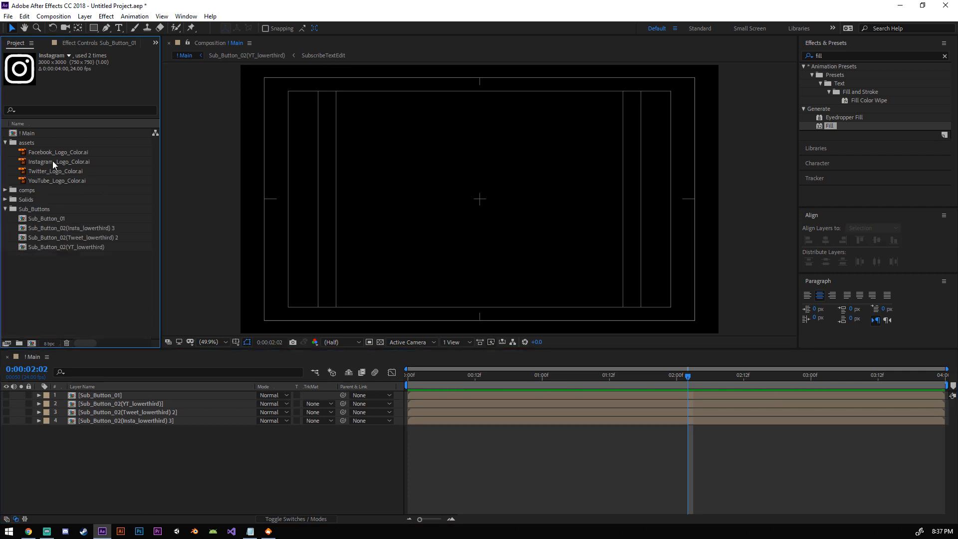
click(5, 143)
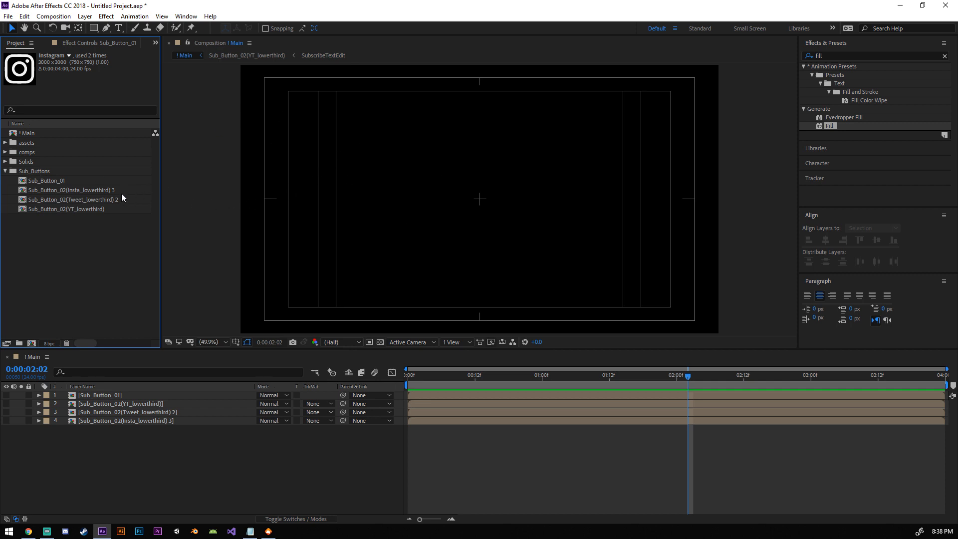
click(6, 171)
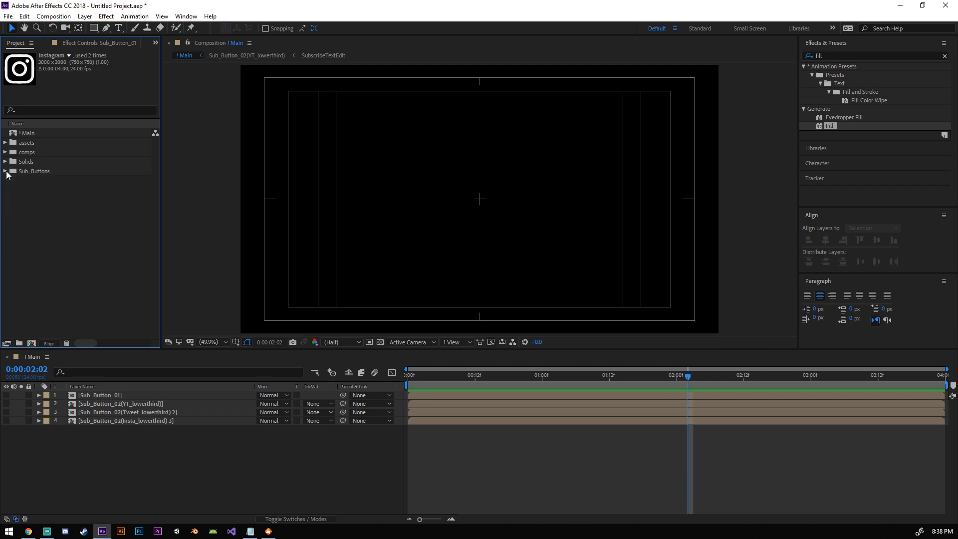
Step: Check the contents of the assets, comps and Solids folders, leaving each folder collapsed and nothing selected
click(5, 144)
click(5, 144)
click(5, 152)
click(5, 152)
click(5, 161)
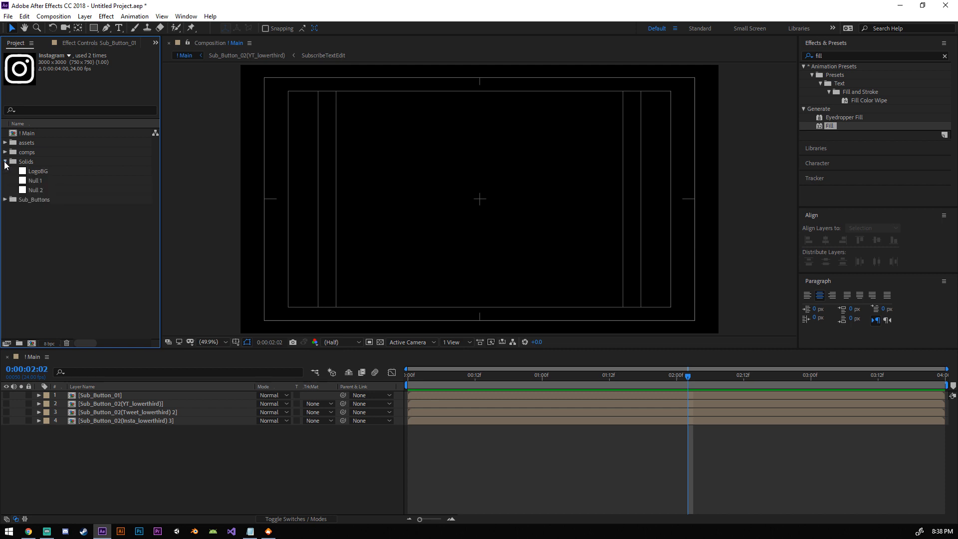
click(5, 162)
click(83, 244)
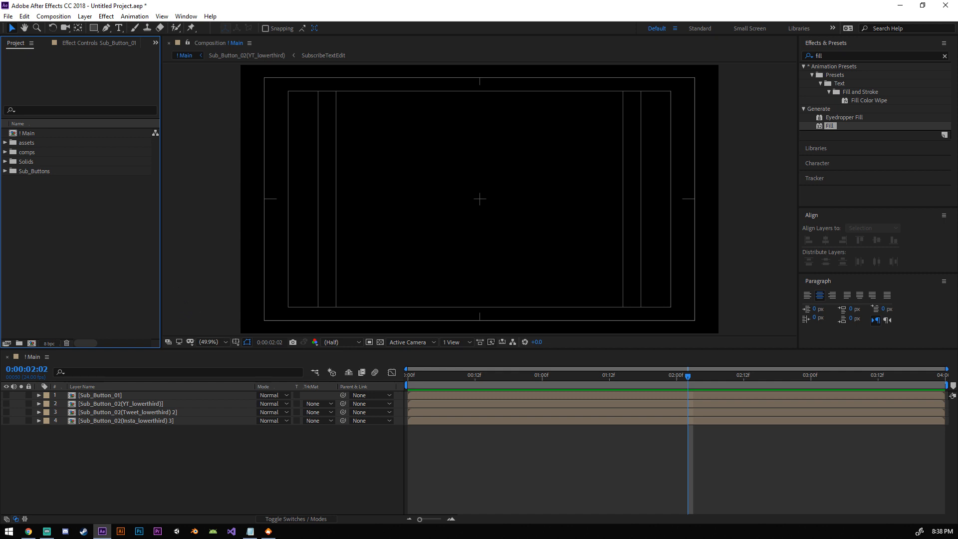
Step: Switch to SoundCloud, raise the volume slightly and play Dropgun - Somebody from about 0:02
click(272, 533)
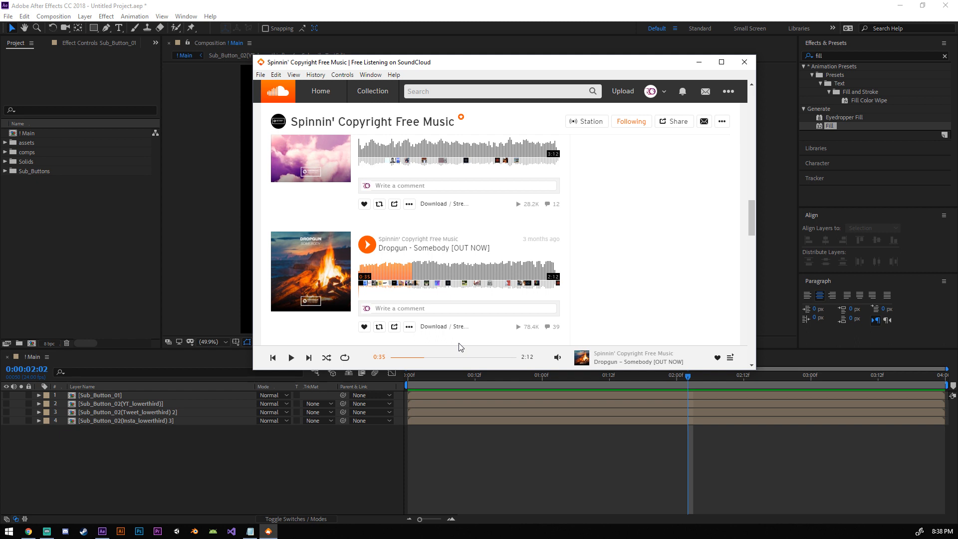
mouse_move(557, 357)
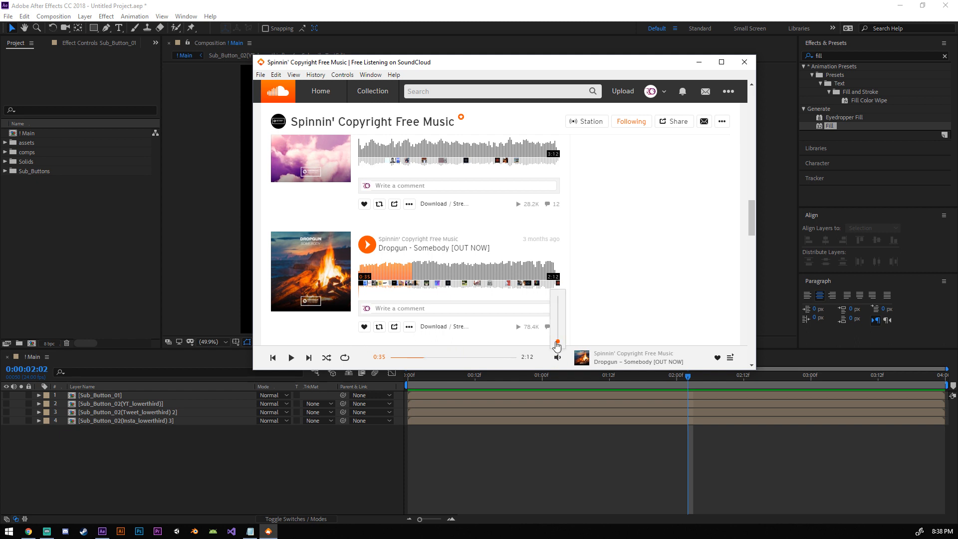
drag(555, 343, 561, 338)
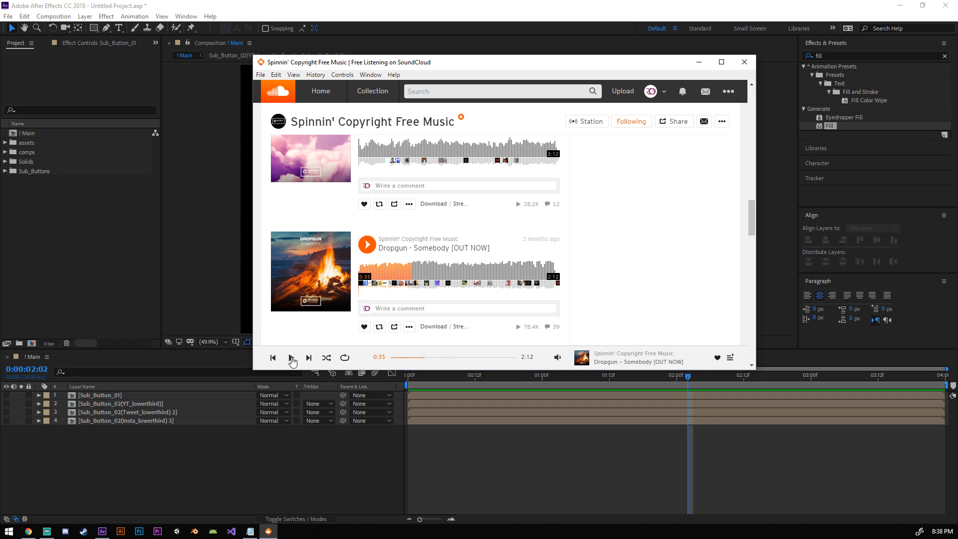
click(291, 358)
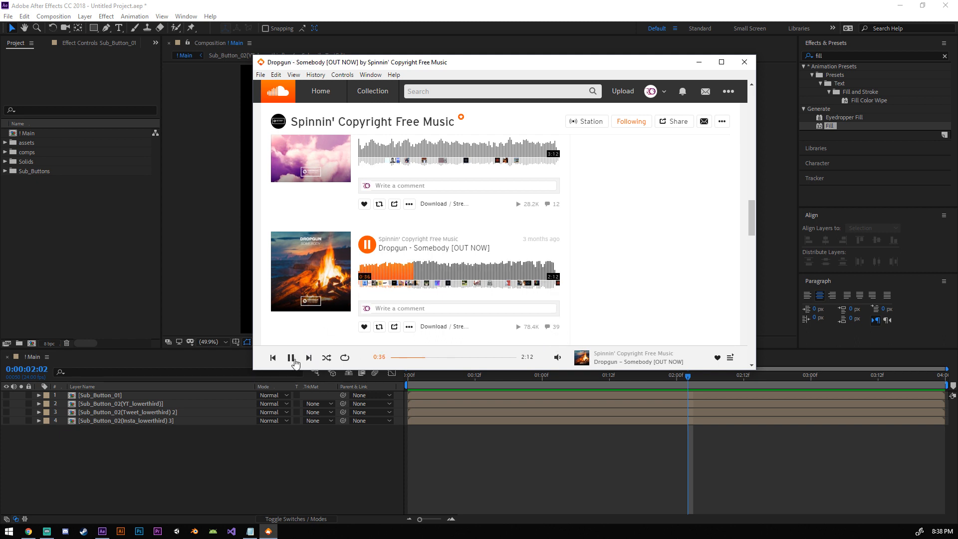
click(393, 358)
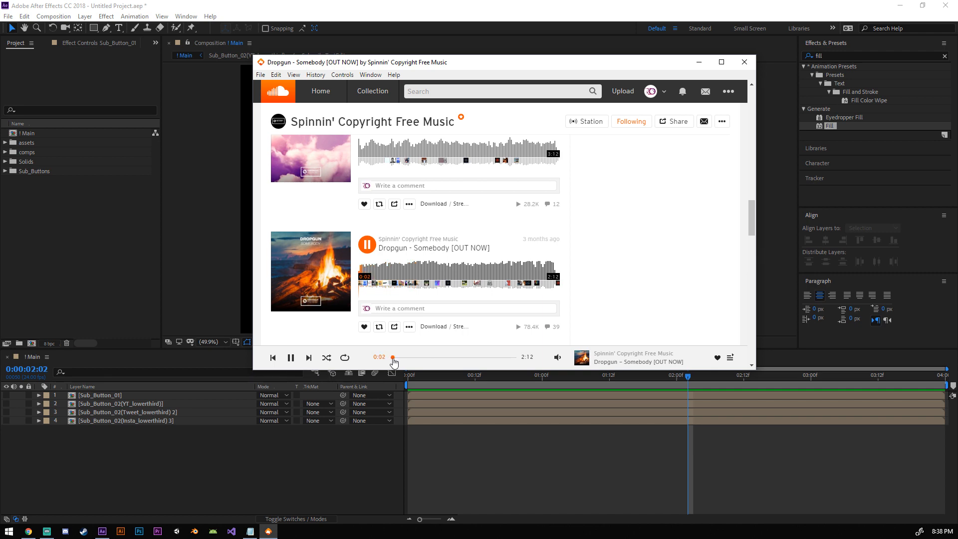